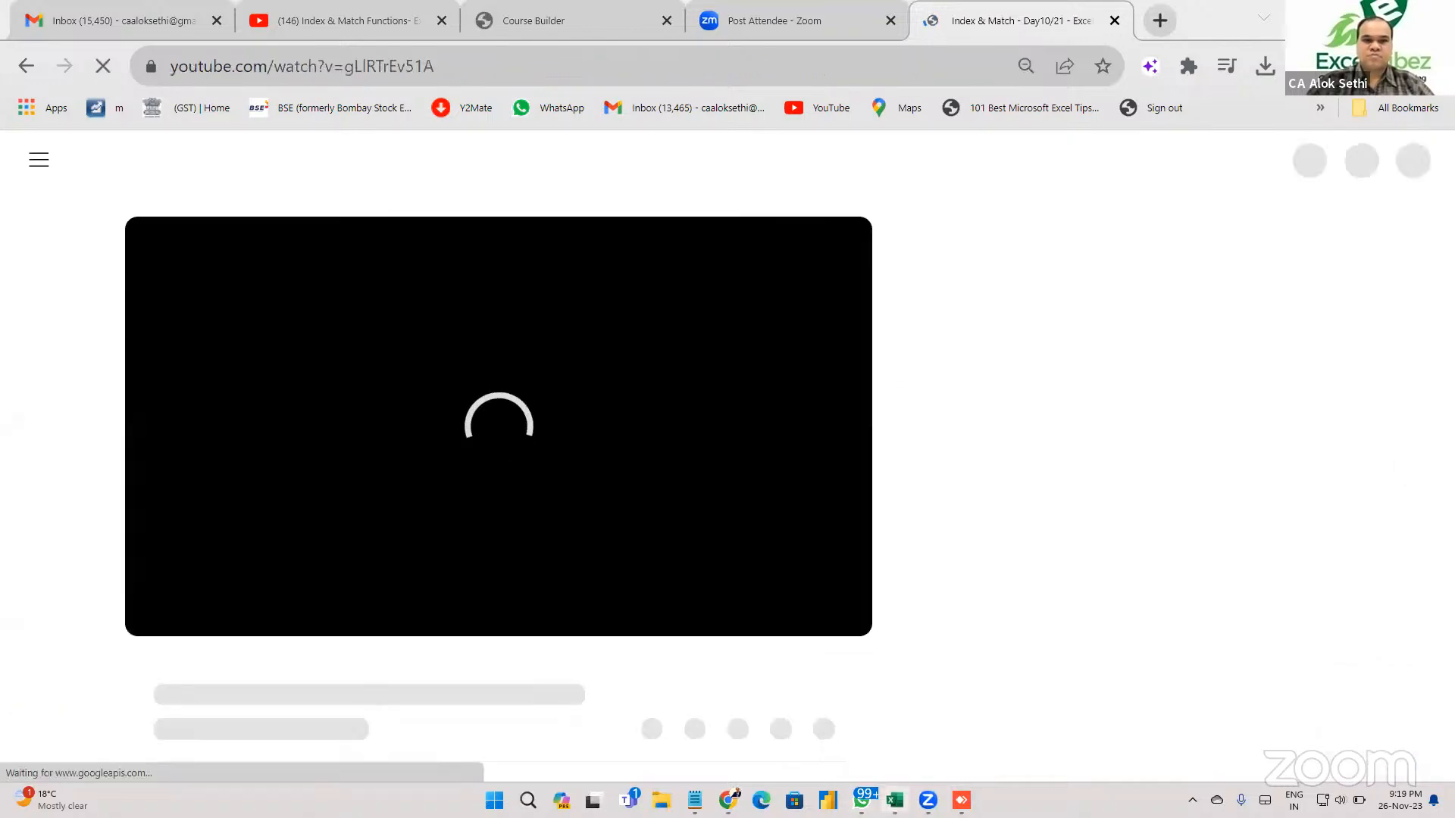
# Close the Index & Match YouTube tab in Chrome and return to the Excel lookup workbook.
pyautogui.click(895, 800)
pyautogui.click(729, 800)
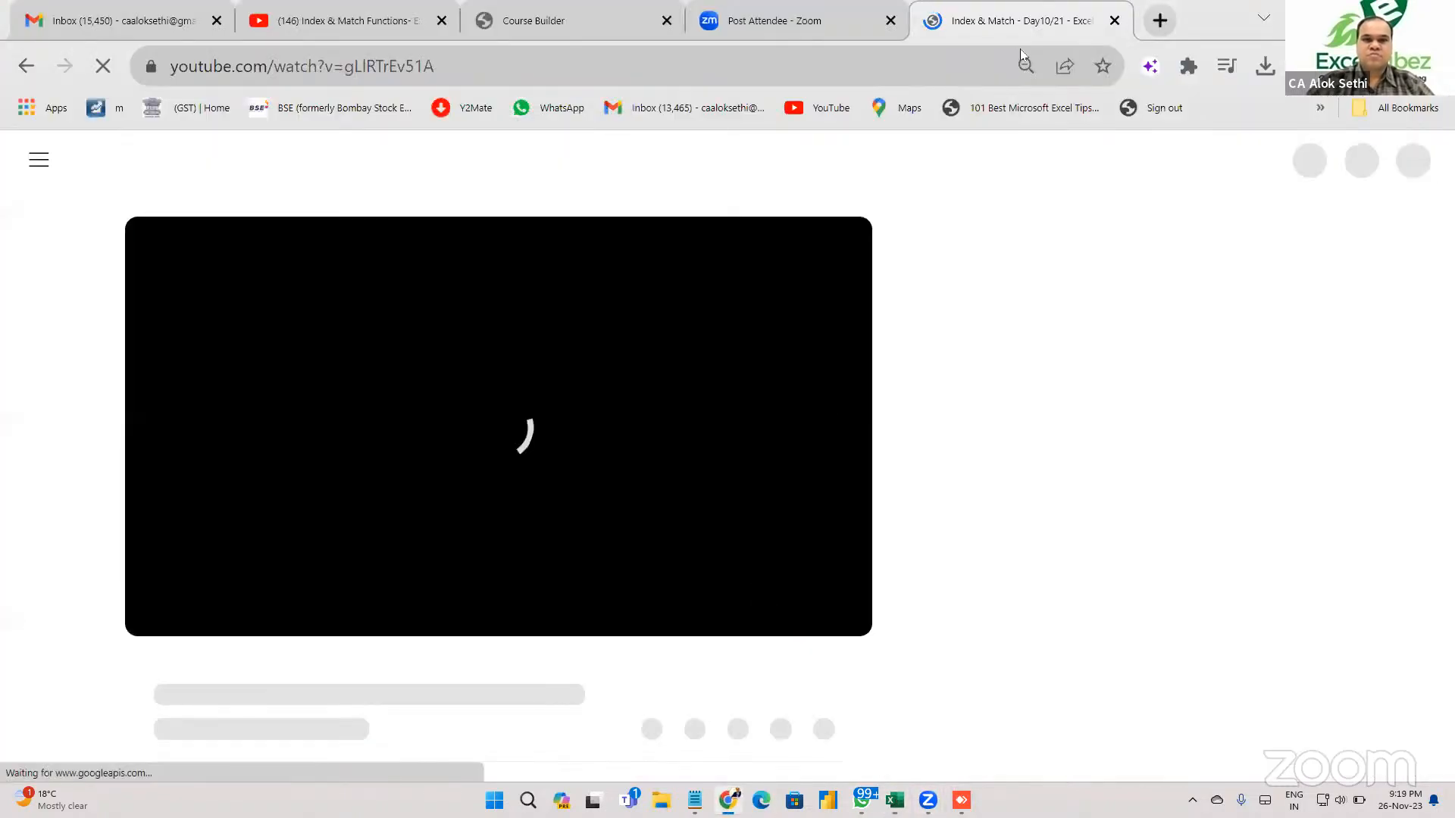
pyautogui.click(1114, 21)
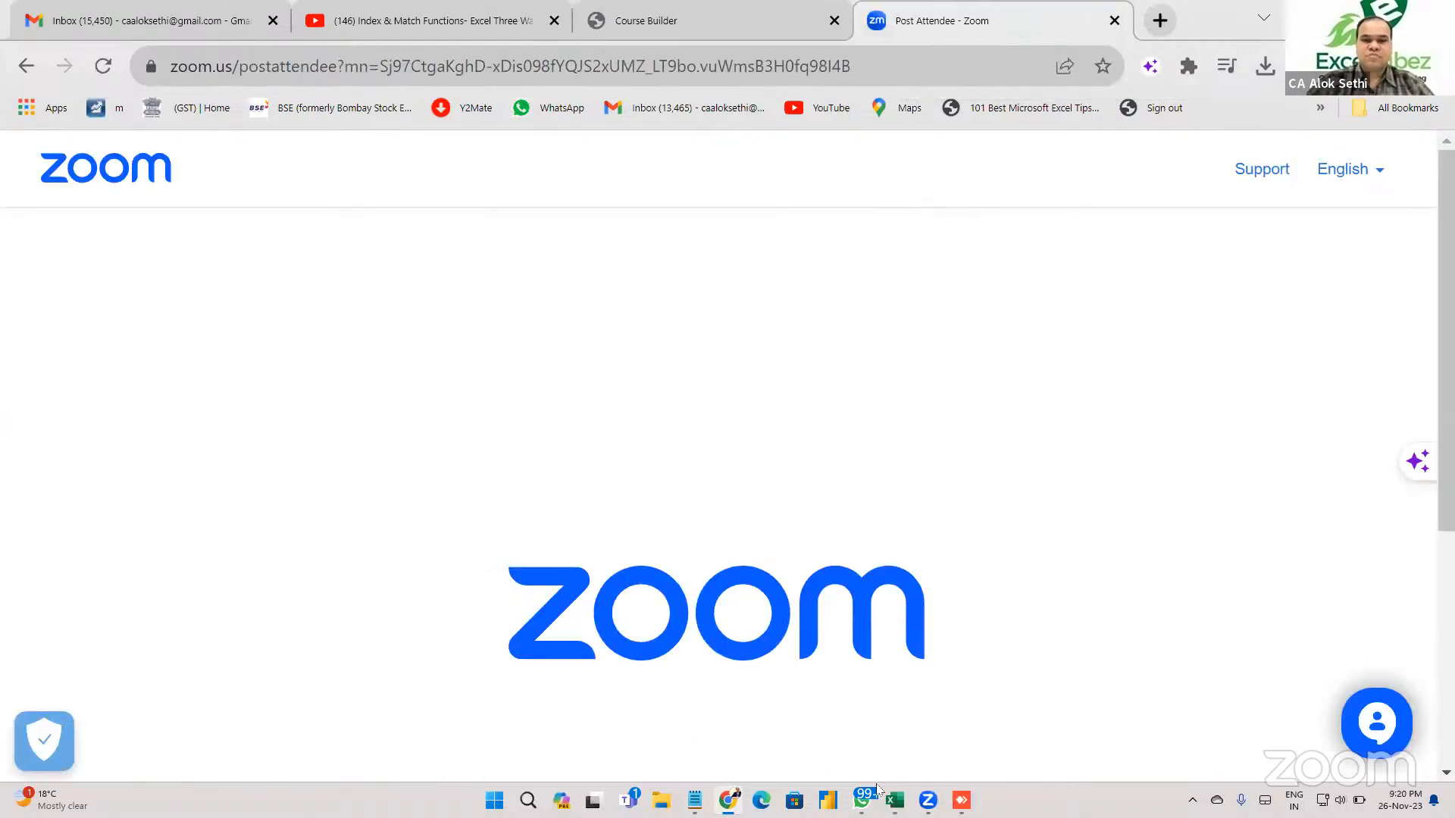
pyautogui.click(894, 800)
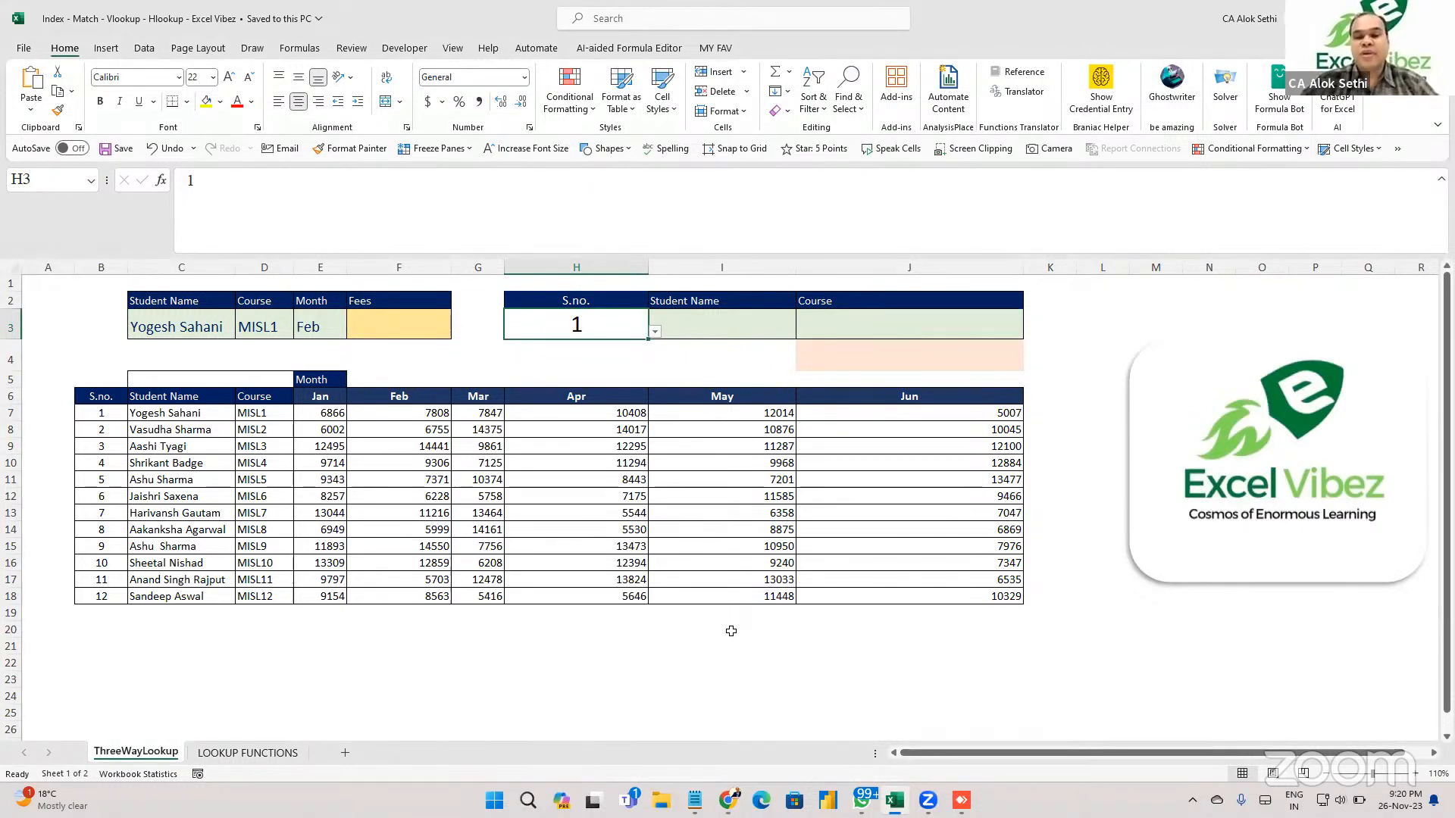
# Type the heading 'Index & Match' into merged cell C5.
pyautogui.scroll(3, 390, 534)
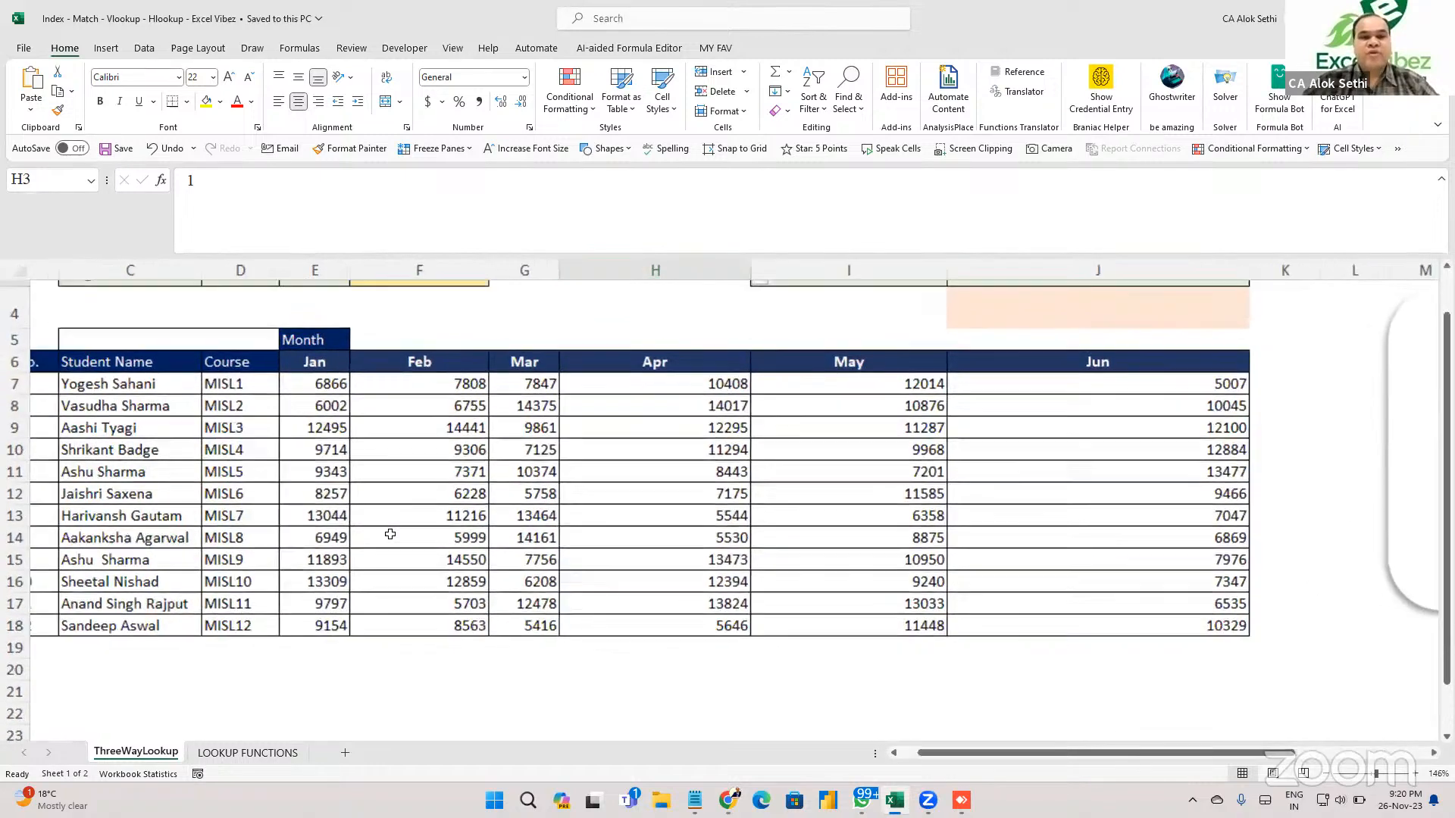
pyautogui.scroll(-2, 391, 534)
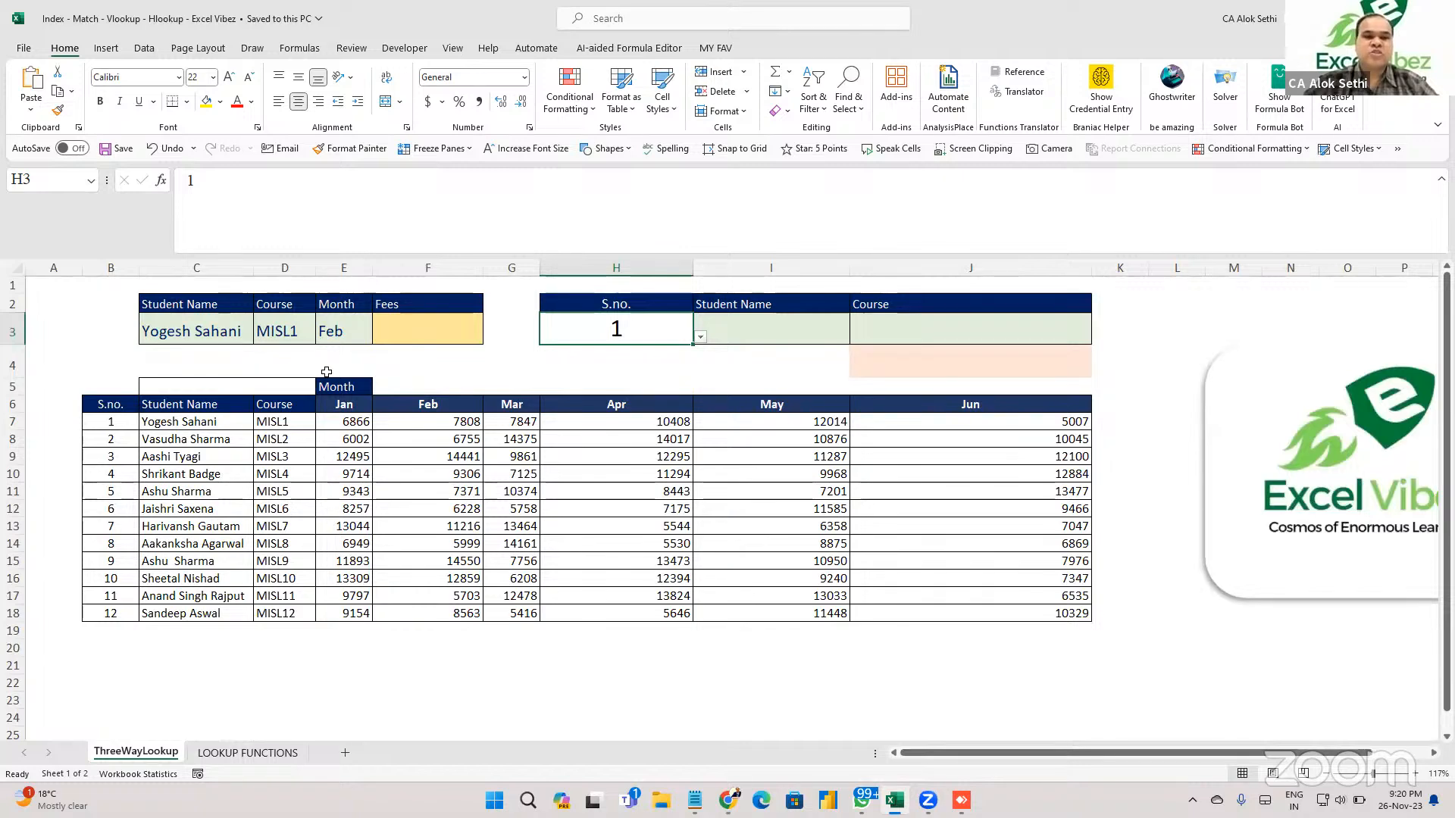
pyautogui.click(169, 393)
pyautogui.click(121, 361)
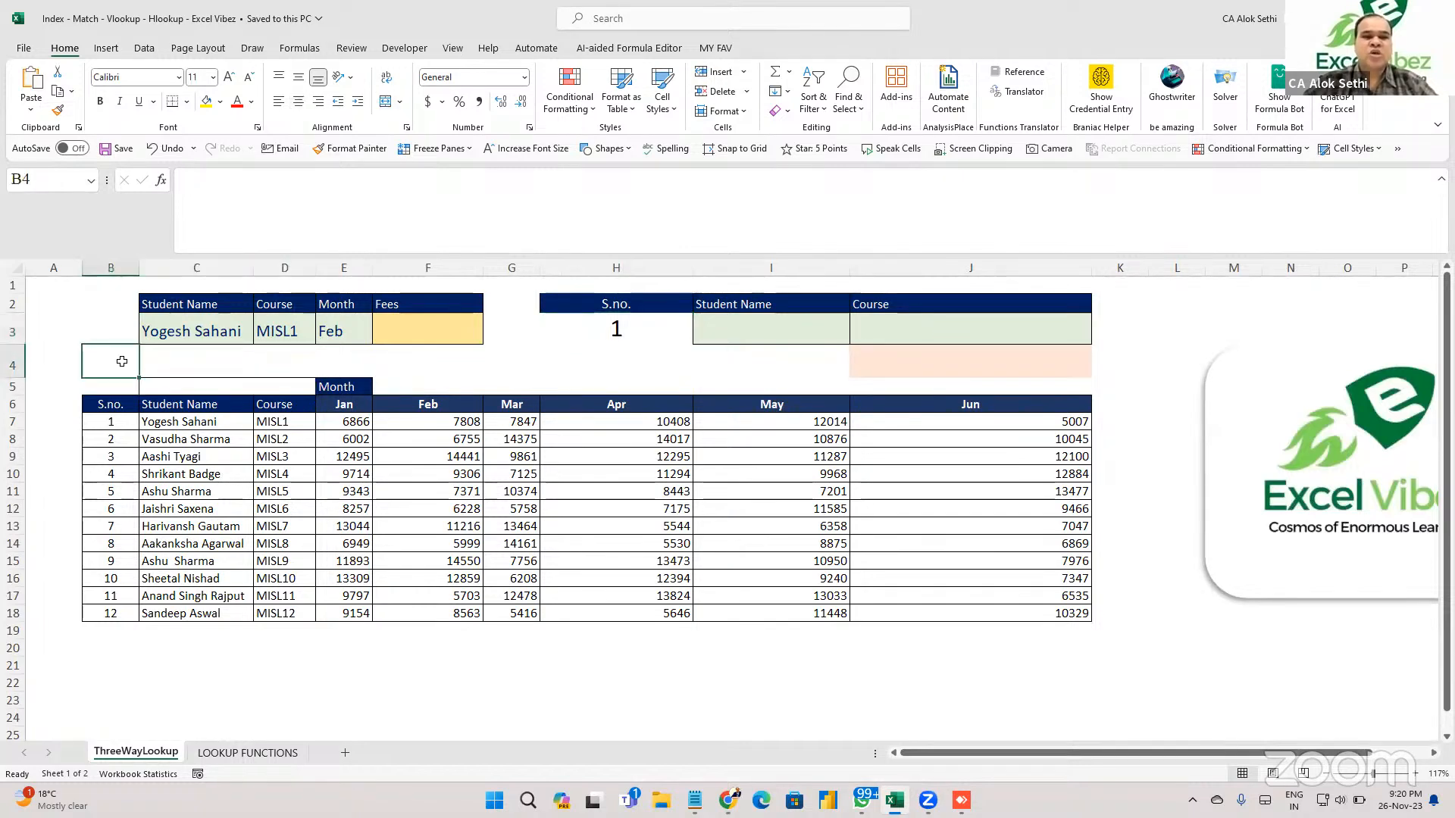
pyautogui.click(171, 394)
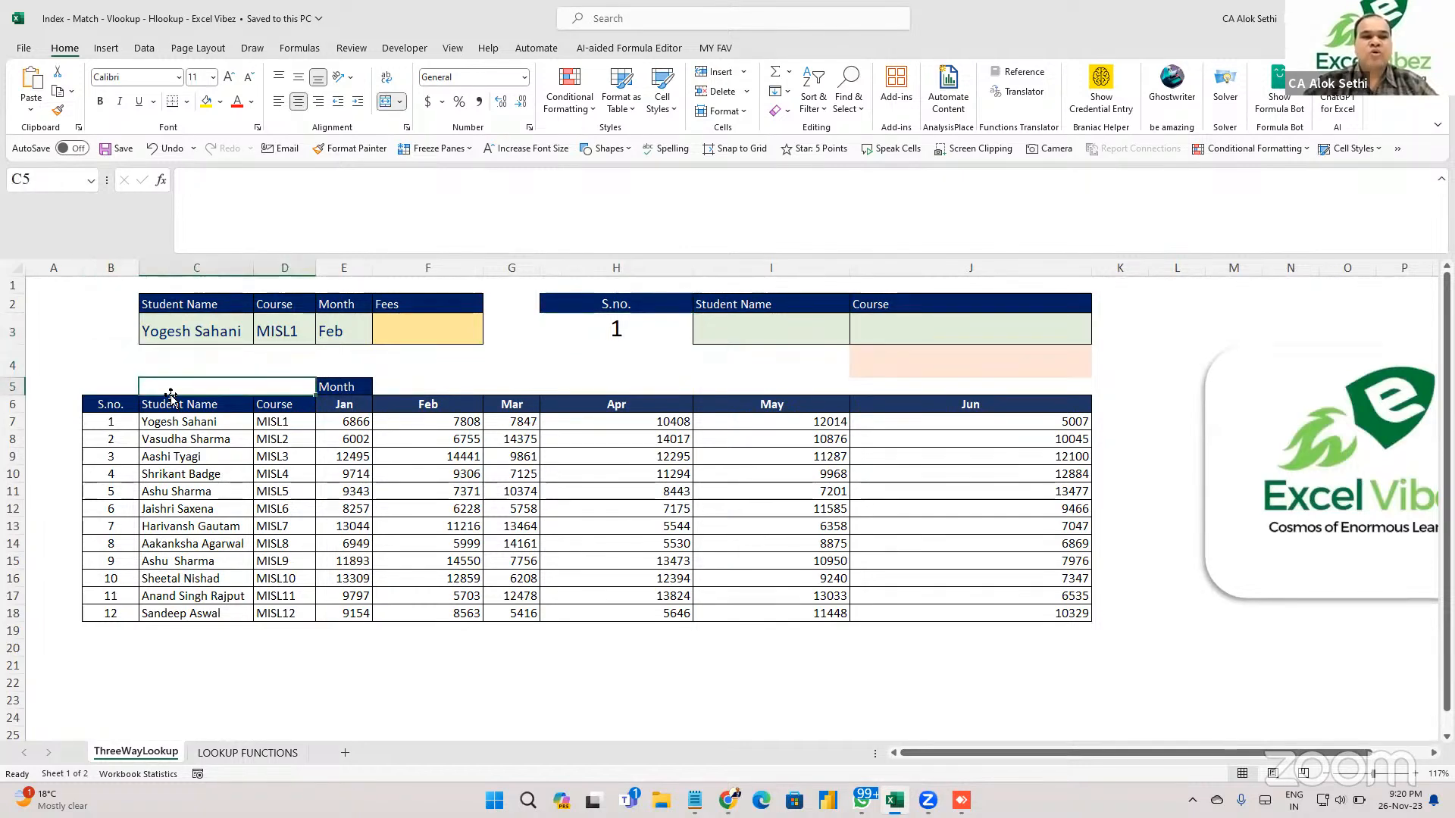
pyautogui.write('index')
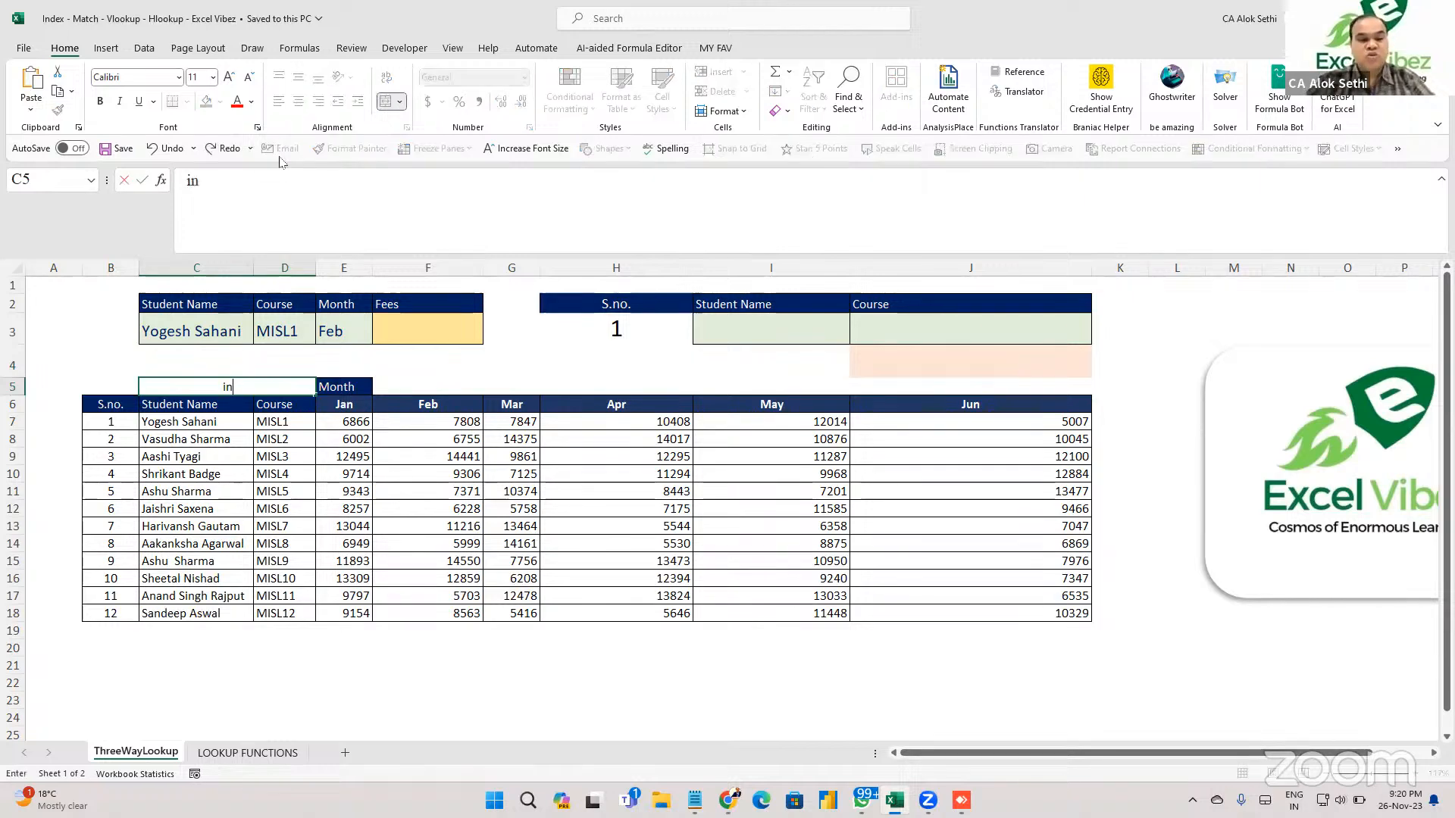
pyautogui.press('BackSpace')
pyautogui.press('BackSpace')
pyautogui.press('BackSpace')
pyautogui.press('BackSpace')
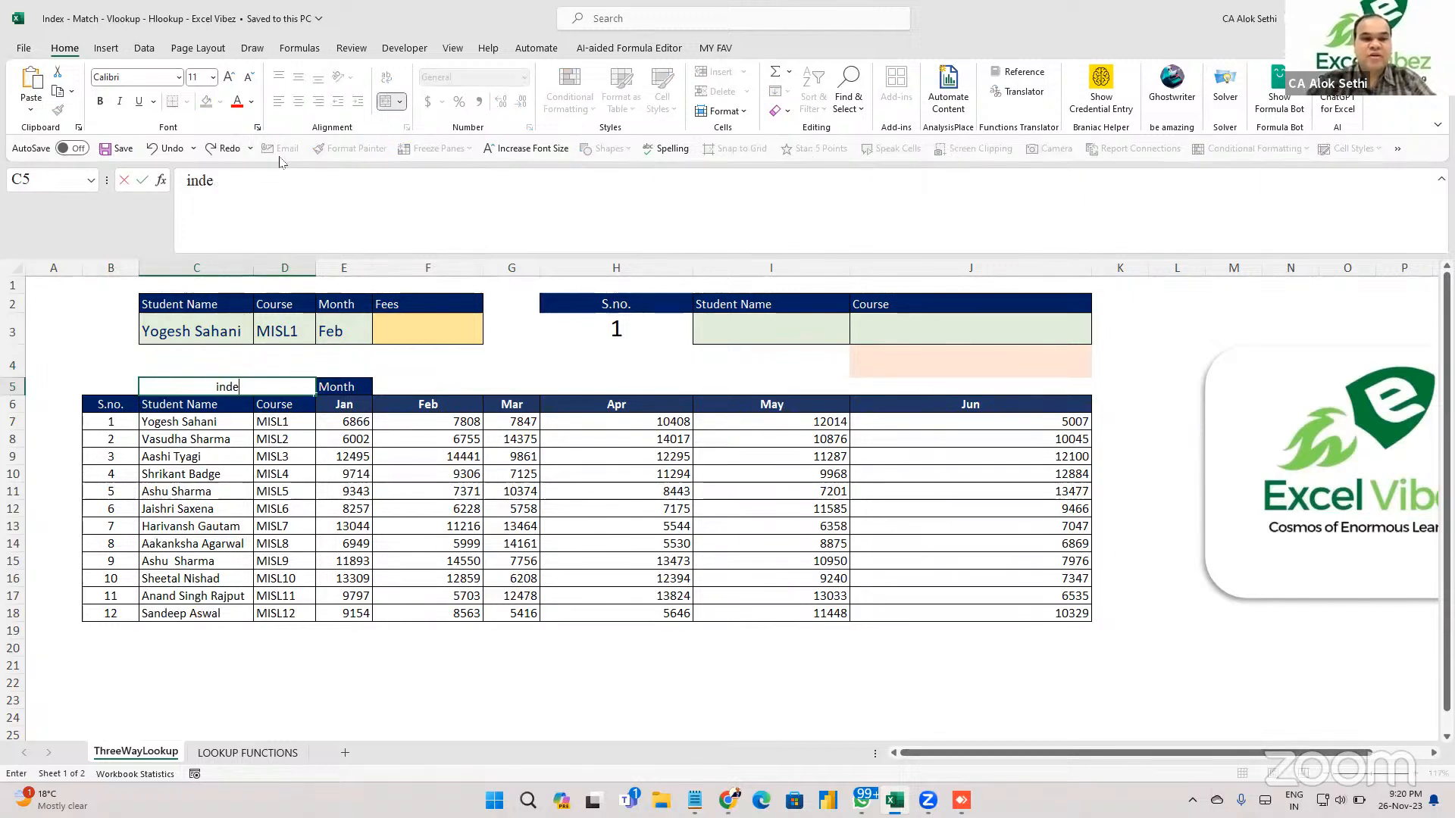
pyautogui.write('Inde')
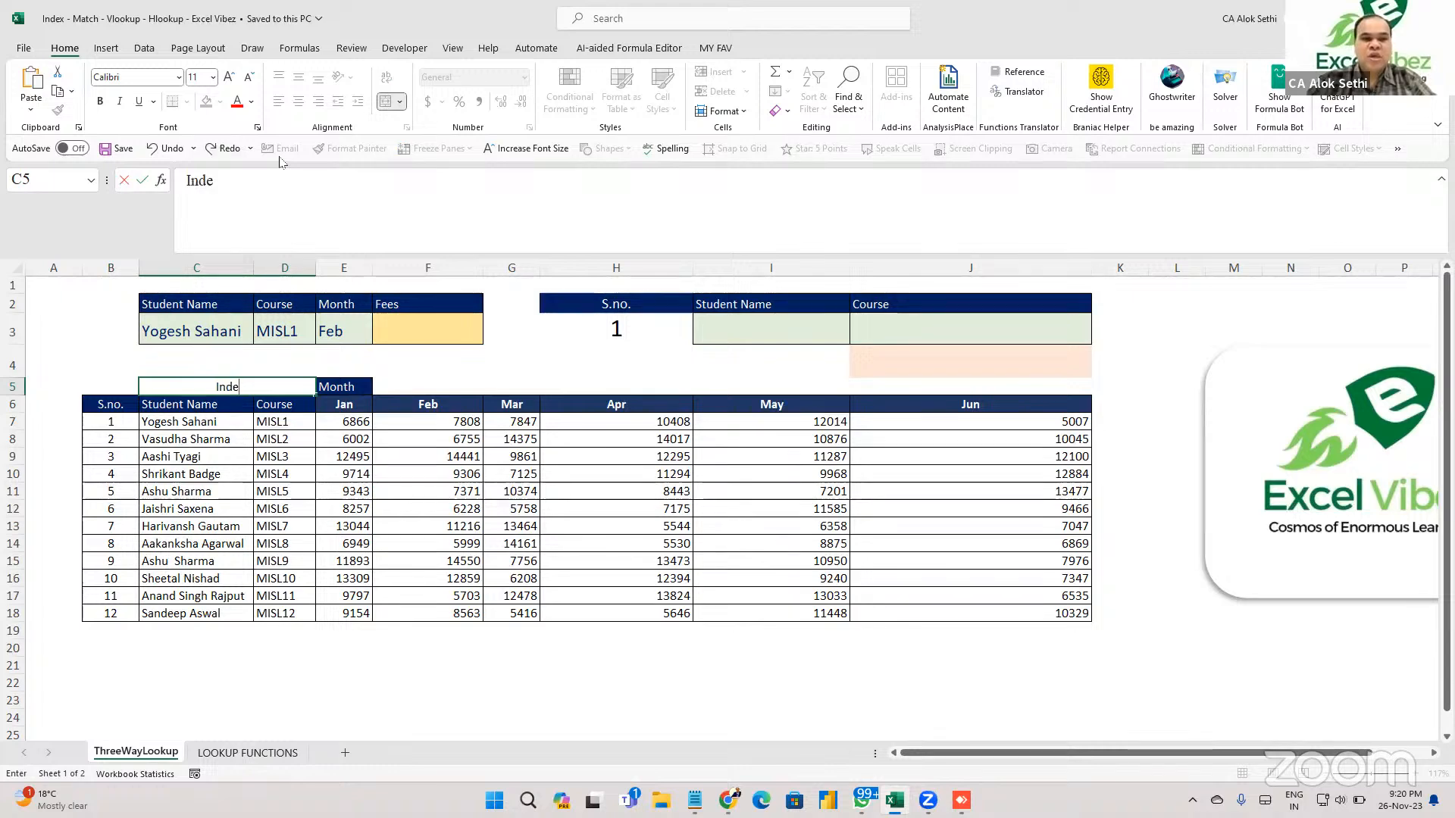
pyautogui.write('x & Mat')
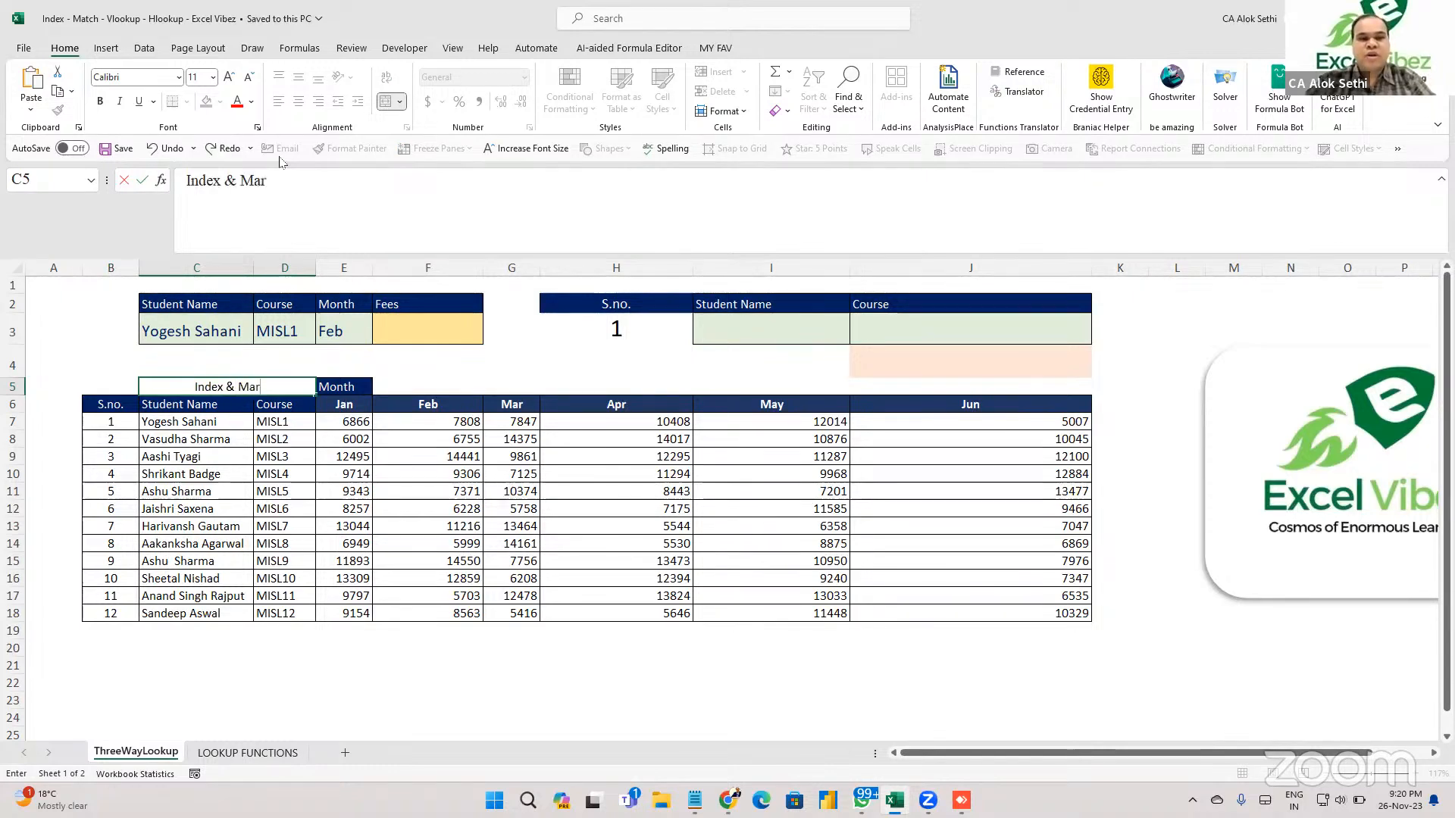
pyautogui.write('ch')
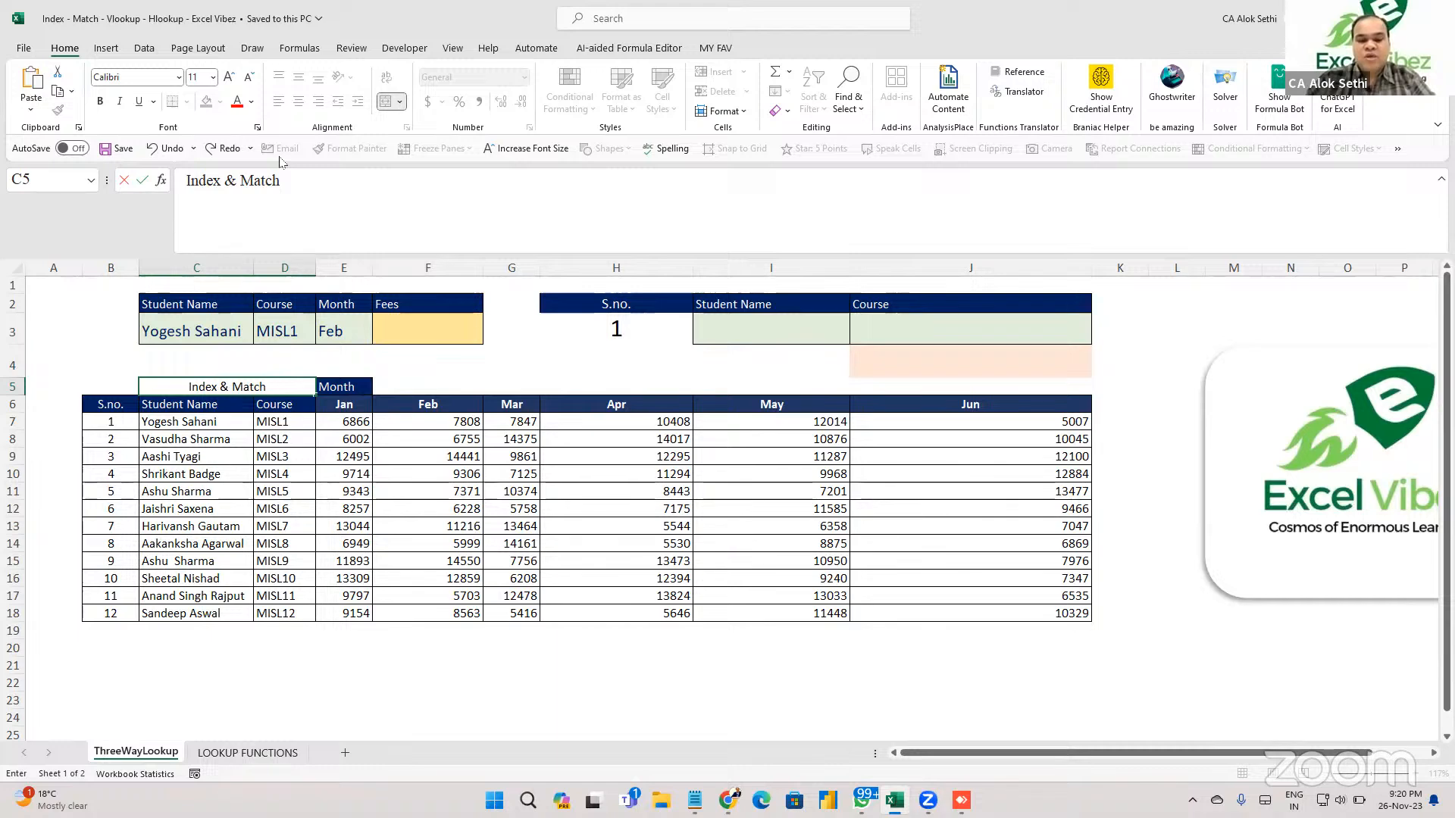
pyautogui.press('Return')
pyautogui.press('Return')
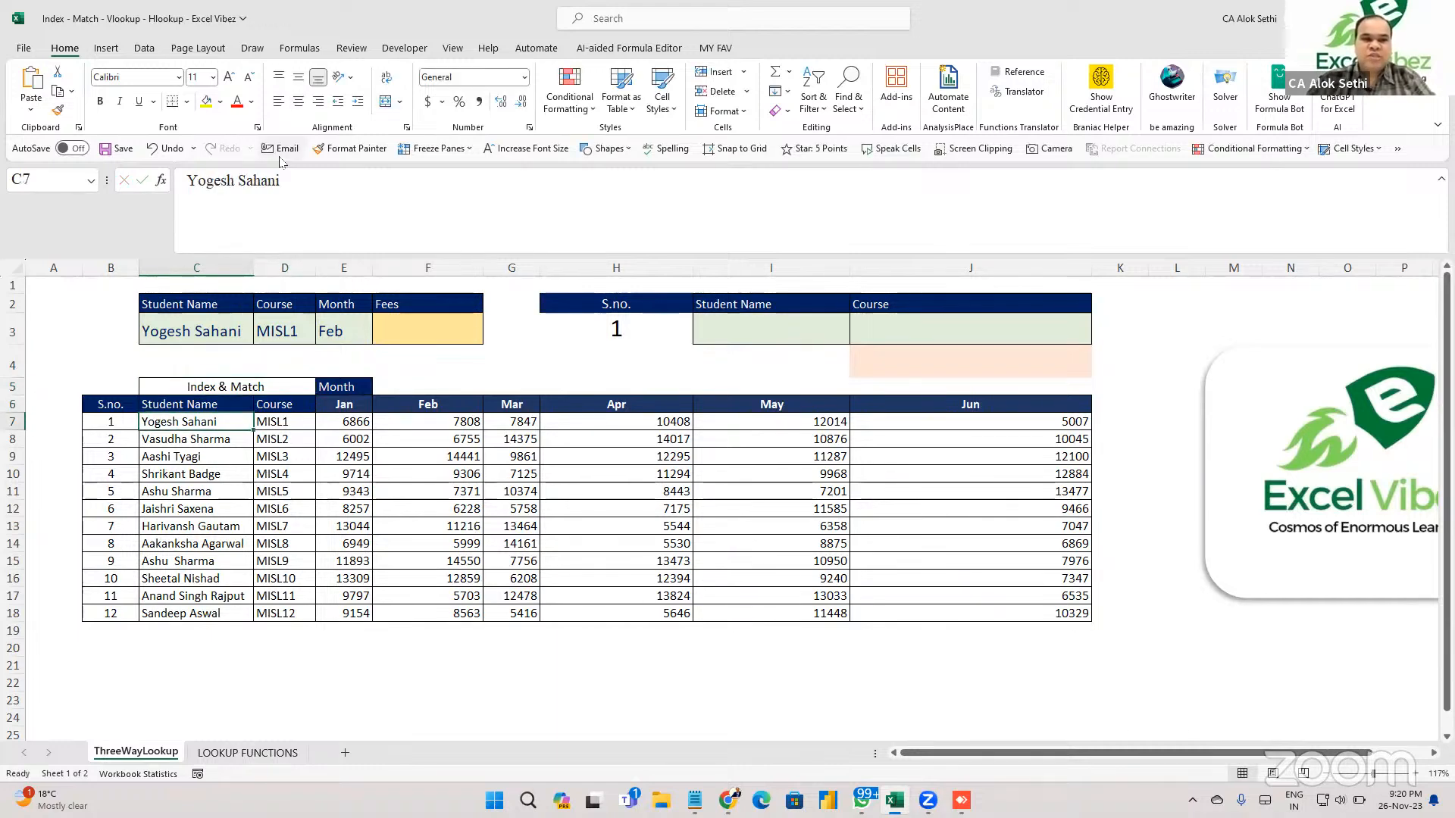
# Make the C5 heading bold and enlarge it to 14 pt.
pyautogui.press('Up')
pyautogui.press('Up')
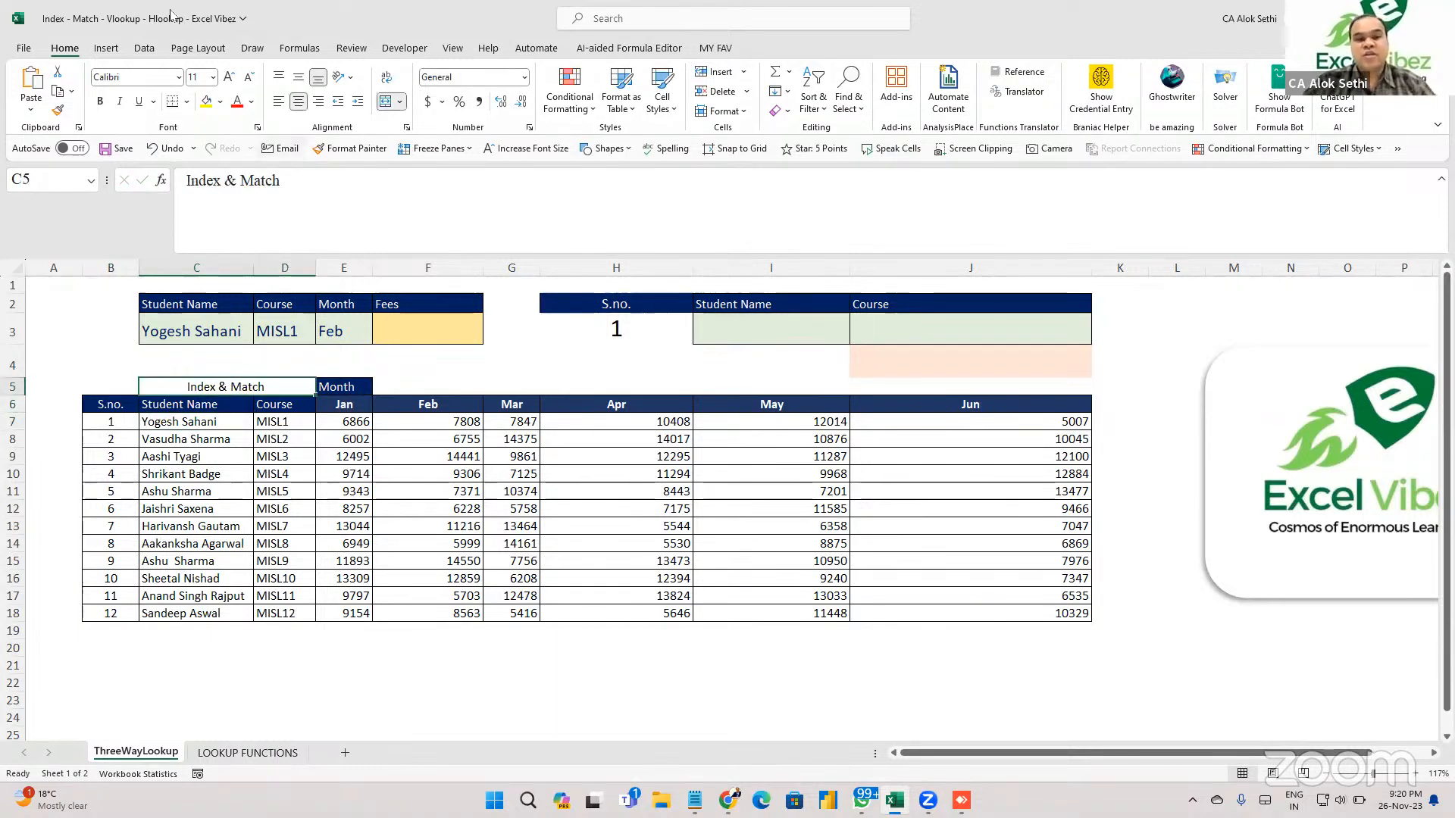
pyautogui.click(228, 80)
pyautogui.click(228, 80)
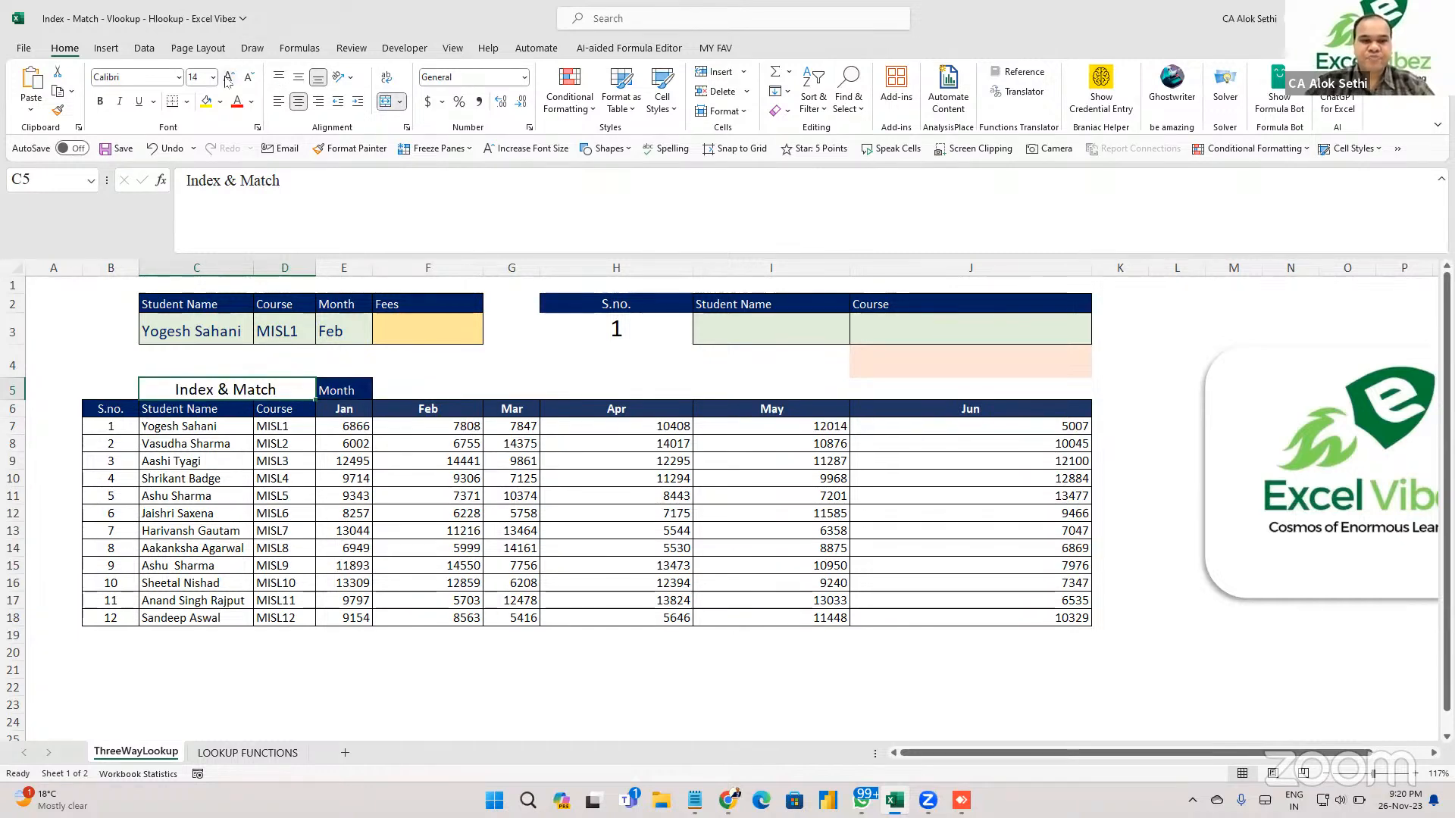
pyautogui.hotkey('ctrl', 'b')
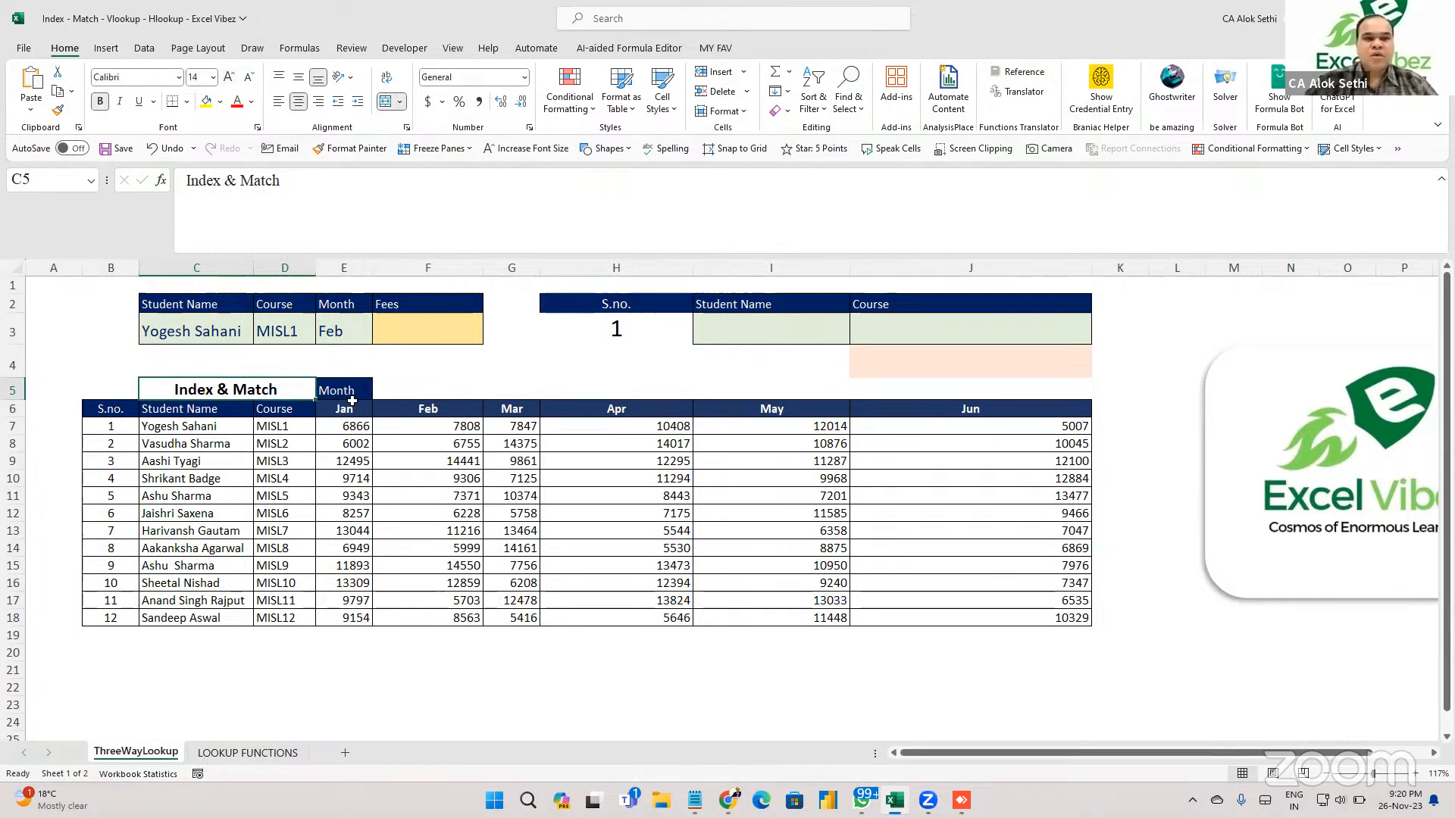
pyautogui.click(228, 78)
pyautogui.click(179, 517)
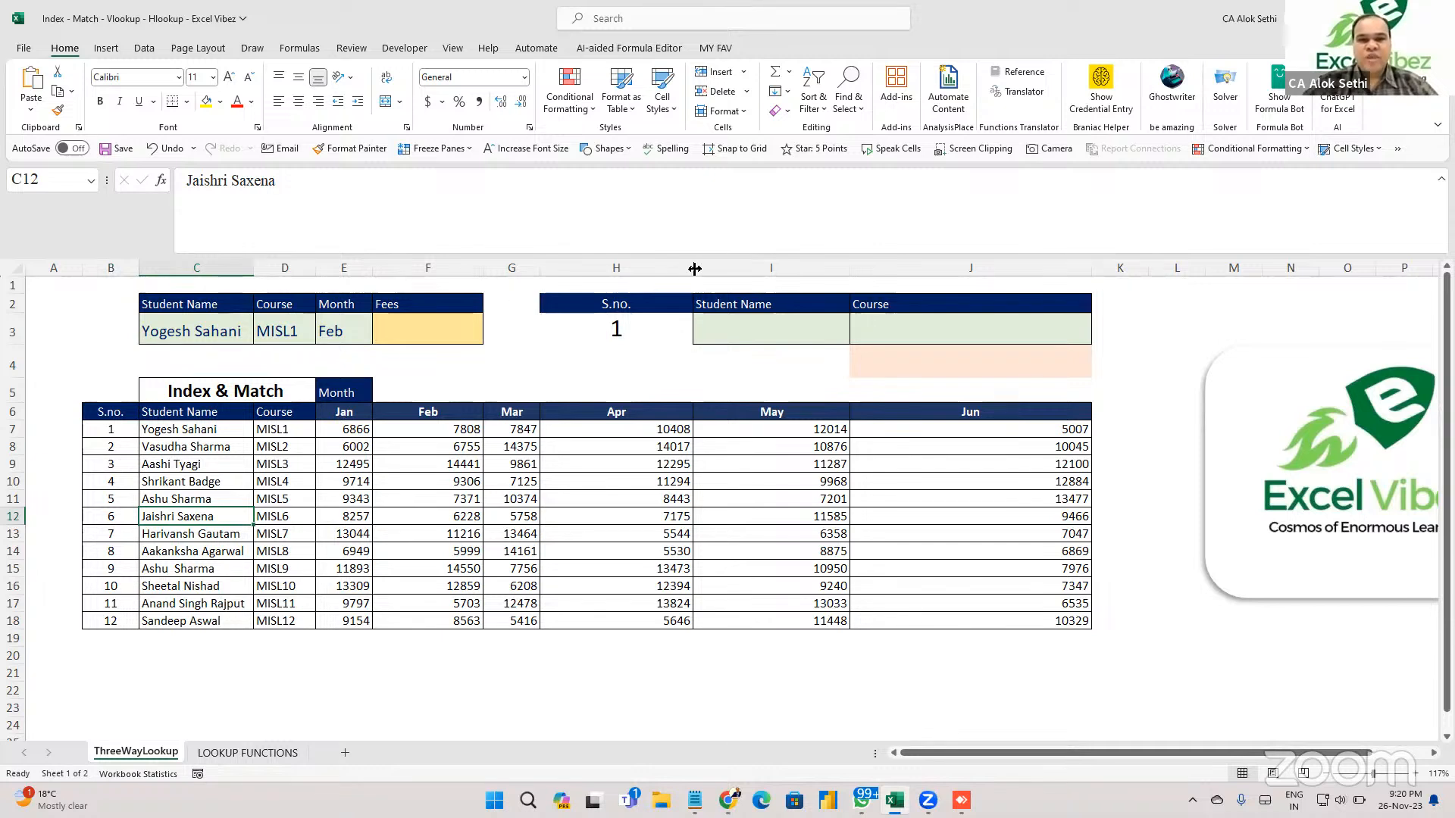
pyautogui.moveTo(694, 269); pyautogui.dragTo(642, 271)
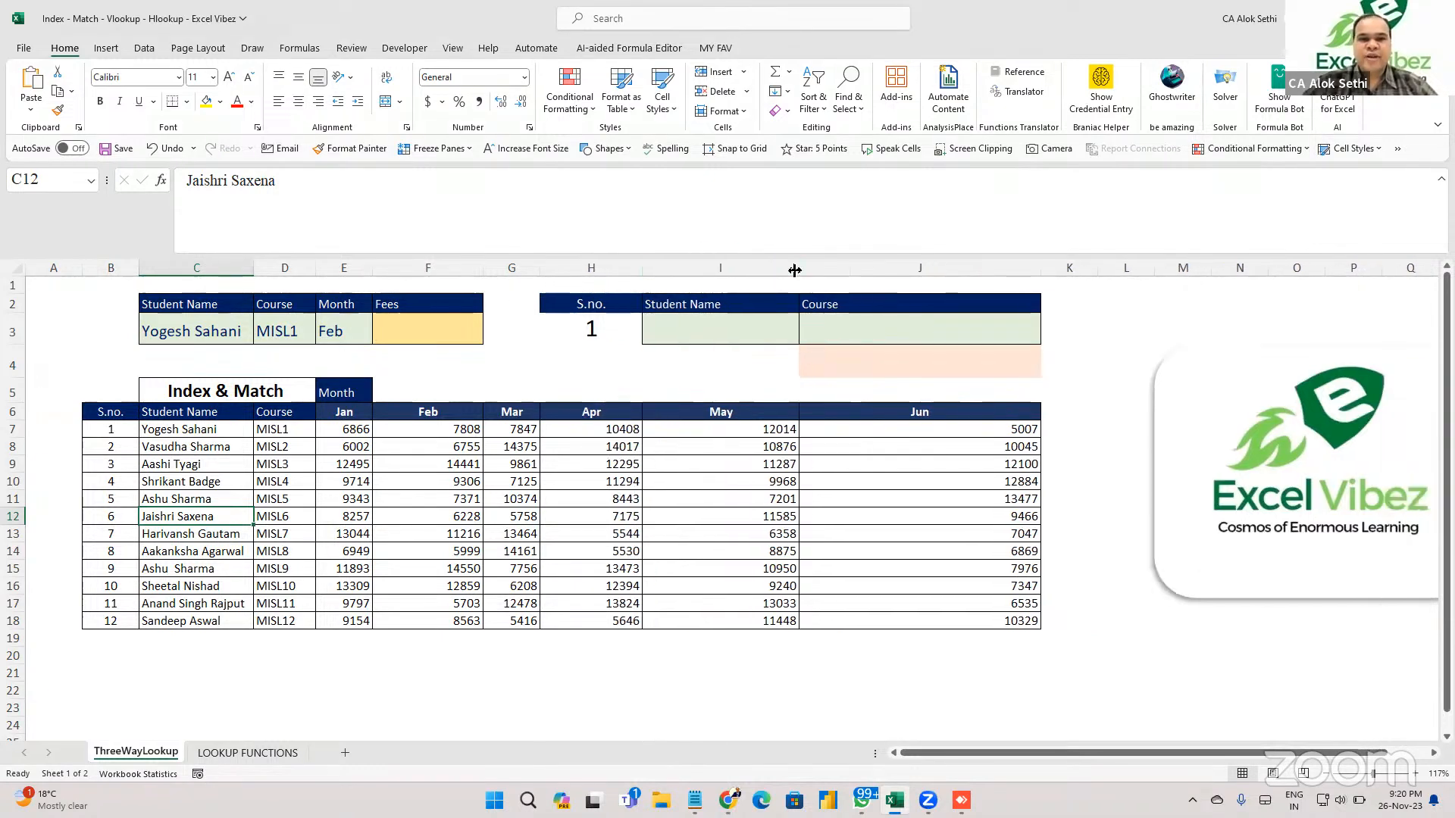
pyautogui.moveTo(795, 269); pyautogui.dragTo(755, 271)
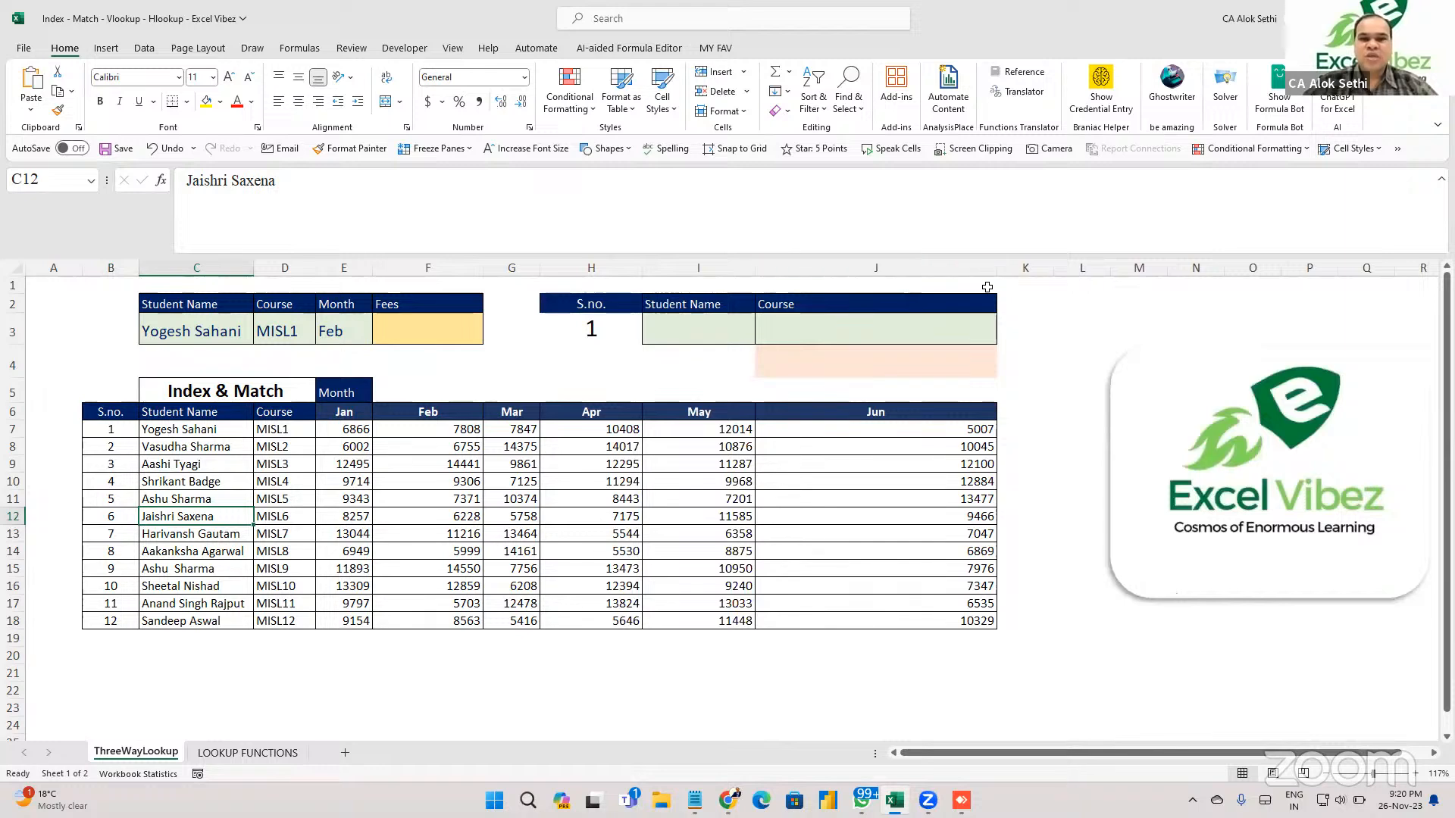
pyautogui.moveTo(997, 270); pyautogui.dragTo(880, 286)
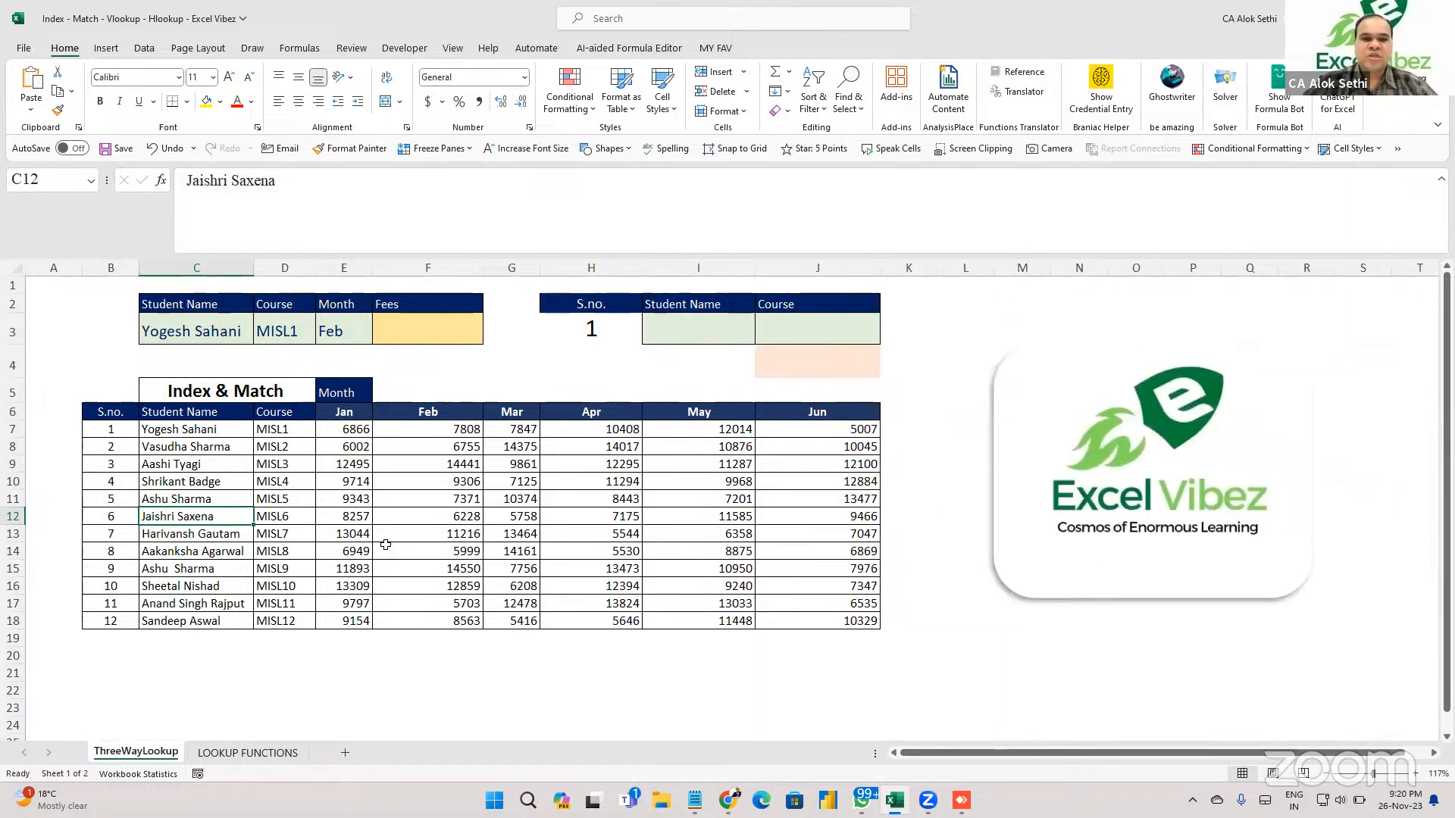
pyautogui.scroll(6, 234, 531)
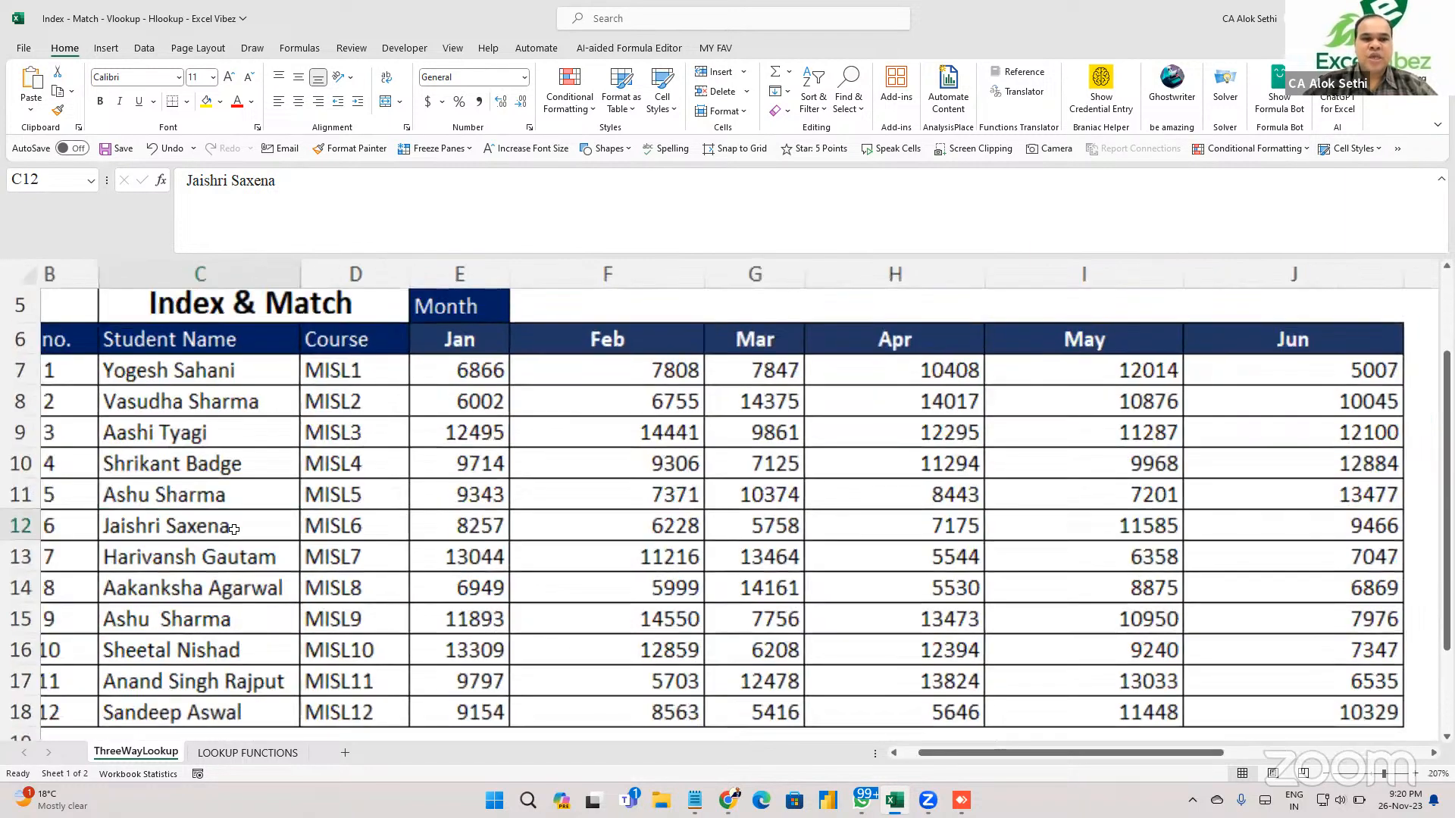
pyautogui.scroll(-2, 234, 530)
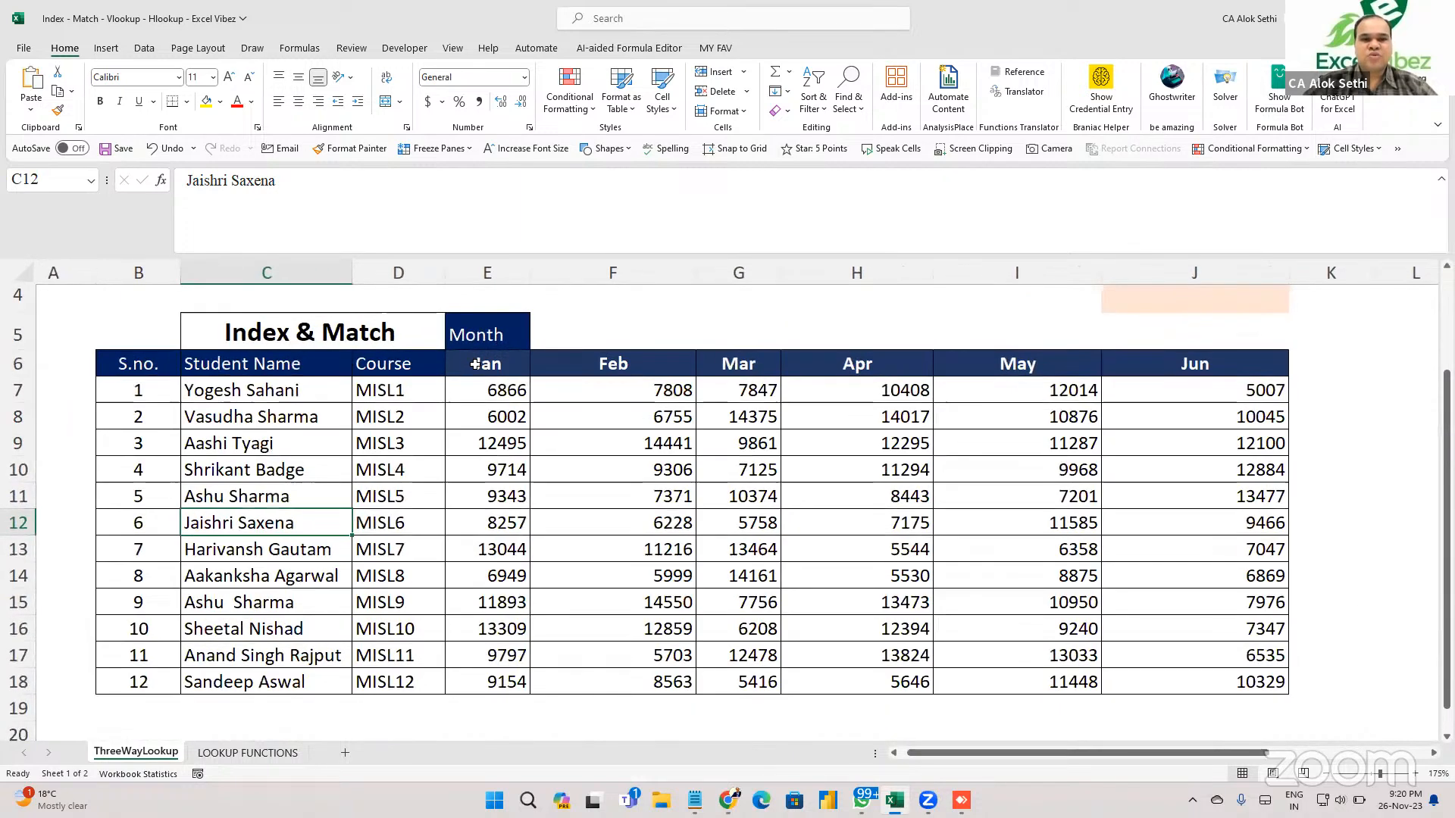
pyautogui.click(476, 362)
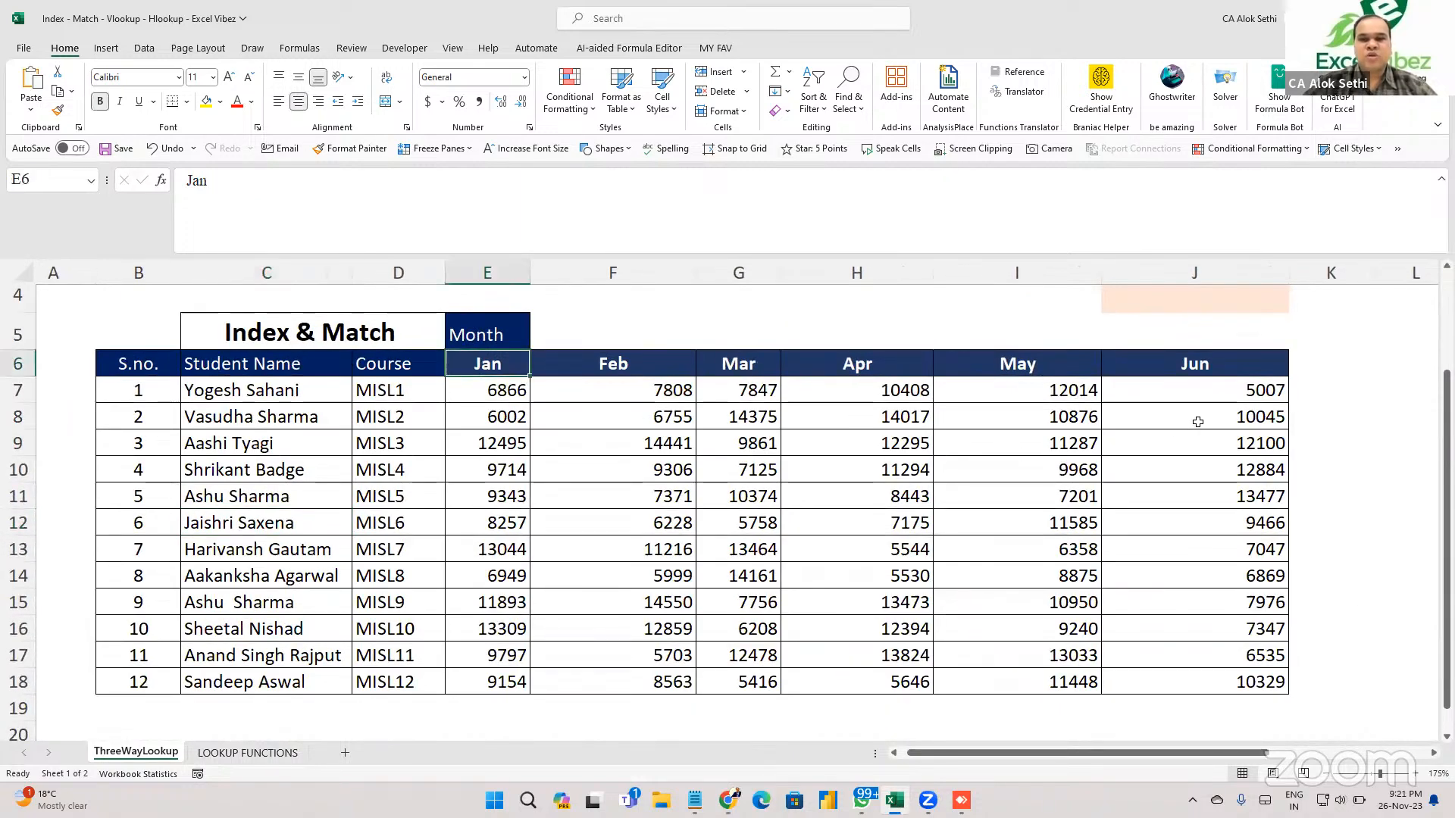
pyautogui.moveTo(1108, 273); pyautogui.dragTo(1032, 304)
pyautogui.moveTo(1210, 269); pyautogui.dragTo(1138, 277)
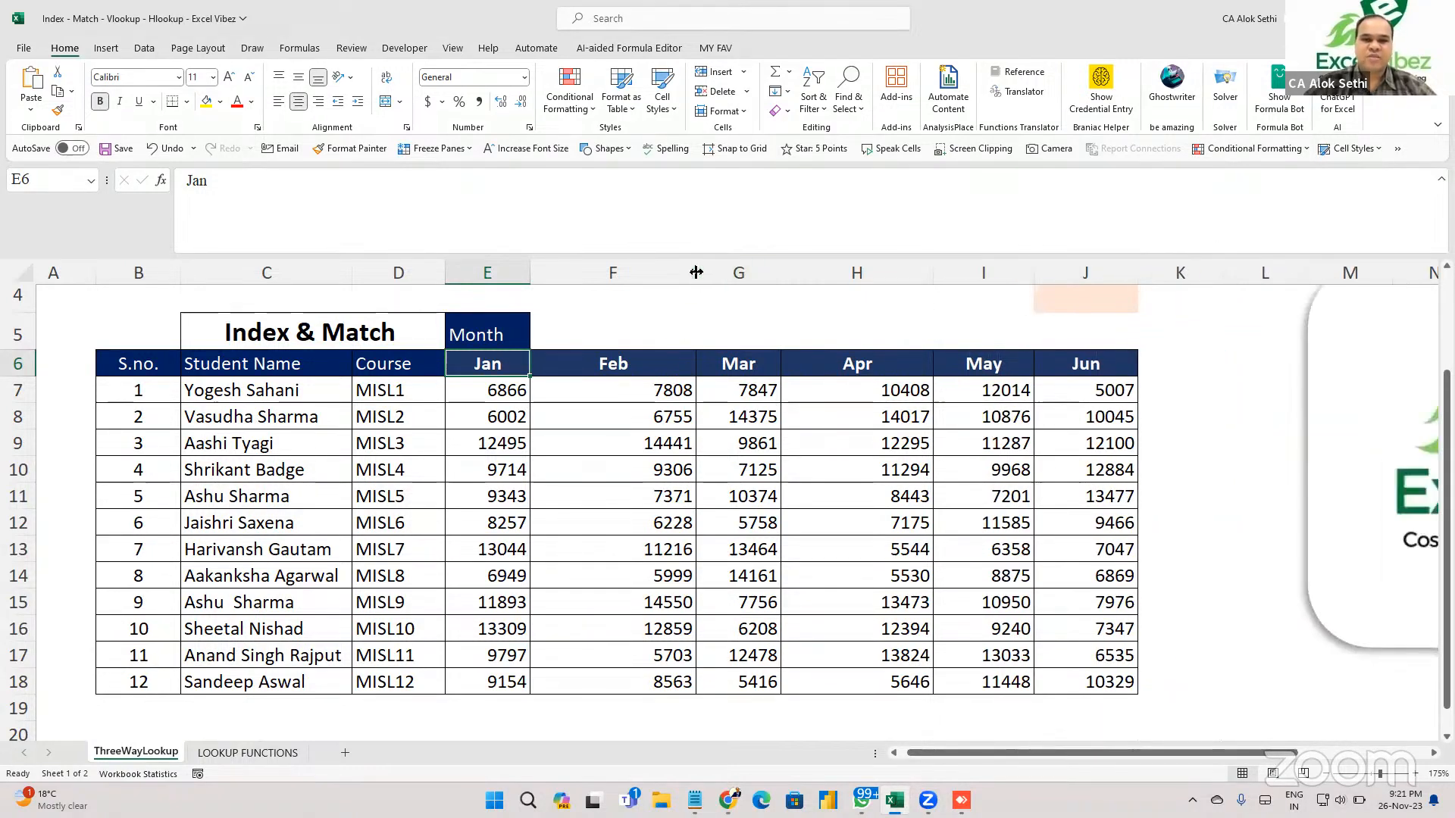
pyautogui.moveTo(696, 273); pyautogui.dragTo(636, 285)
pyautogui.scroll(1, 551, 485)
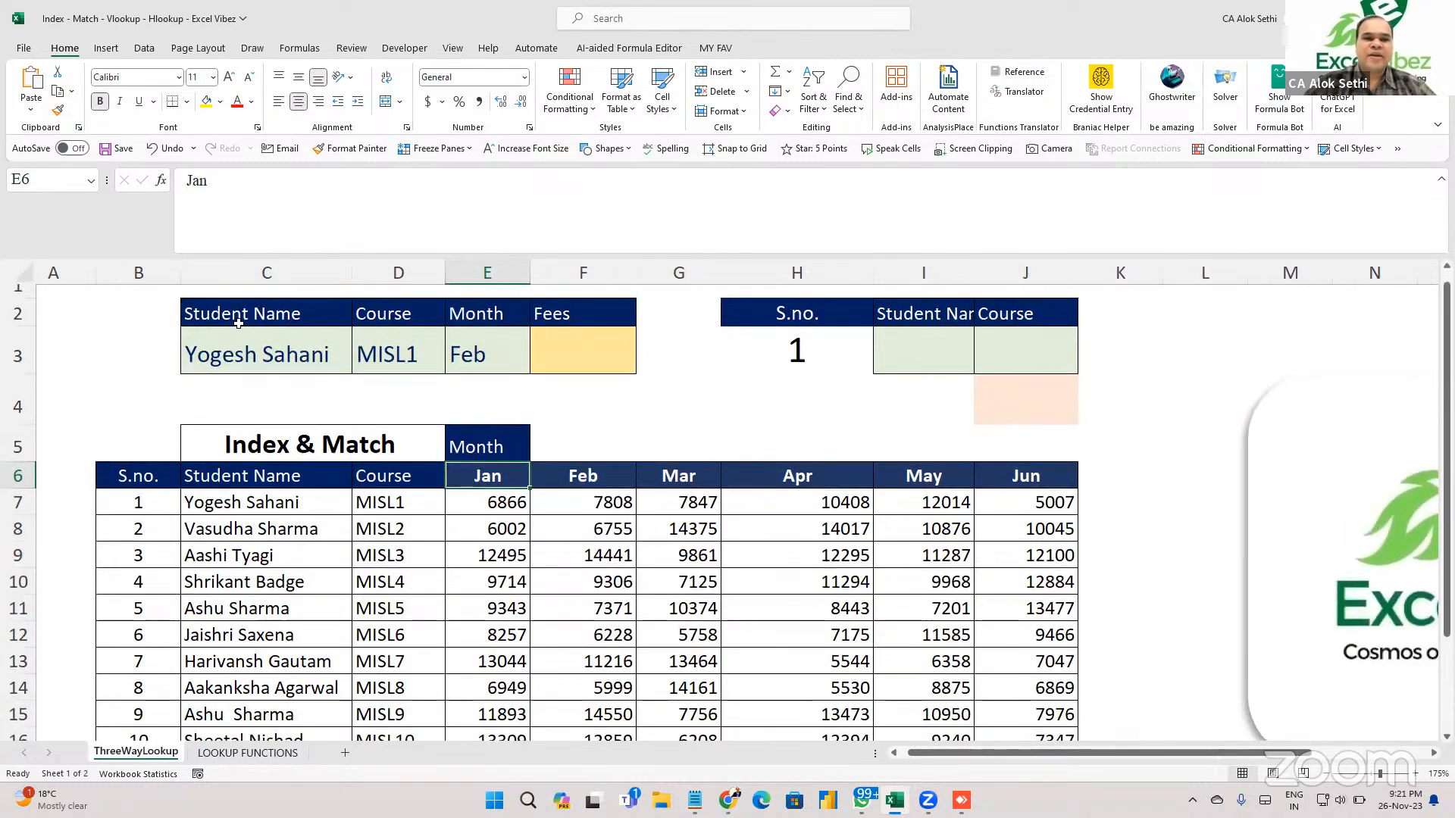
pyautogui.click(223, 497)
pyautogui.scroll(1, 223, 455)
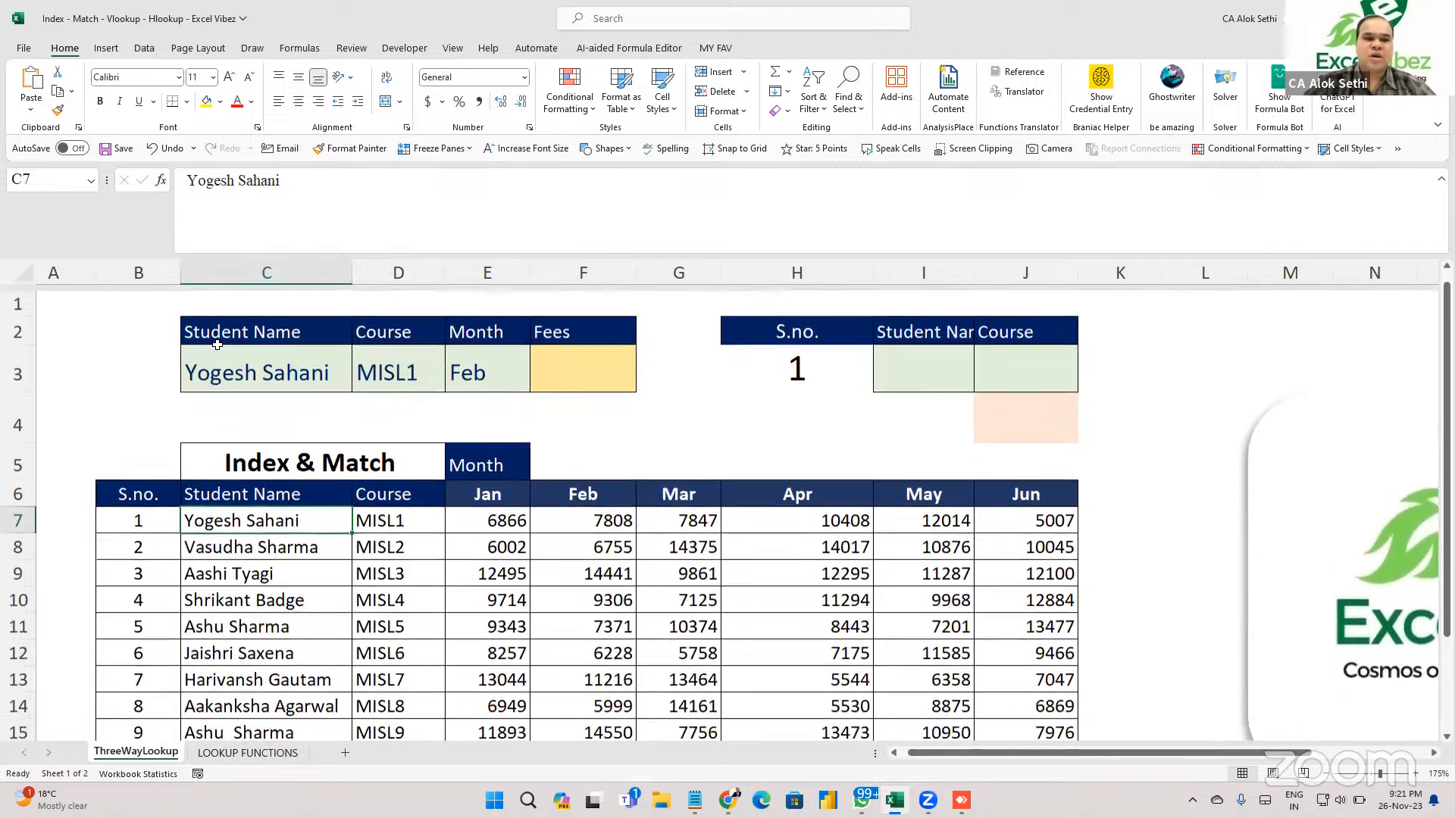
pyautogui.click(216, 320)
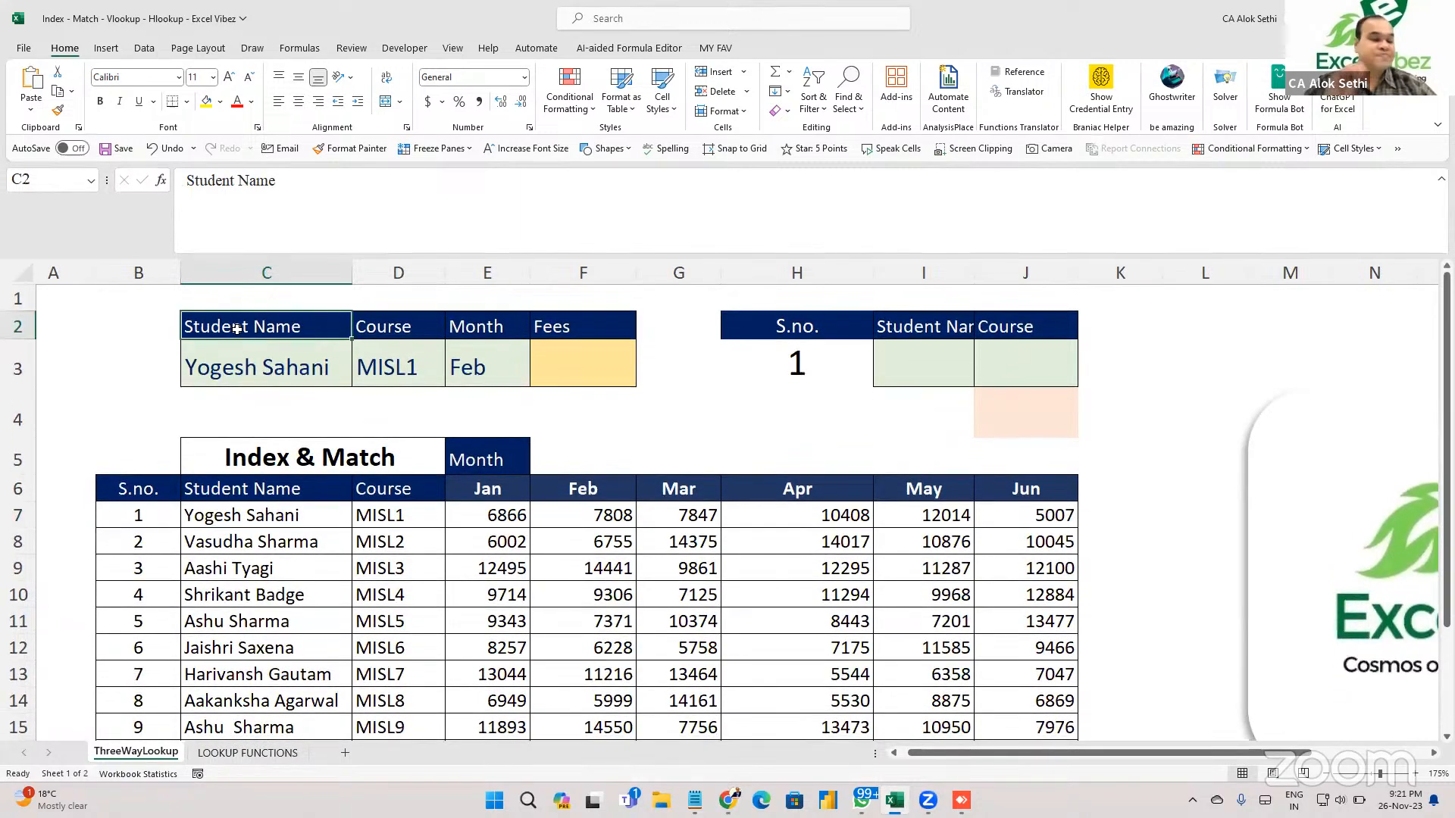
pyautogui.moveTo(374, 328); pyautogui.dragTo(497, 347)
pyautogui.click(487, 327)
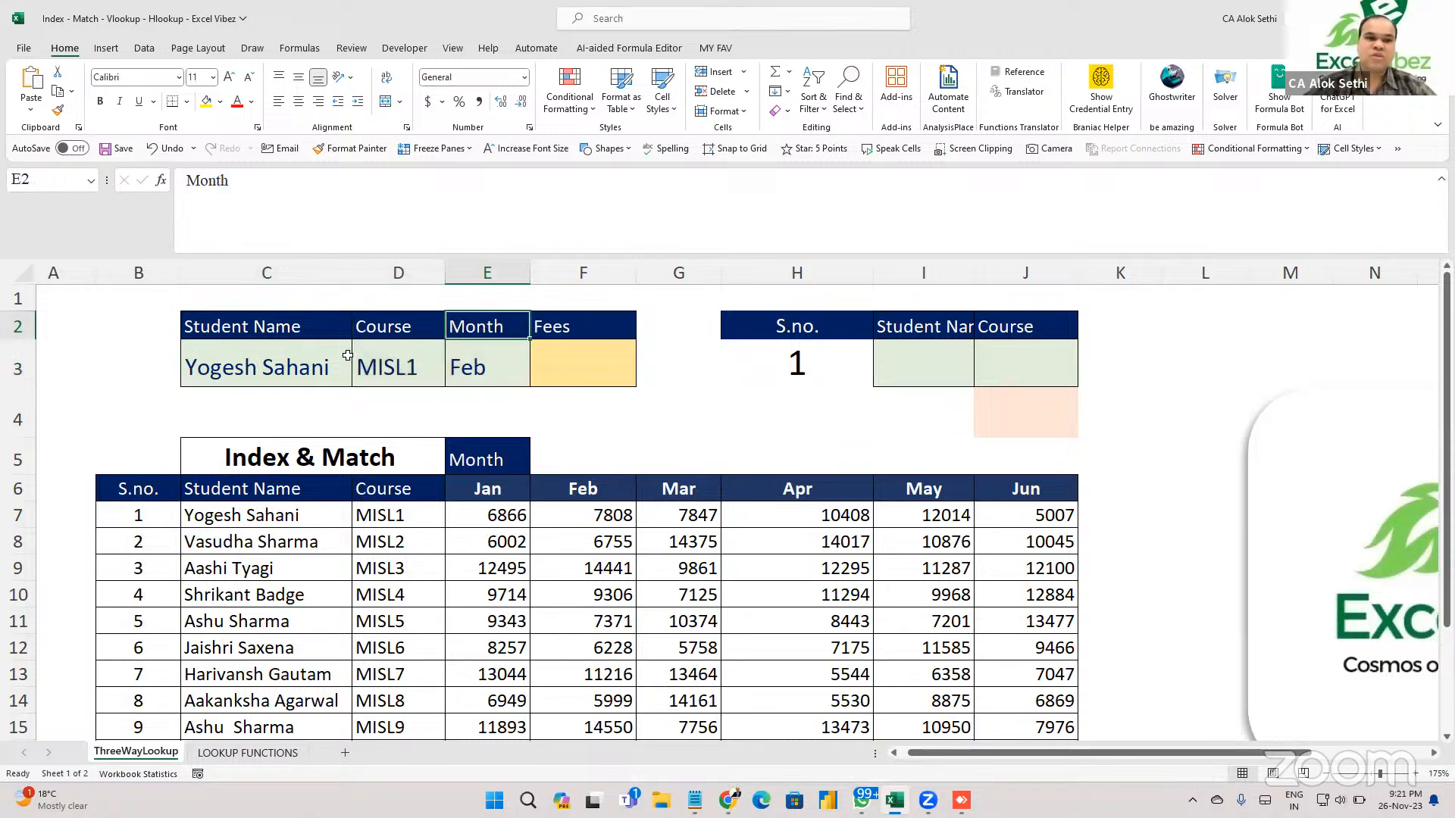
pyautogui.click(347, 365)
pyautogui.click(409, 357)
pyautogui.click(504, 361)
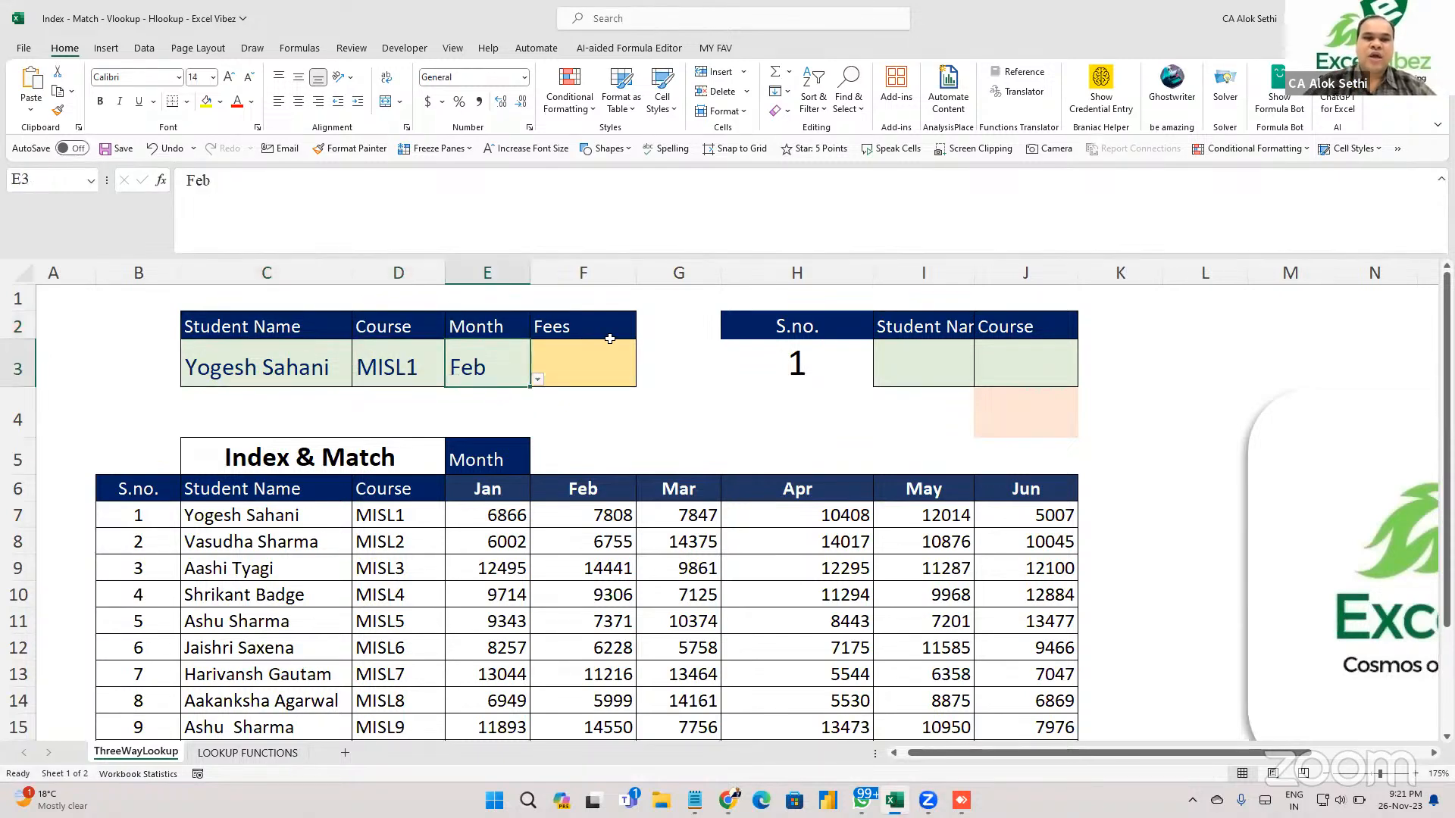
pyautogui.click(606, 333)
pyautogui.click(602, 360)
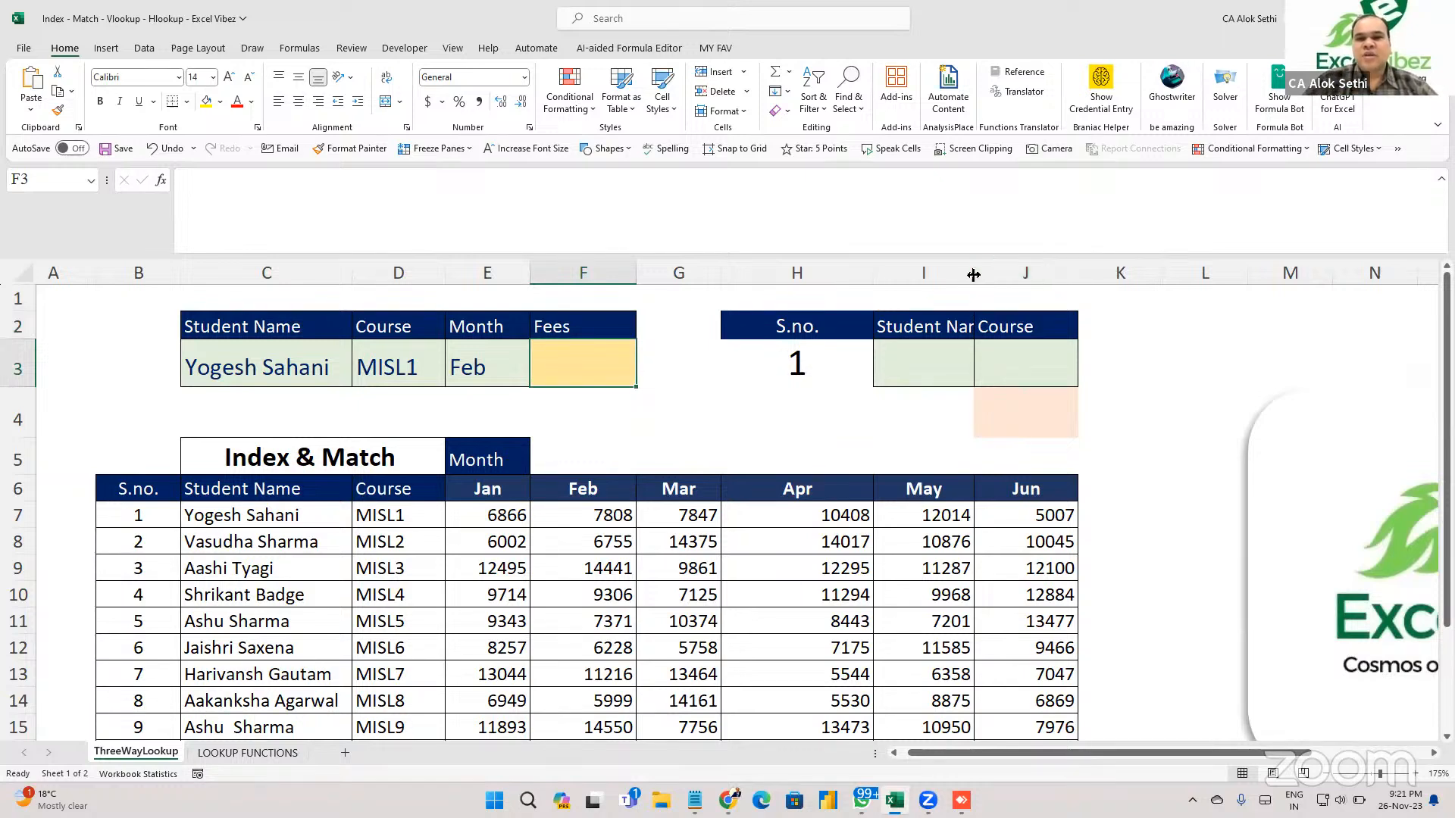
pyautogui.moveTo(975, 273); pyautogui.dragTo(1062, 274)
pyautogui.click(827, 365)
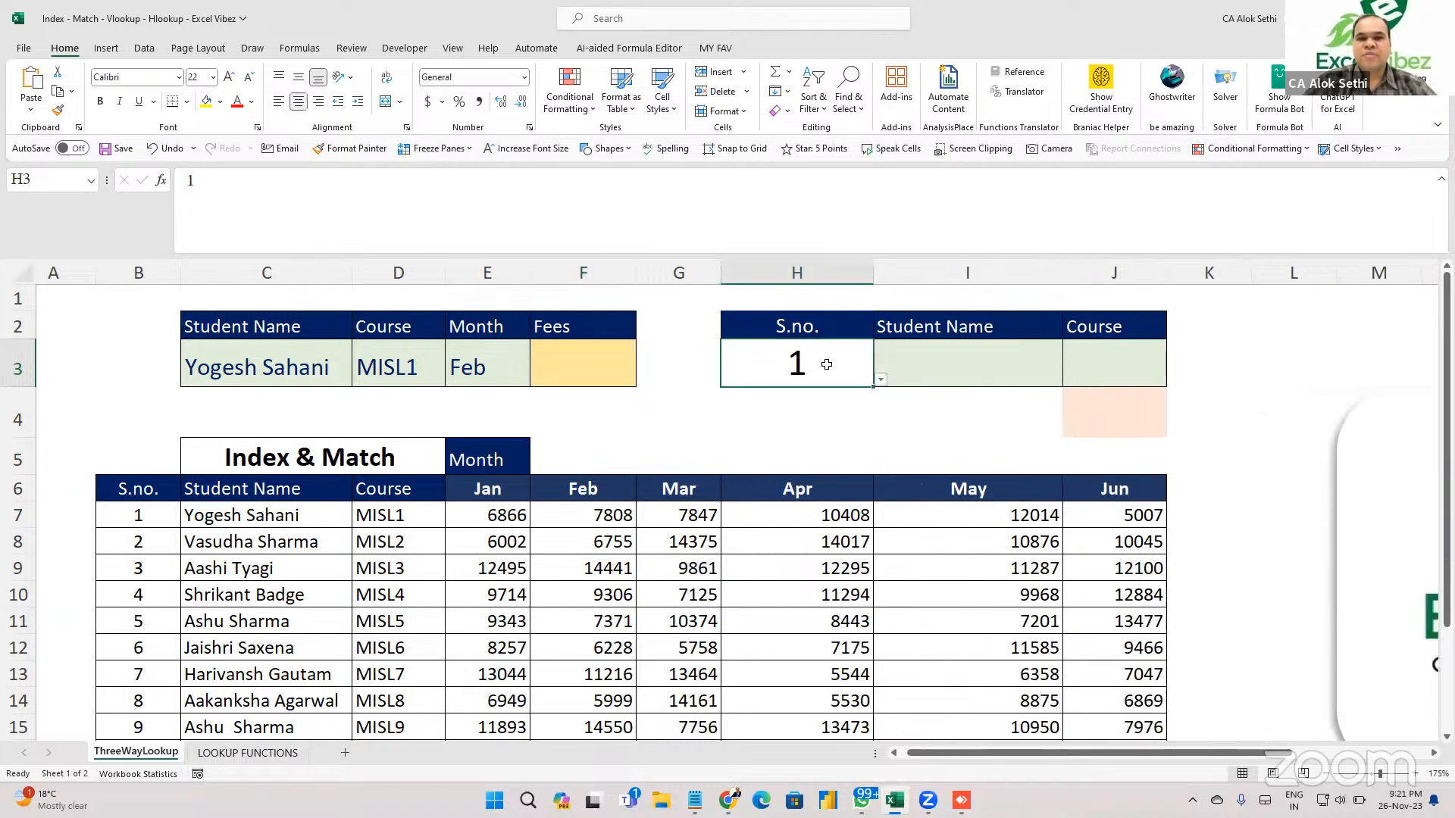
pyautogui.click(985, 356)
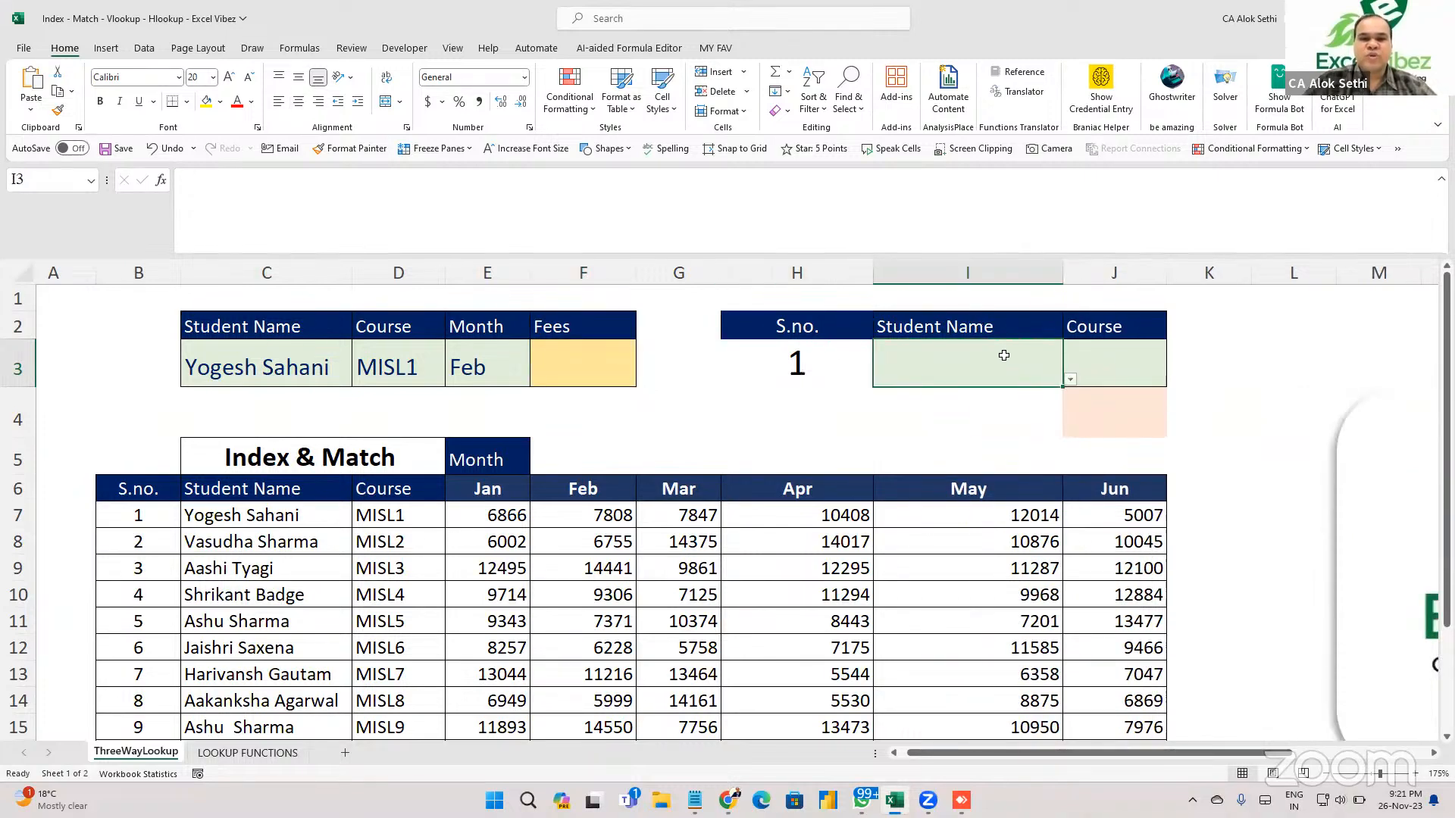
pyautogui.click(1137, 363)
pyautogui.click(1120, 423)
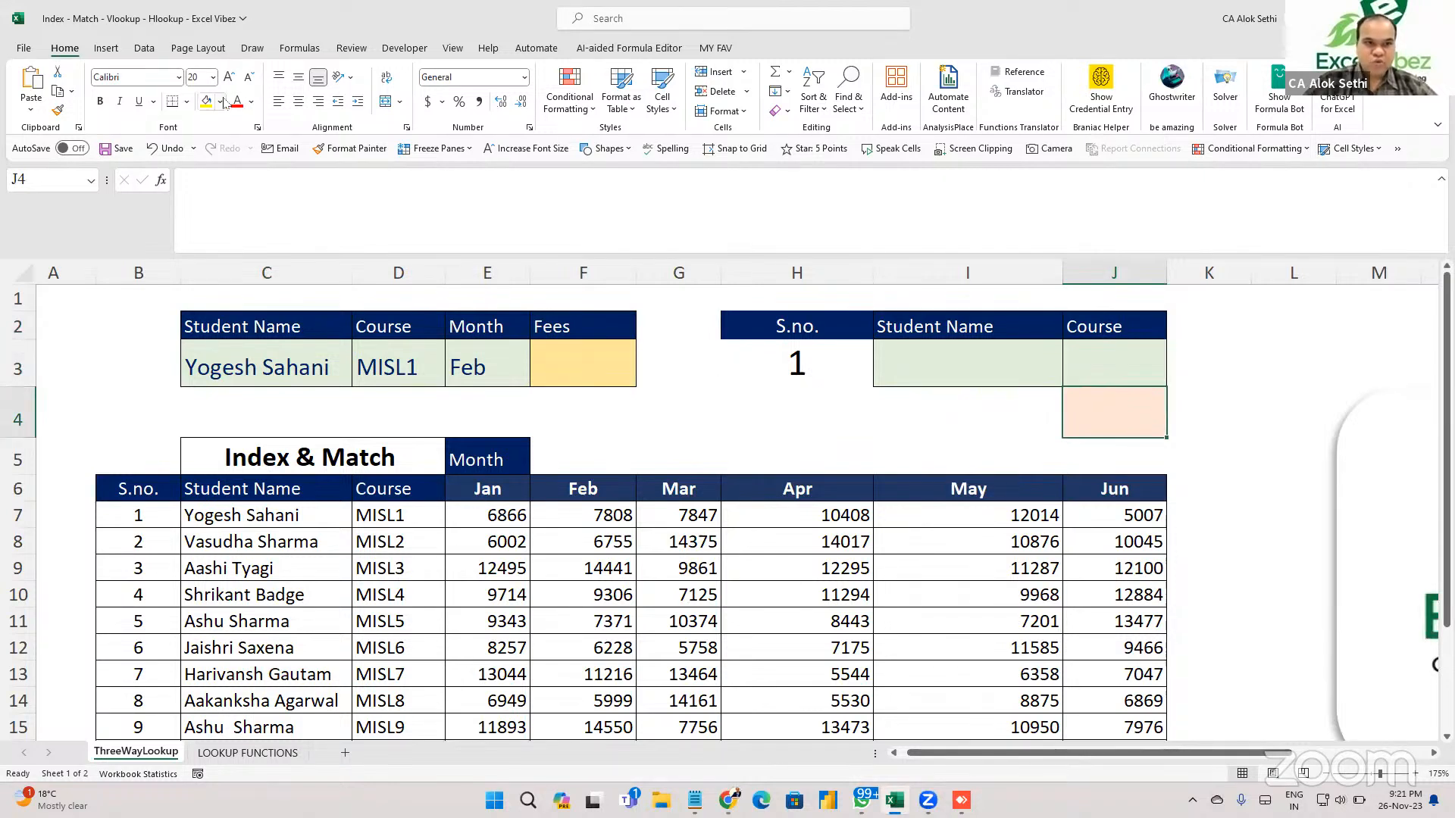
# Replace cell J4's peach fill with White.
pyautogui.click(221, 102)
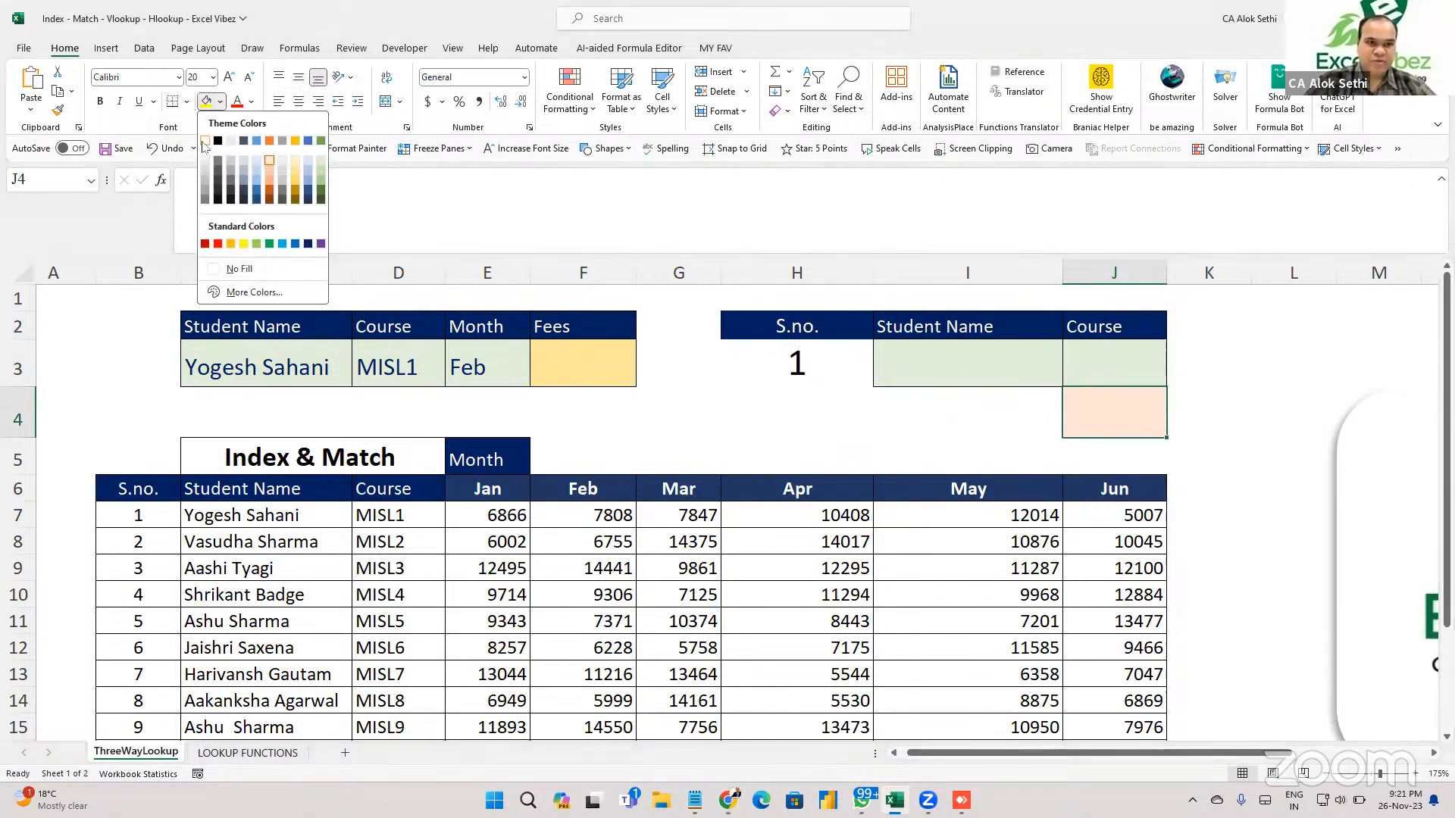
pyautogui.click(202, 143)
pyautogui.scroll(-3, 104, 387)
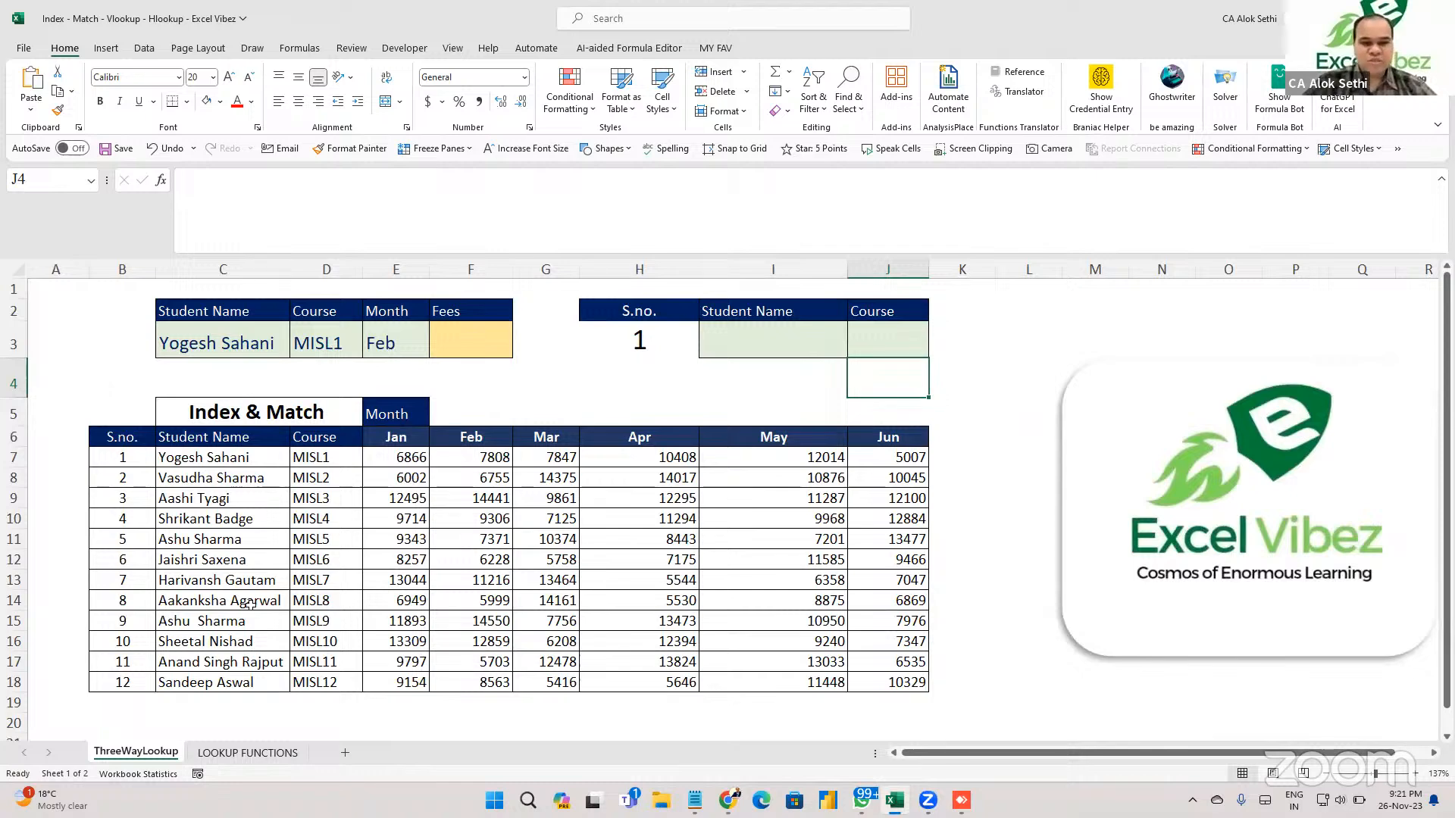
pyautogui.click(380, 563)
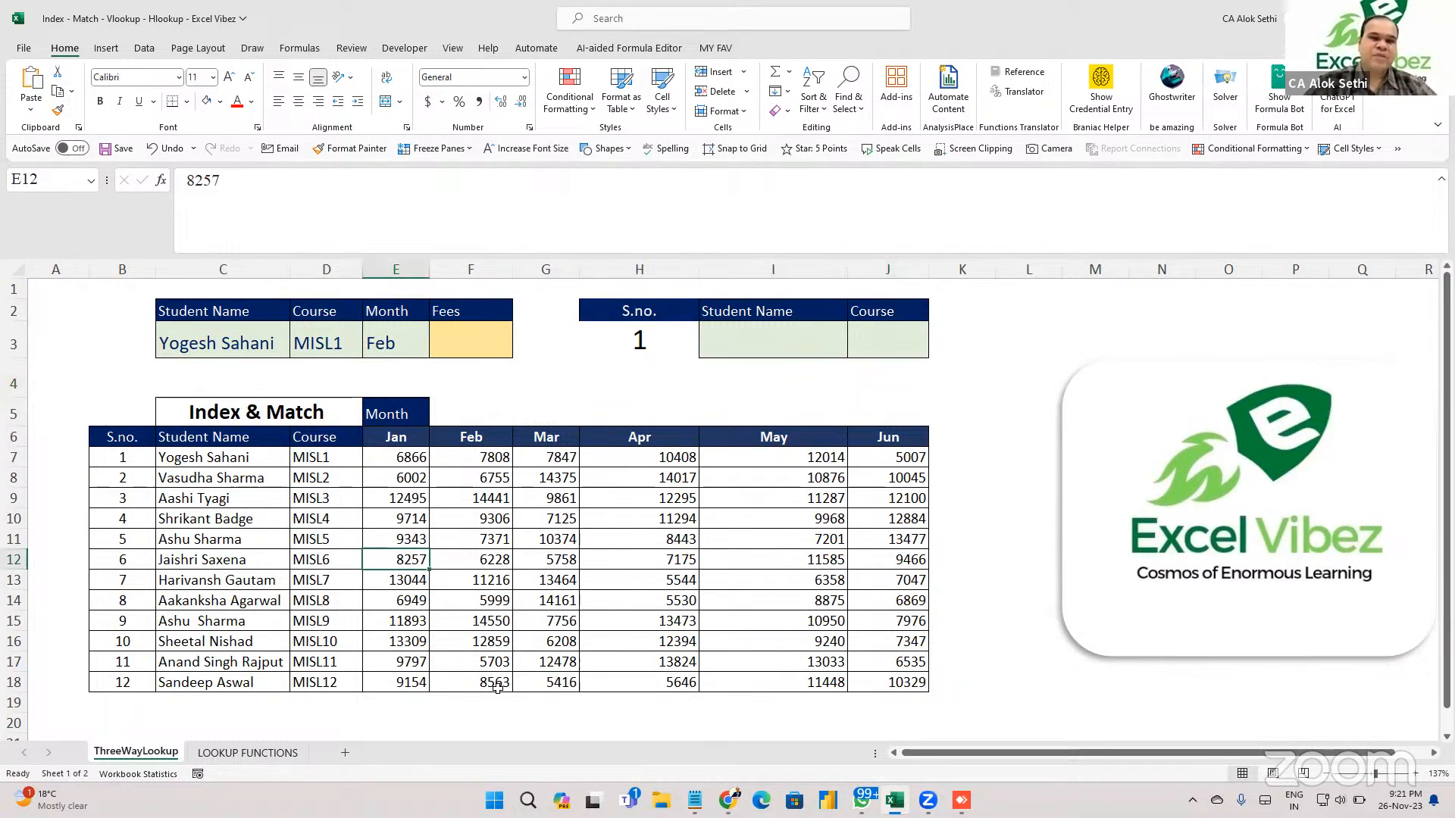
# Set the S.no. cell H3 to 1 using its dropdown list.
pyautogui.click(610, 503)
pyautogui.click(732, 355)
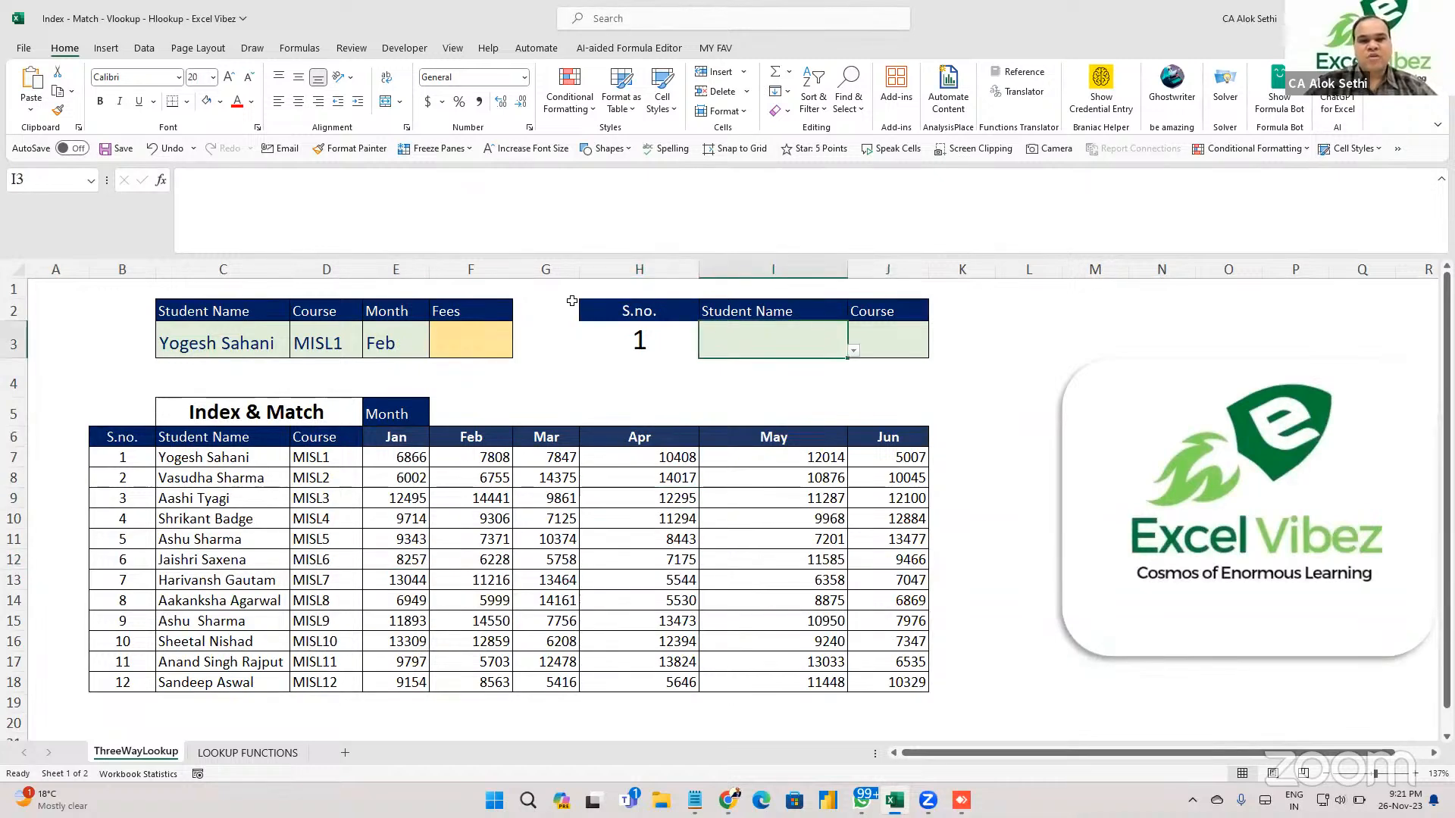
pyautogui.click(639, 341)
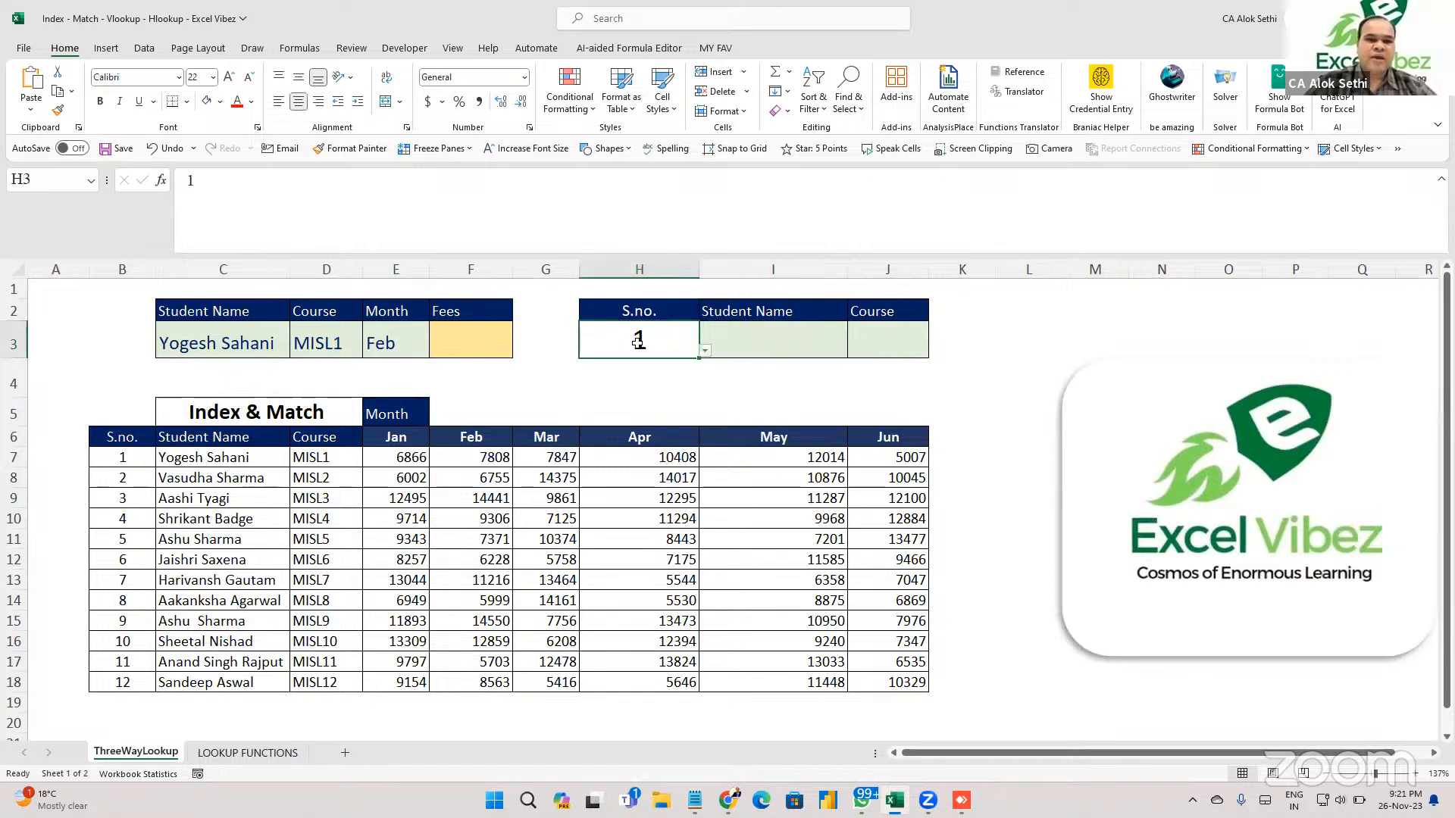
pyautogui.click(705, 350)
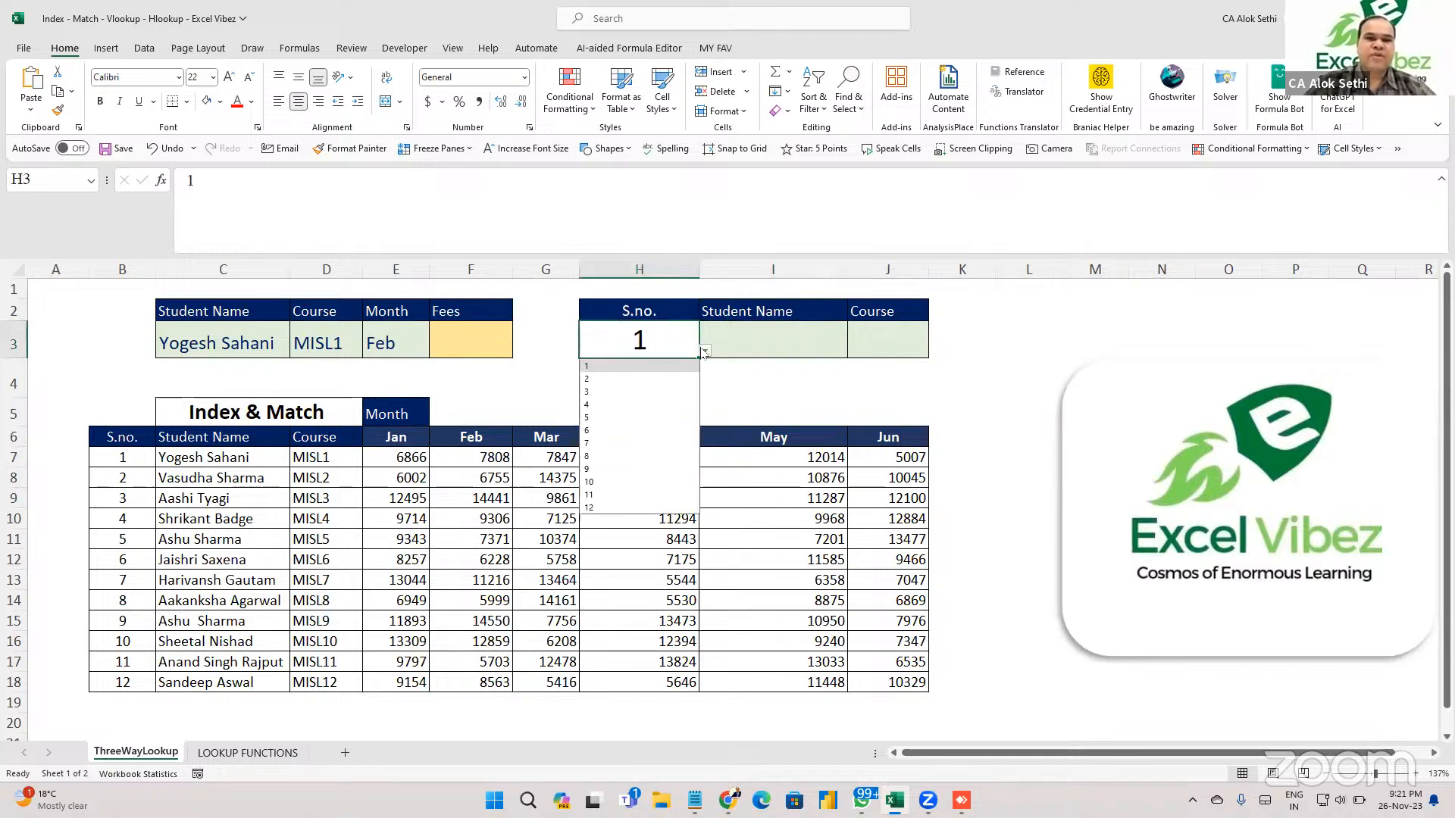
pyautogui.click(670, 395)
pyautogui.click(705, 350)
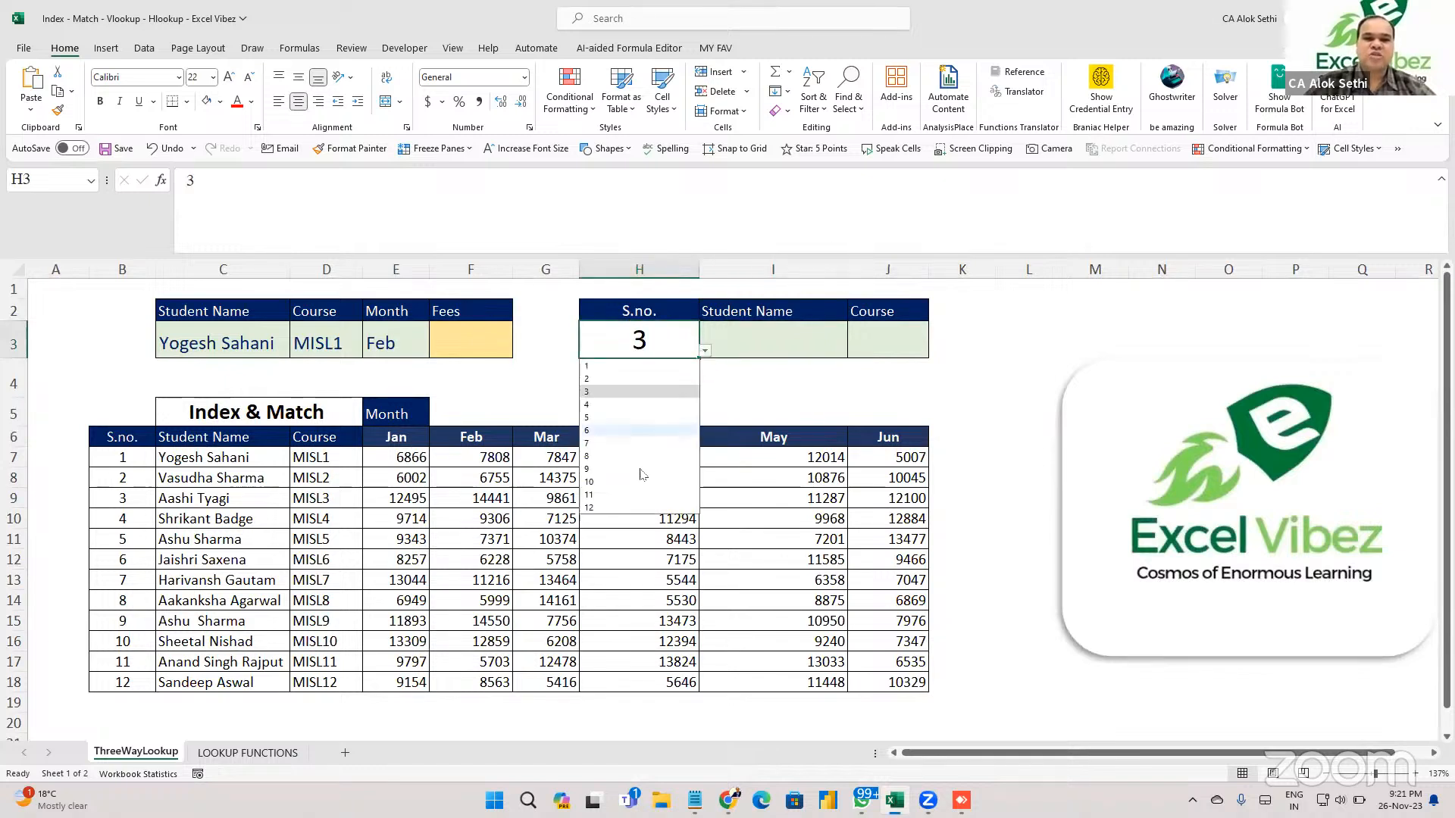
pyautogui.click(652, 471)
pyautogui.click(817, 343)
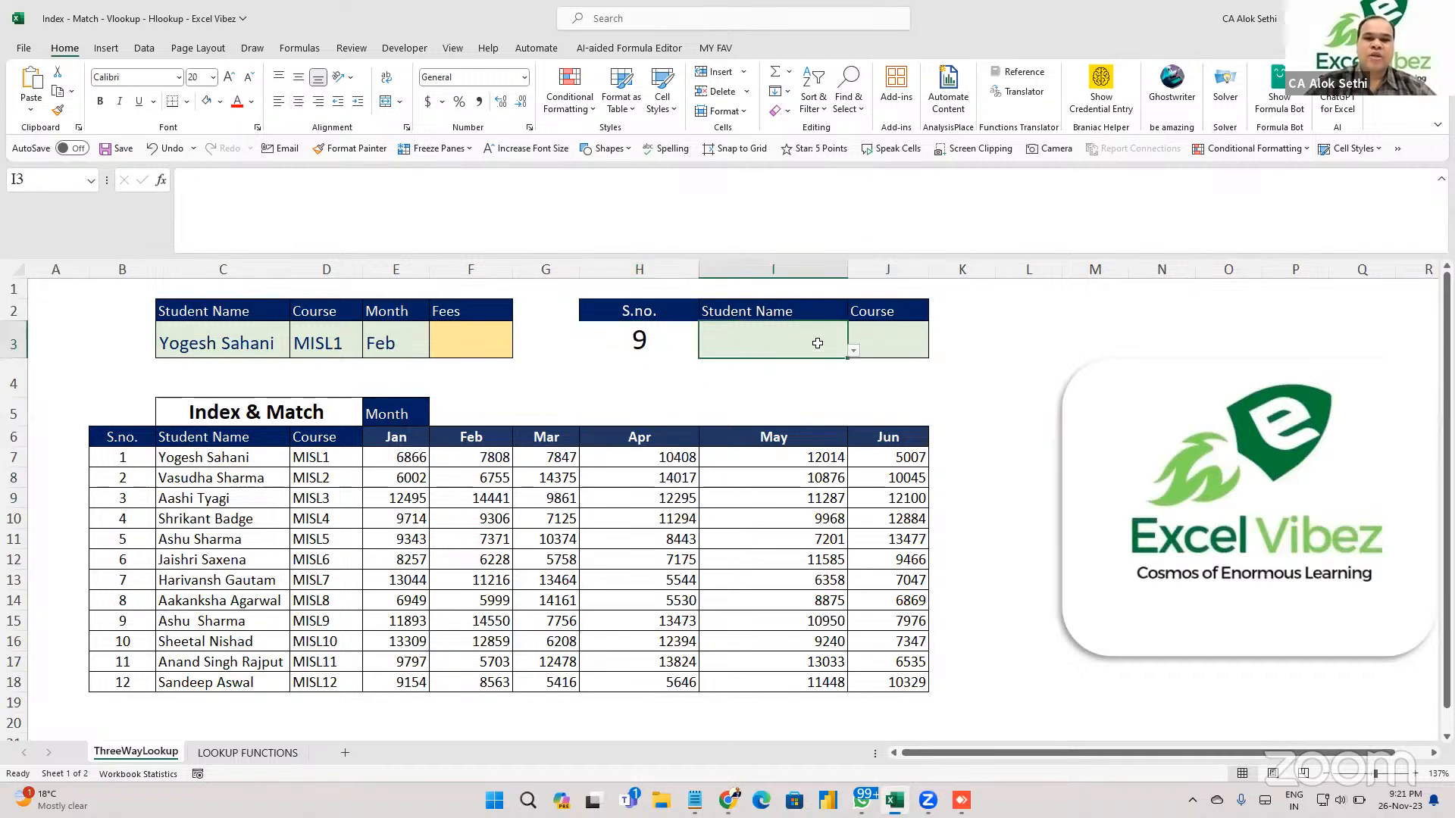
pyautogui.click(854, 351)
pyautogui.click(854, 351)
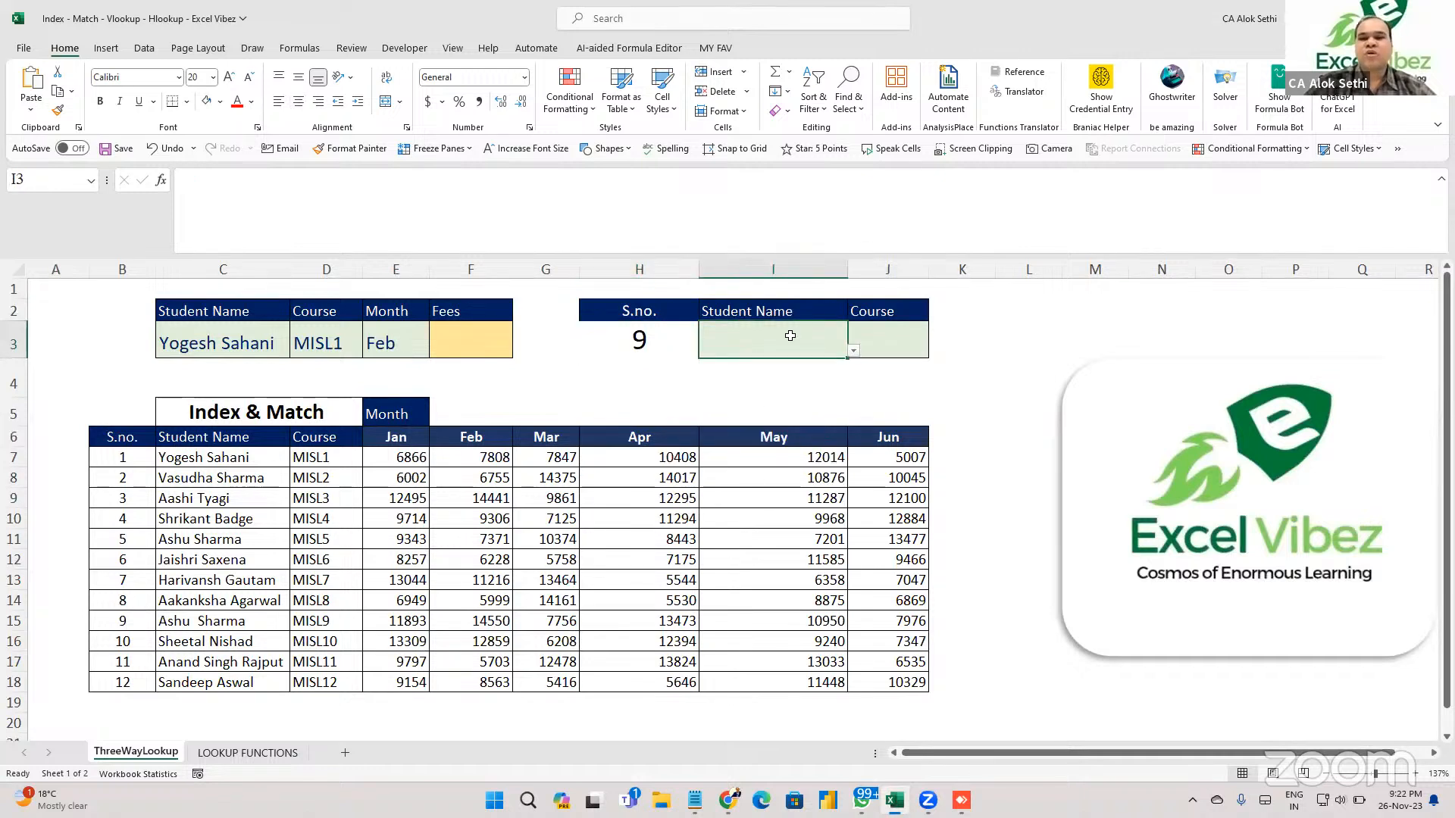
pyautogui.click(648, 343)
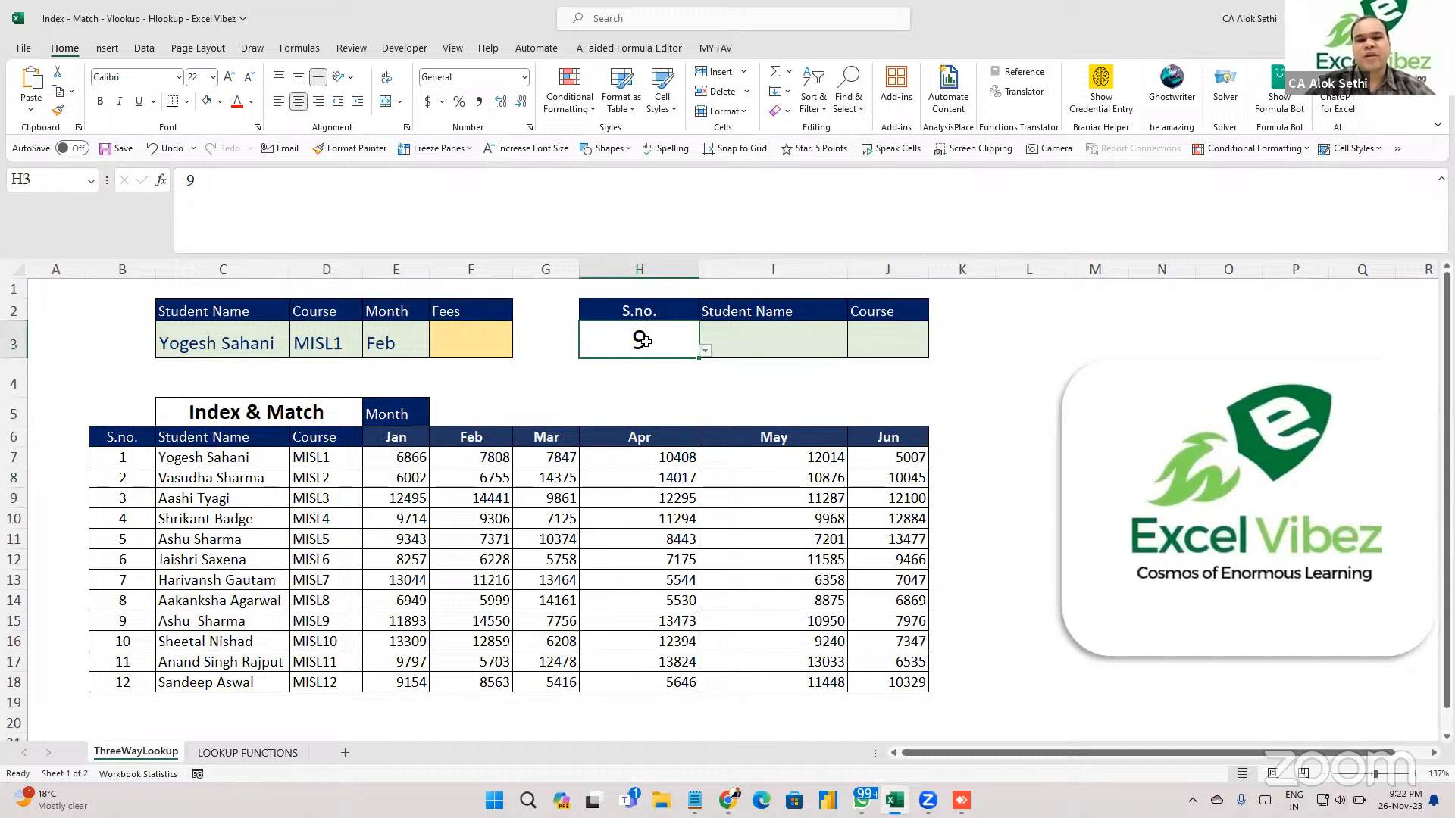
pyautogui.click(705, 352)
pyautogui.click(687, 367)
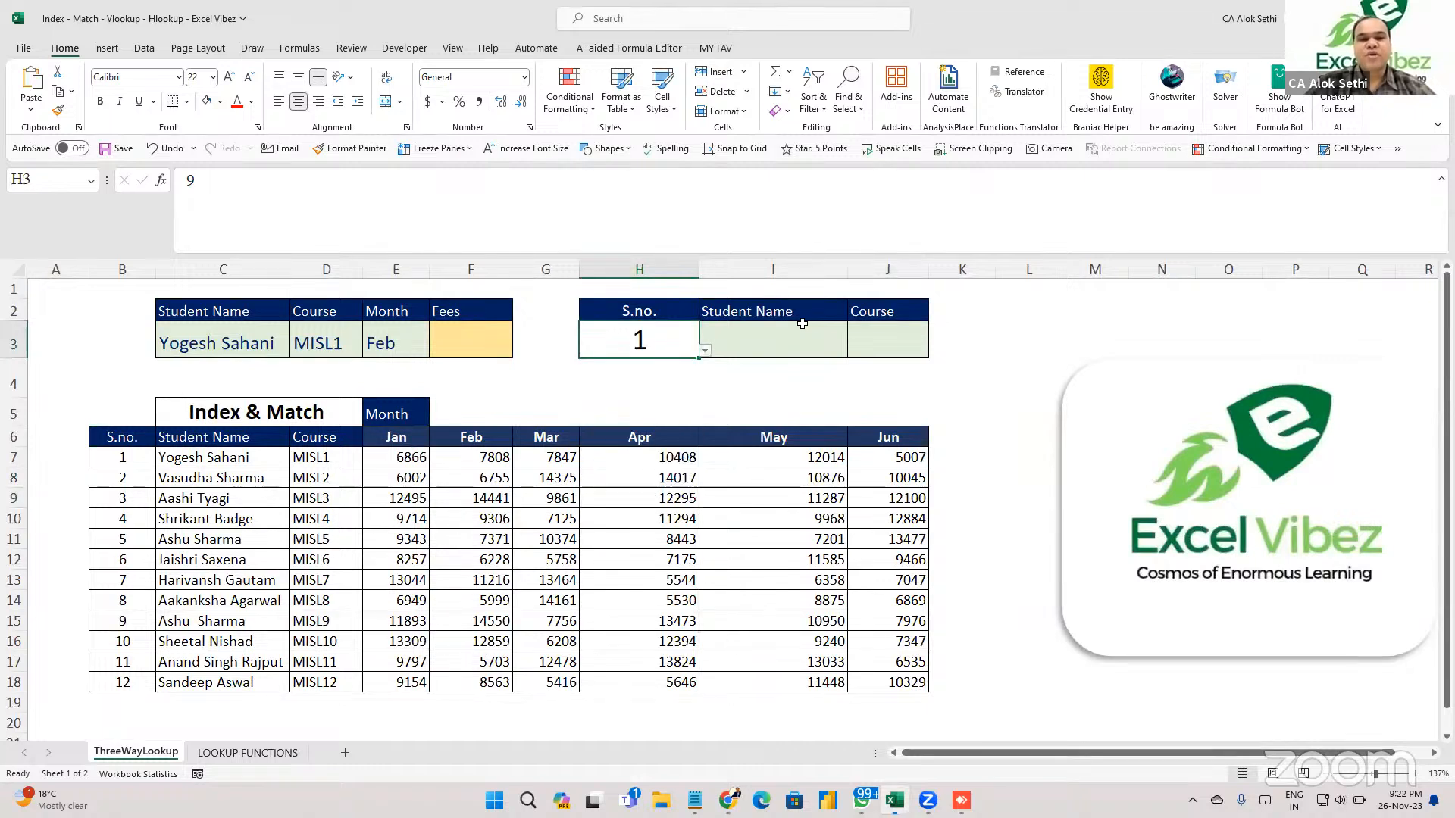
pyautogui.click(807, 326)
pyautogui.click(854, 351)
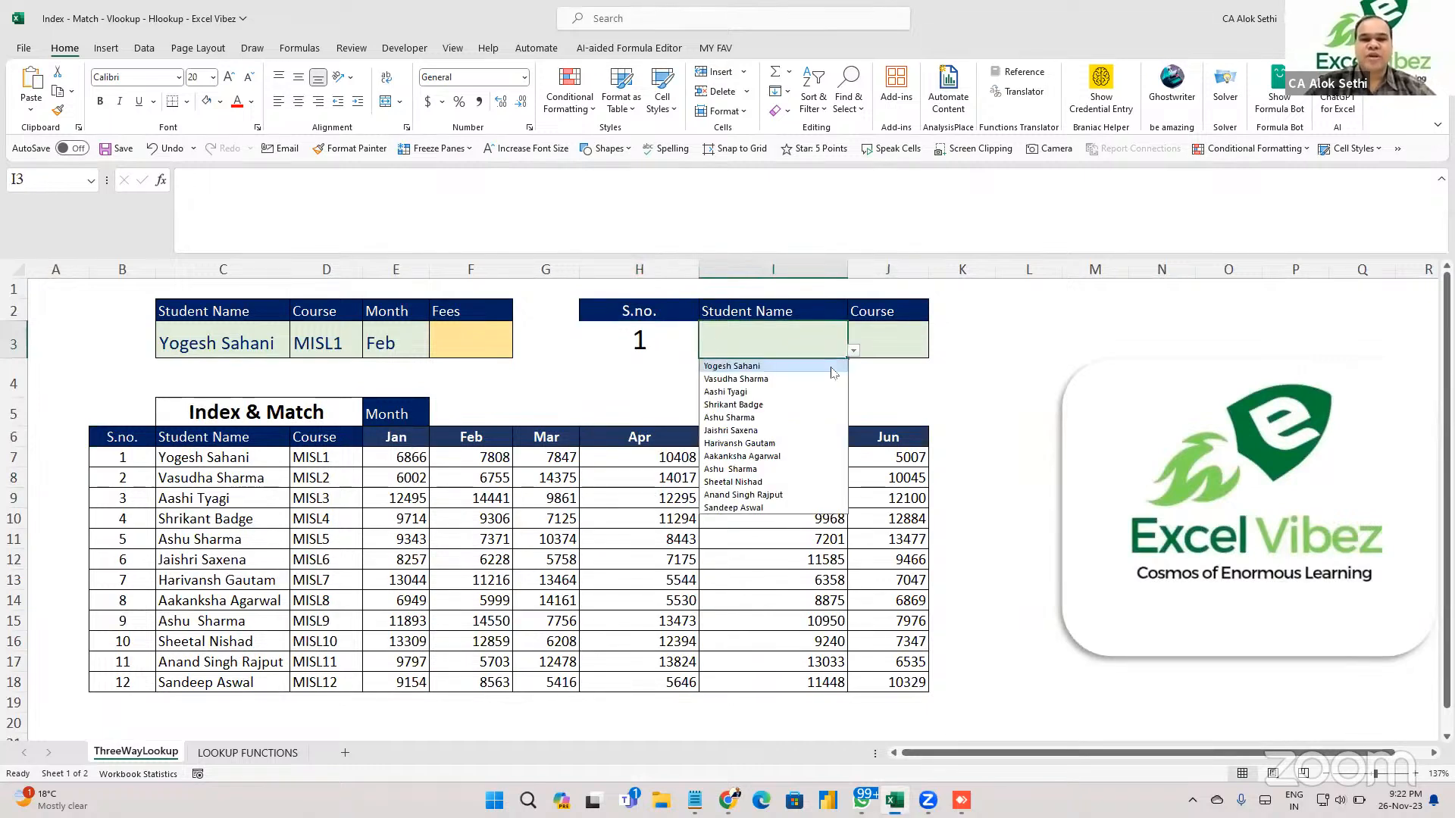
pyautogui.click(832, 365)
pyautogui.moveTo(850, 267); pyautogui.dragTo(887, 269)
pyautogui.click(924, 352)
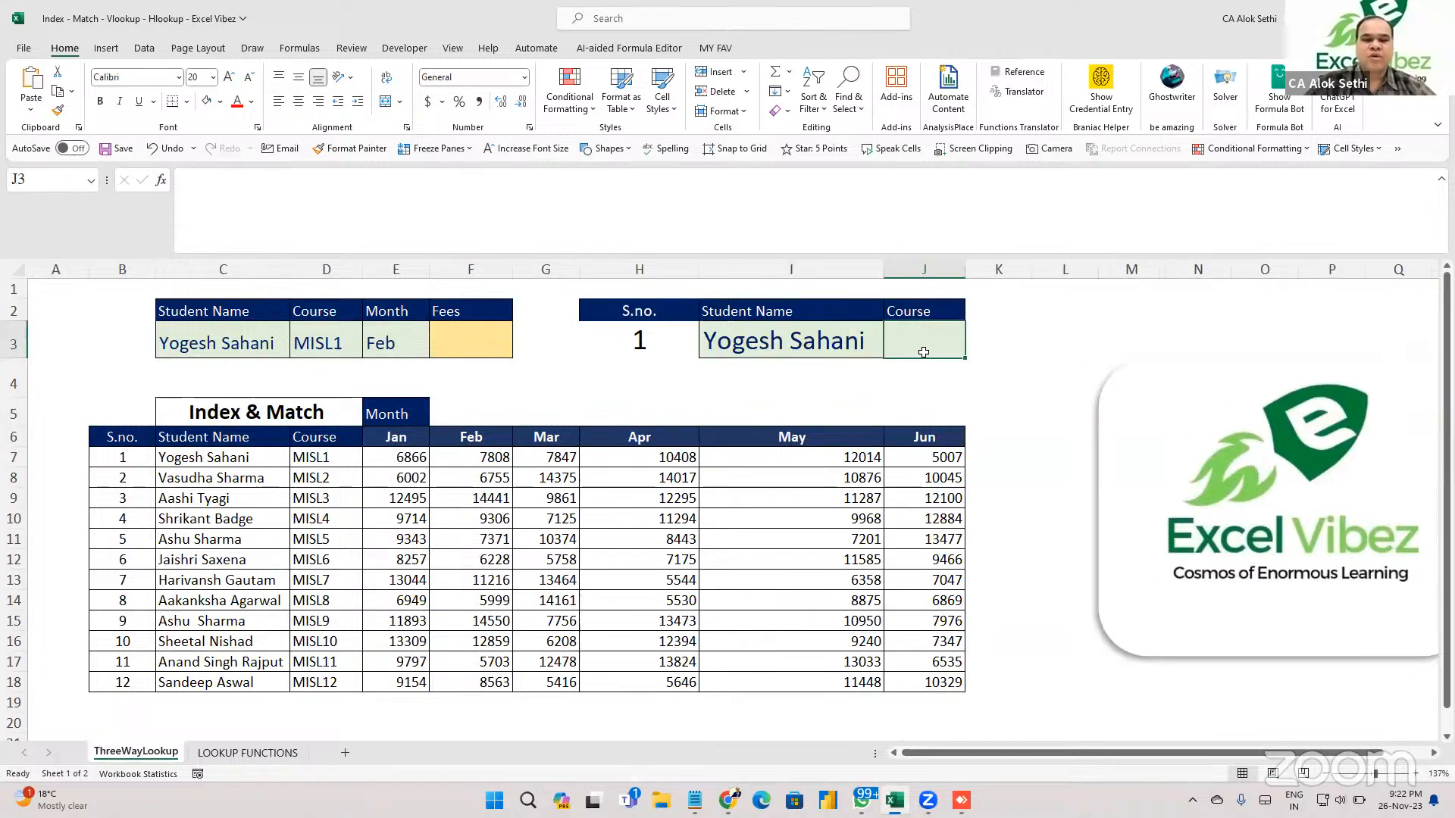
pyautogui.scroll(1, 921, 345)
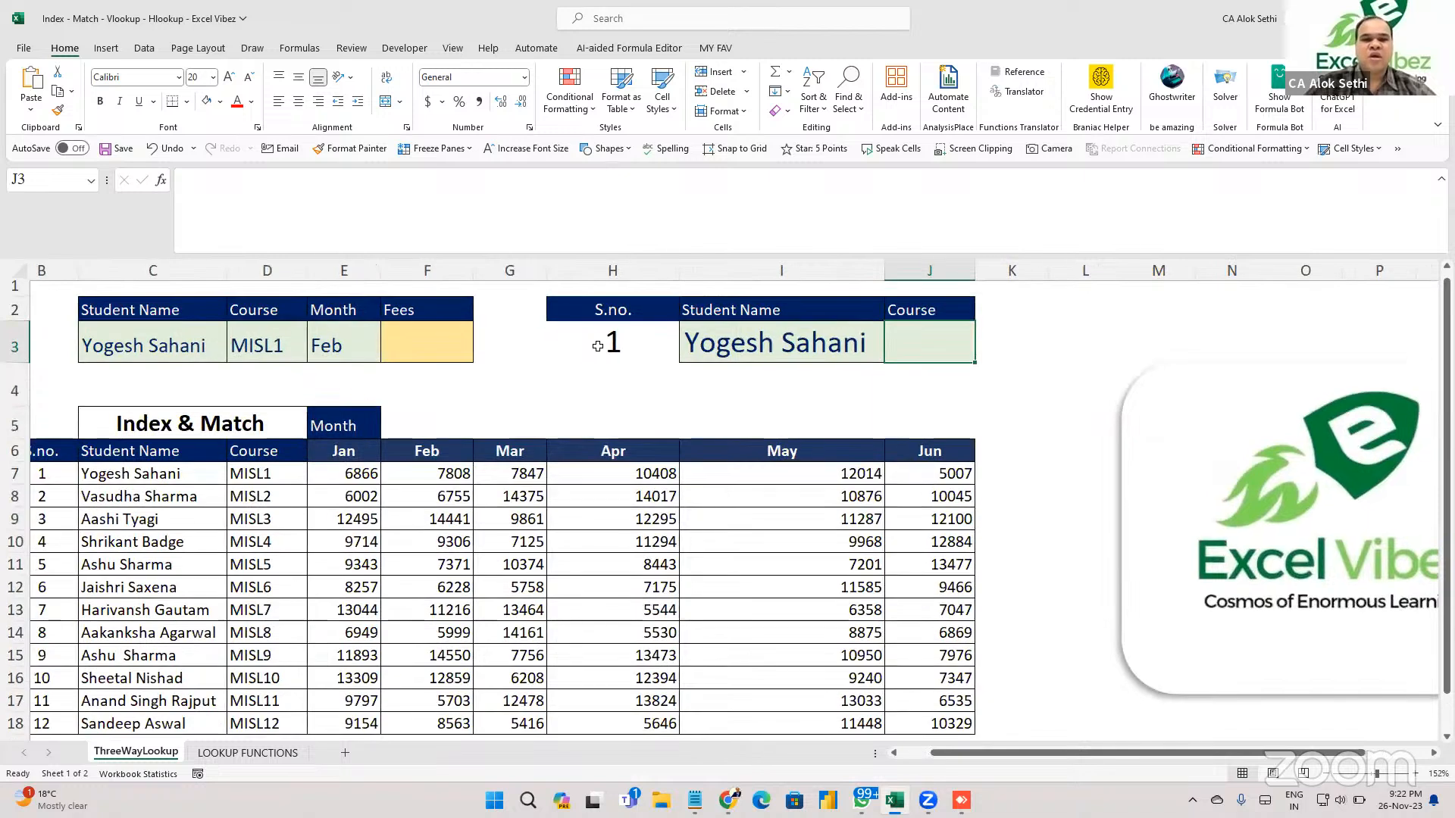
pyautogui.click(583, 347)
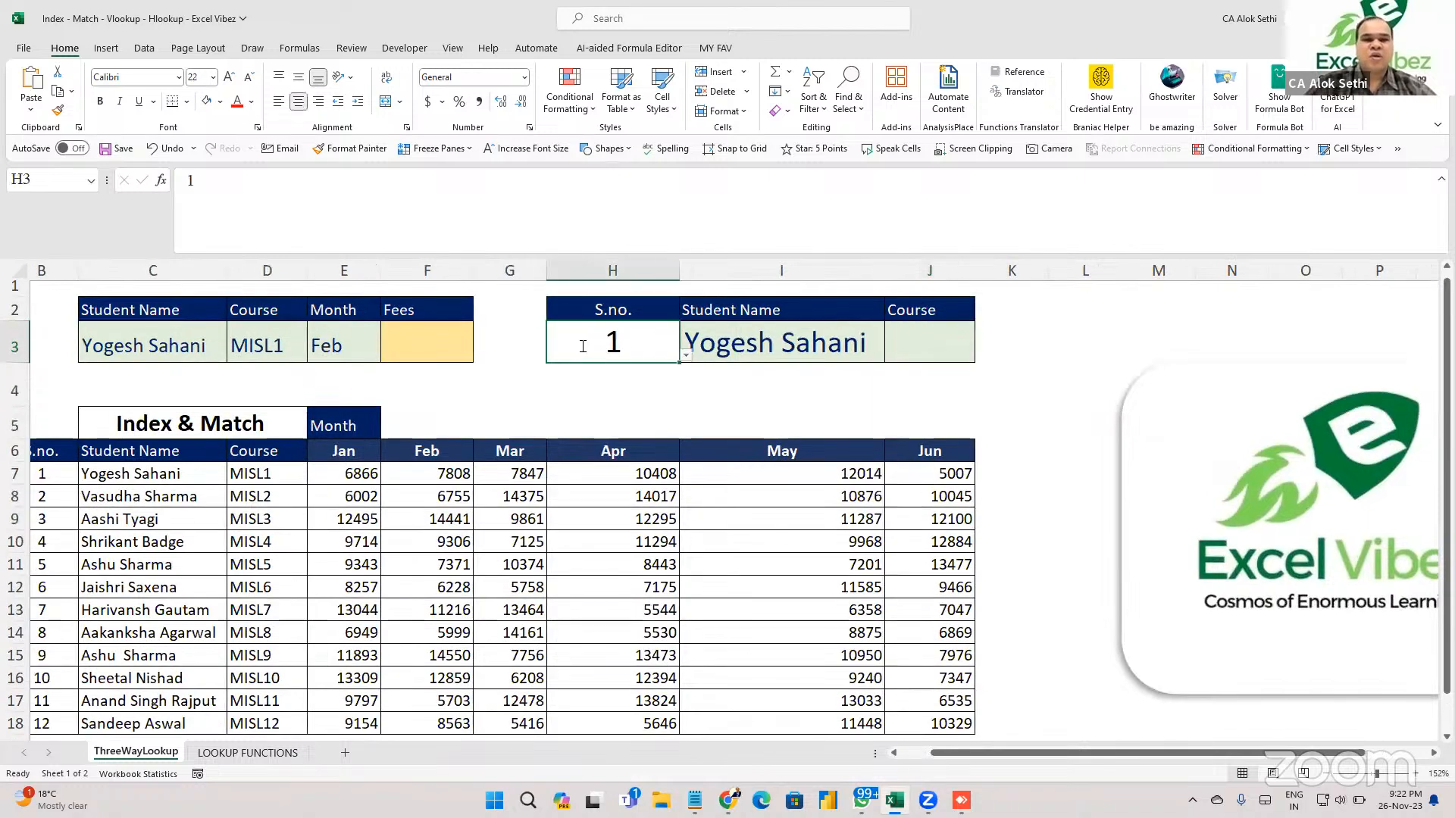
# Give the S.no. cell H3 a green fill.
pyautogui.click(220, 101)
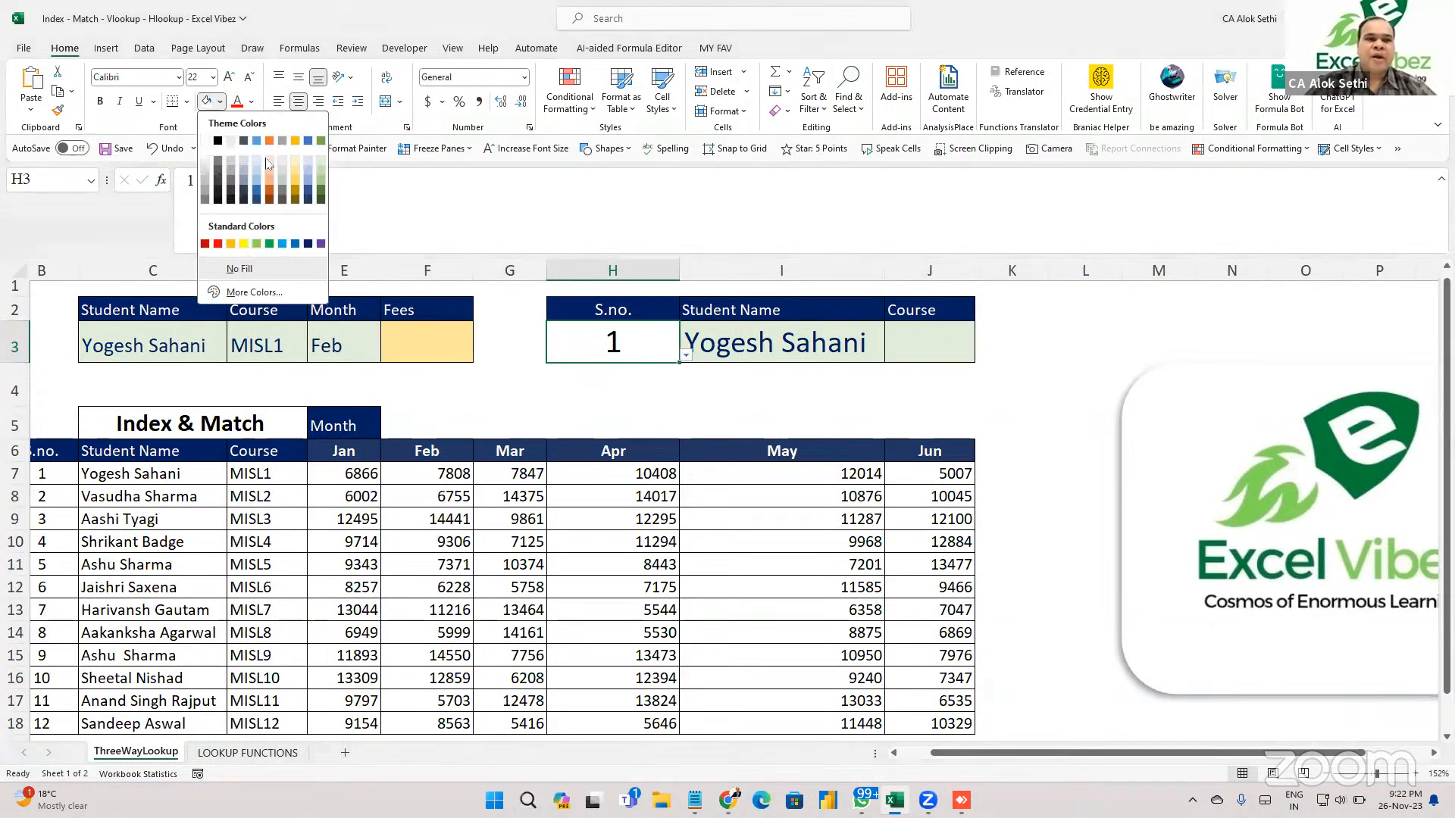
pyautogui.click(323, 186)
pyautogui.click(413, 351)
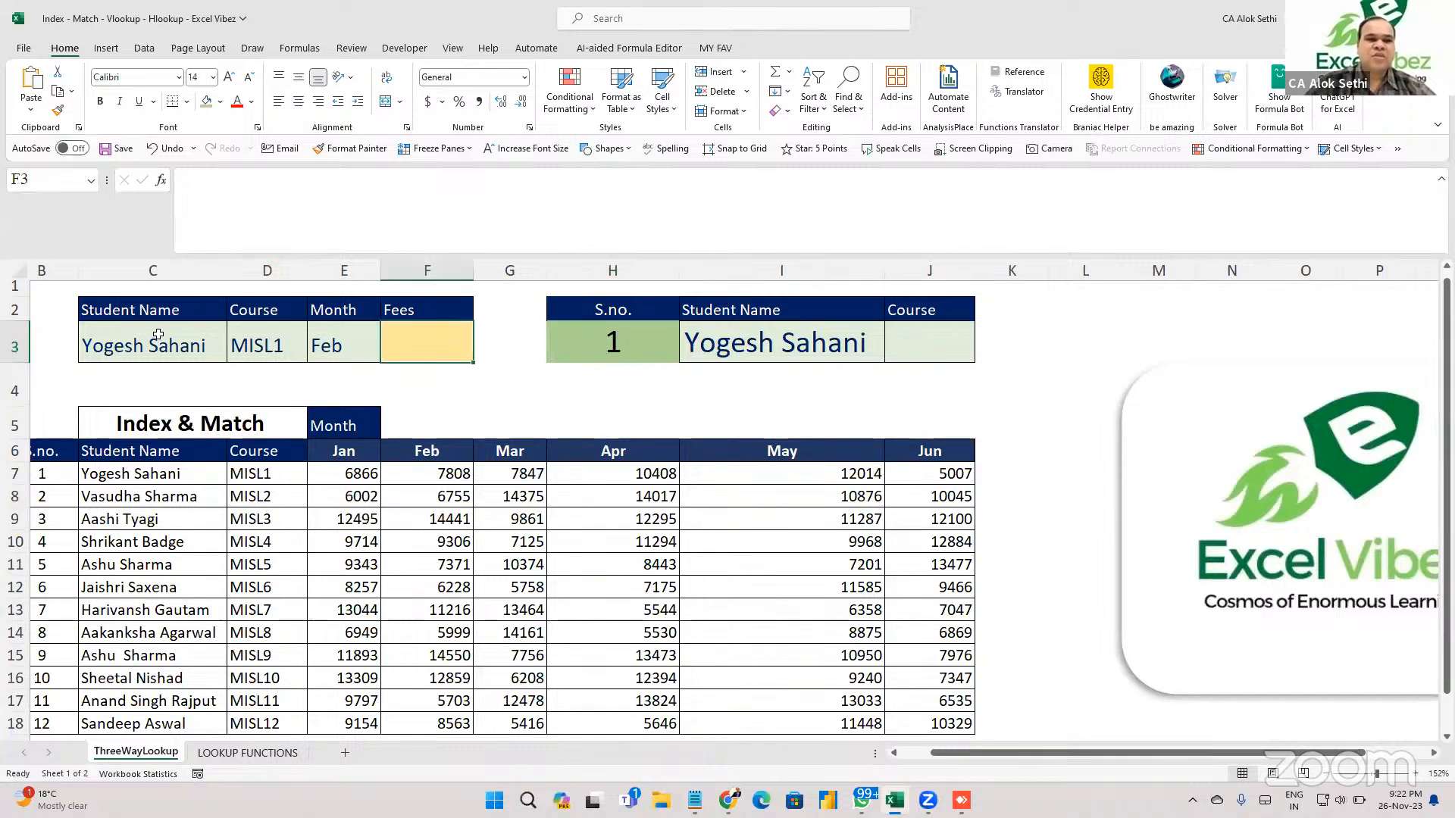
# Step through input cells C3, D3, E3, F3, J3, I5 and I4 to review the lookup row.
pyautogui.click(158, 334)
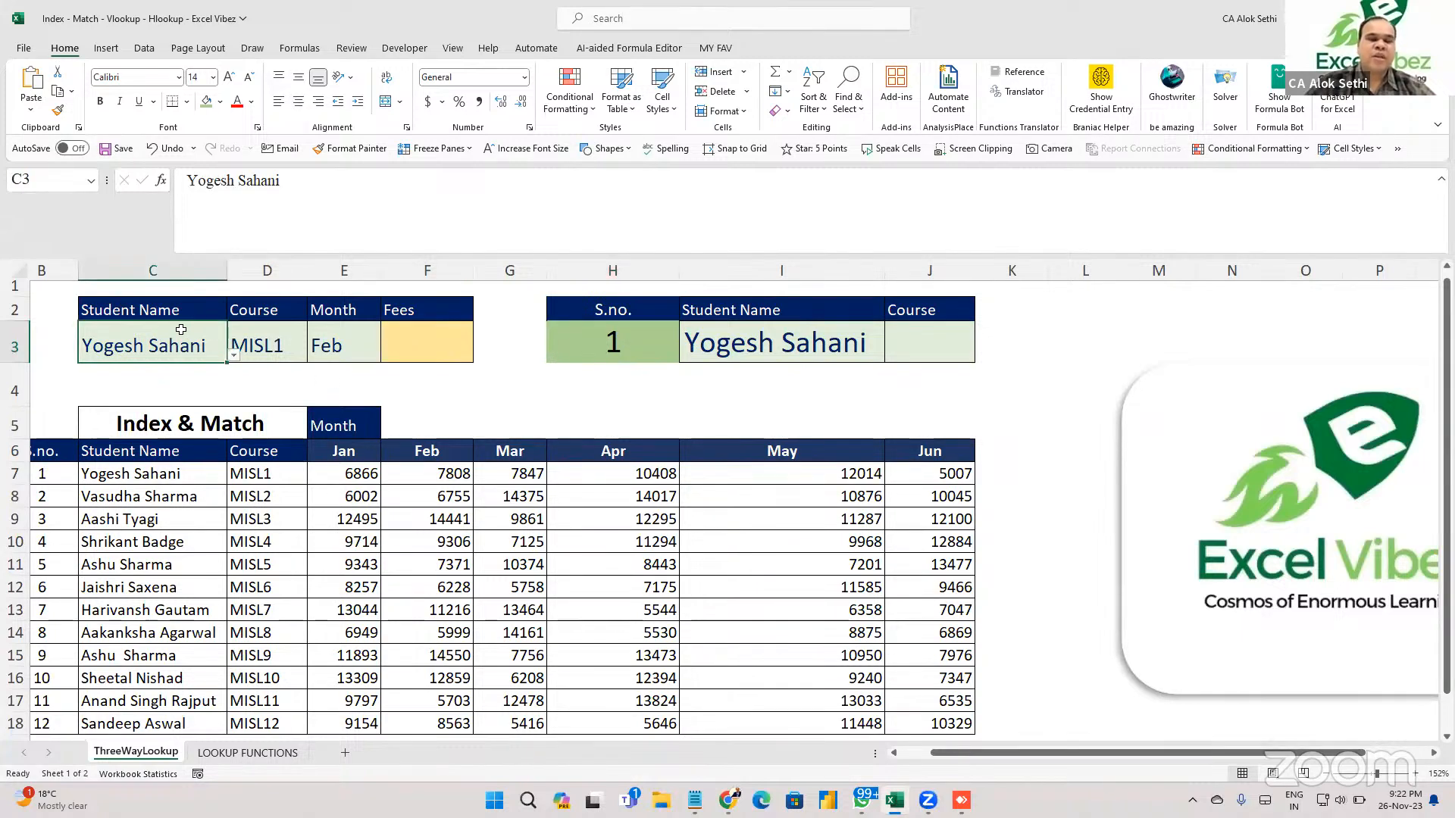
pyautogui.click(251, 338)
pyautogui.click(322, 346)
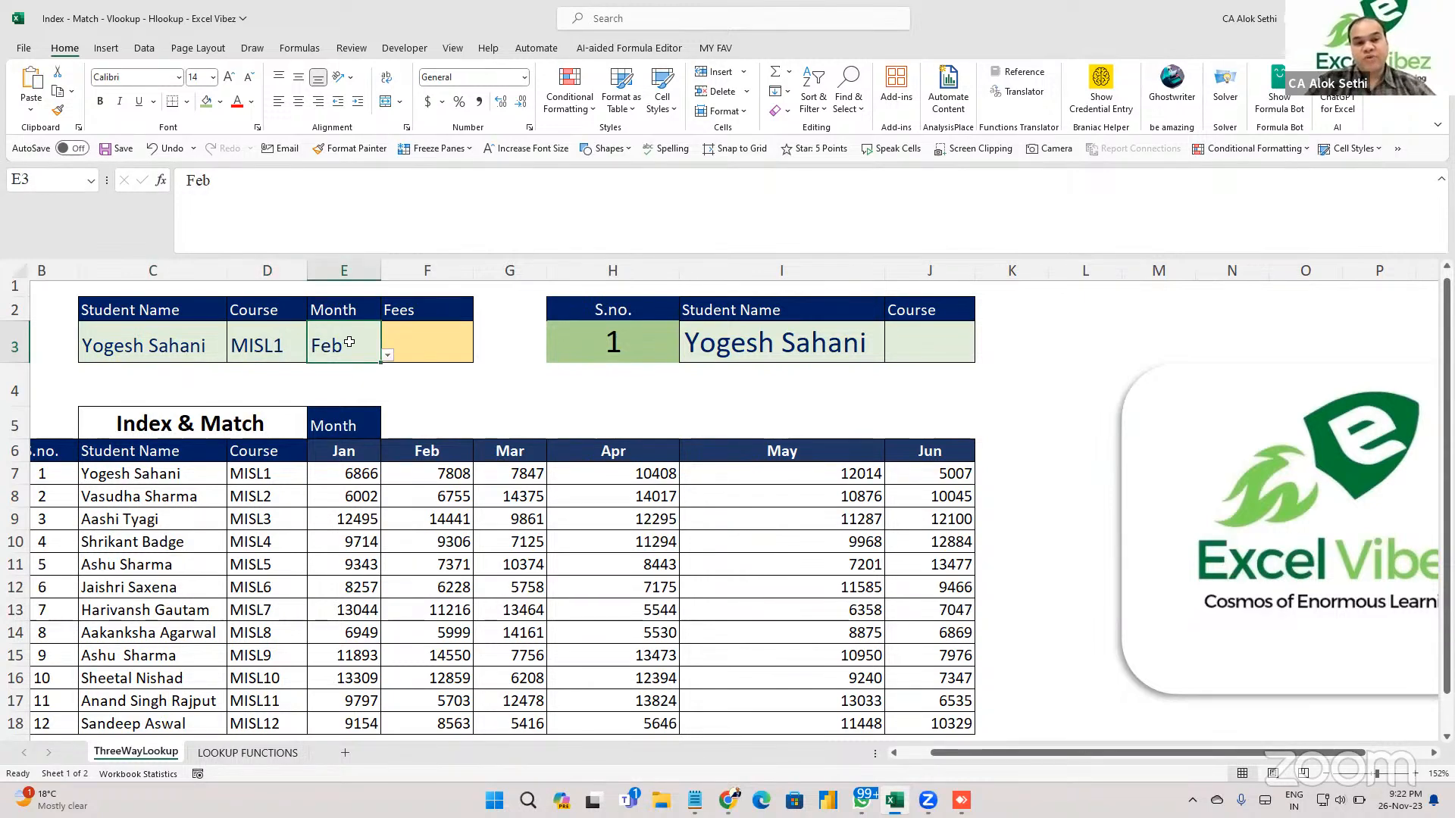
pyautogui.click(438, 348)
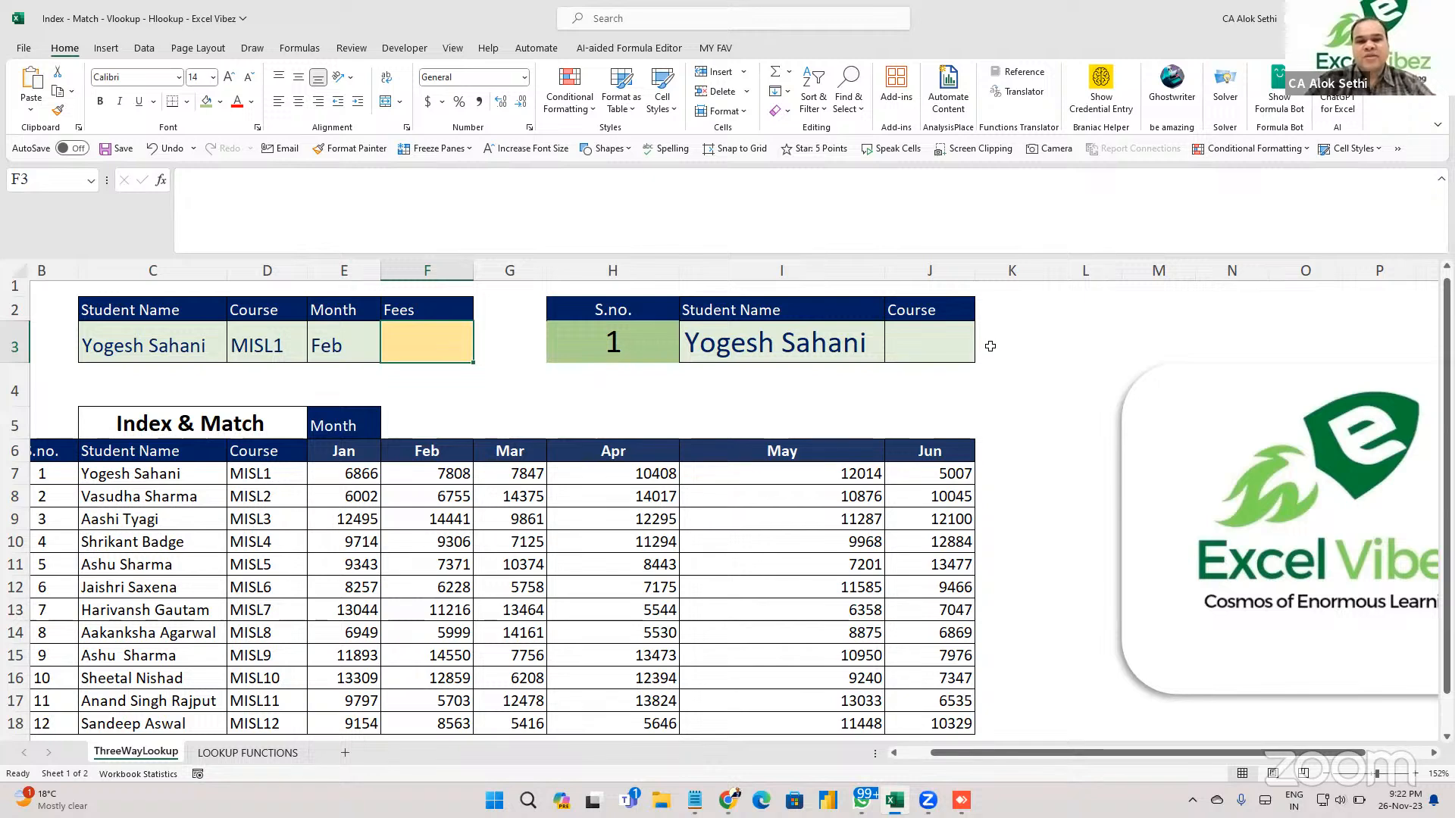
pyautogui.click(915, 354)
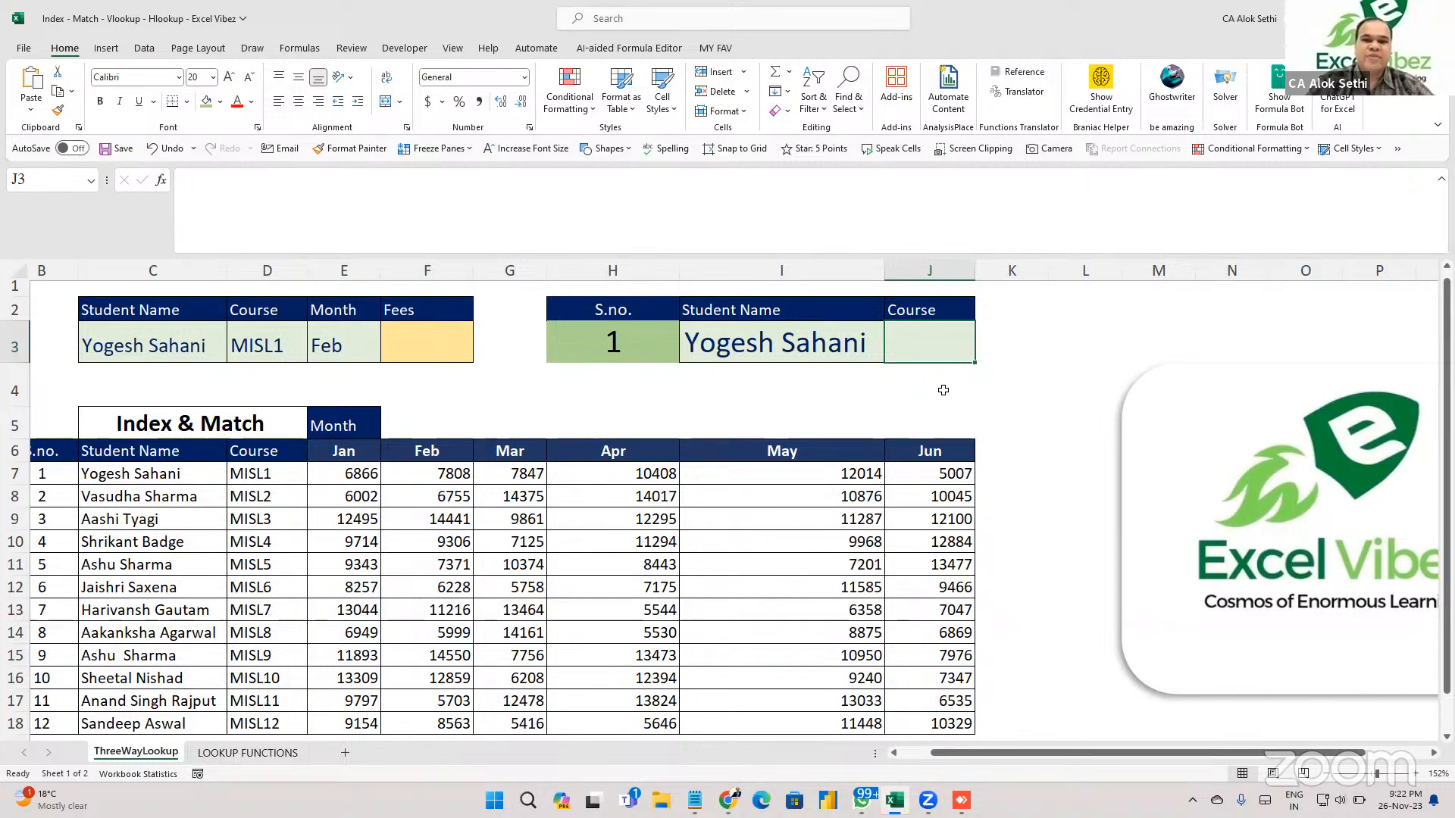
pyautogui.click(737, 416)
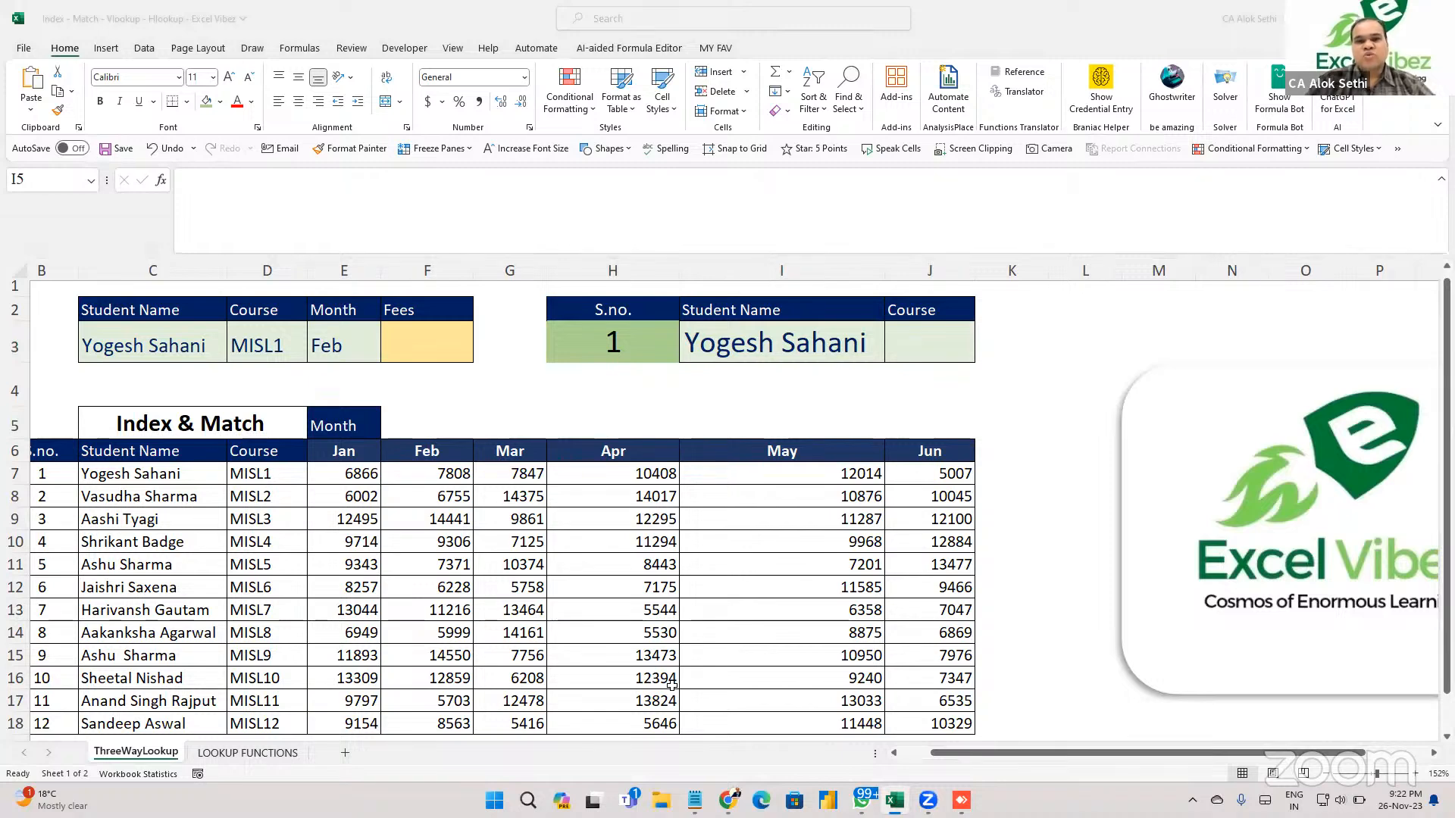
pyautogui.click(759, 383)
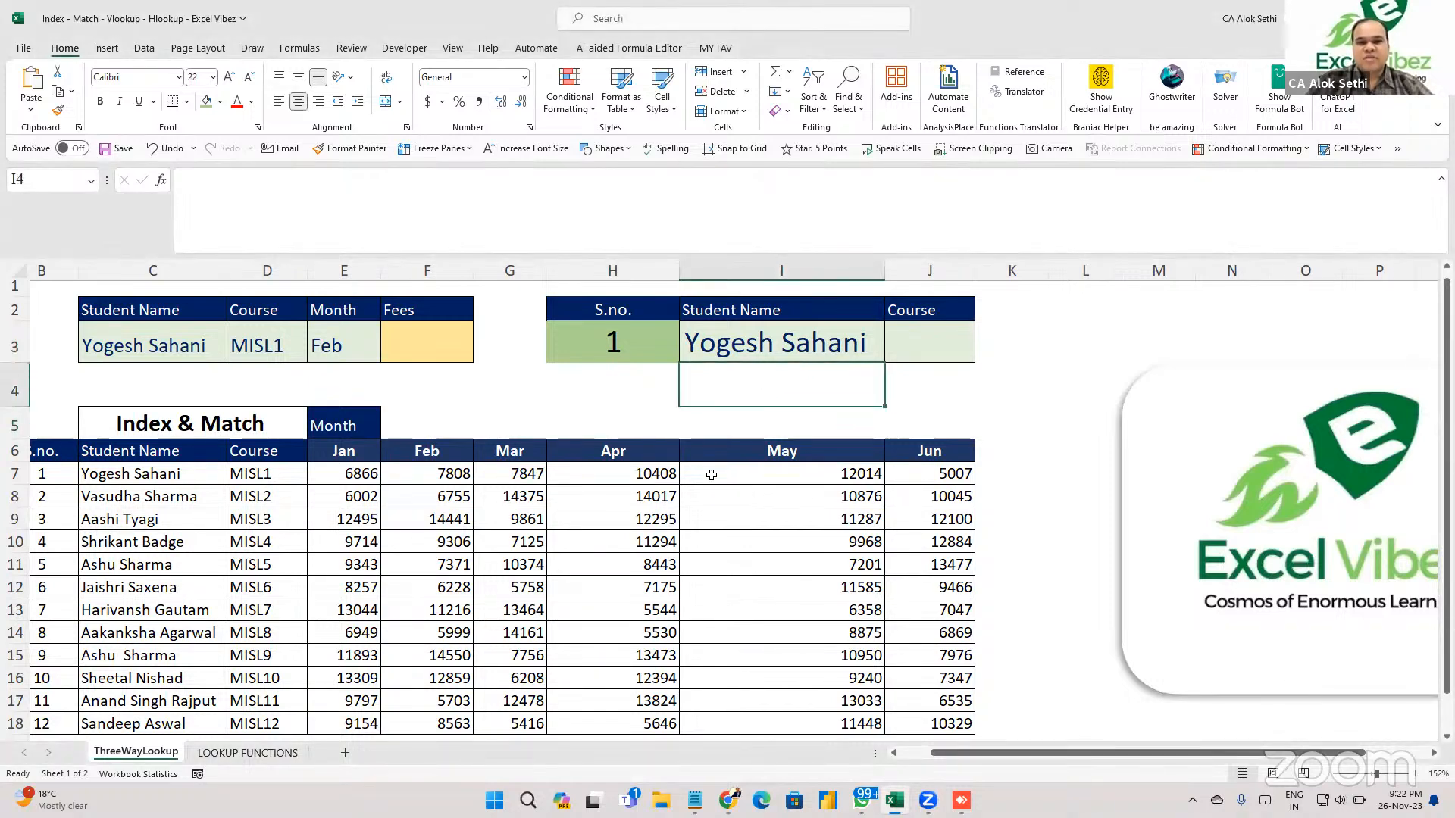
pyautogui.click(602, 686)
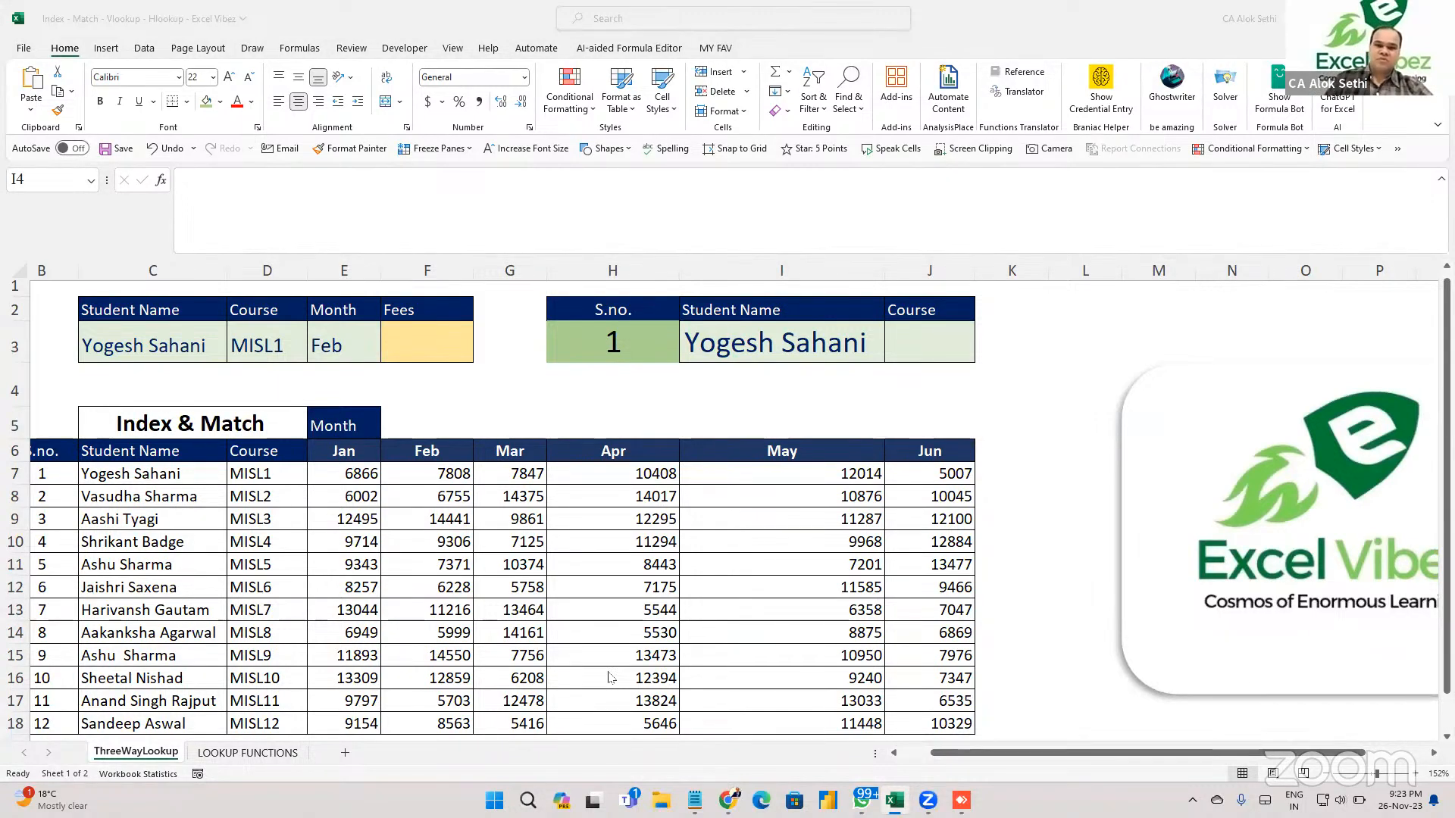
# Label cell I4 'Lookup, Vlookup, Xlookup'.
pyautogui.click(773, 387)
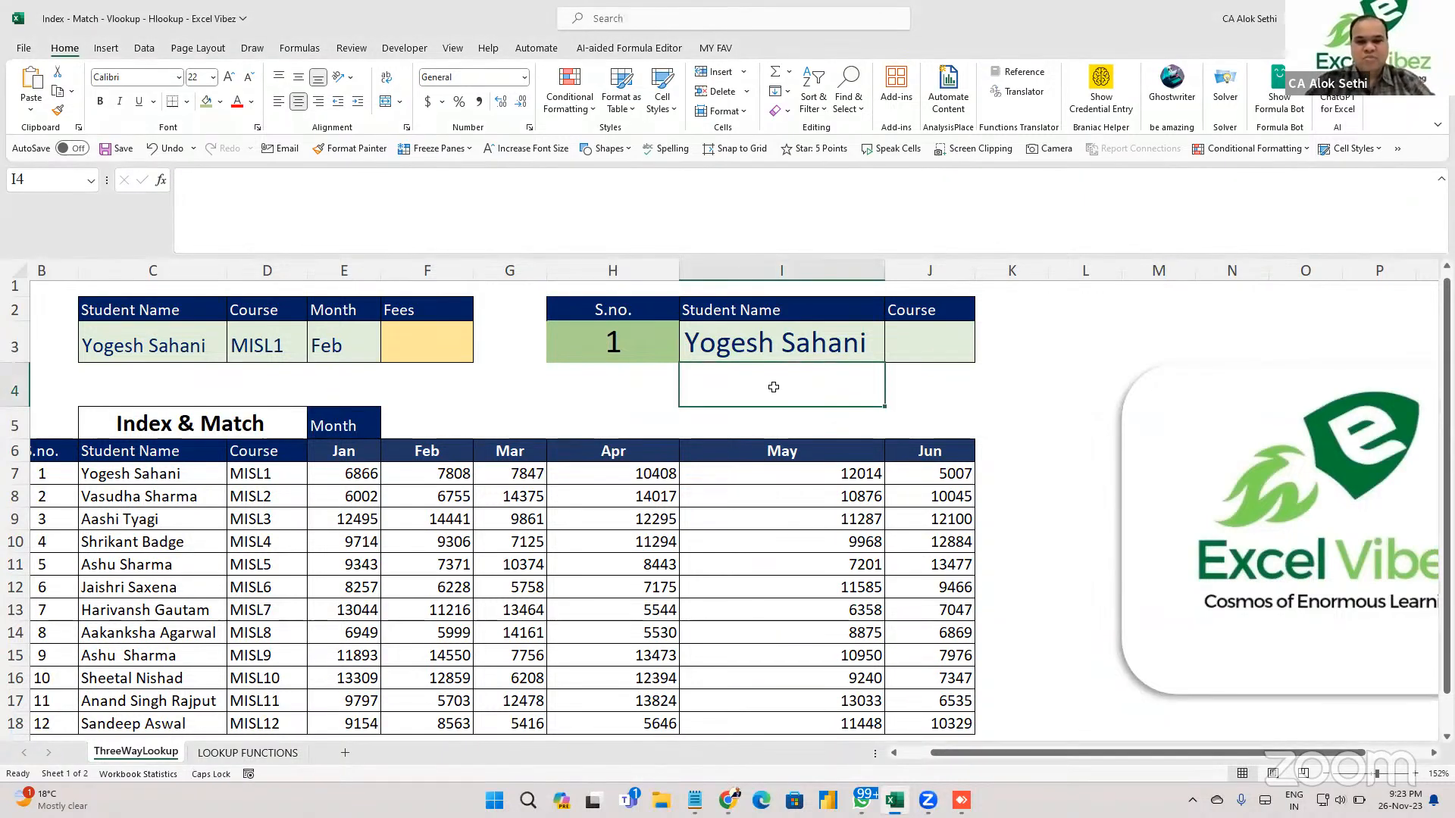
pyautogui.write('Look')
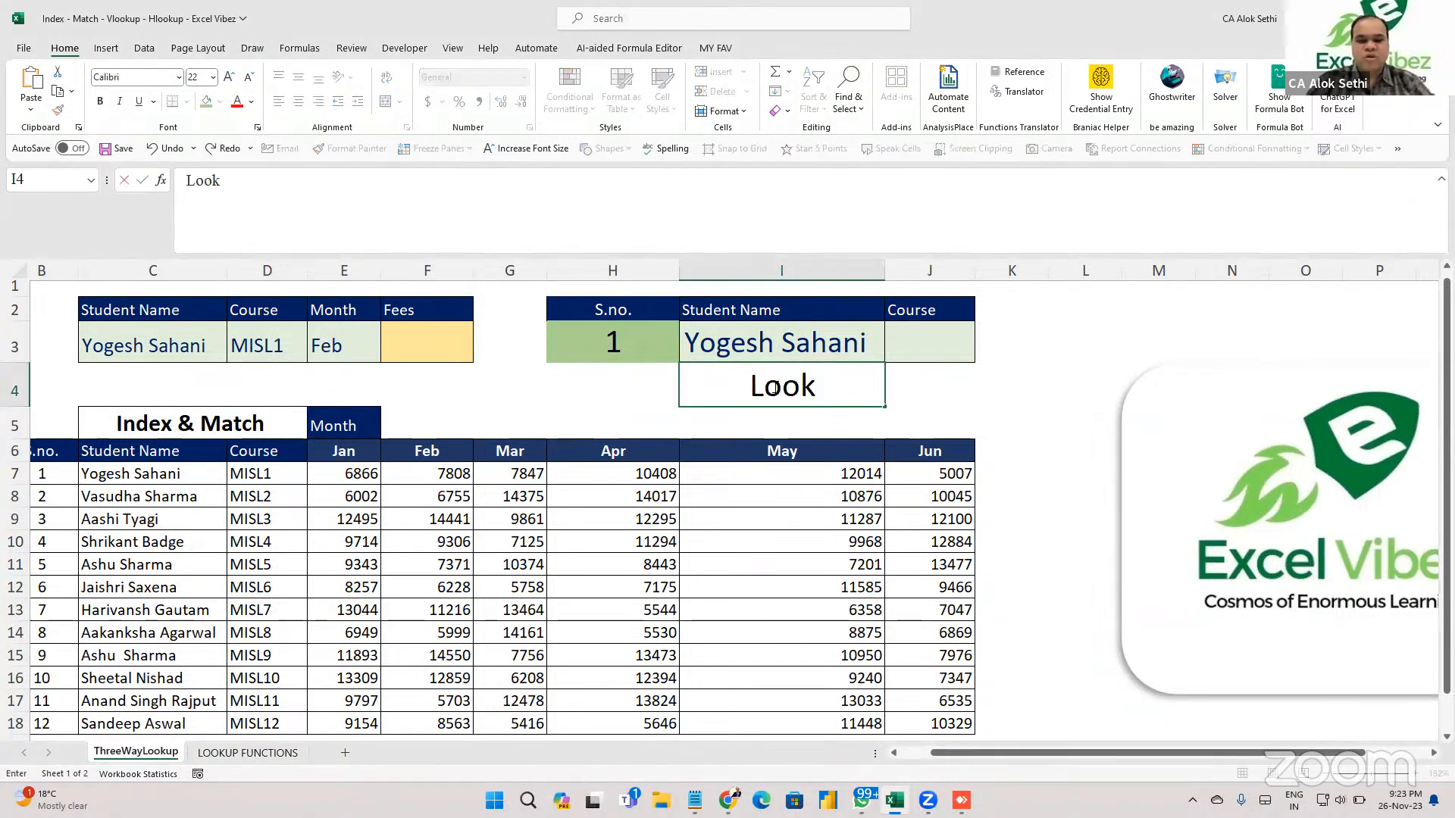
pyautogui.write('up,')
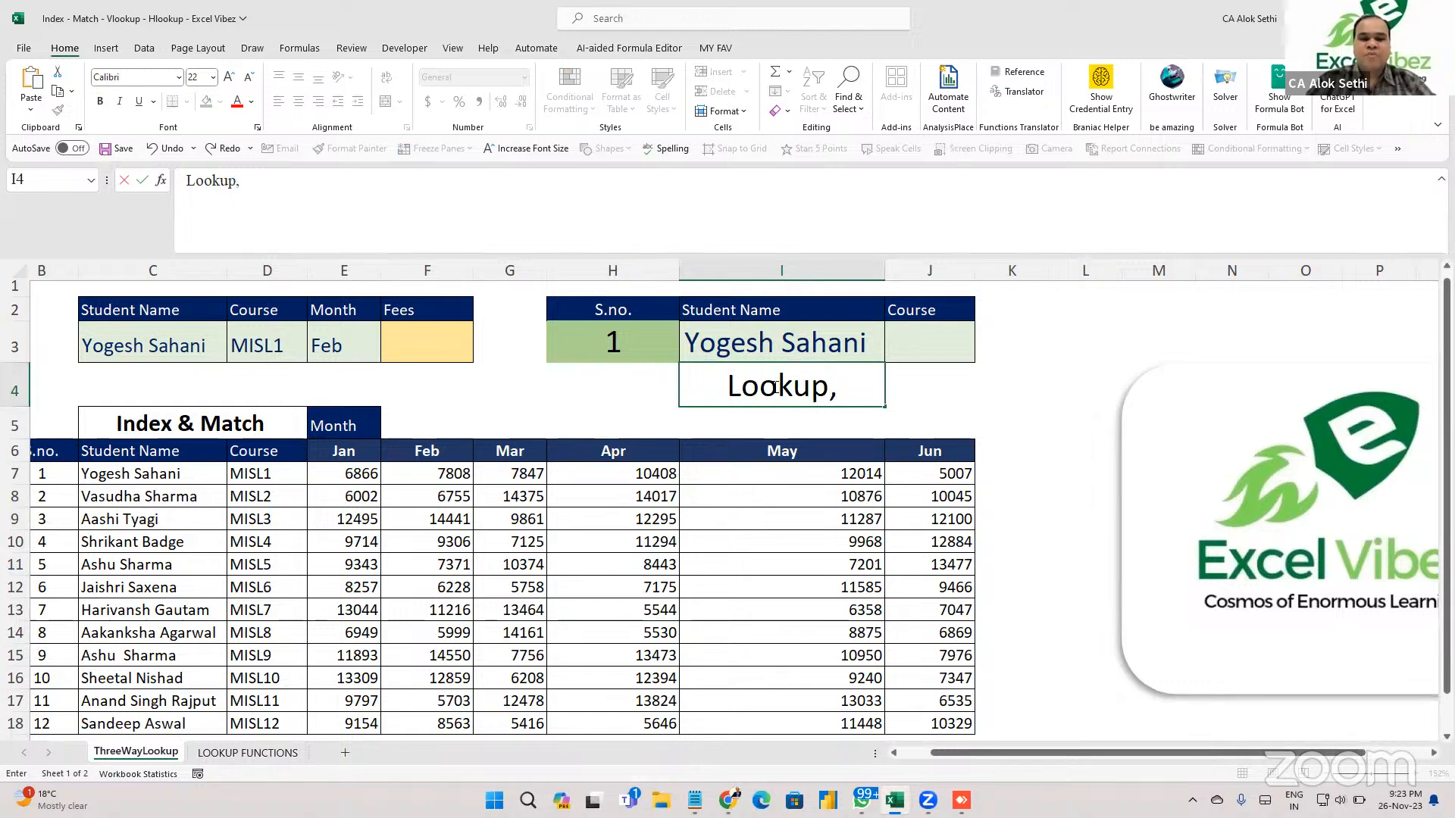
pyautogui.write(' Vlook')
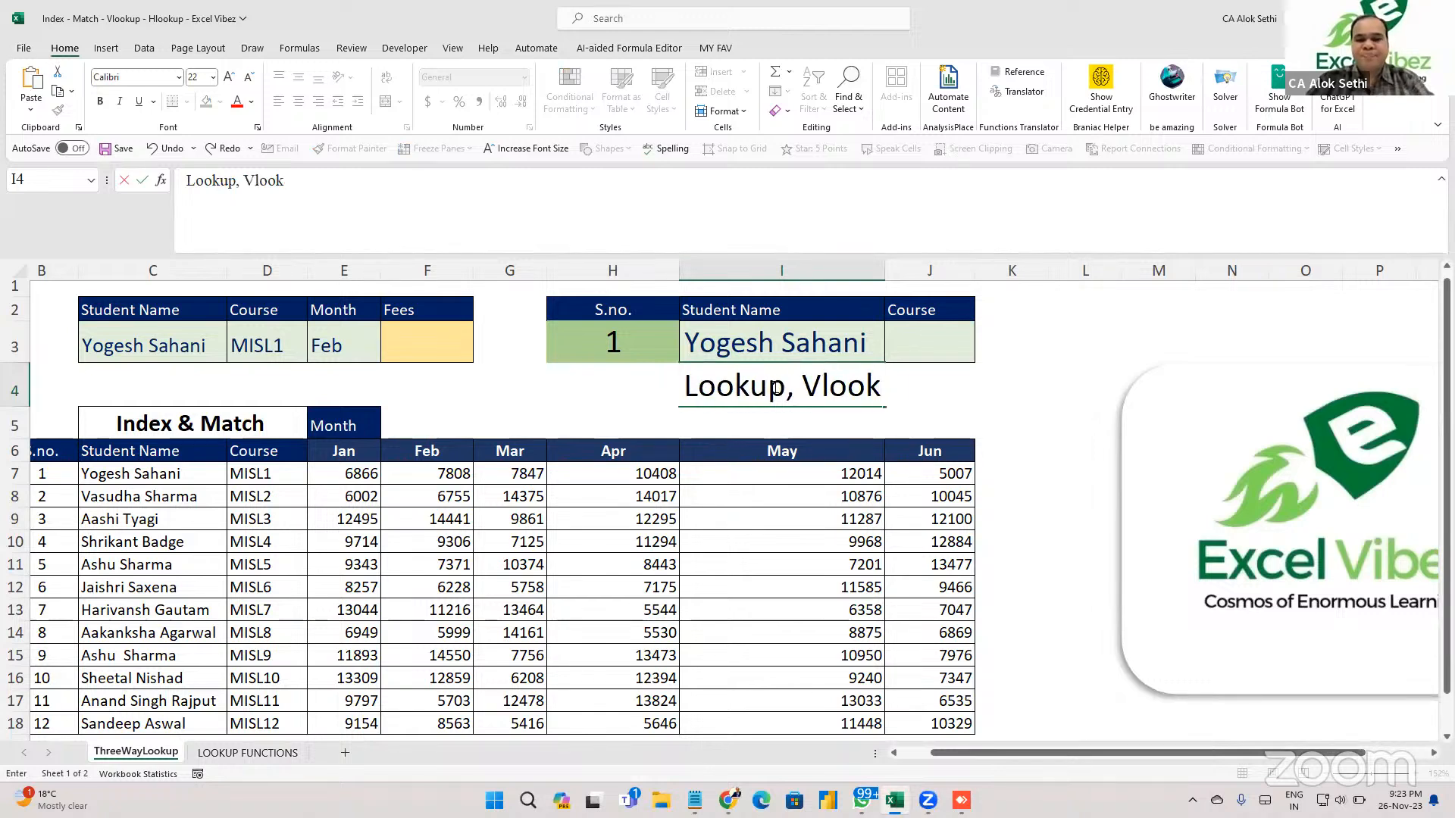
pyautogui.write('up, Xl')
pyautogui.write('ookup')
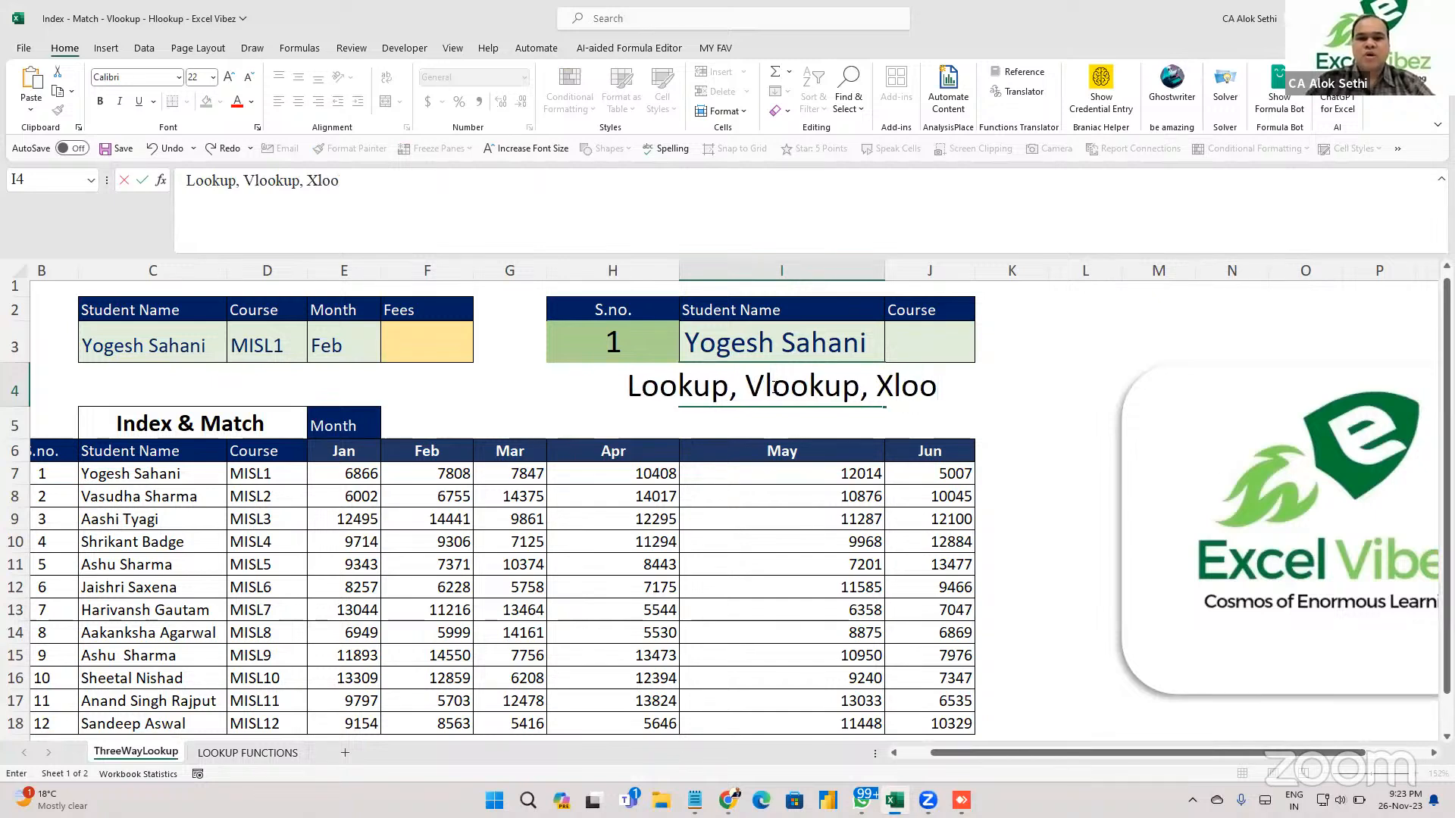
pyautogui.press('Return')
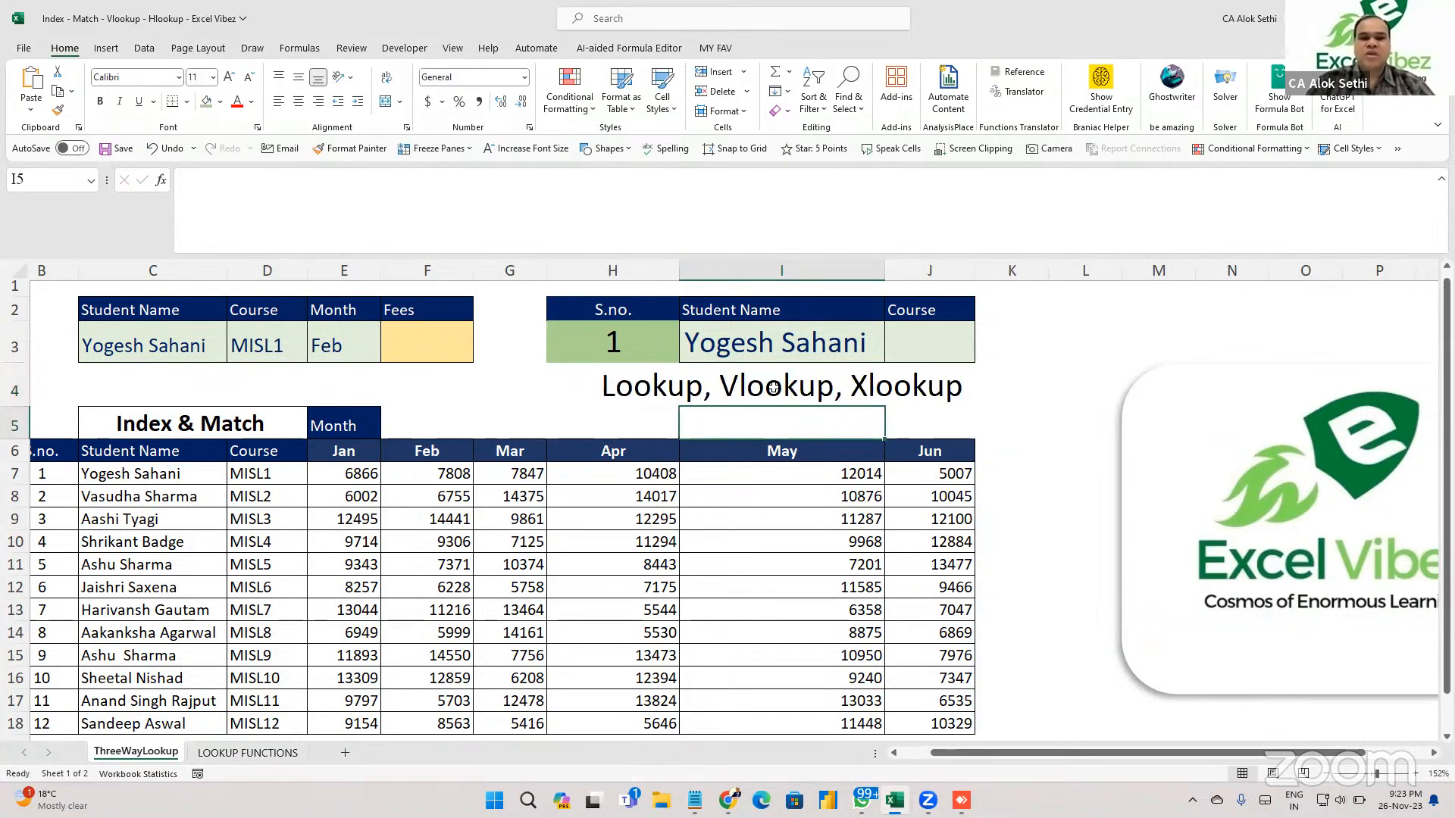
# Move to Course cell J3 and begin an entry with a minus sign.
pyautogui.press('Right')
pyautogui.press('Up')
pyautogui.press('Up')
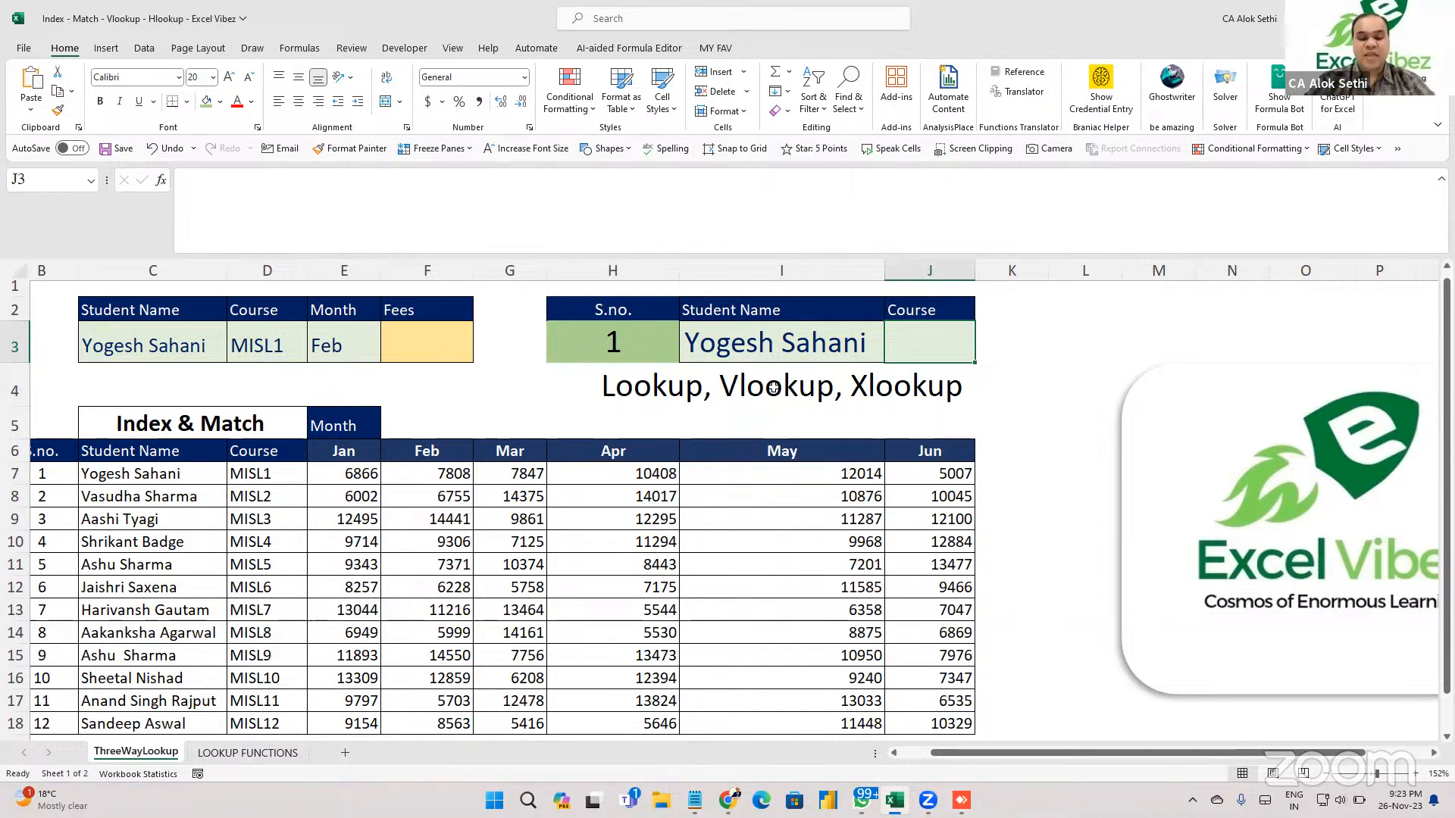
pyautogui.write('-')
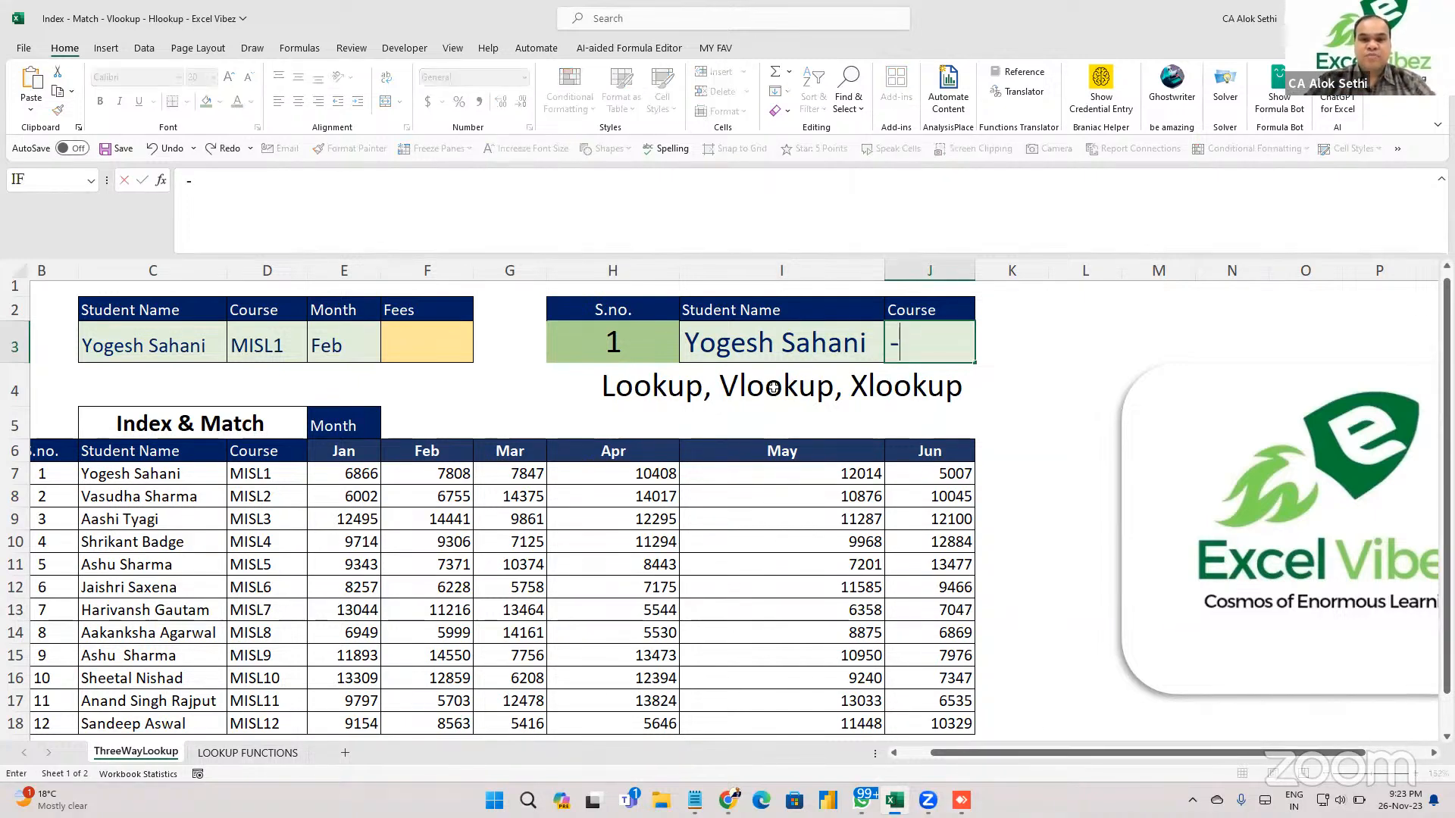
pyautogui.click(729, 610)
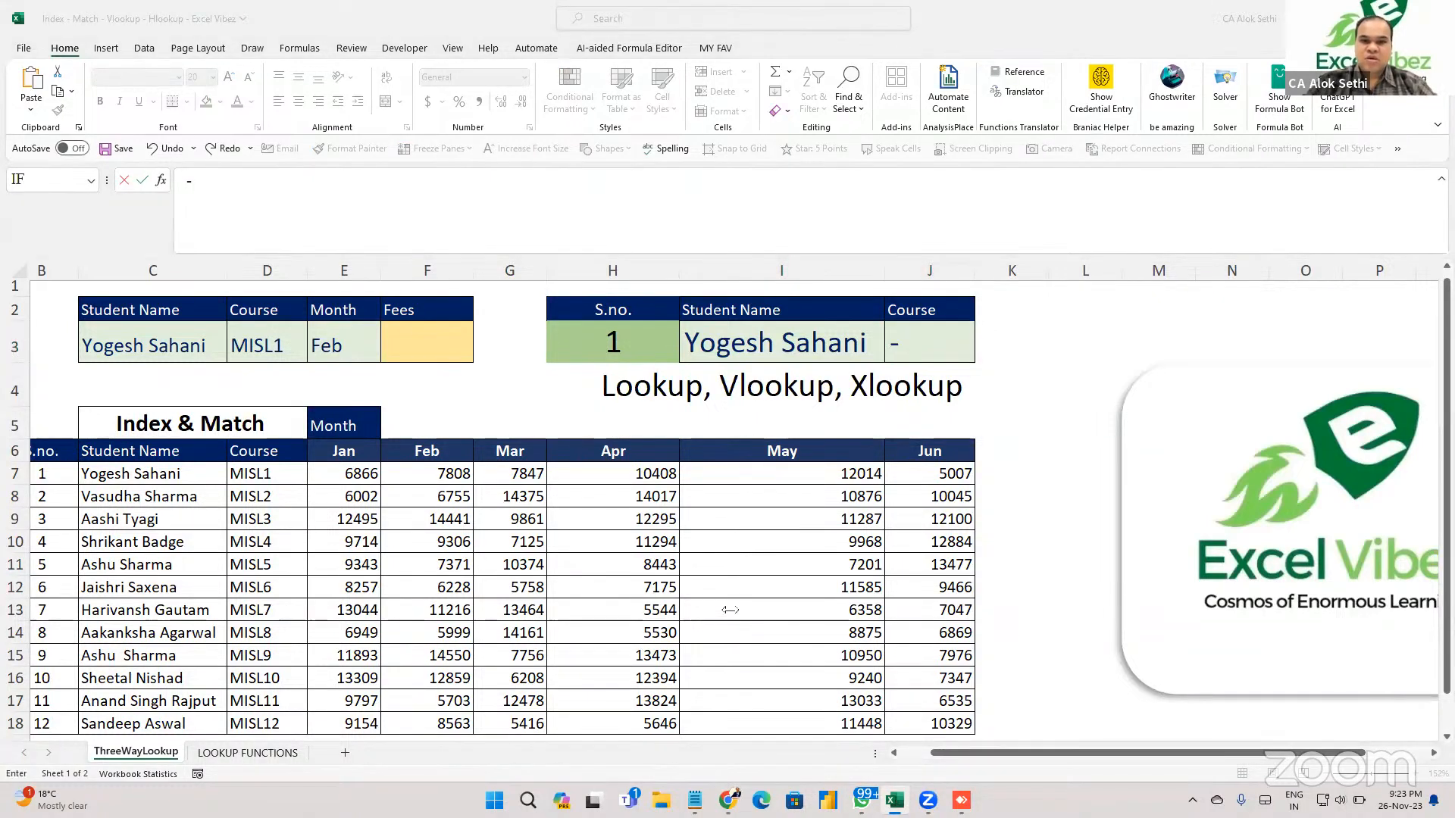
pyautogui.click(861, 485)
pyautogui.press('BackSpace')
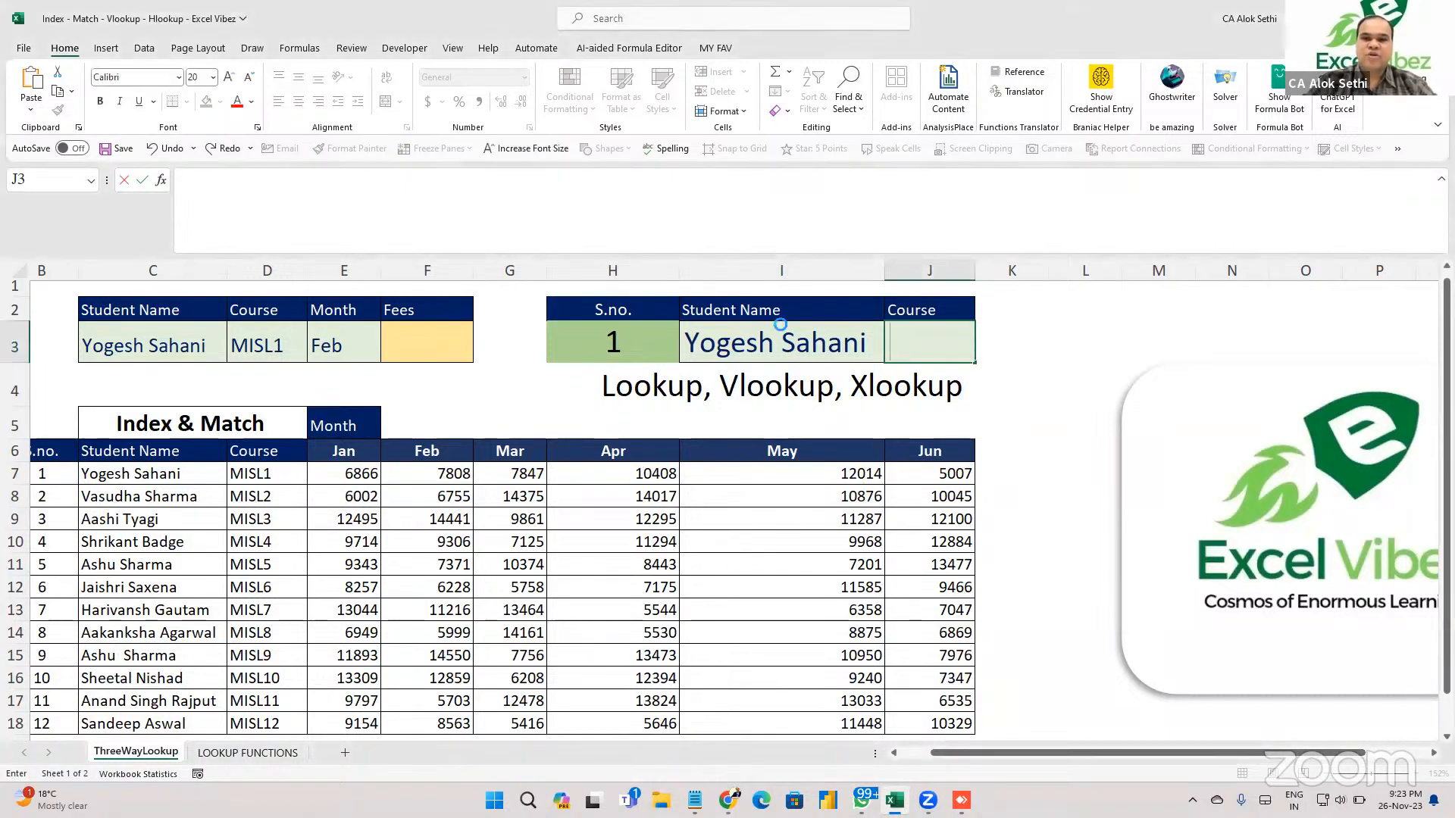
pyautogui.click(781, 325)
pyautogui.click(892, 355)
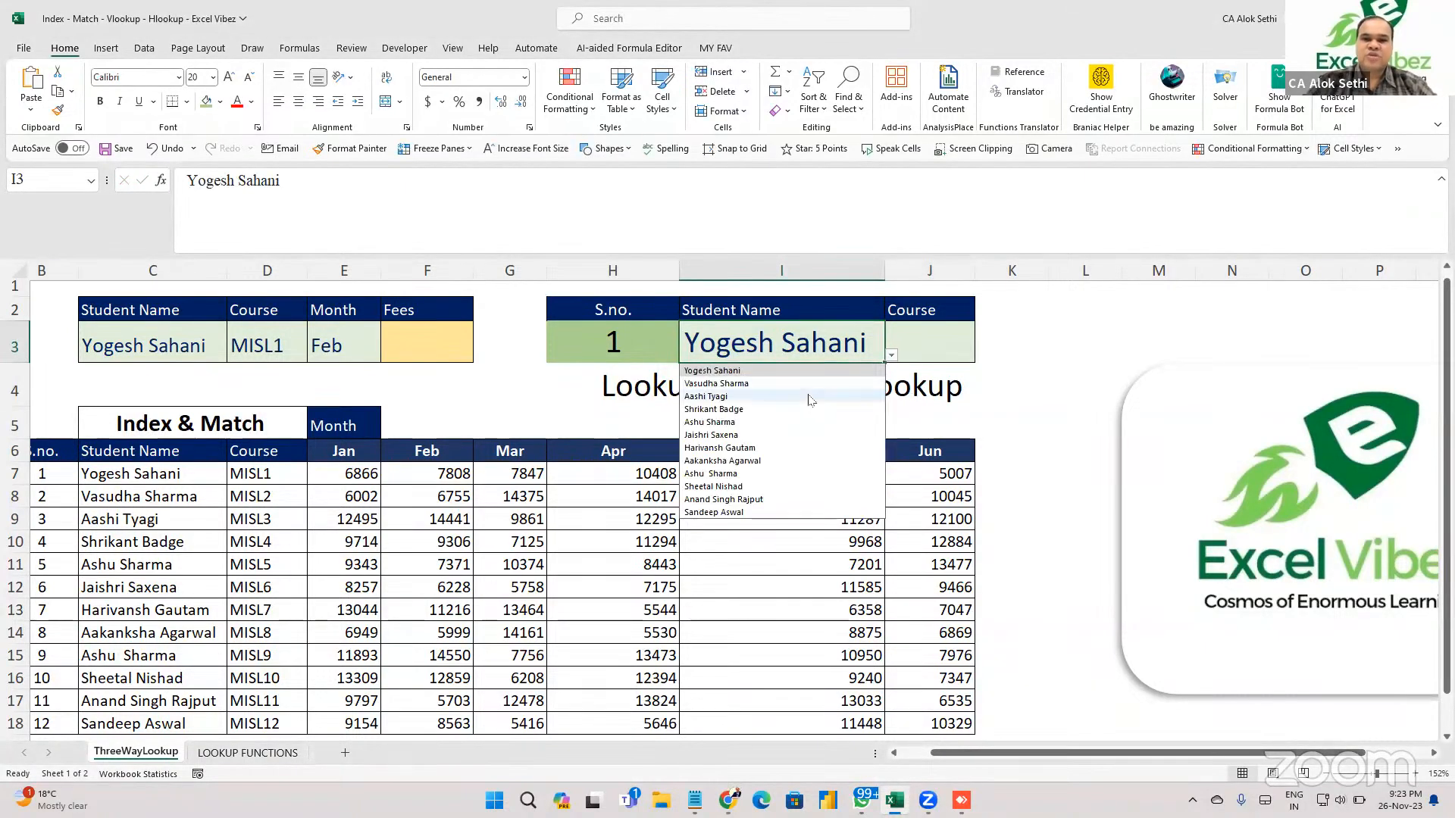
pyautogui.click(788, 384)
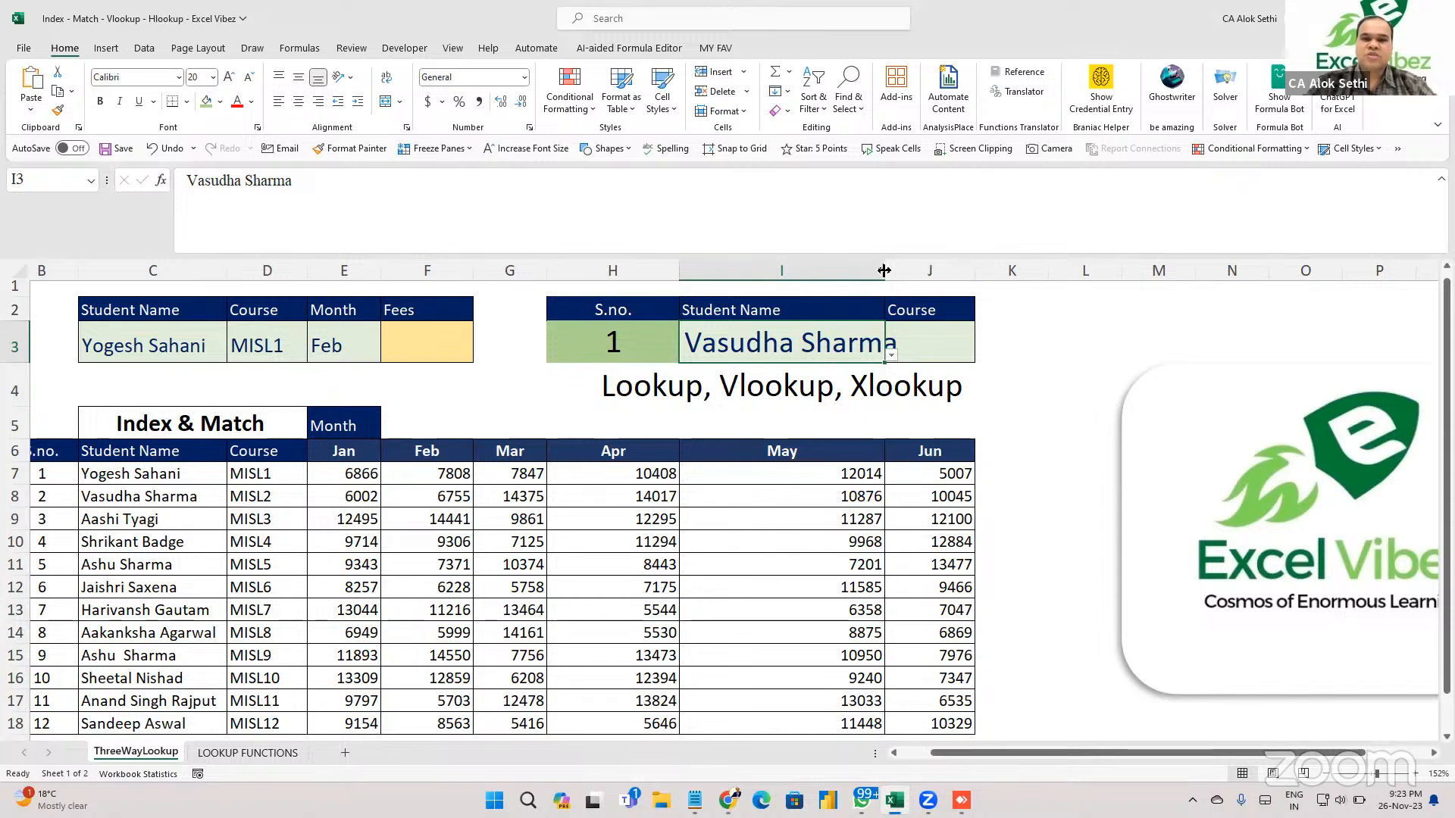
pyautogui.moveTo(884, 270); pyautogui.dragTo(932, 271)
pyautogui.click(960, 331)
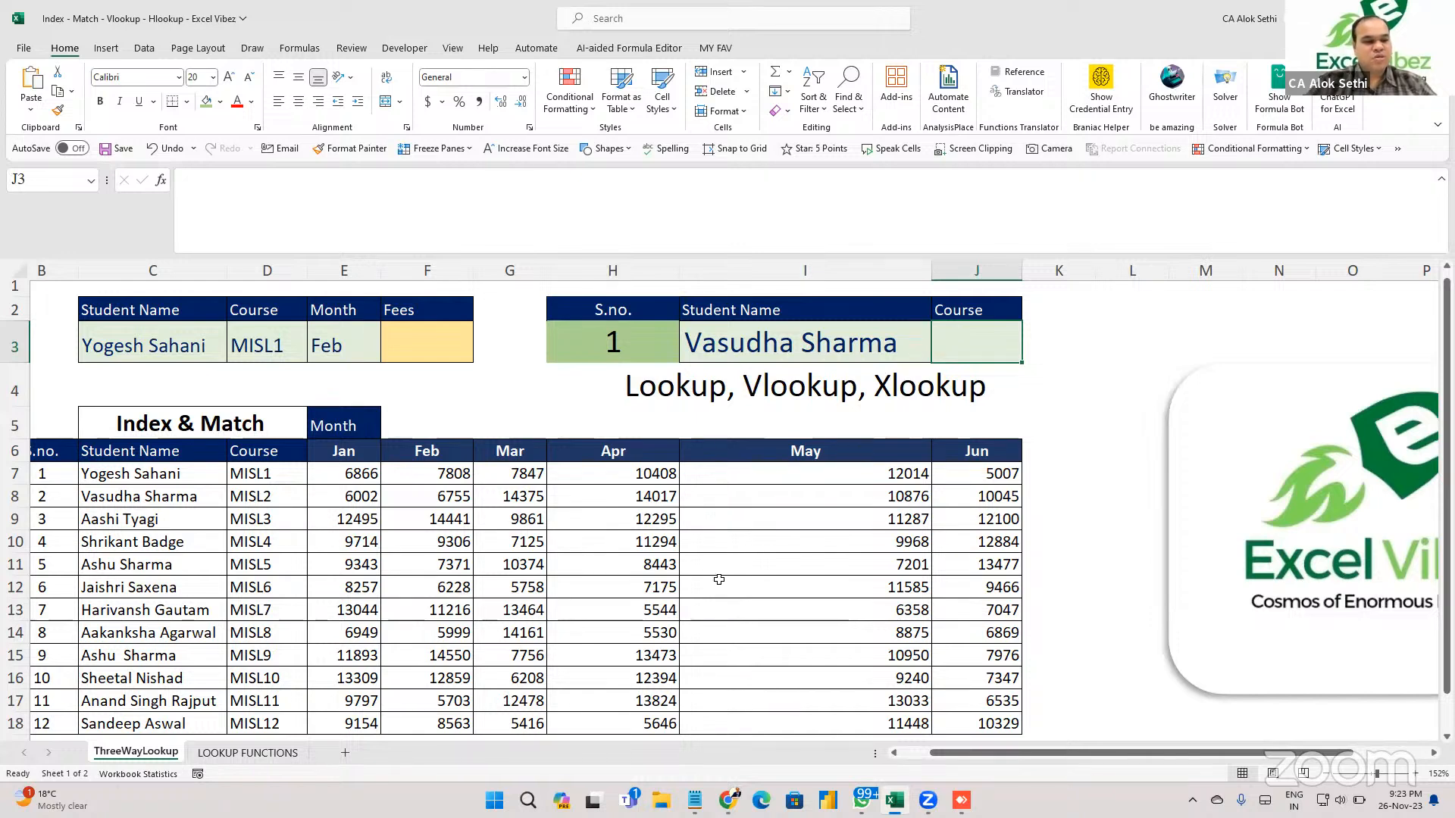
pyautogui.click(602, 653)
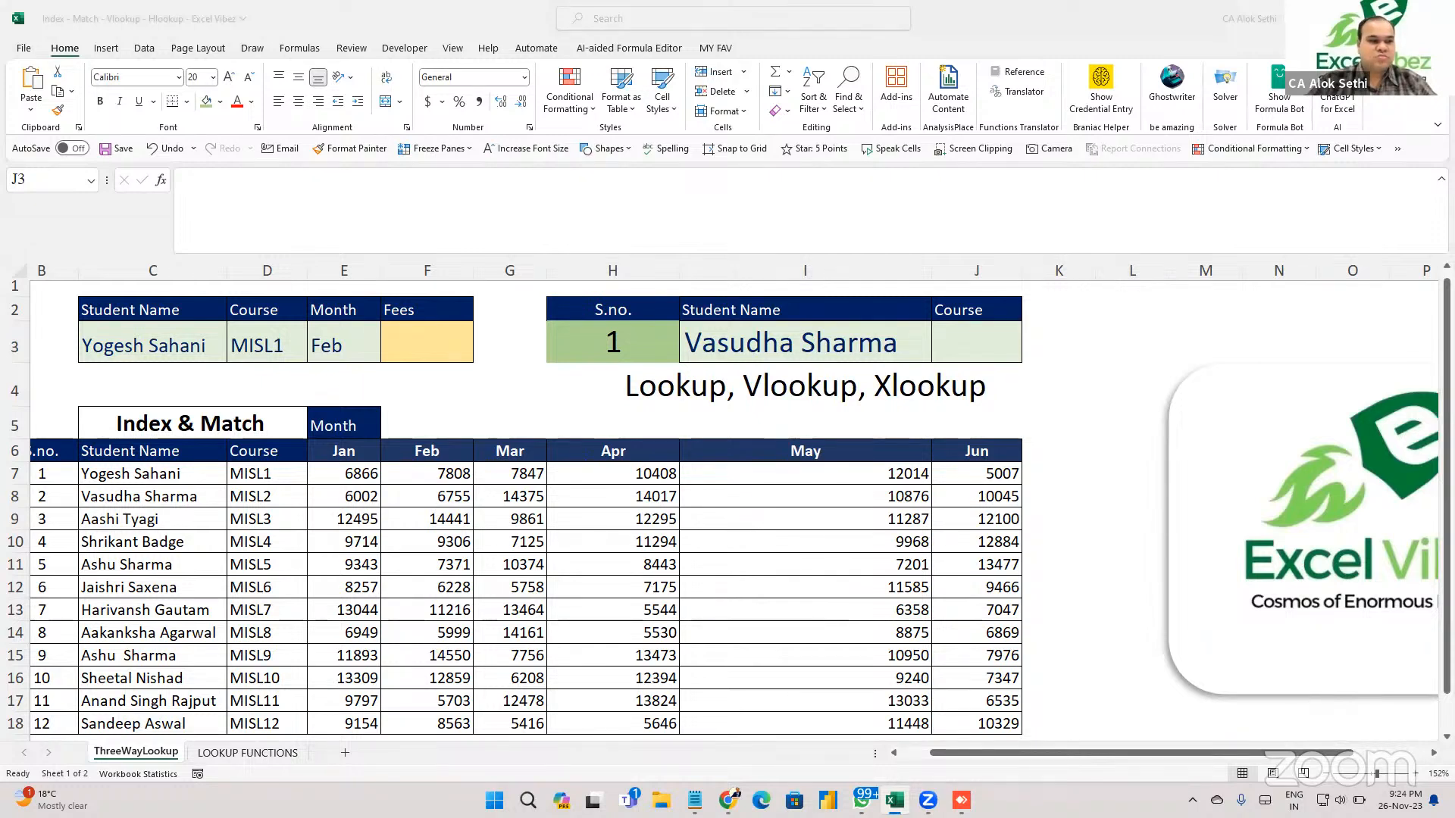
pyautogui.moveTo(927, 800)
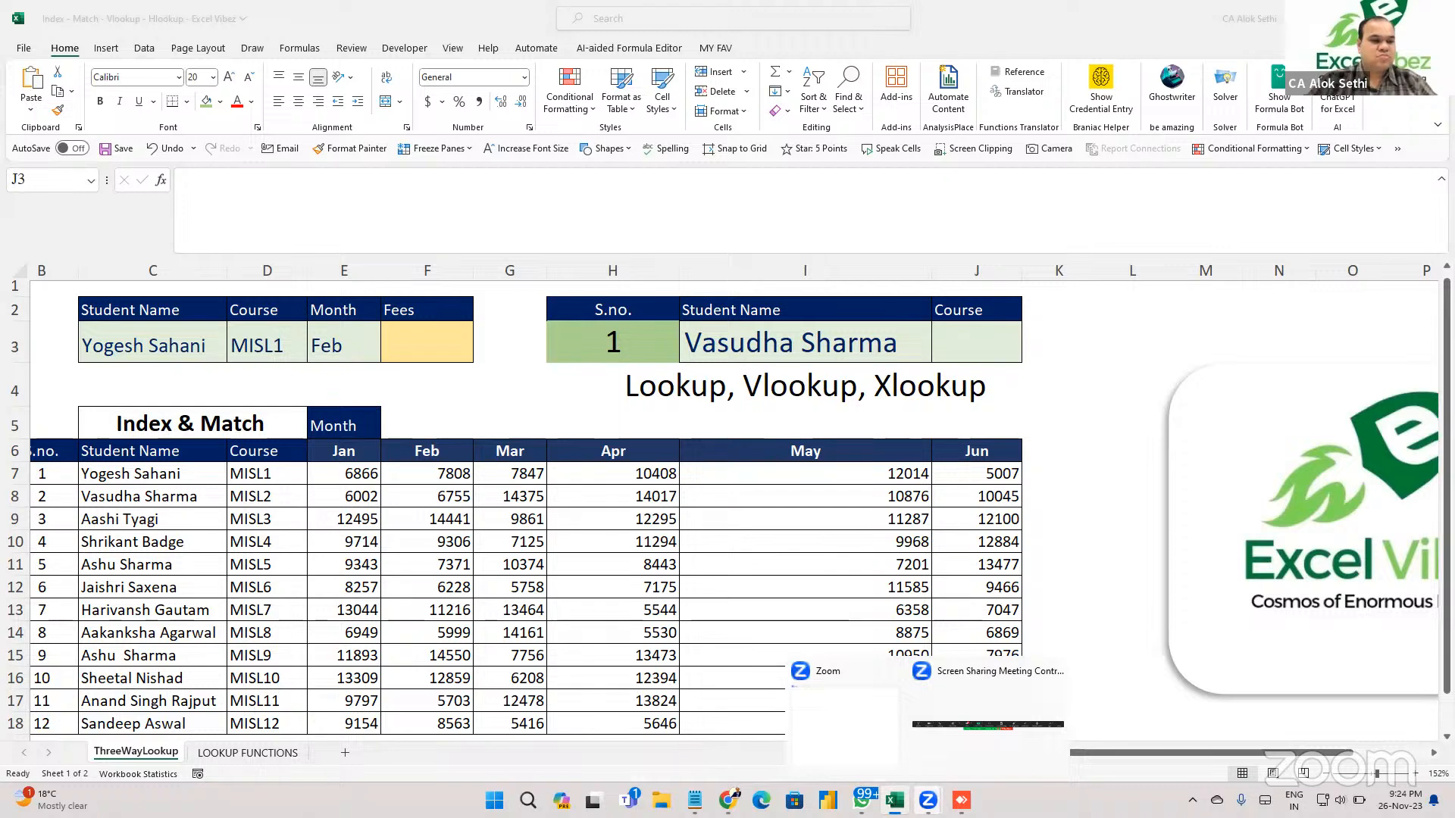
# Compose a new Gmail message addressed to two contacts chosen from the suggestions.
pyautogui.click(961, 800)
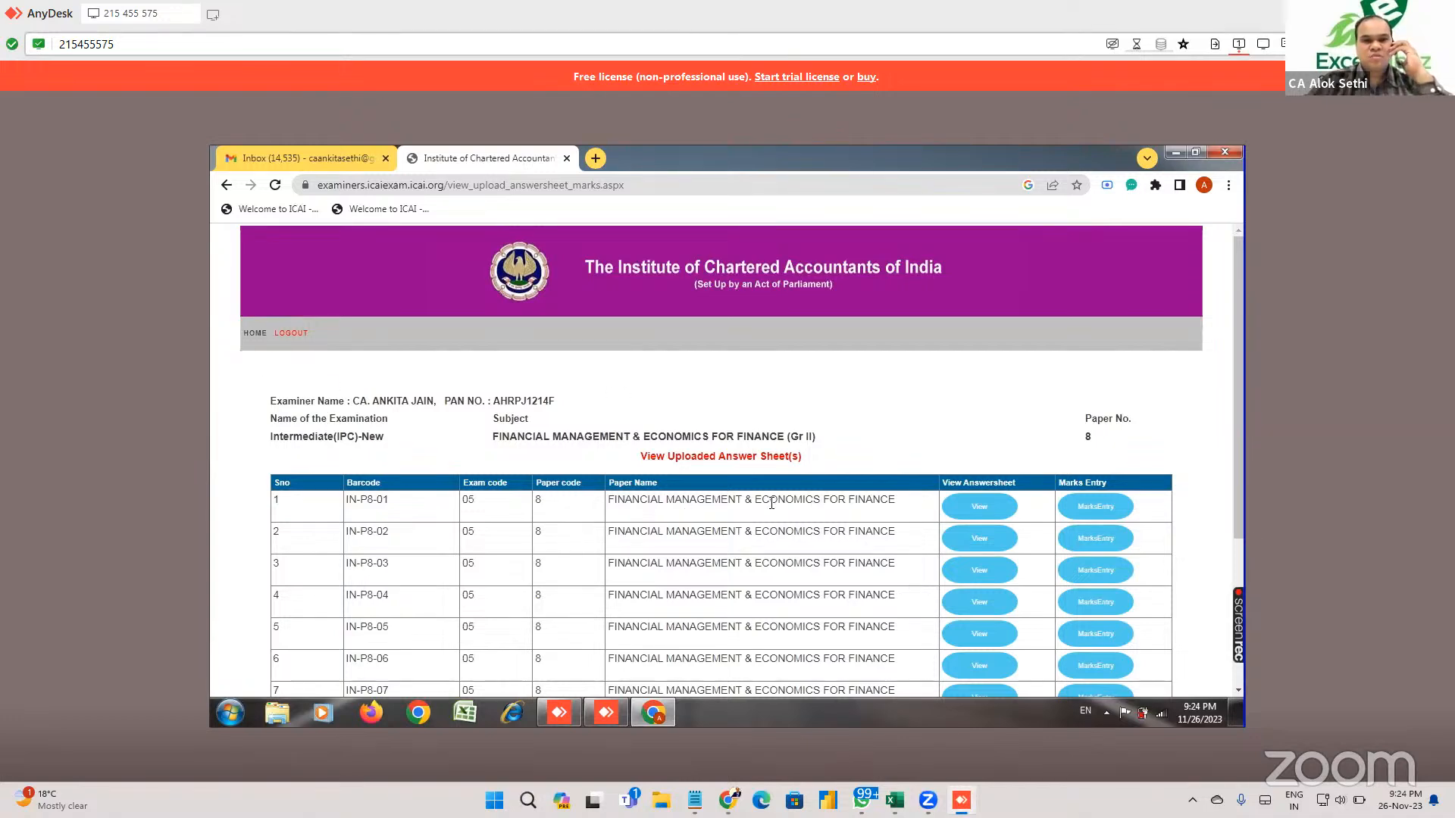
pyautogui.scroll(-3, 870, 377)
pyautogui.scroll(3, 979, 377)
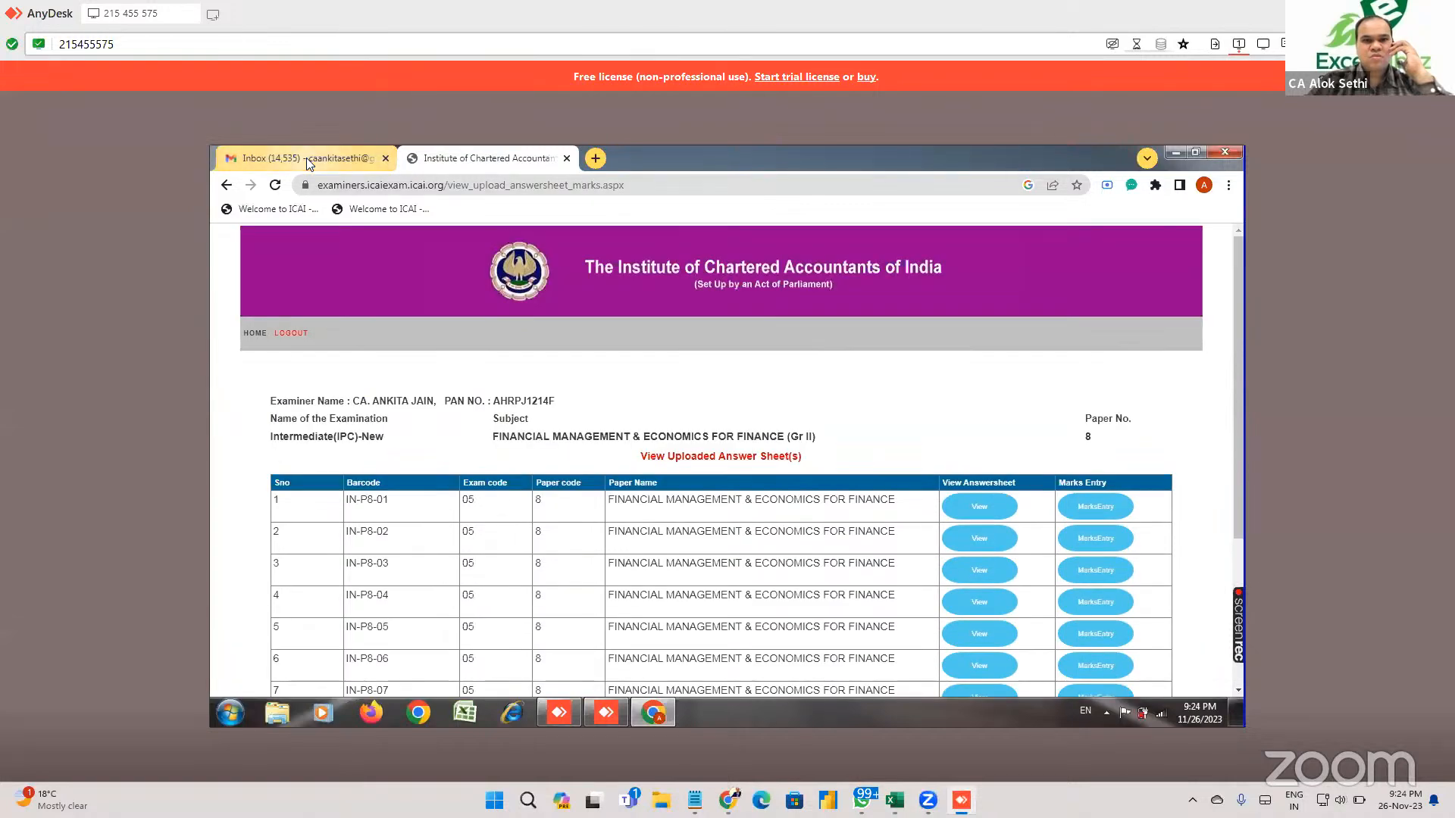
pyautogui.click(306, 157)
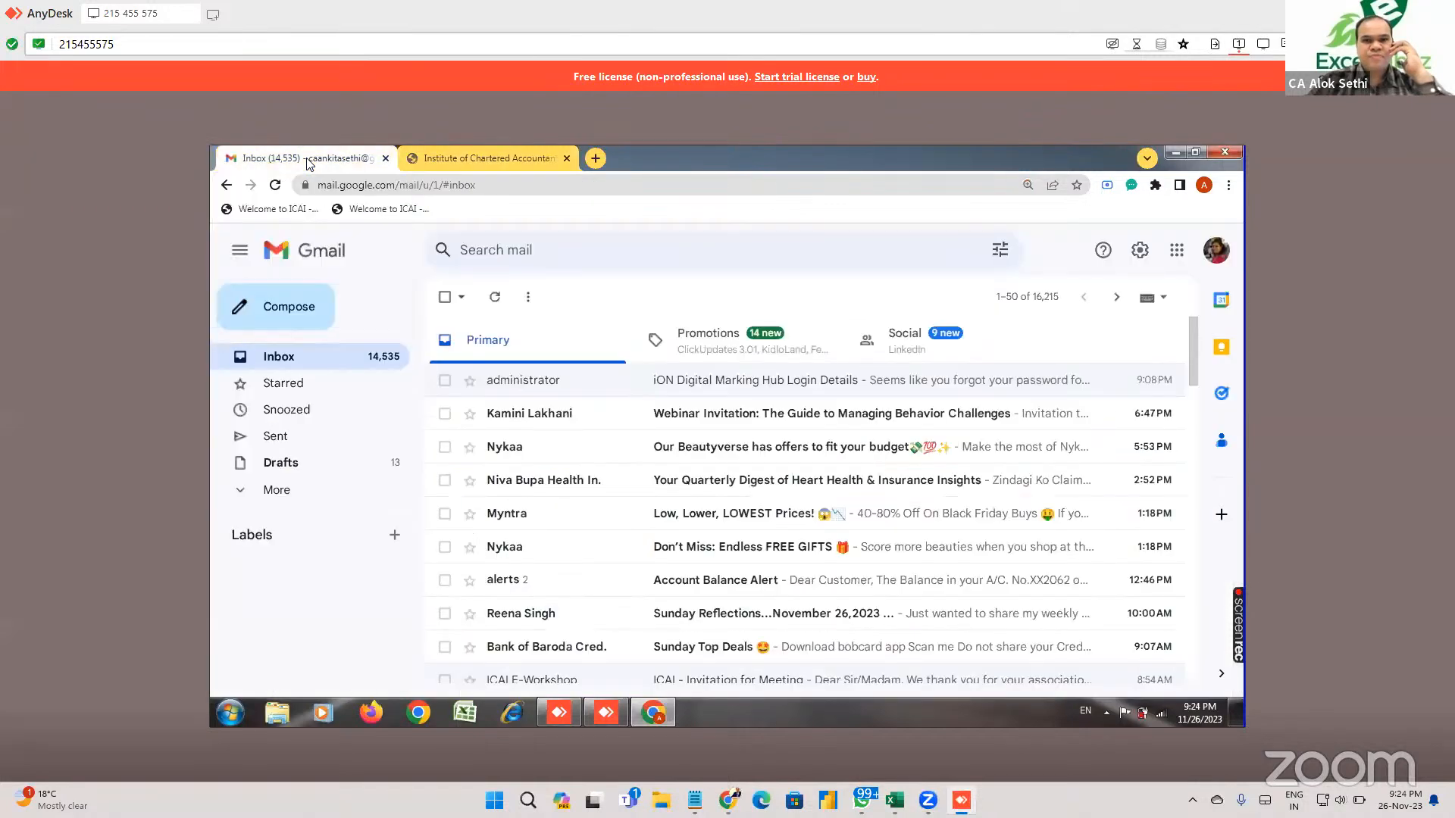
pyautogui.click(300, 315)
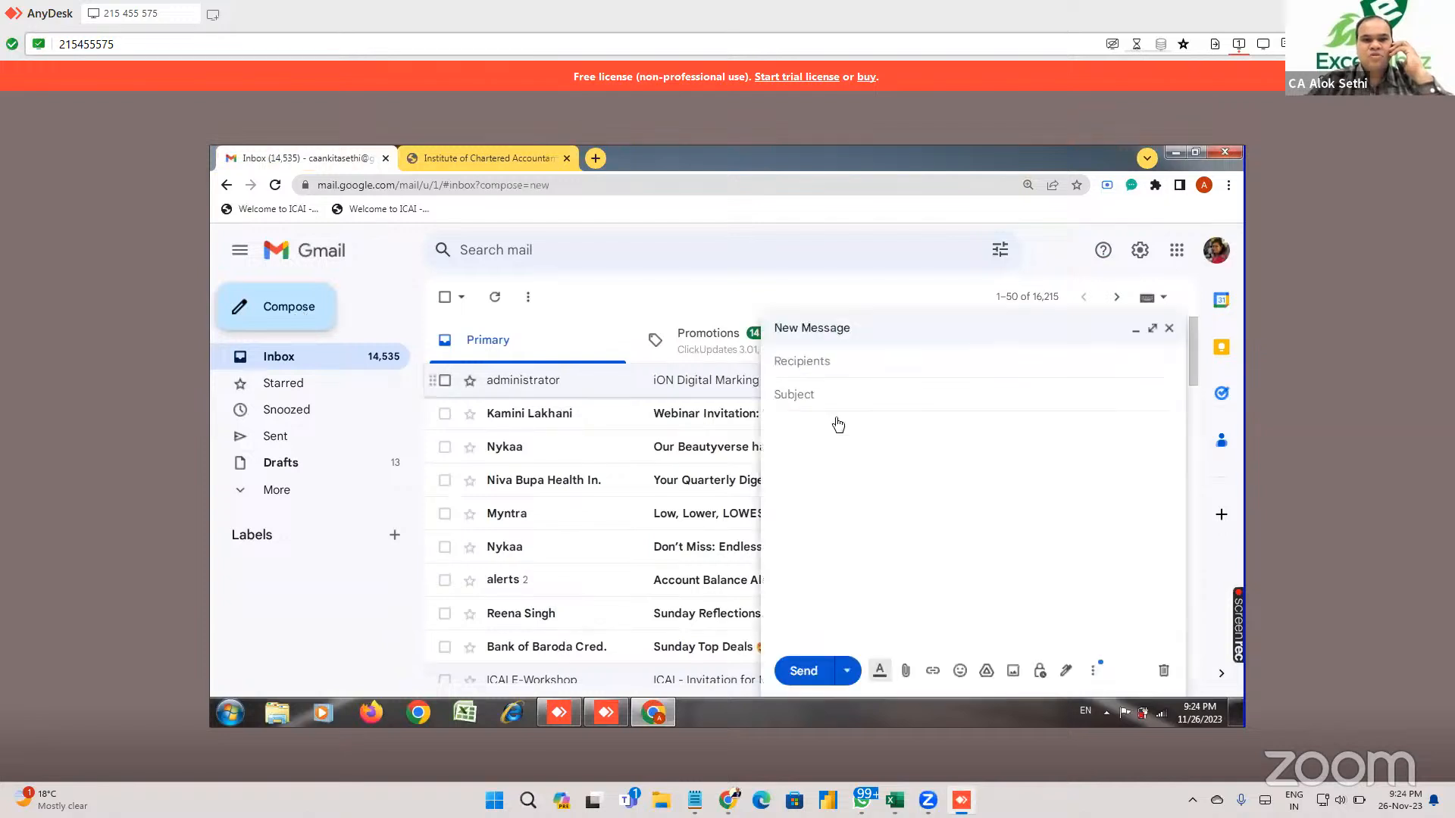
pyautogui.write('caa')
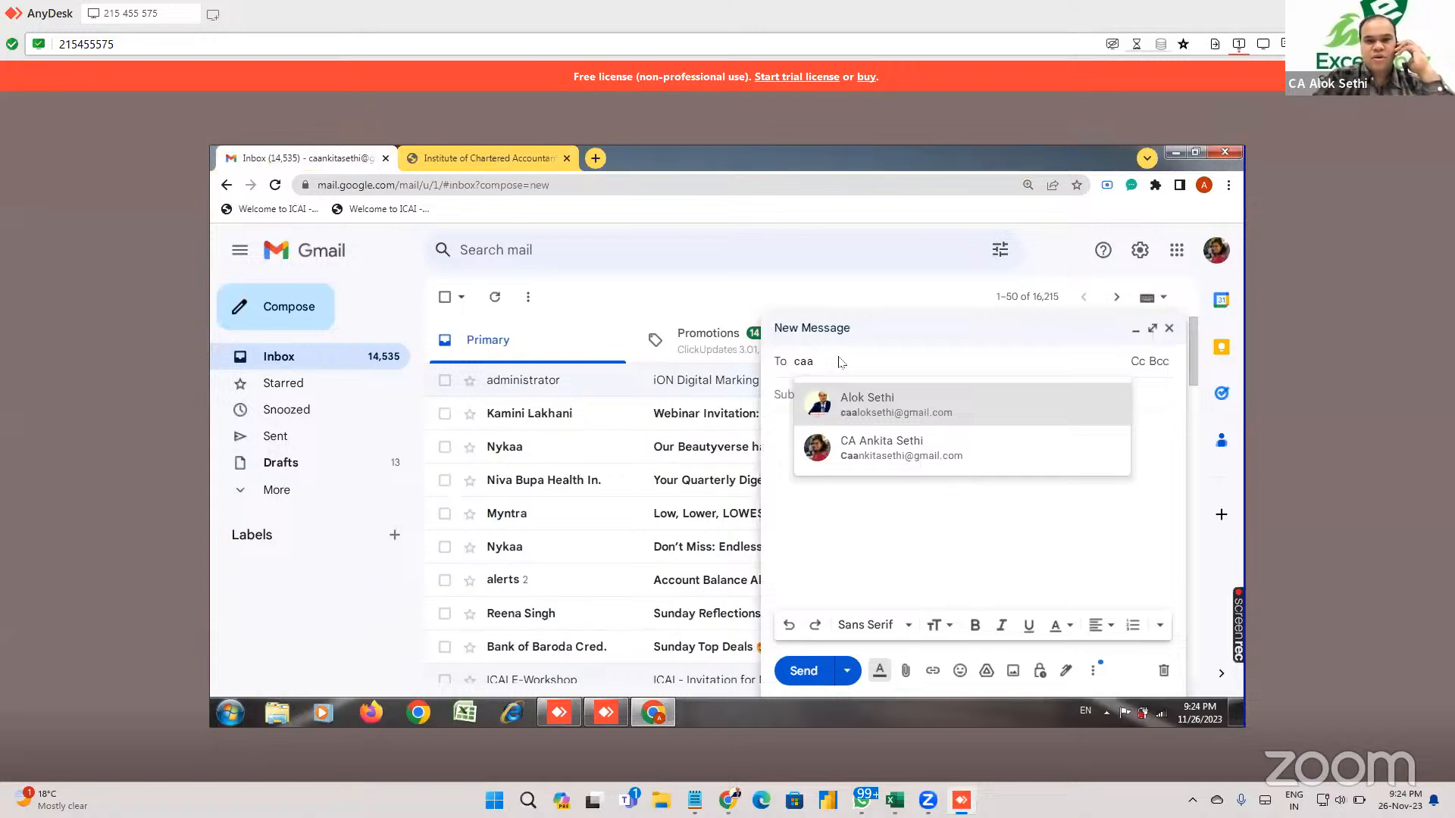
pyautogui.click(984, 404)
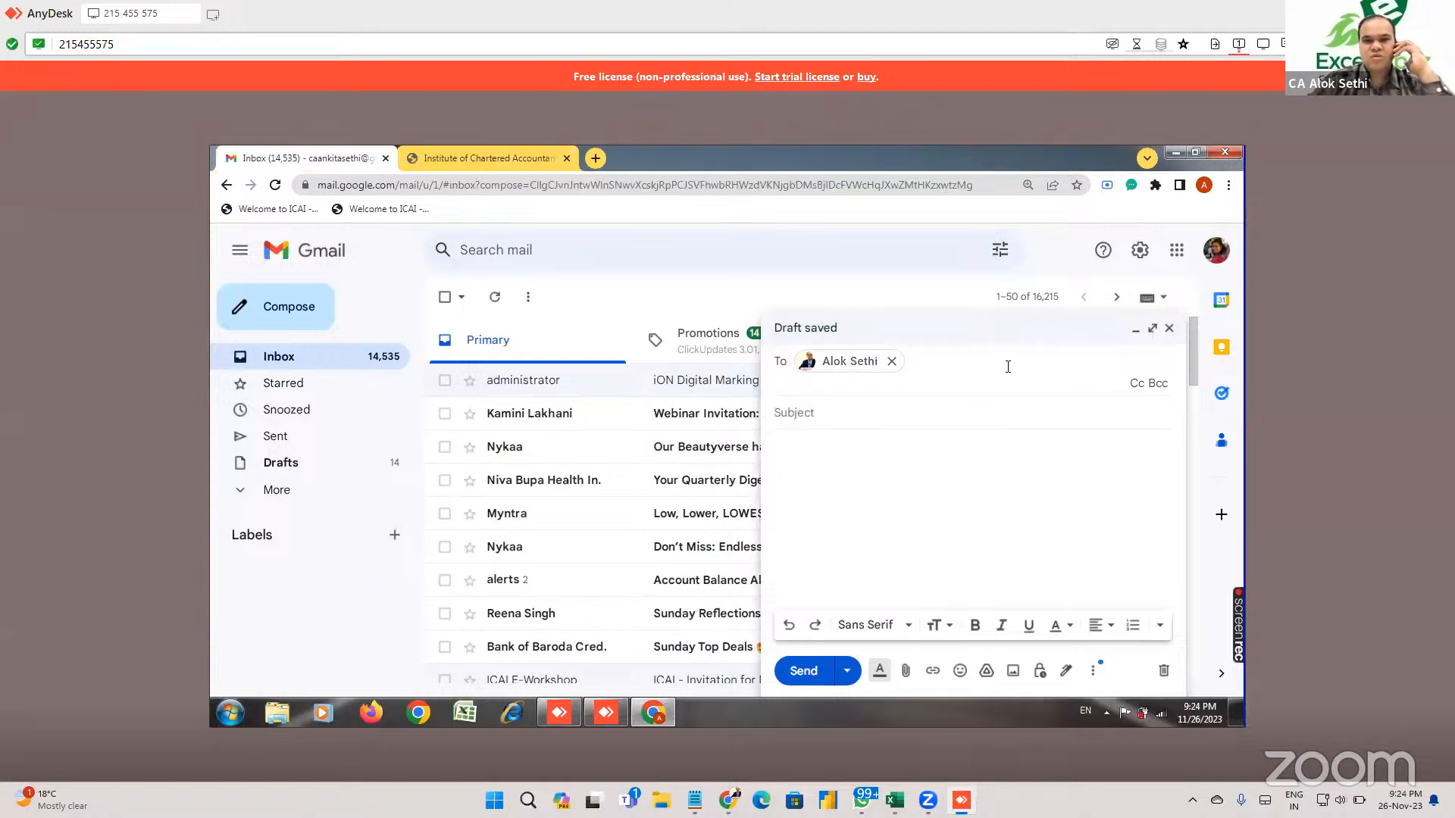
pyautogui.write('ra')
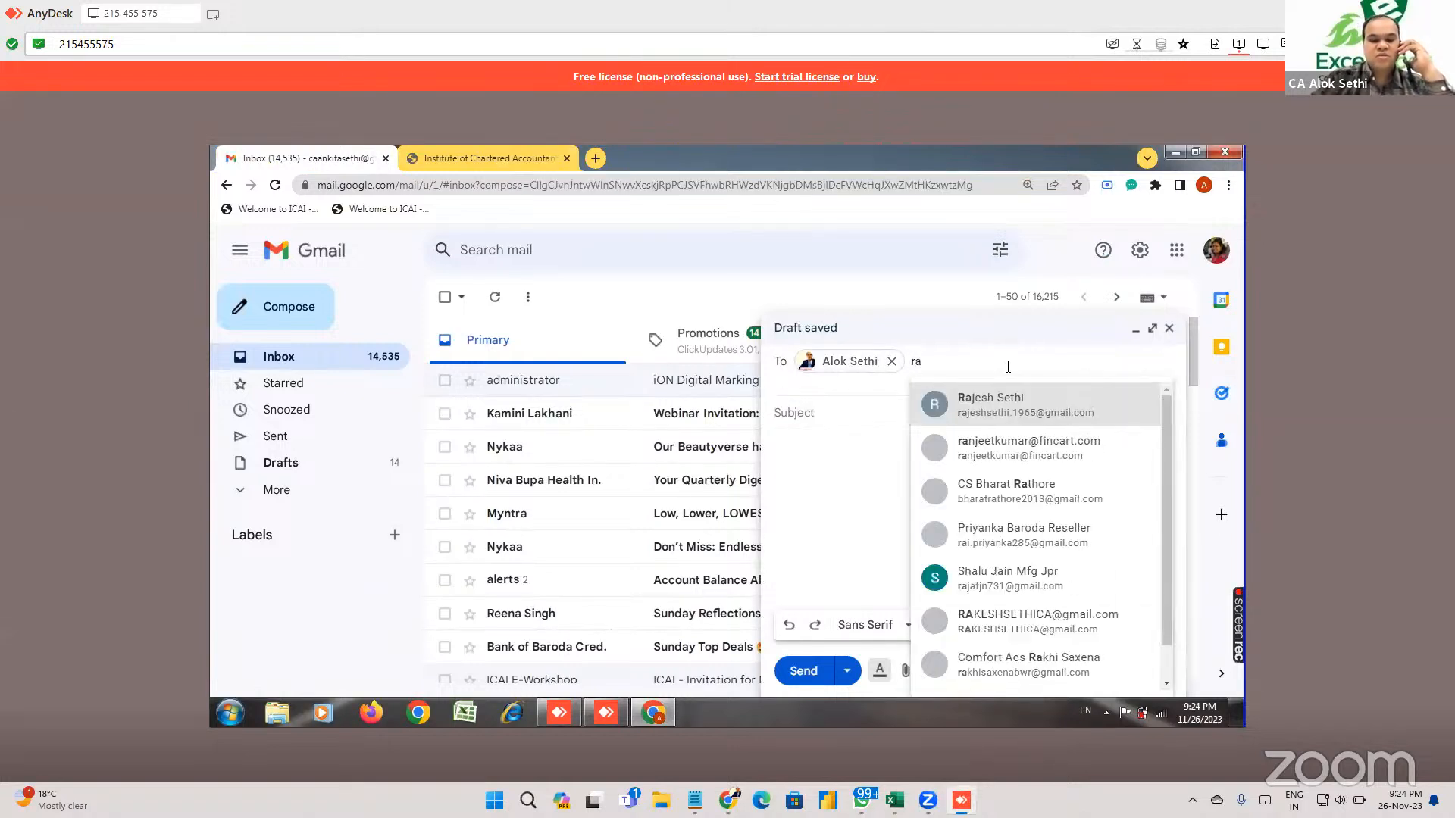
pyautogui.write('jesh')
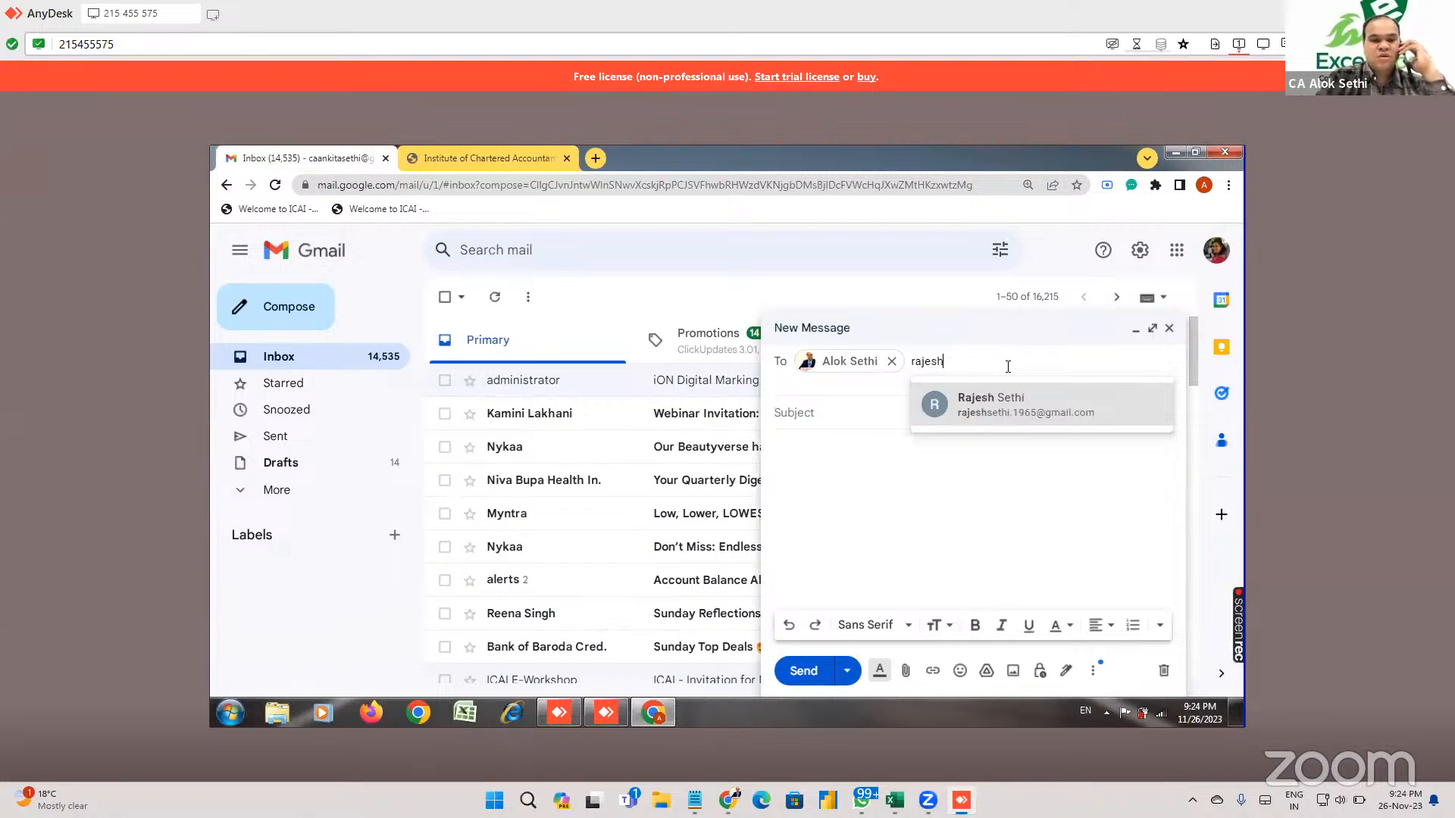
pyautogui.press('Return')
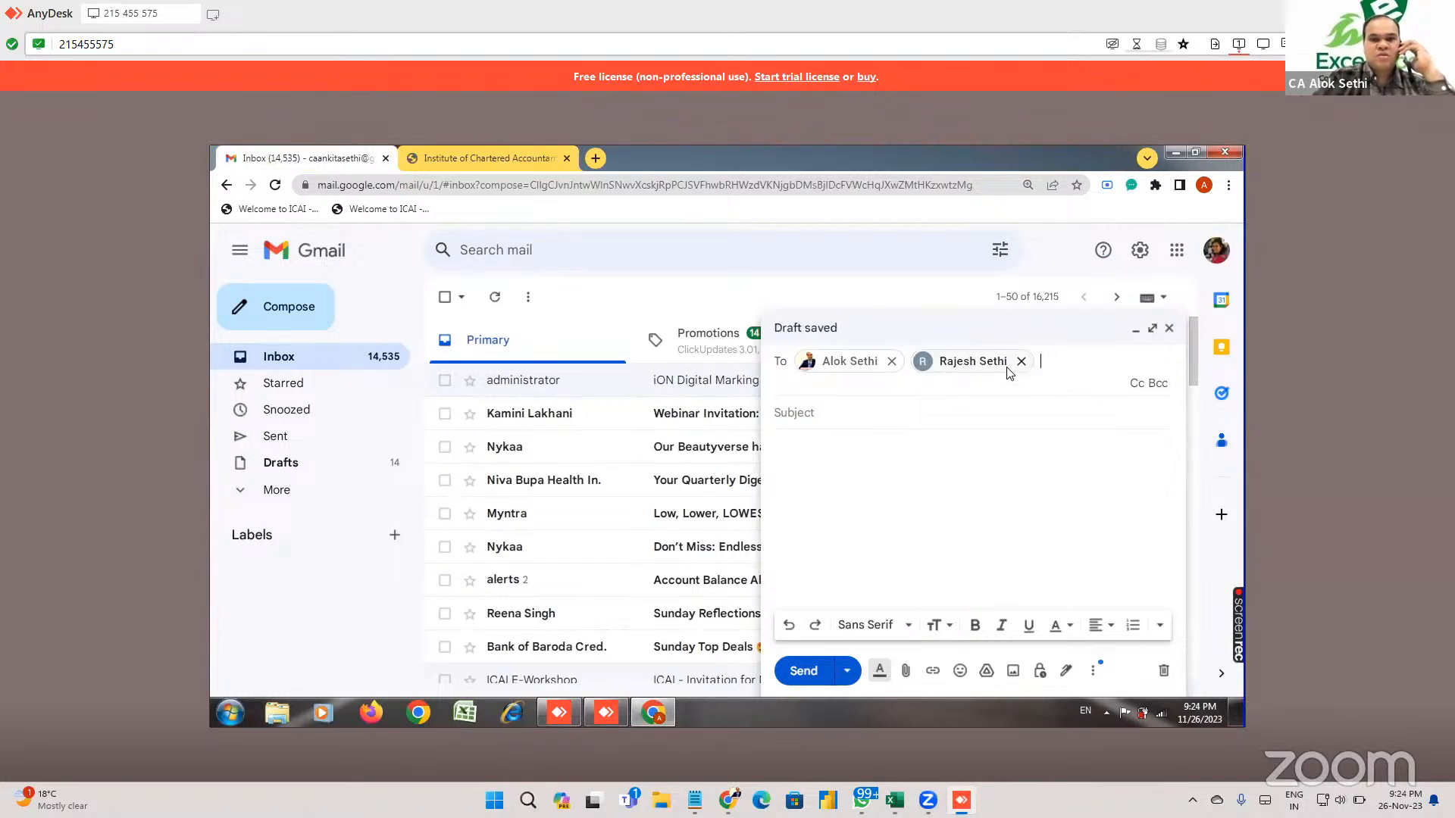
# Enter 'print' as the email subject.
pyautogui.click(903, 413)
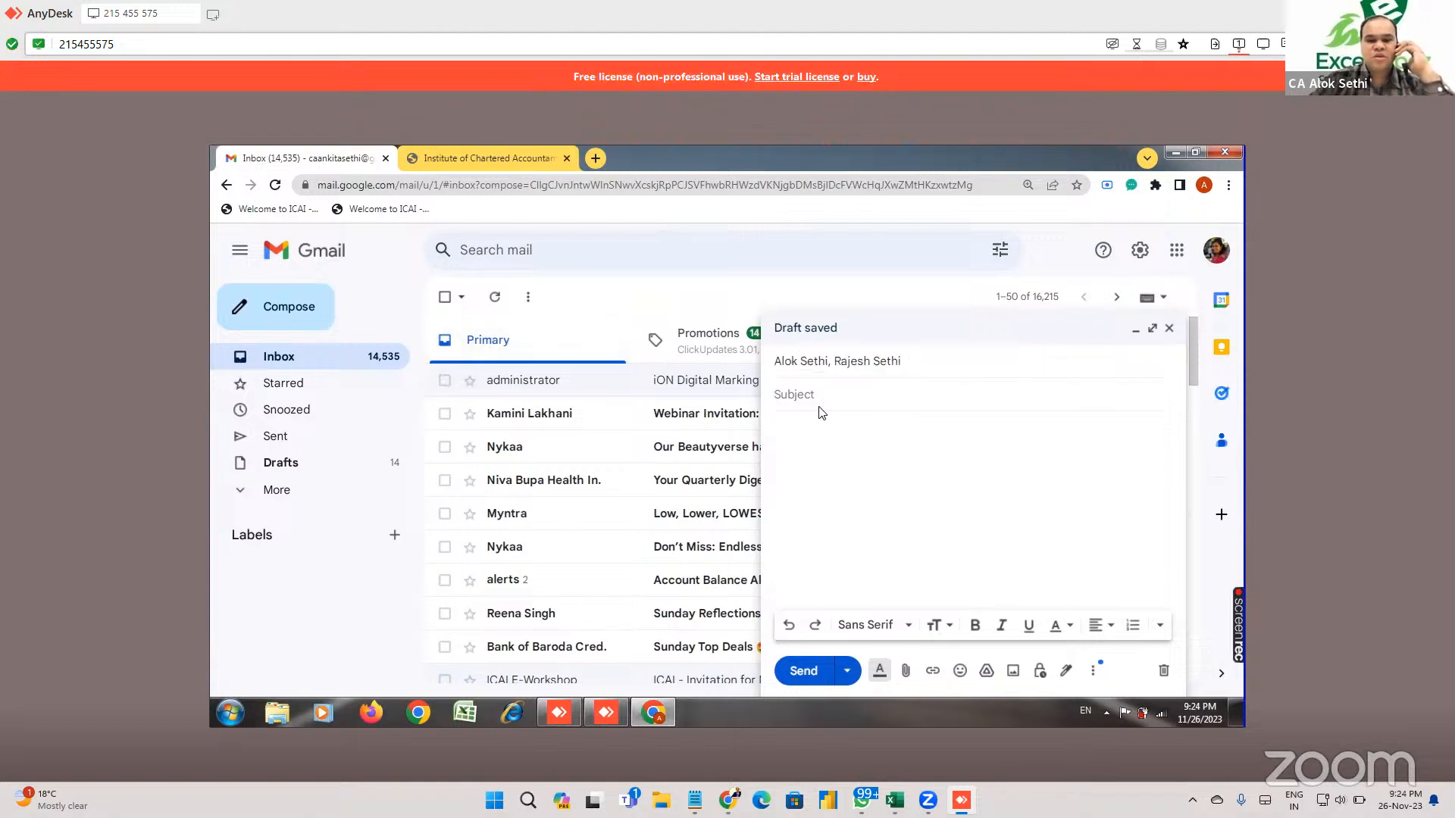
pyautogui.write('fin')
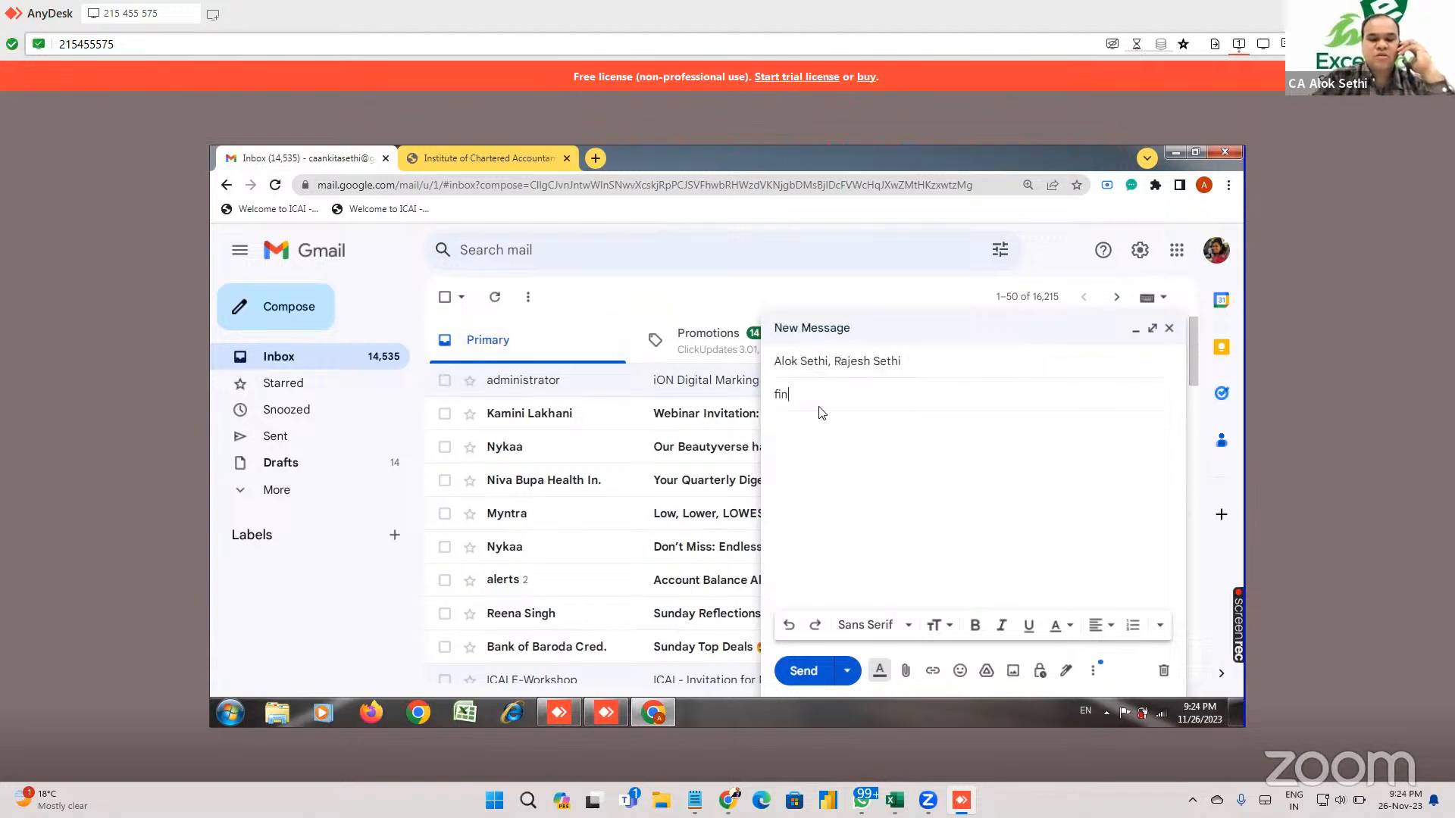
pyautogui.write('ancvail')
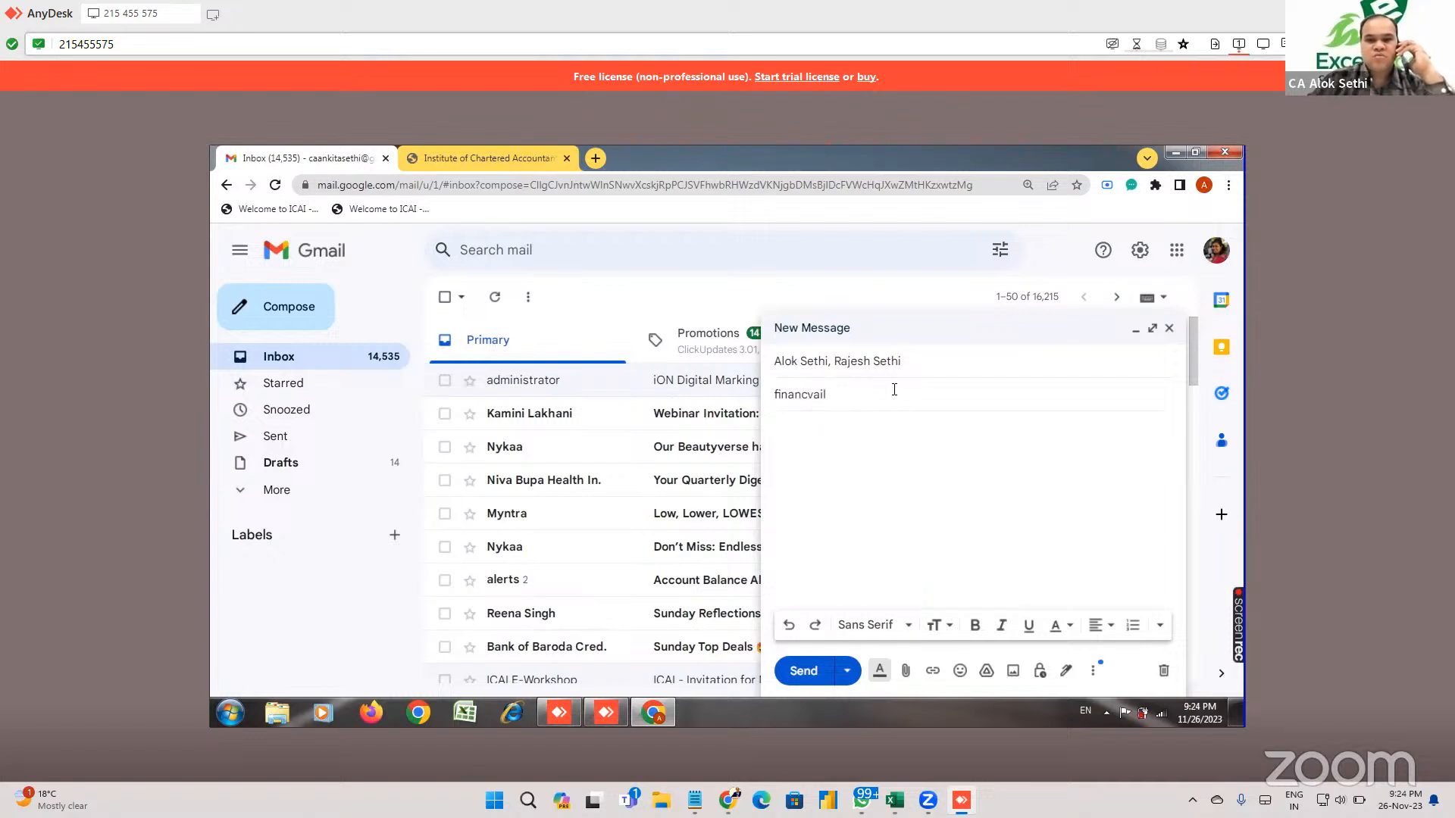
pyautogui.press('BackSpace')
pyautogui.press('BackSpace')
pyautogui.press('BackSpace')
pyautogui.press('BackSpace')
pyautogui.press('BackSpace')
pyautogui.press('BackSpace')
pyautogui.write('print')
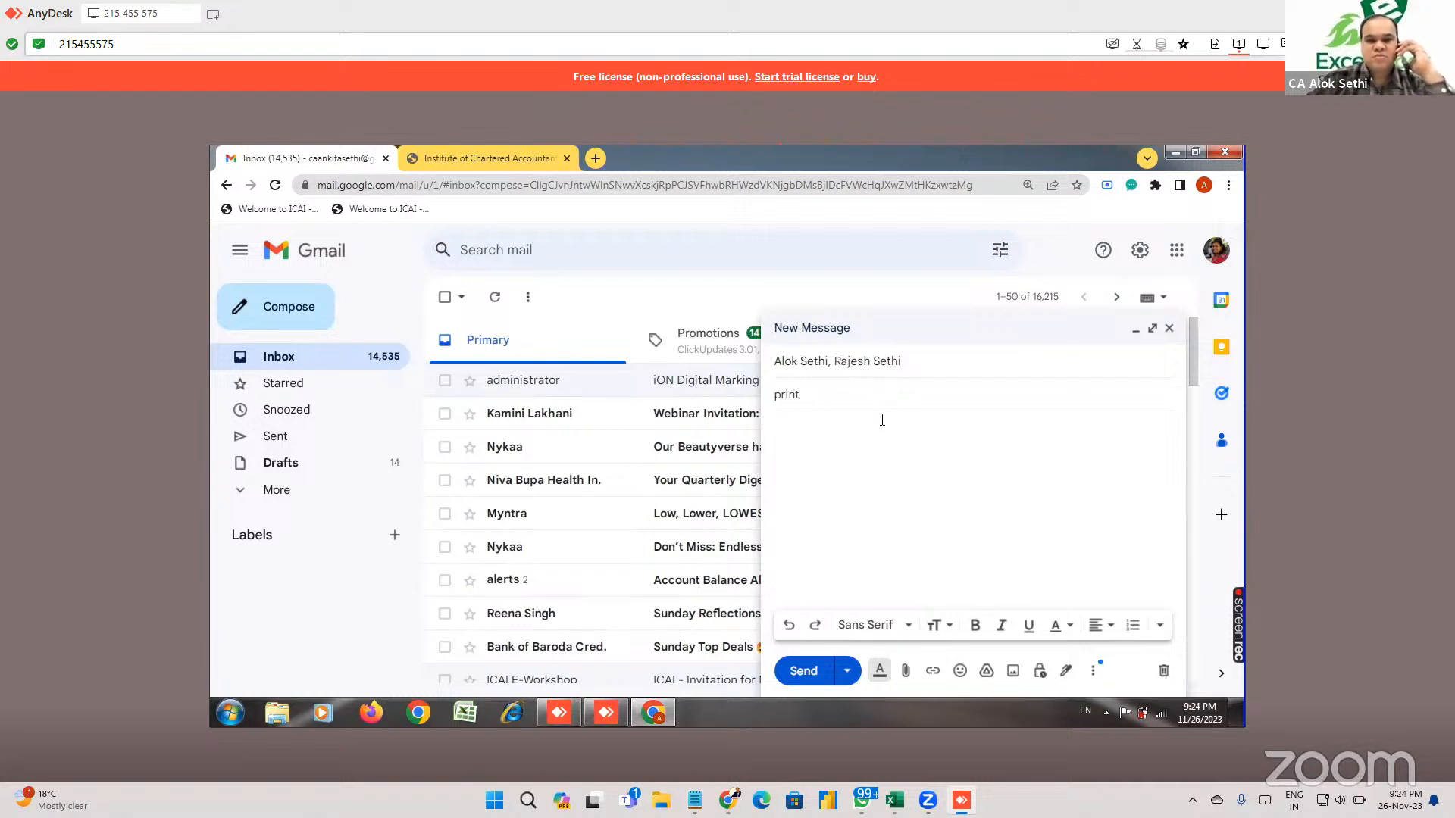
pyautogui.press('Tab')
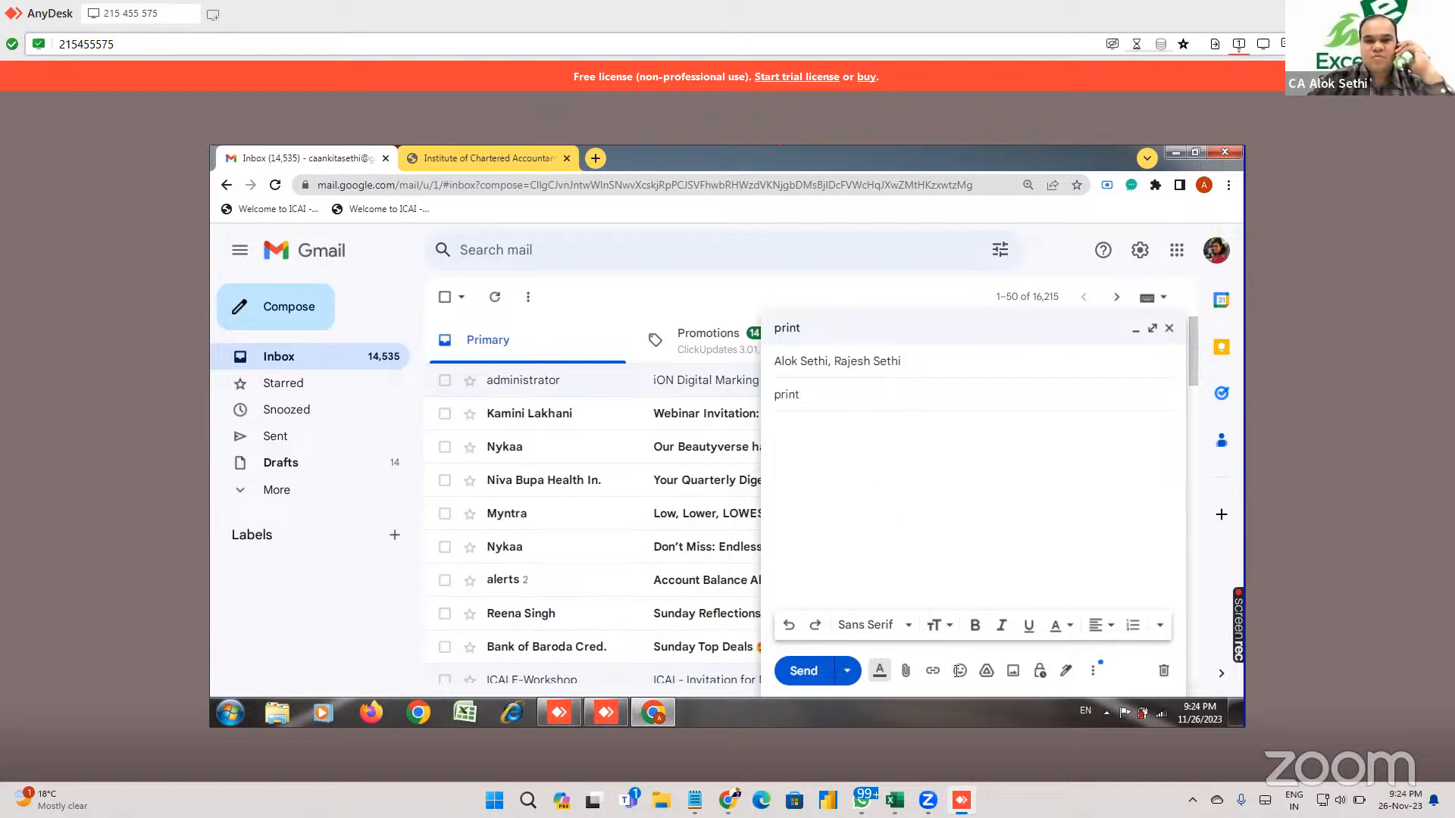
# Attach fm solution nov 23.aspx from the Documents library, send the 'print' email, and return to Excel.
pyautogui.click(902, 672)
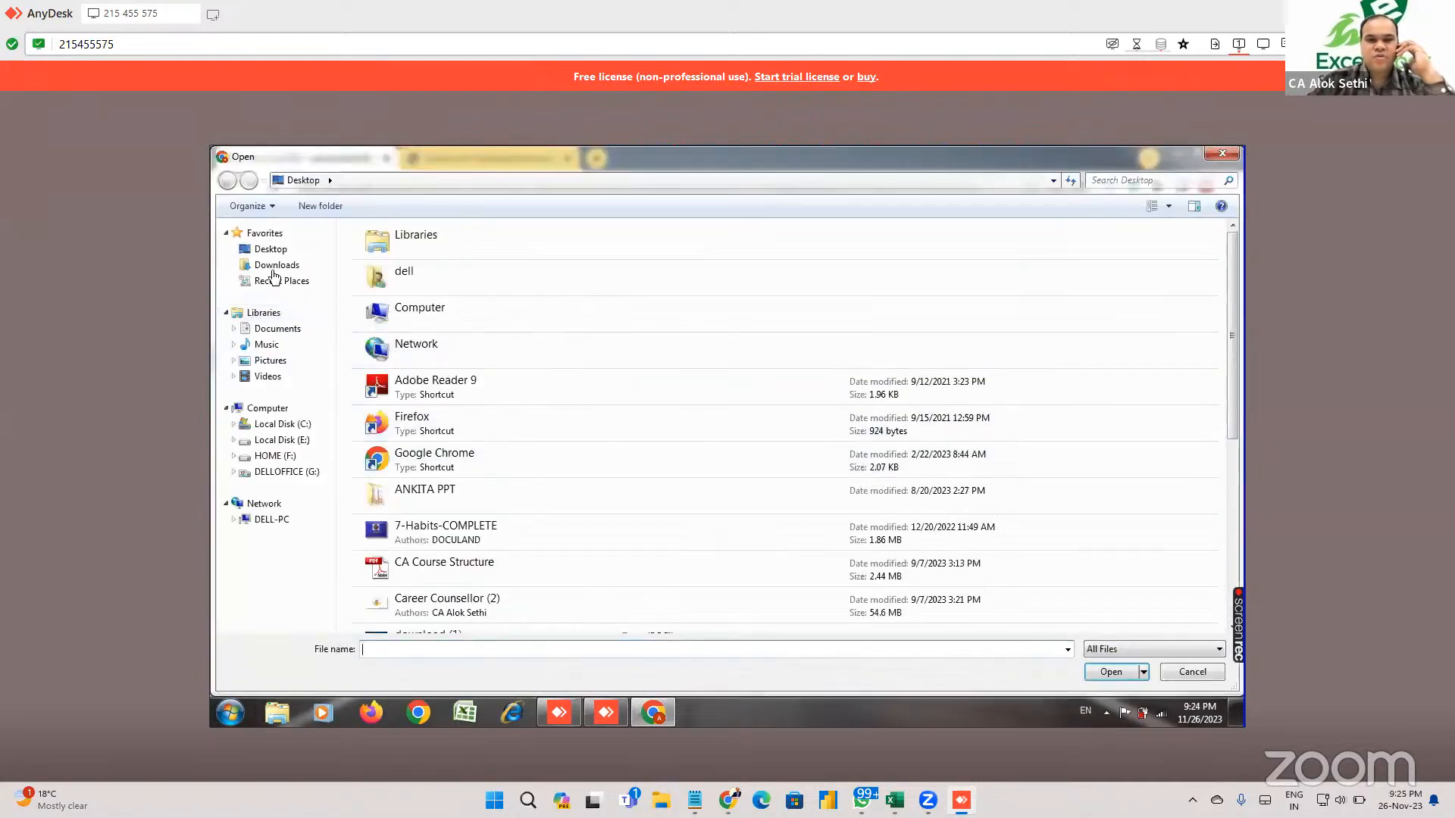
pyautogui.click(275, 267)
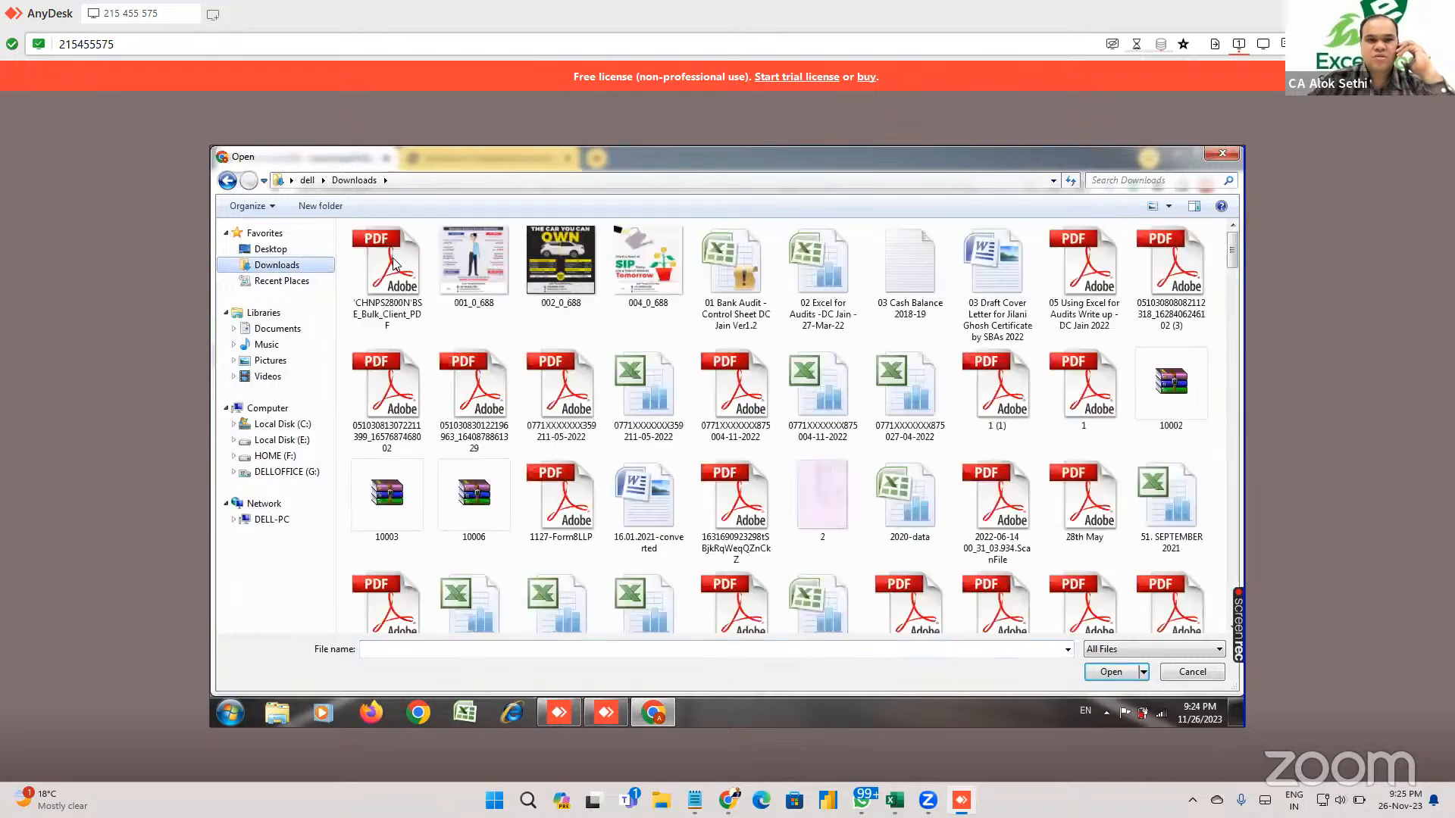
pyautogui.click(393, 263)
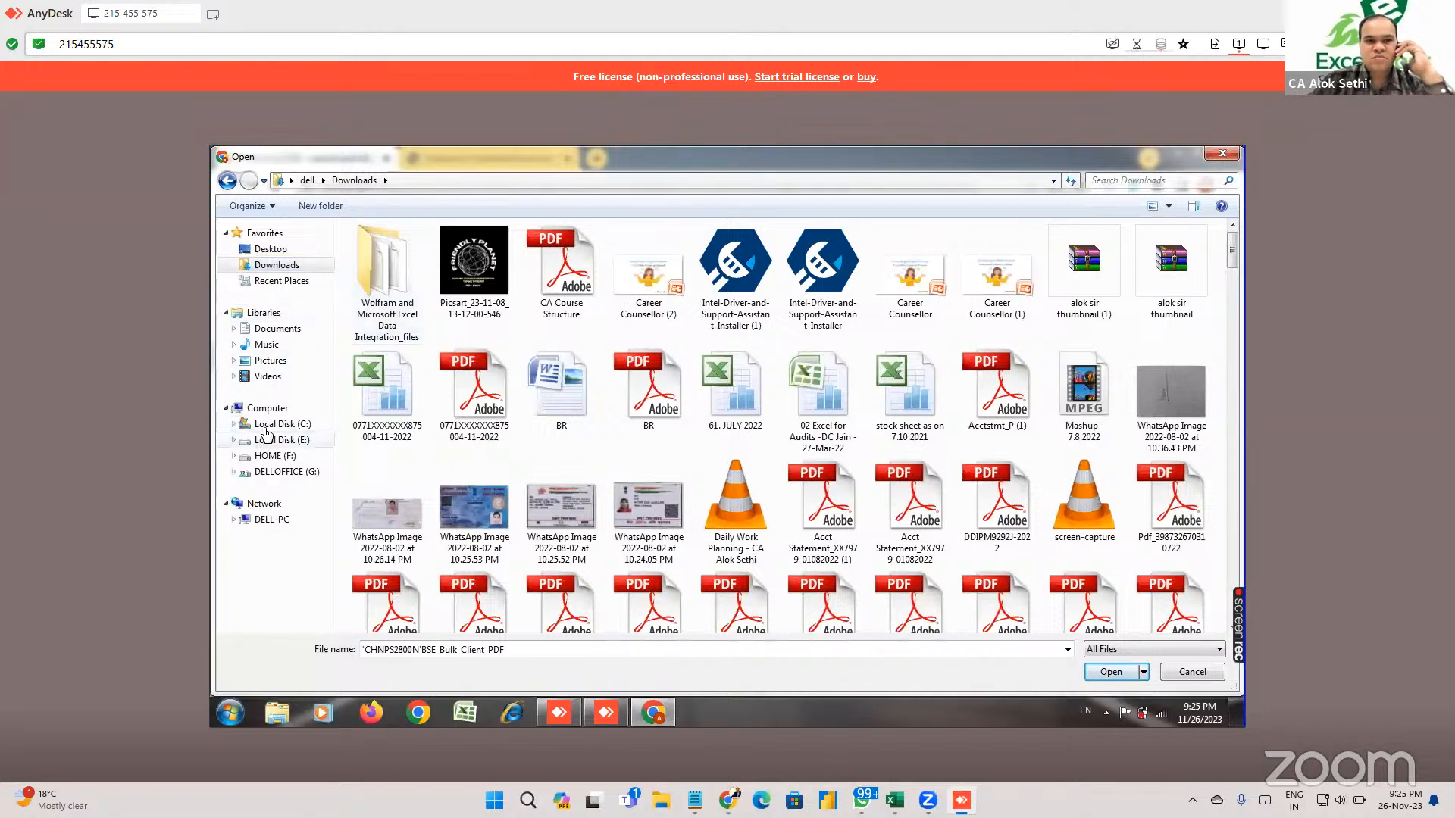
pyautogui.click(260, 251)
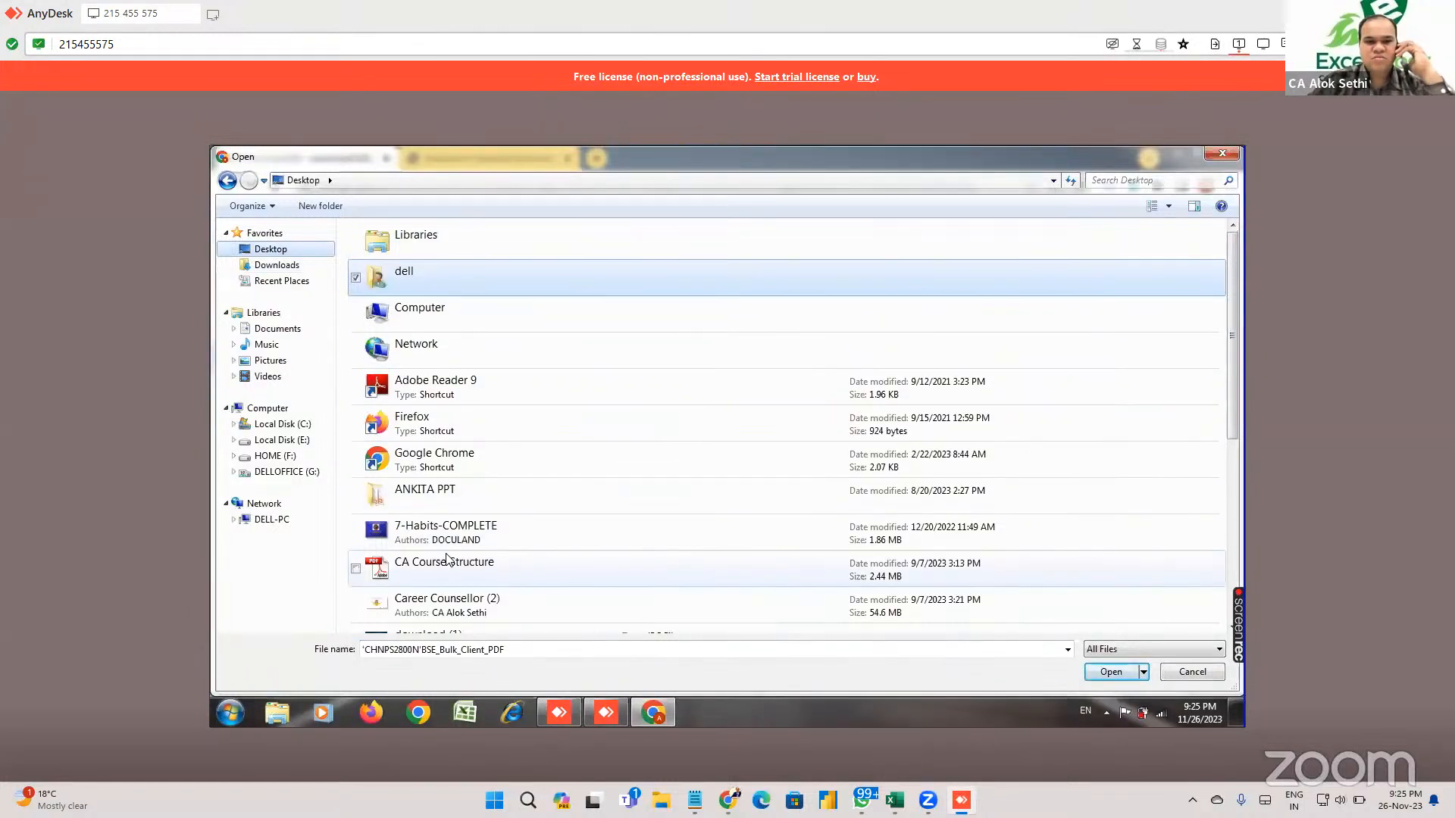
pyautogui.click(260, 330)
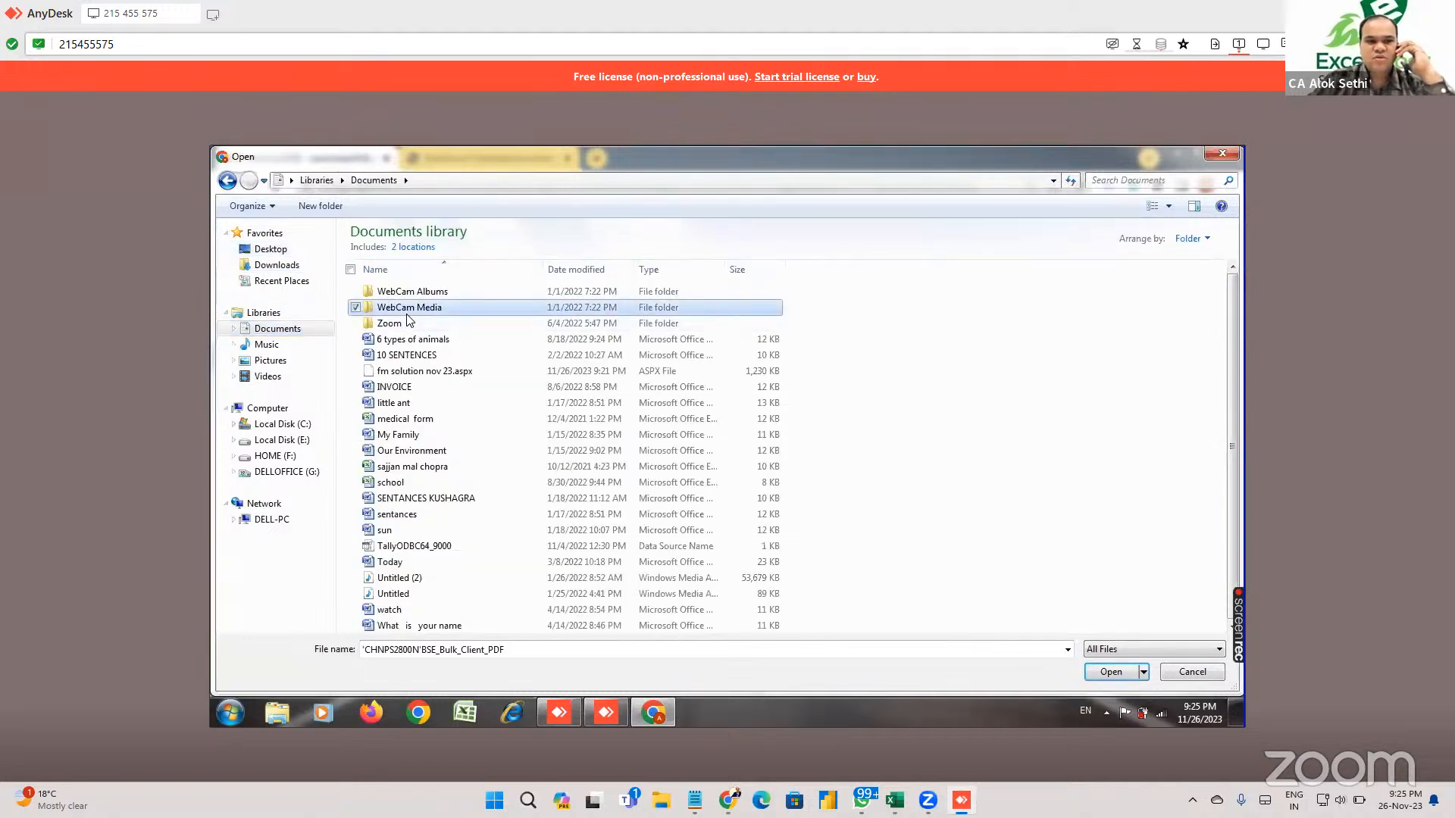
pyautogui.press('f')
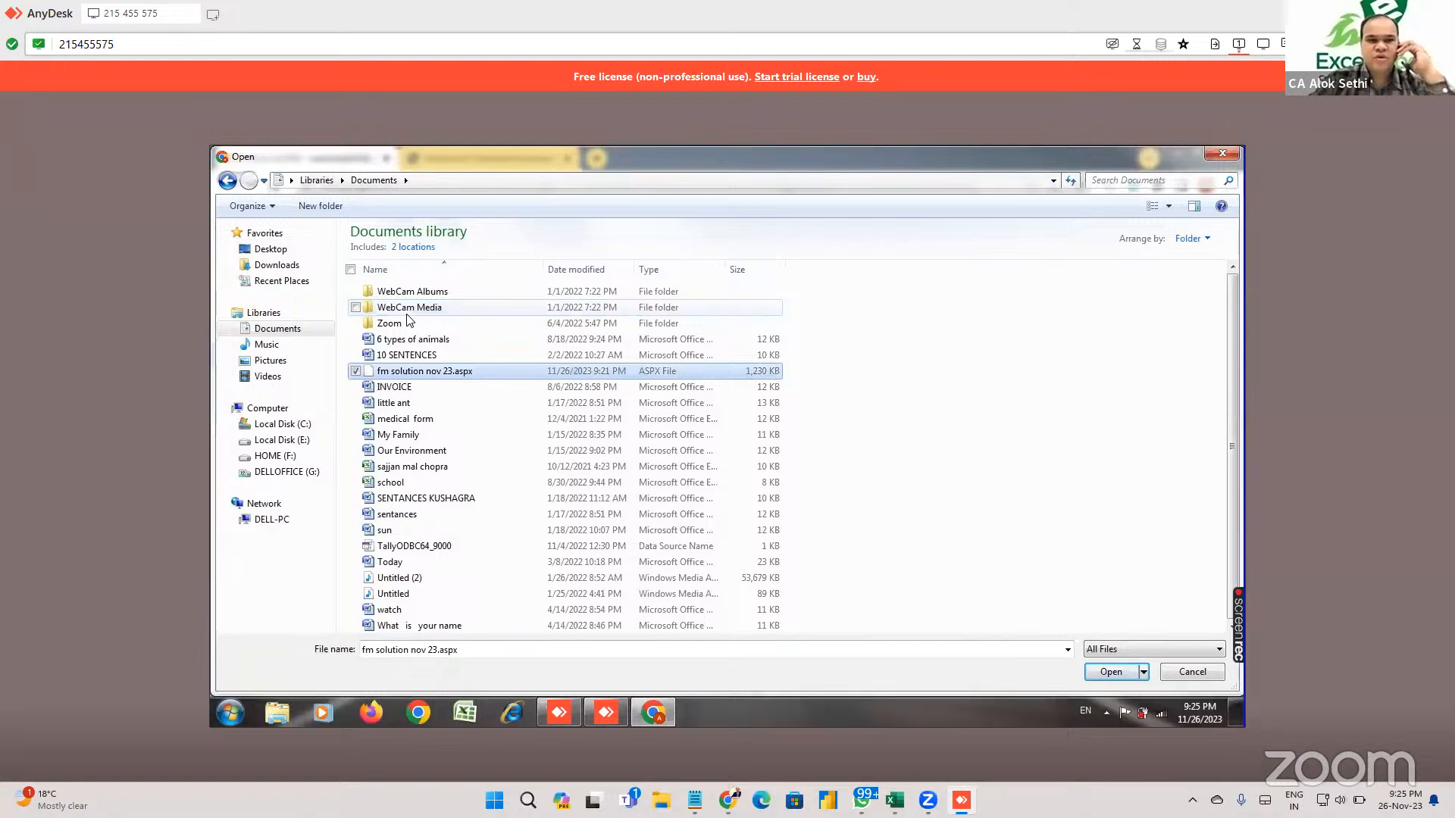
pyautogui.doubleClick(473, 375)
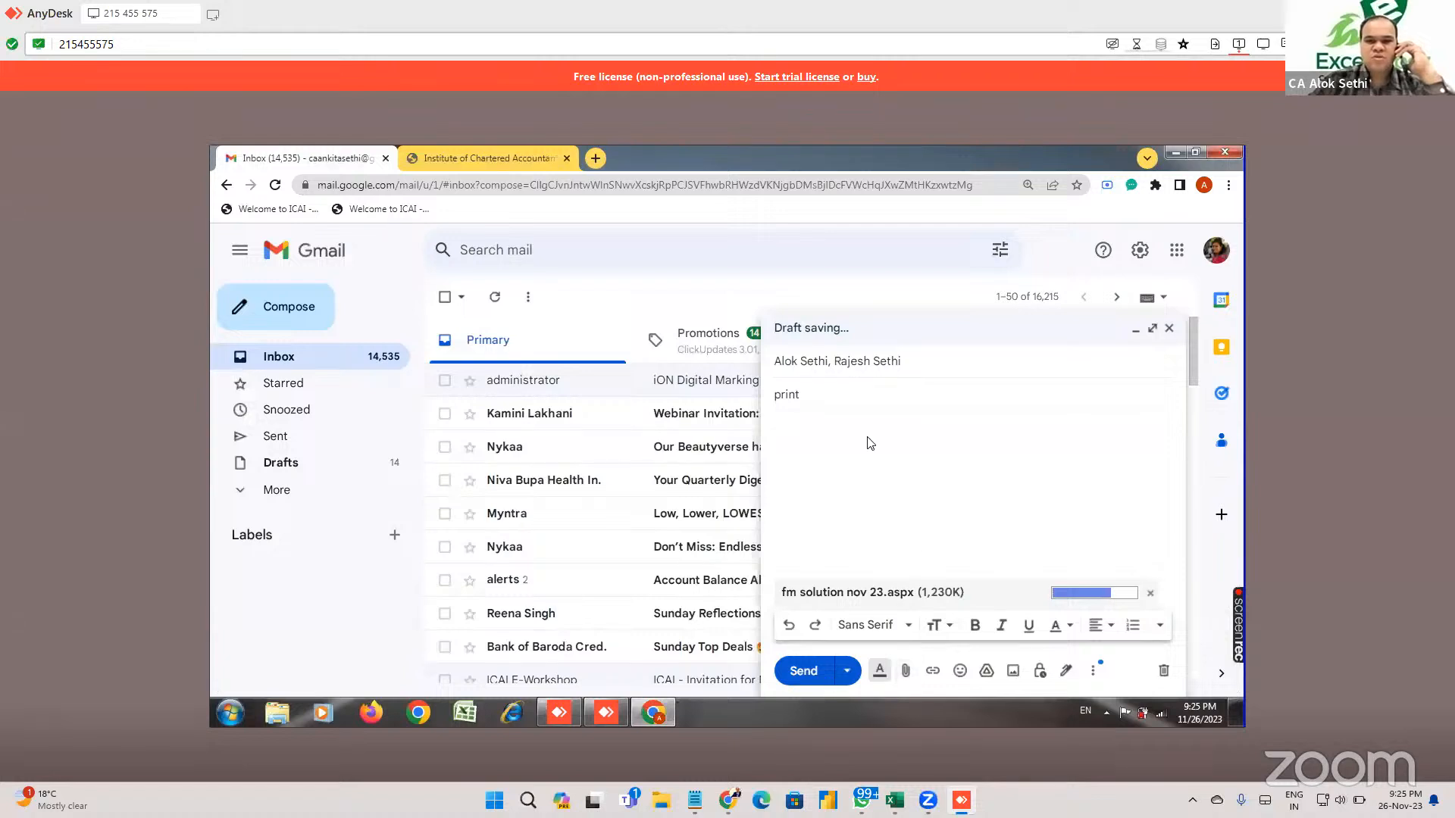
pyautogui.click(805, 671)
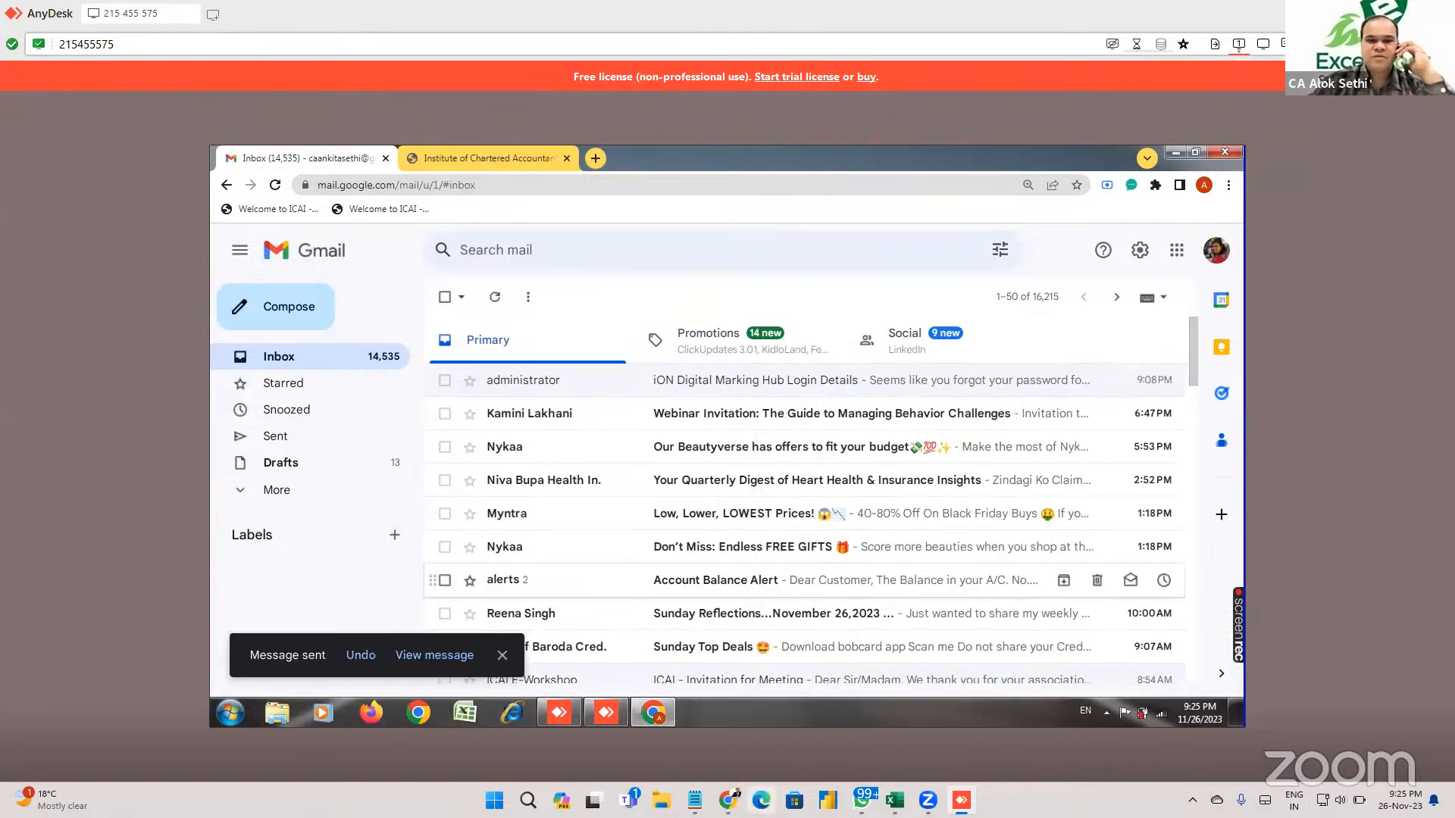
pyautogui.click(895, 801)
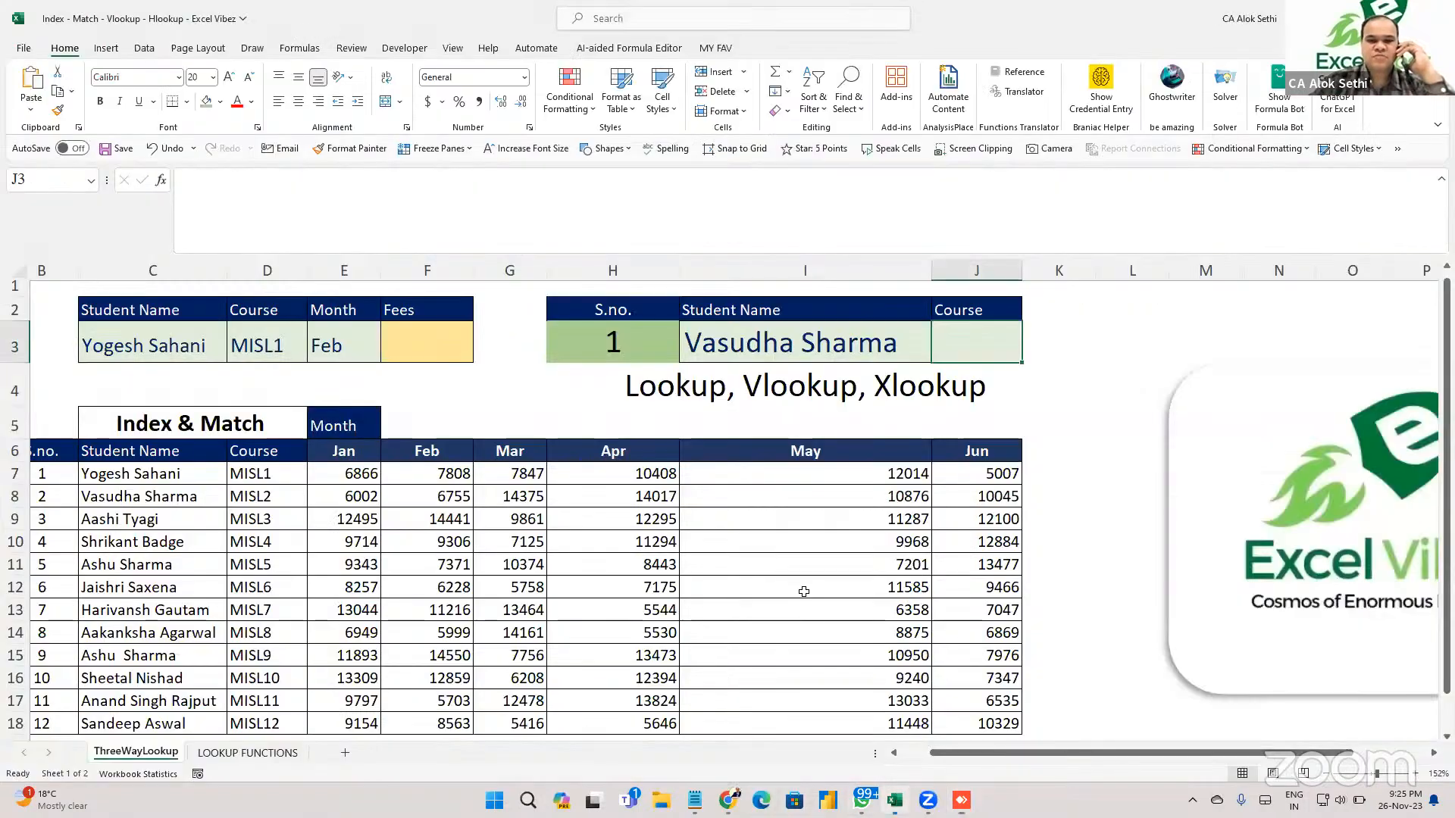
pyautogui.click(801, 581)
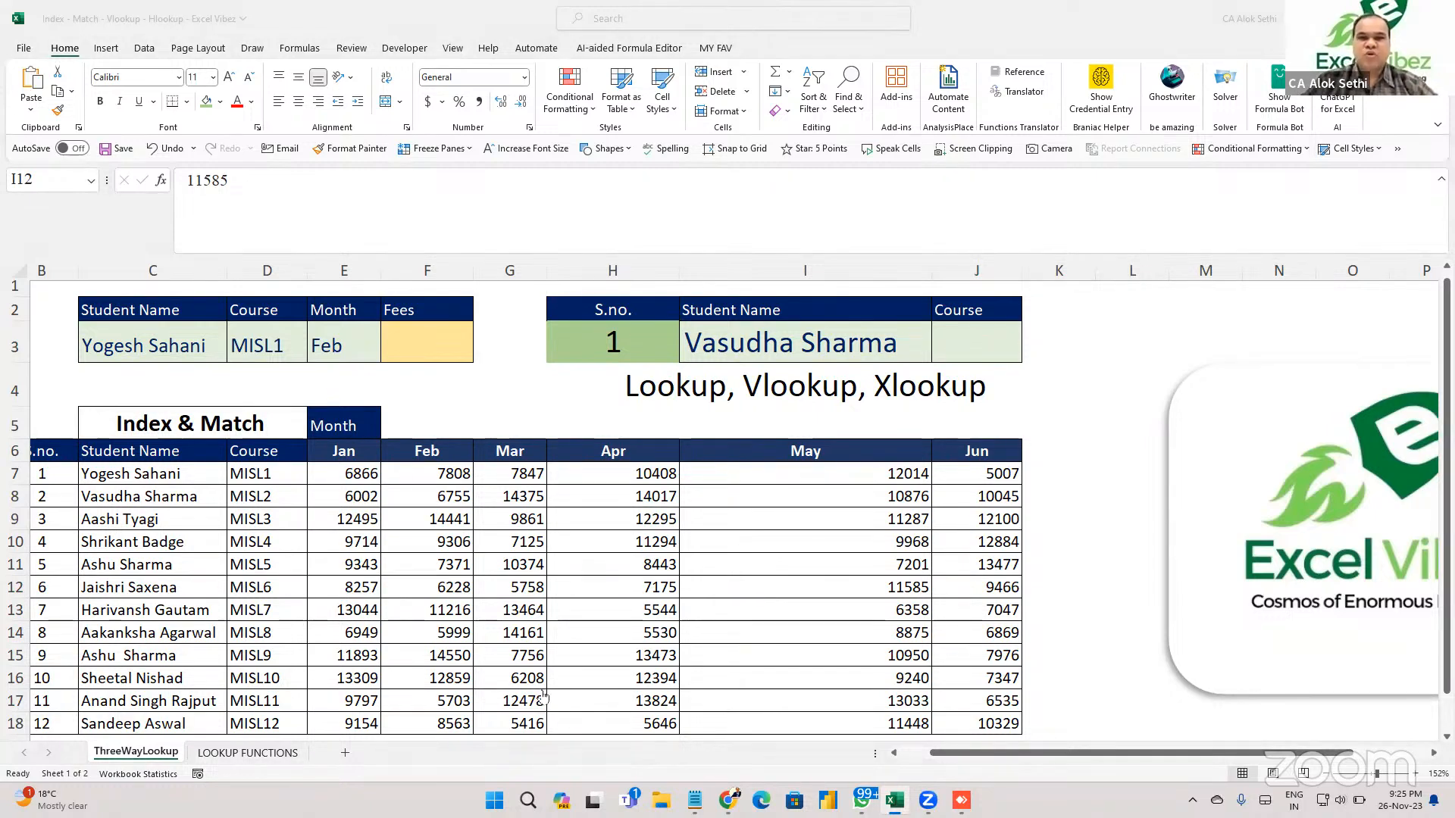
pyautogui.click(960, 334)
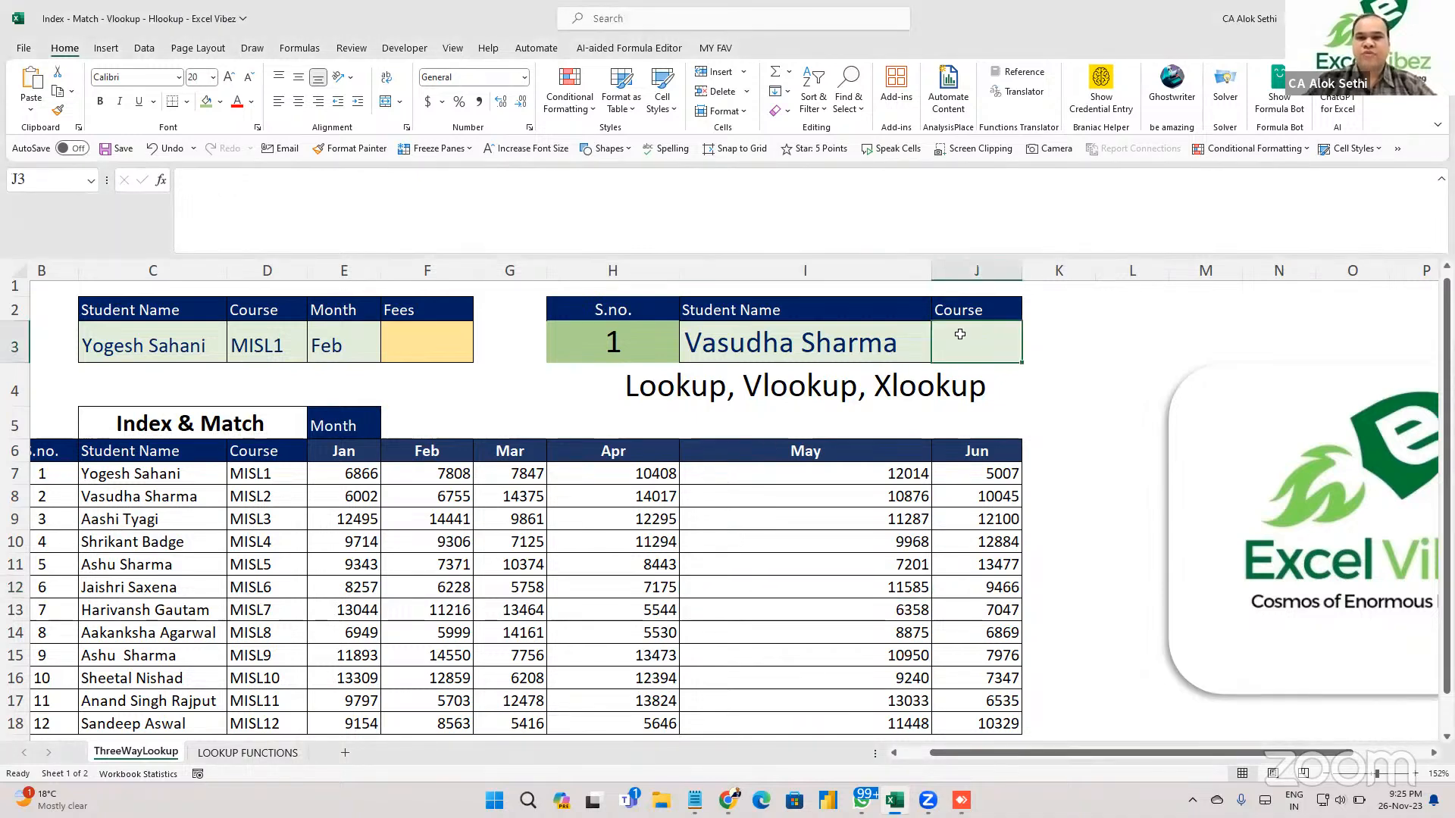
pyautogui.write('=')
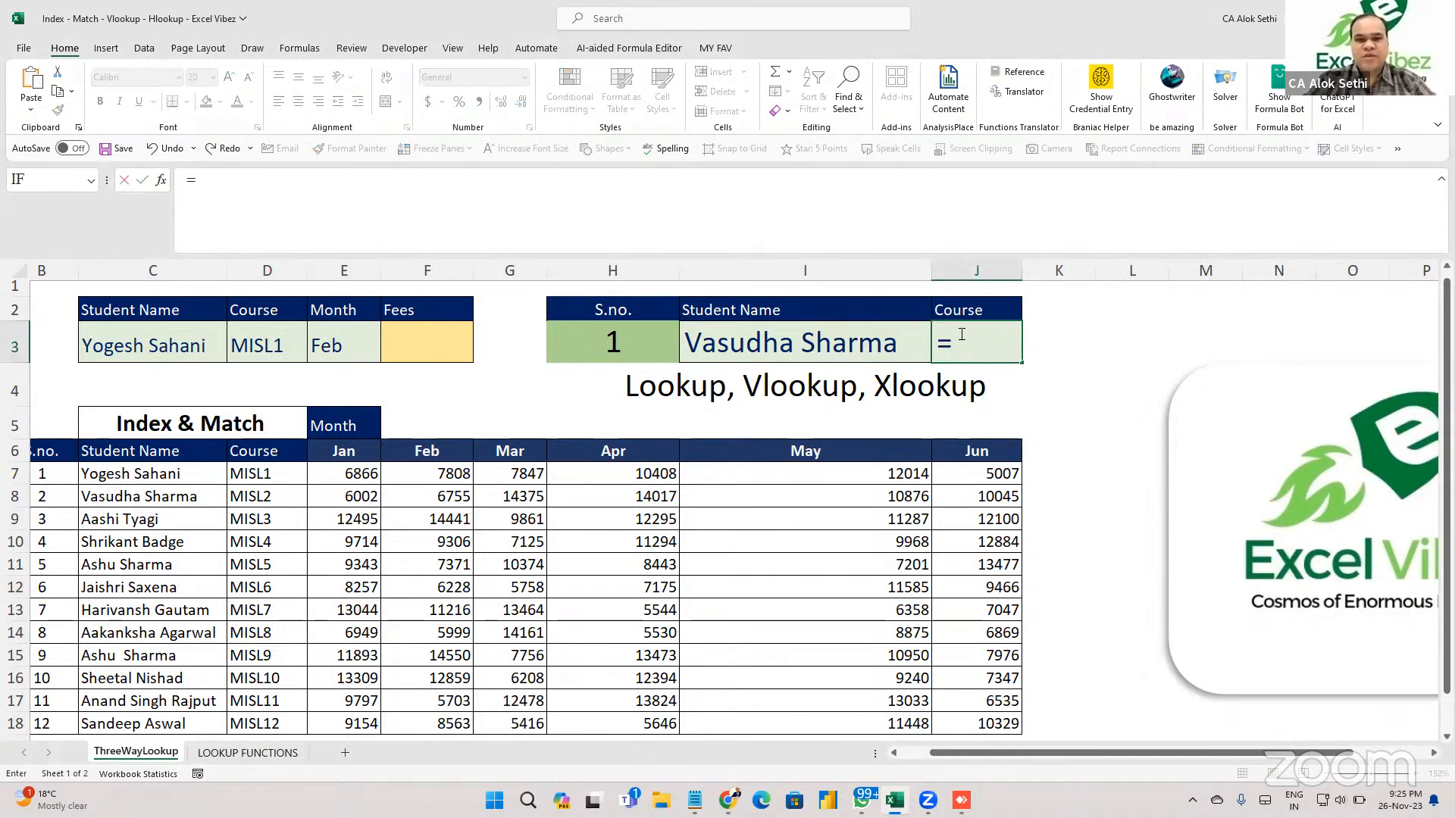
pyautogui.write('look')
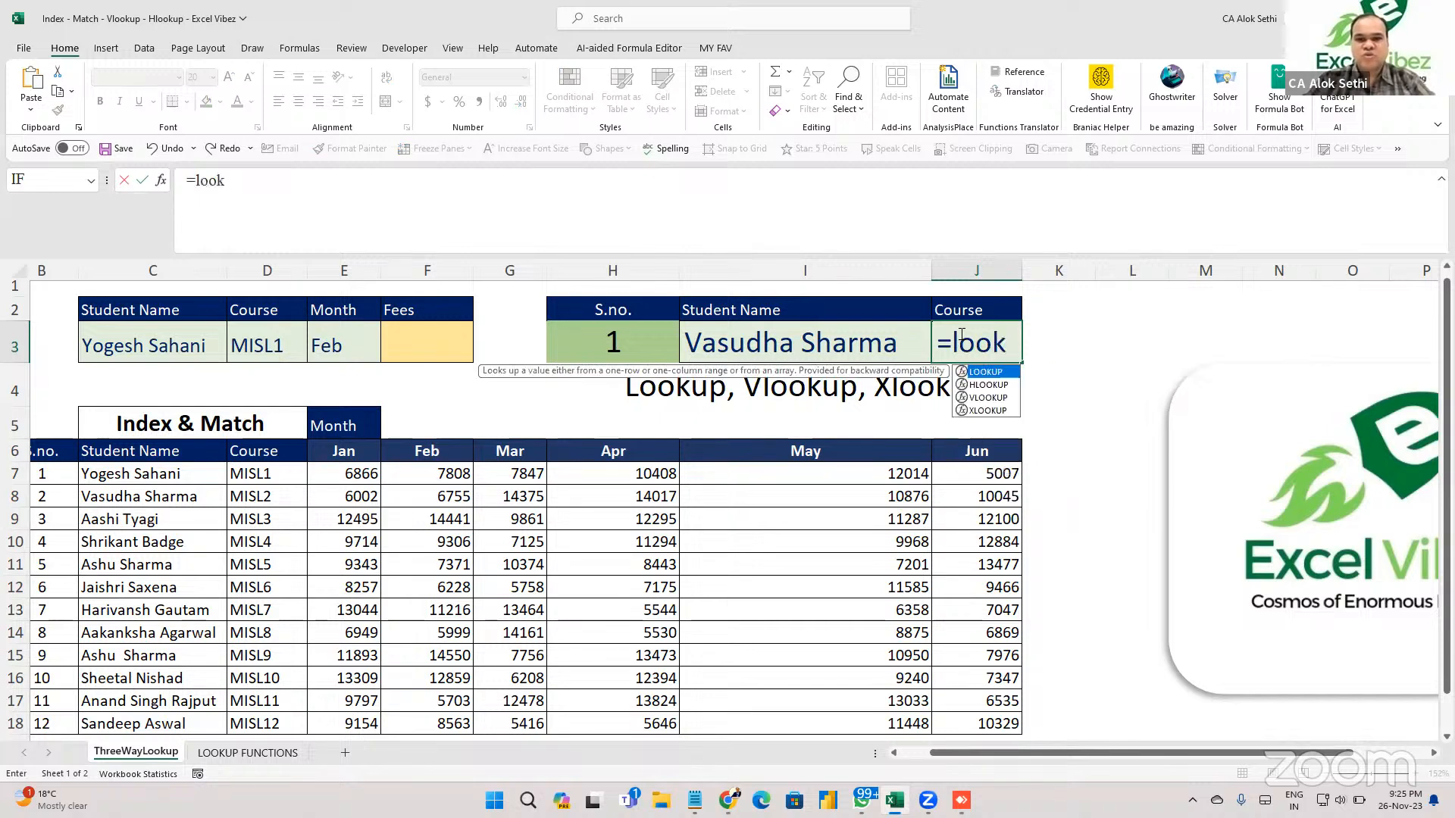
pyautogui.write('up(')
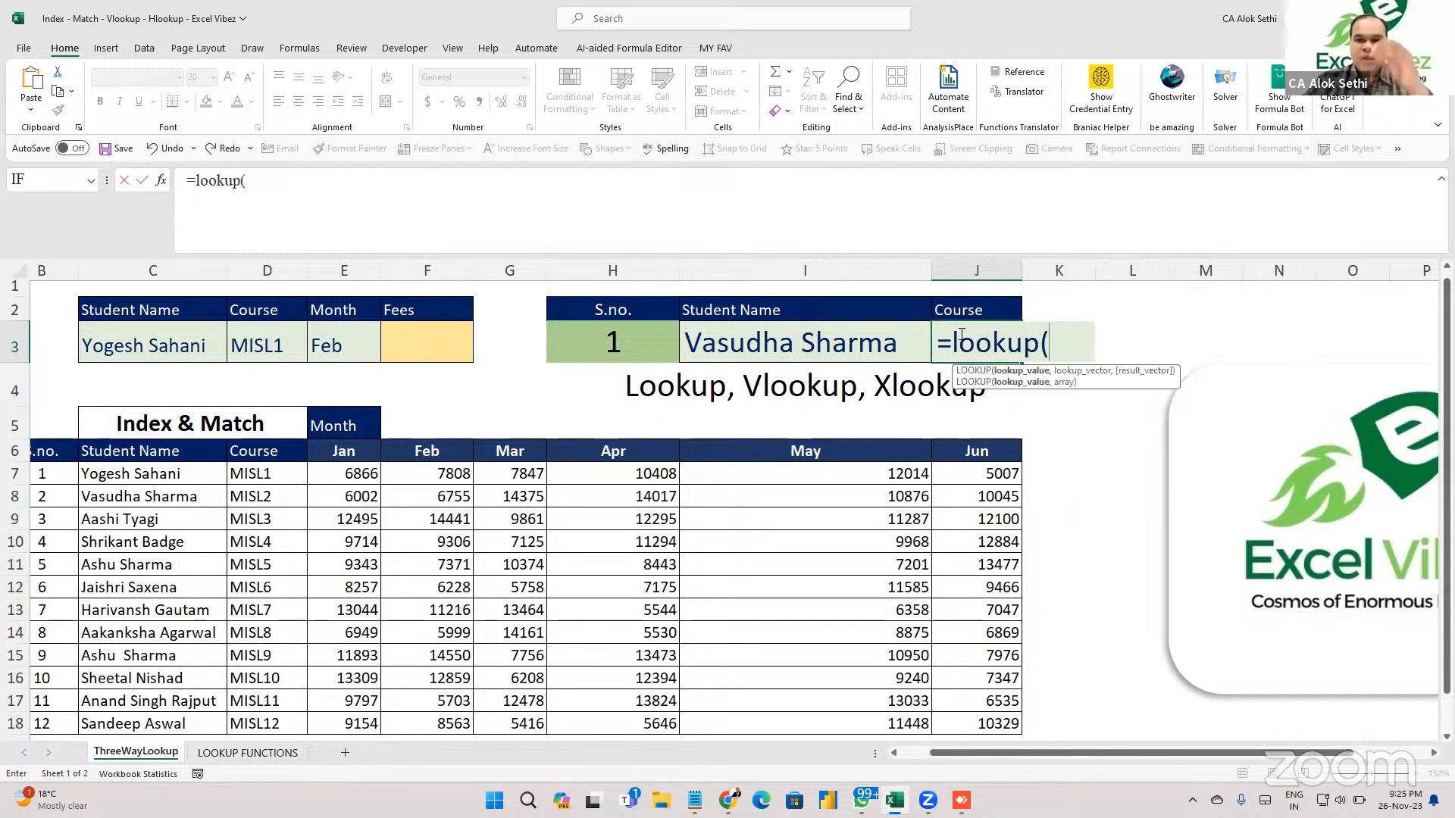
pyautogui.click(786, 345)
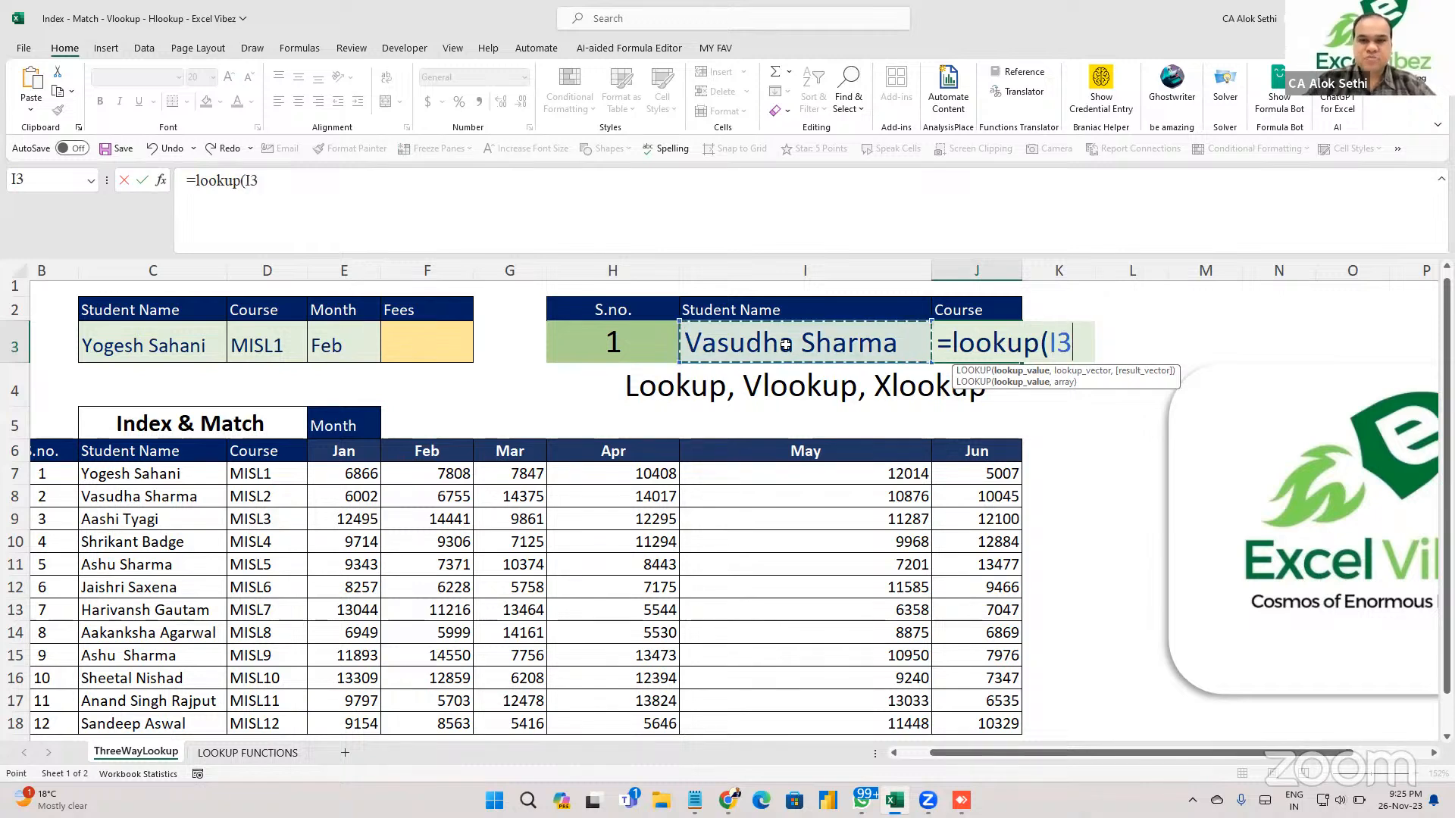
pyautogui.write(',')
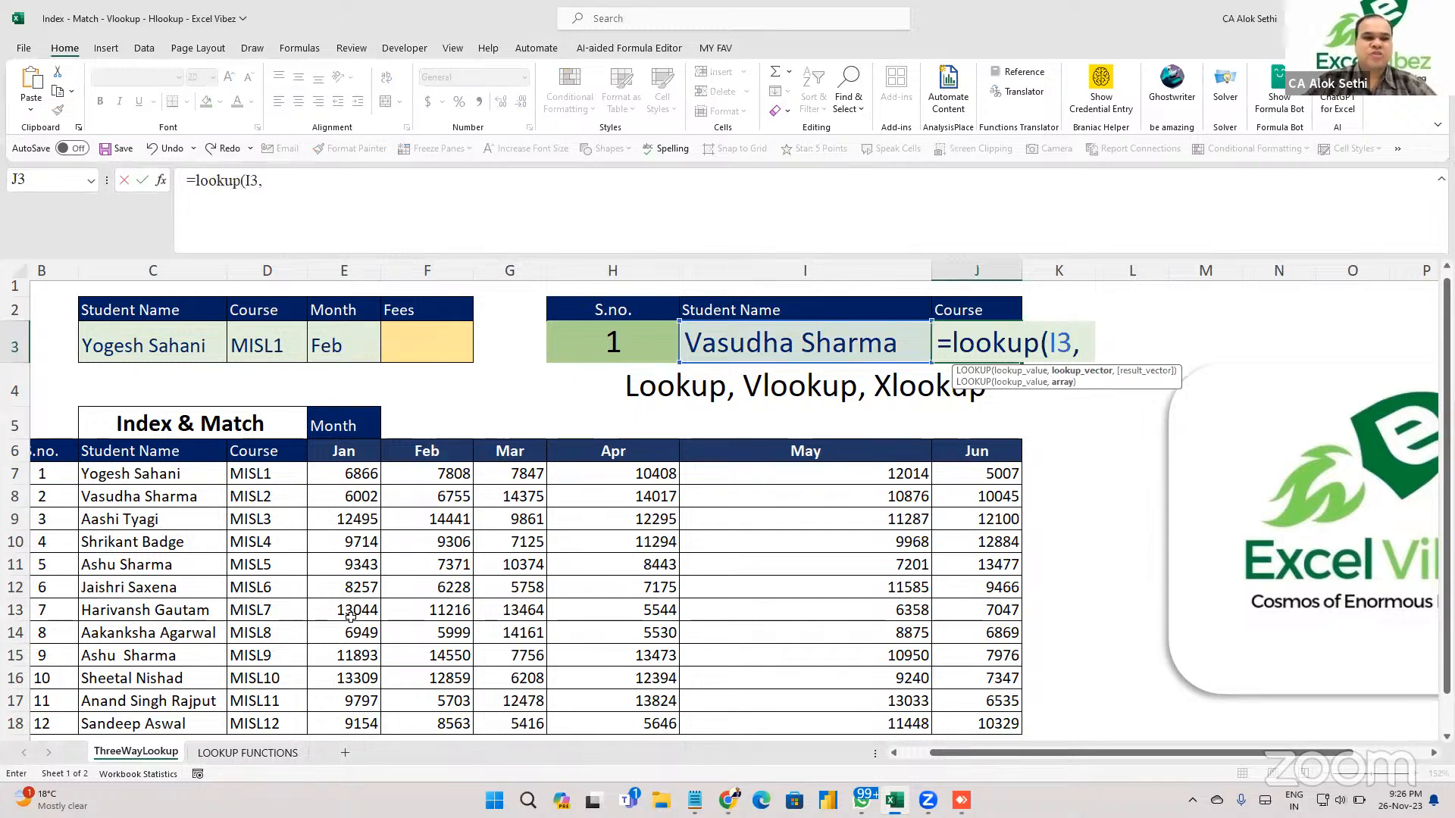
pyautogui.moveTo(151, 472); pyautogui.dragTo(150, 593)
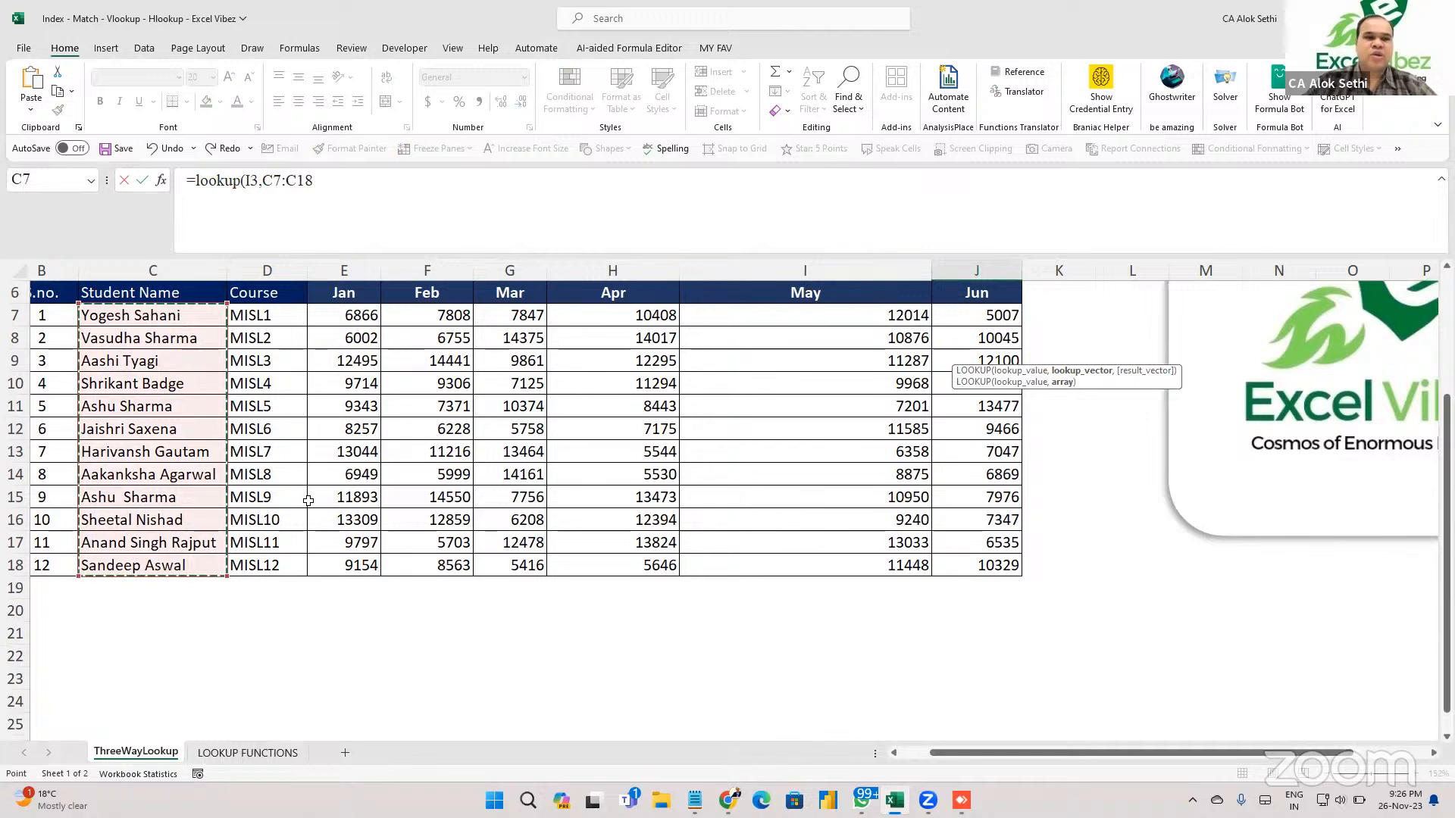
pyautogui.scroll(3, 309, 500)
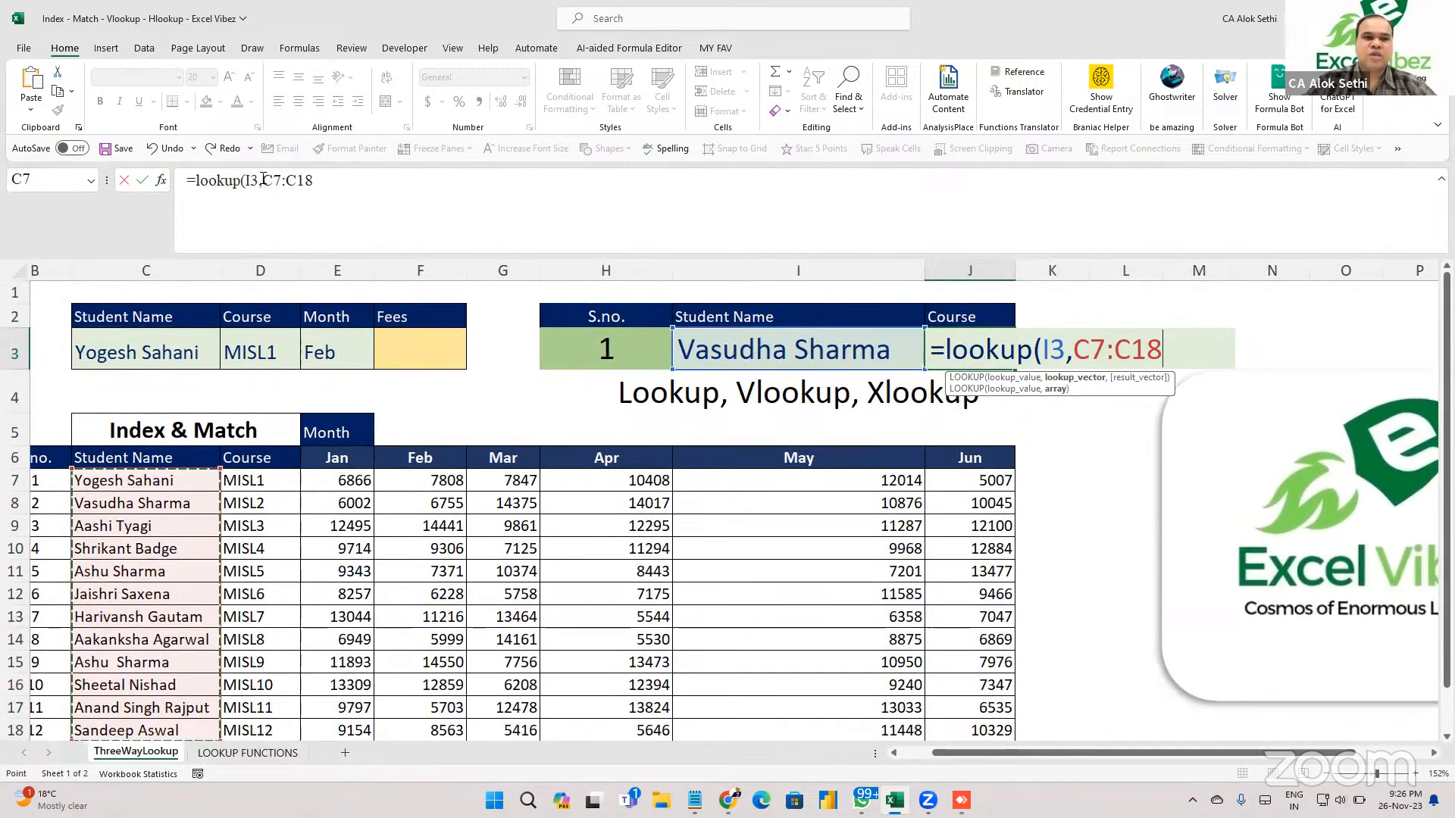
pyautogui.moveTo(262, 179); pyautogui.dragTo(325, 180)
pyautogui.press('F4')
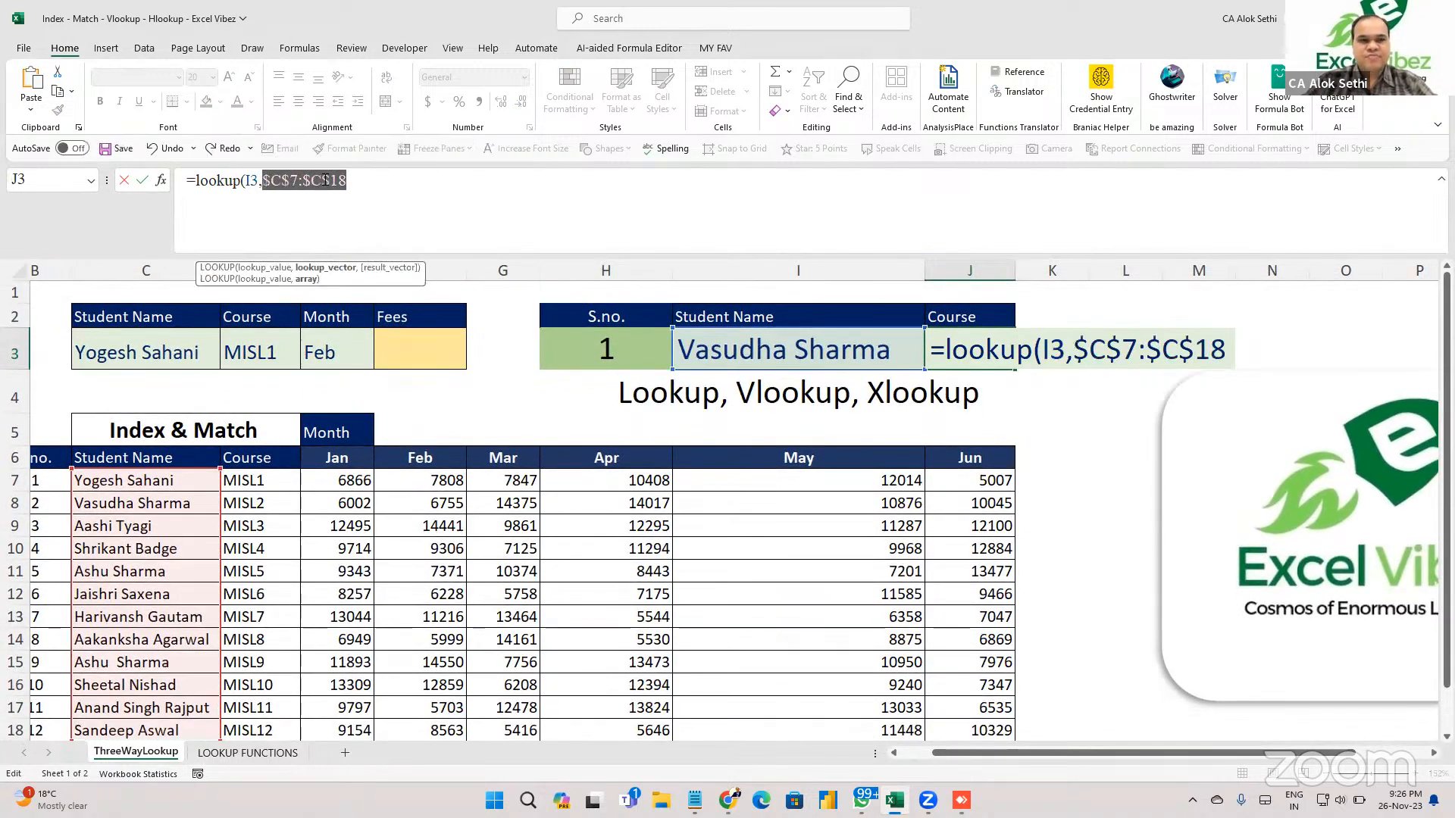
pyautogui.write(',')
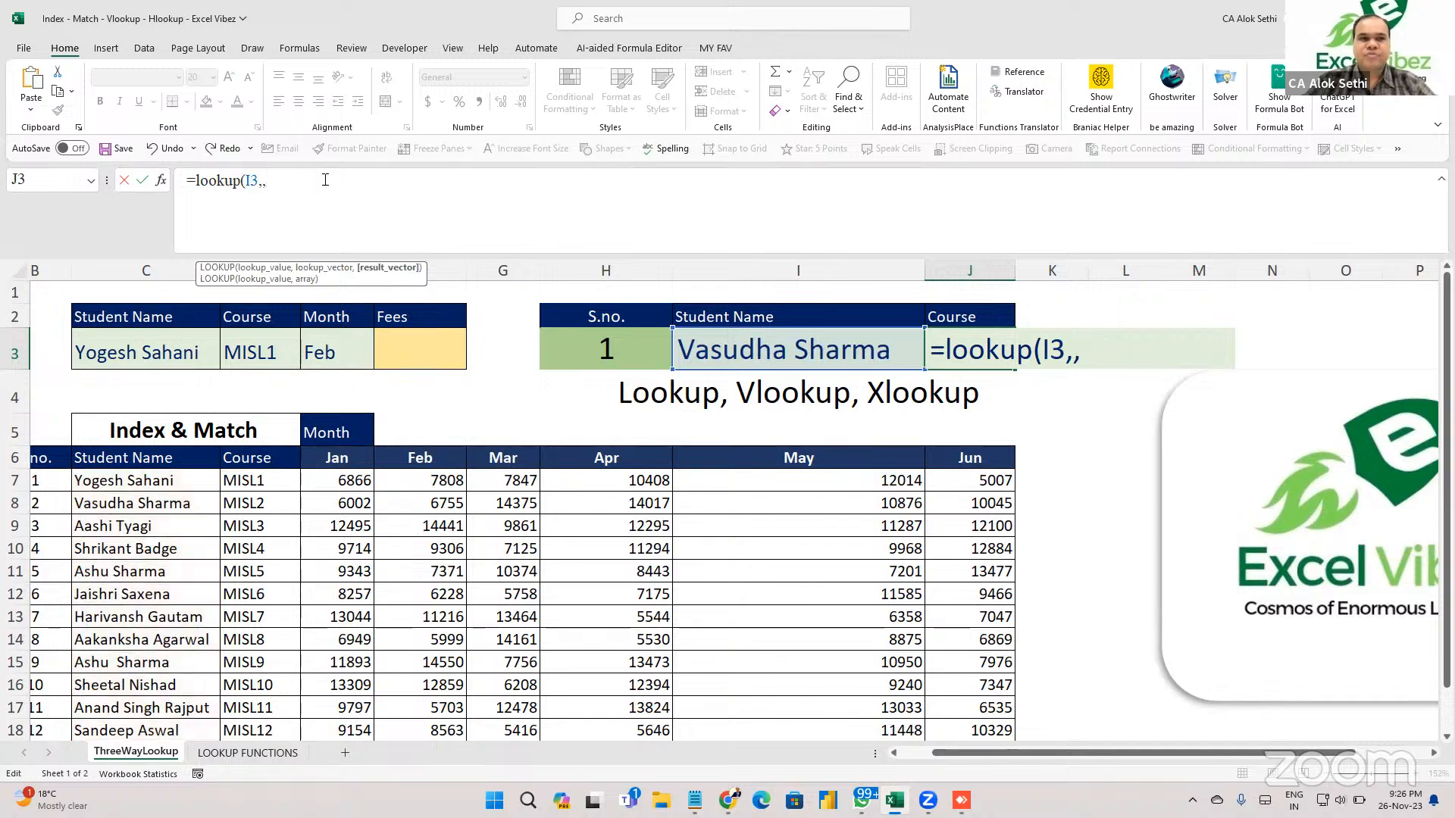
pyautogui.press('BackSpace')
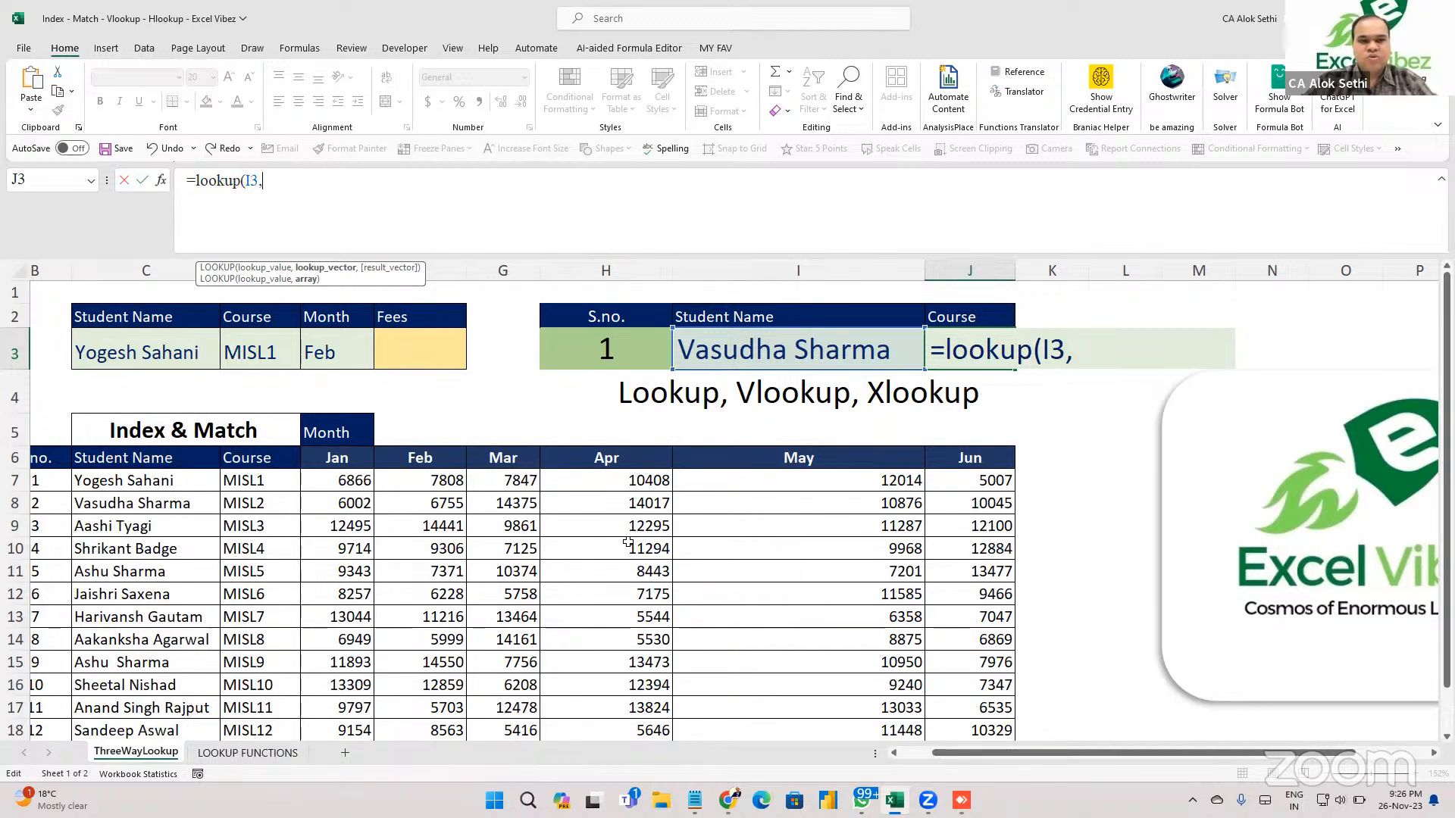
pyautogui.press('Escape')
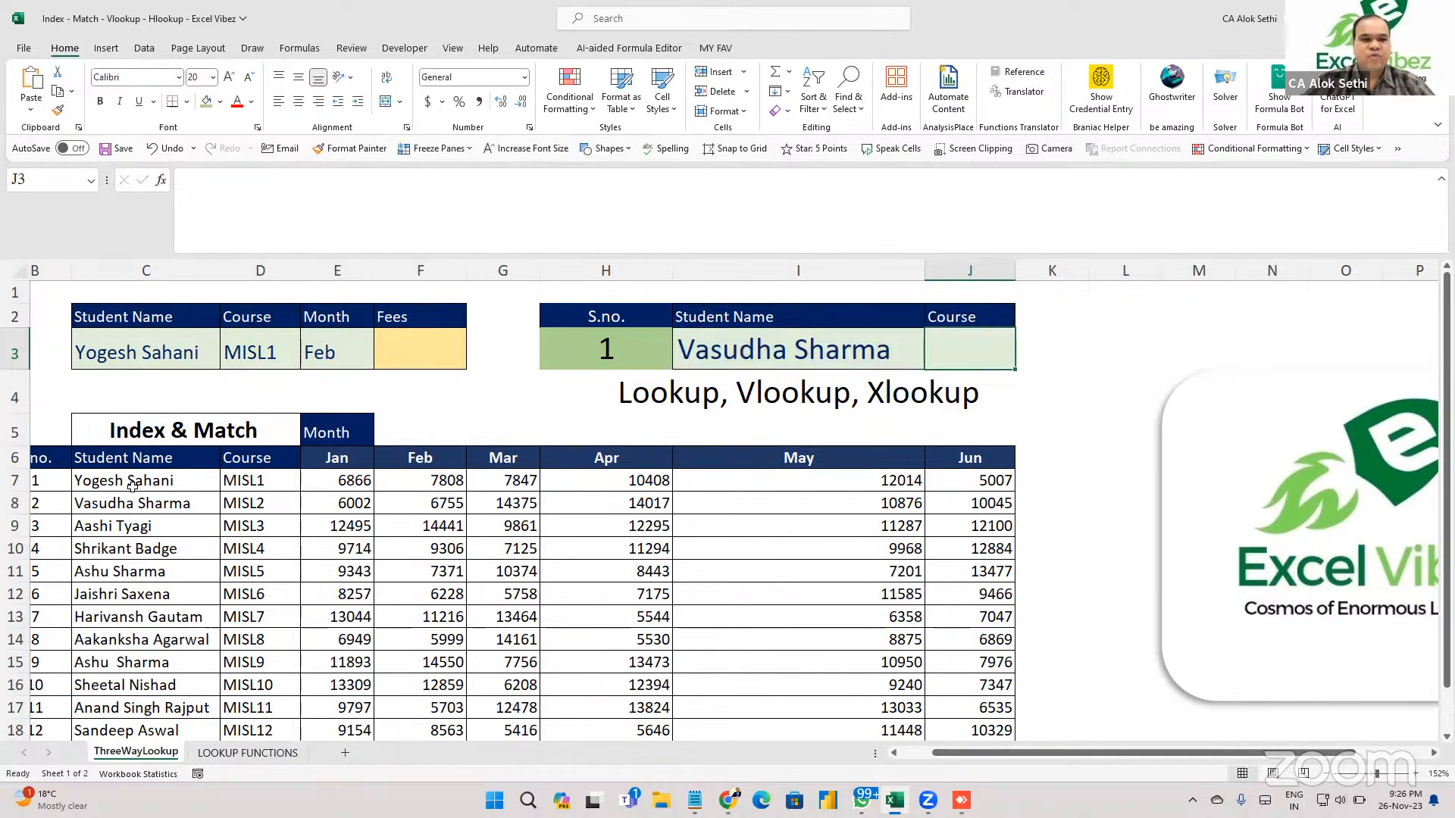
# Convert the student marks grid B6:J18 into a table (Table2).
pyautogui.click(134, 487)
pyautogui.click(42, 464)
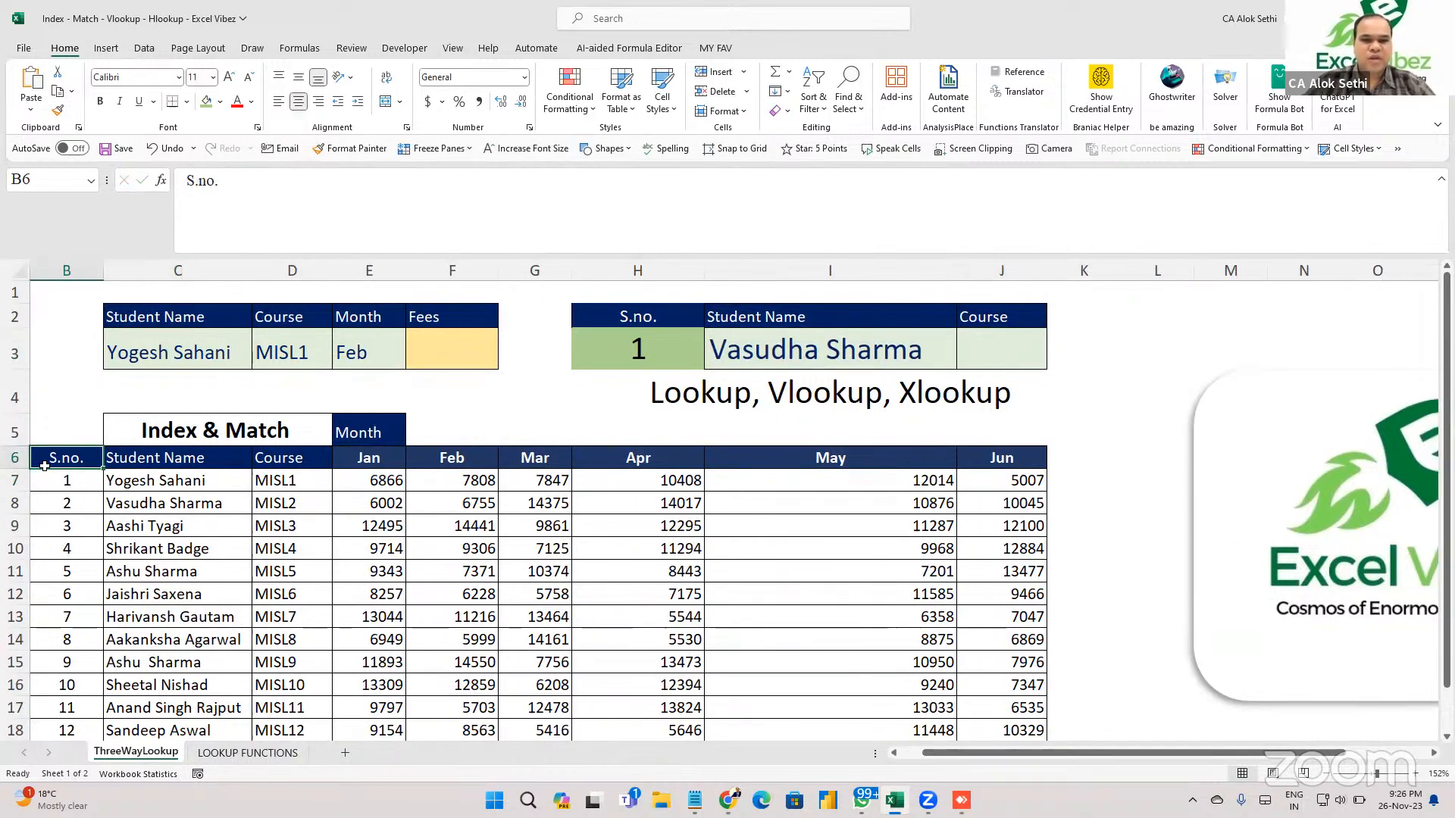
pyautogui.hotkey('ctrl', 'shift', 'Down')
pyautogui.hotkey('ctrl', 'shift', 'Right')
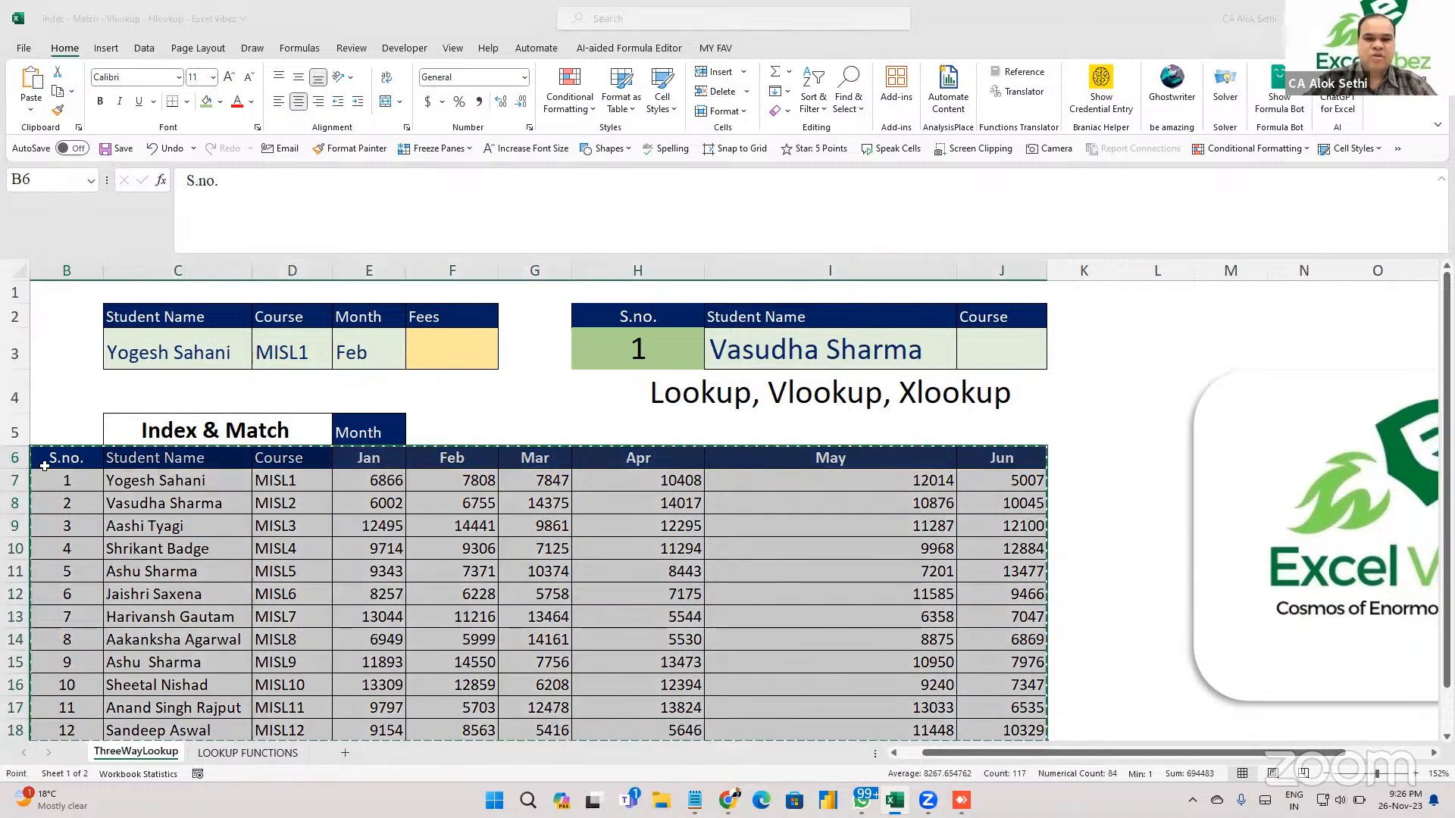
pyautogui.hotkey('ctrl', 't')
pyautogui.press('Return')
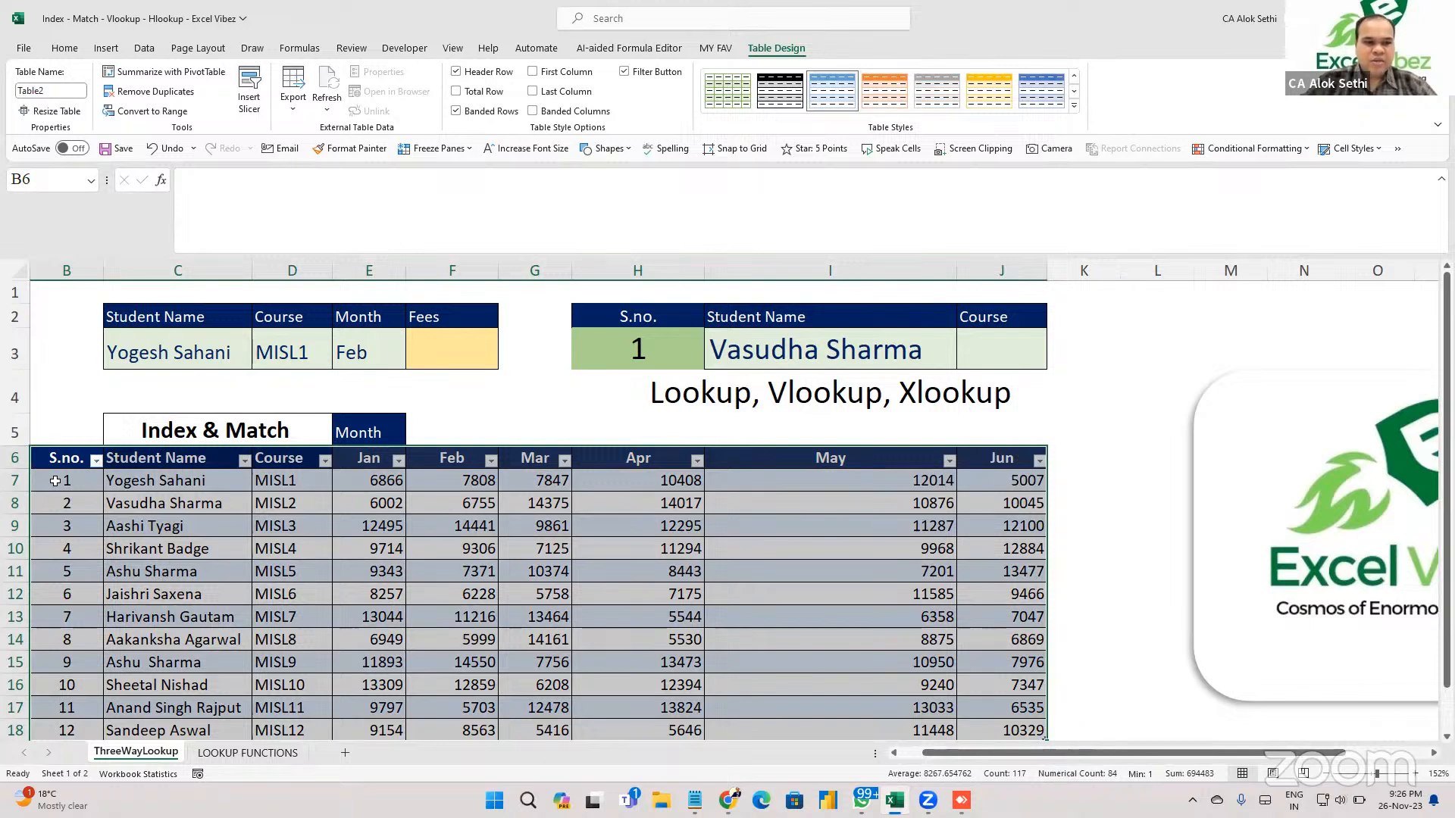
pyautogui.click(55, 481)
pyautogui.hotkey('ctrl', 'shift', 'Down')
pyautogui.hotkey('ctrl', 'shift', 'Right')
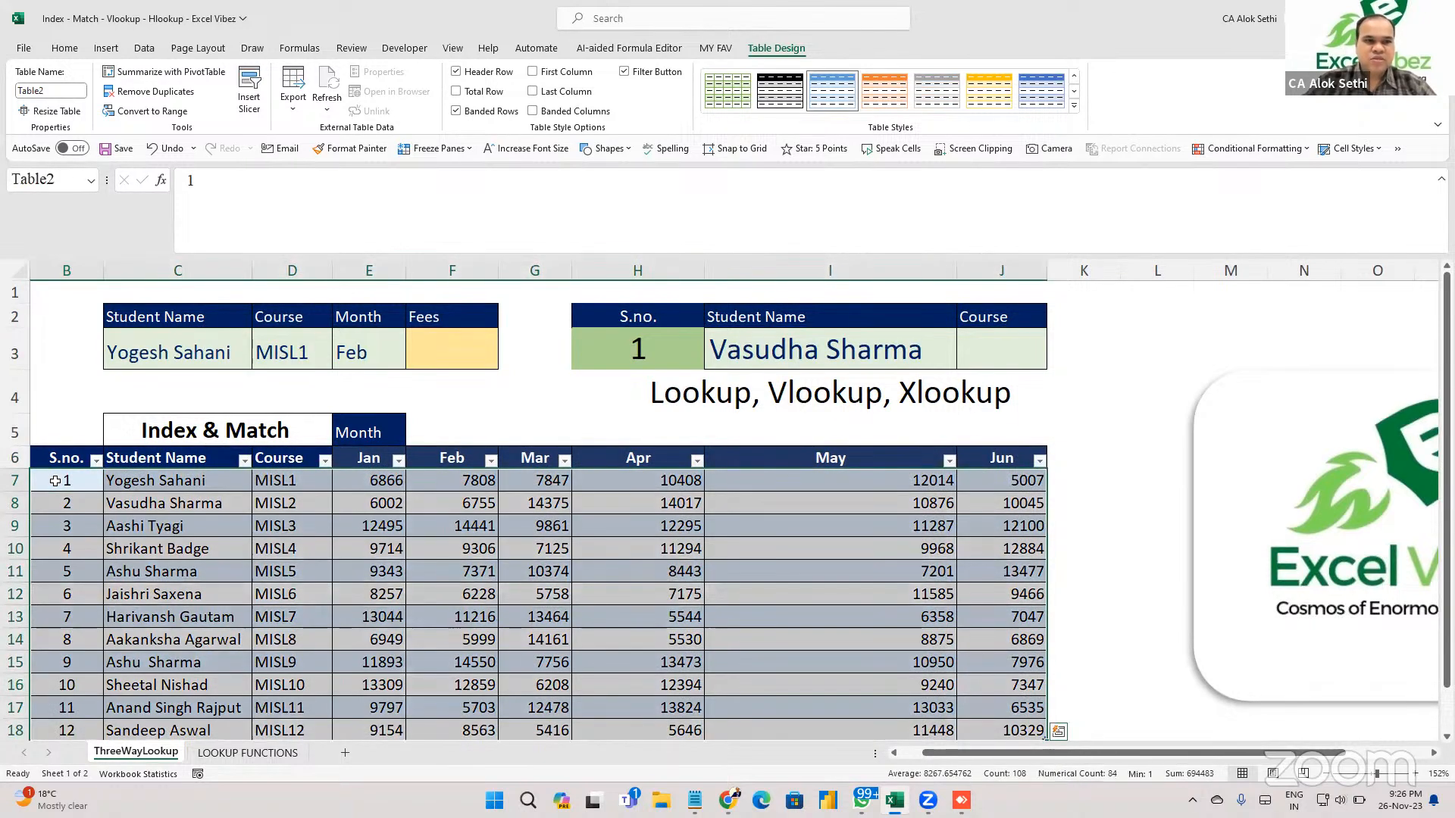
# Enter =LOOKUP(I3,Table2[Student Name],Table2[Course]) in J3, returning MISL12.
pyautogui.click(981, 354)
pyautogui.write('=')
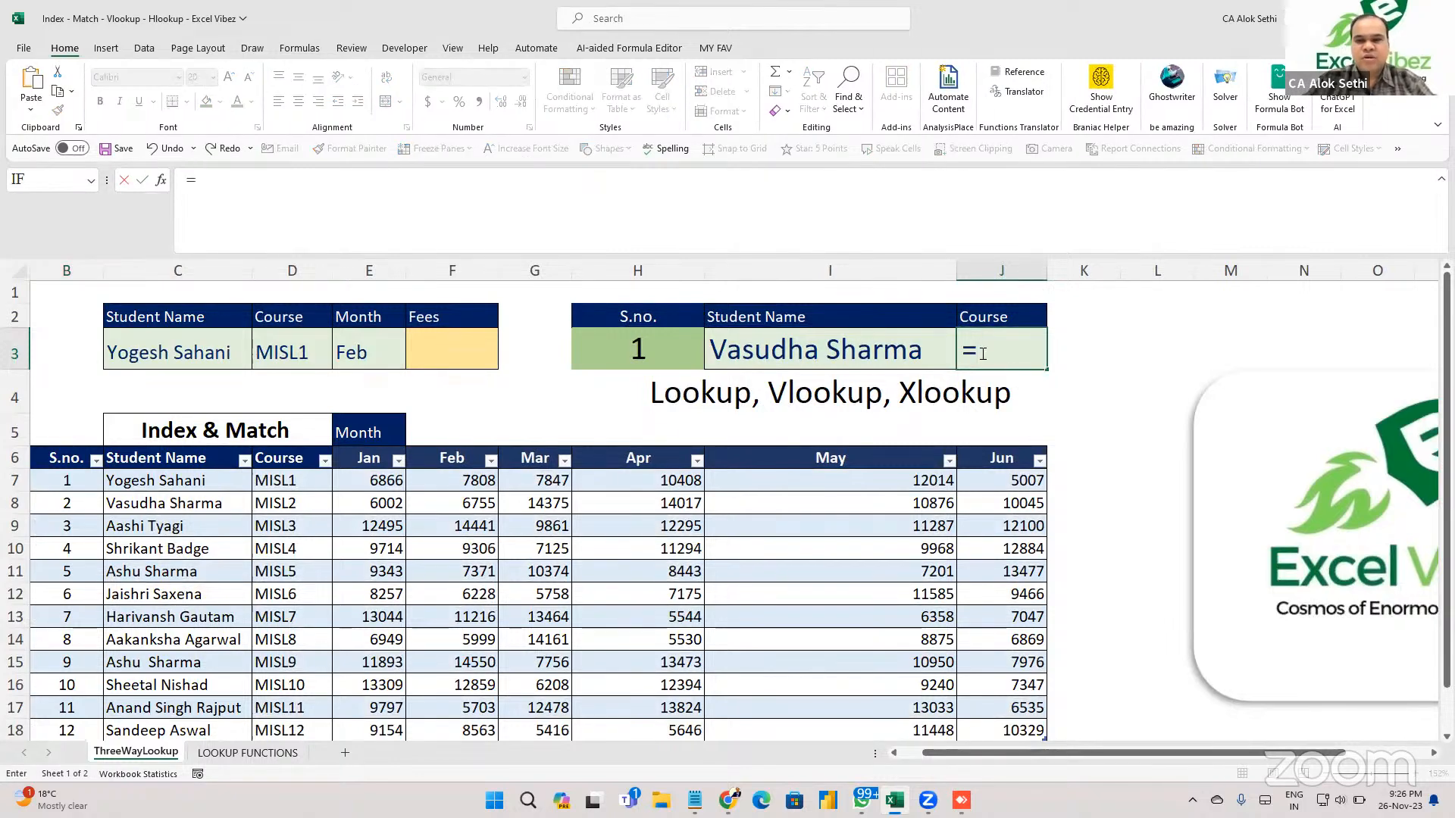
pyautogui.write('lookup(')
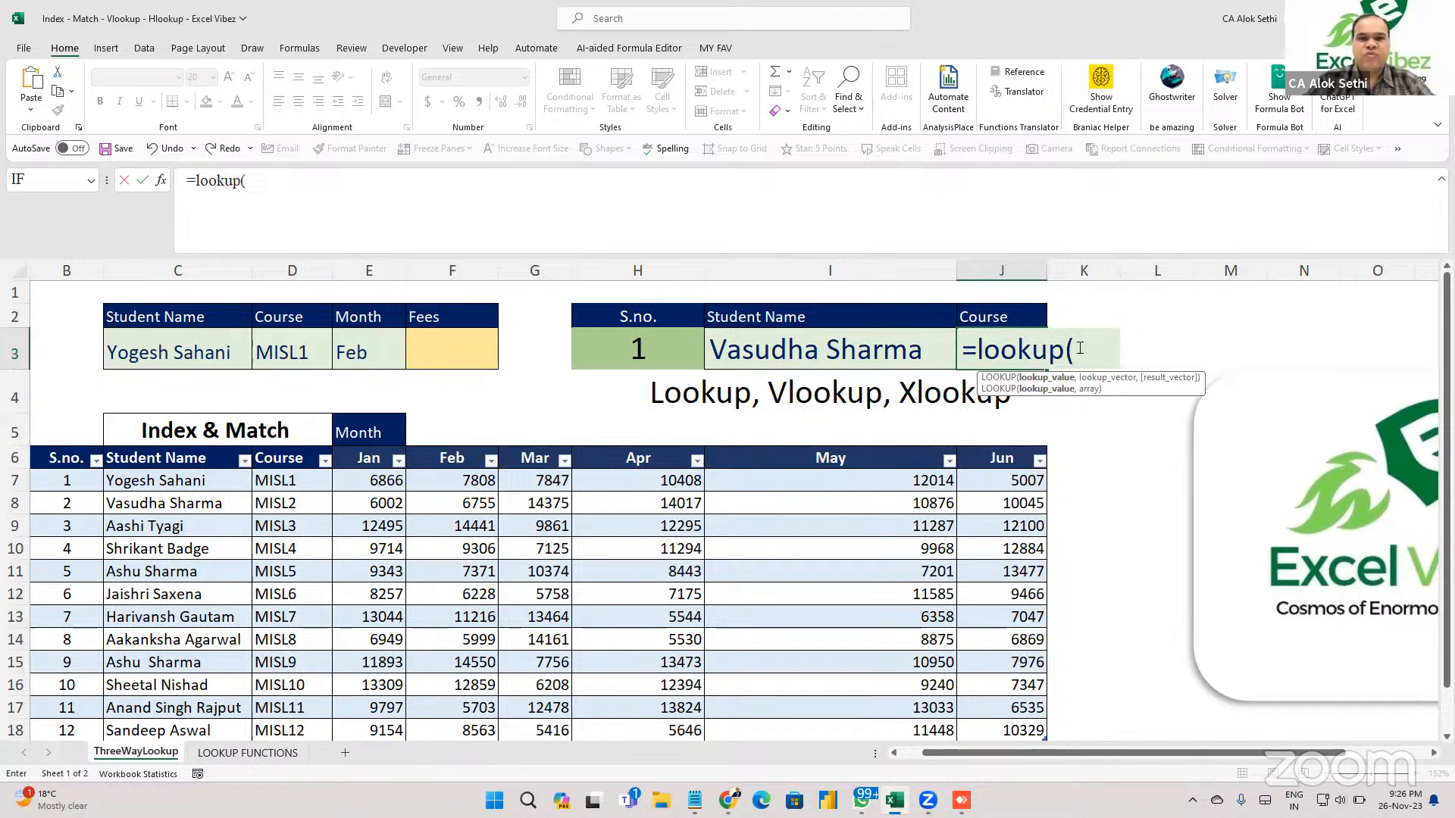
pyautogui.write('i3,')
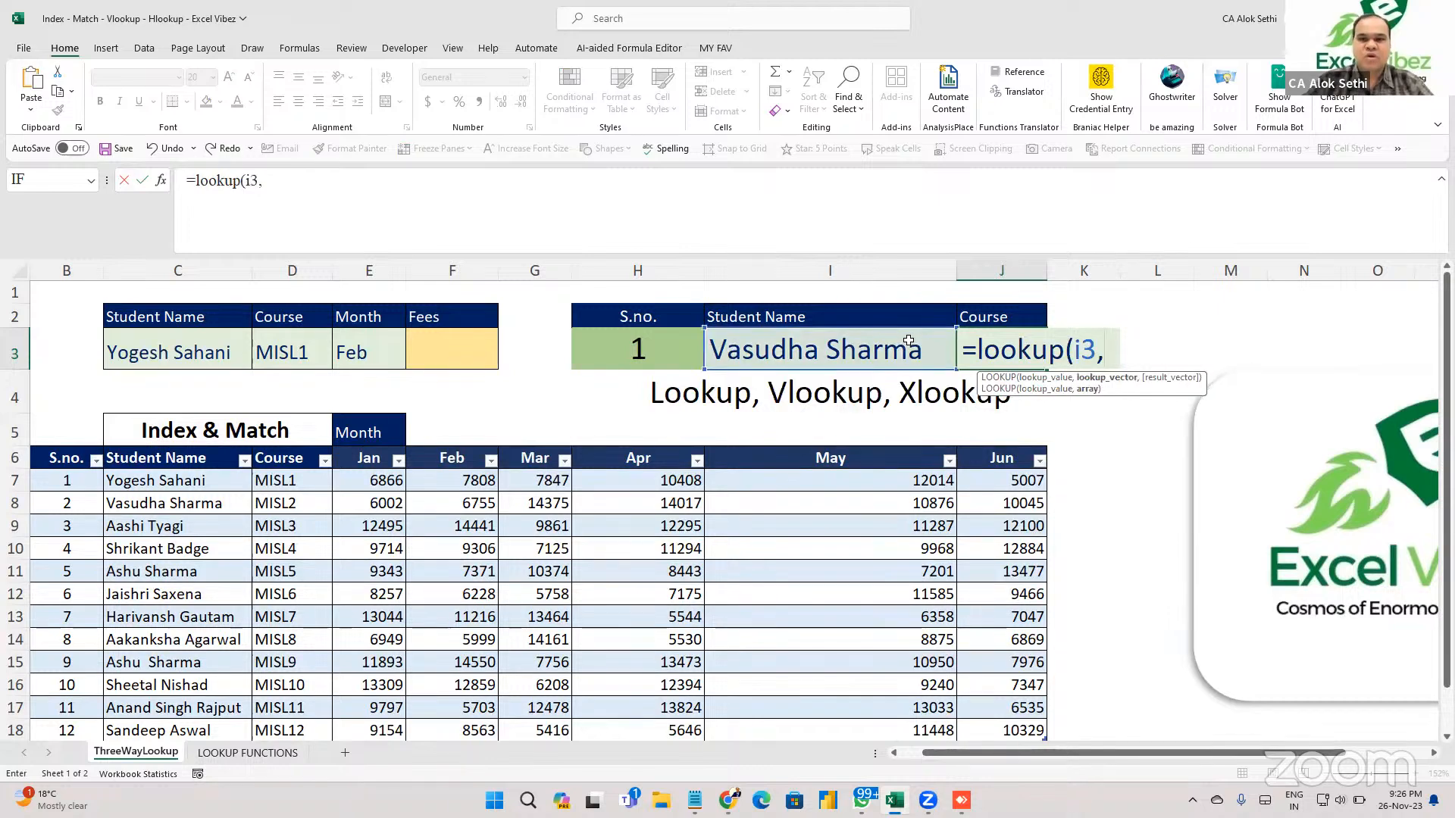
pyautogui.write('table2')
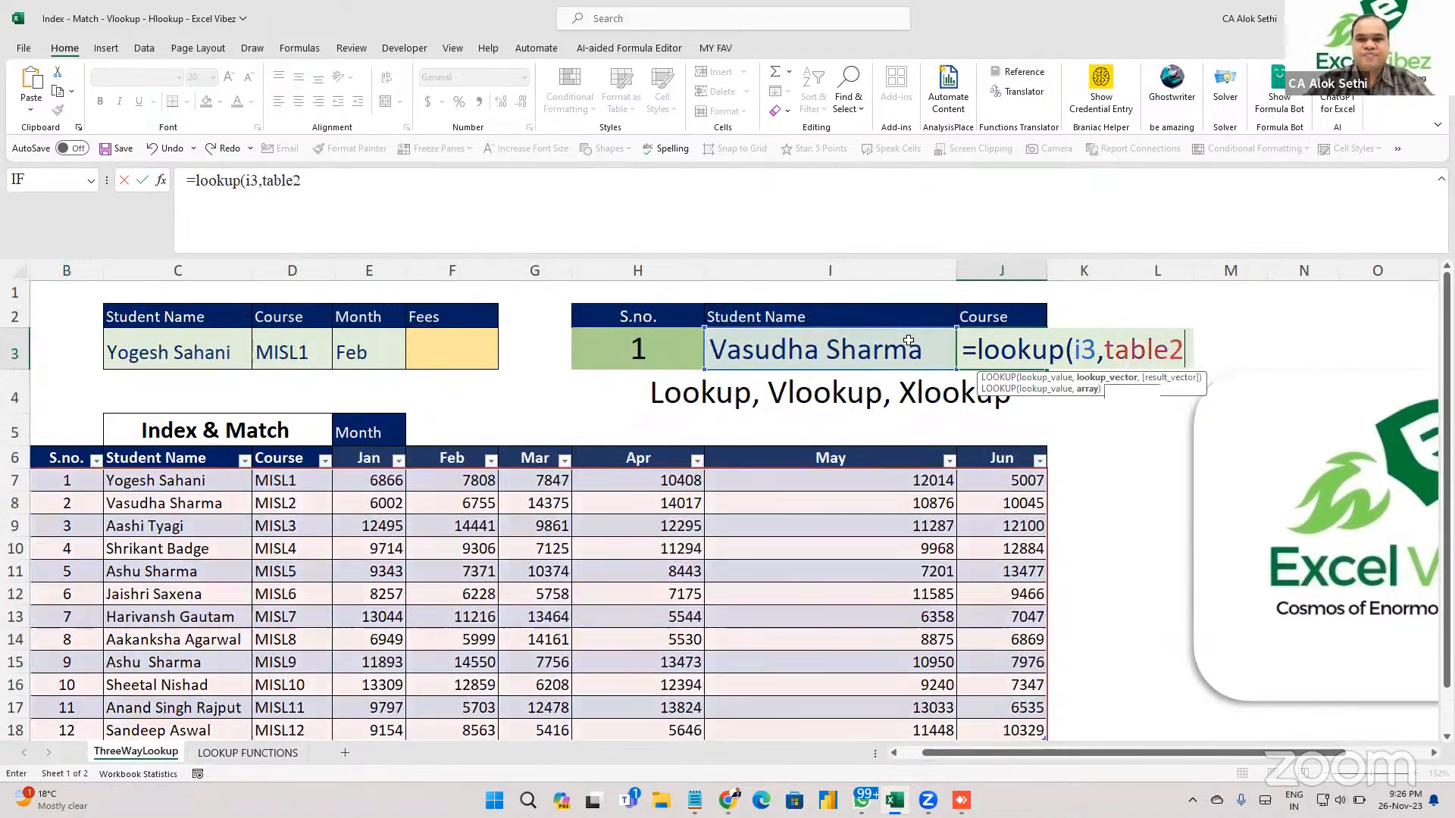
pyautogui.write(',')
pyautogui.press('BackSpace')
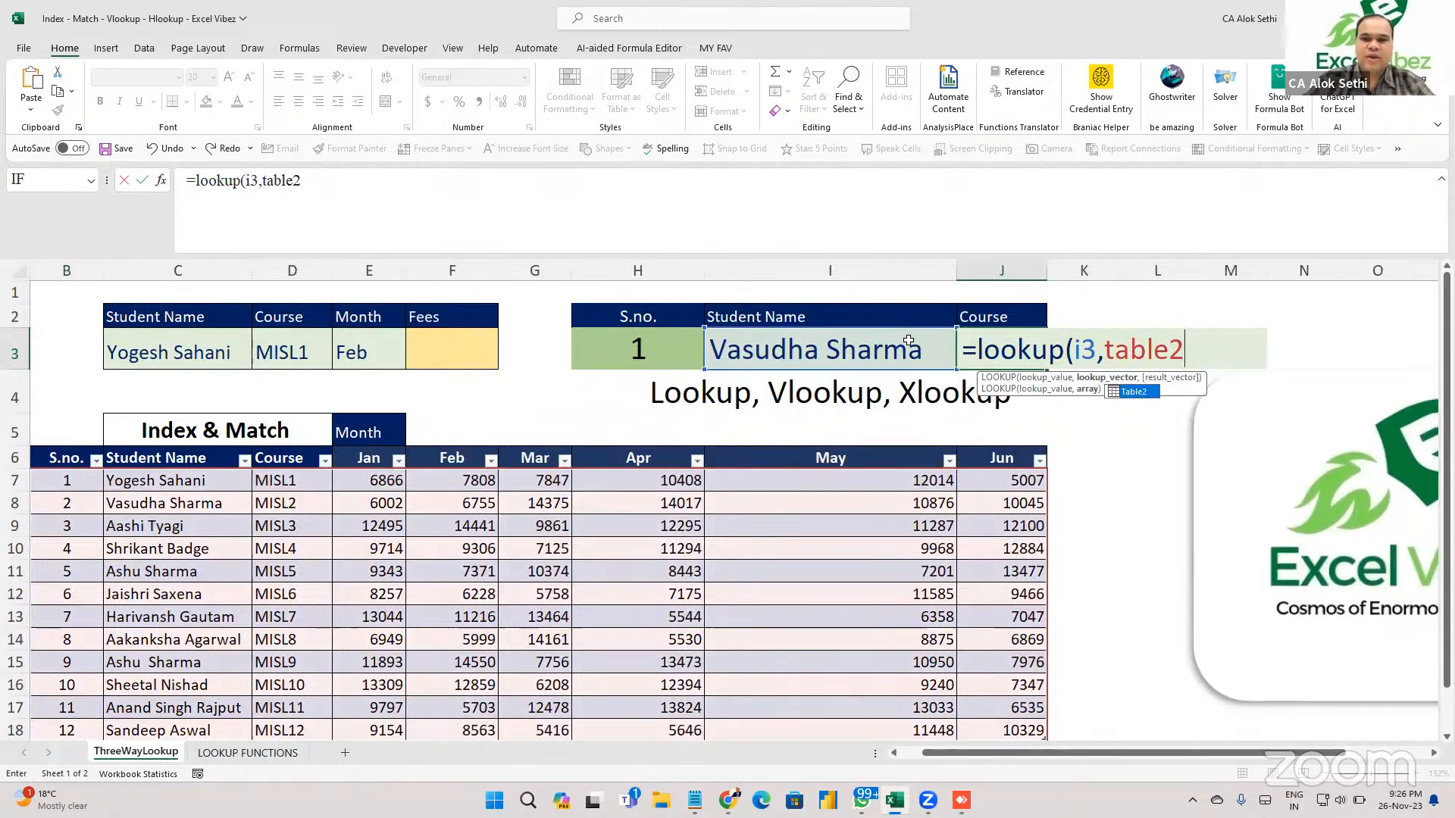
pyautogui.write('[stu')
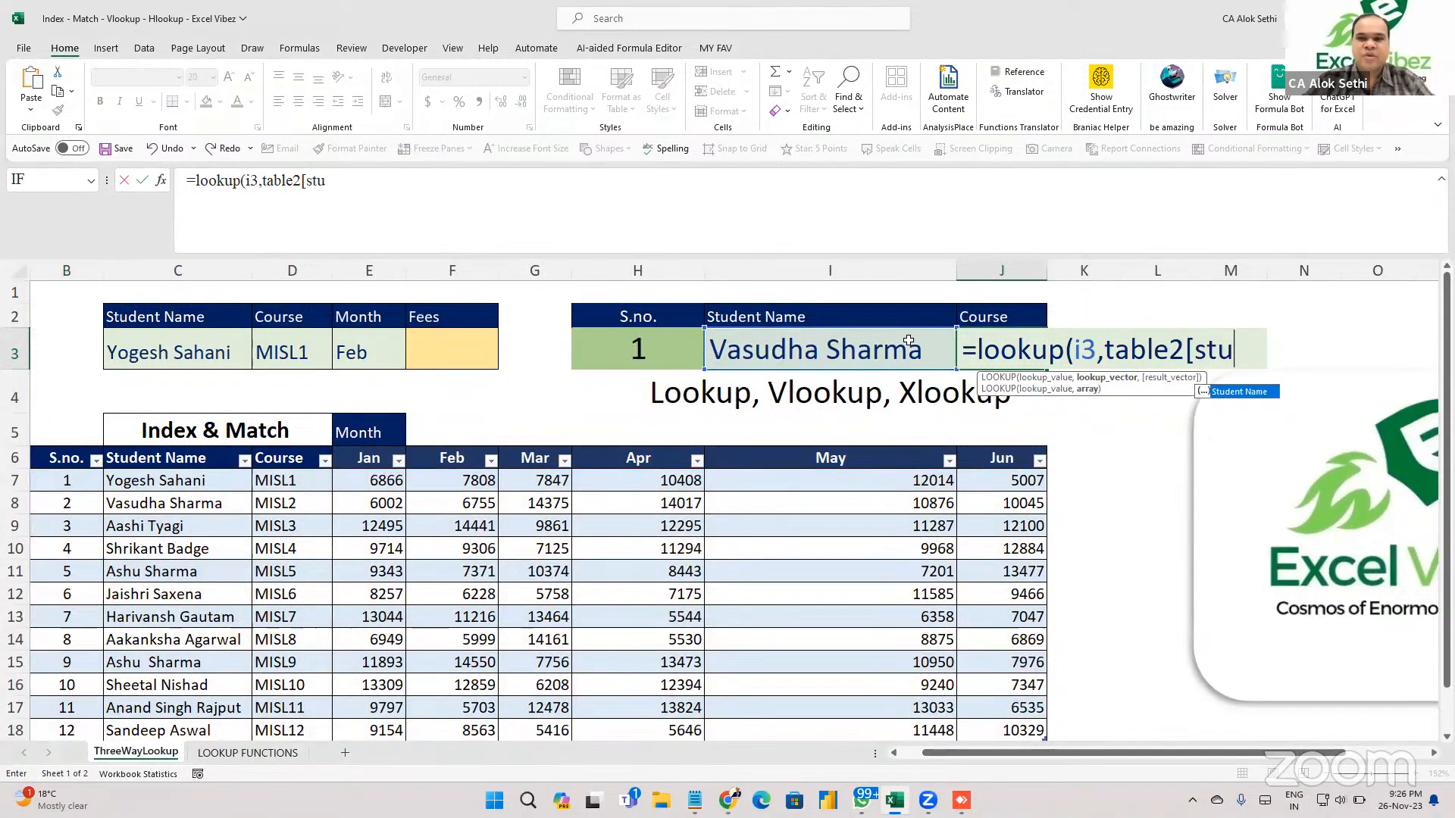
pyautogui.press('Tab')
pyautogui.write('],')
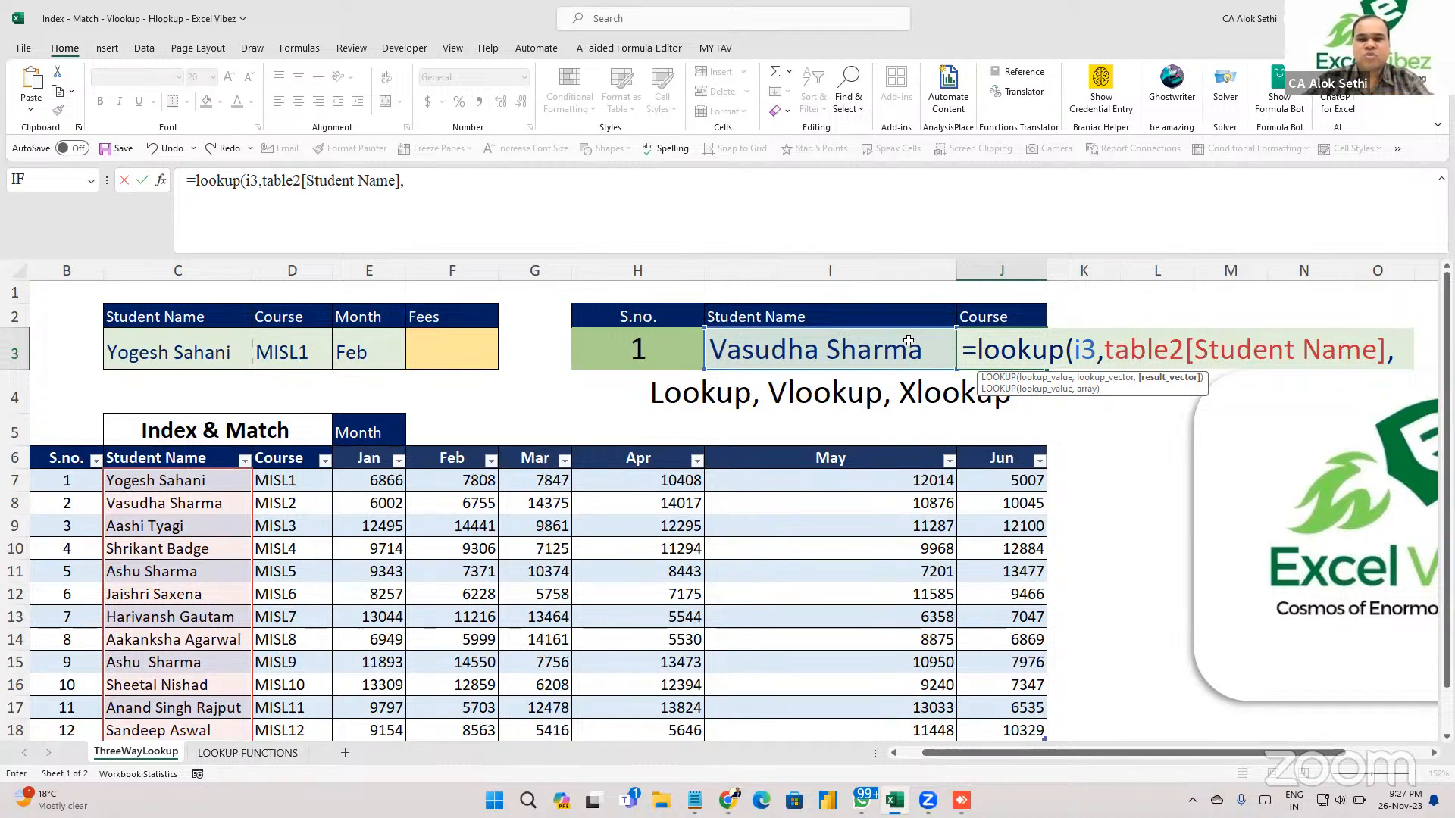
pyautogui.write('table2')
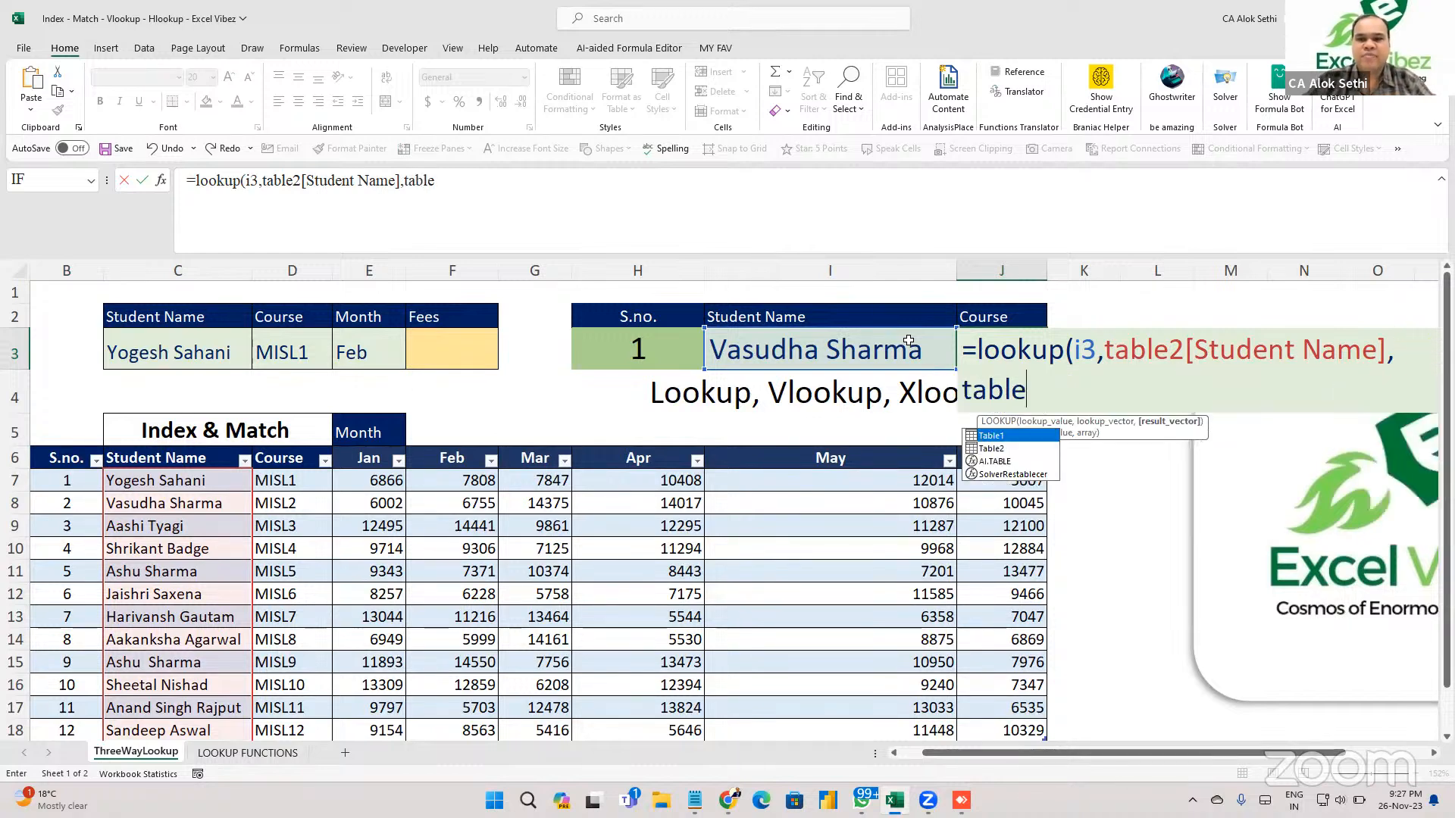
pyautogui.write('[')
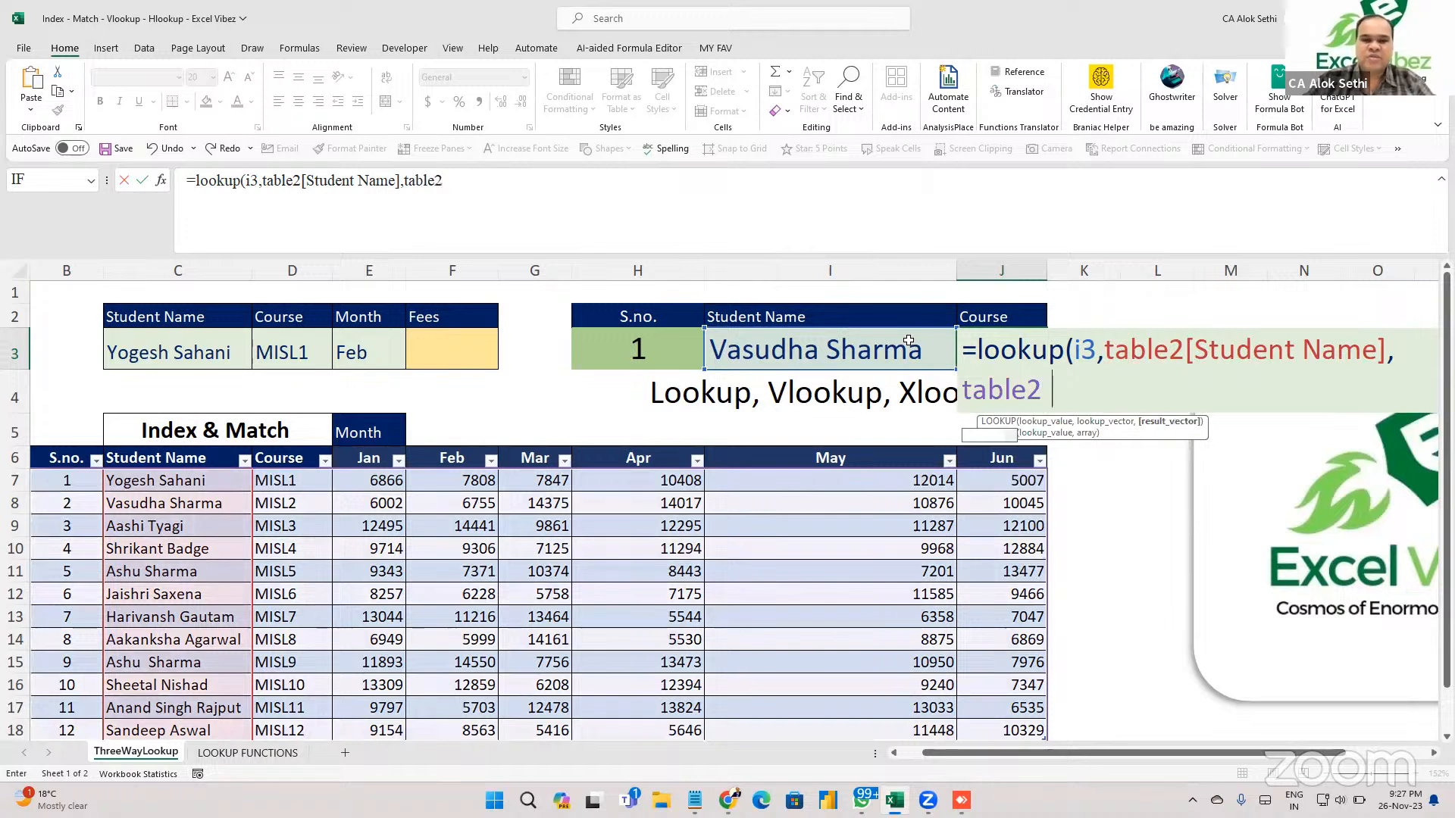
pyautogui.write('cours')
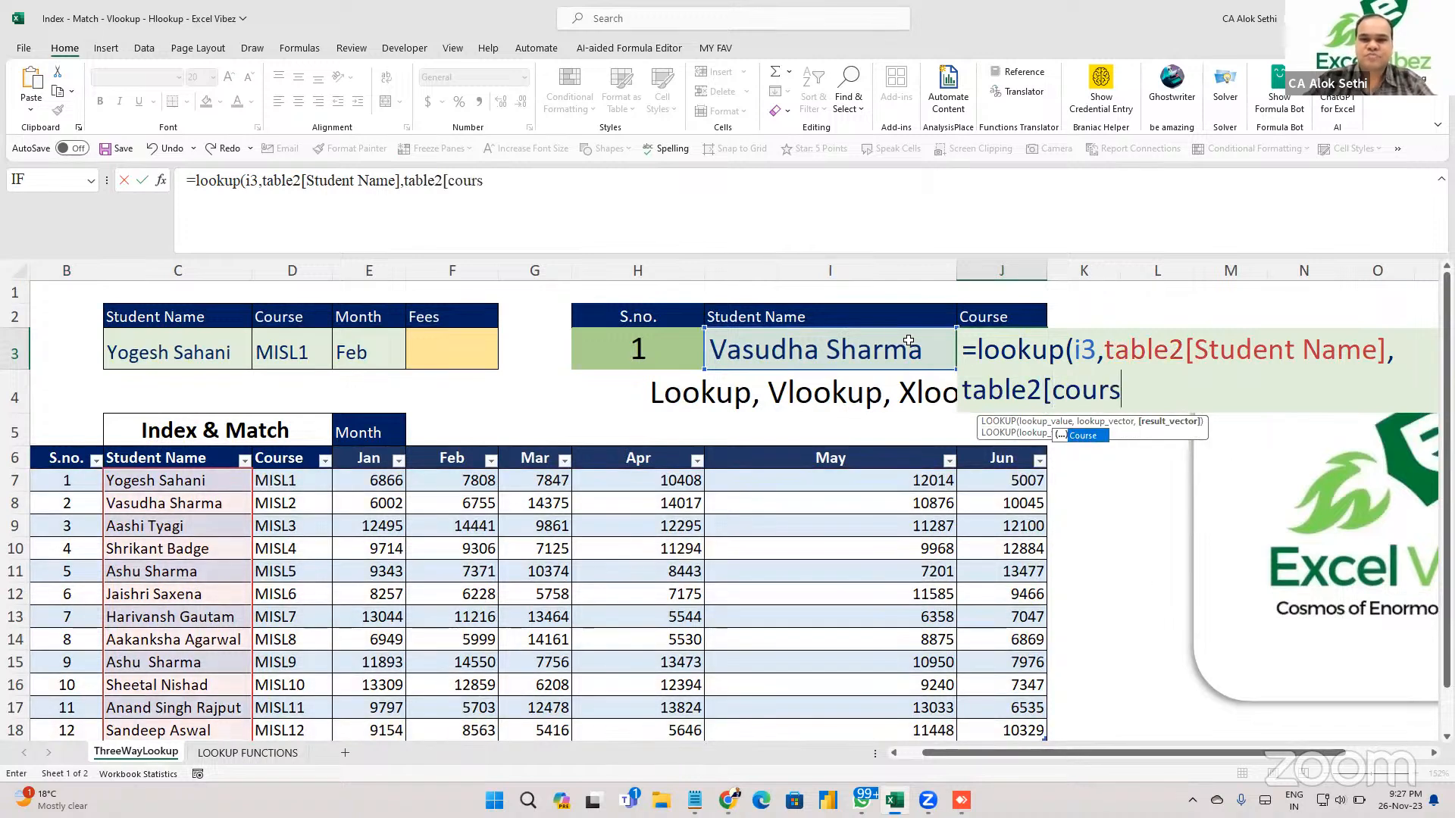
pyautogui.write('e])')
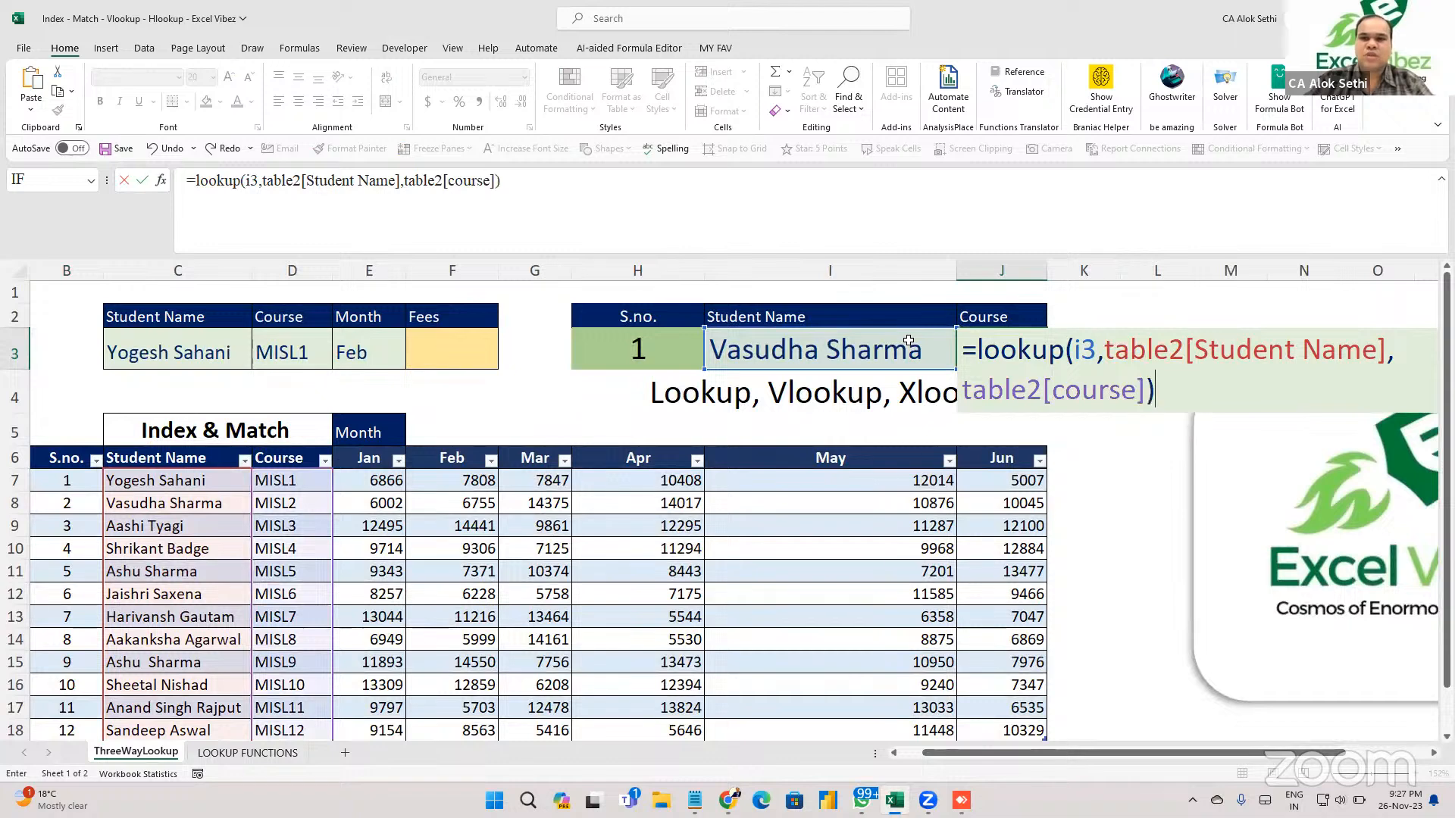
pyautogui.press('Return')
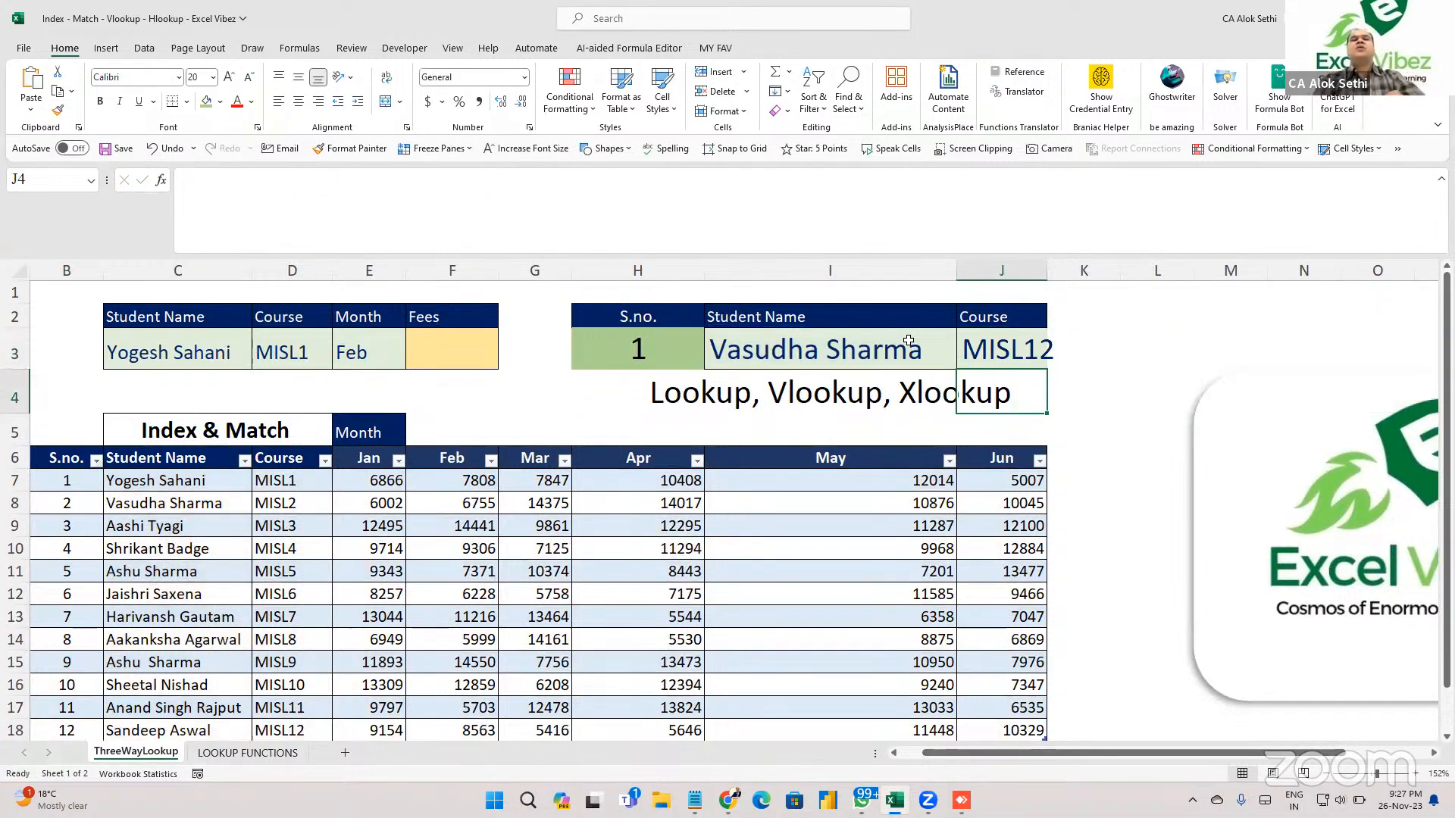
pyautogui.moveTo(1047, 271); pyautogui.dragTo(1054, 271)
pyautogui.click(964, 351)
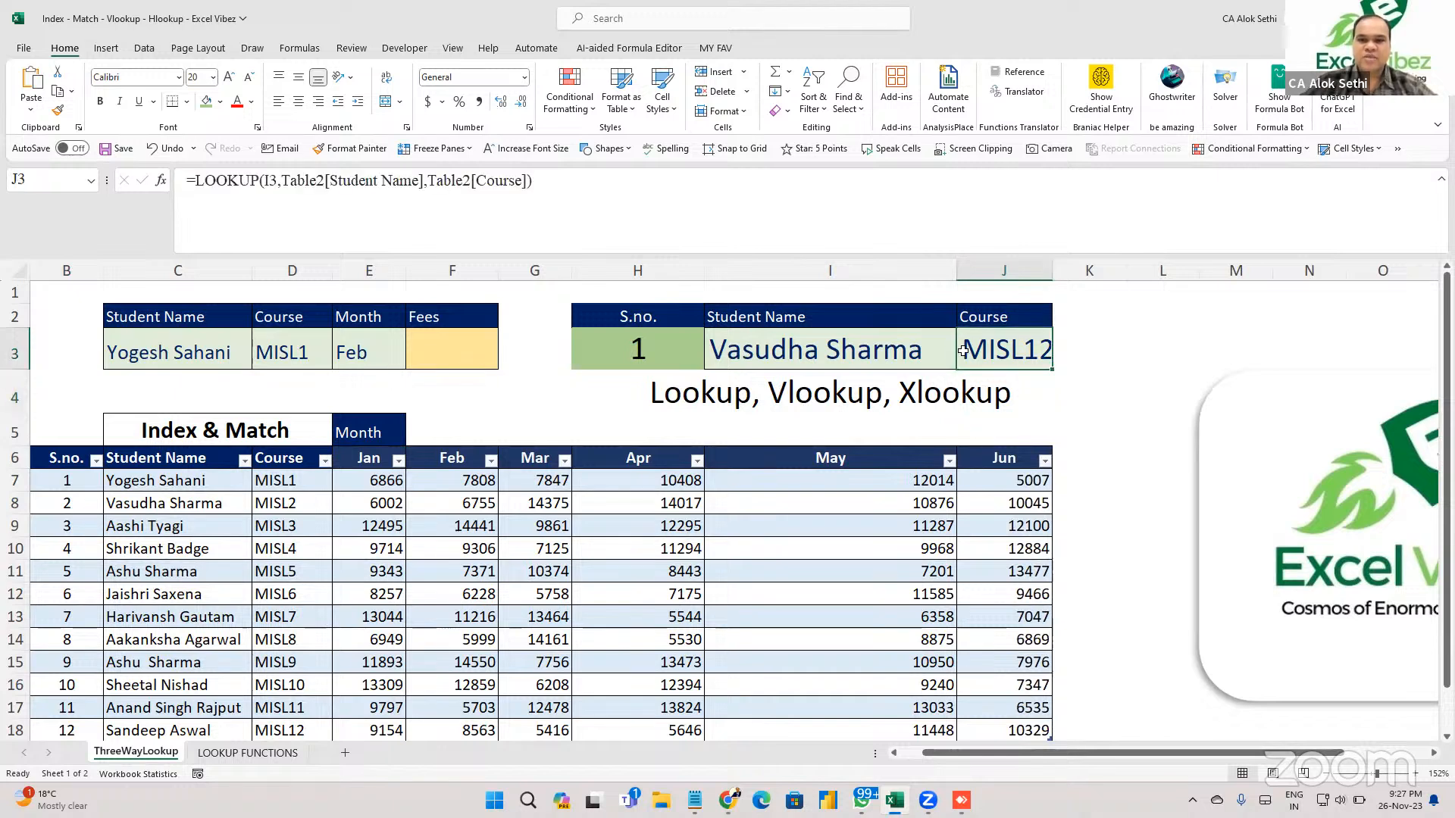
pyautogui.click(900, 348)
pyautogui.hotkey('alt', 'Down')
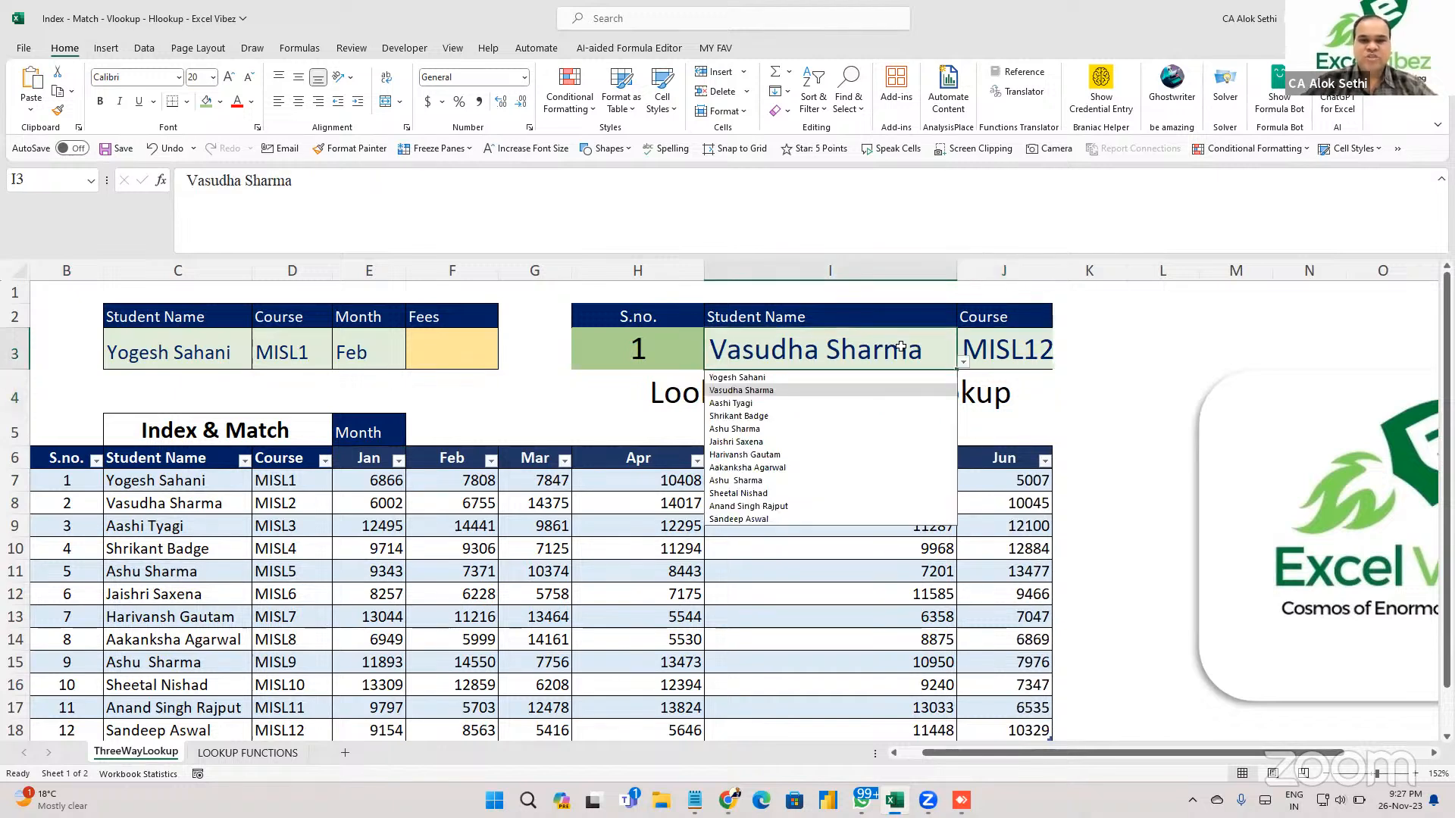
pyautogui.press('Down')
pyautogui.press('Down')
pyautogui.press('Up')
pyautogui.press('Return')
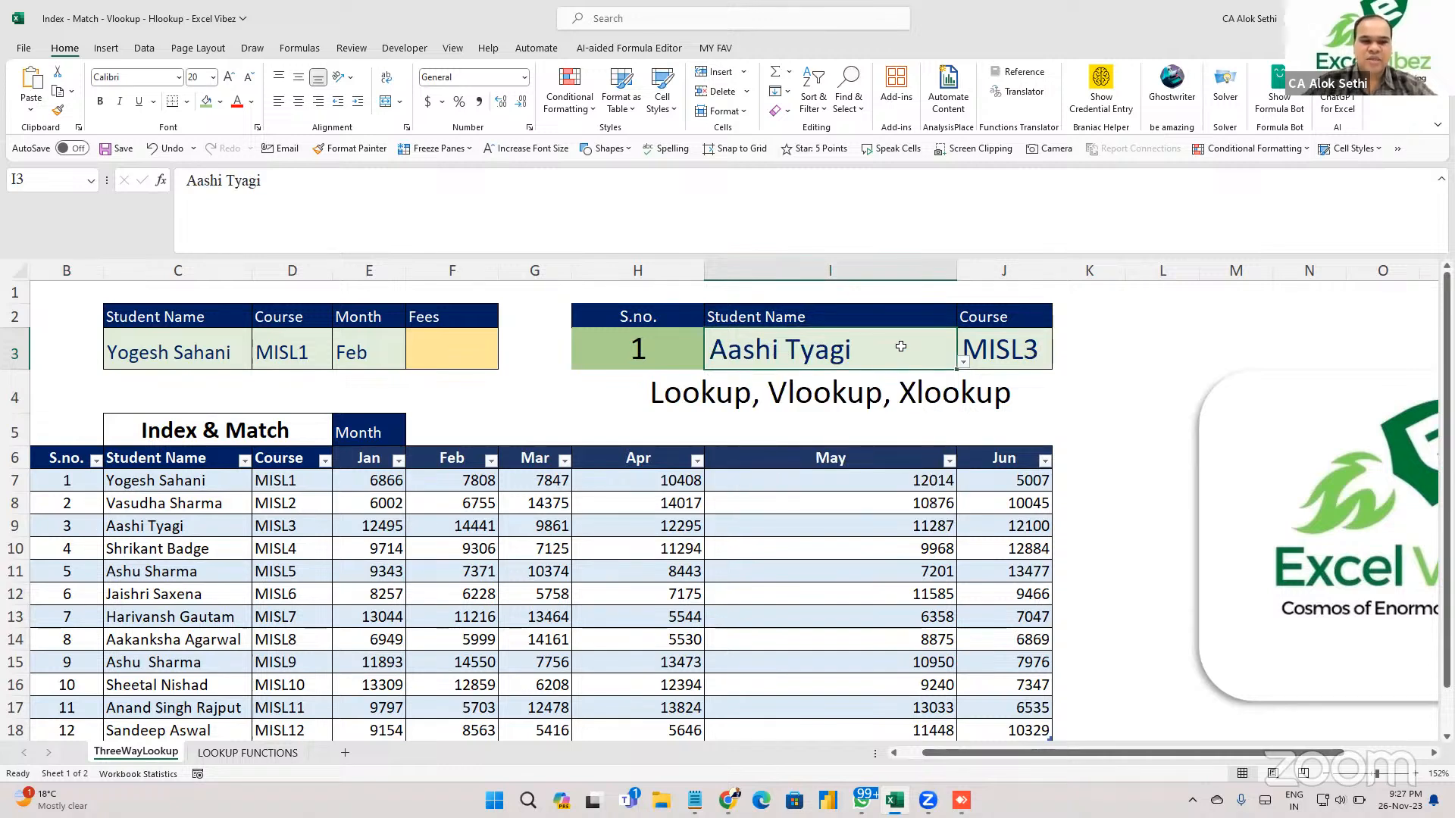
# Pick another student from I3's name dropdown.
pyautogui.press('Up')
pyautogui.press('Down')
pyautogui.hotkey('alt', 'Down')
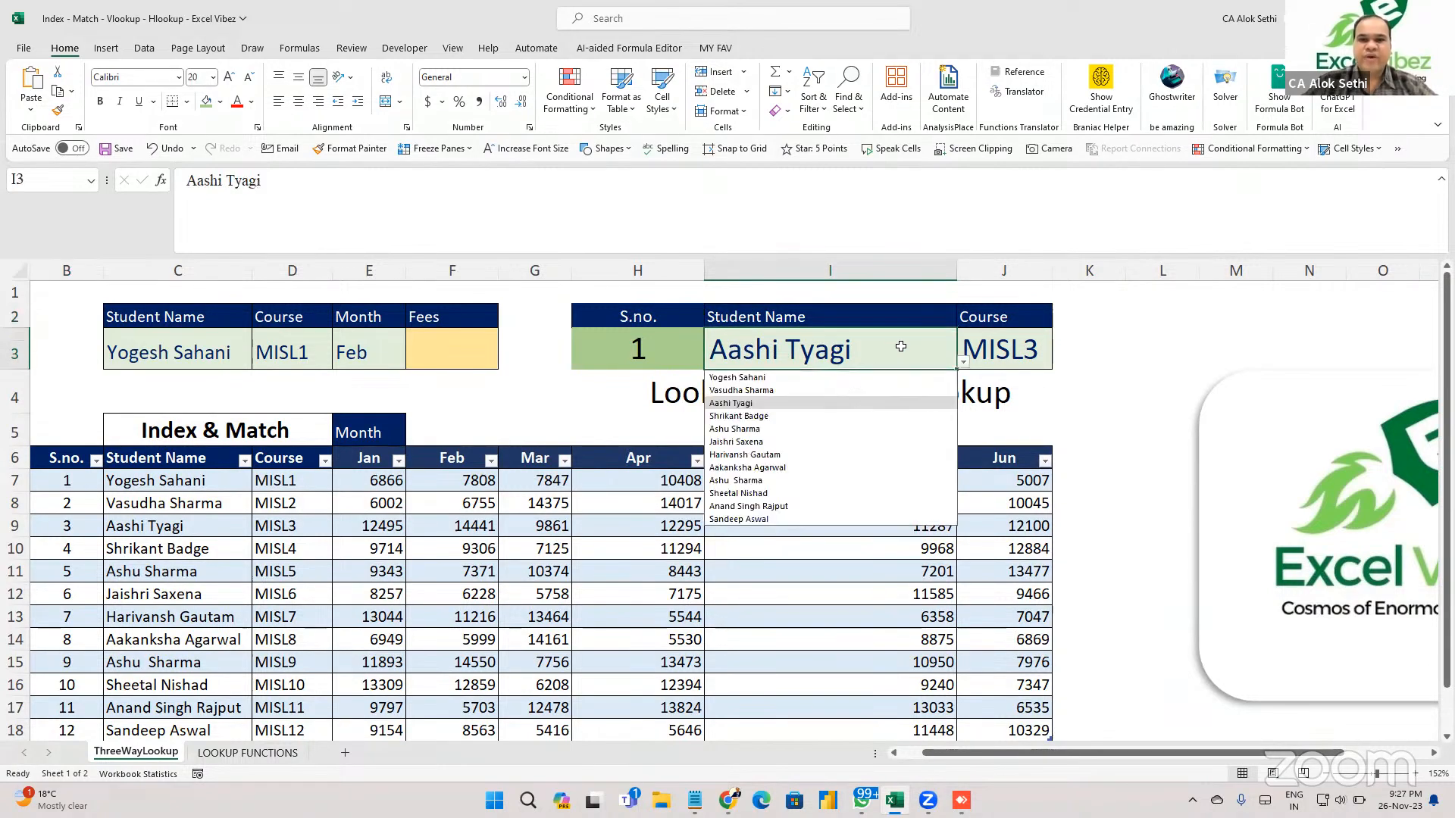
pyautogui.press('Down')
pyautogui.press('Down')
pyautogui.press('Down')
pyautogui.press('Down')
pyautogui.press('Down')
pyautogui.press('Down')
pyautogui.press('Down')
pyautogui.press('Down')
pyautogui.press('Down')
pyautogui.press('Down')
pyautogui.press('Up')
pyautogui.press('Up')
pyautogui.press('Down')
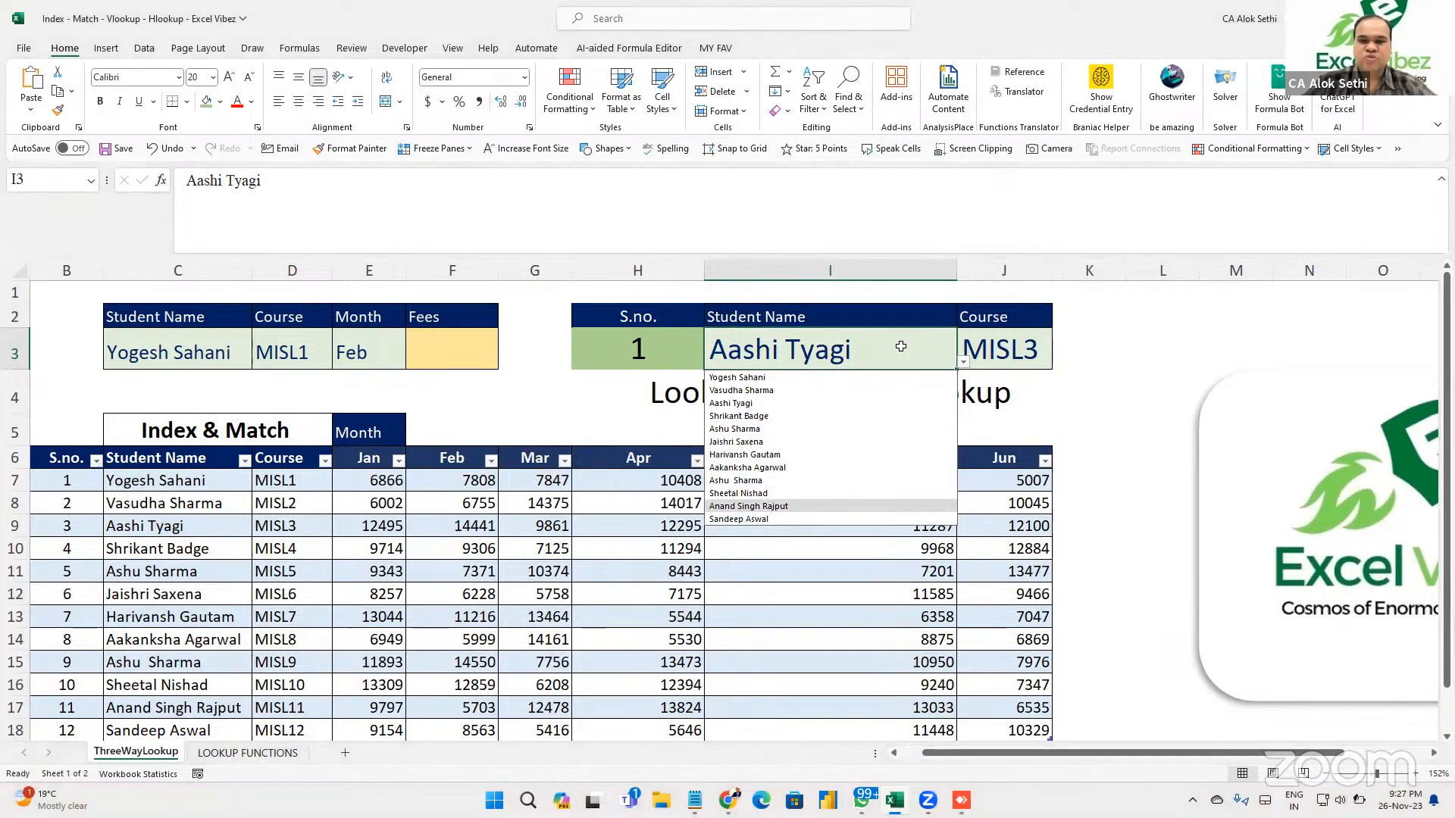
pyautogui.press('Return')
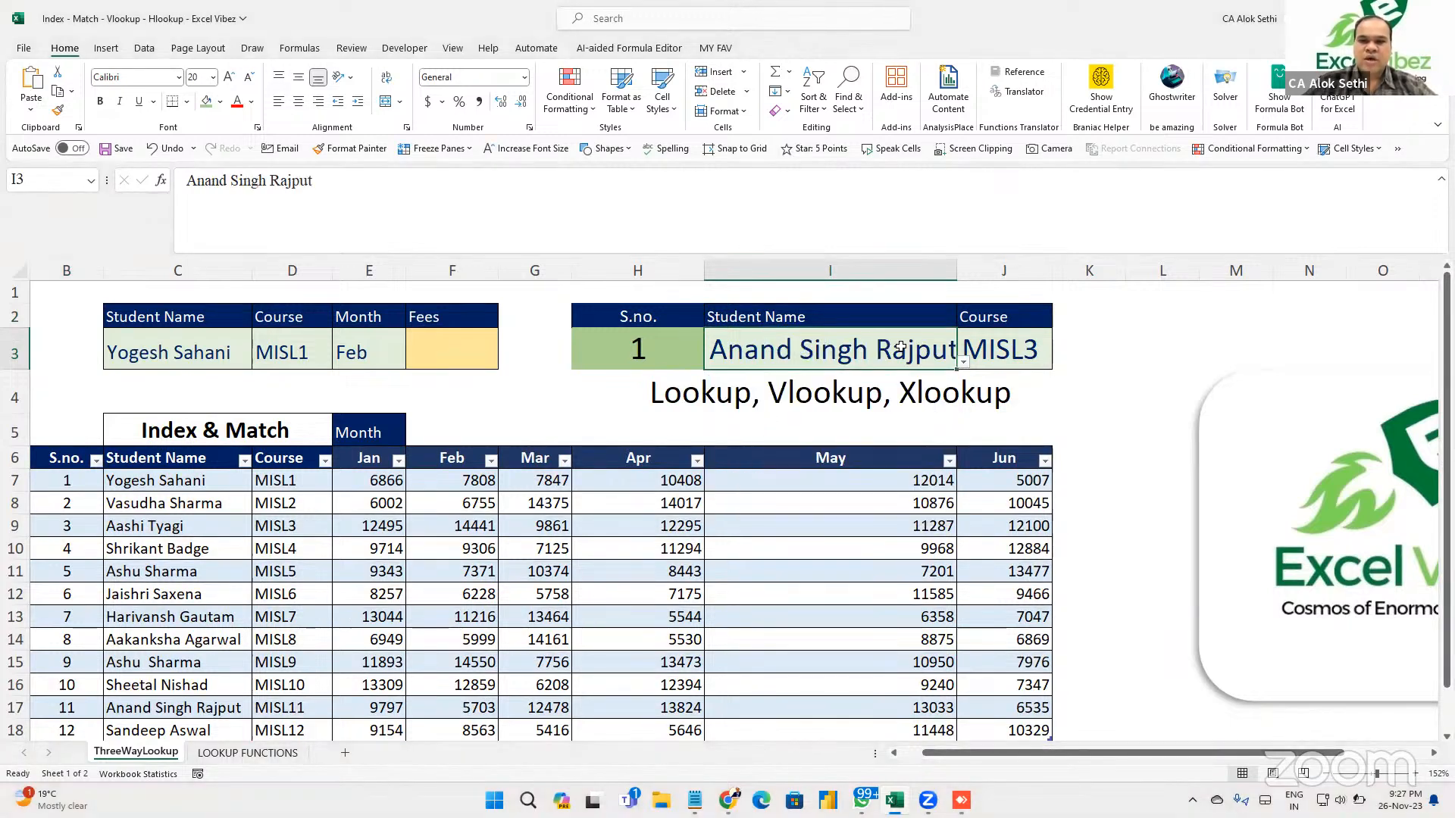
# Review the LOOKUP formula in J3 without changing it, then return to I3.
pyautogui.click(1039, 348)
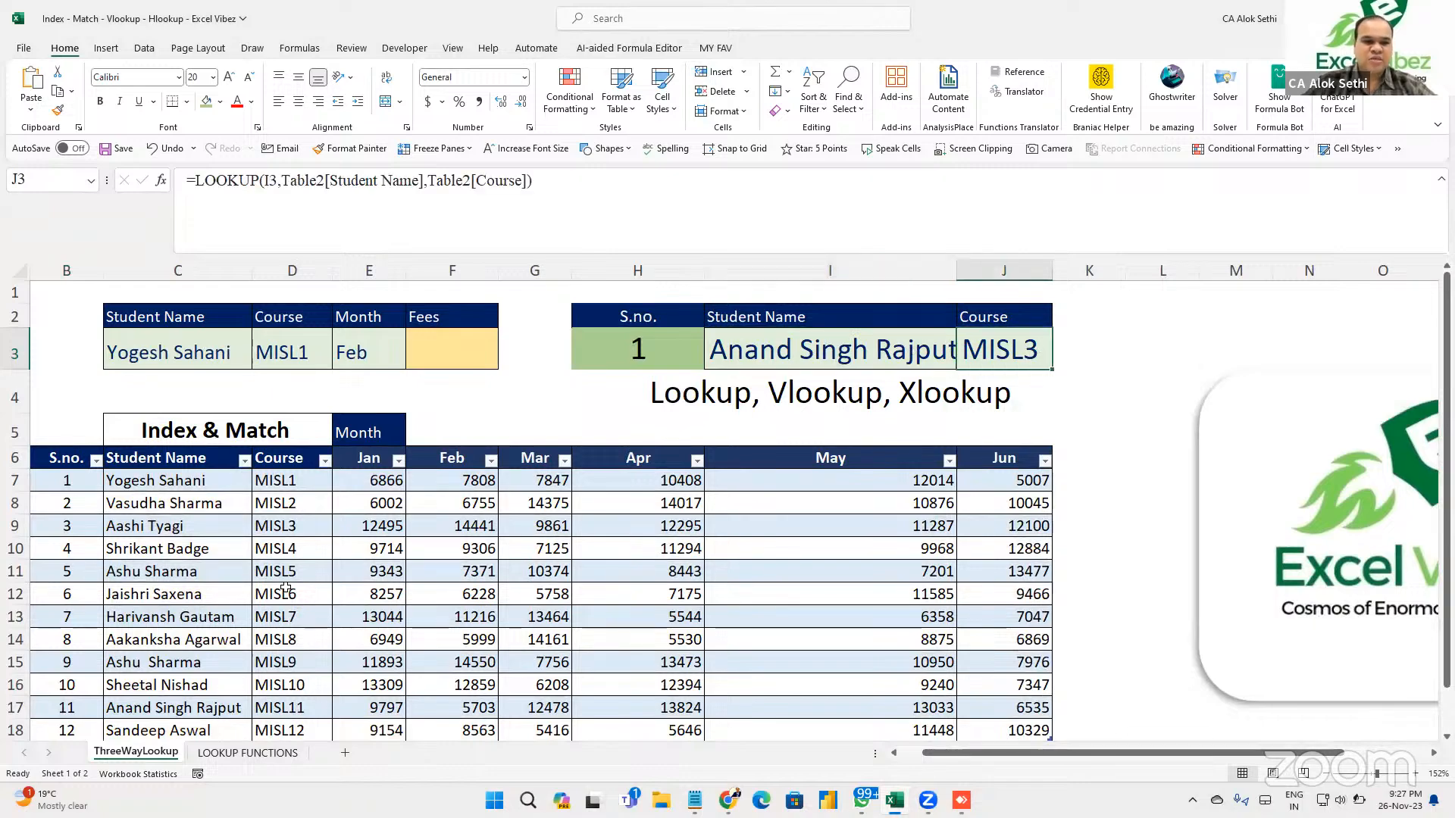
pyautogui.scroll(-1, 285, 585)
pyautogui.scroll(-1, 285, 586)
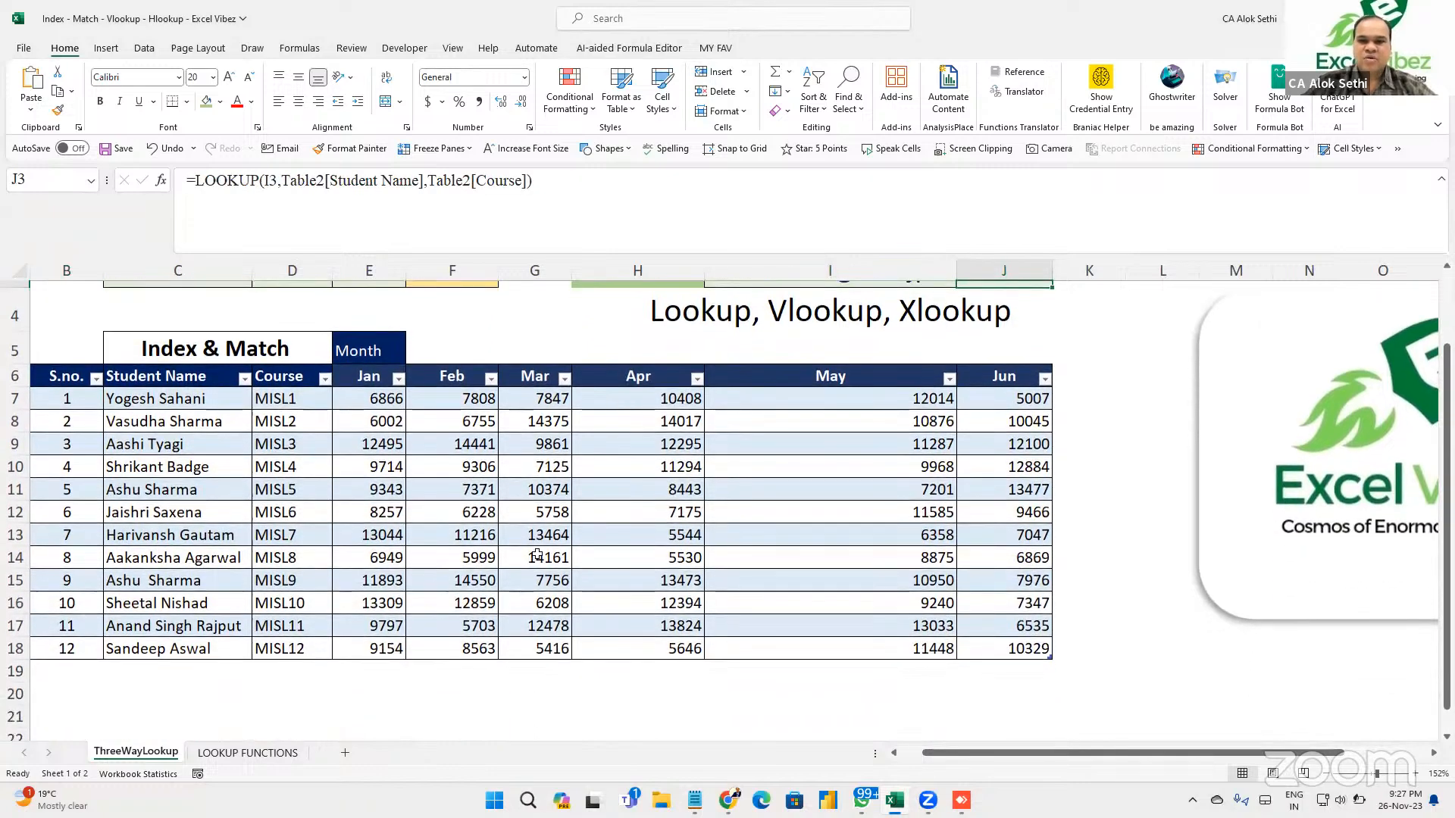
pyautogui.scroll(2, 758, 425)
pyautogui.click(858, 333)
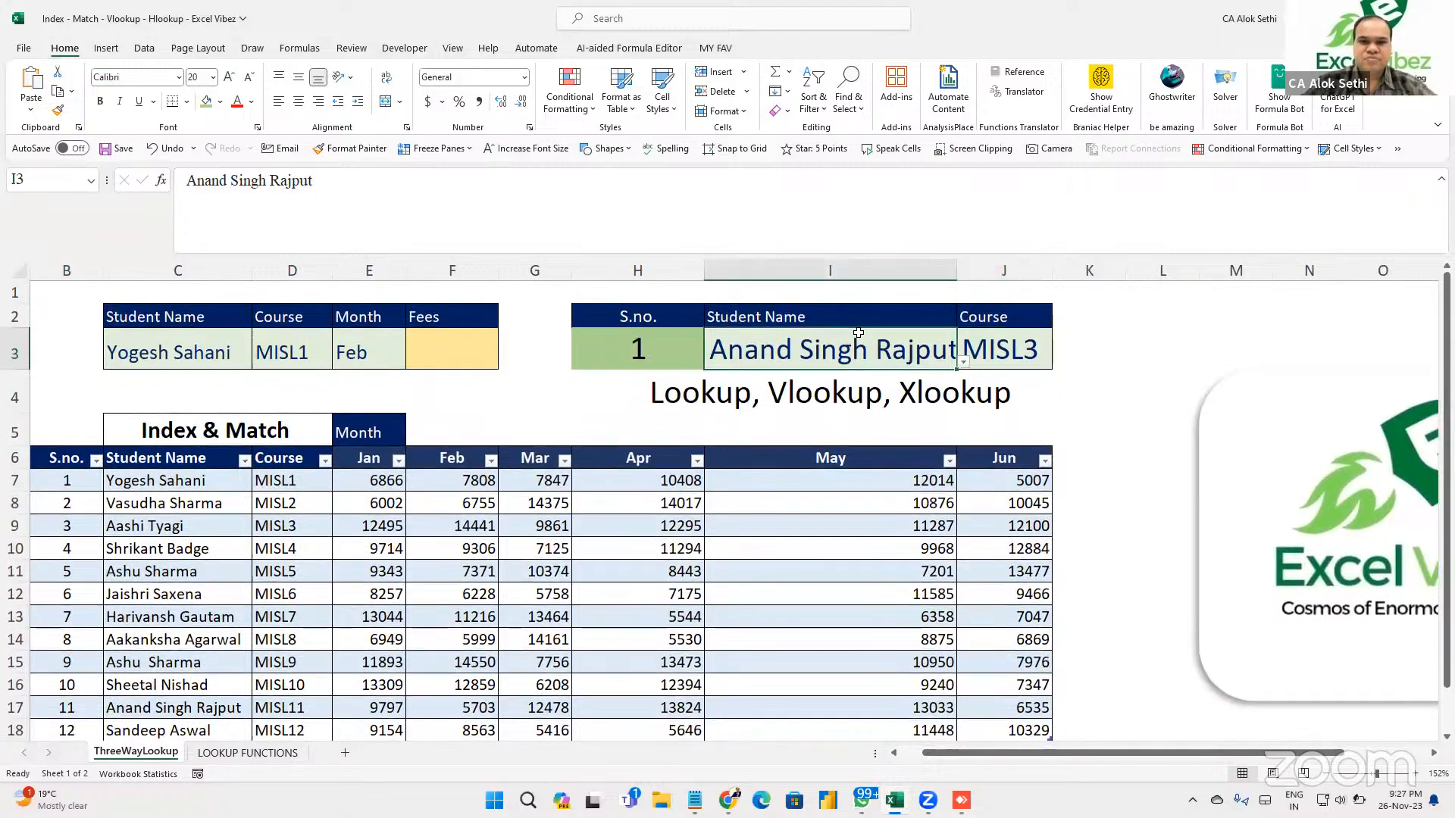
pyautogui.click(1006, 322)
pyautogui.click(1004, 348)
pyautogui.scroll(-1, 1004, 347)
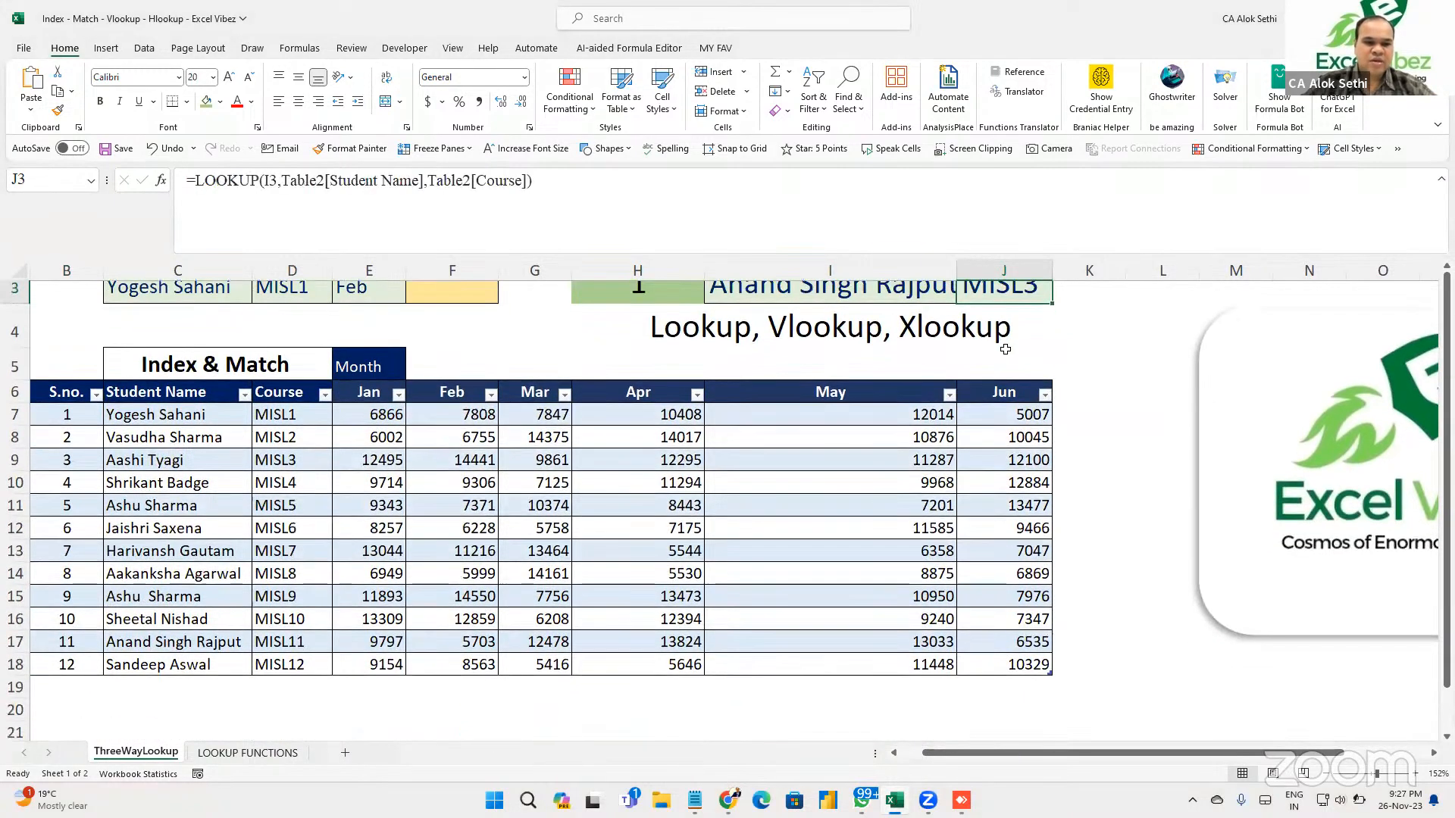
pyautogui.scroll(1, 1004, 348)
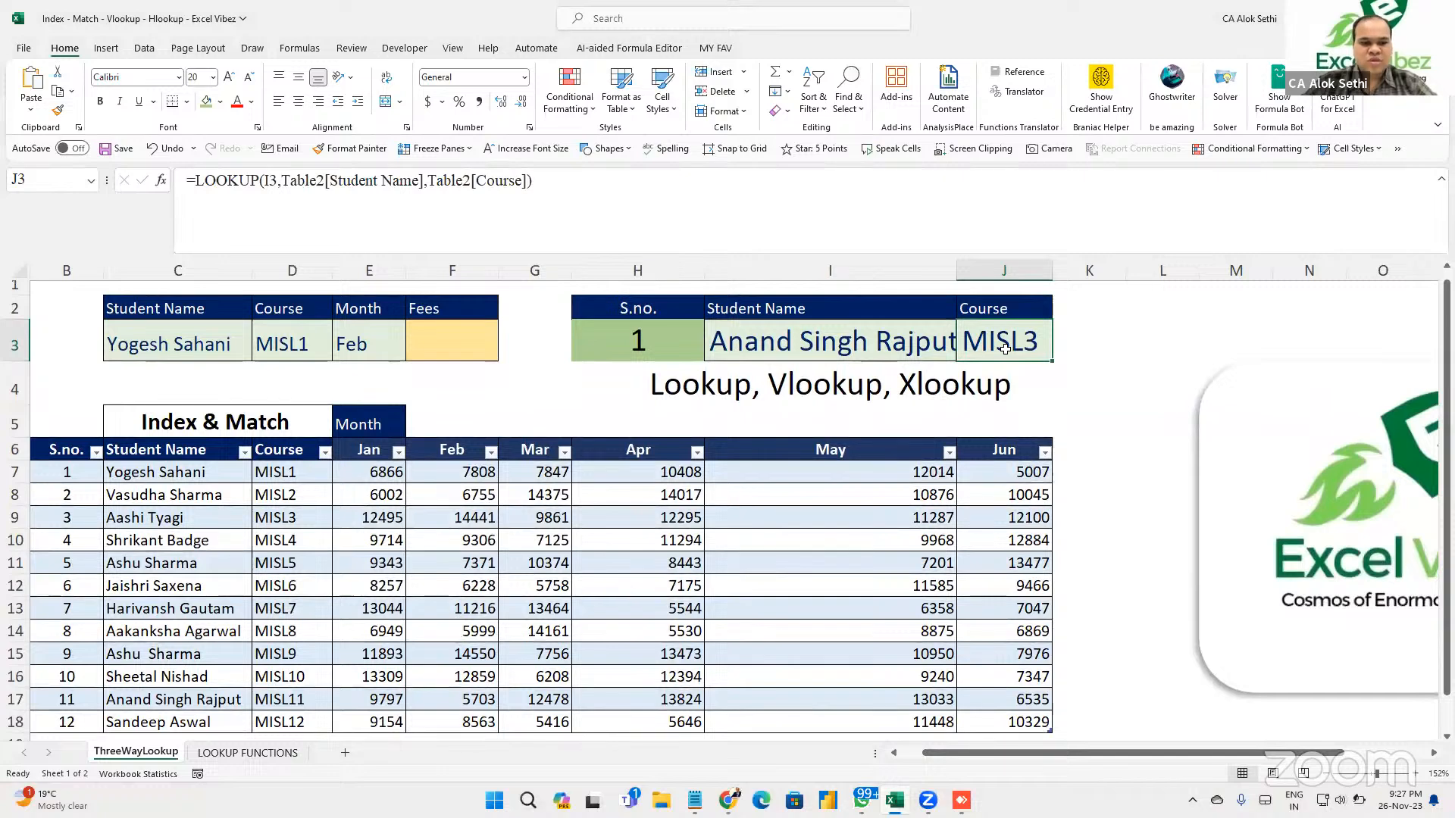
pyautogui.doubleClick(1004, 348)
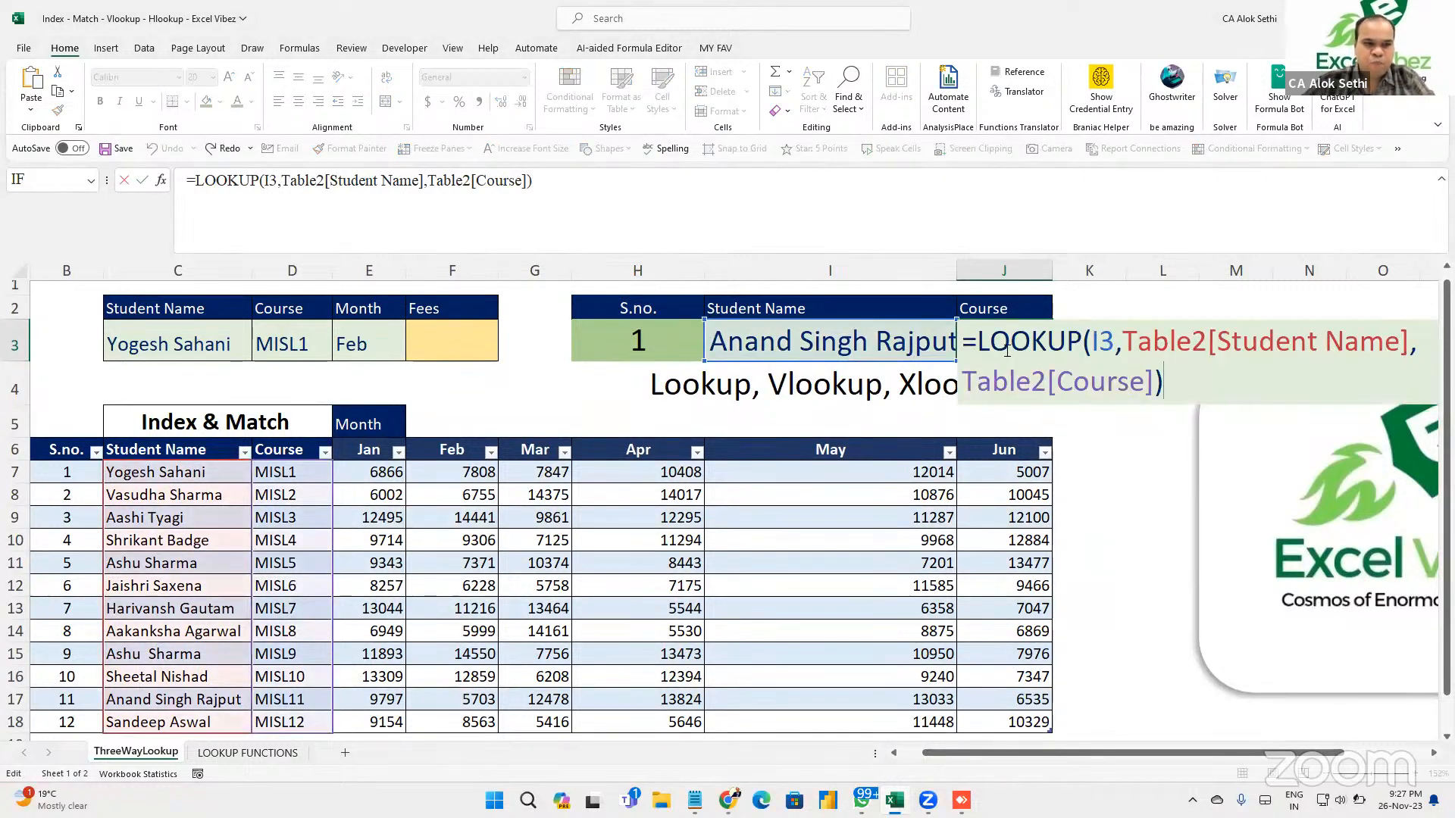
pyautogui.hotkey('shift', 'Tab')
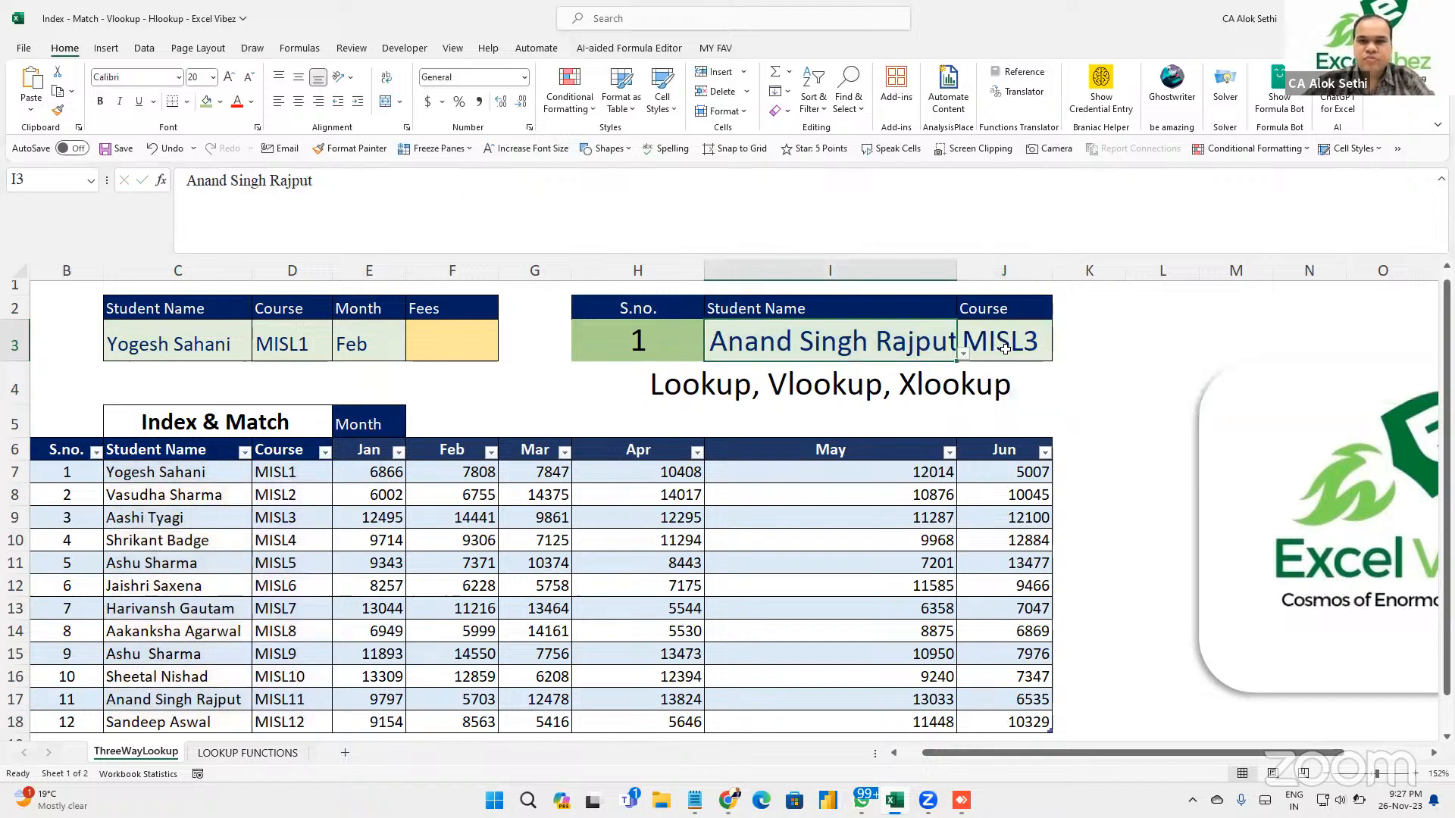
# Switch I3 to a different student from the dropdown list.
pyautogui.hotkey('alt', 'Down')
pyautogui.press('Up')
pyautogui.press('Return')
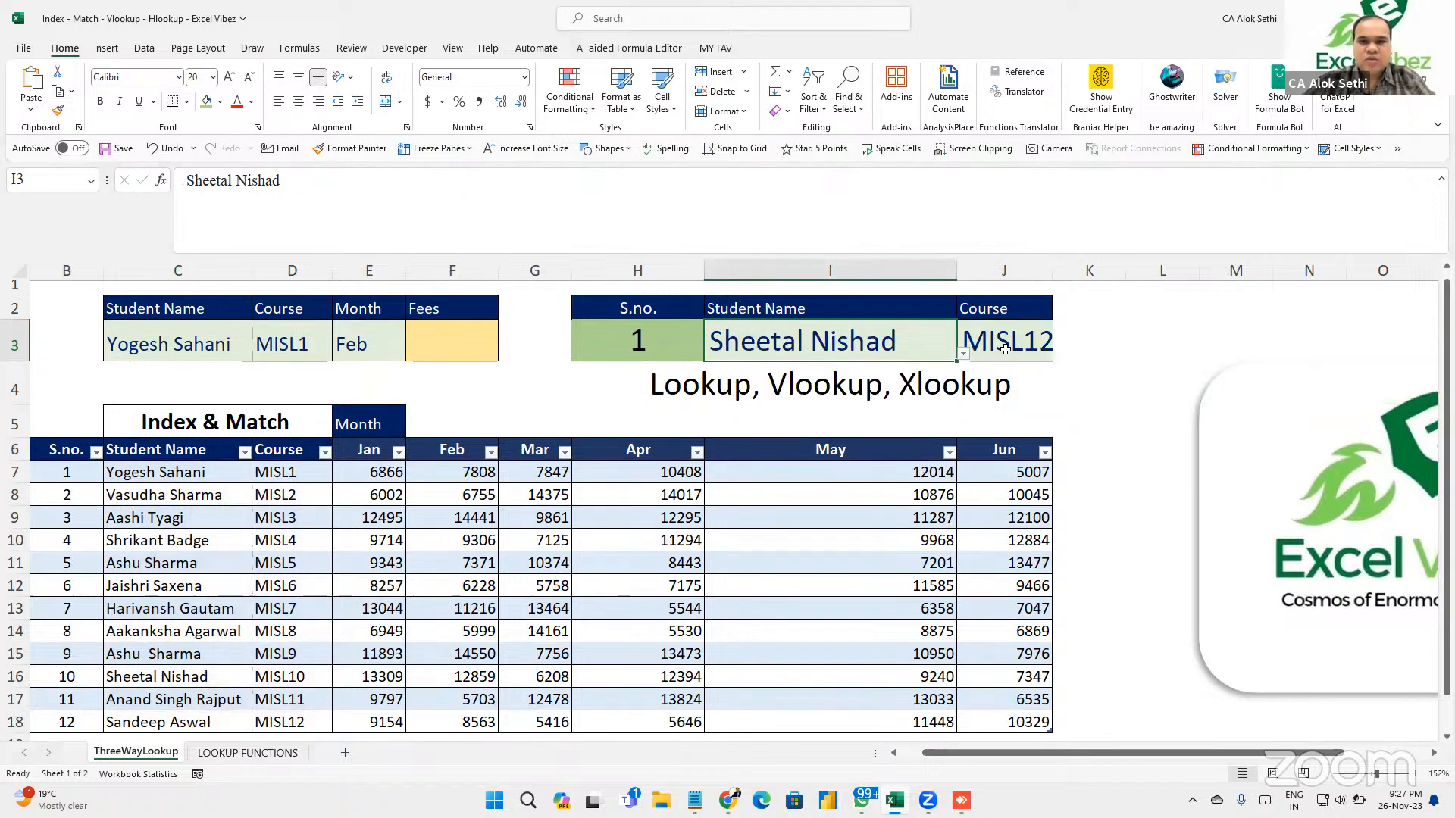
pyautogui.press('alt')
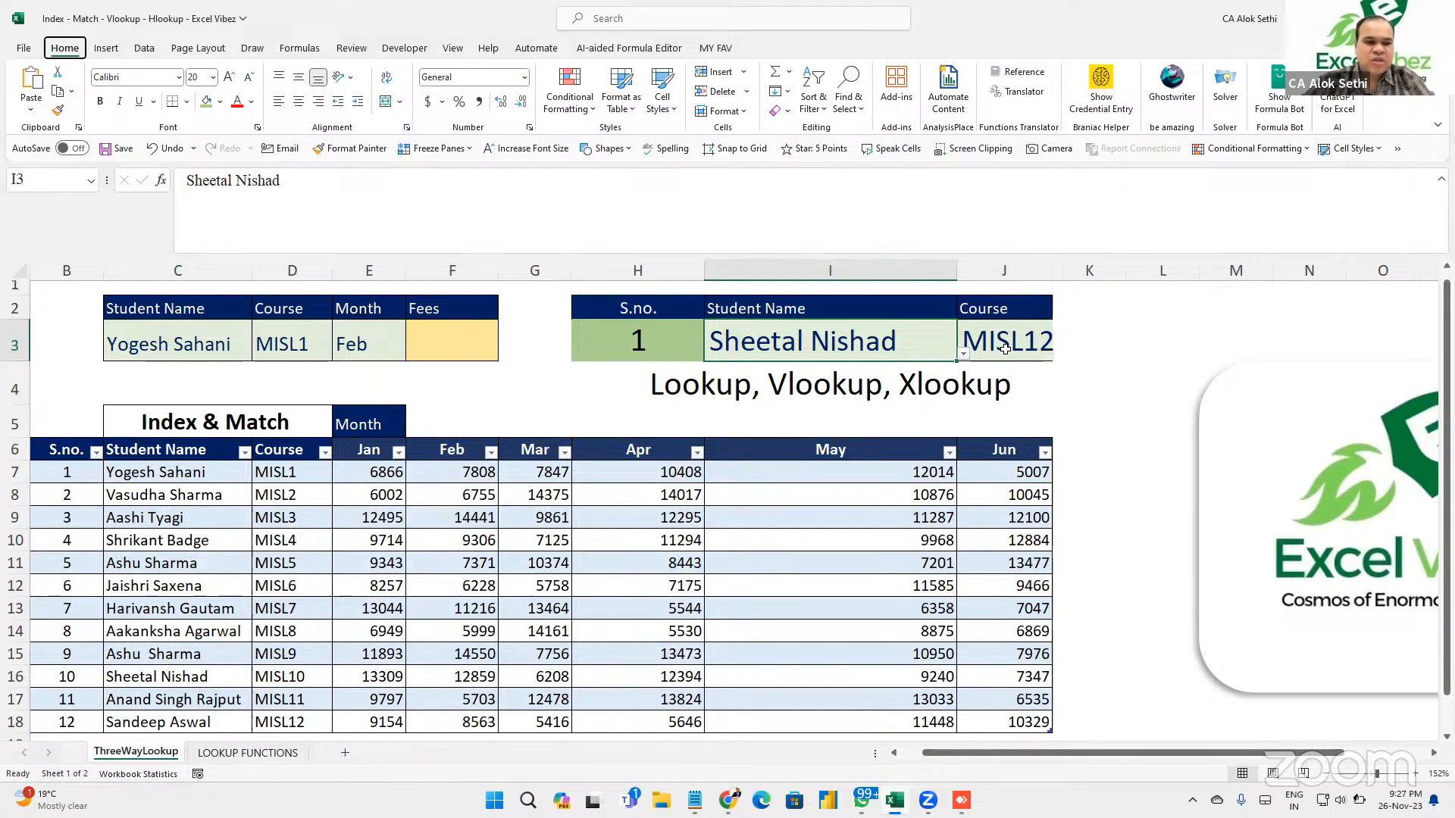
pyautogui.scroll(-1, 834, 537)
pyautogui.scroll(1, 834, 536)
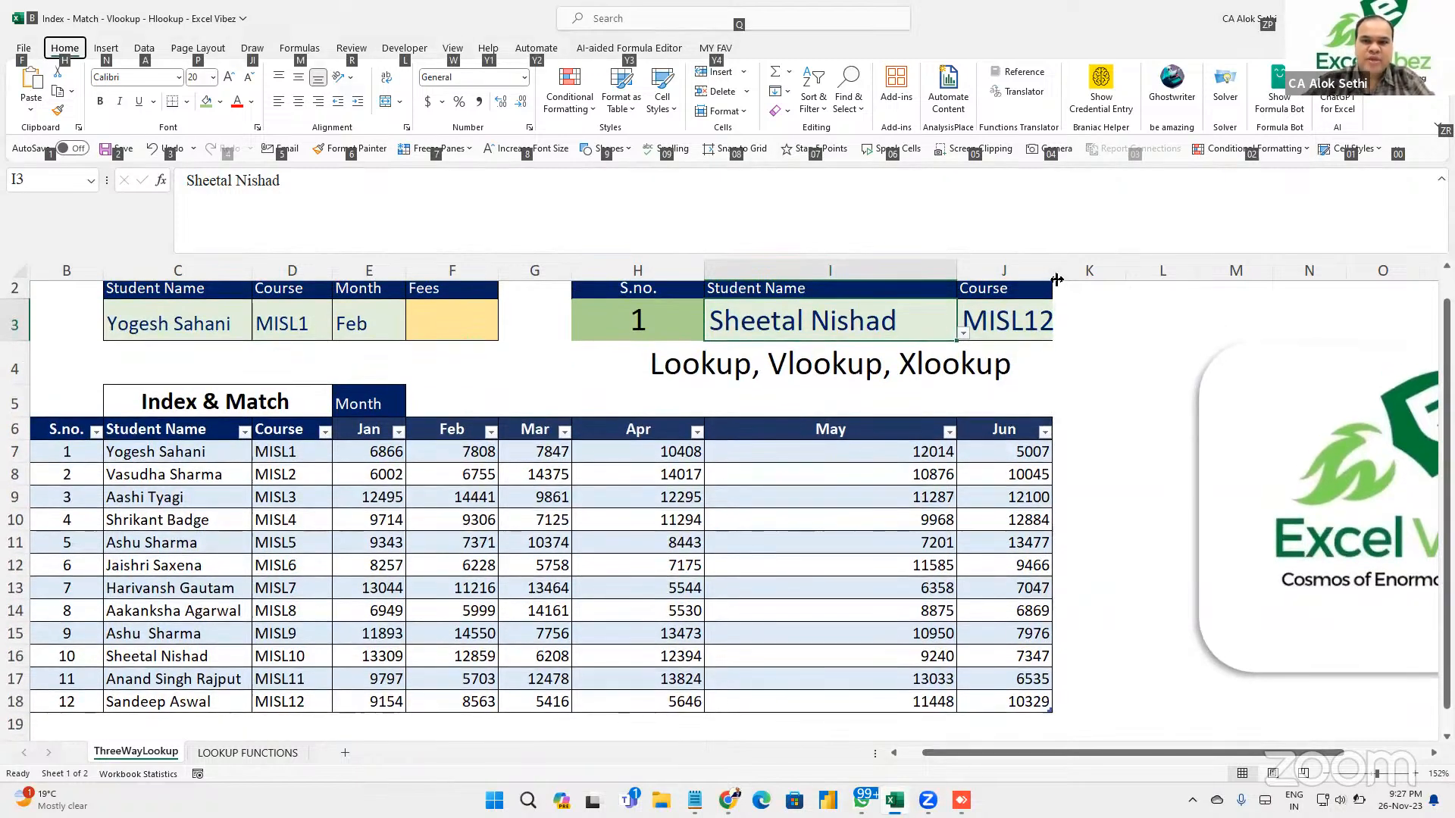
pyautogui.press('alt')
# Widen column J further to fit the course and recheck J3's formula.
pyautogui.moveTo(1053, 274); pyautogui.dragTo(1095, 275)
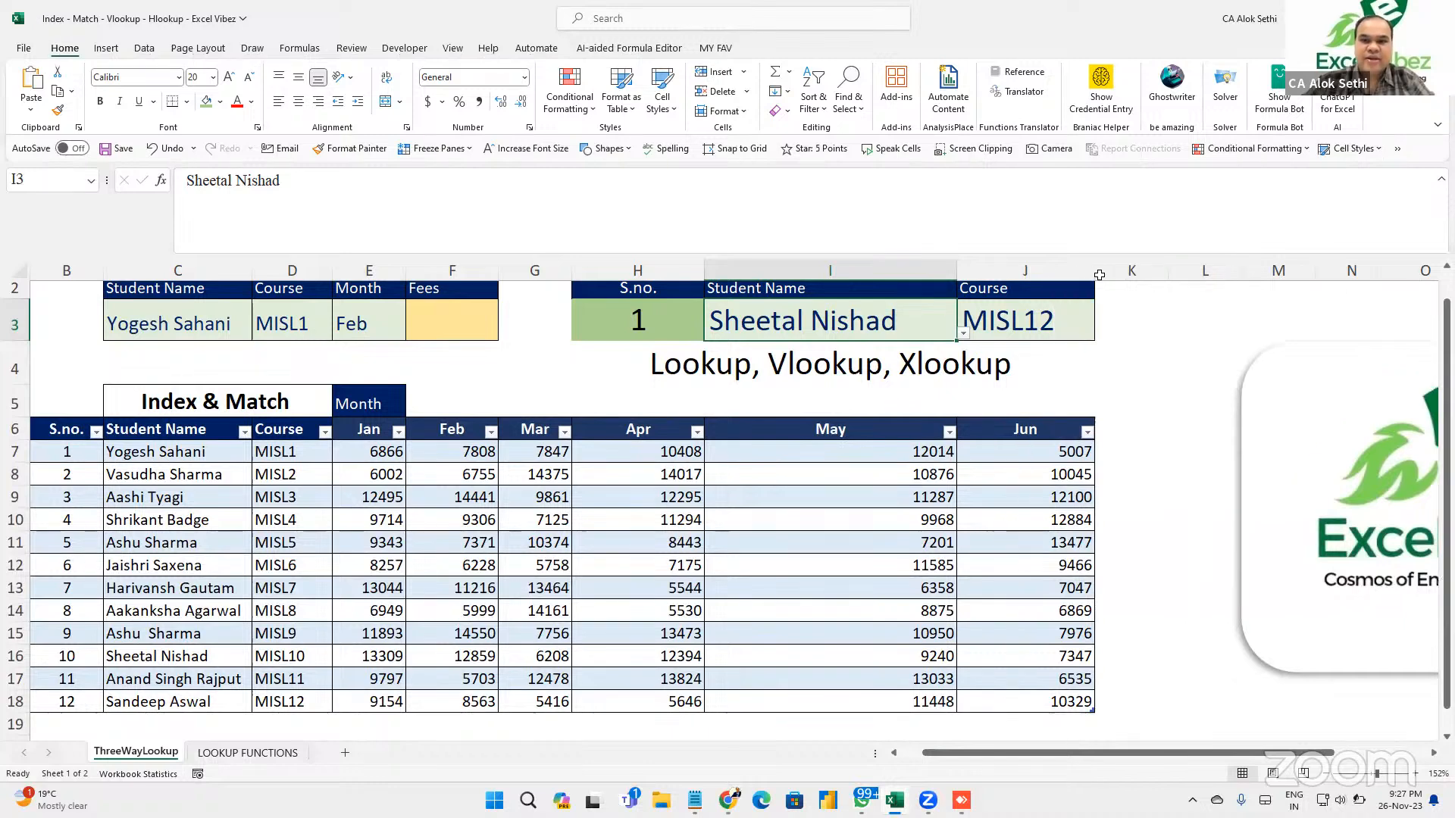
pyautogui.click(1028, 324)
pyautogui.press('F2')
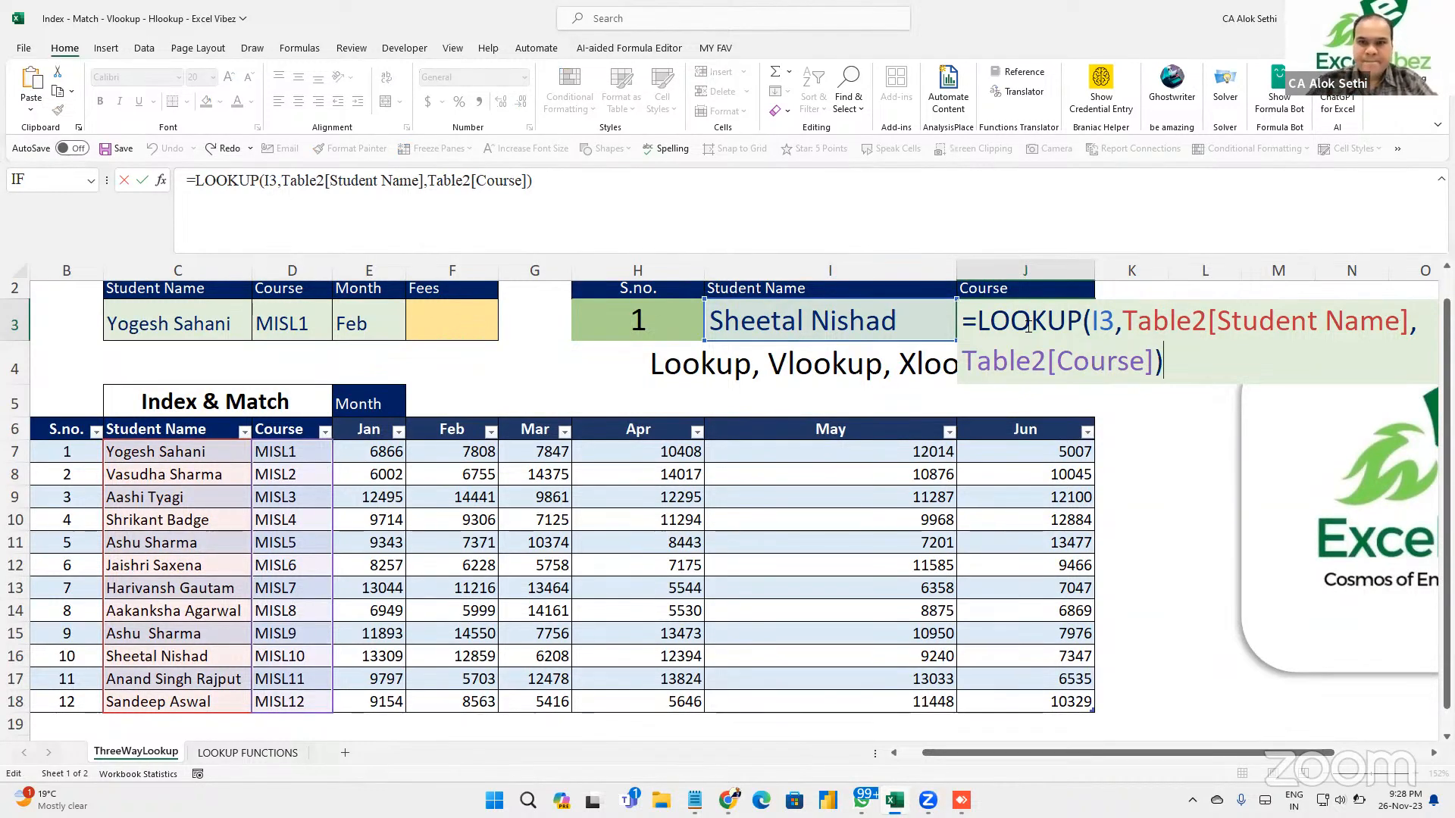
pyautogui.hotkey('shift', 'Tab')
# Choose yet another student in I3 so J3's LOOKUP returns MISL3.
pyautogui.press('Right')
pyautogui.press('Left')
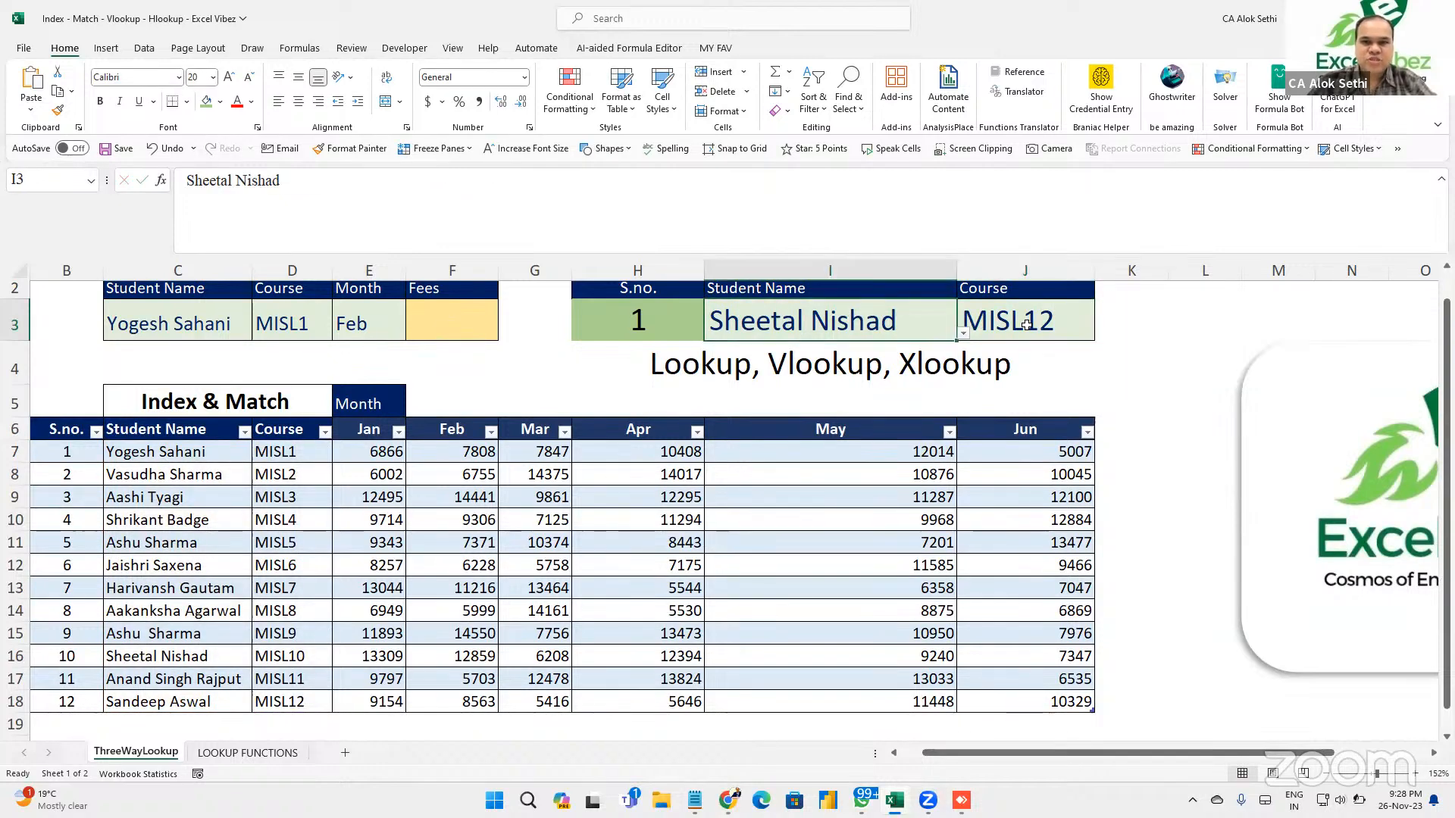
pyautogui.hotkey('alt', 'Down')
pyautogui.press('Up')
pyautogui.press('Up')
pyautogui.press('Up')
pyautogui.press('Return')
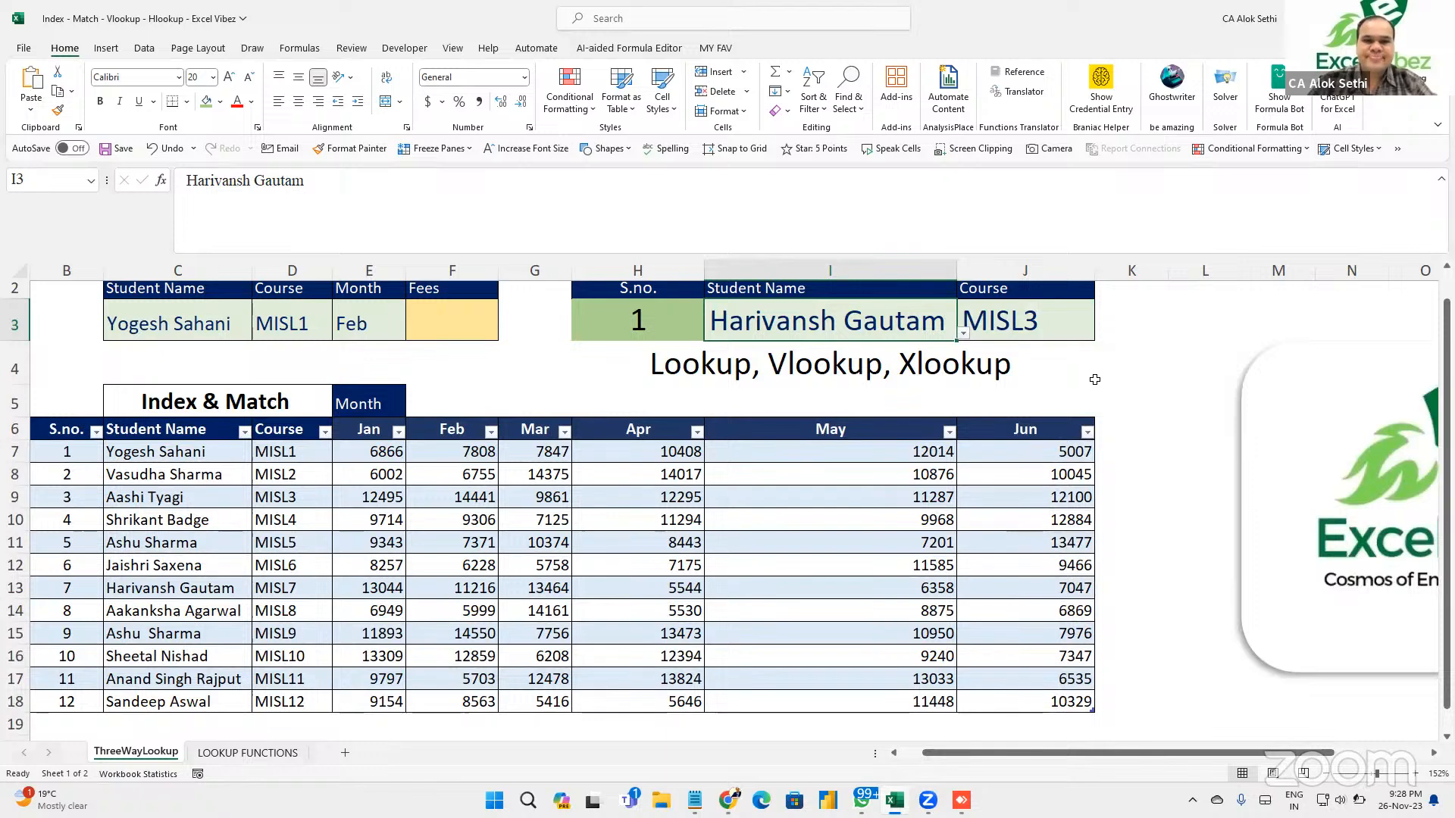
# Replace J3's formula with =VLOOKUP(I3,Table2[[Student Name]:[Course]],2,0), now returning MISL7.
pyautogui.press('Right')
pyautogui.press('Delete')
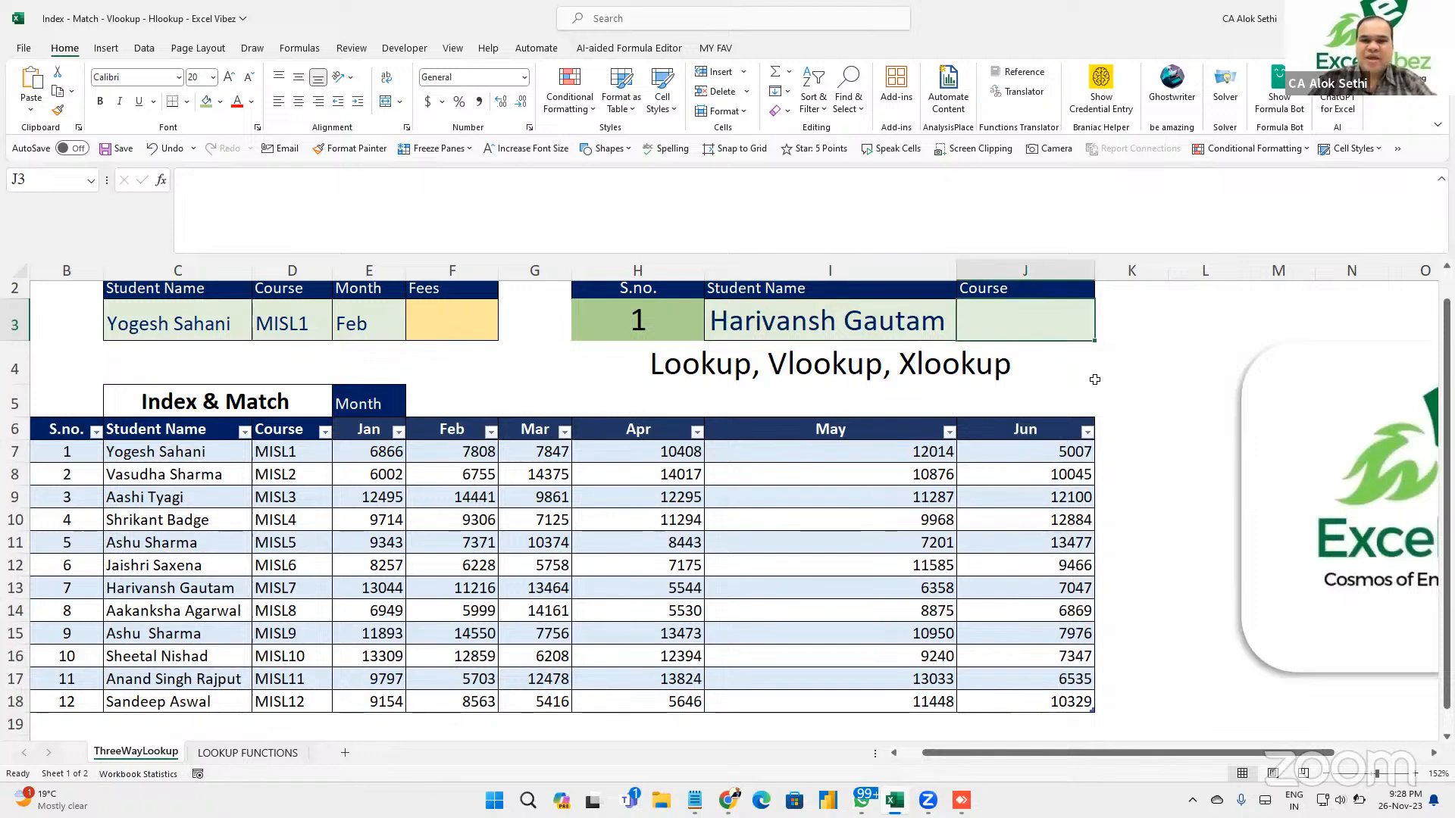
pyautogui.press('BackSpace')
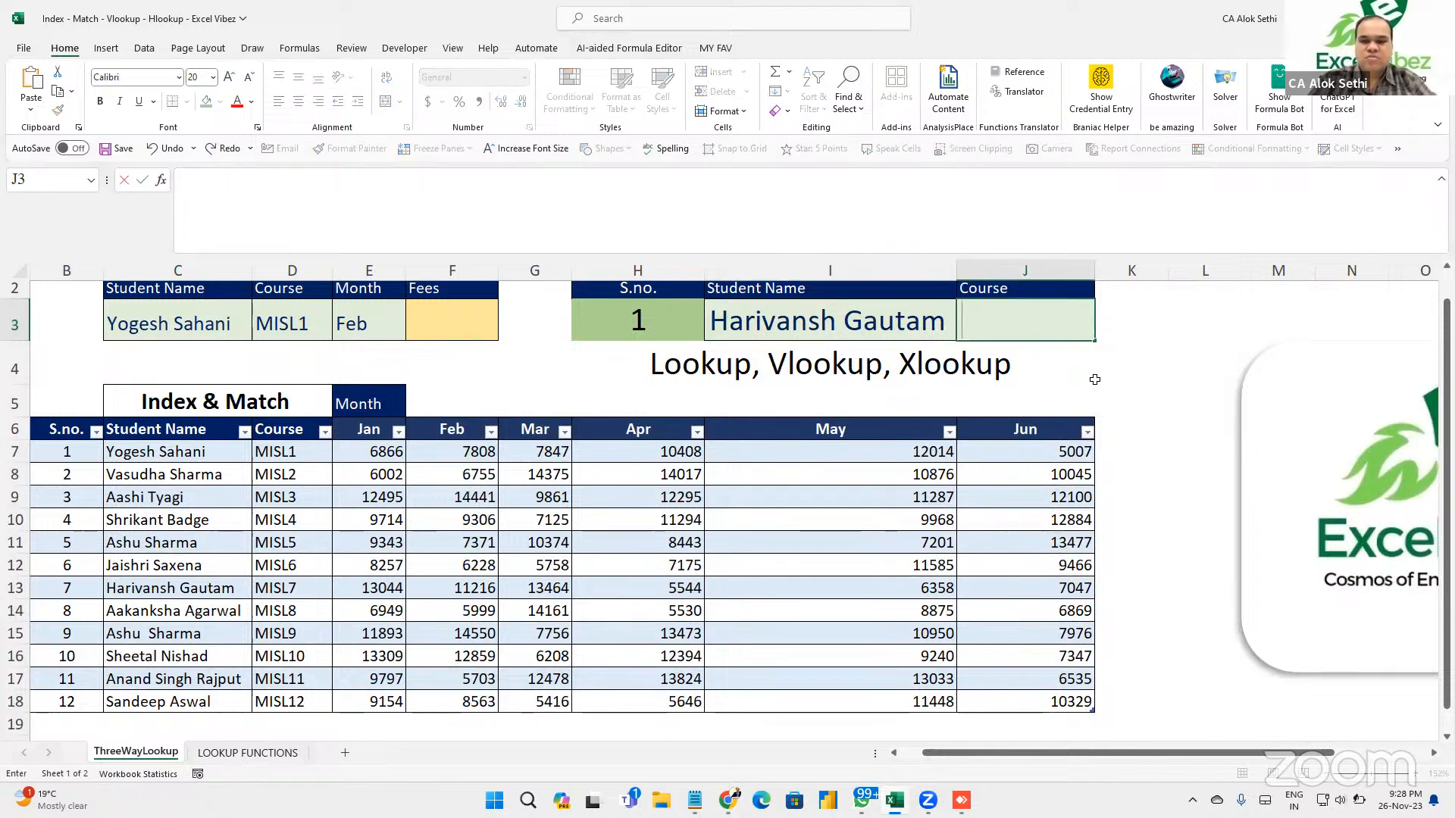
pyautogui.write('=vlook')
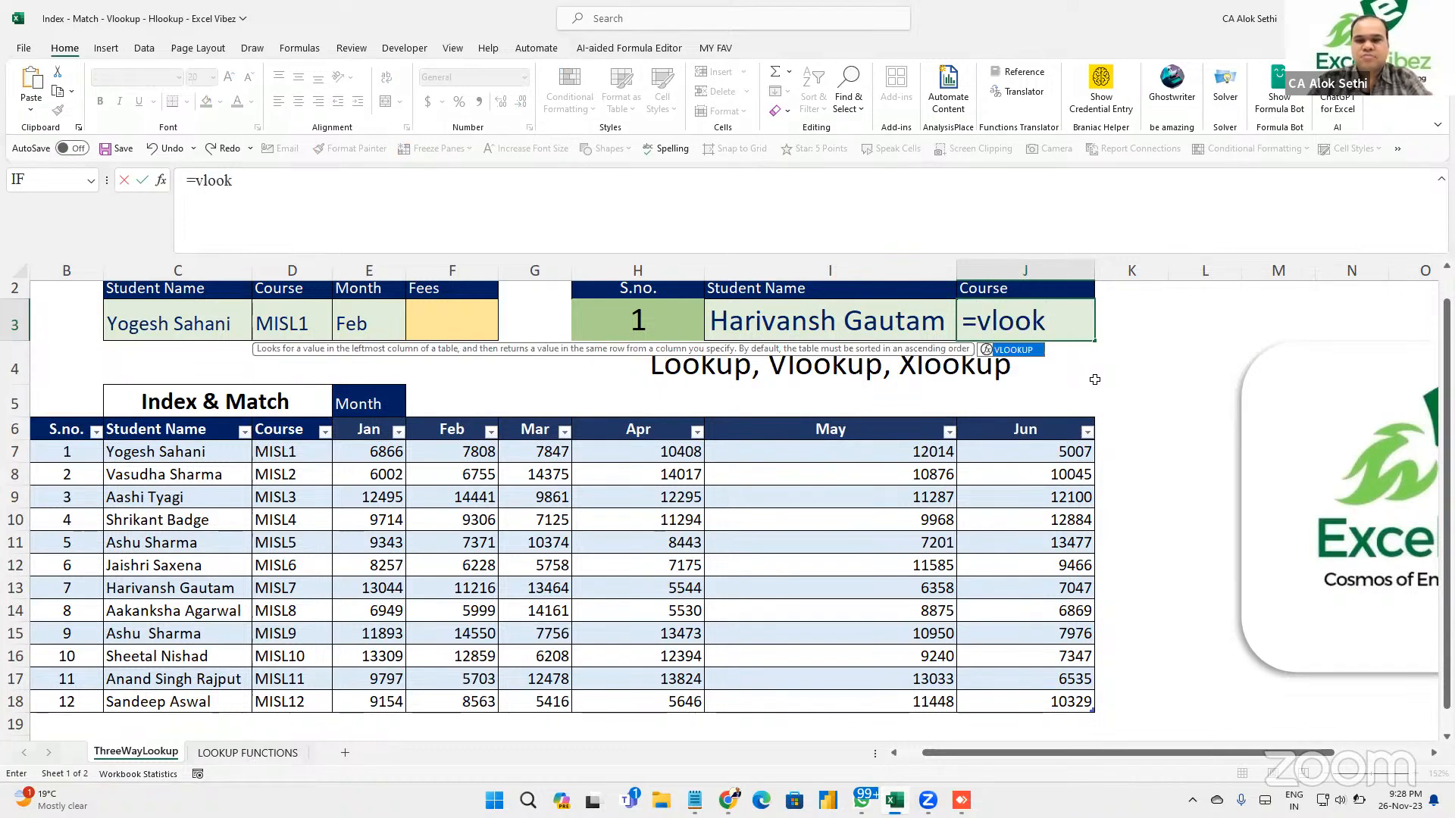
pyautogui.write('up(')
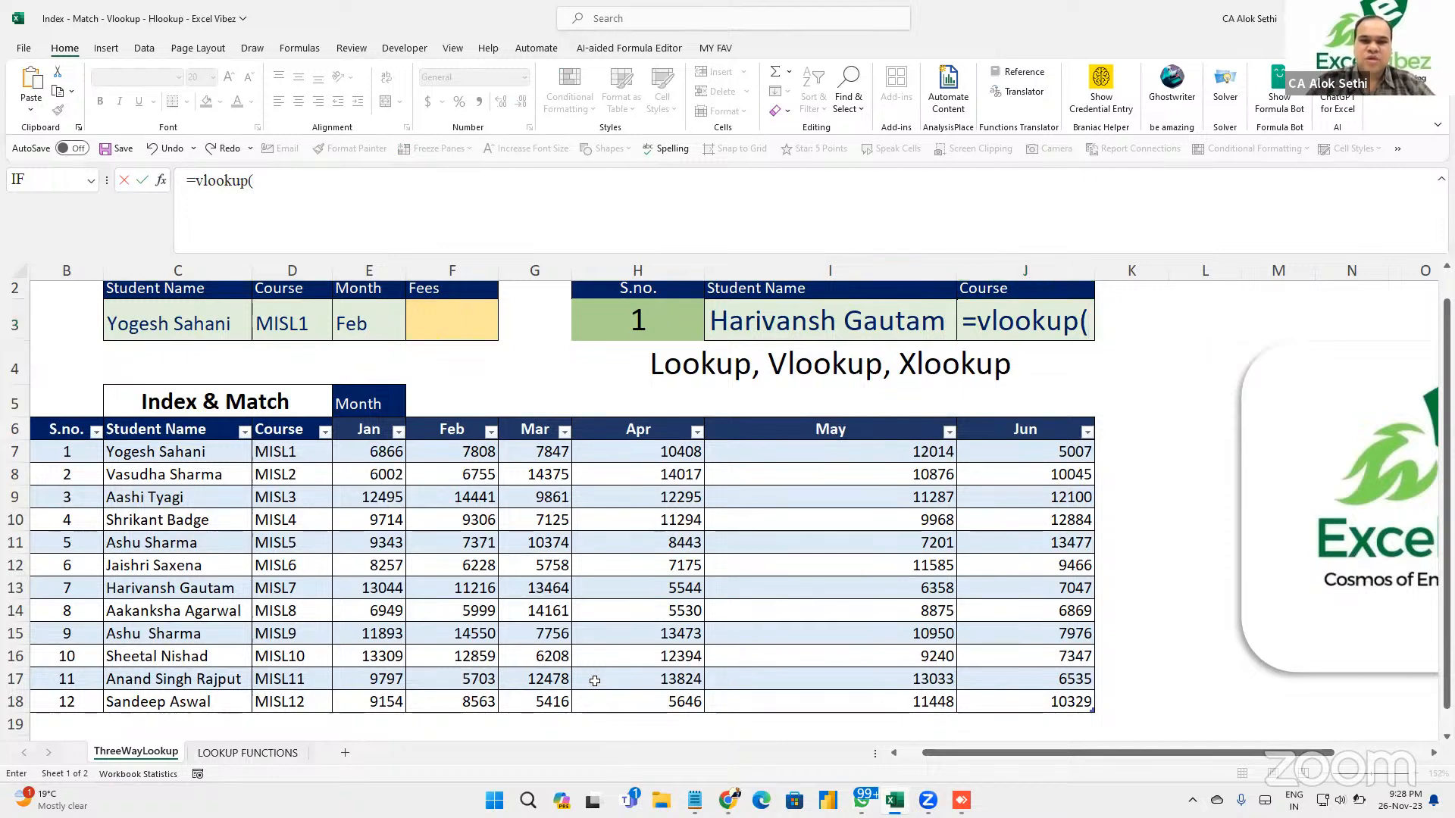
pyautogui.click(1091, 318)
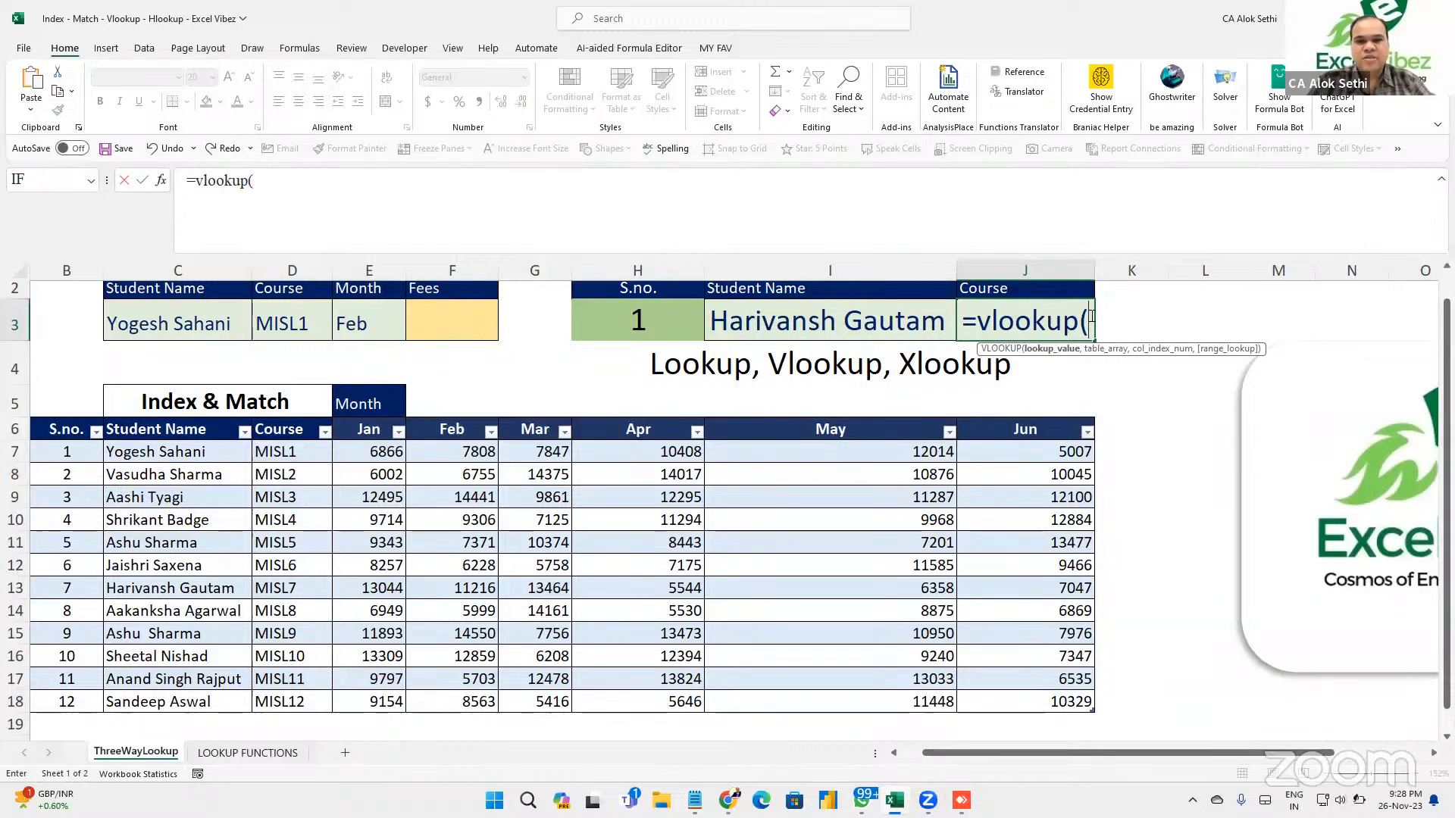
pyautogui.write('i3,')
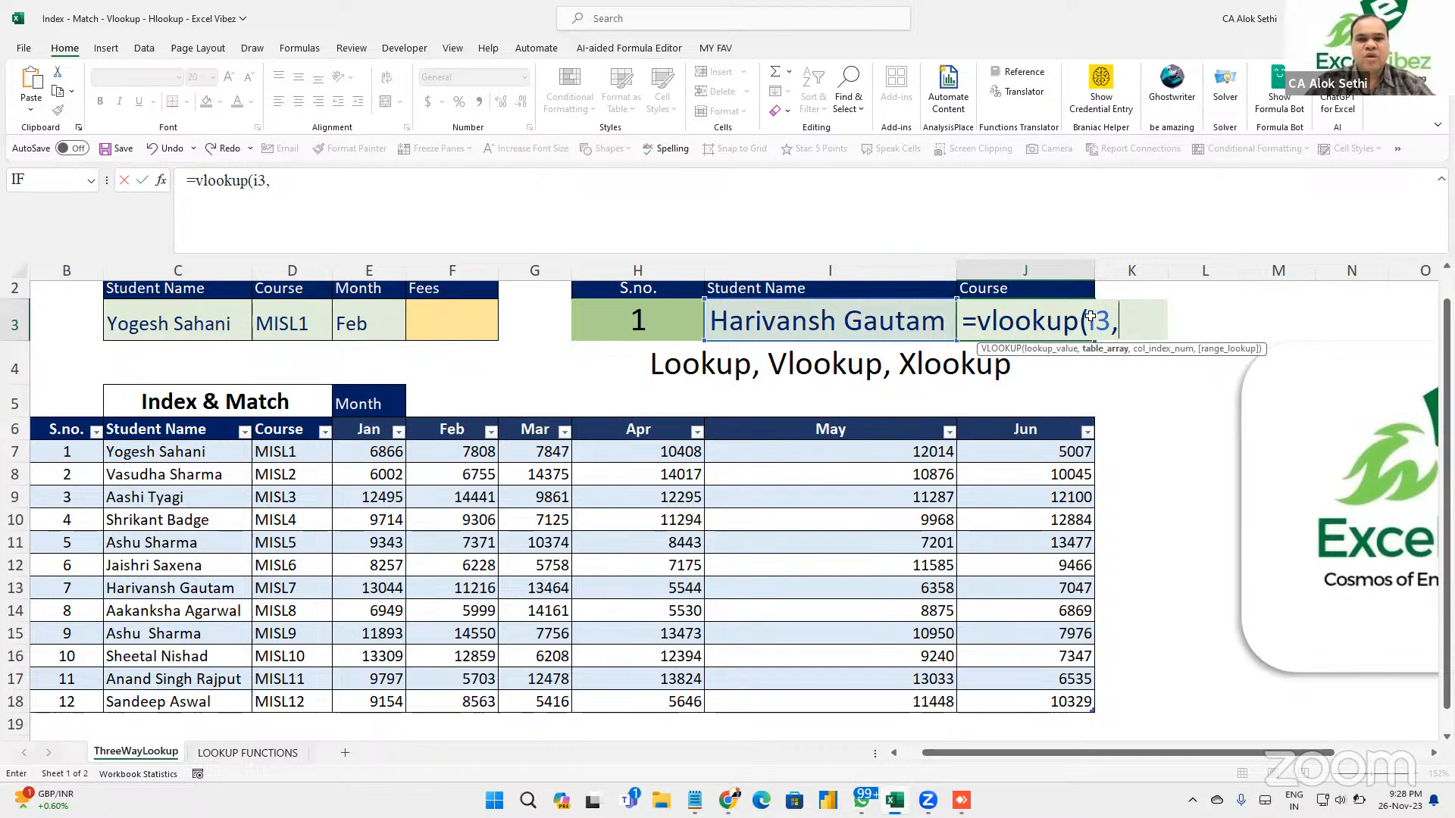
pyautogui.moveTo(124, 451); pyautogui.dragTo(143, 699)
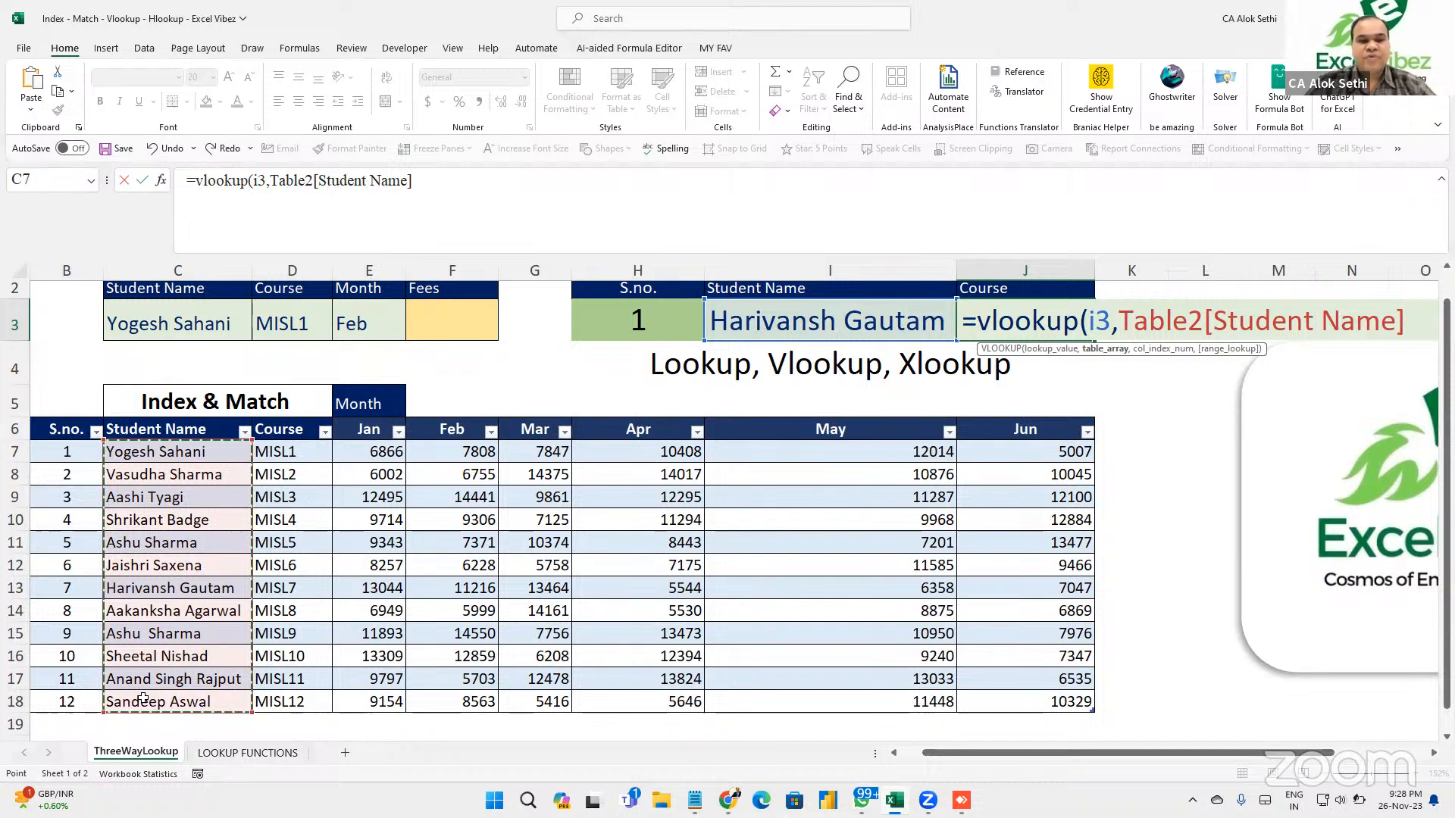
pyautogui.hotkey('shift', 'Right')
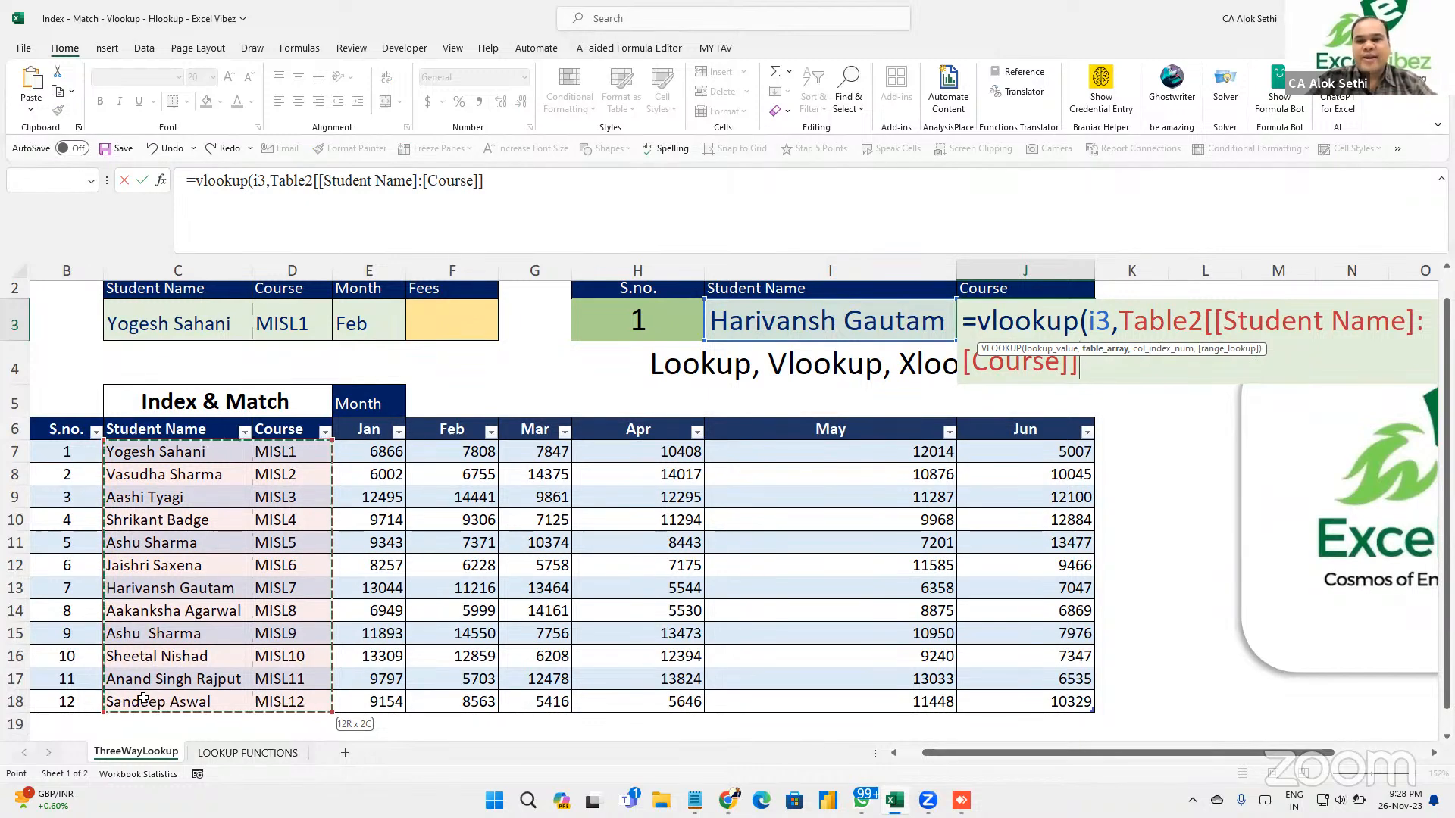
pyautogui.write(',')
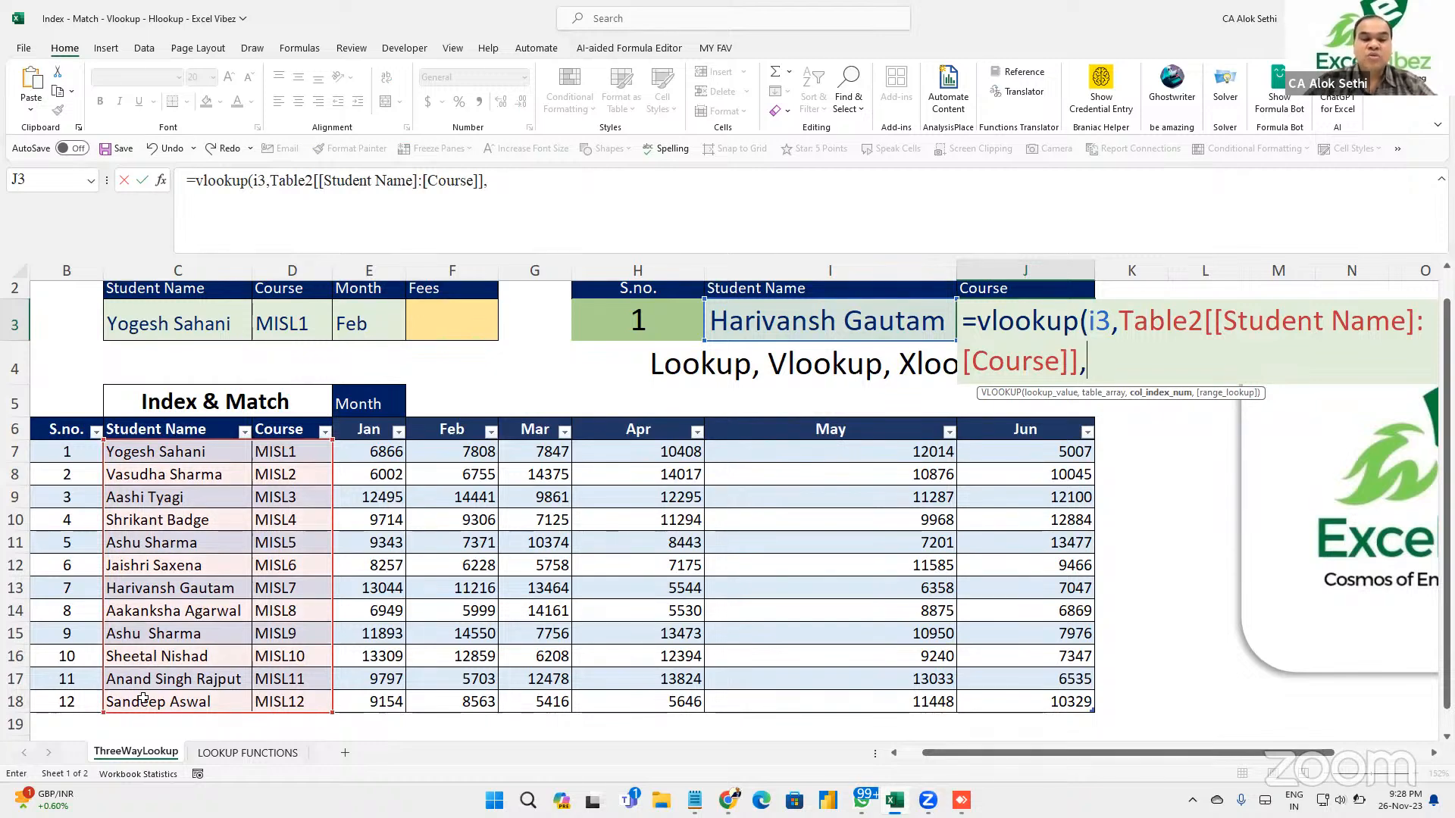
pyautogui.write('2')
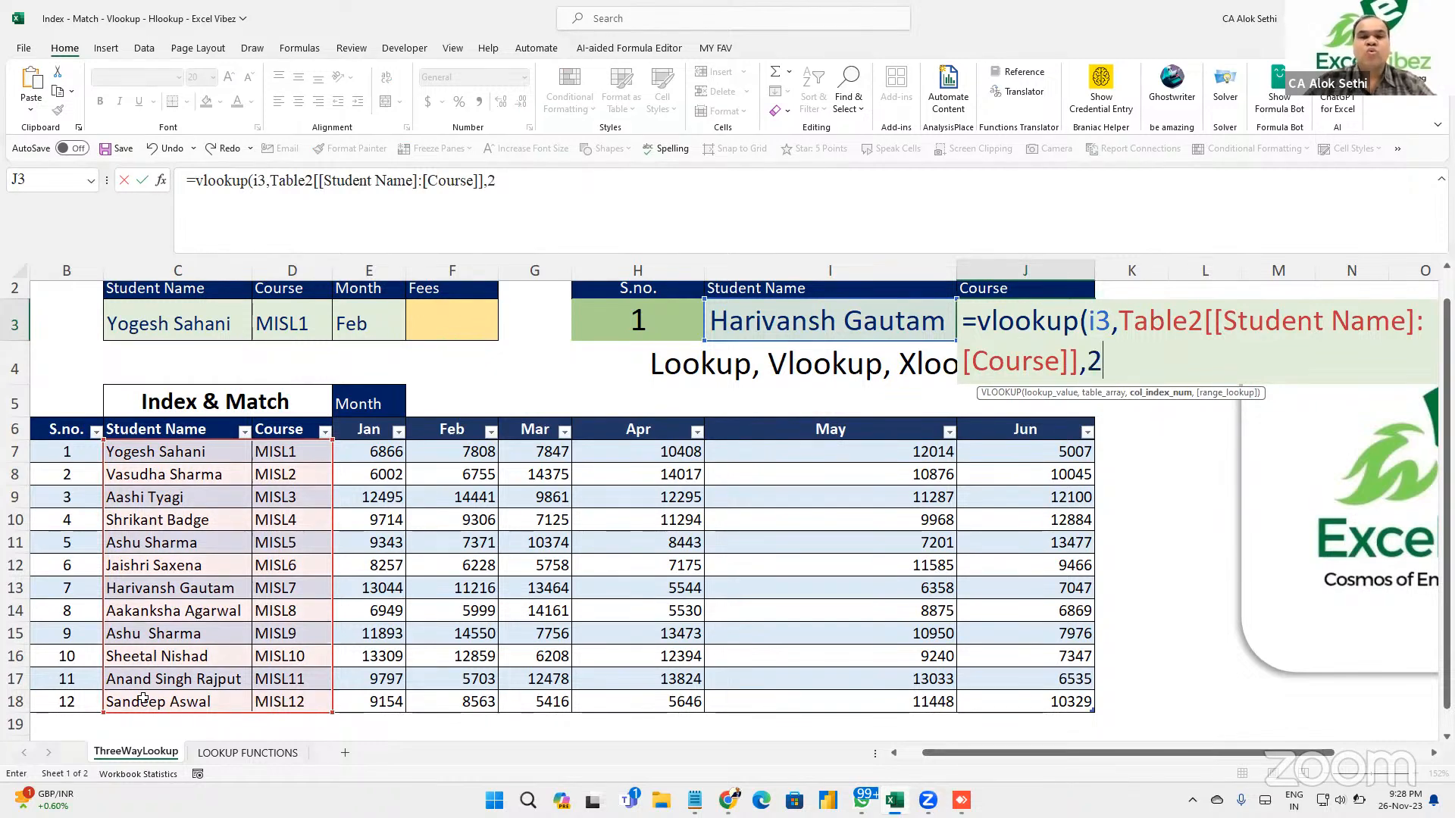
pyautogui.write(',')
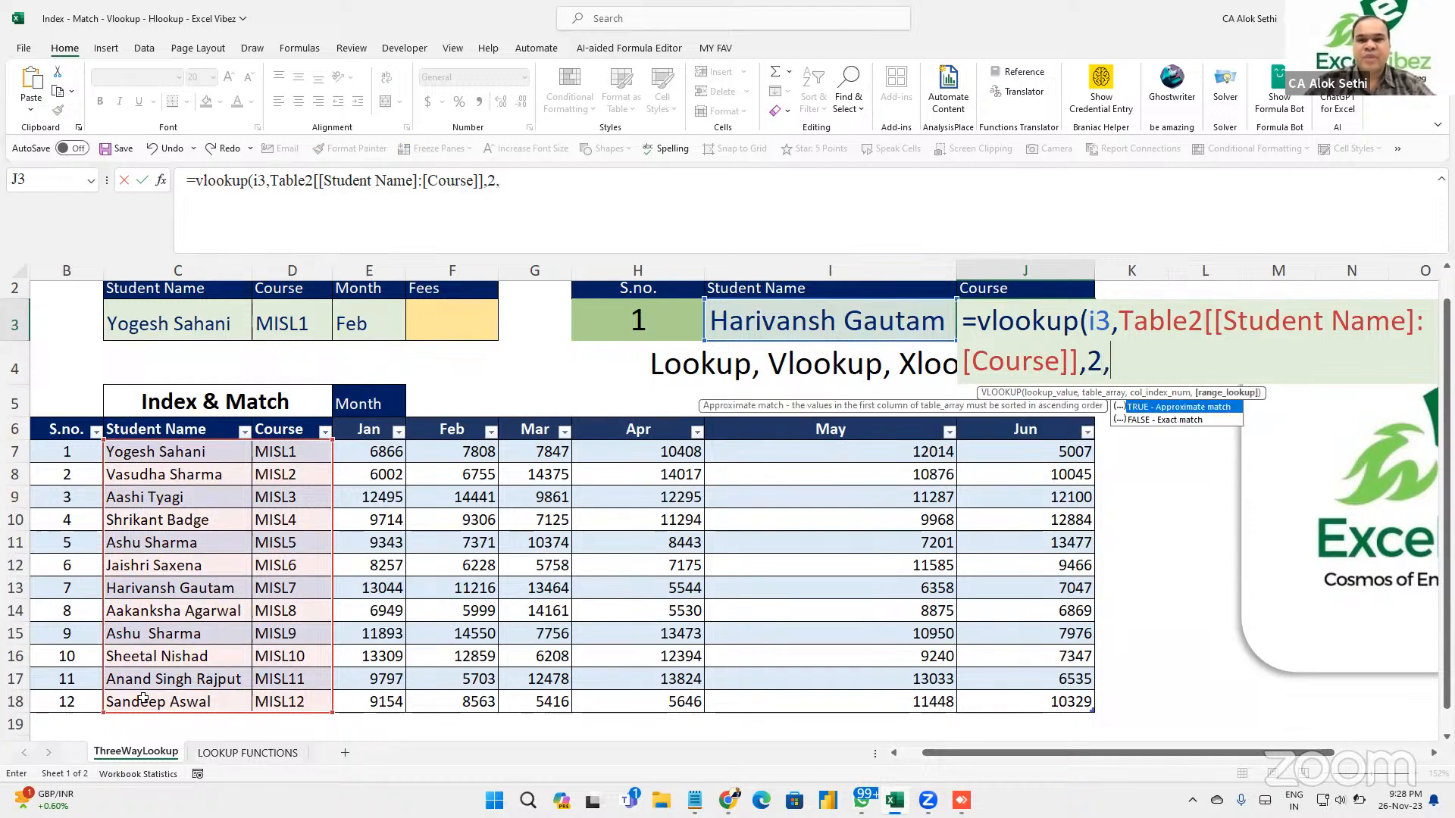
pyautogui.write('0)')
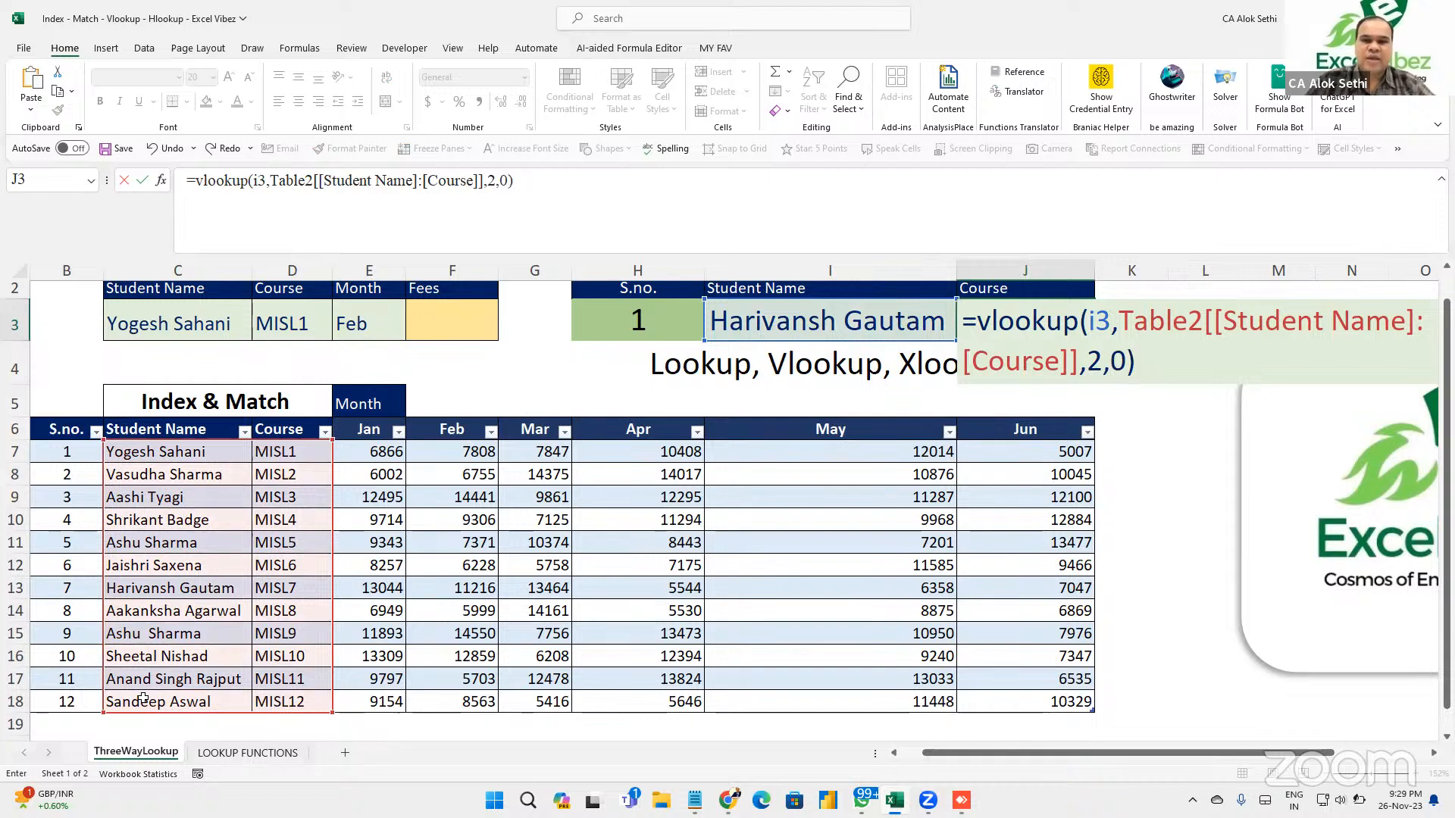
pyautogui.press('Return')
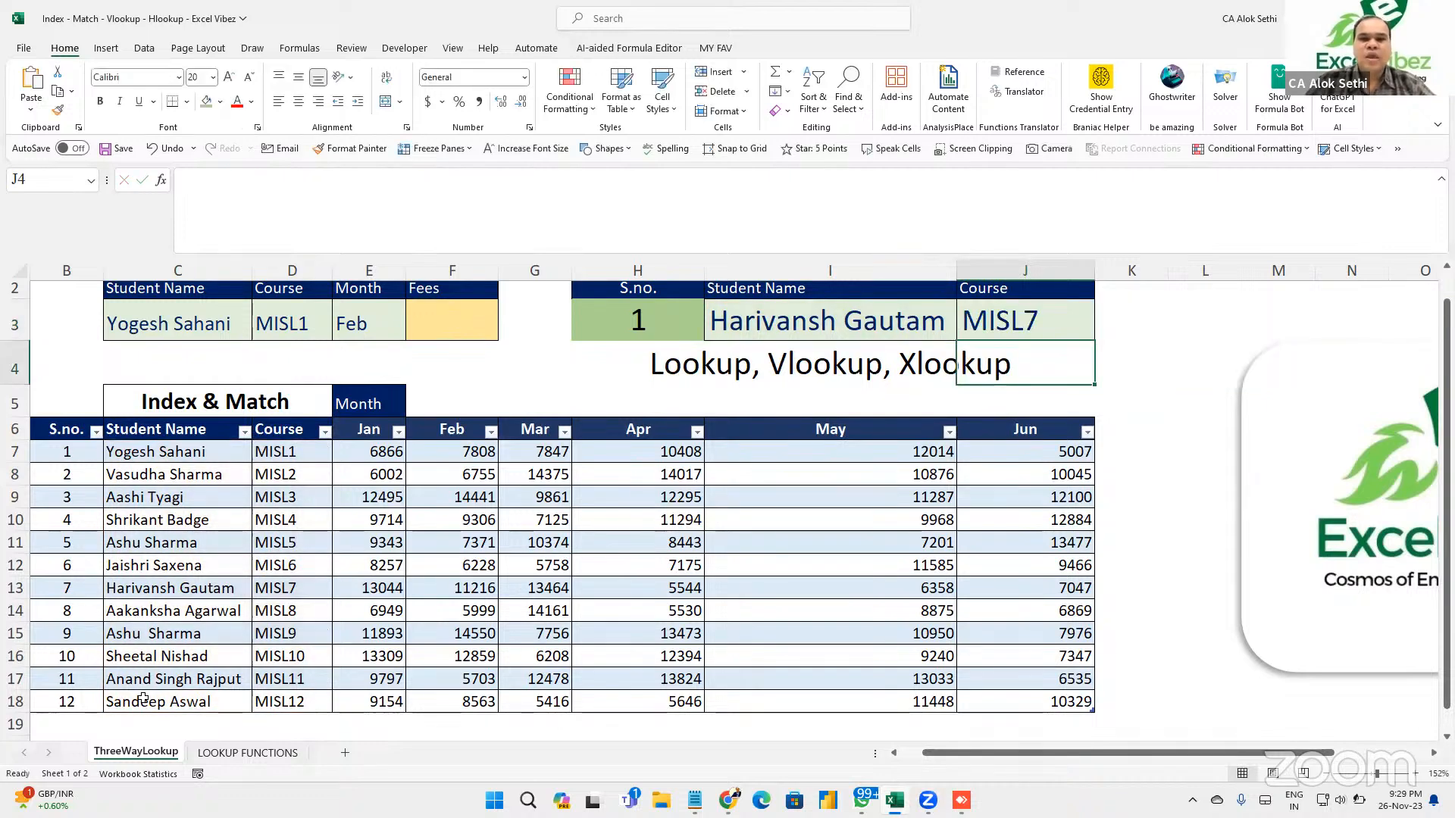
pyautogui.press('Up')
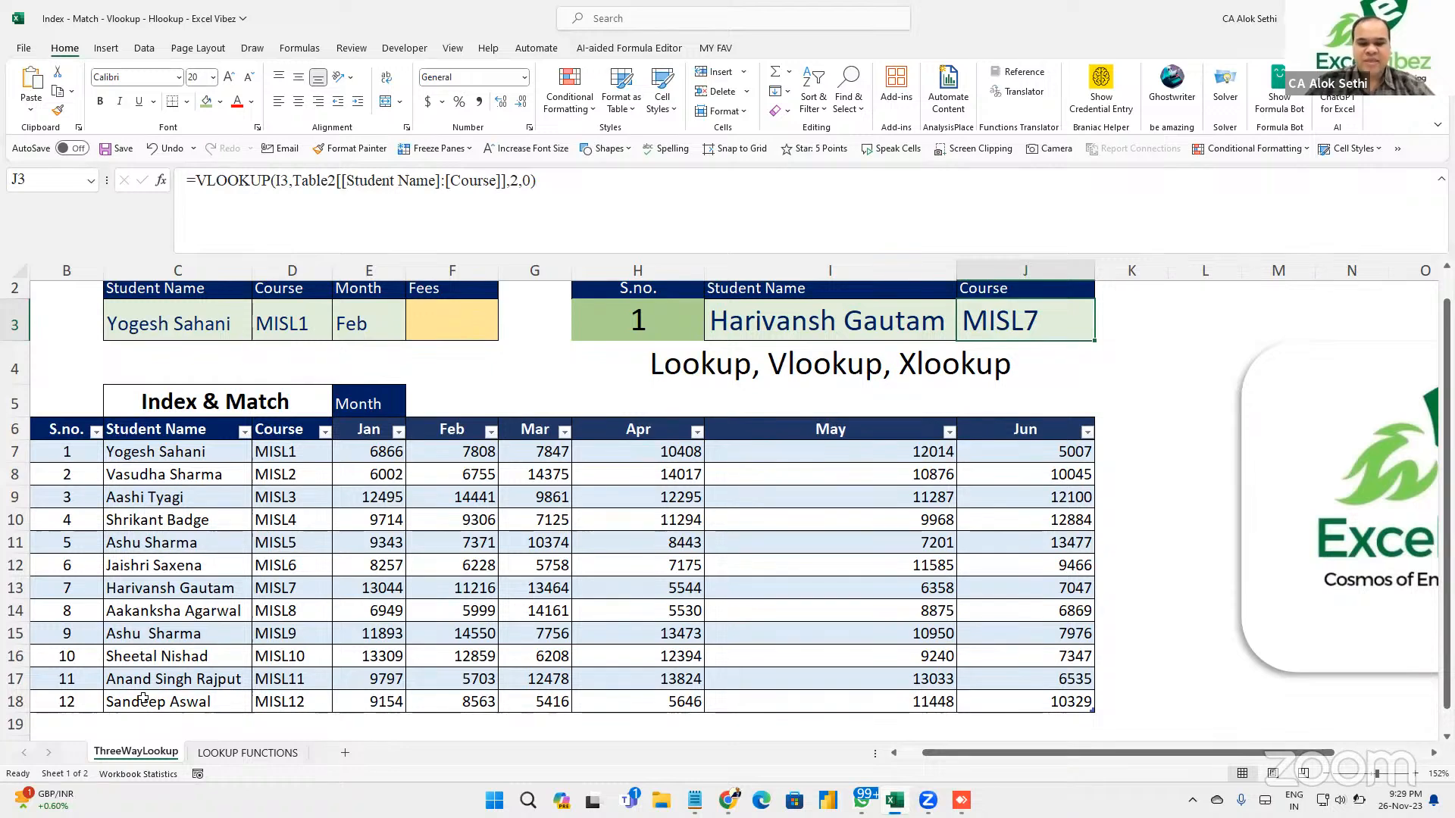
pyautogui.hotkey('alt', 'Down')
pyautogui.write('`')
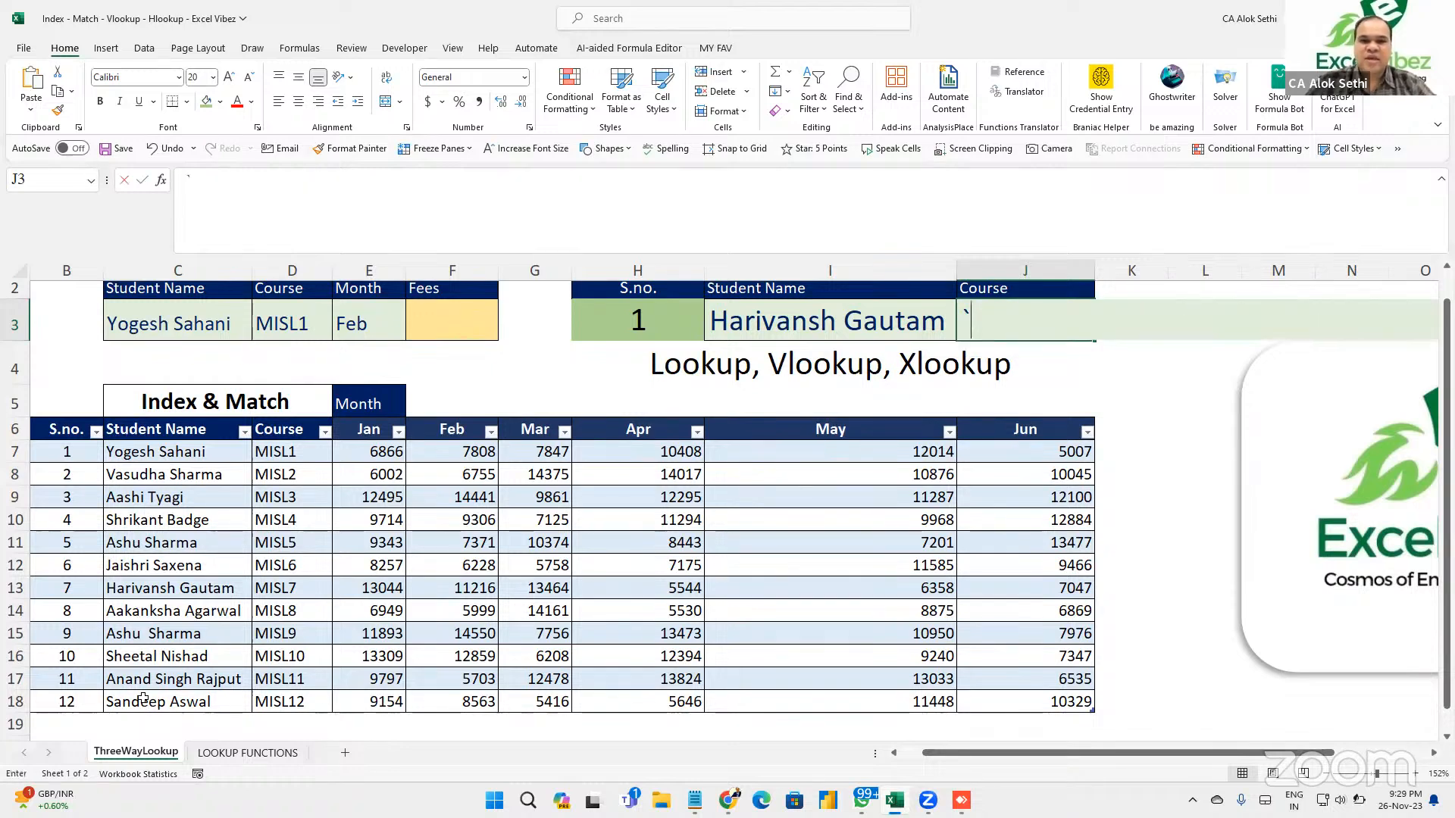
pyautogui.hotkey('ctrl', 'z')
pyautogui.press('Left')
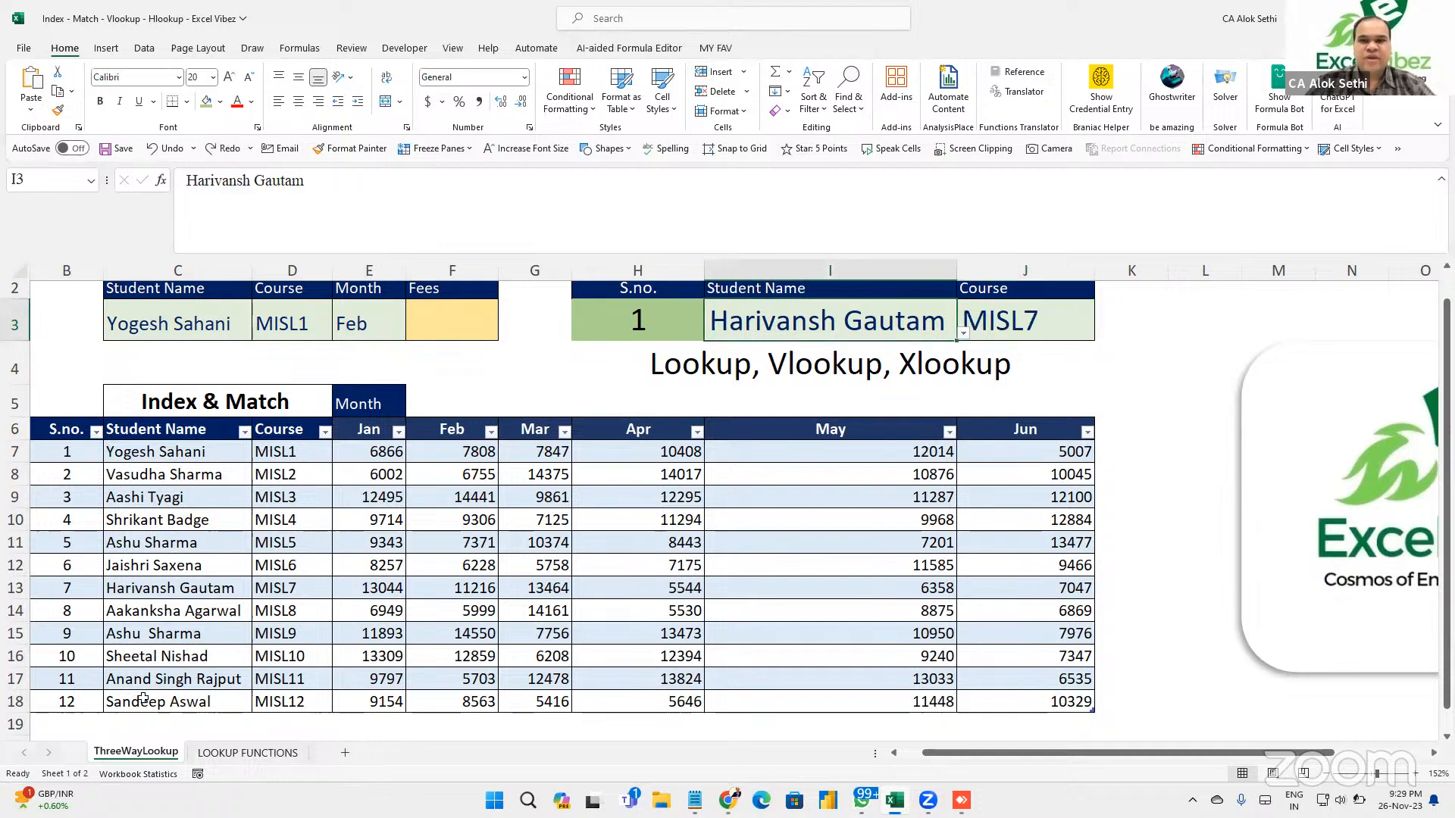
pyautogui.hotkey('alt', 'Down')
pyautogui.press('Down')
pyautogui.press('Down')
pyautogui.press('Down')
pyautogui.press('Down')
pyautogui.press('Down')
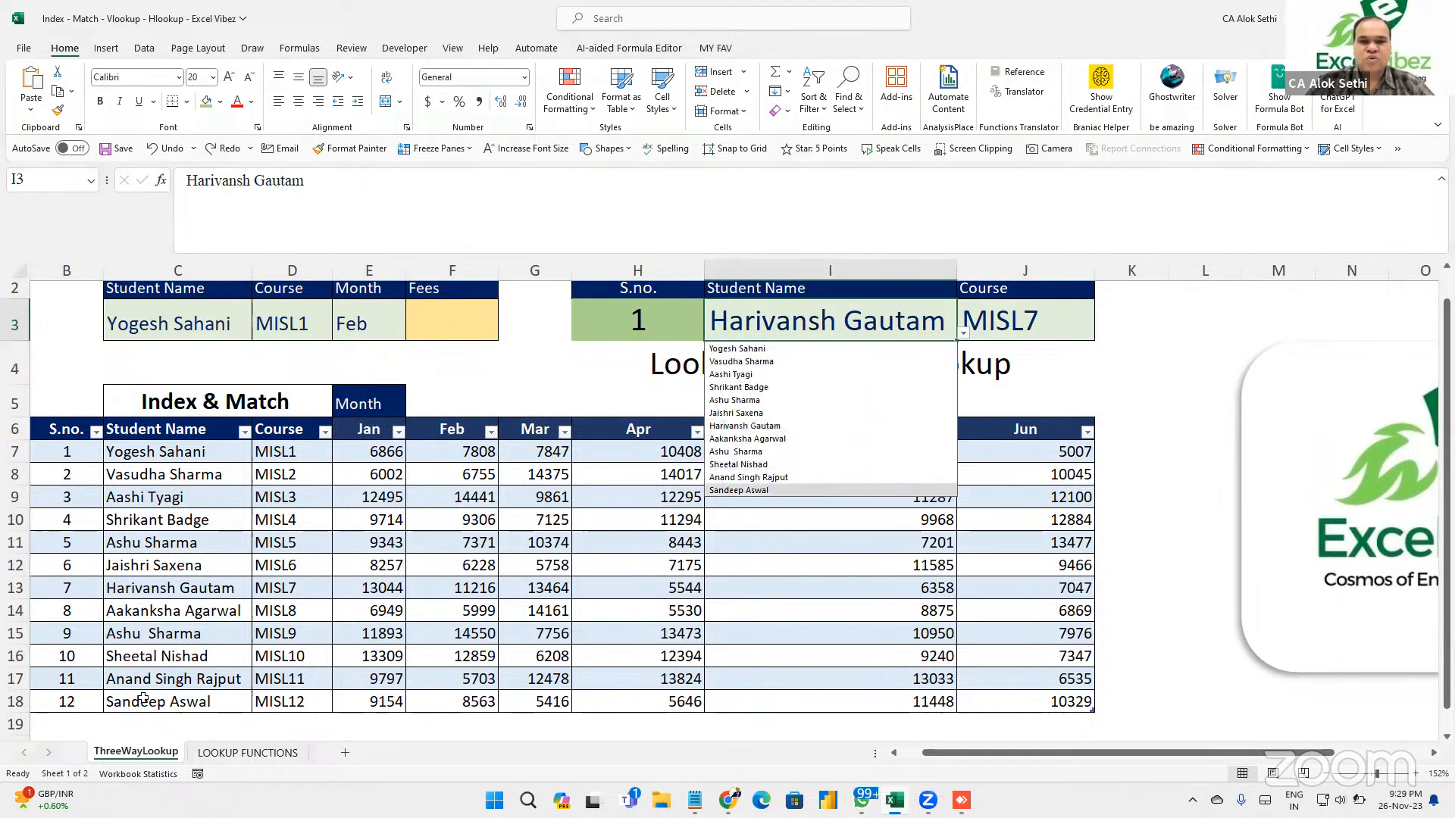
pyautogui.press('Up')
pyautogui.press('Down')
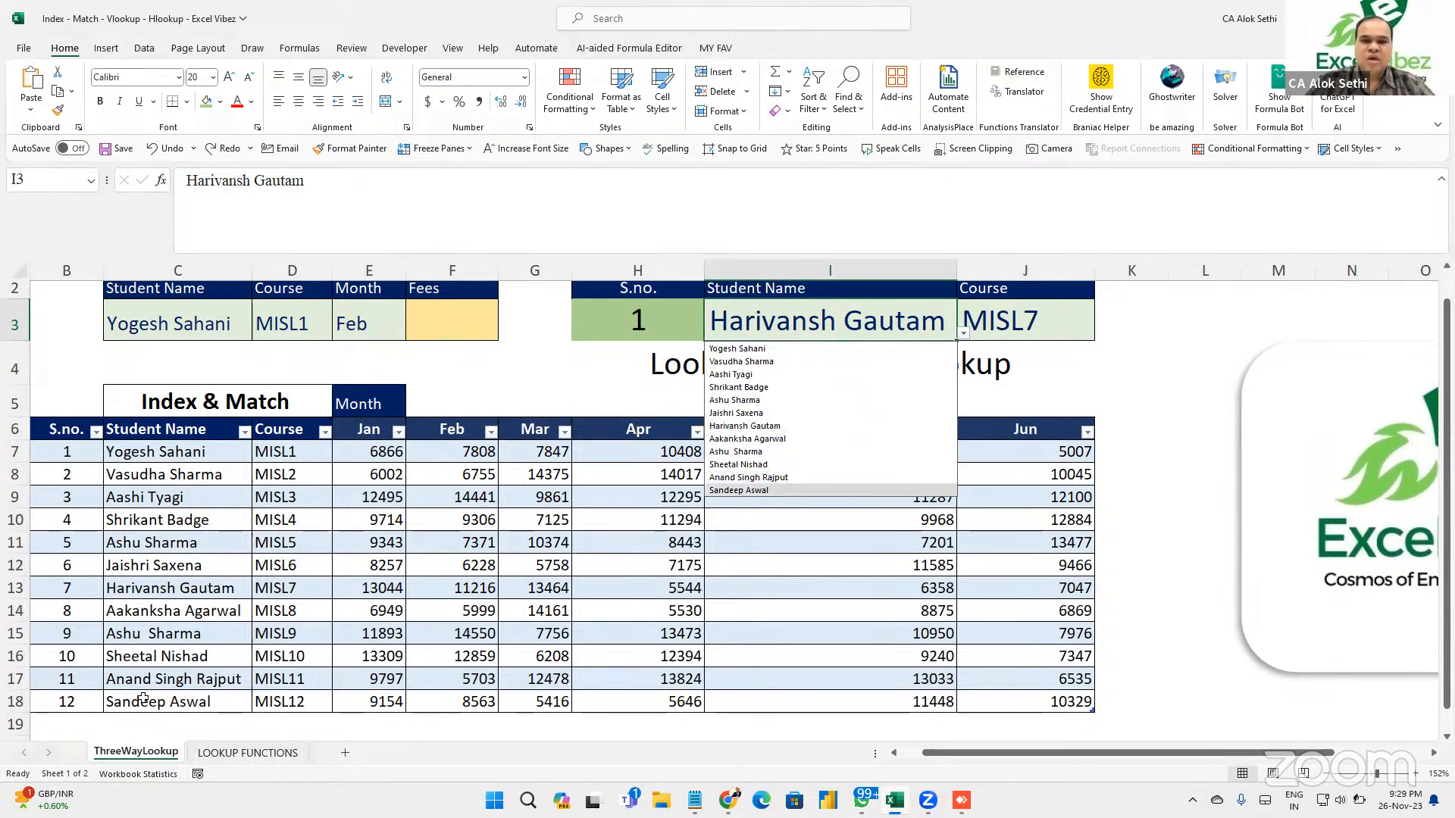
pyautogui.press('Return')
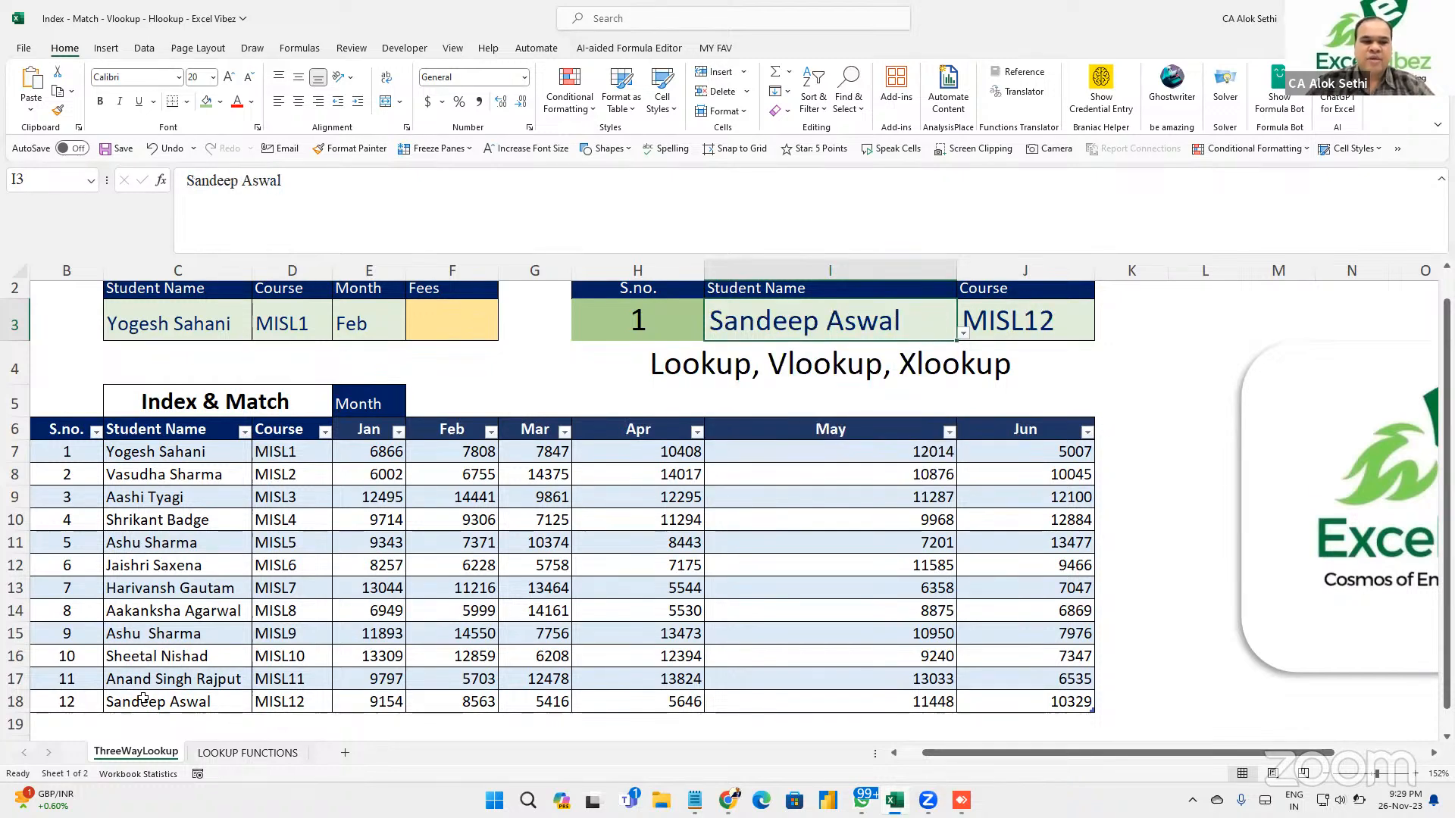
pyautogui.hotkey('alt', 'Down')
pyautogui.press('Up')
pyautogui.press('Up')
pyautogui.press('Up')
pyautogui.press('Up')
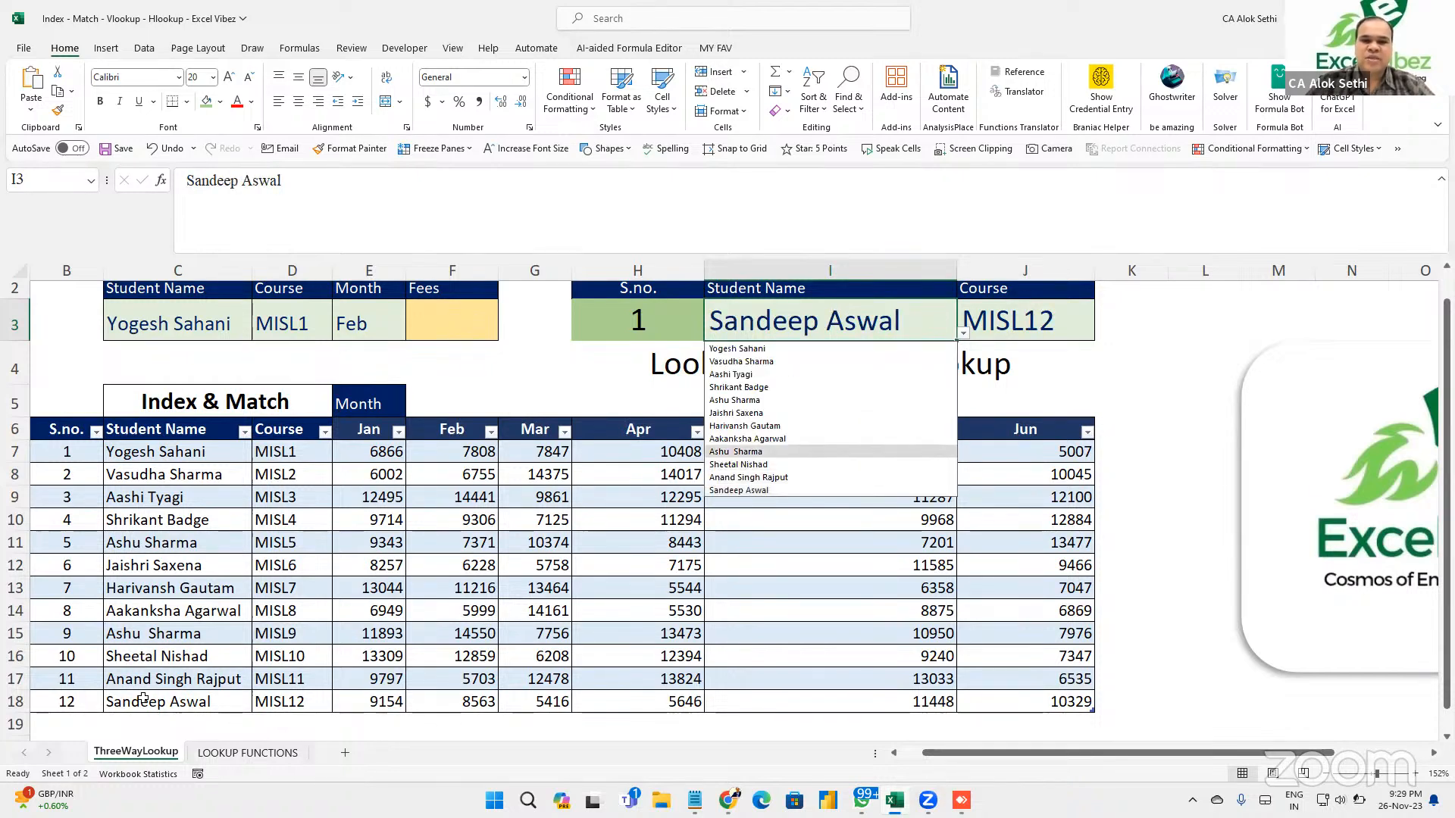
pyautogui.press('Down')
pyautogui.press('Return')
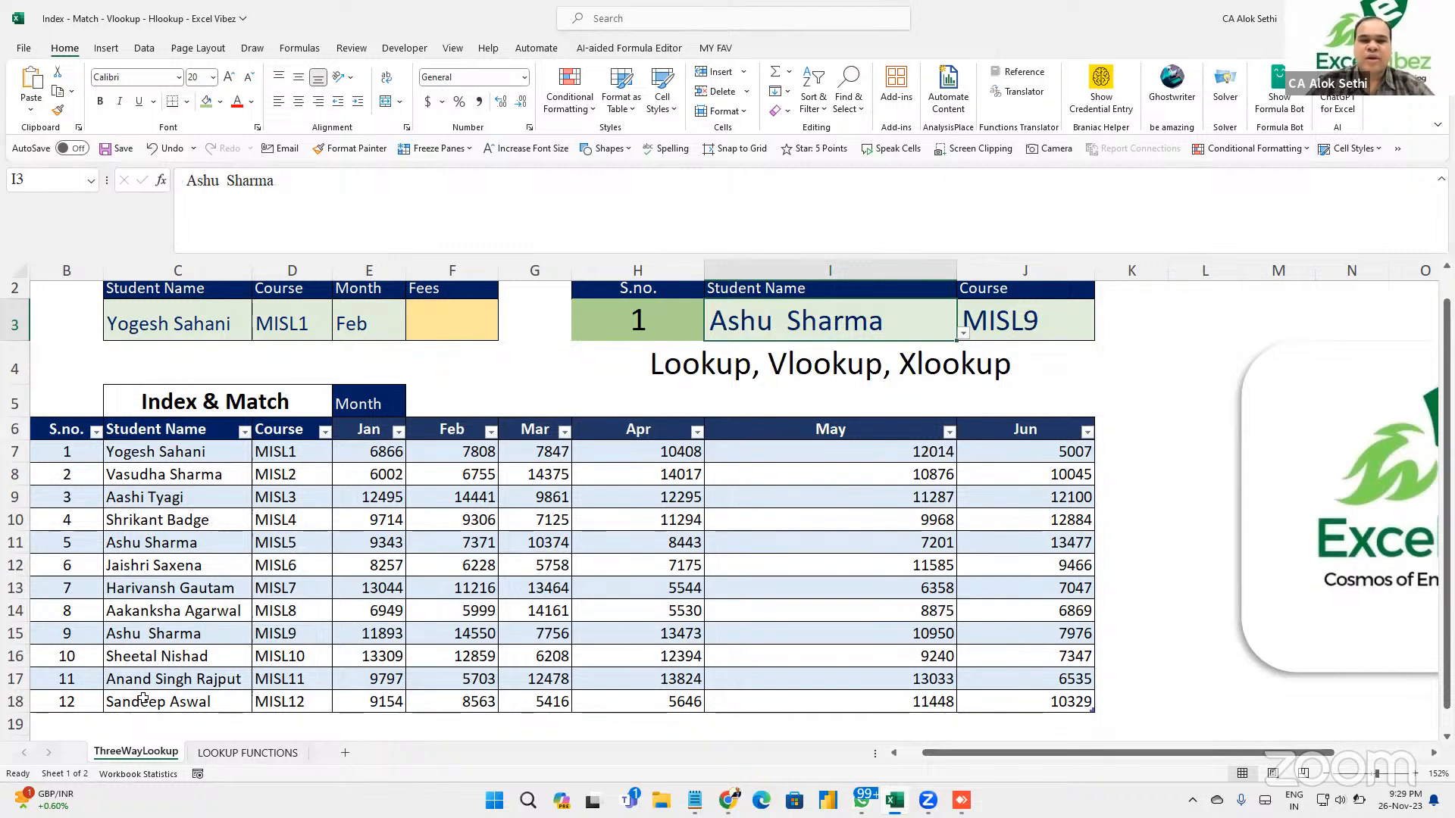
pyautogui.hotkey('alt', 'Down')
pyautogui.press('Up')
pyautogui.press('Up')
pyautogui.press('Up')
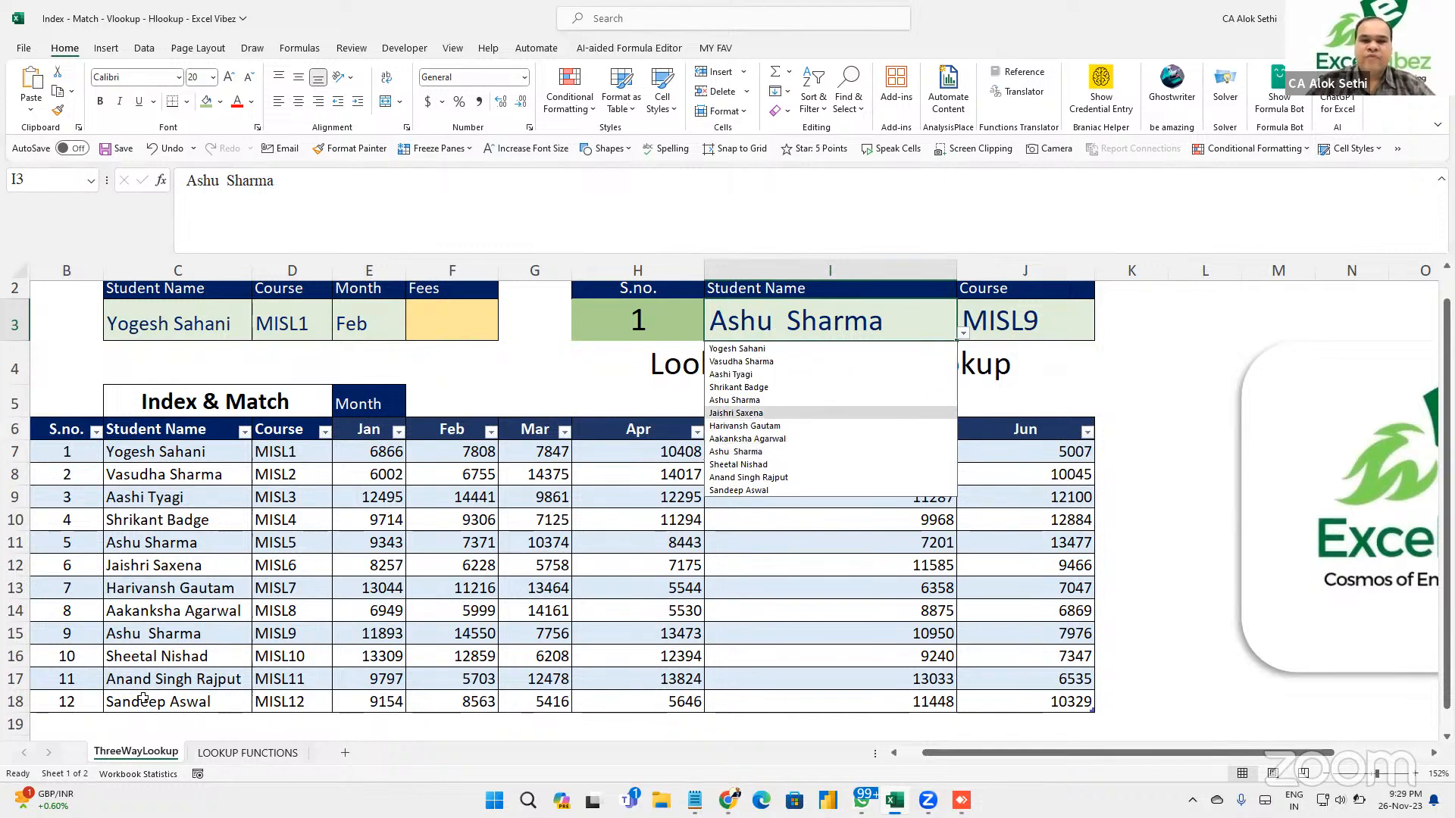
pyautogui.press('Return')
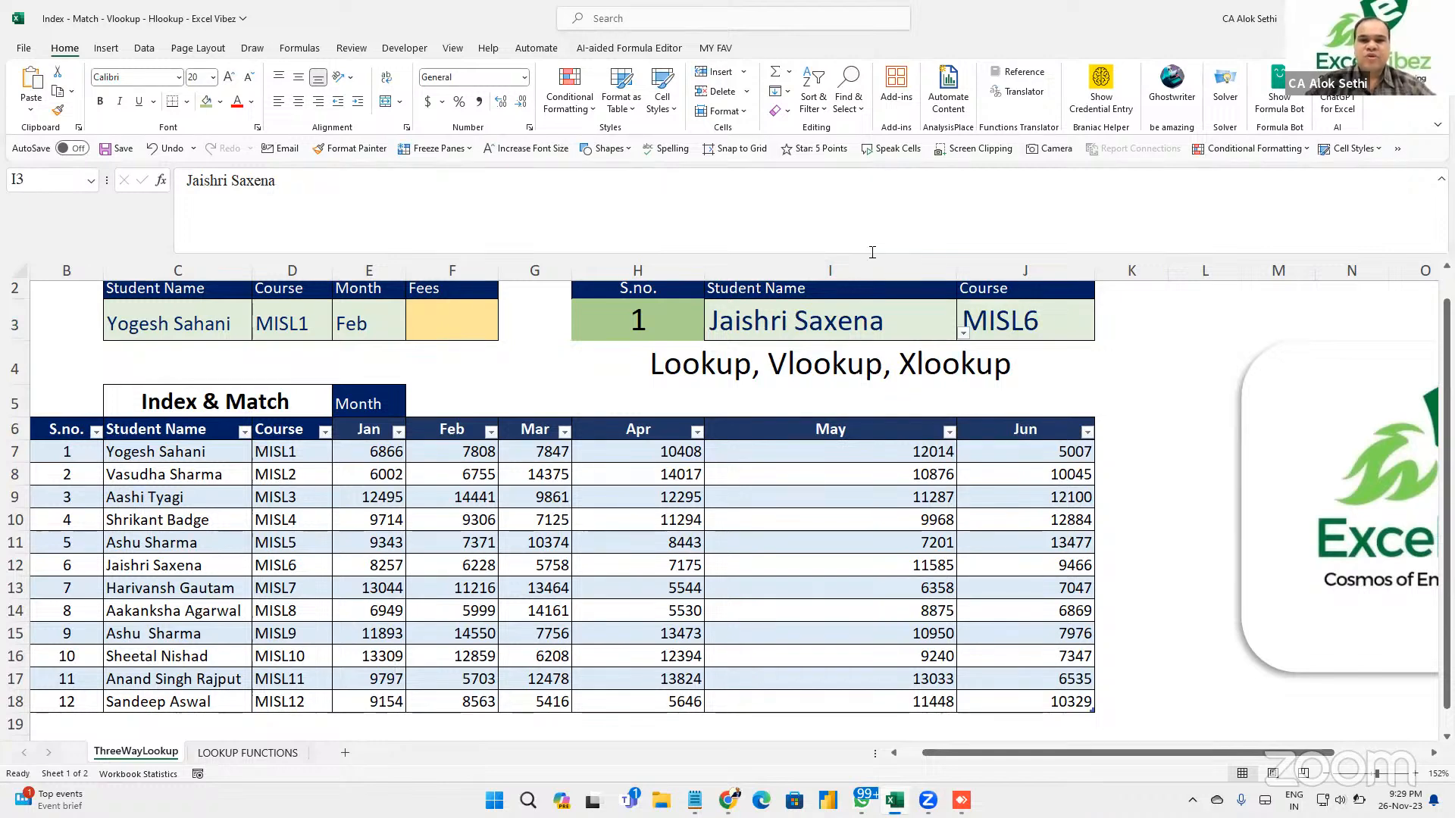
pyautogui.click(1021, 317)
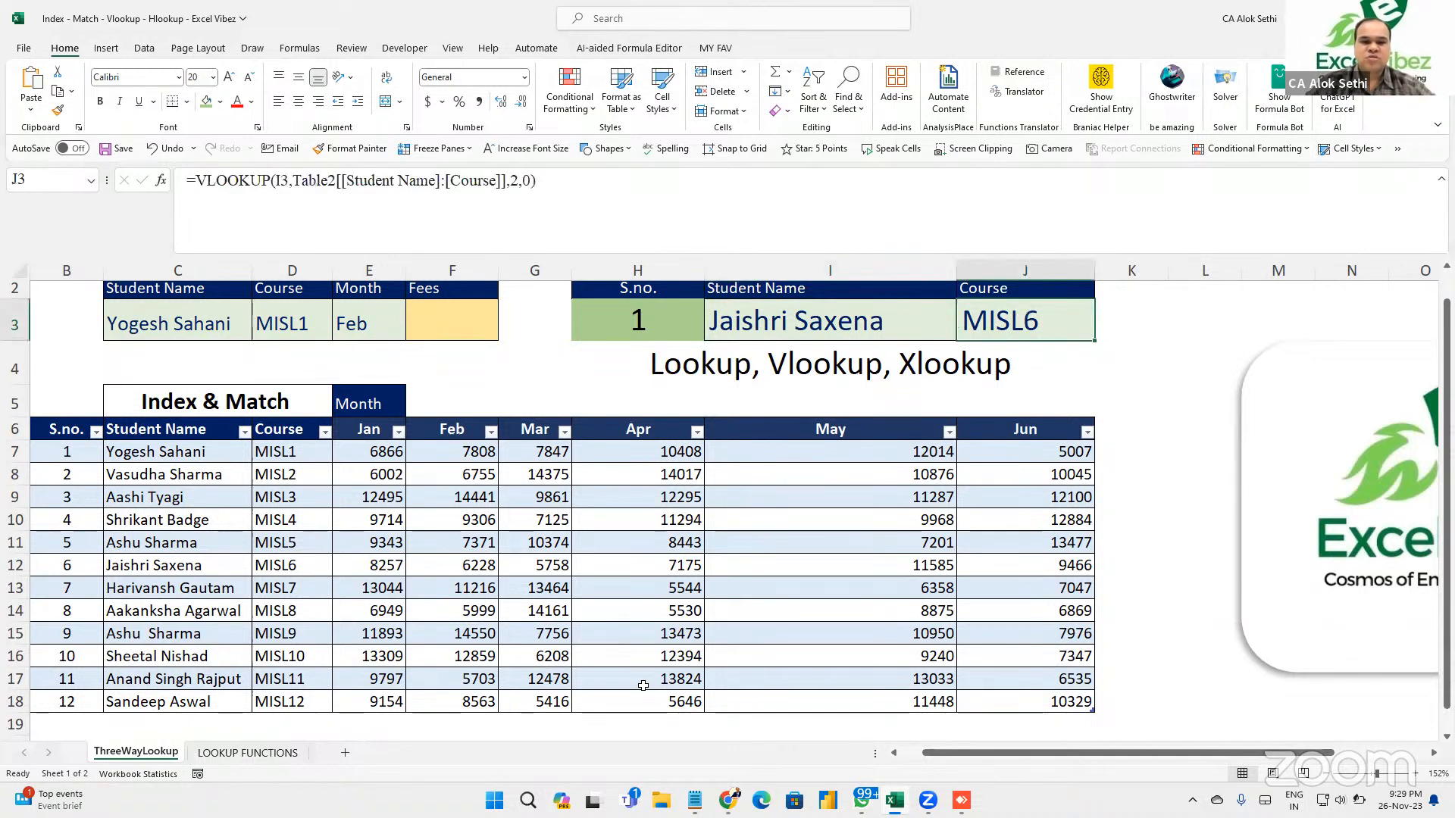
pyautogui.hotkey('ctrl', 'n')
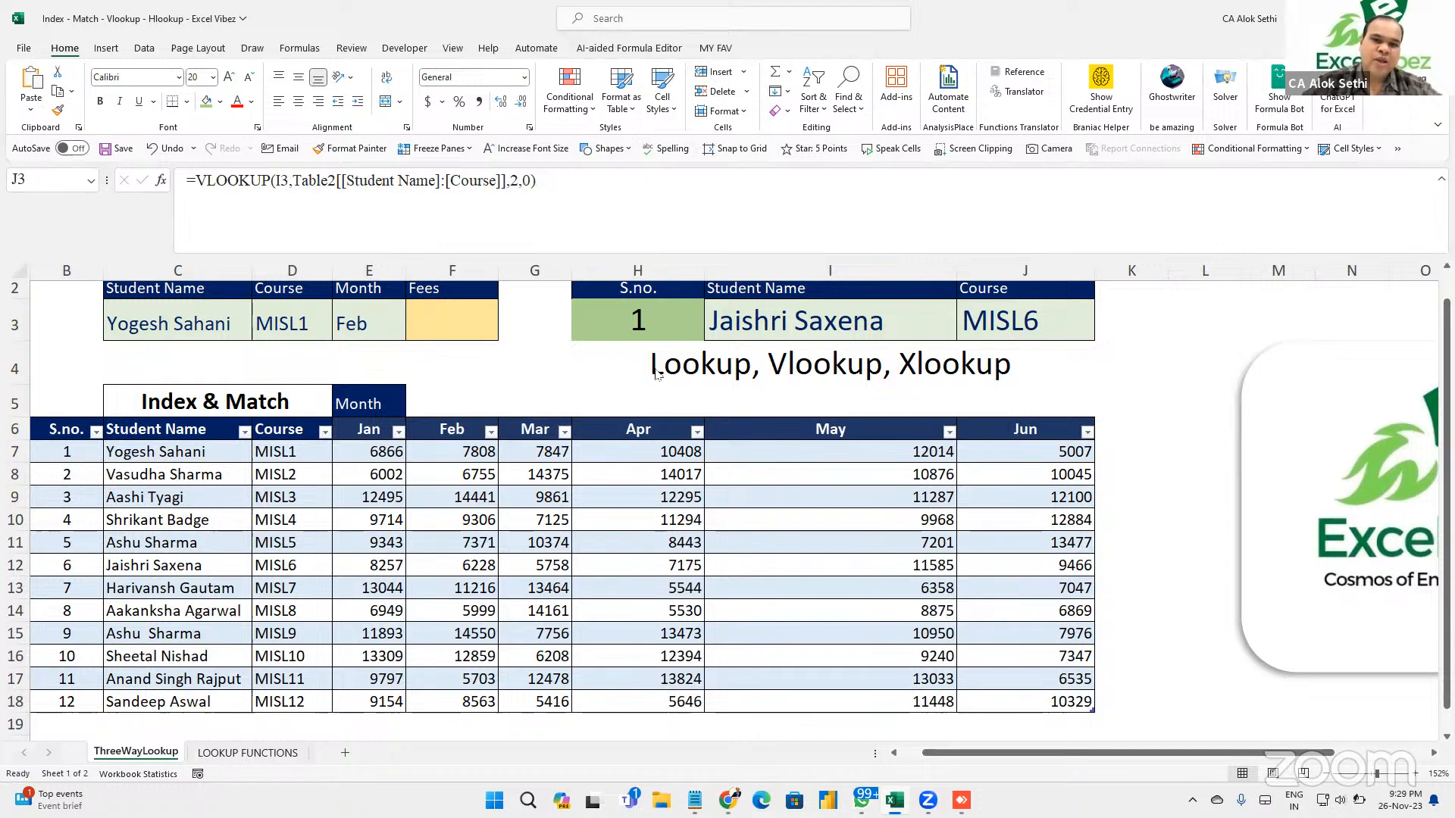
# Widen column K and add the heading 'Lookup' in K2.
pyautogui.click(1152, 310)
pyautogui.moveTo(1168, 282); pyautogui.dragTo(1232, 281)
pyautogui.click(1199, 294)
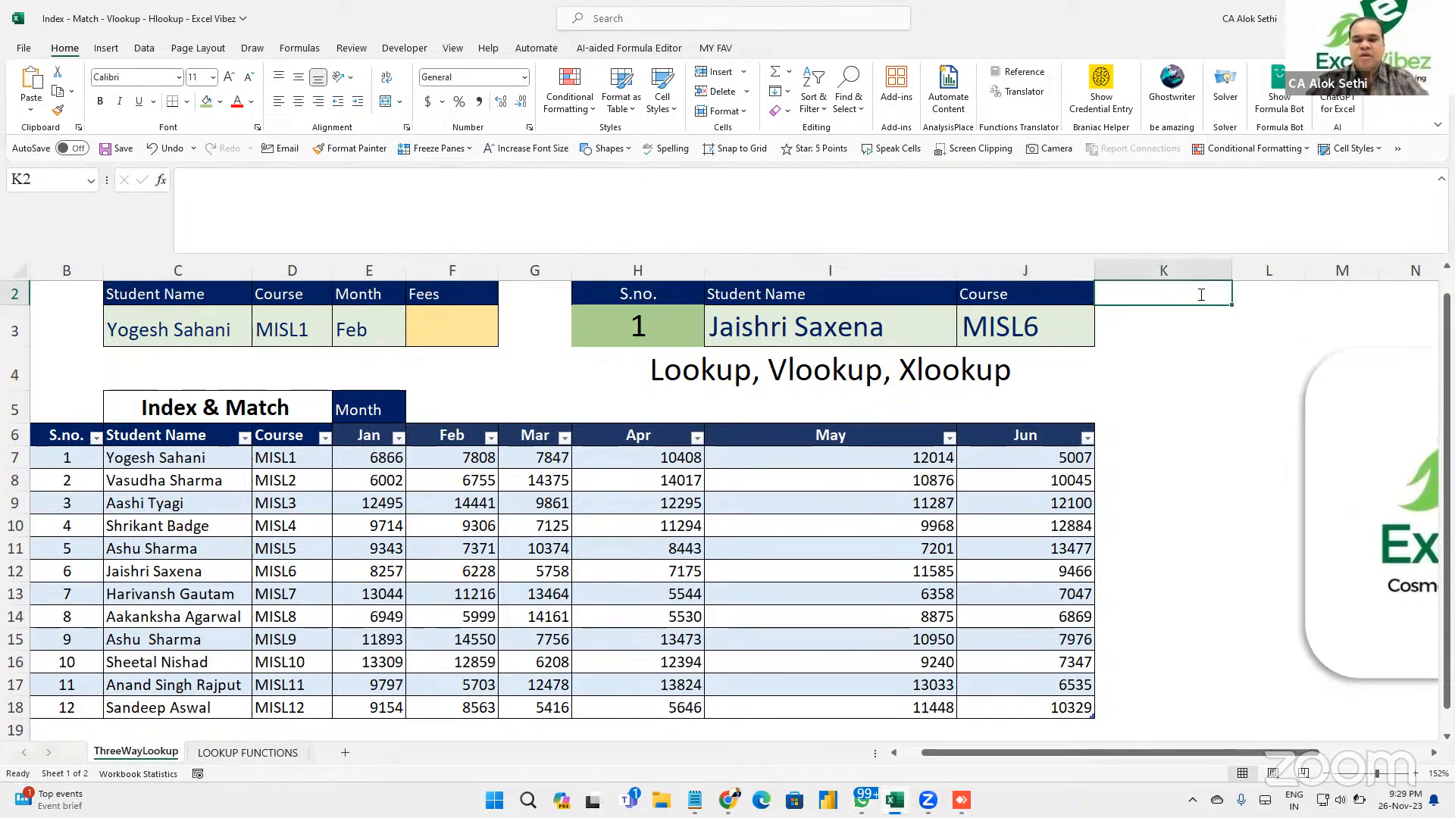
pyautogui.write('Lookup')
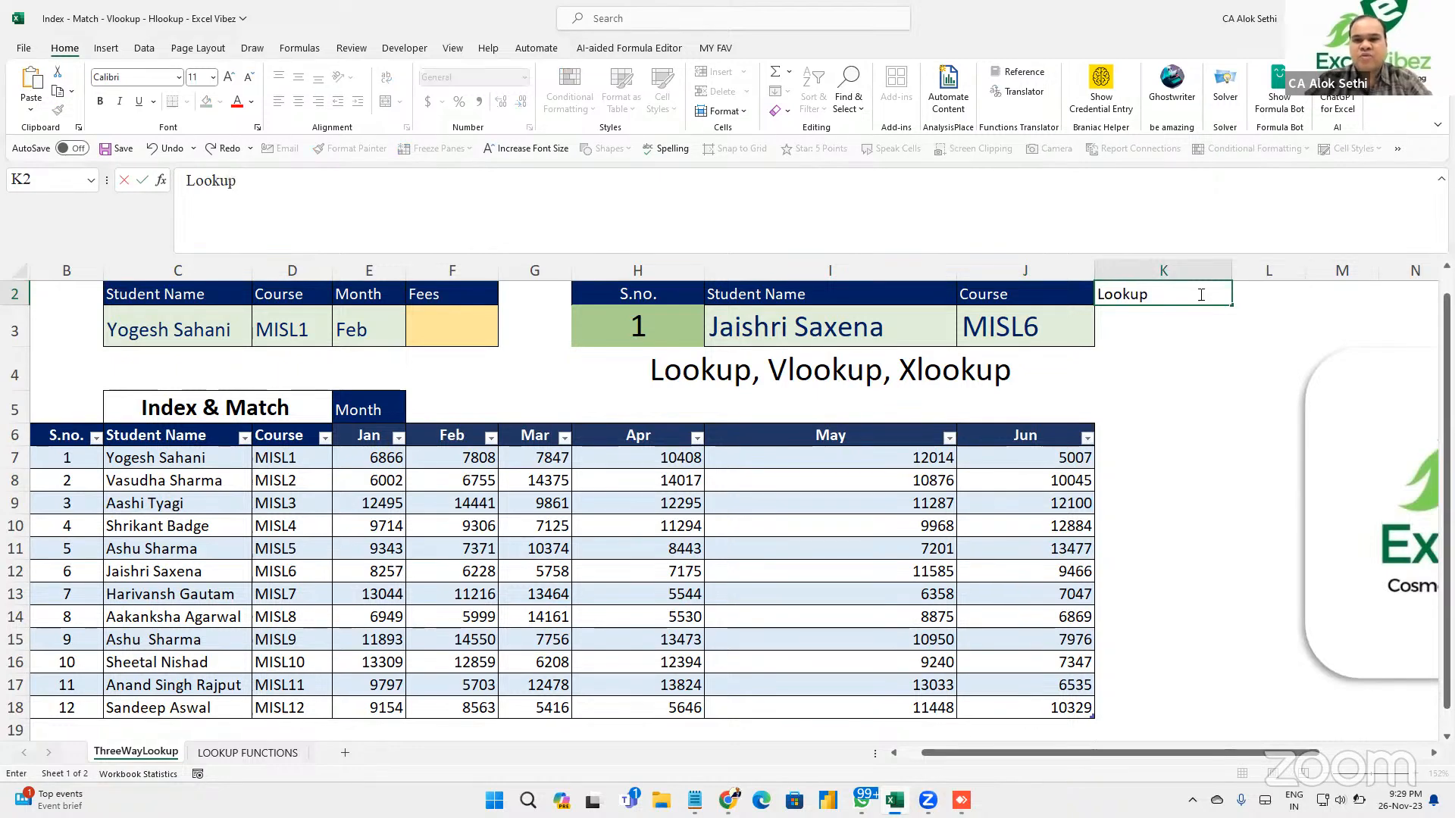
pyautogui.press('Return')
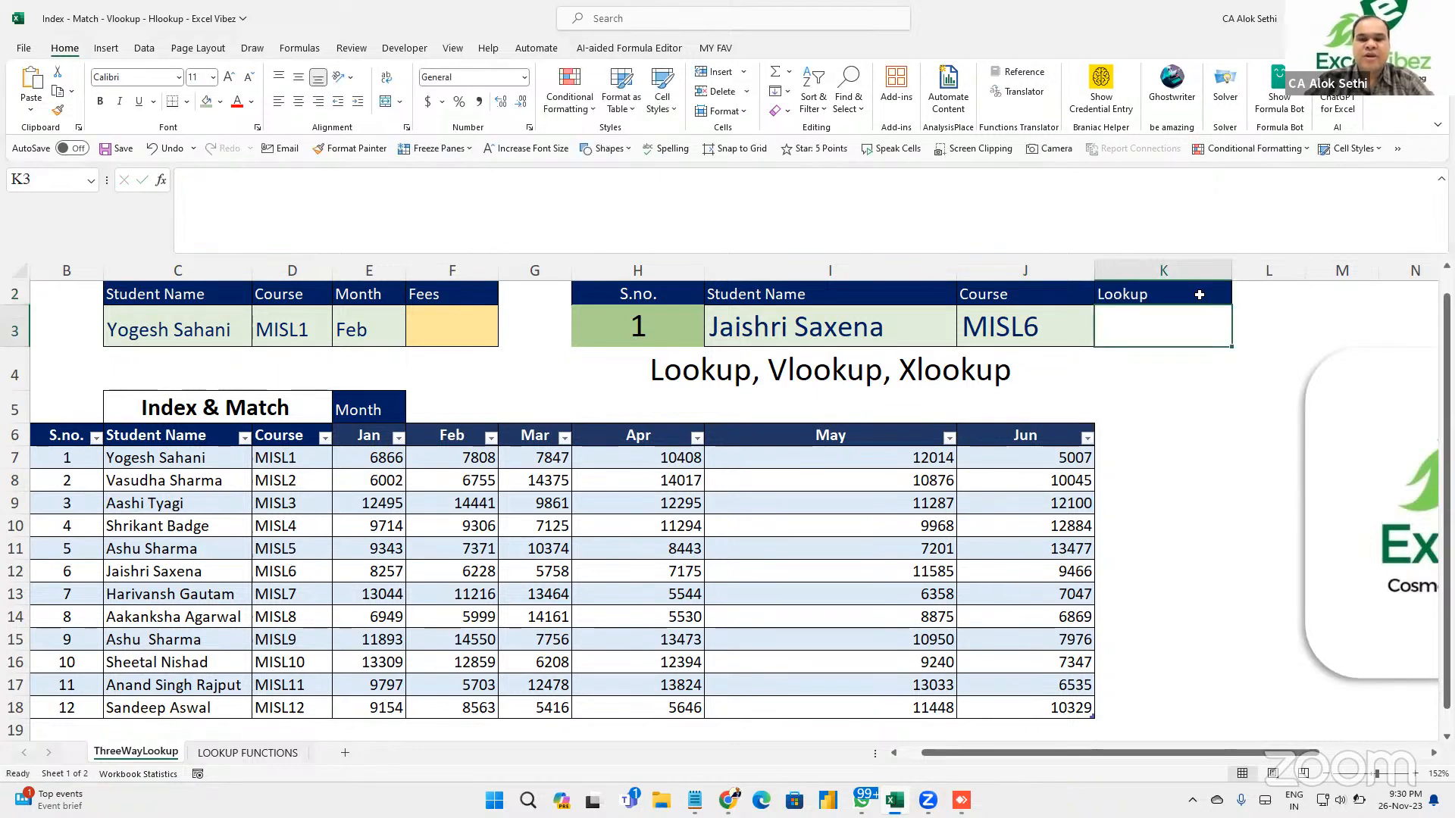
# Set K3's font to 18 and enter =LOOKUP(I3,Table2[Student Name],Table2[Course]), returning MISL6.
pyautogui.click(228, 77)
pyautogui.click(229, 78)
pyautogui.click(229, 77)
pyautogui.click(229, 77)
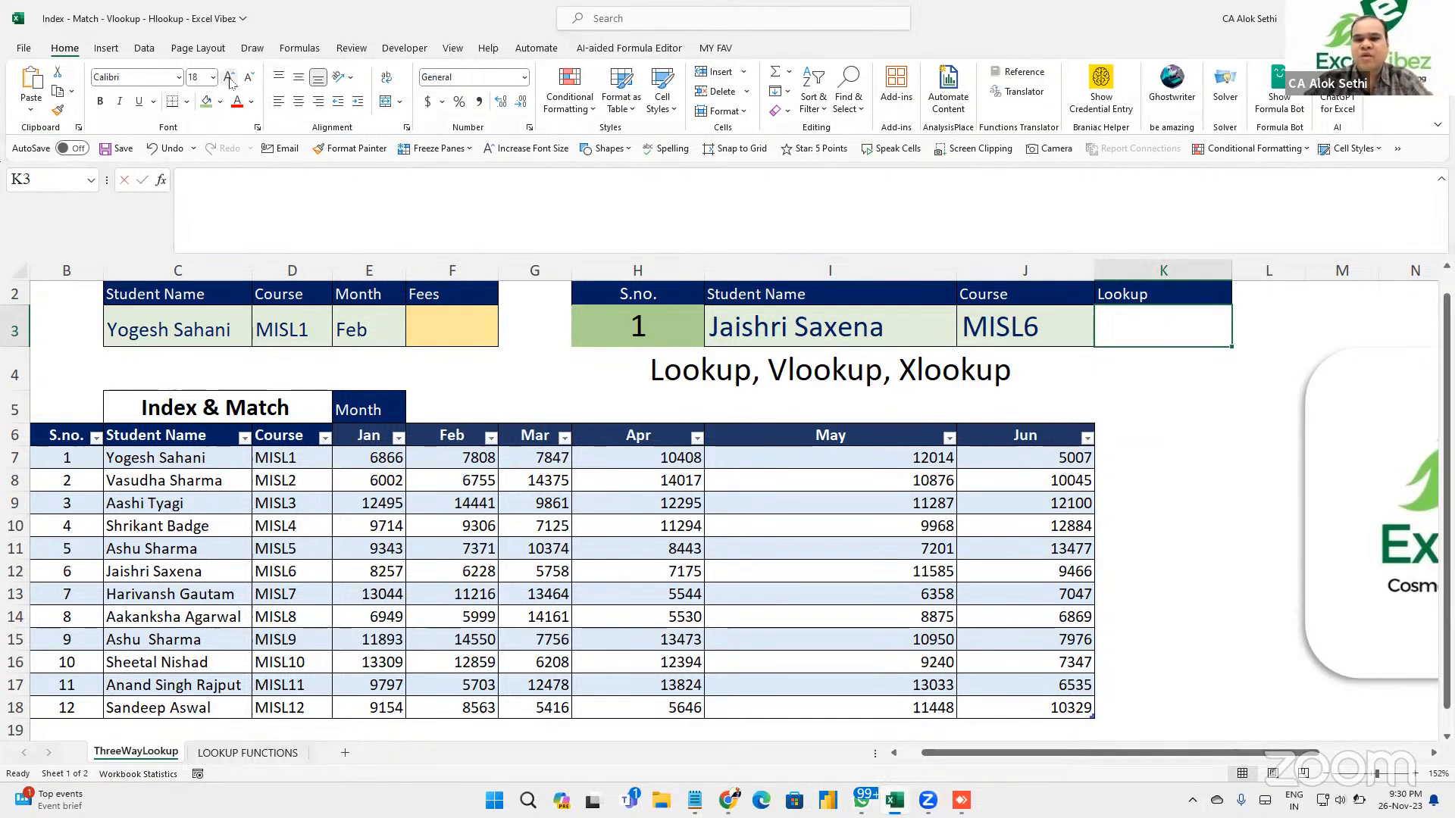
pyautogui.write('=look')
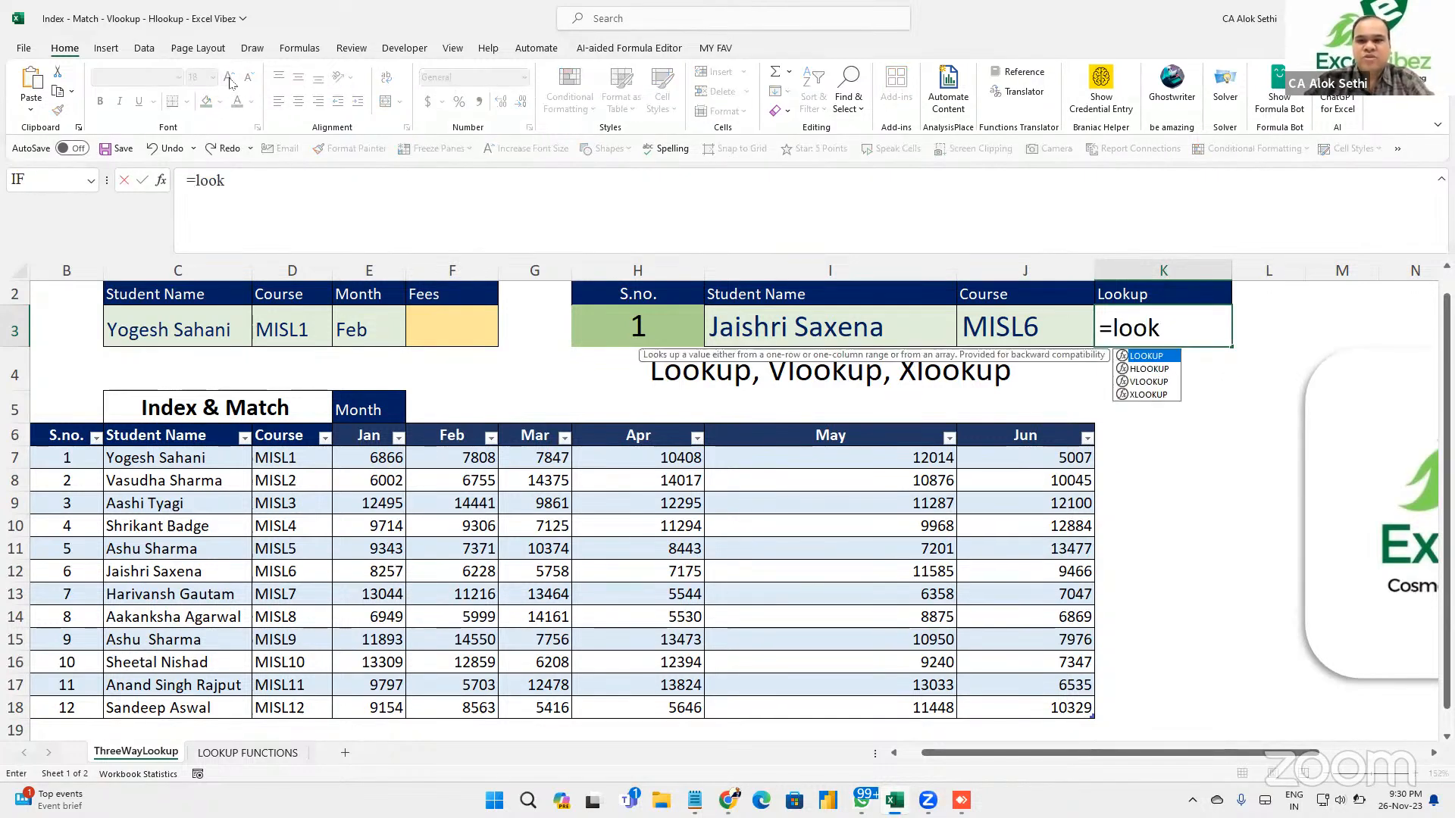
pyautogui.write('up')
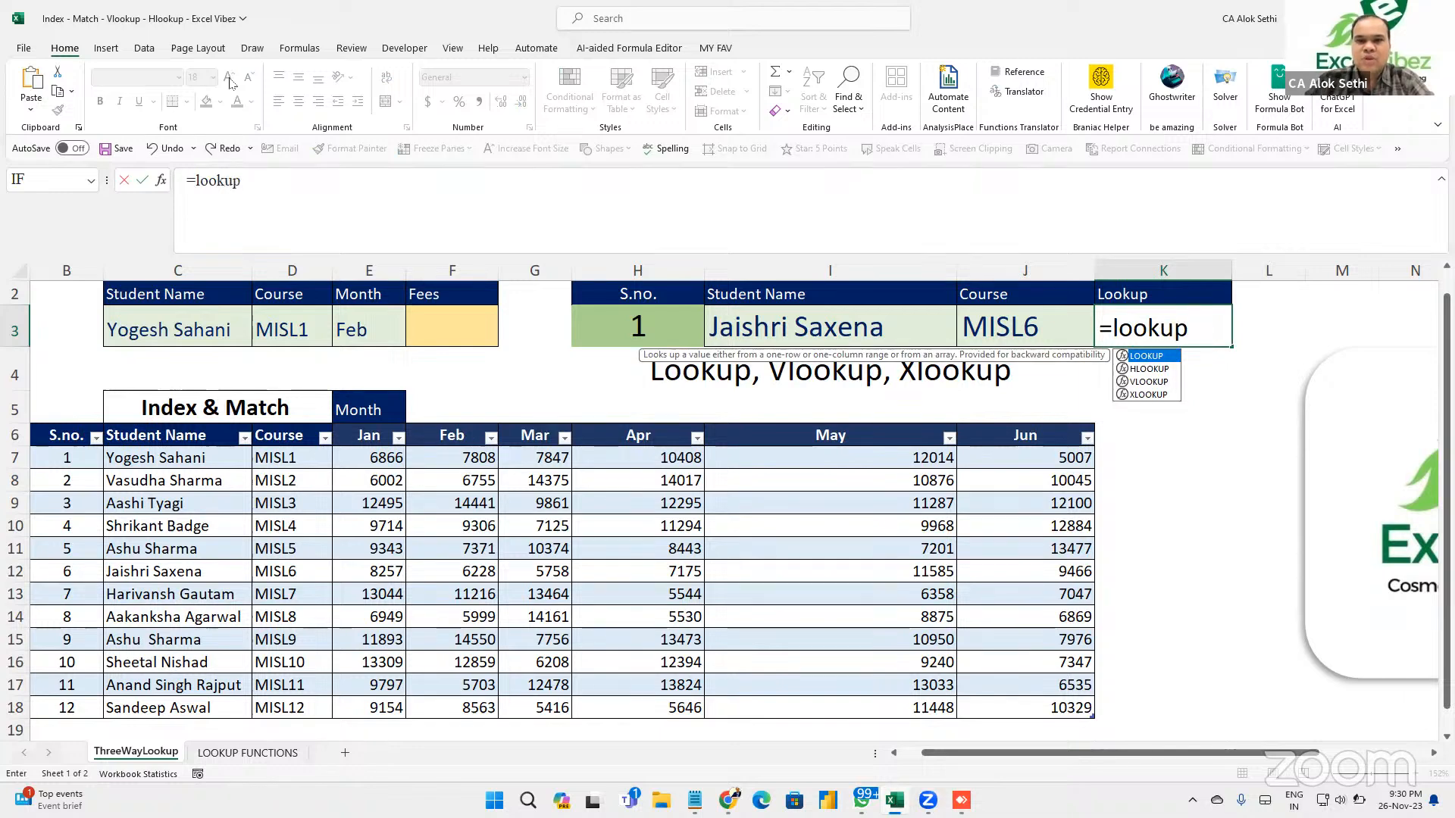
pyautogui.write('(')
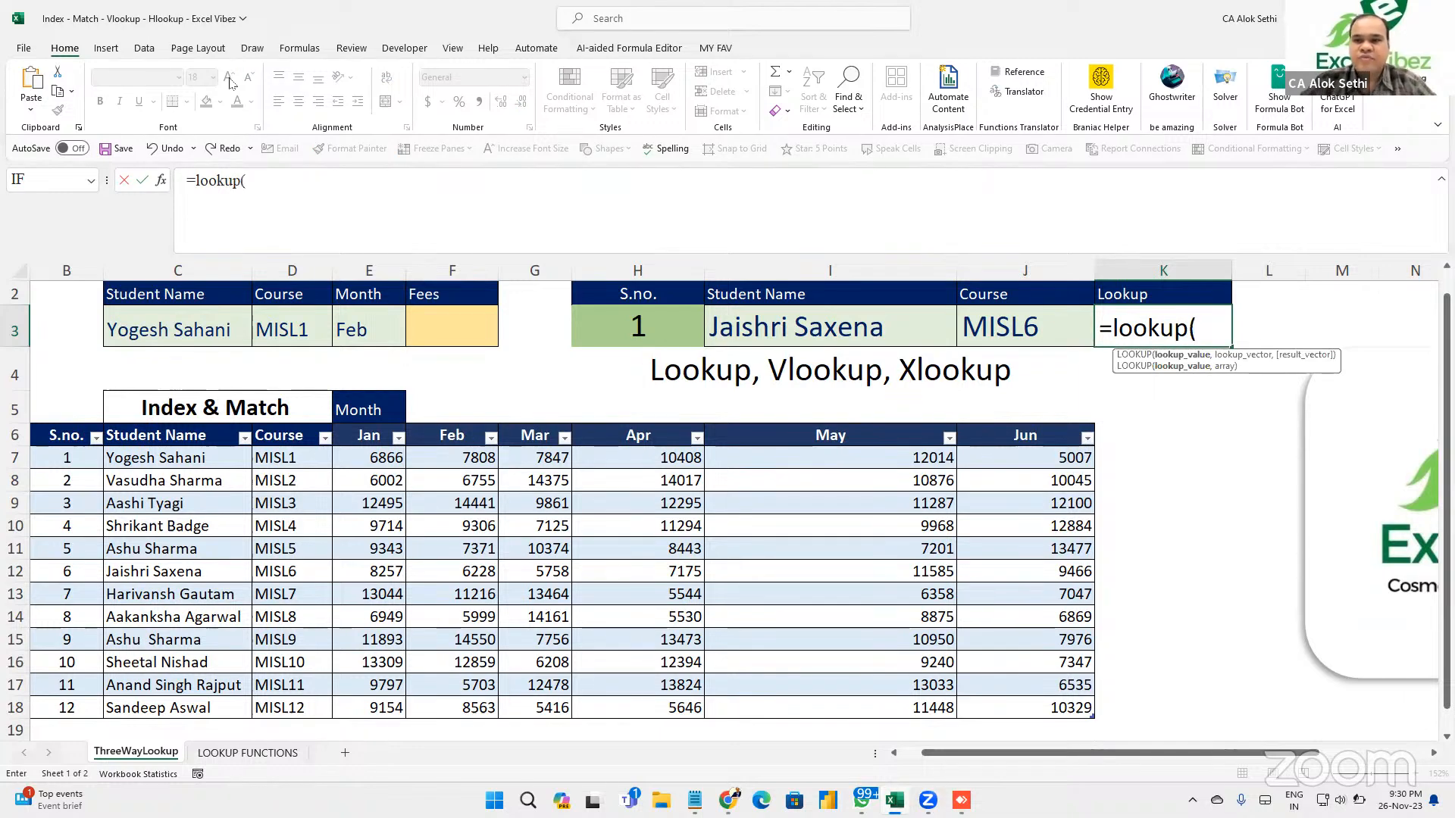
pyautogui.click(773, 336)
pyautogui.write(',')
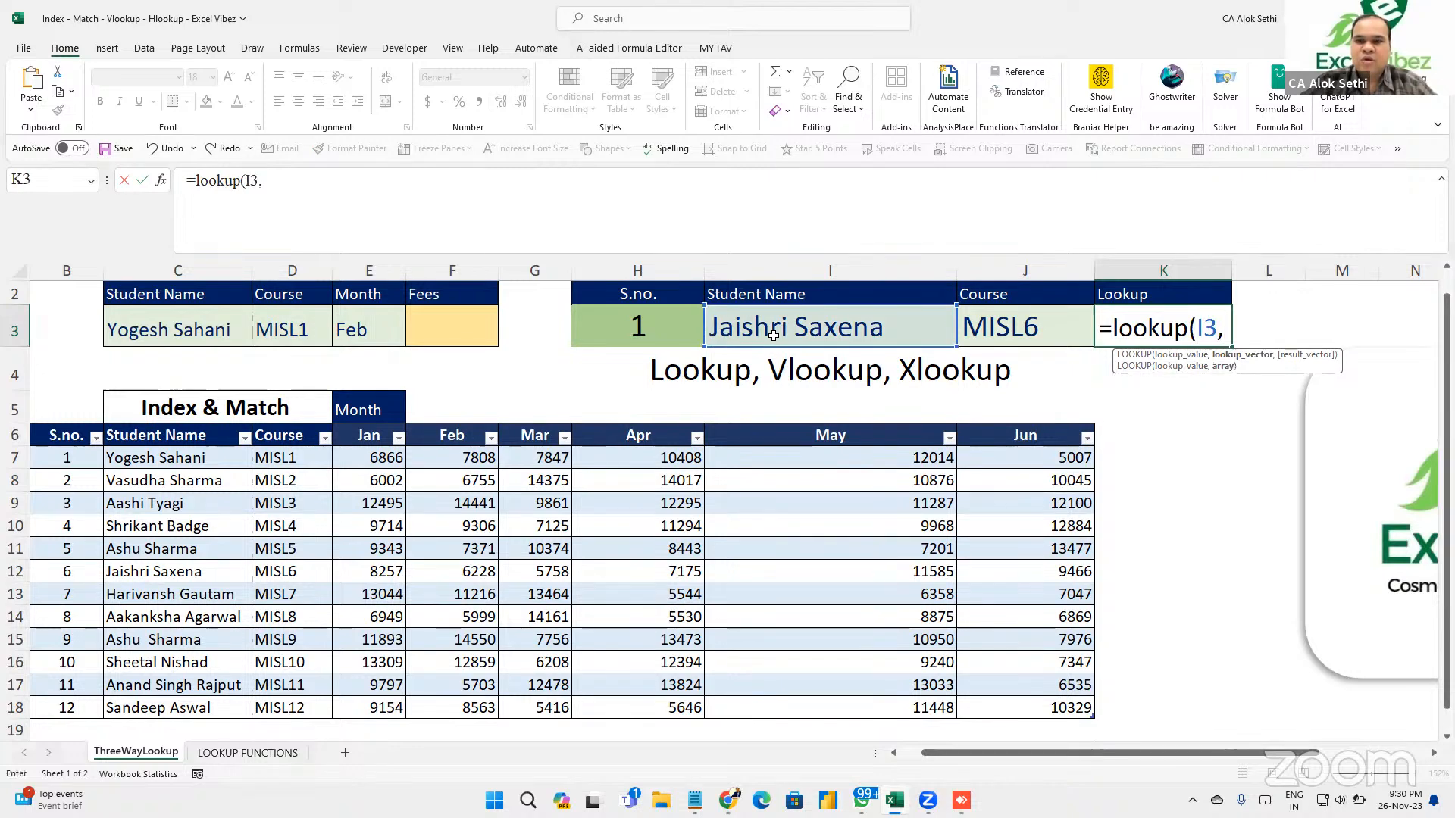
pyautogui.moveTo(186, 458); pyautogui.dragTo(178, 709)
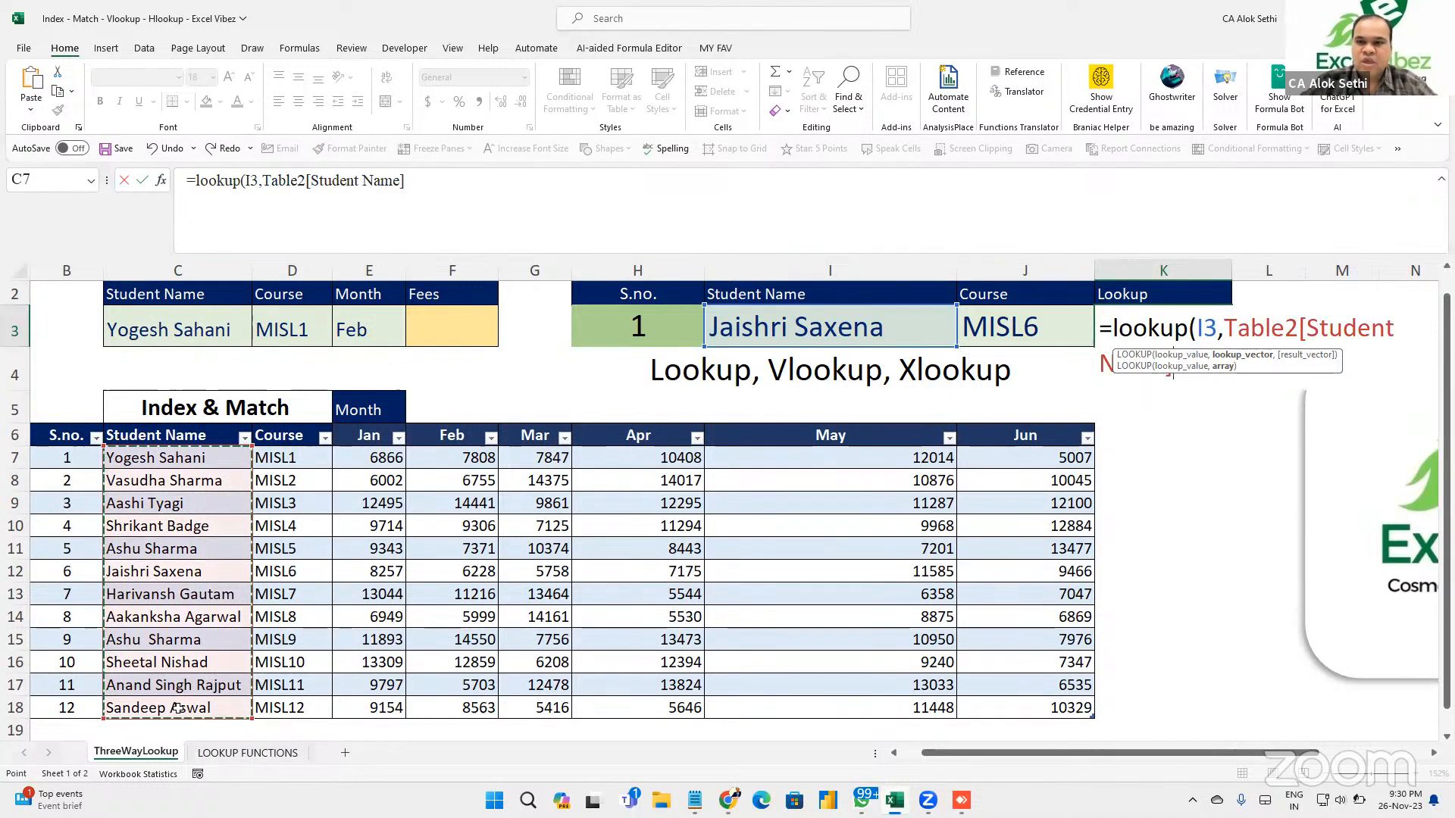
pyautogui.write(',')
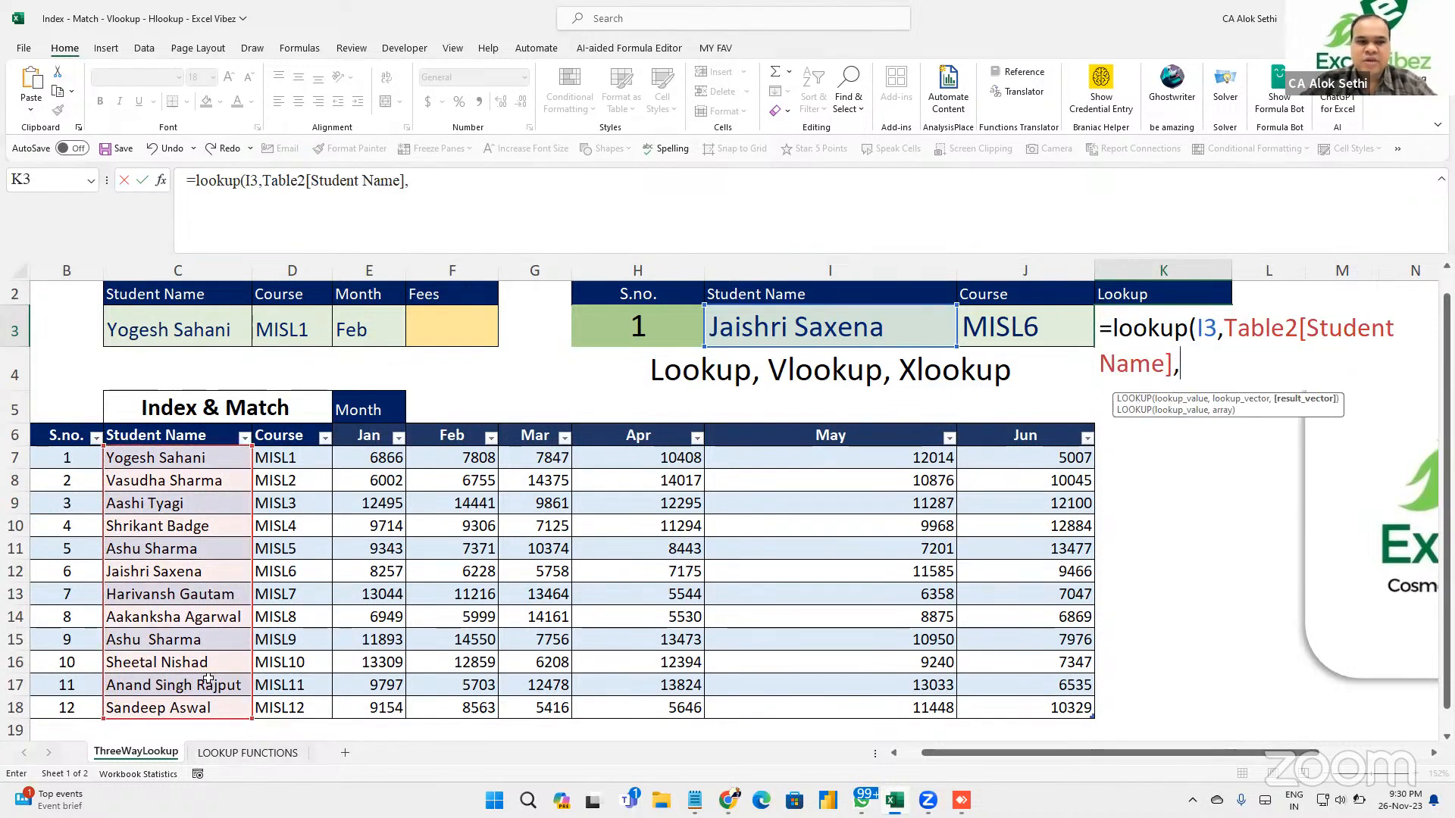
pyautogui.moveTo(306, 460); pyautogui.dragTo(286, 685)
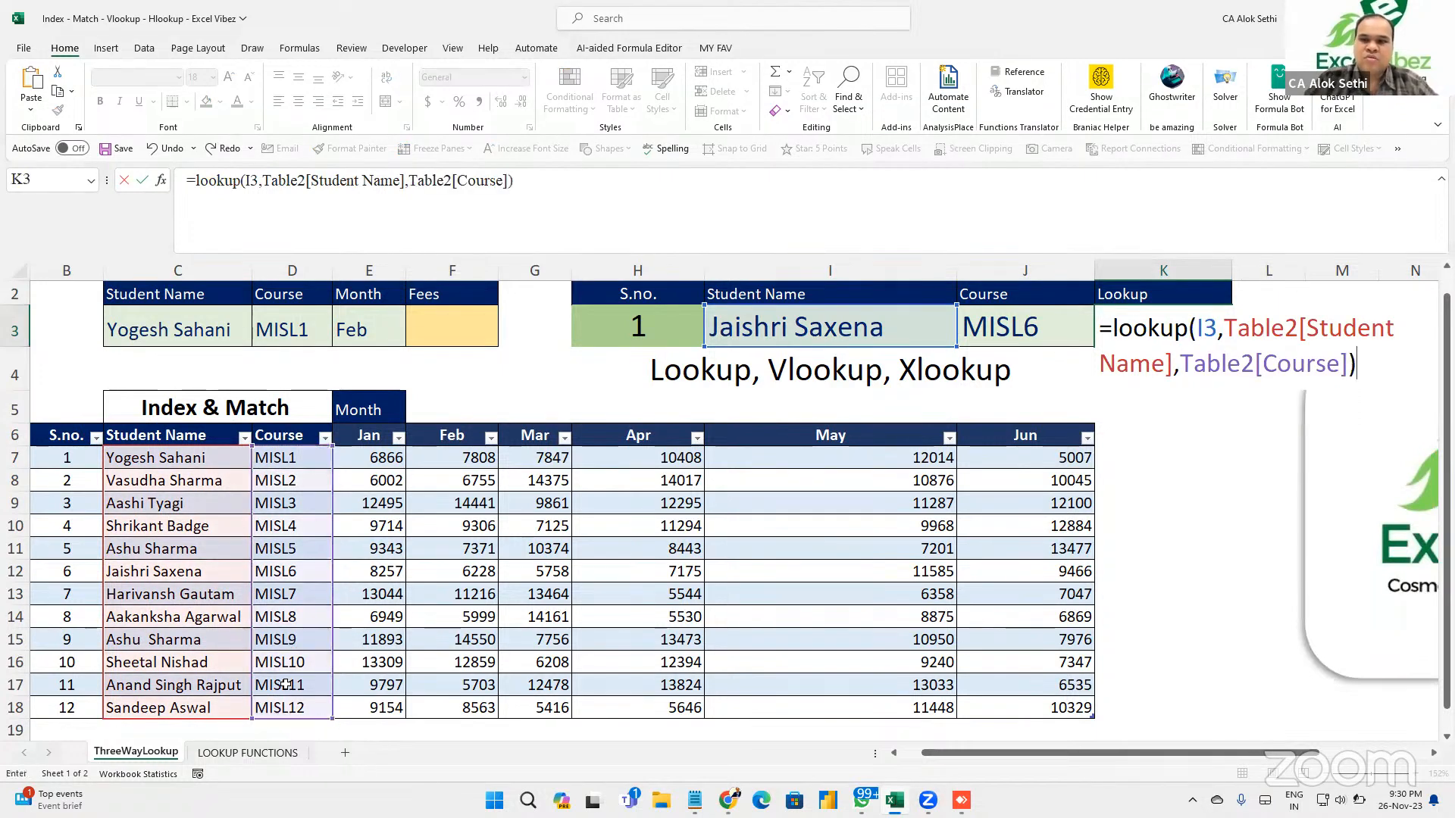
pyautogui.press('Return')
pyautogui.press('Up')
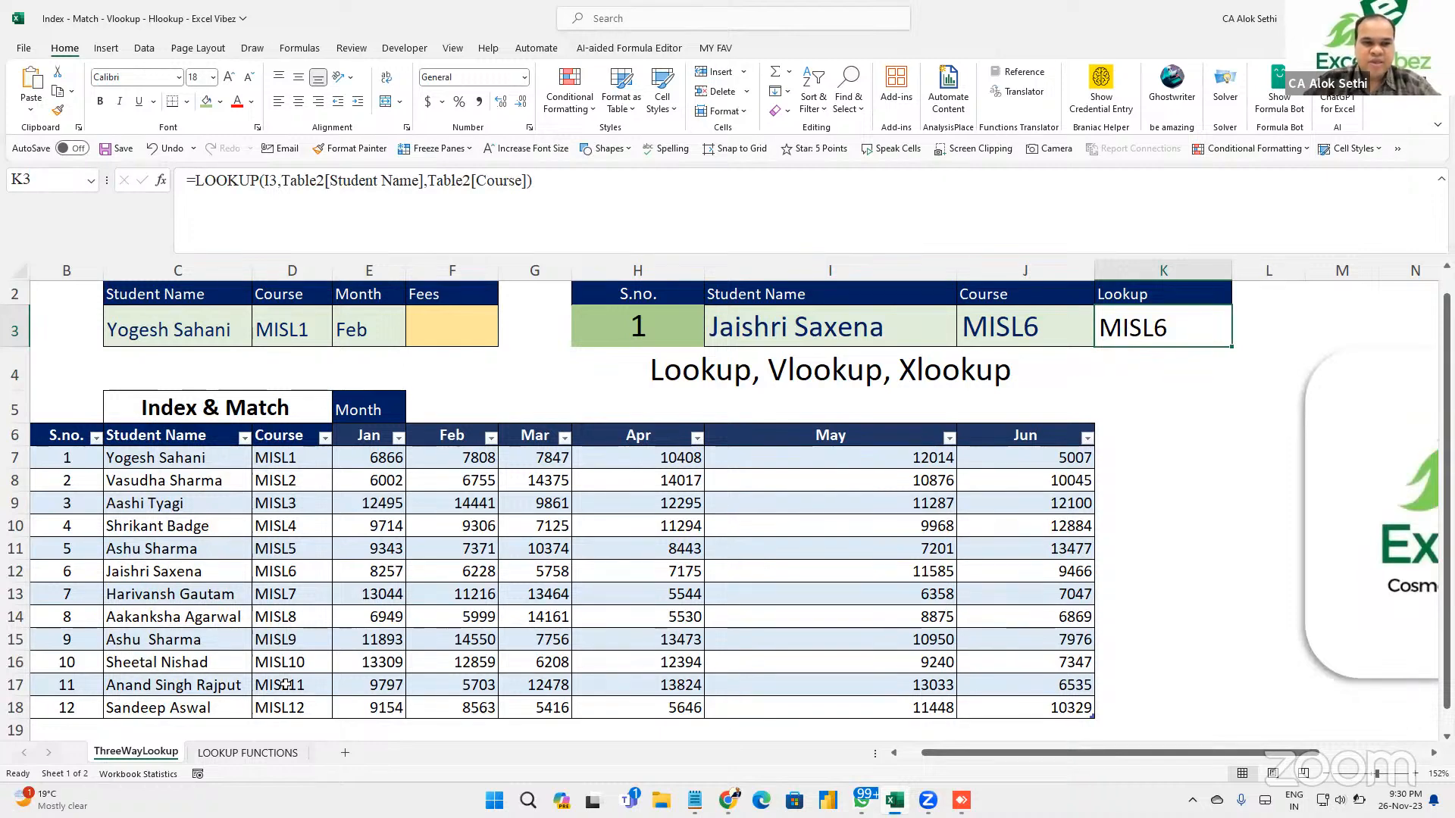
pyautogui.press('Left')
pyautogui.press('Left')
pyautogui.hotkey('alt', 'Down')
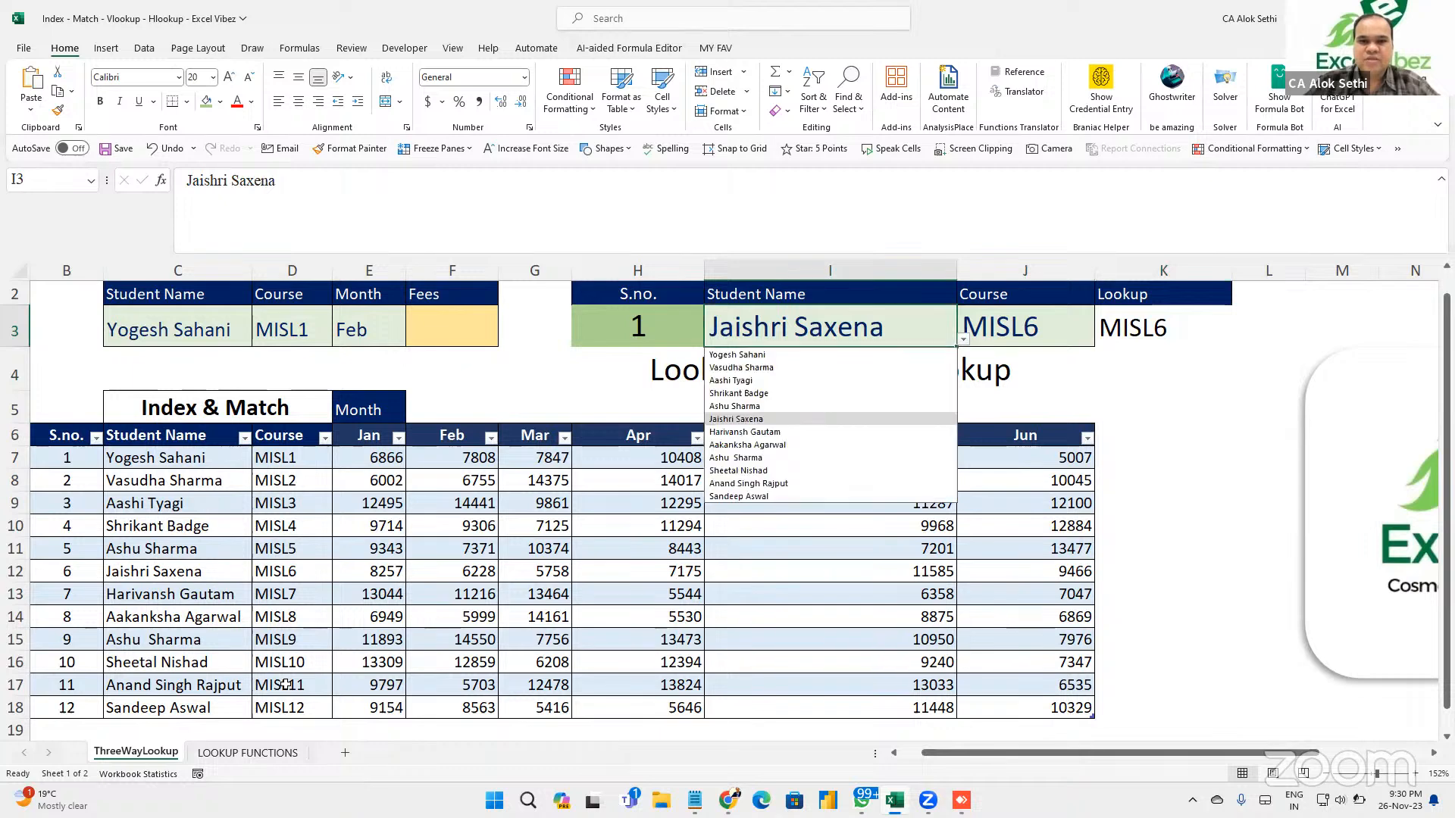
pyautogui.press('Down')
pyautogui.press('Down')
pyautogui.press('Down')
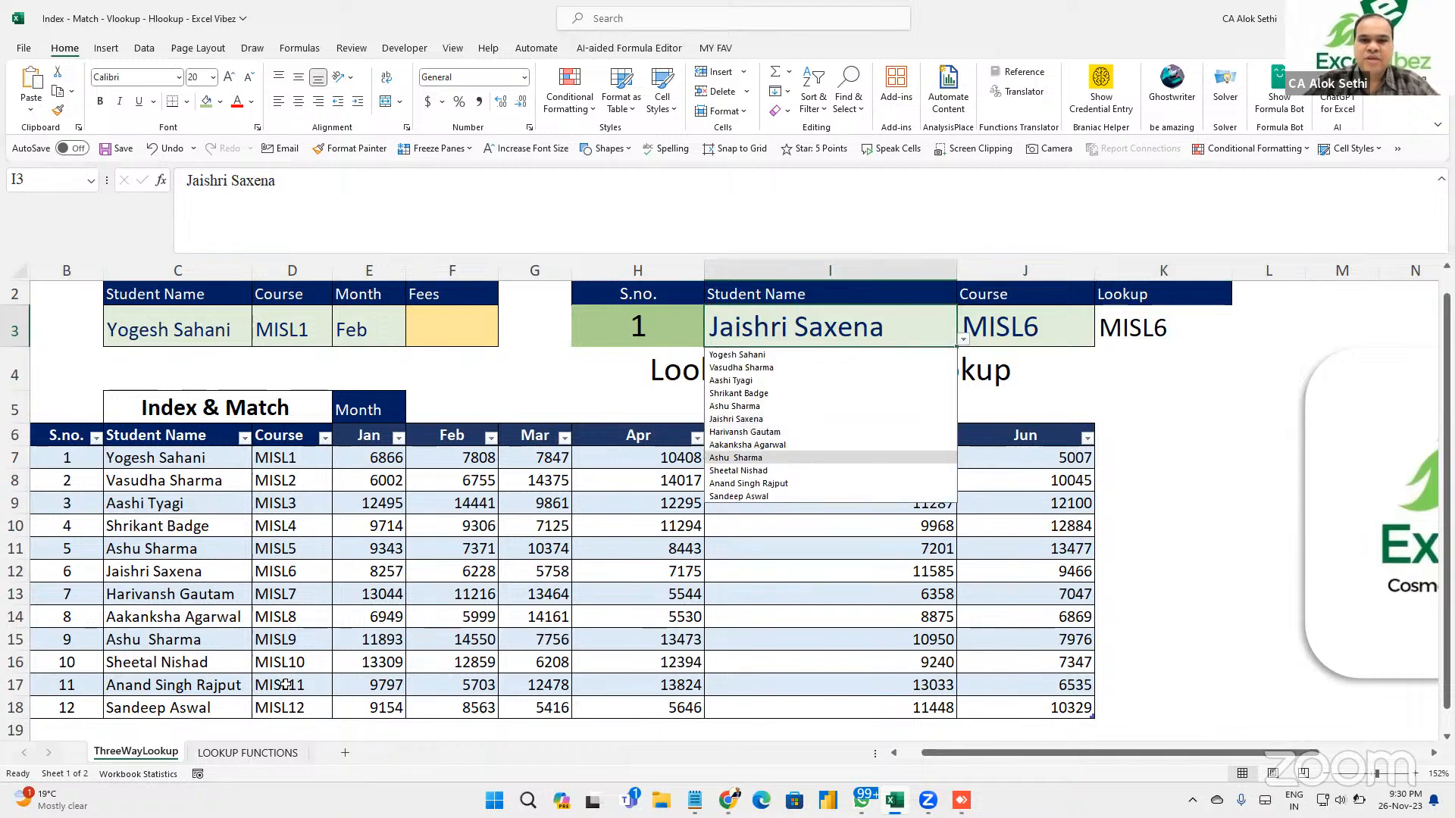
pyautogui.press('Return')
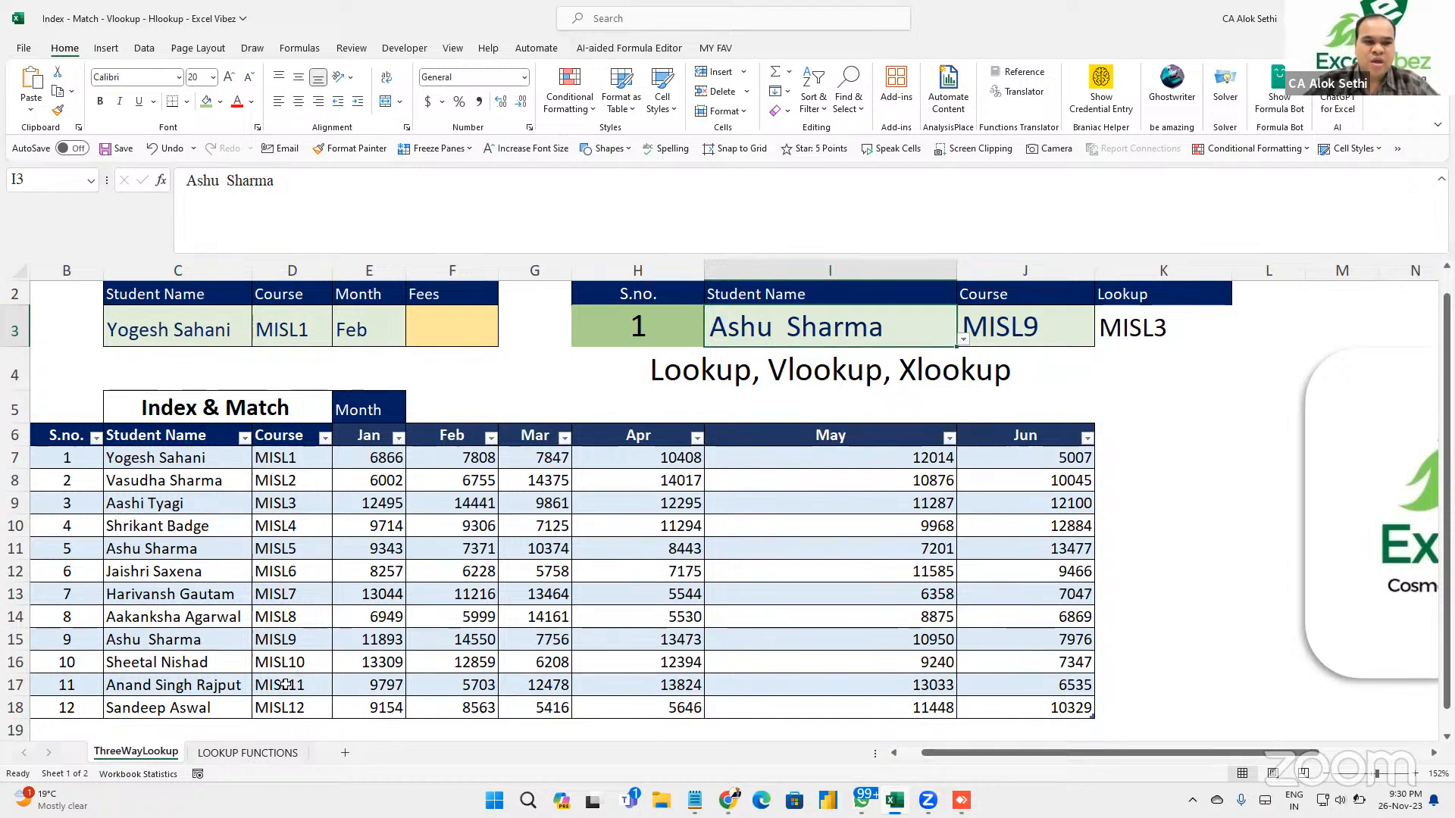
pyautogui.press('Up')
pyautogui.scroll(1, 285, 684)
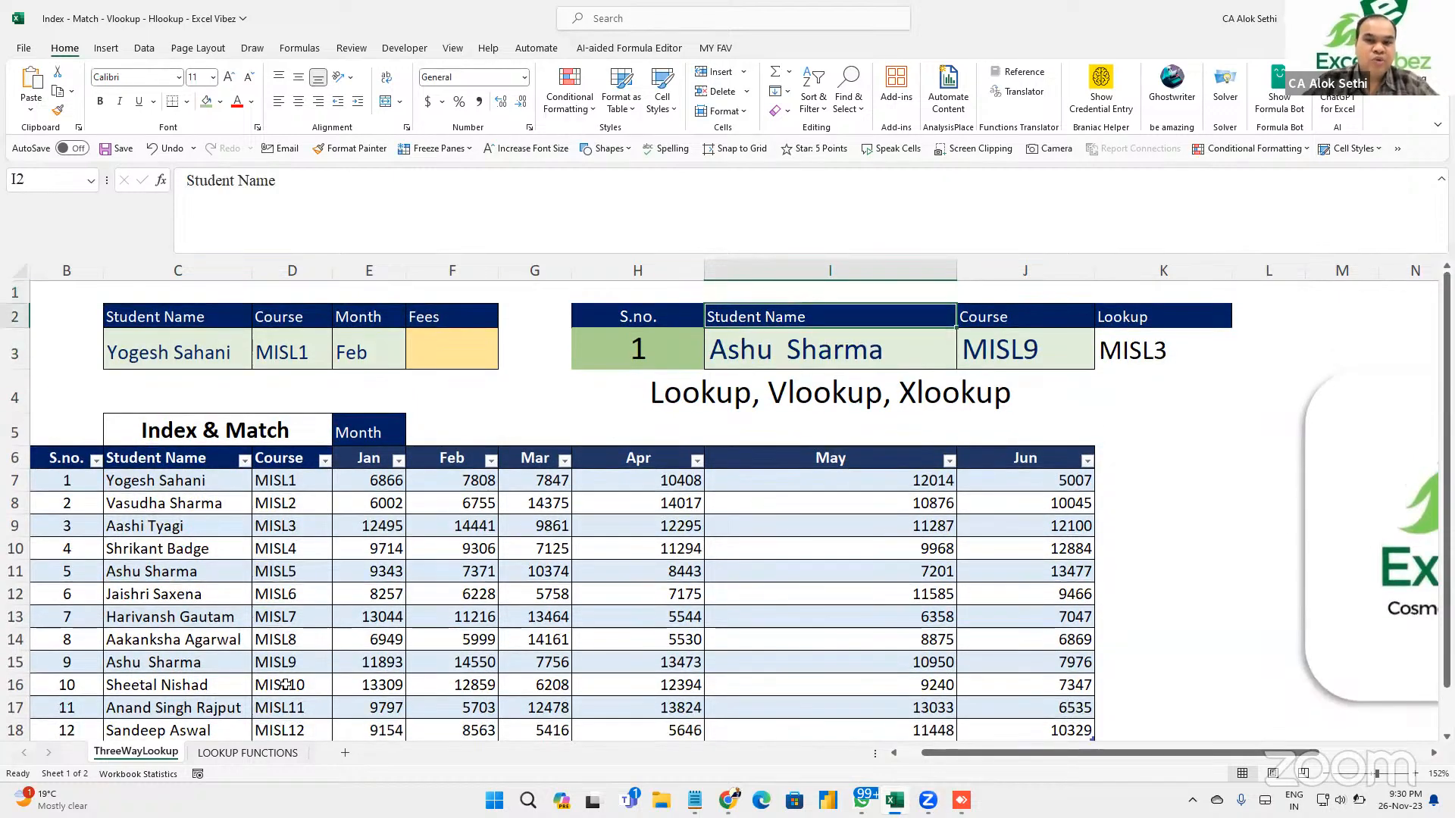
pyautogui.scroll(-1, 285, 684)
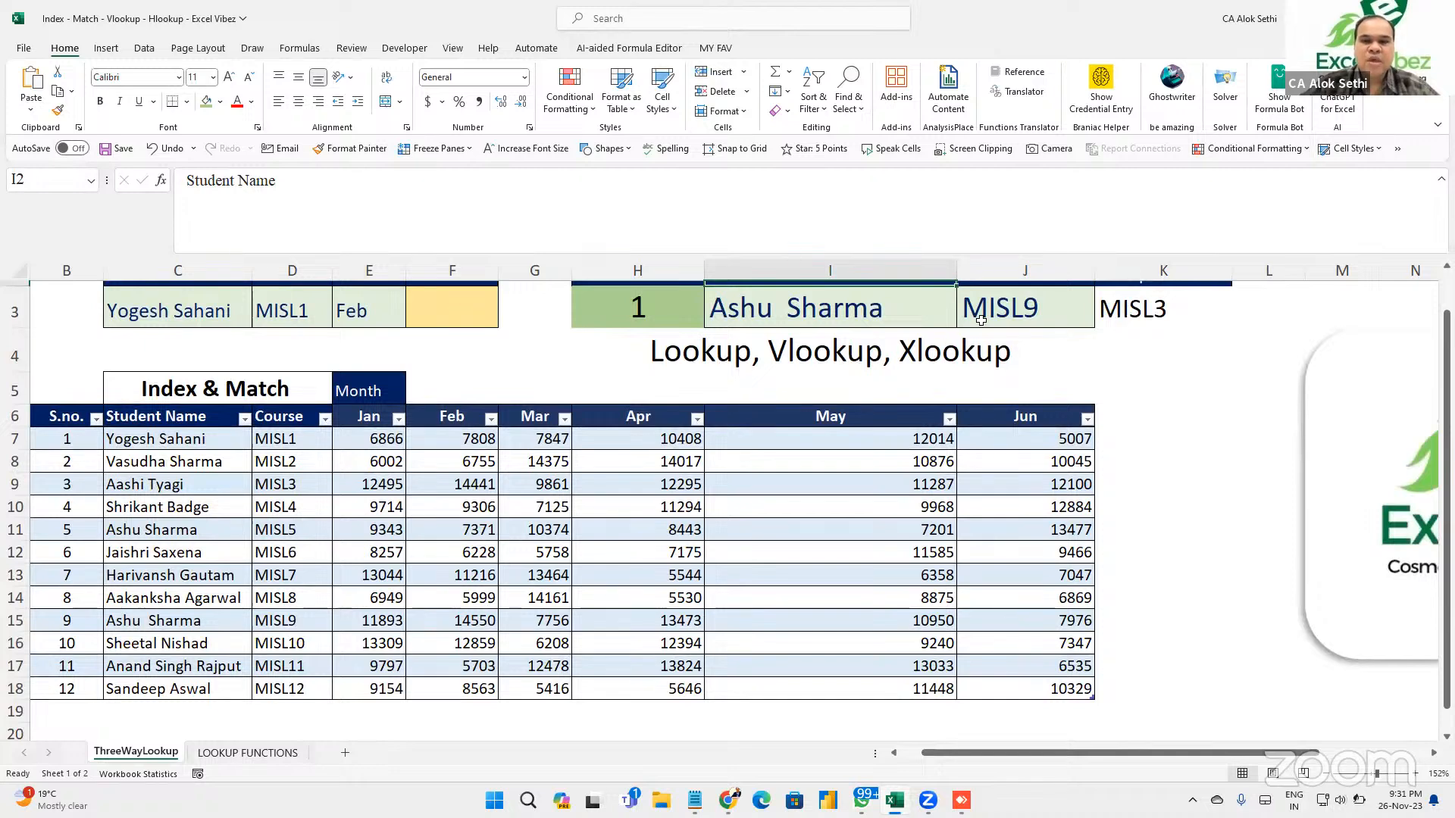
pyautogui.click(156, 534)
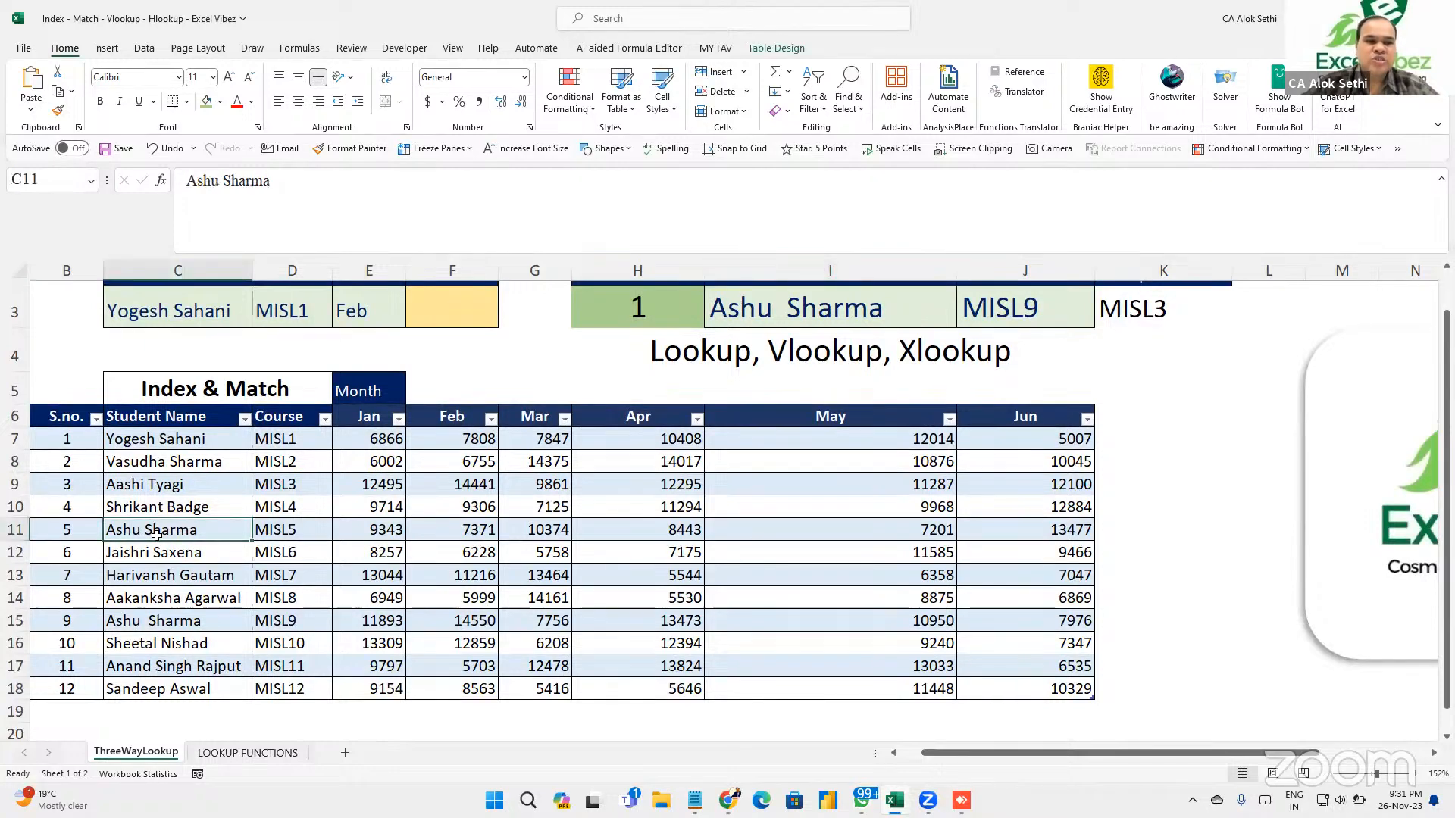
pyautogui.click(143, 618)
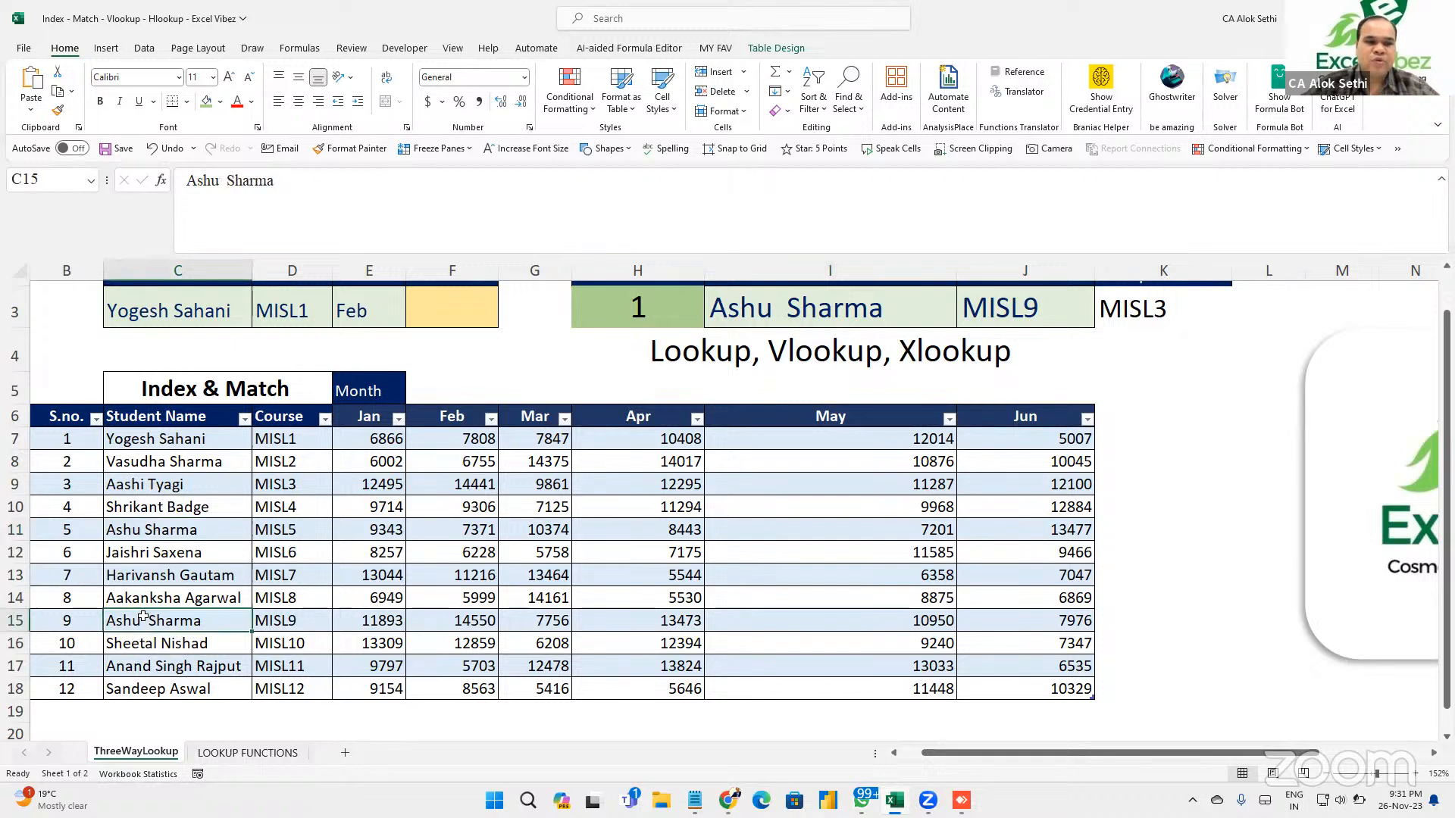
pyautogui.click(149, 533)
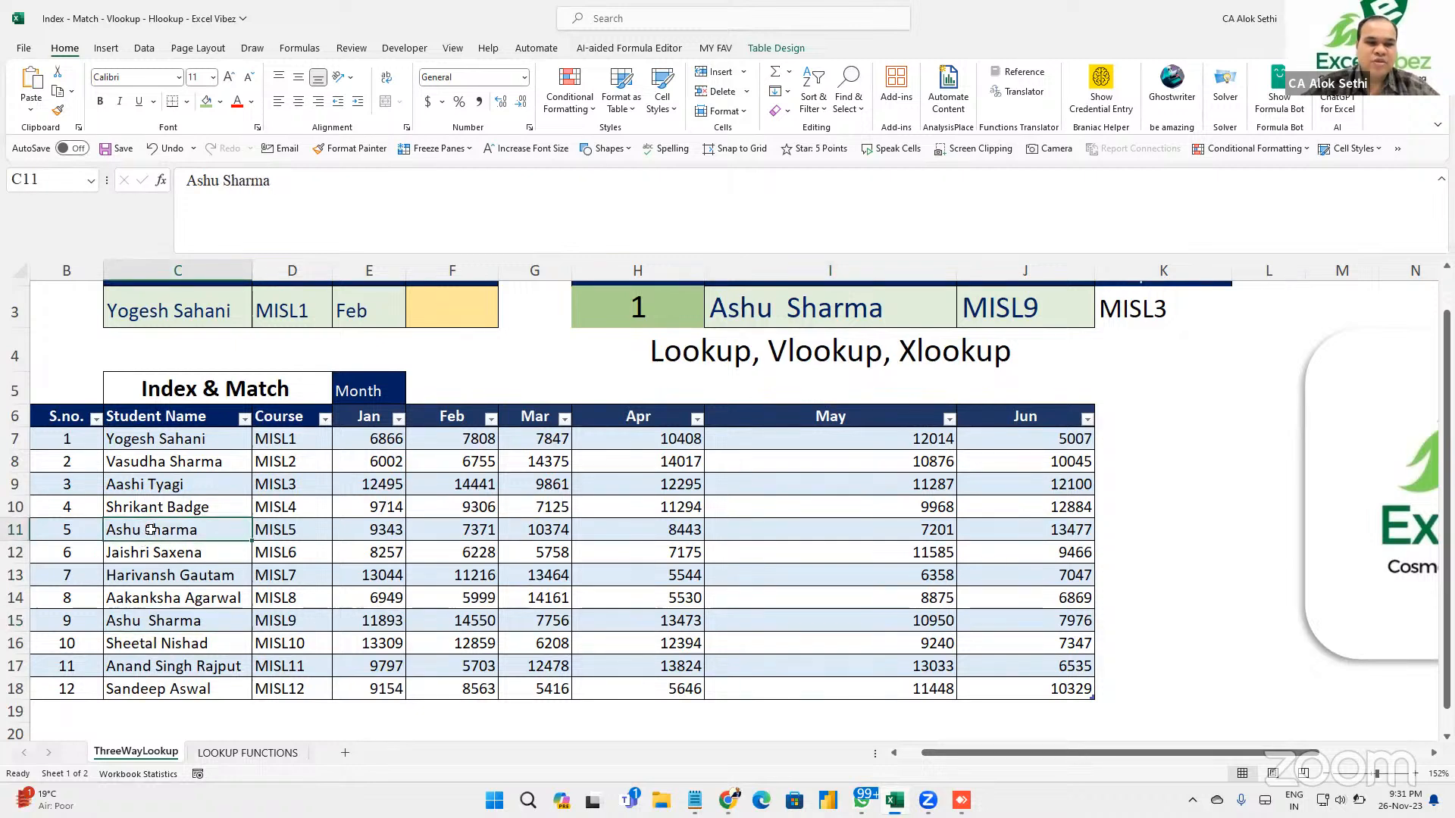
pyautogui.click(136, 617)
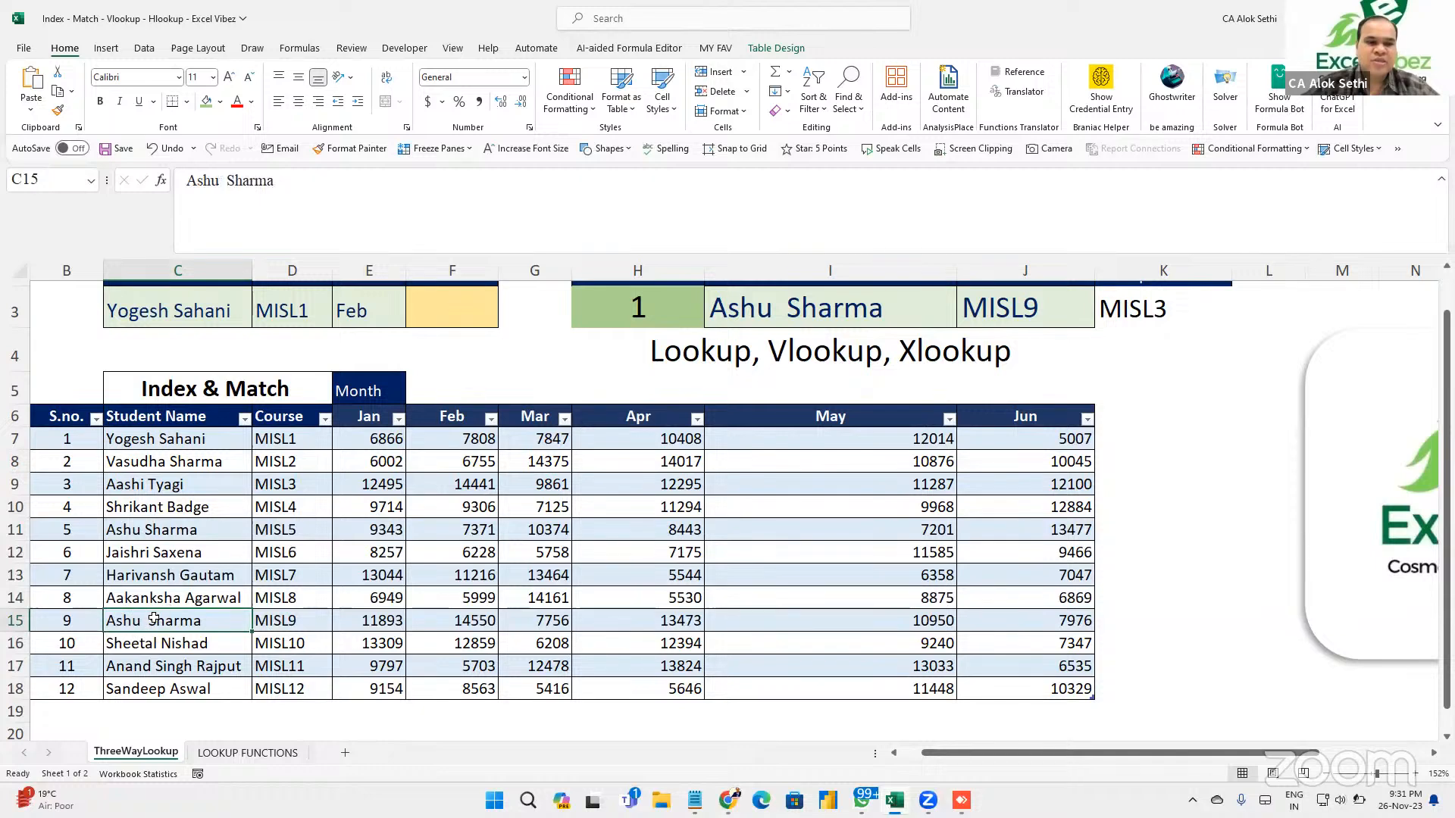
pyautogui.doubleClick(148, 621)
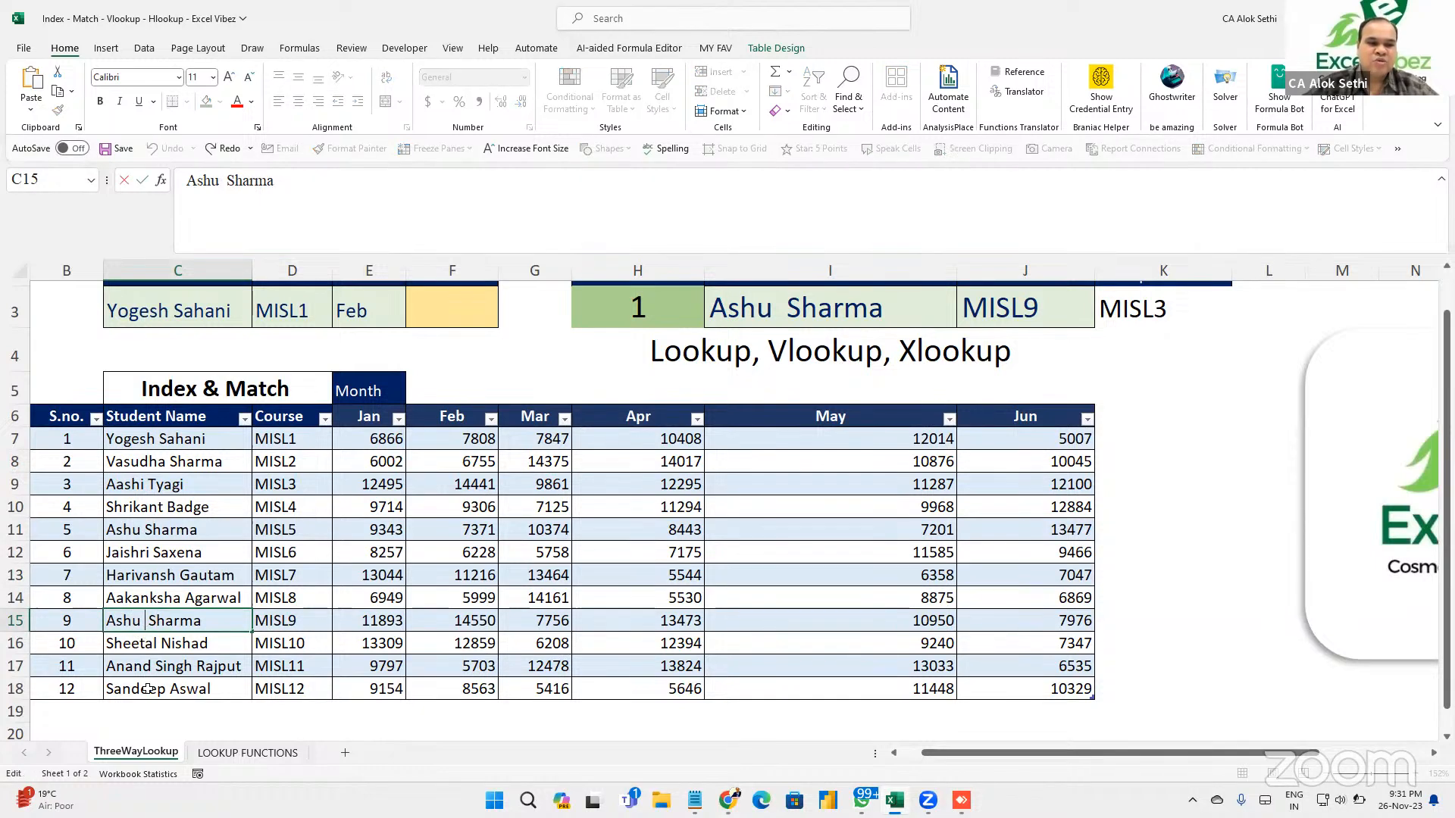
pyautogui.press('BackSpace')
pyautogui.press('BackSpace')
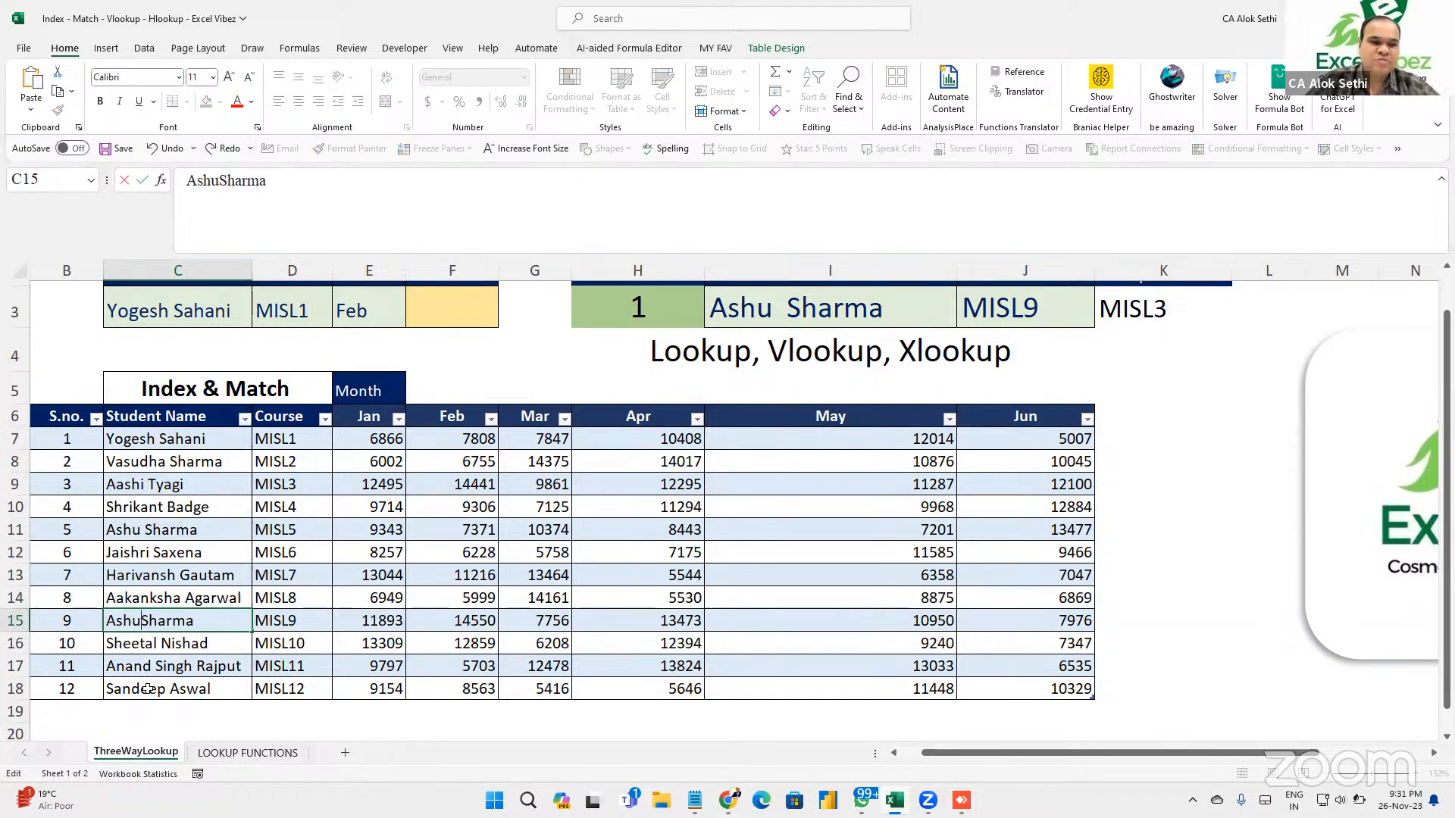
pyautogui.press('Return')
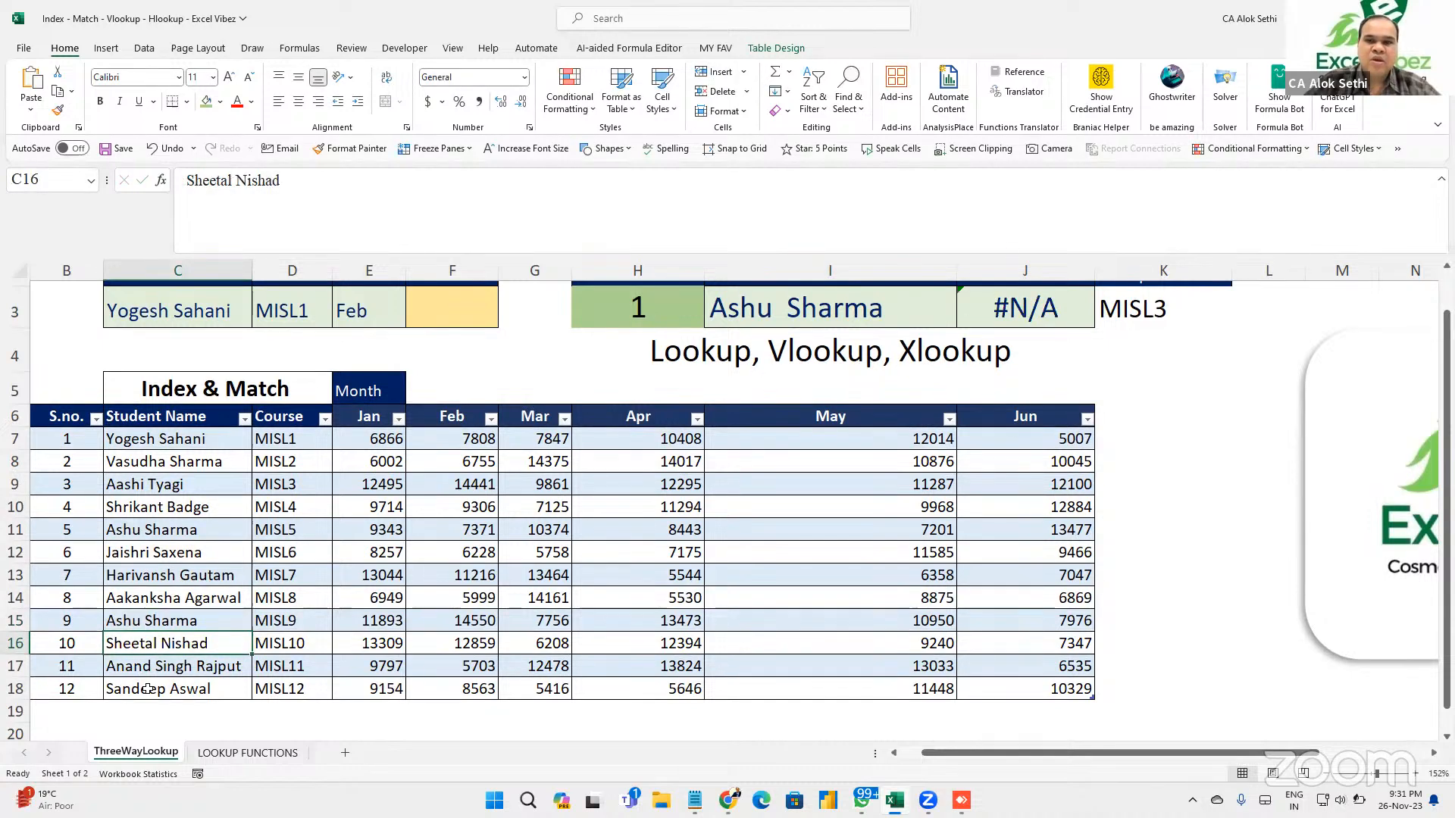
pyautogui.click(995, 299)
pyautogui.click(785, 303)
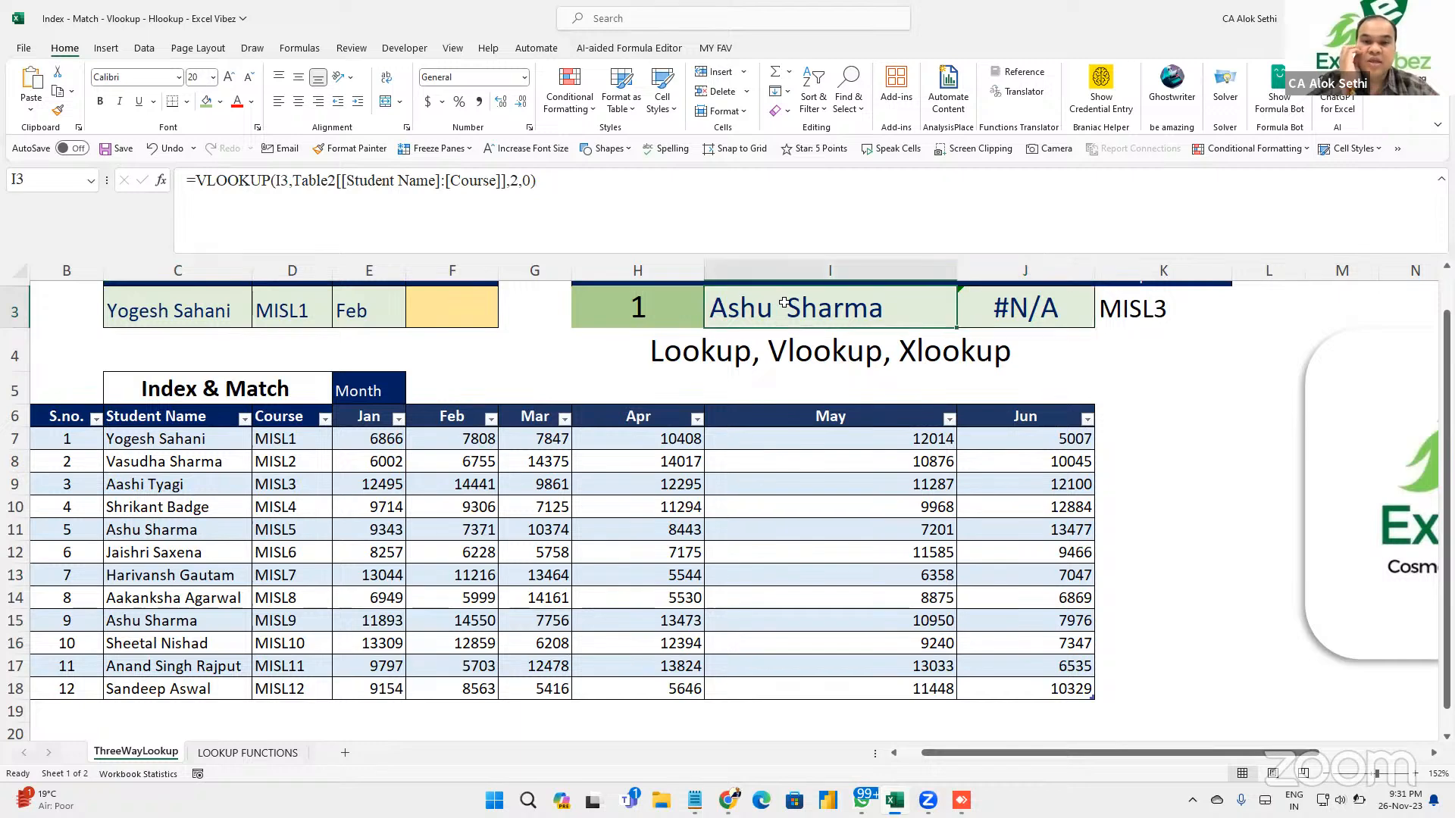
pyautogui.doubleClick(784, 303)
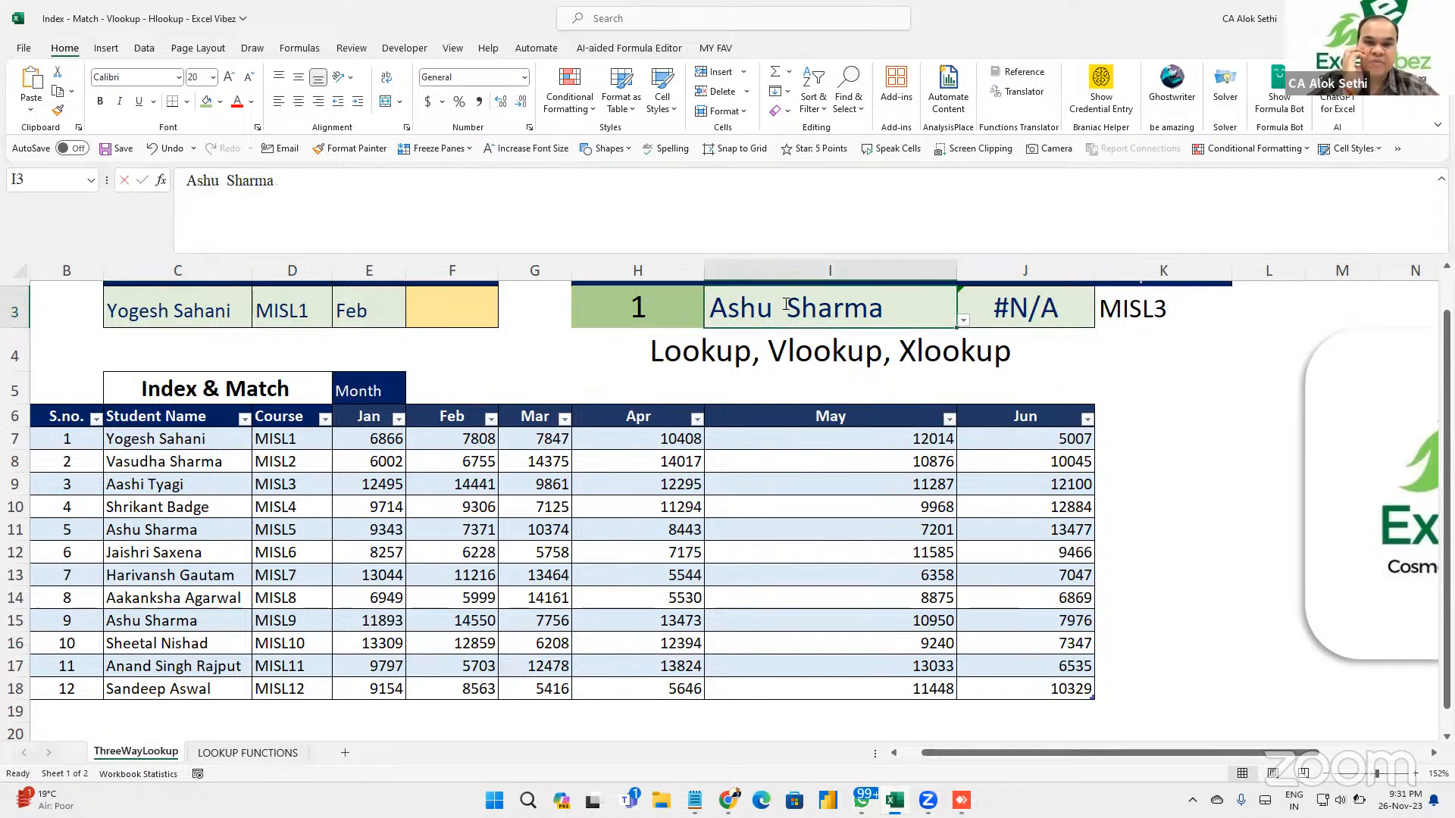
pyautogui.press('BackSpace')
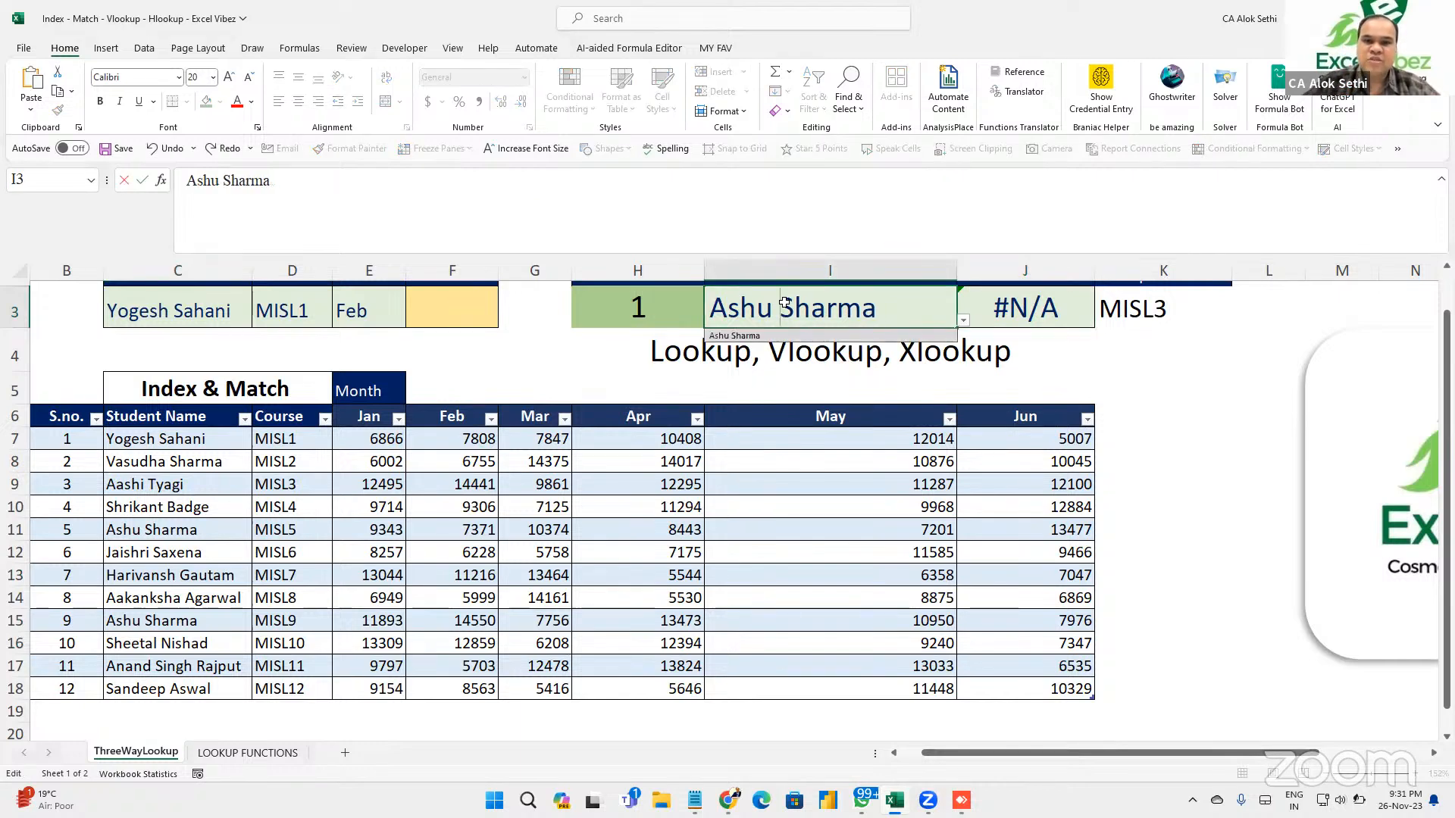
pyautogui.press('Return')
# Verify J3's VLOOKUP returns MISL5 against the table's MISL5 and MISL9 rows.
pyautogui.click(1014, 312)
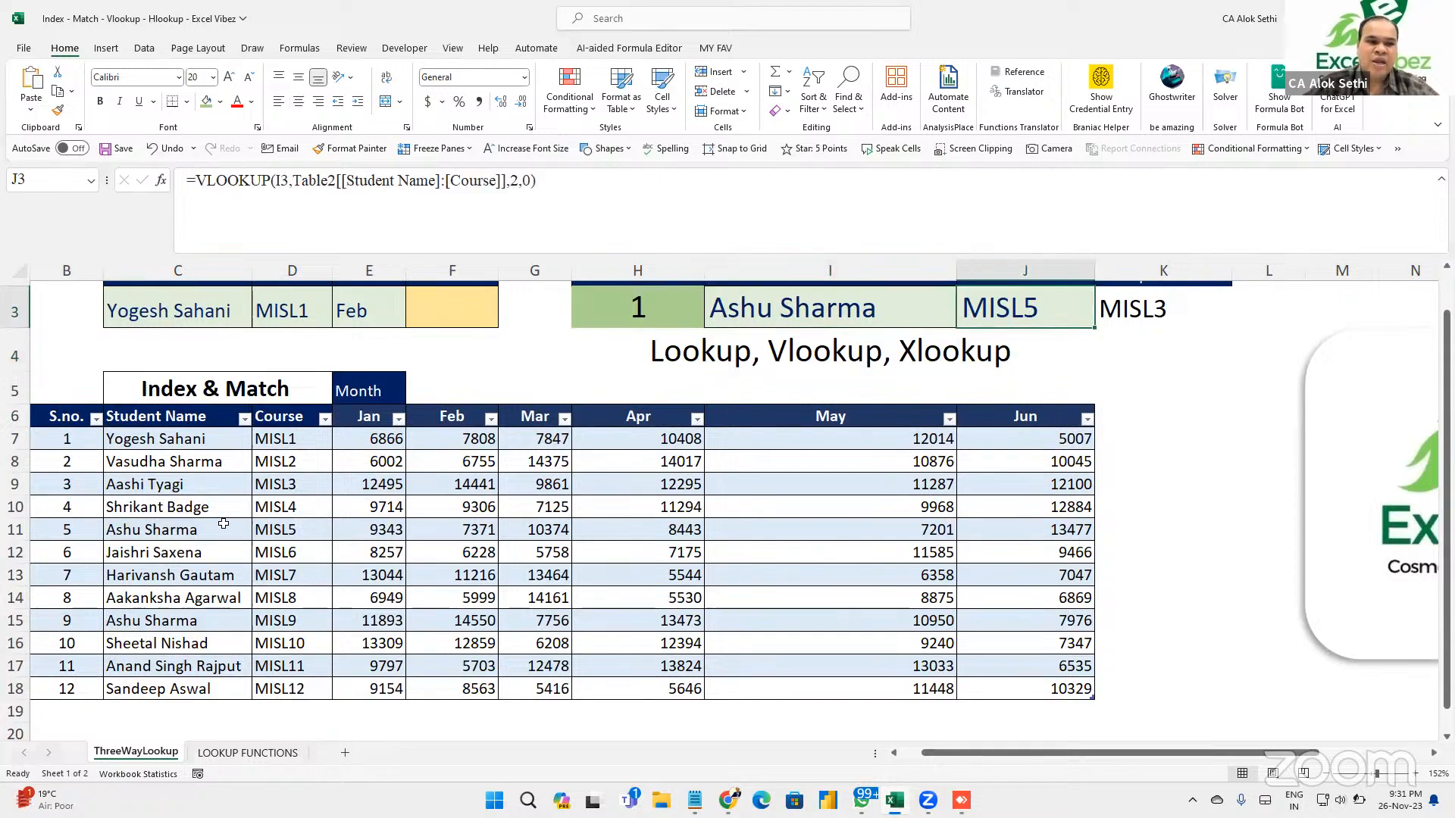
pyautogui.click(281, 531)
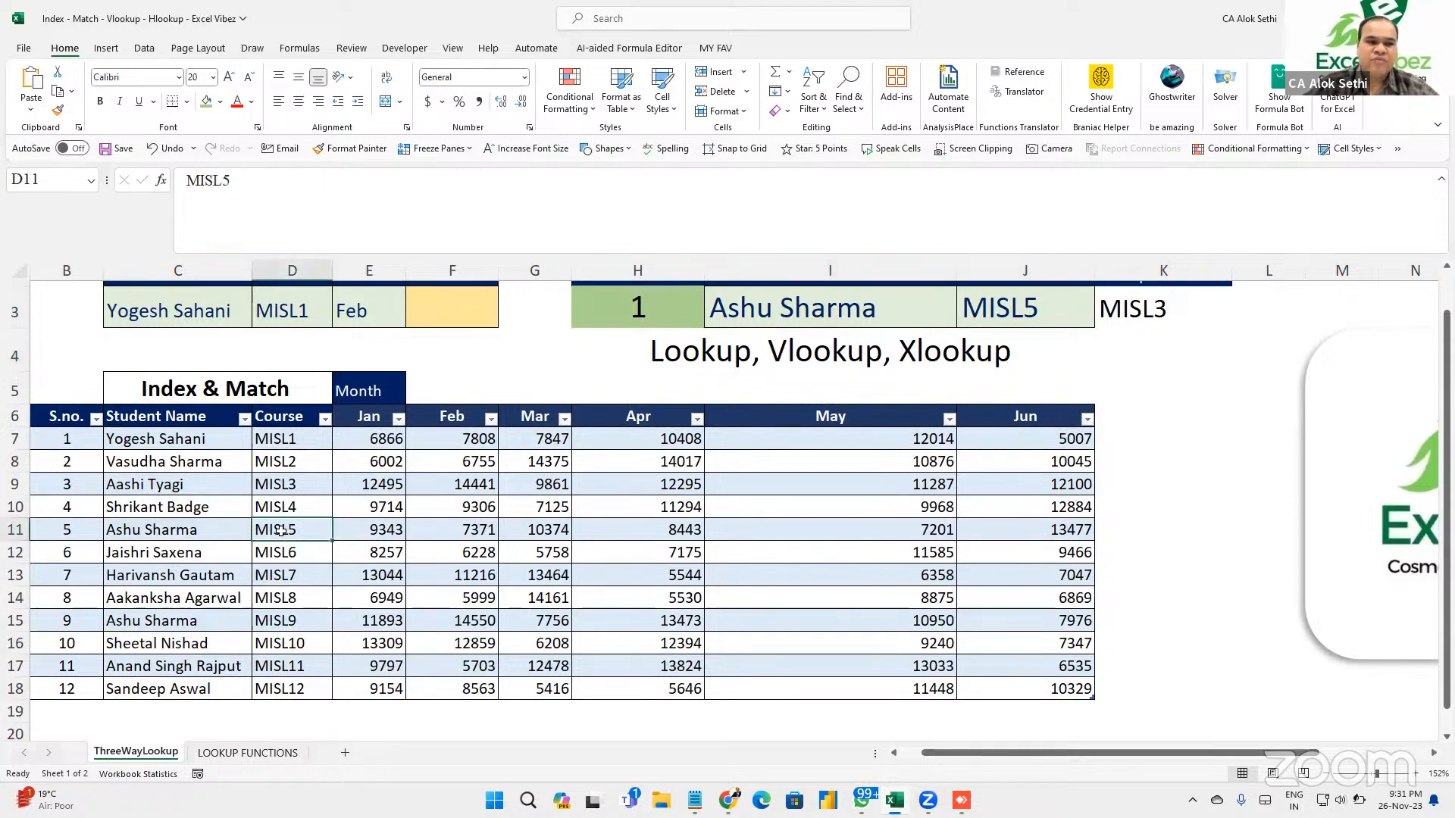
pyautogui.click(289, 622)
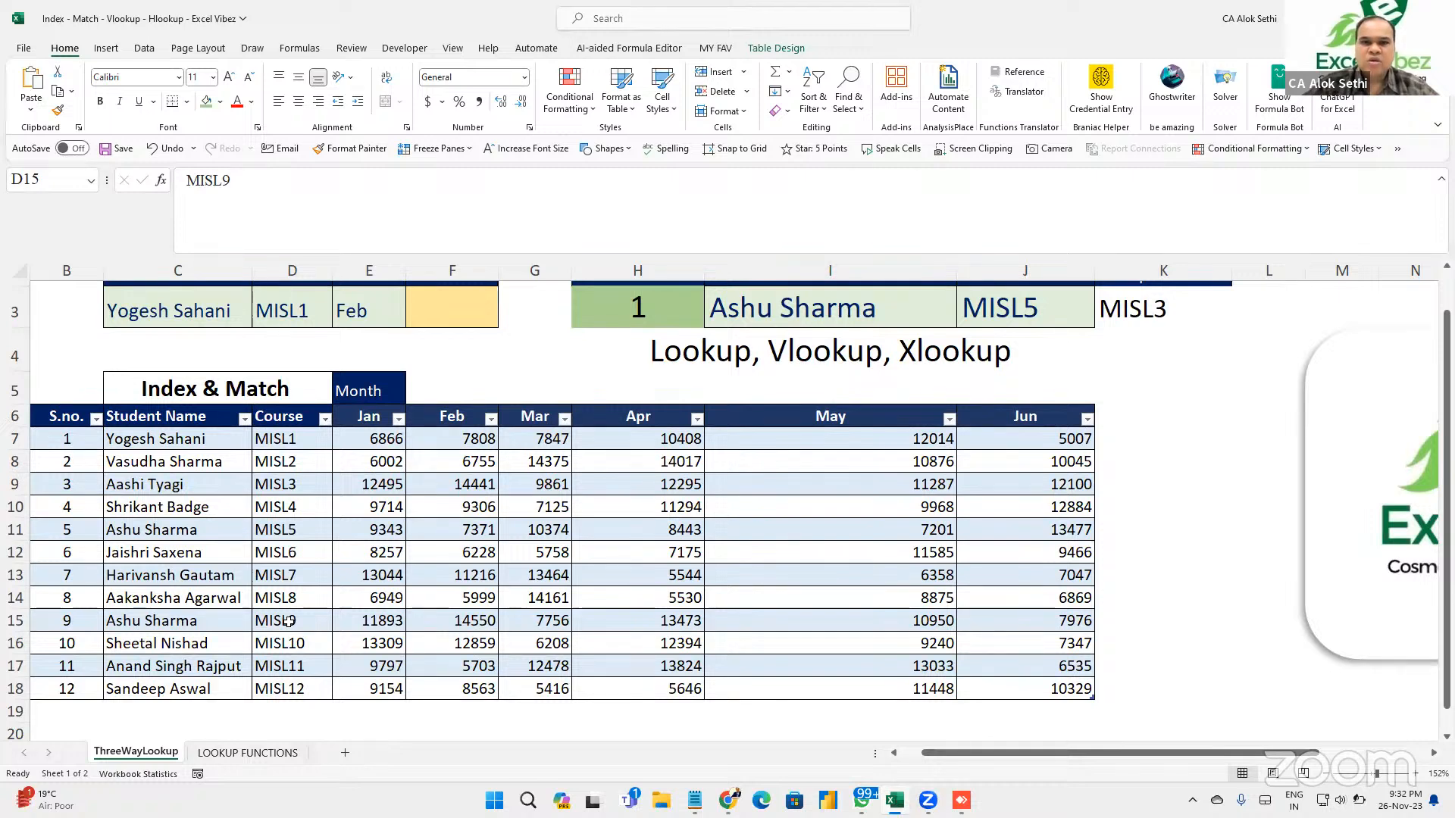
pyautogui.doubleClick(1011, 306)
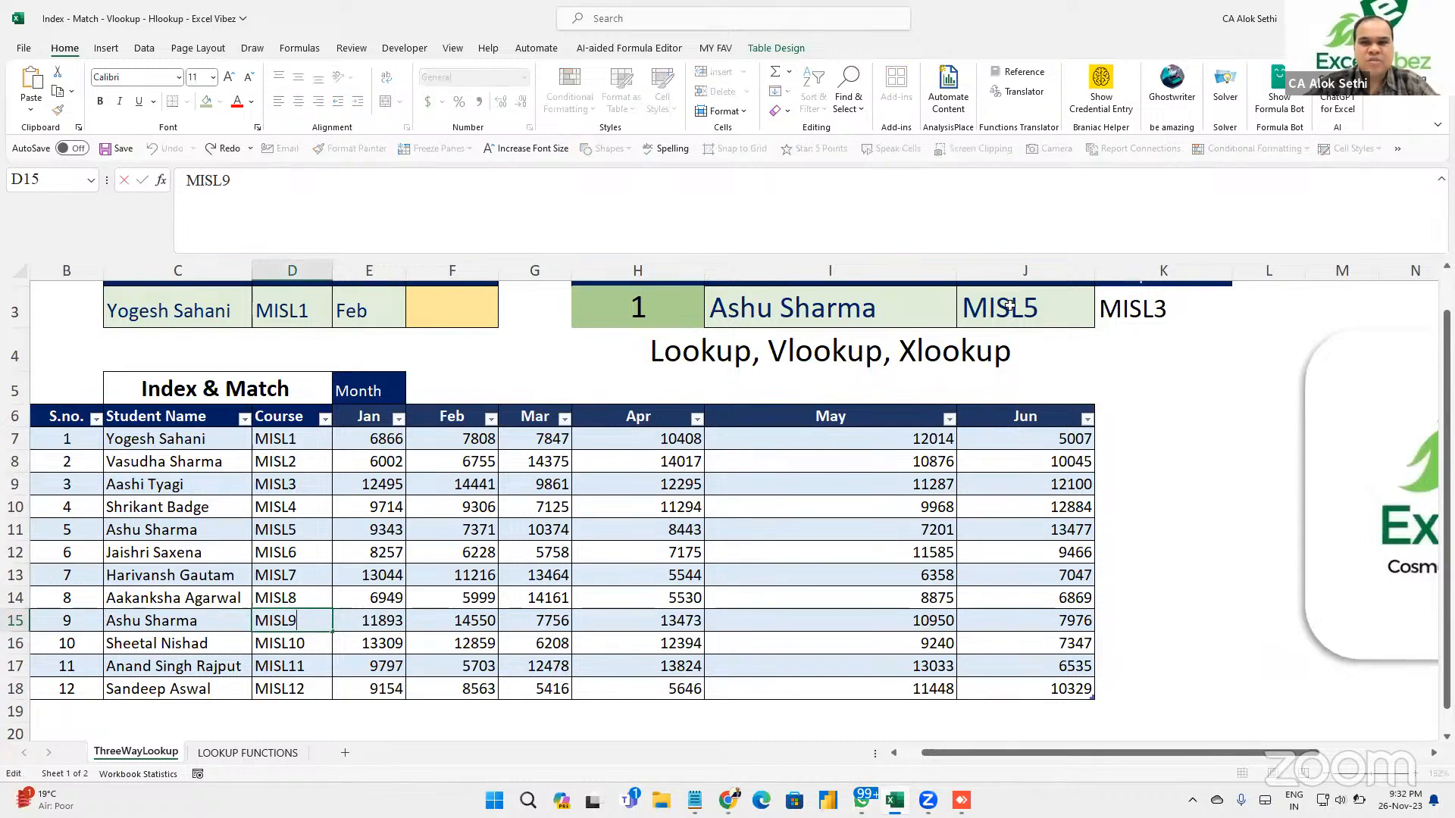
pyautogui.click(1010, 305)
pyautogui.doubleClick(1010, 305)
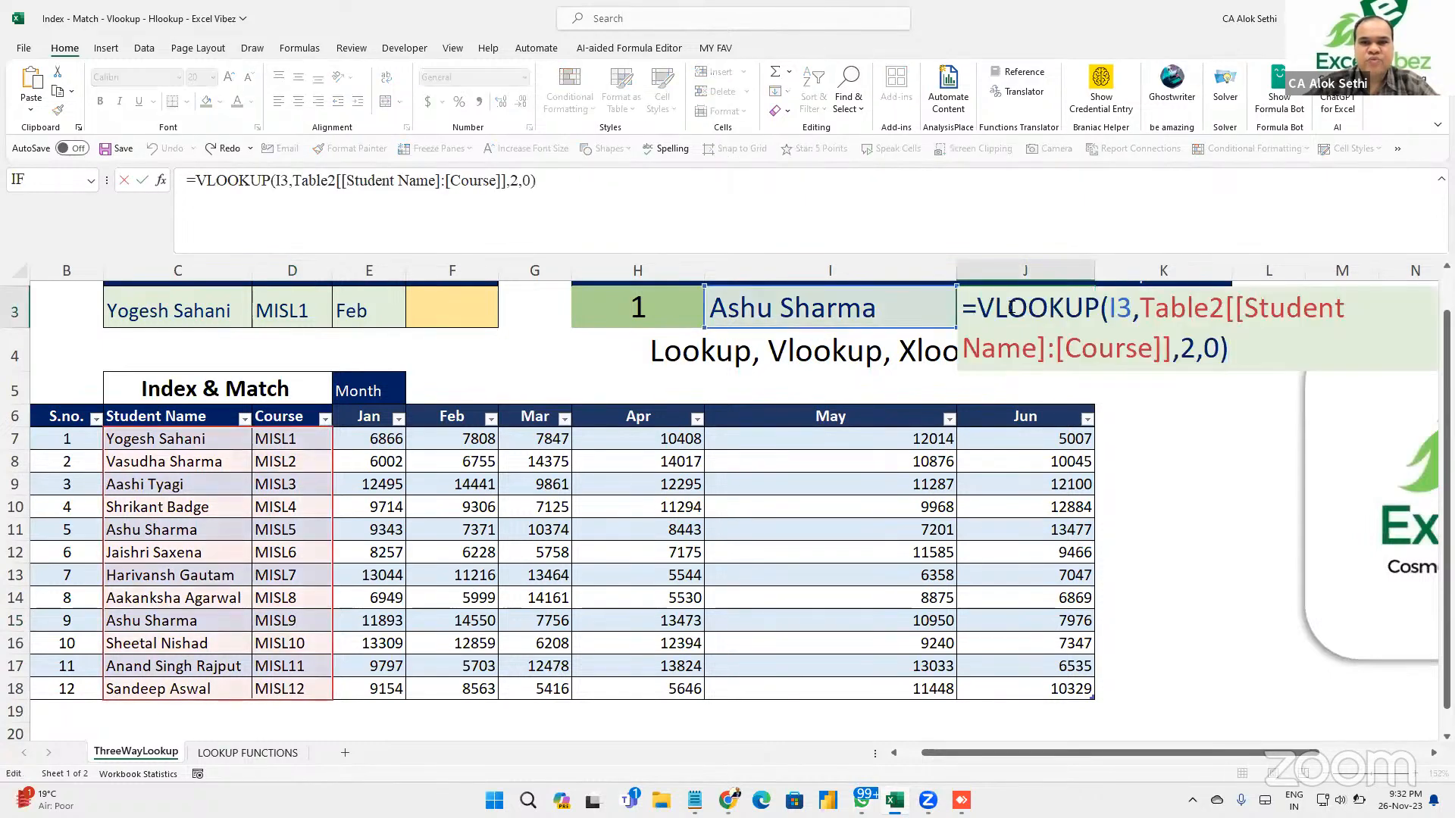
pyautogui.press('Escape')
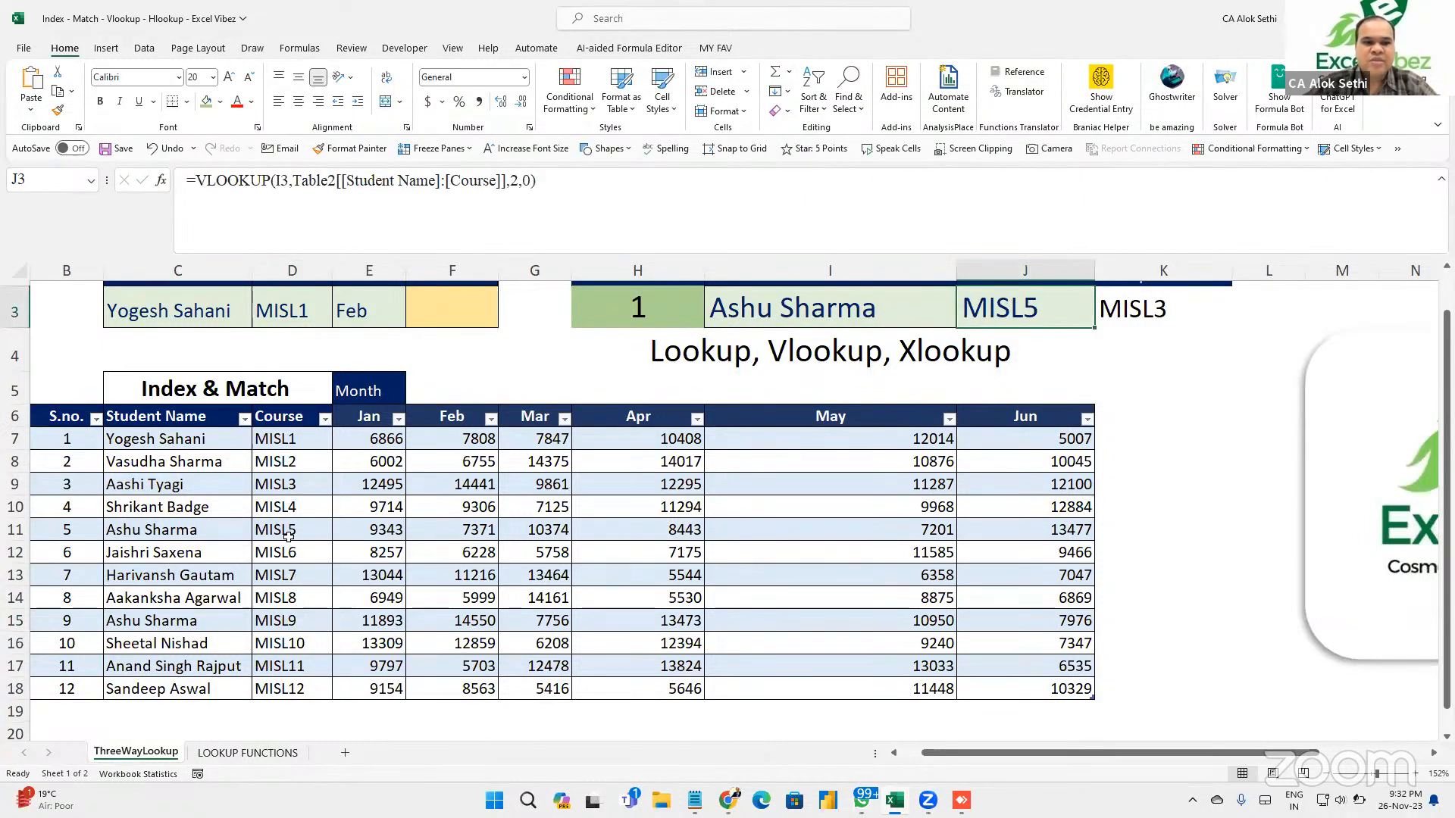
pyautogui.doubleClick(1130, 307)
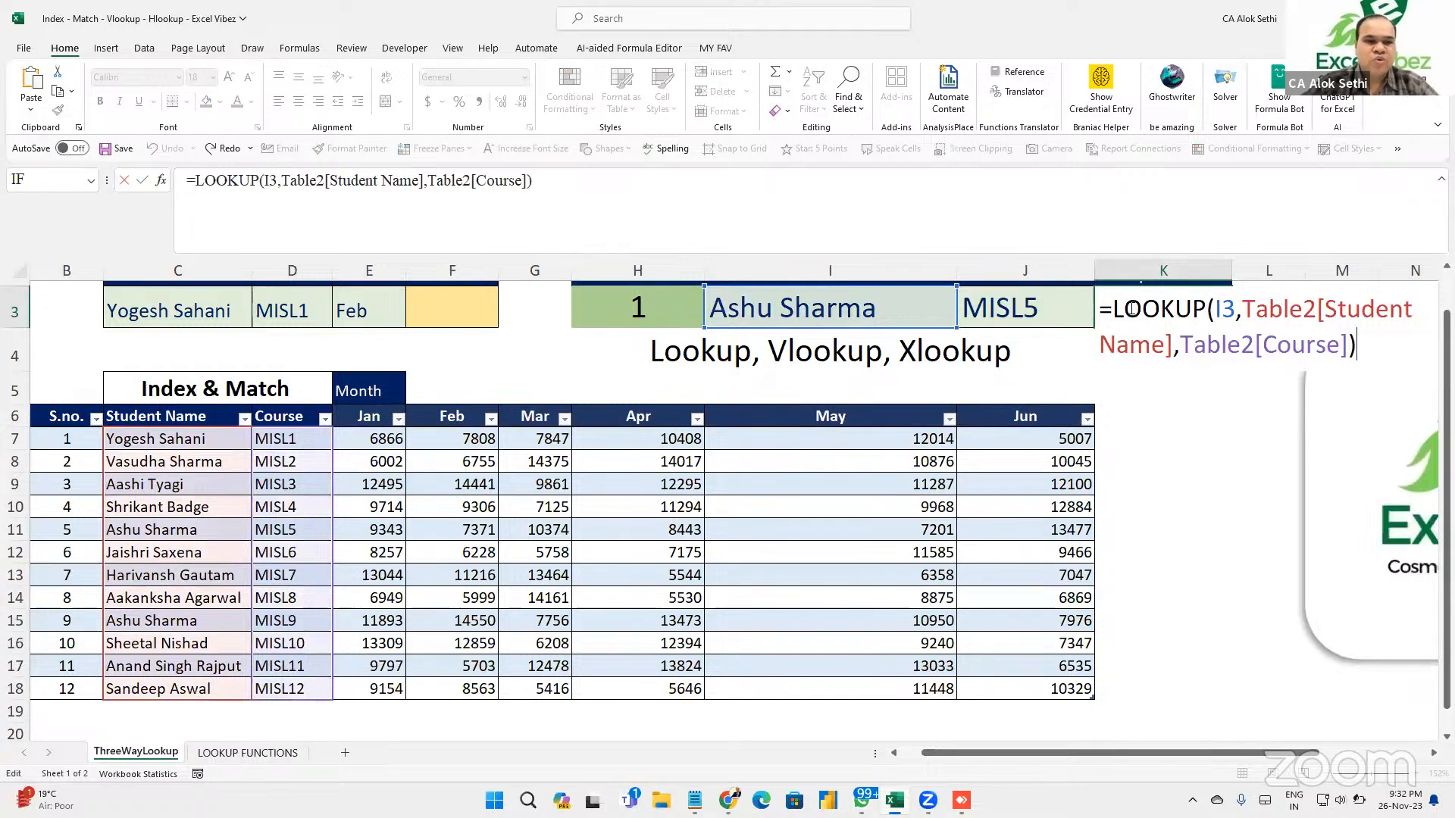
pyautogui.press('Return')
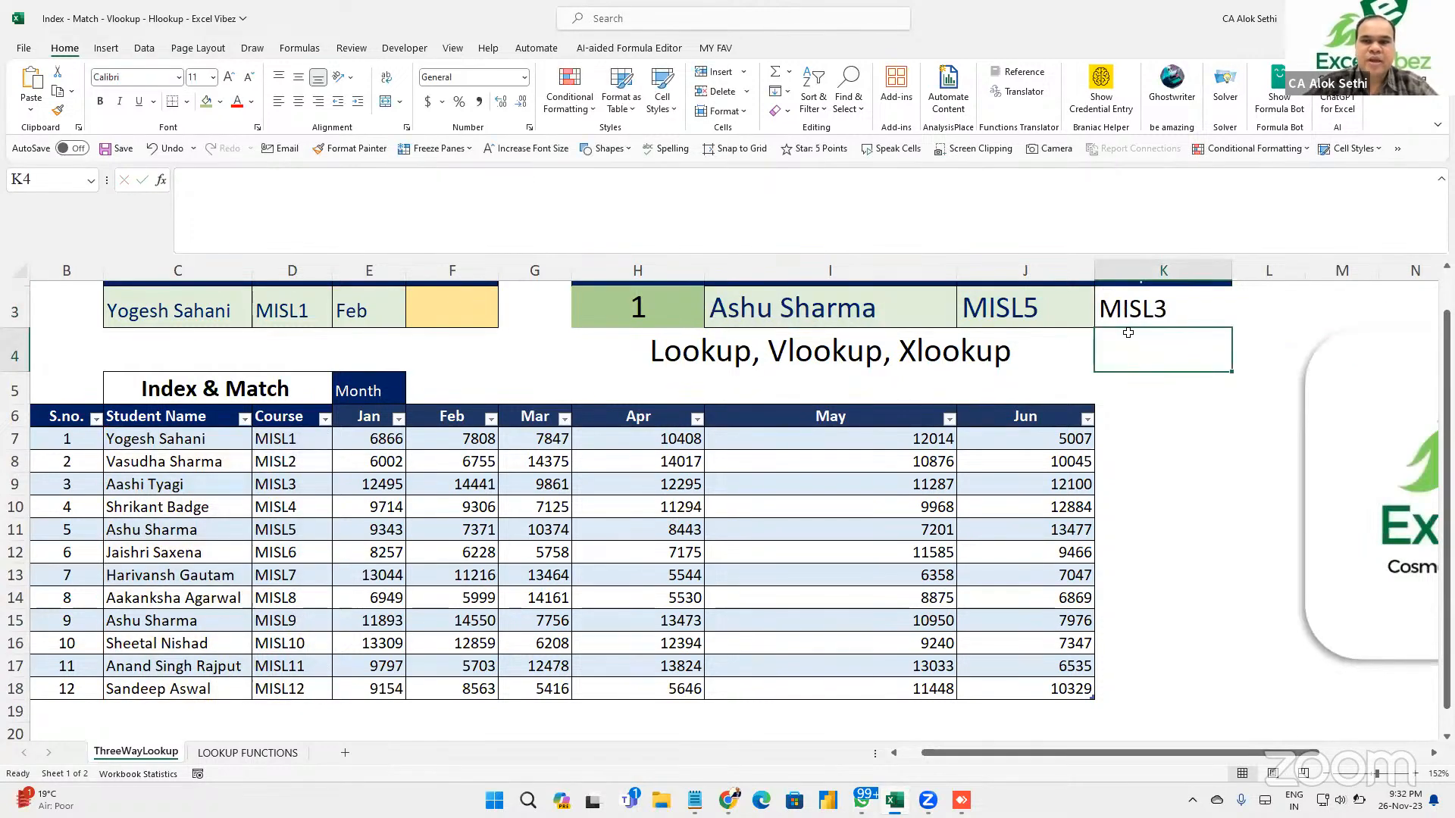
pyautogui.click(1150, 313)
pyautogui.press('F2')
pyautogui.doubleClick(1152, 314)
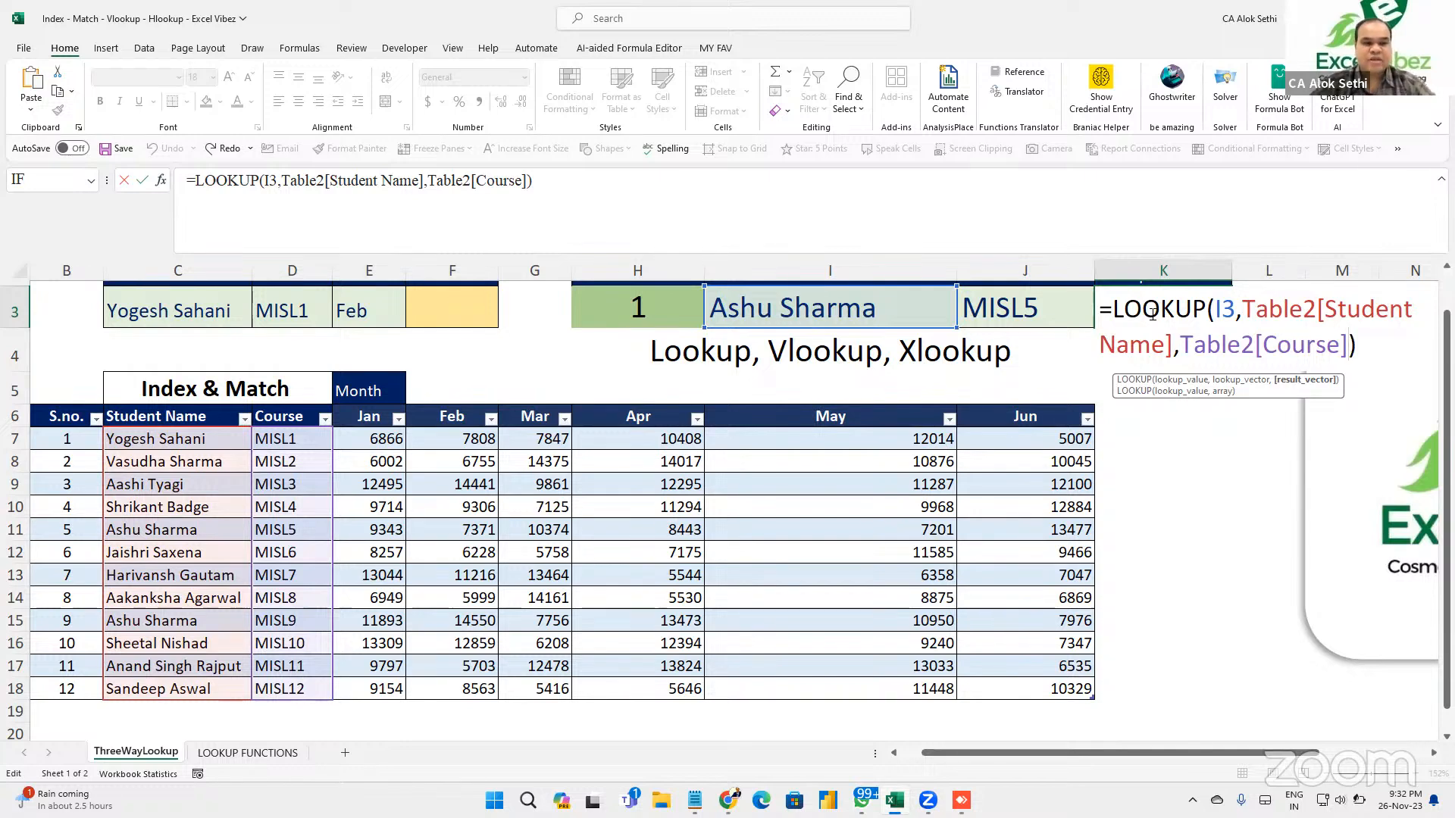
pyautogui.press('Return')
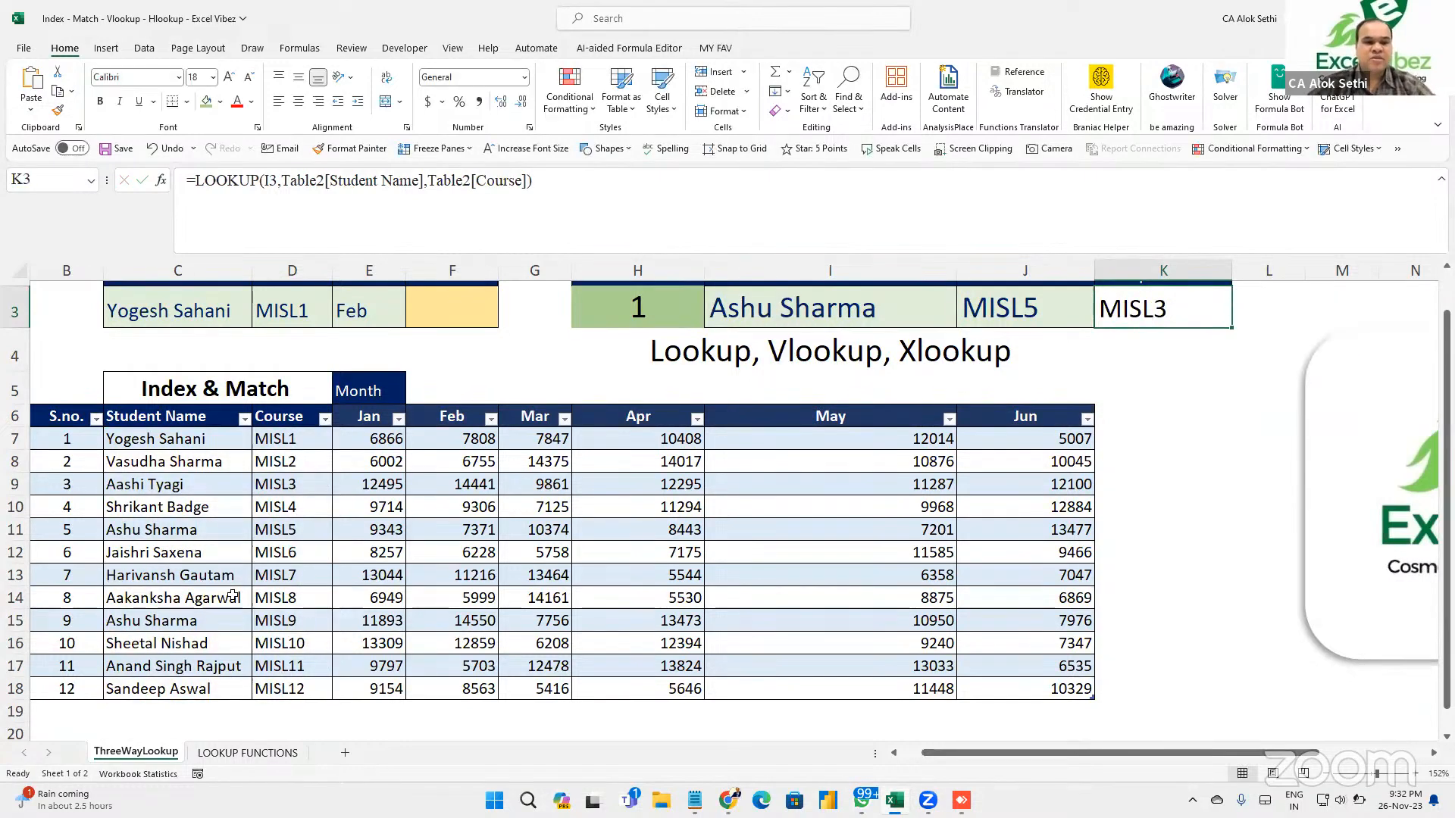
pyautogui.click(167, 624)
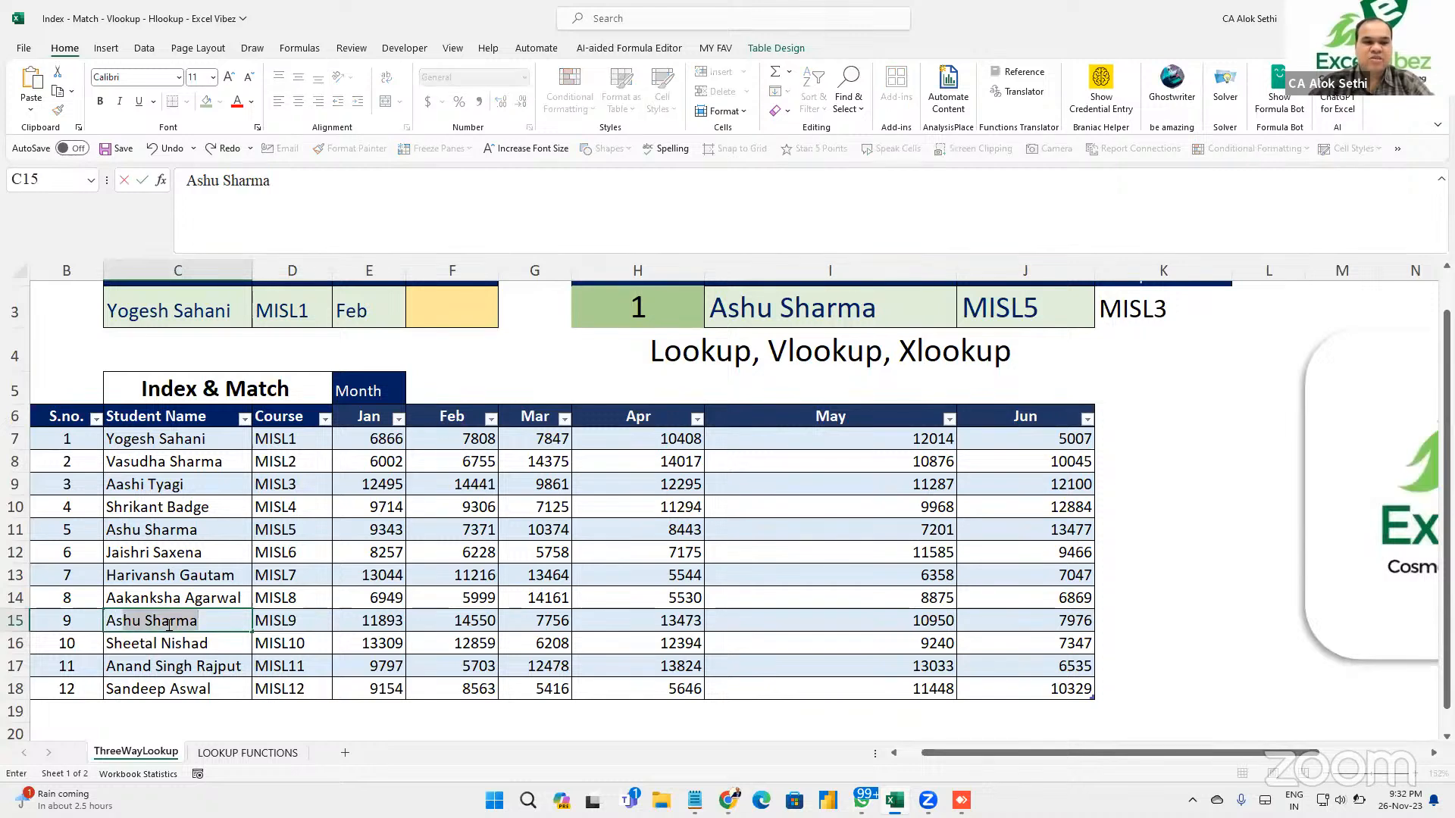
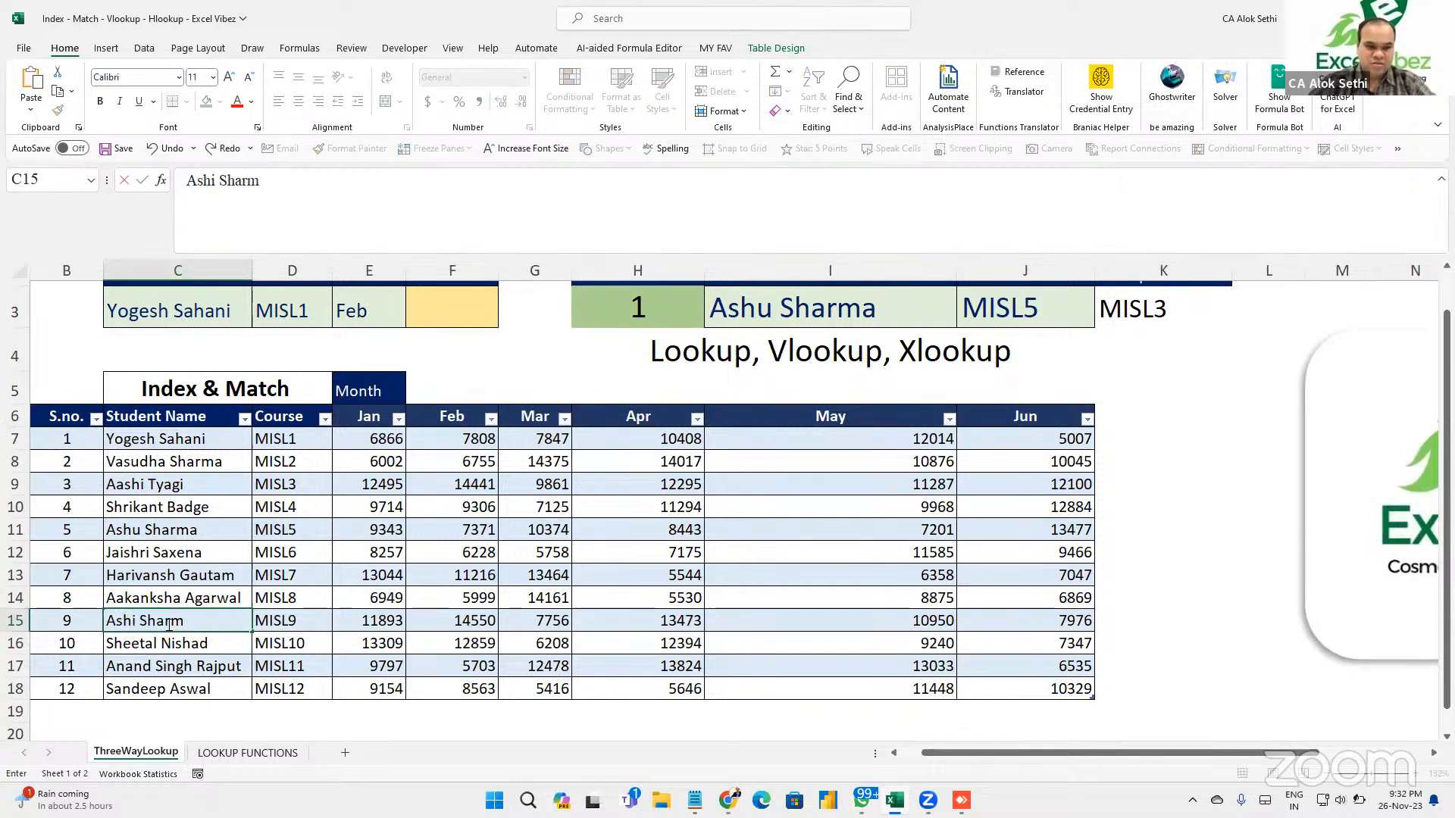
pyautogui.press('Return')
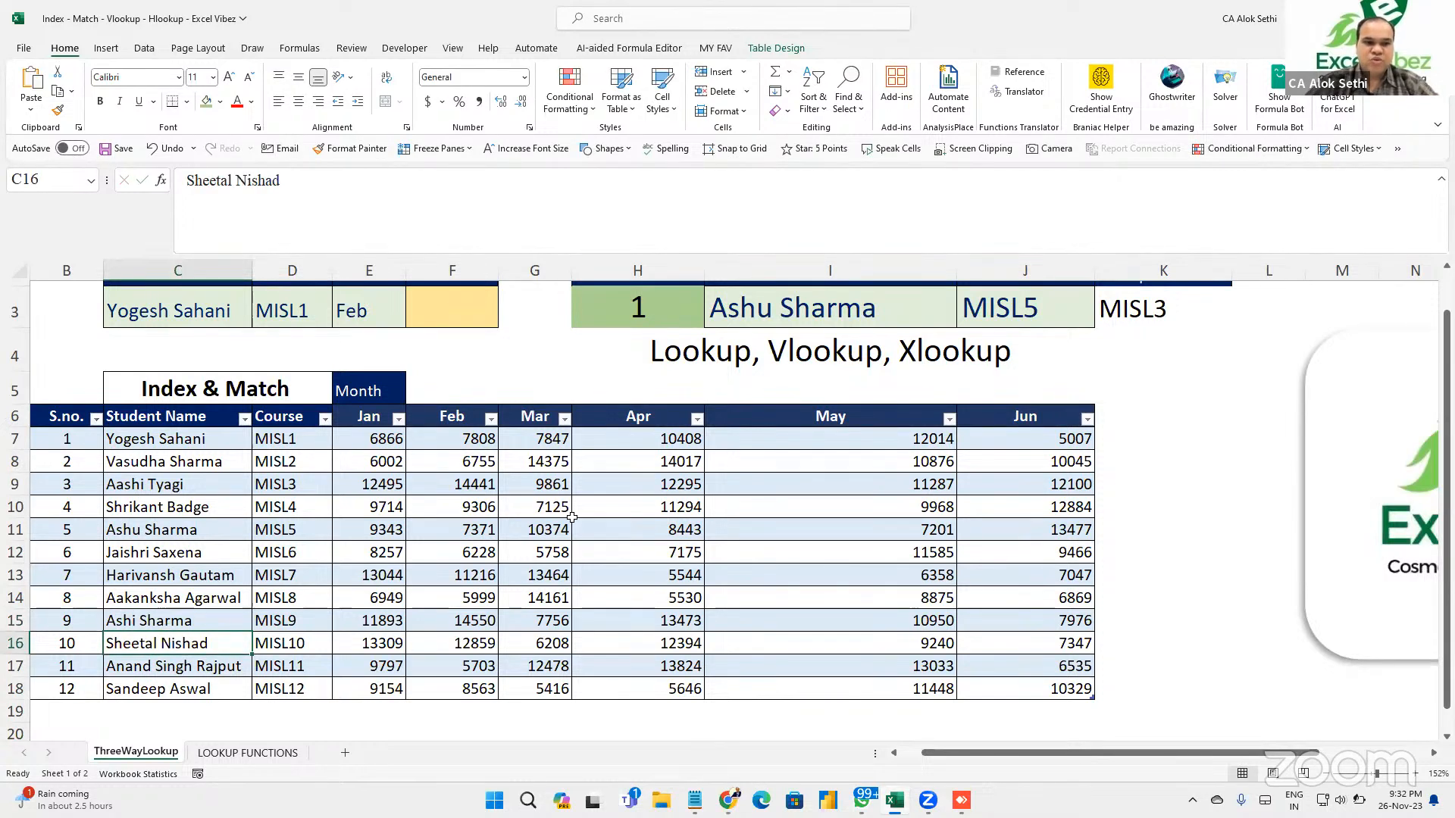
pyautogui.click(1137, 307)
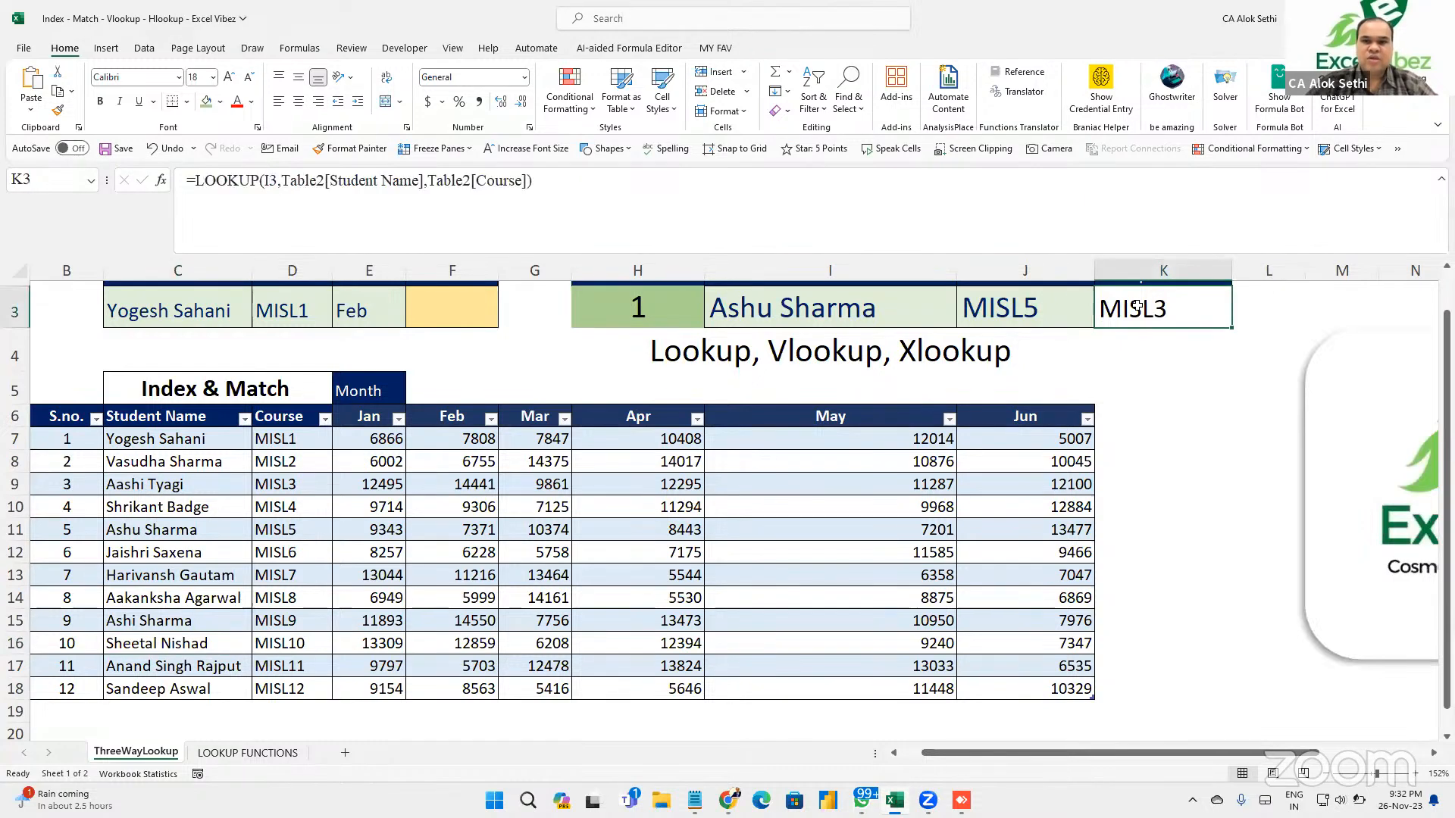
pyautogui.doubleClick(1138, 306)
pyautogui.press('Escape')
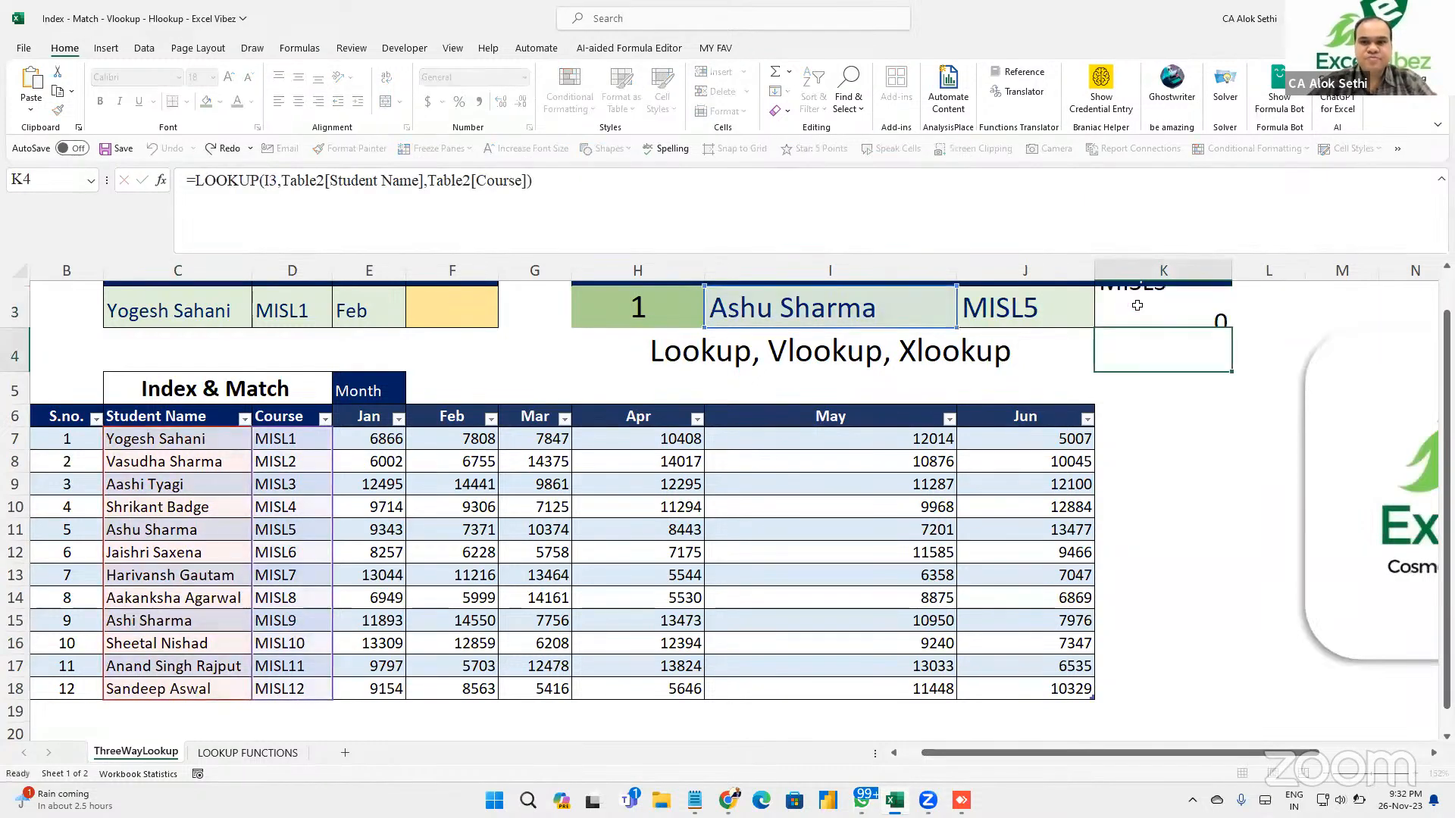
pyautogui.press('Left')
pyautogui.press('Left')
pyautogui.press('Left')
pyautogui.press('Right')
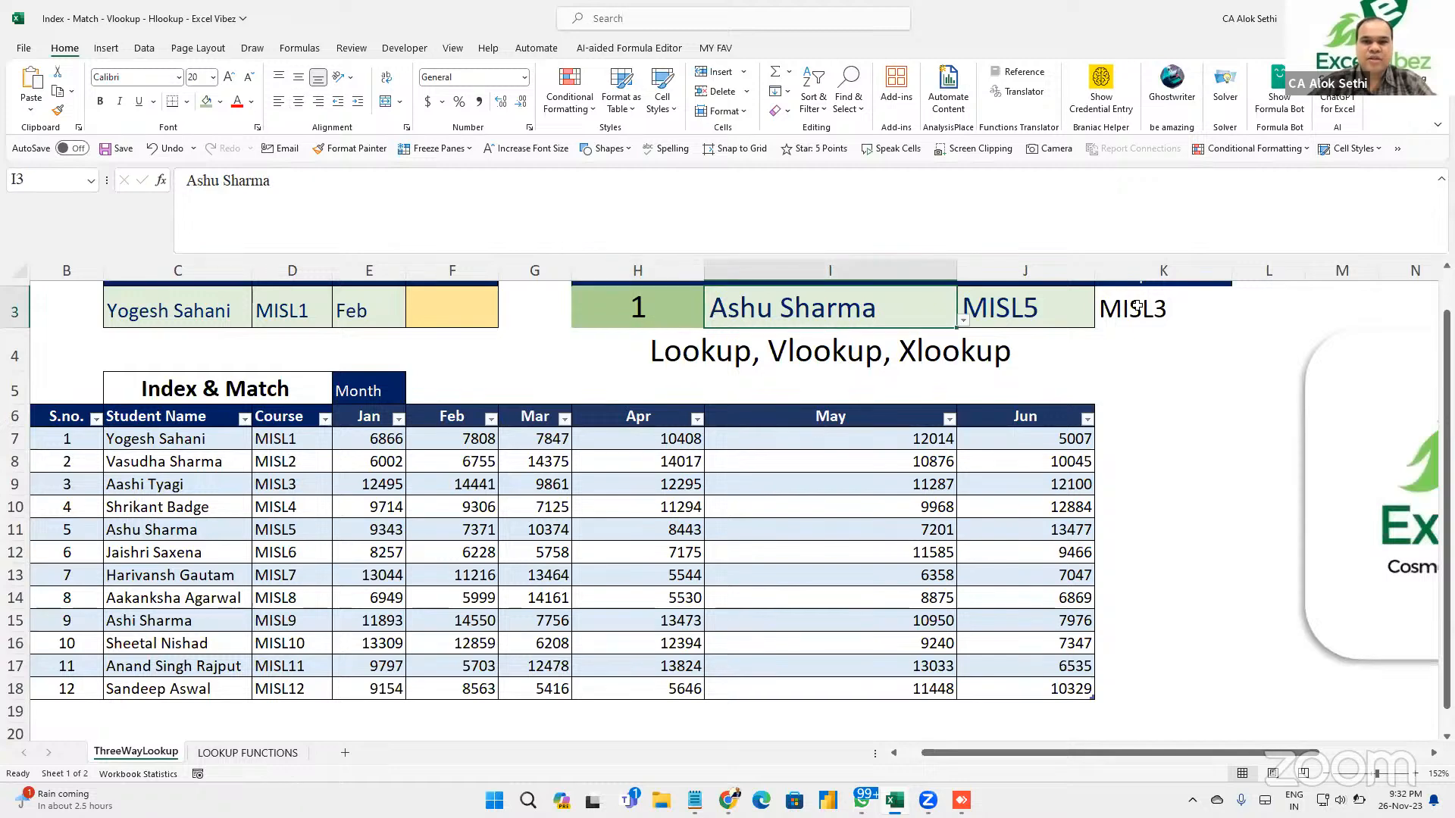
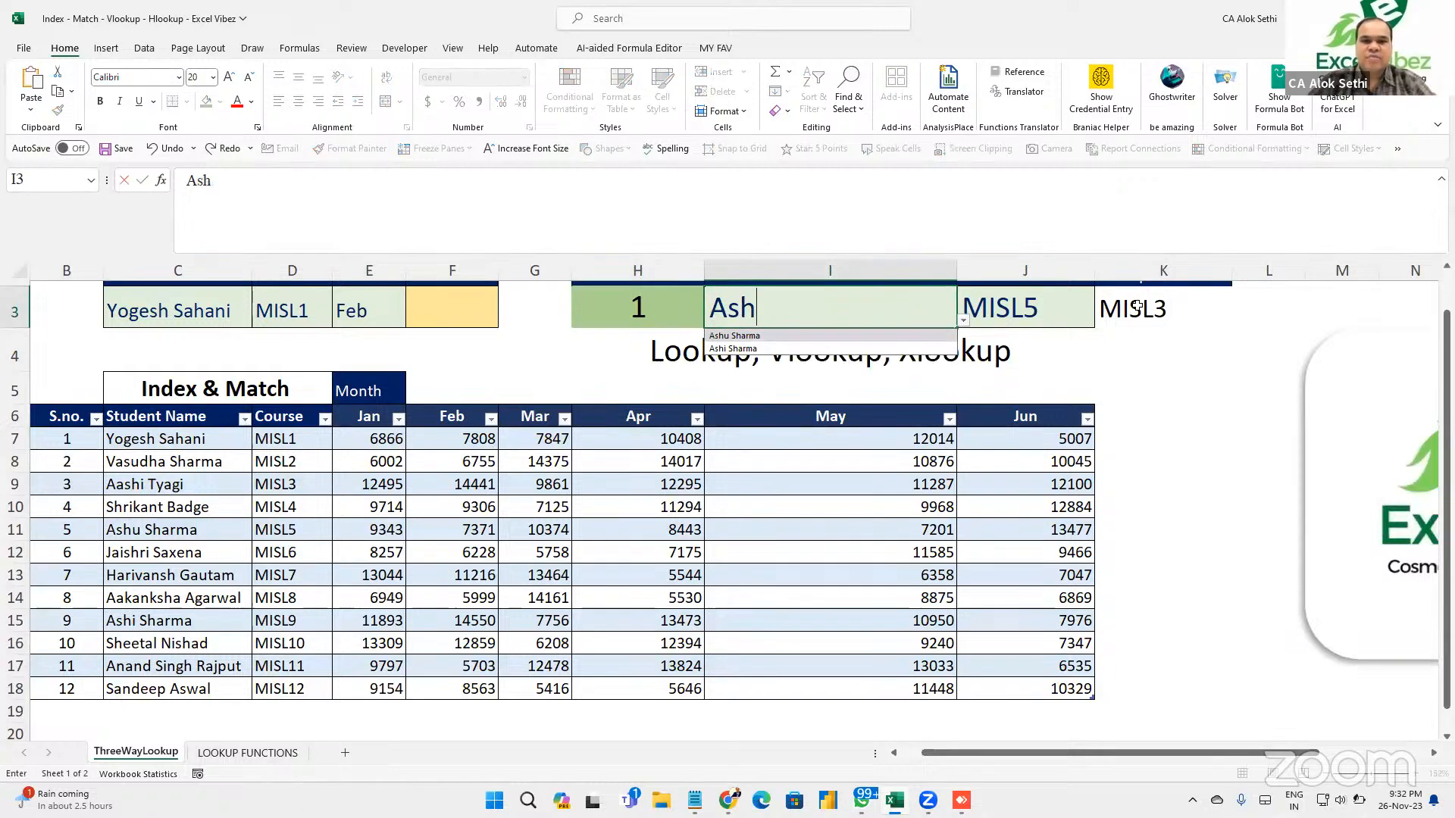
pyautogui.press('Return')
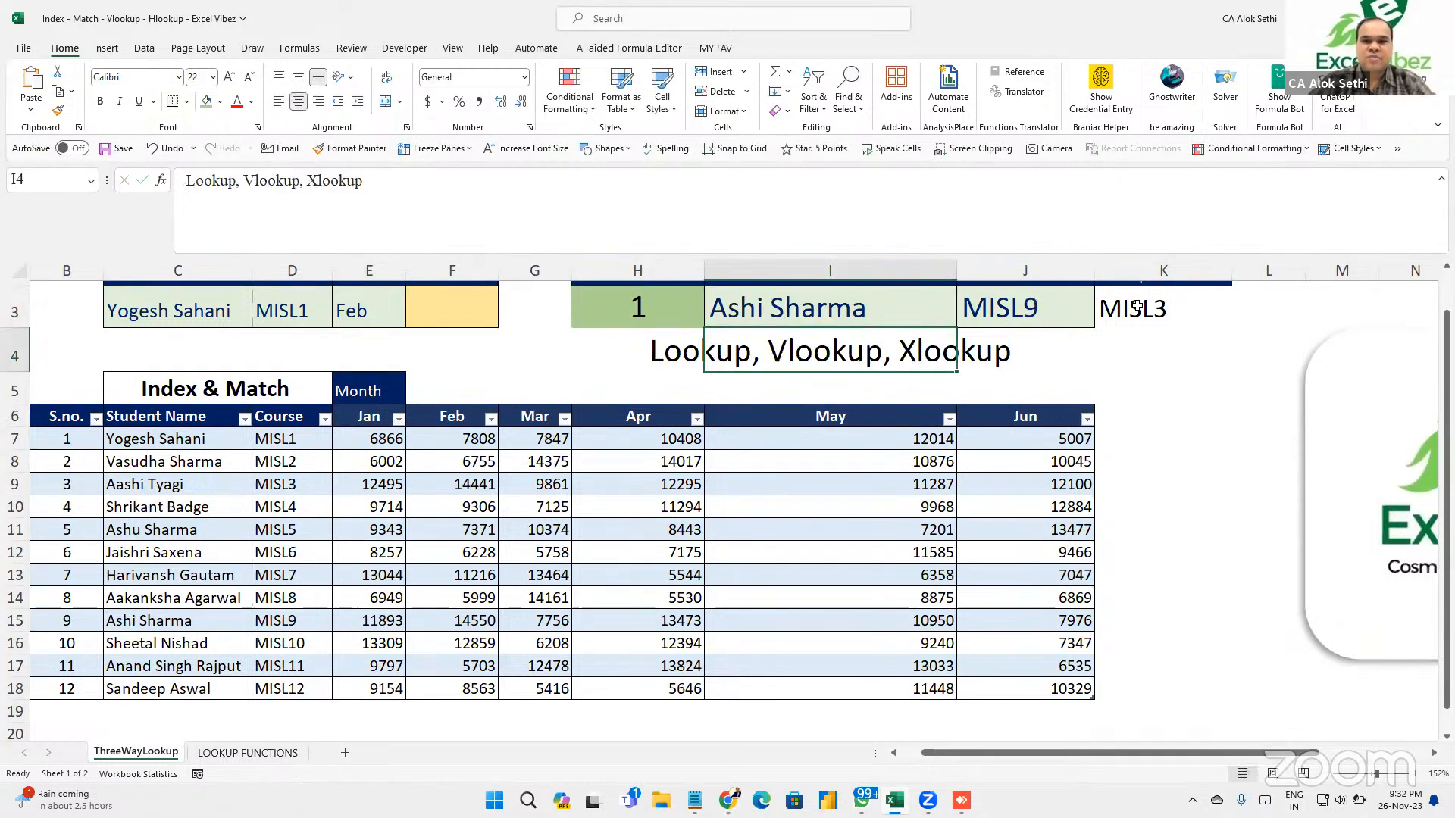
pyautogui.click(1051, 313)
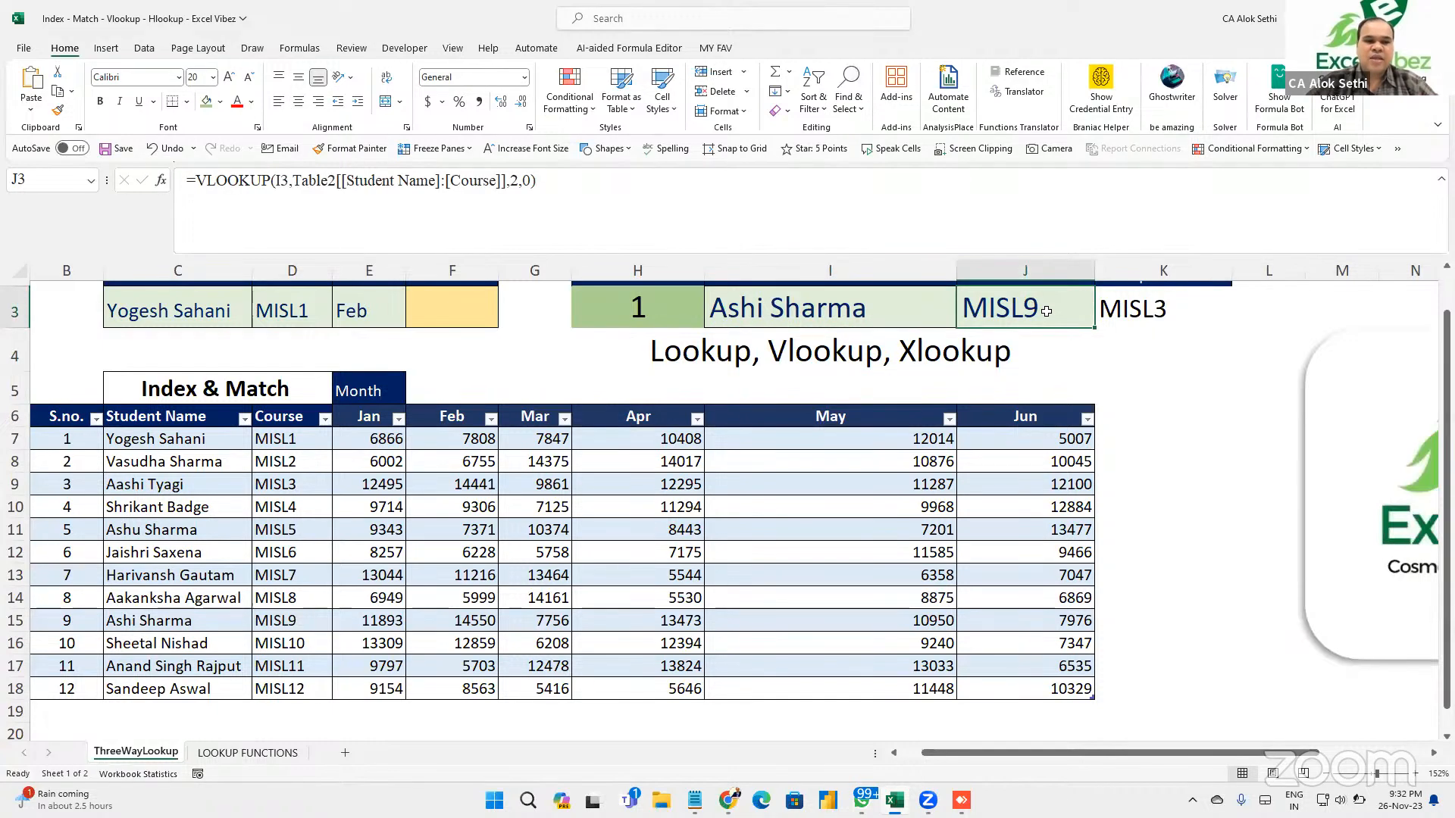
pyautogui.click(1157, 307)
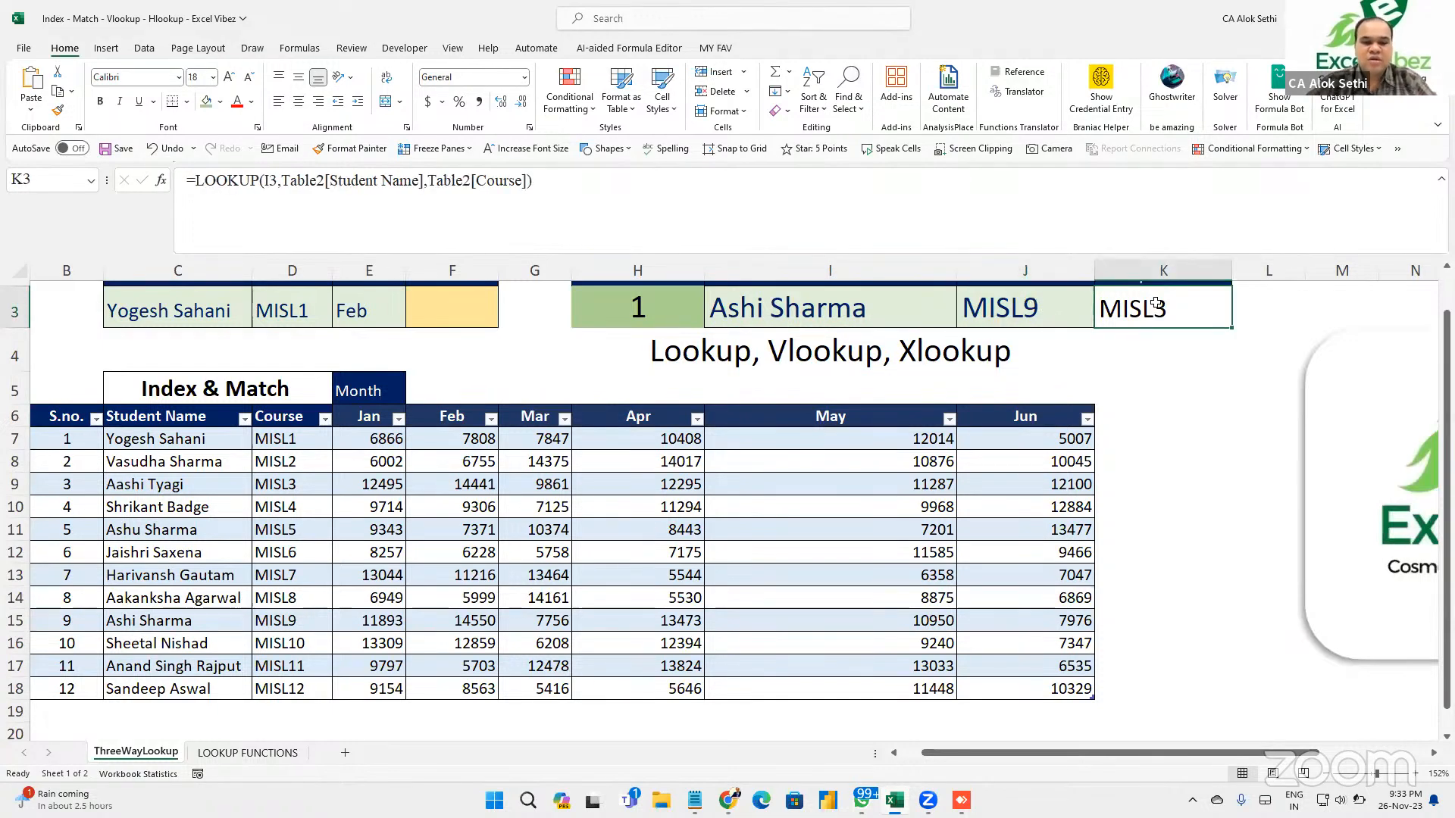
# Step through K3's LOOKUP arguments without changes, leaving it at MISL3 beside J3's MISL9.
pyautogui.press('F2')
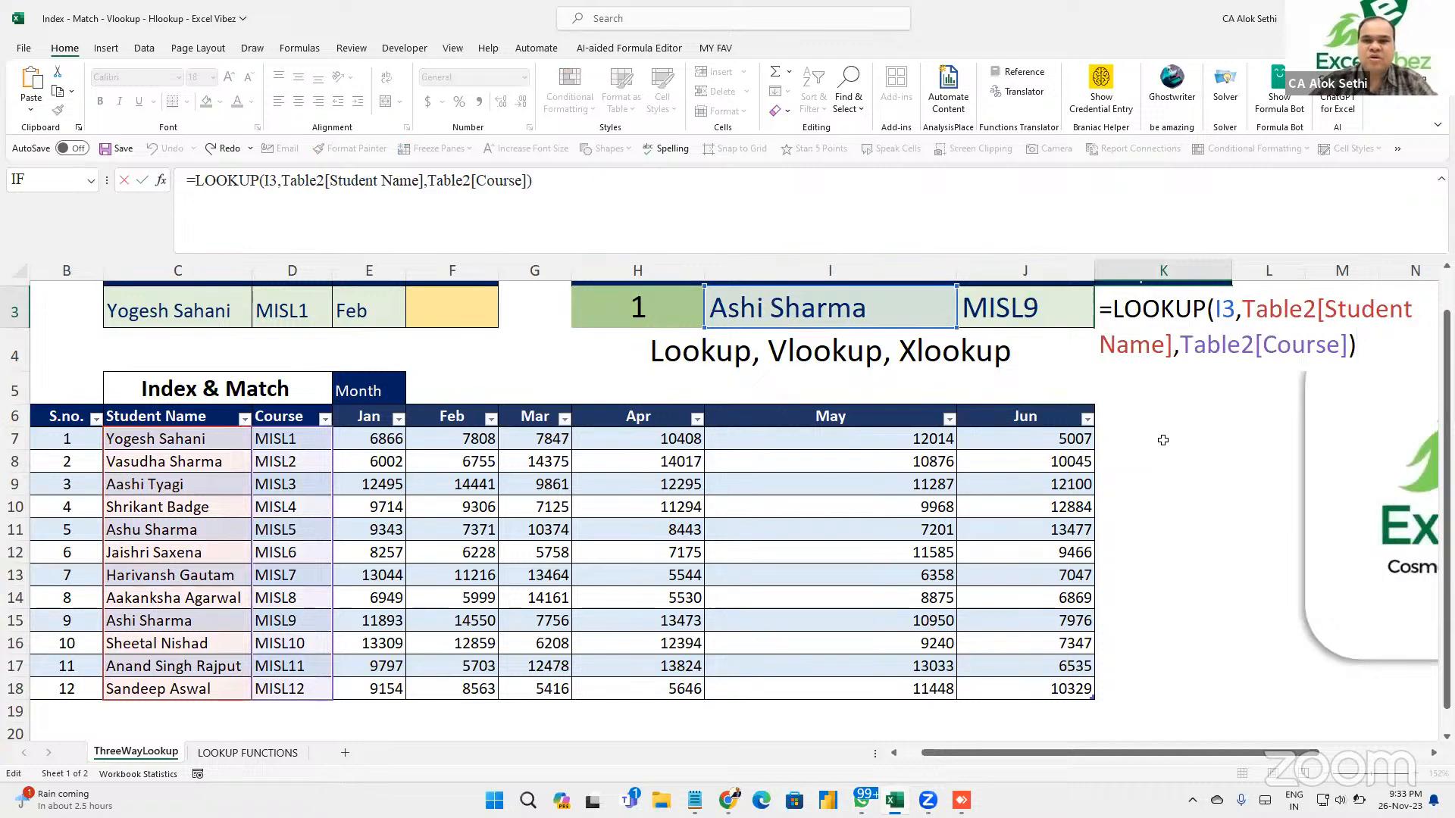
pyautogui.press('Left')
pyautogui.press('Left')
pyautogui.press('Left')
pyautogui.press('Left')
pyautogui.press('Left')
pyautogui.press('Left')
pyautogui.press('Left')
pyautogui.press('Left')
pyautogui.press('Left')
pyautogui.press('Left')
pyautogui.press('Left')
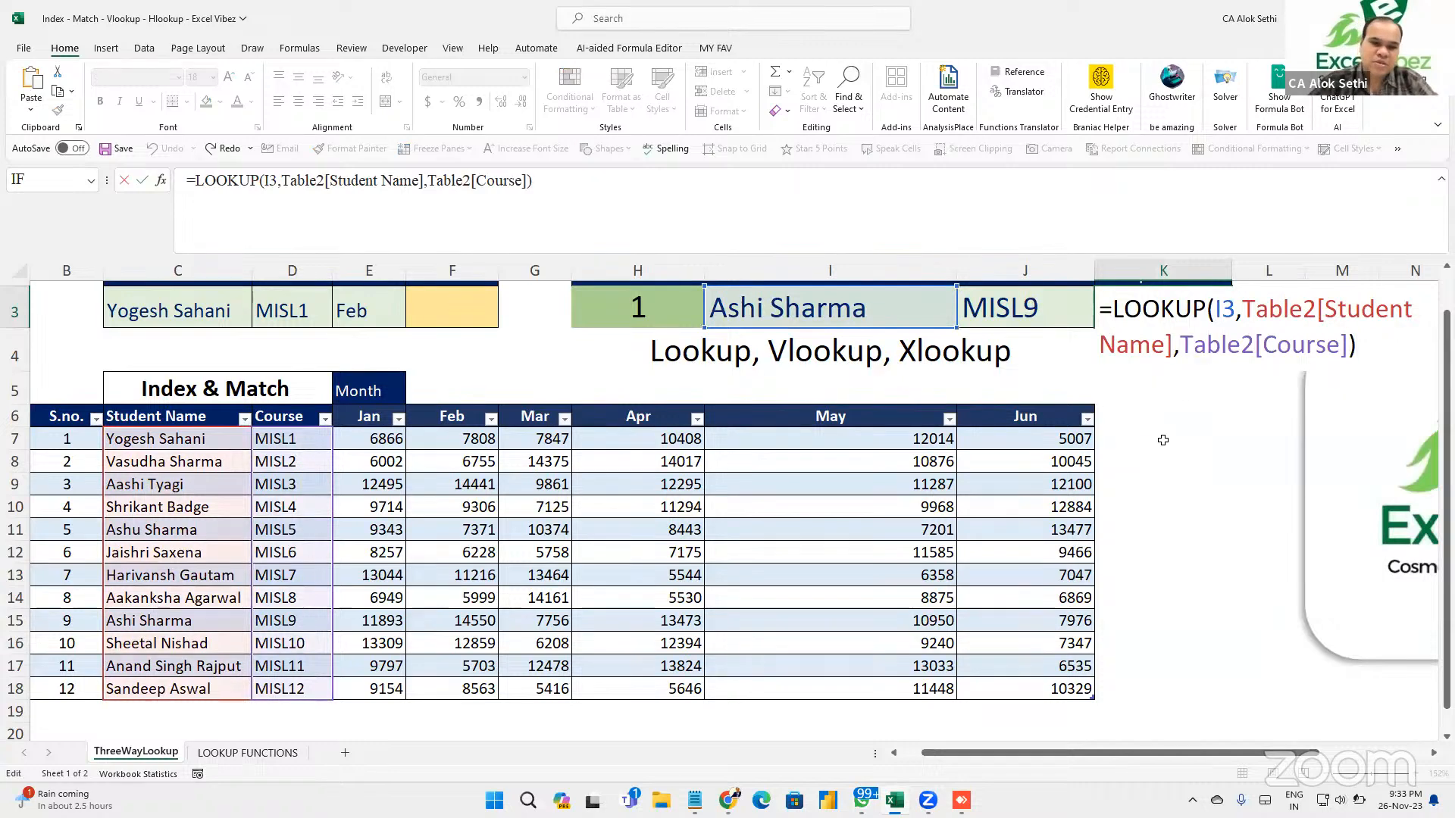
pyautogui.press('Right')
pyautogui.press('Right')
pyautogui.press('Right')
pyautogui.press('Right')
pyautogui.press('Right')
pyautogui.press('Right')
pyautogui.press('Right')
pyautogui.press('Right')
pyautogui.press('Right')
pyautogui.press('Right')
pyautogui.press('Right')
pyautogui.press('Right')
pyautogui.press('Right')
pyautogui.press('Right')
pyautogui.press('Right')
pyautogui.press('Right')
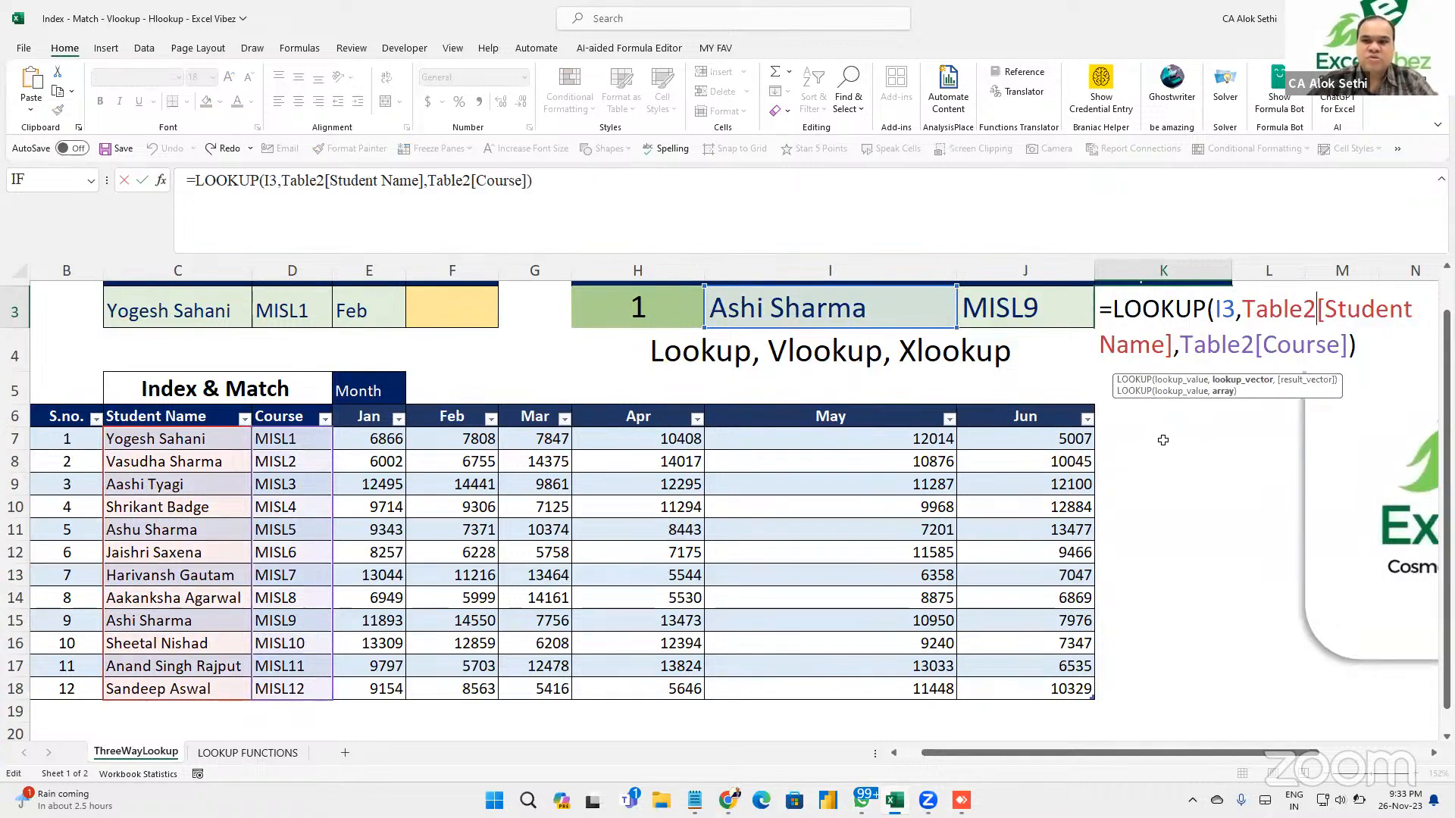
pyautogui.press('Right')
pyautogui.press('Right')
pyautogui.press('Right')
pyautogui.press('Right')
pyautogui.press('Right')
pyautogui.press('Right')
pyautogui.press('Right')
pyautogui.press('Right')
pyautogui.press('Right')
pyautogui.press('Right')
pyautogui.press('Right')
pyautogui.press('Right')
pyautogui.press('Right')
pyautogui.press('Right')
pyautogui.press('Right')
pyautogui.press('Right')
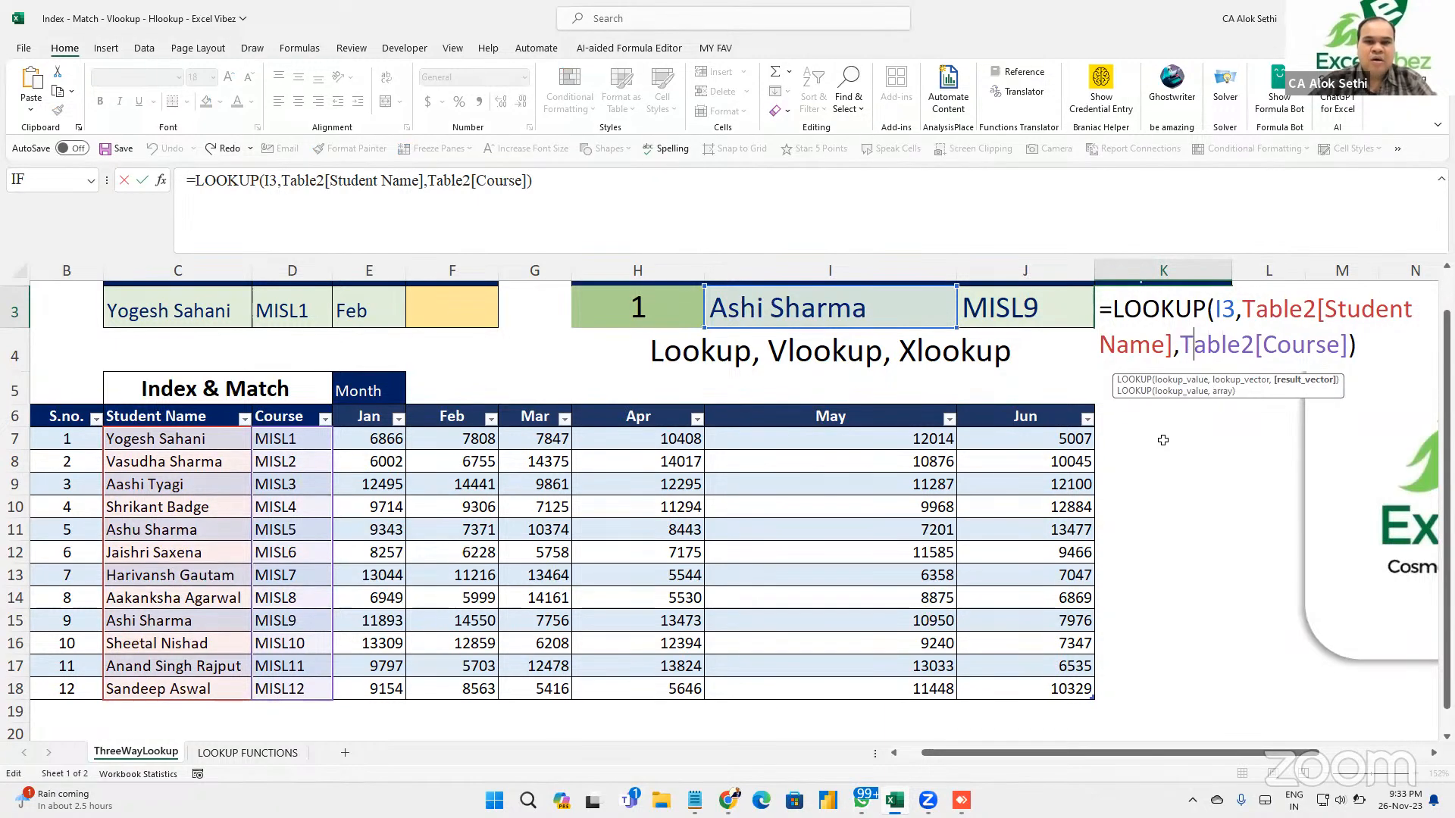
pyautogui.press('Return')
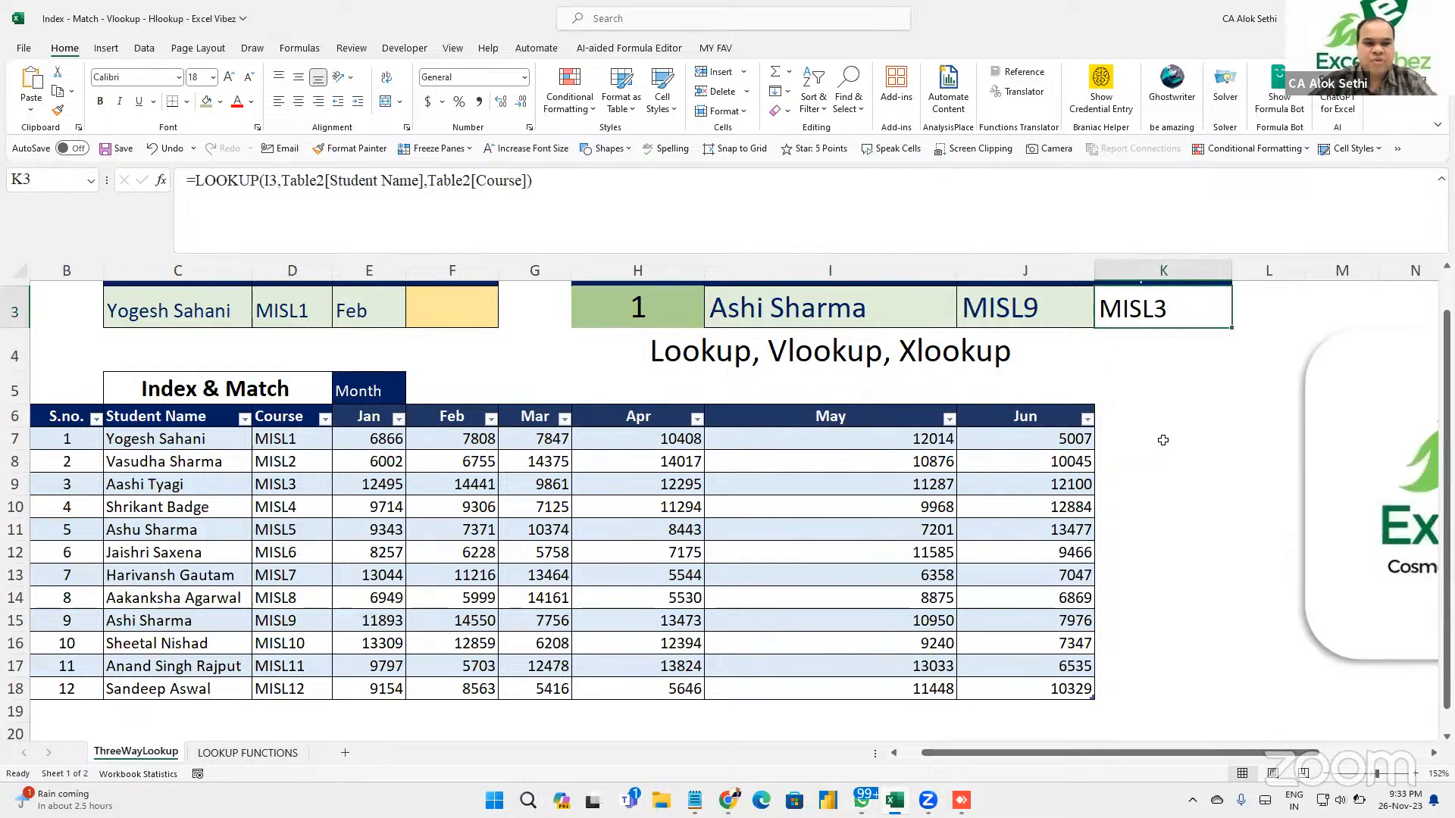
pyautogui.press('F2')
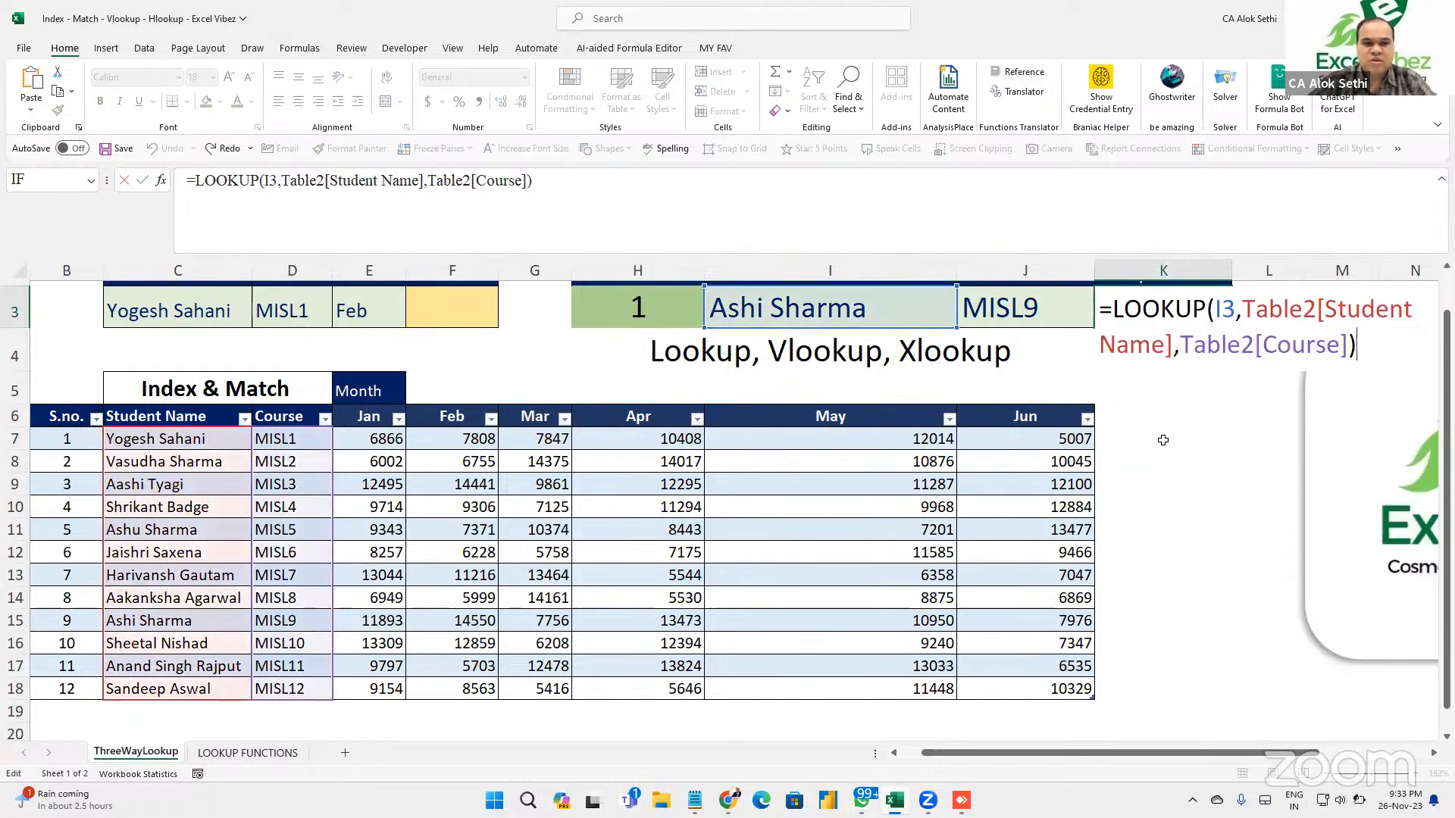
pyautogui.hotkey('ctrl', 'Return')
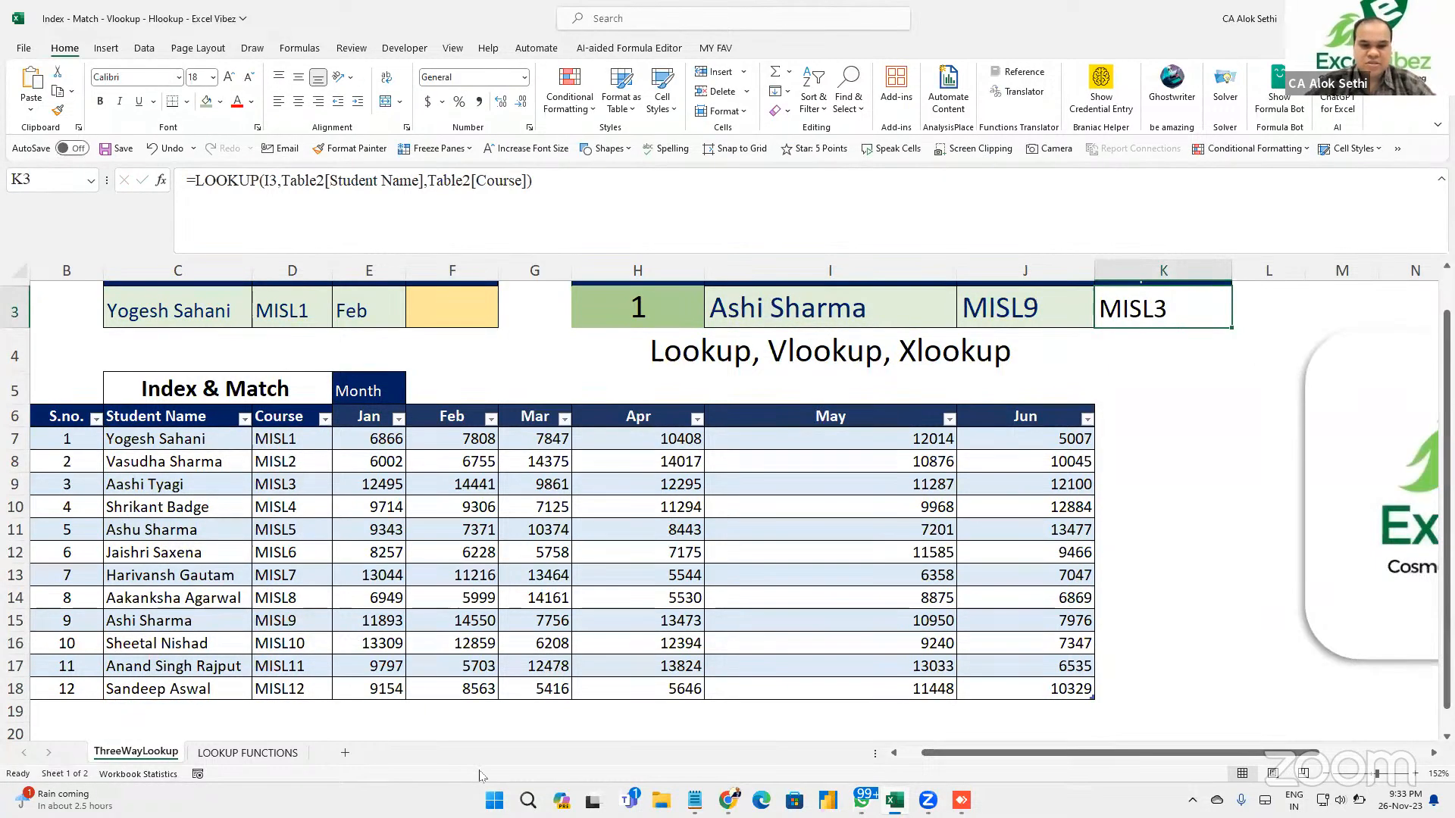
pyautogui.press('Up')
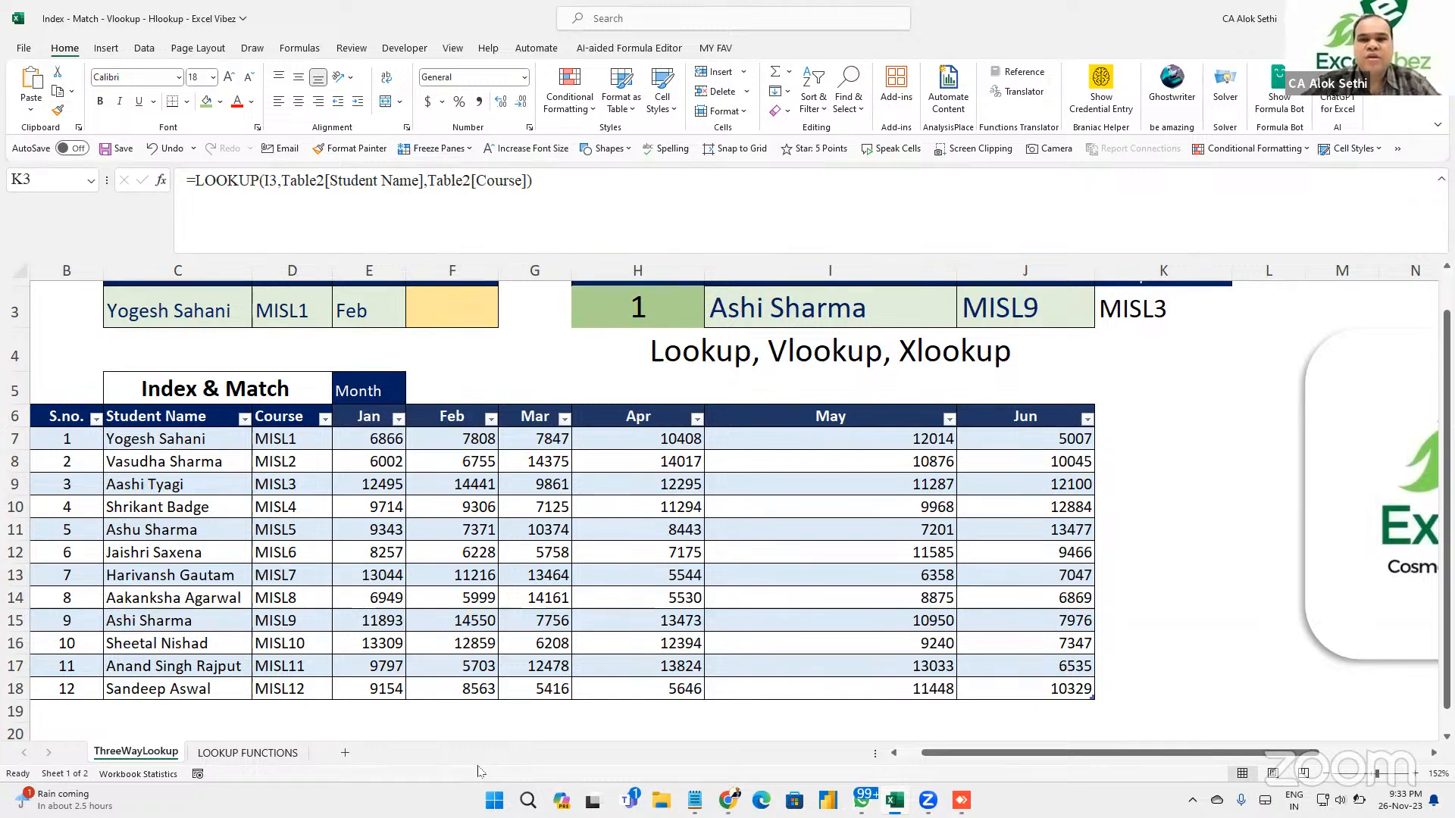
pyautogui.click(1012, 302)
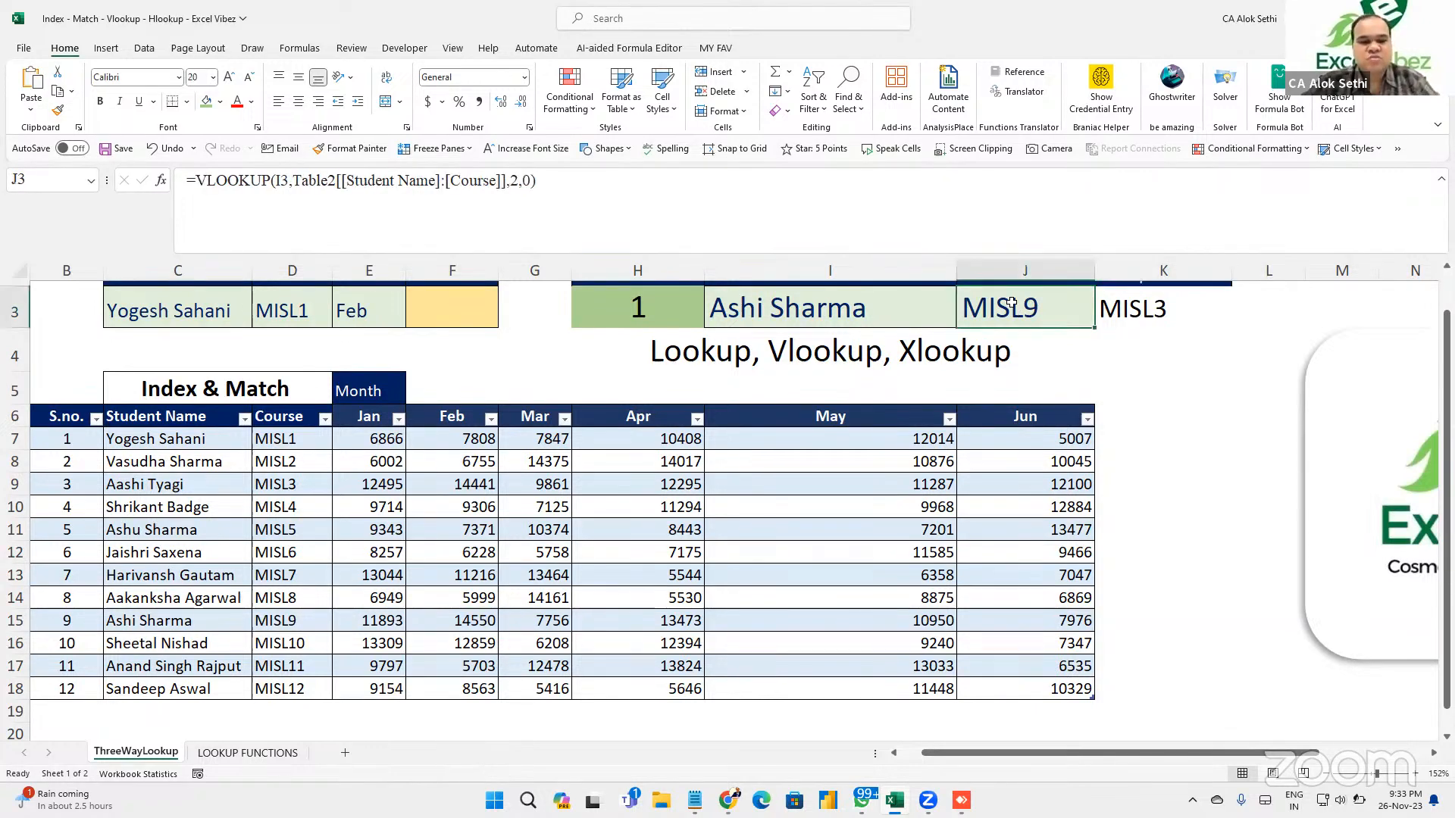
# Change J3's VLOOKUP match type from 0 to 1, so it returns MISL3.
pyautogui.doubleClick(1012, 302)
pyautogui.press('BackSpace')
pyautogui.write('1')
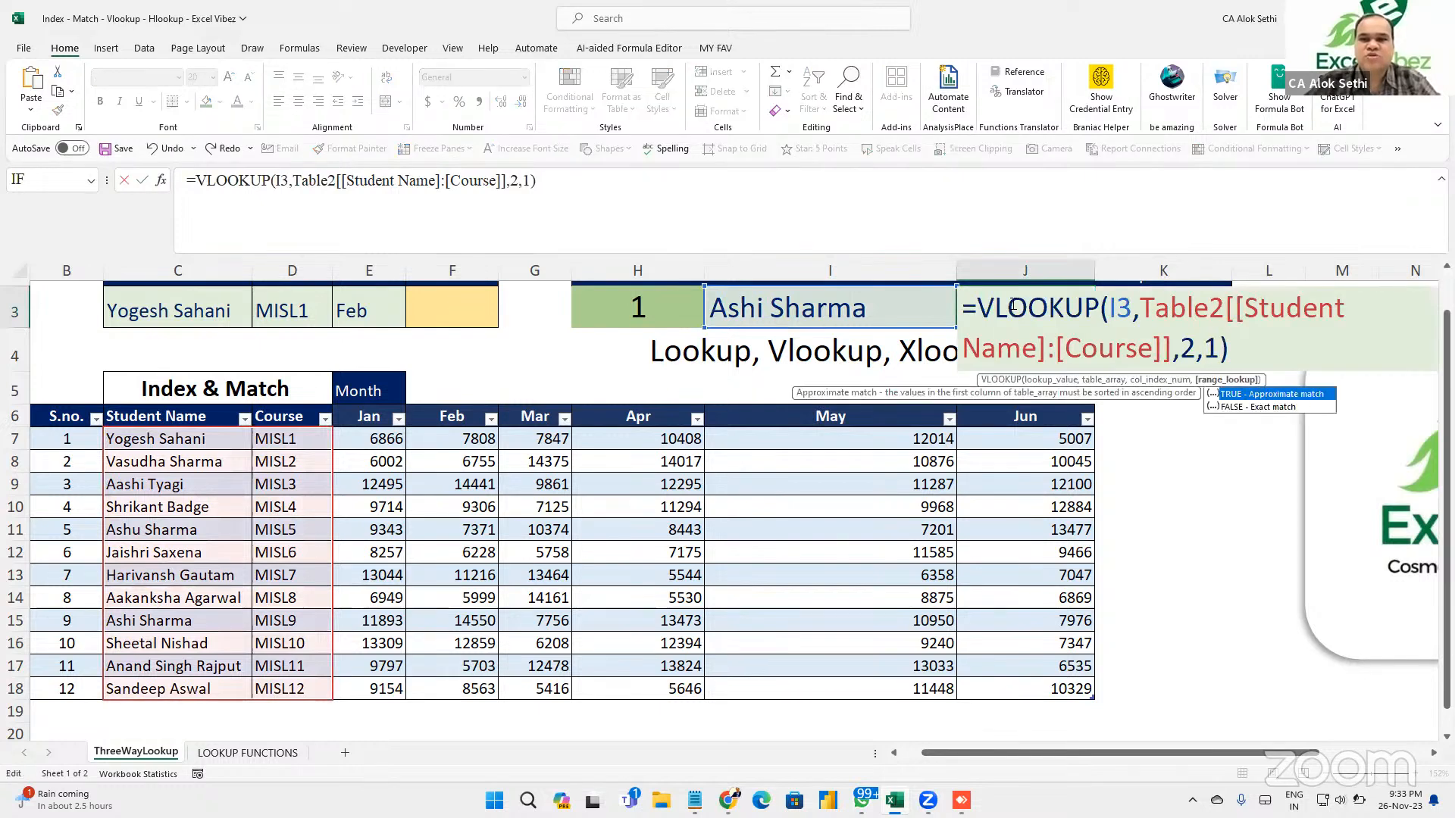
pyautogui.hotkey('ctrl', 'Return')
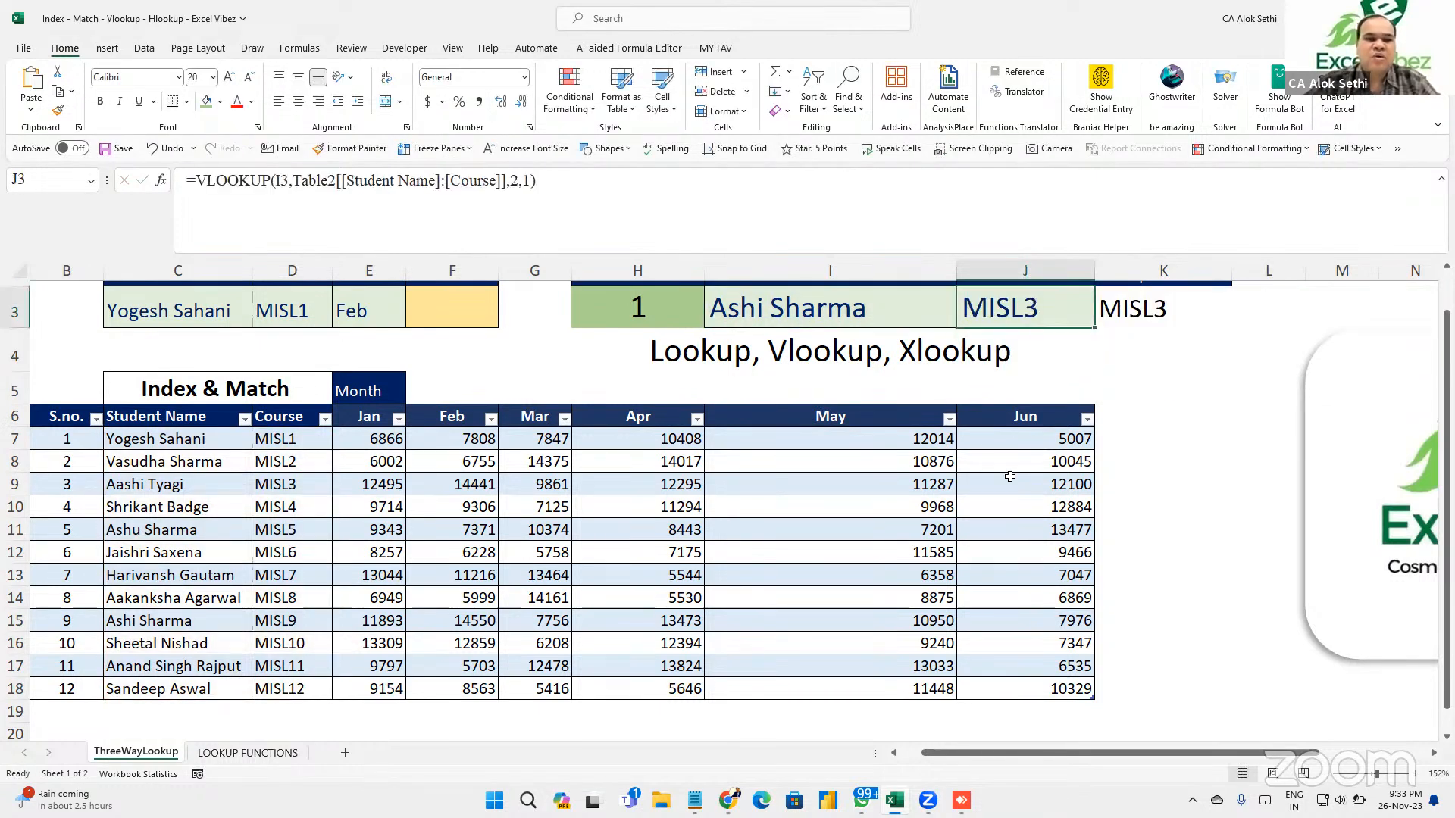
pyautogui.scroll(1, 1010, 473)
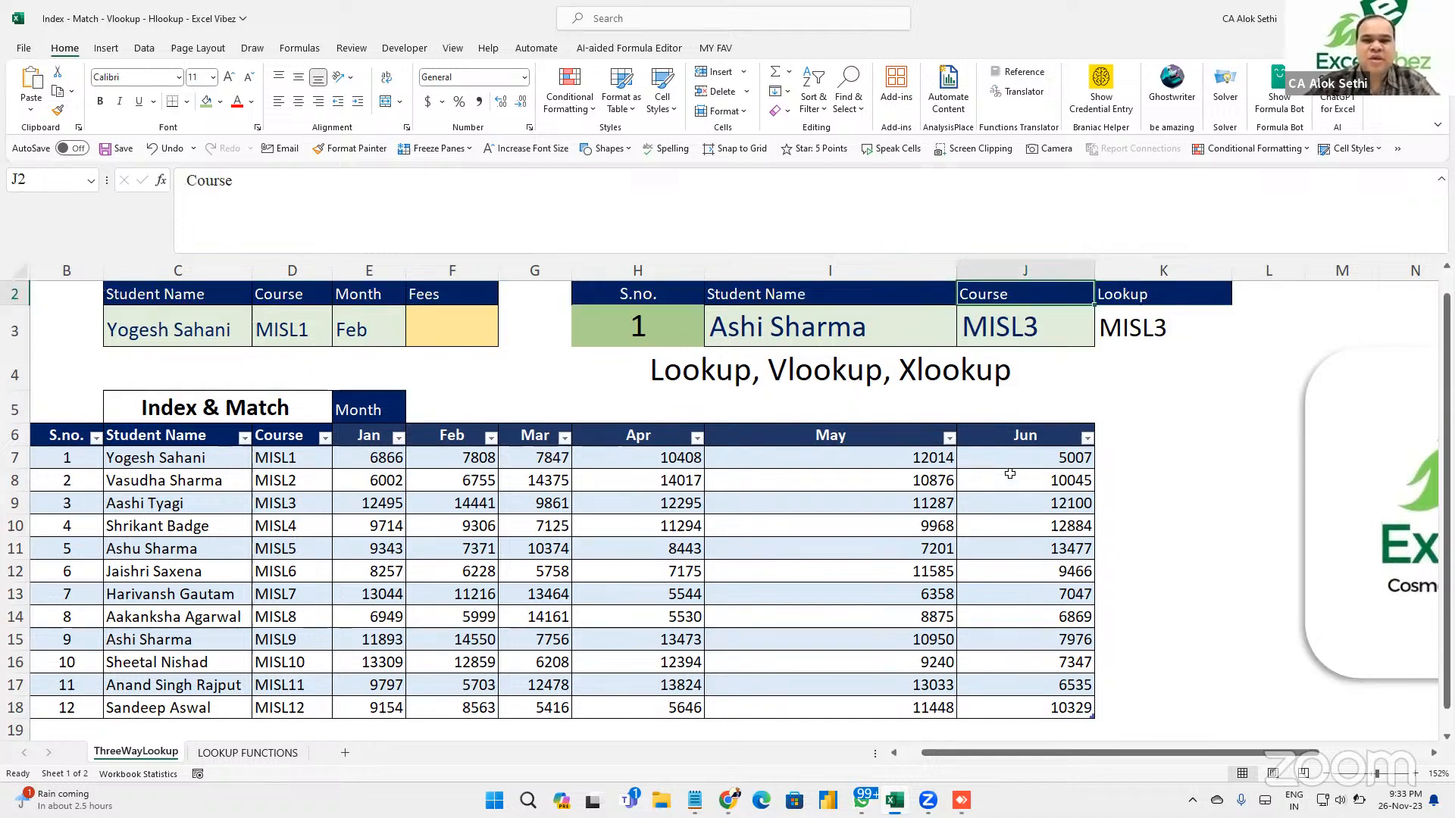
pyautogui.press('F2')
pyautogui.press('Escape')
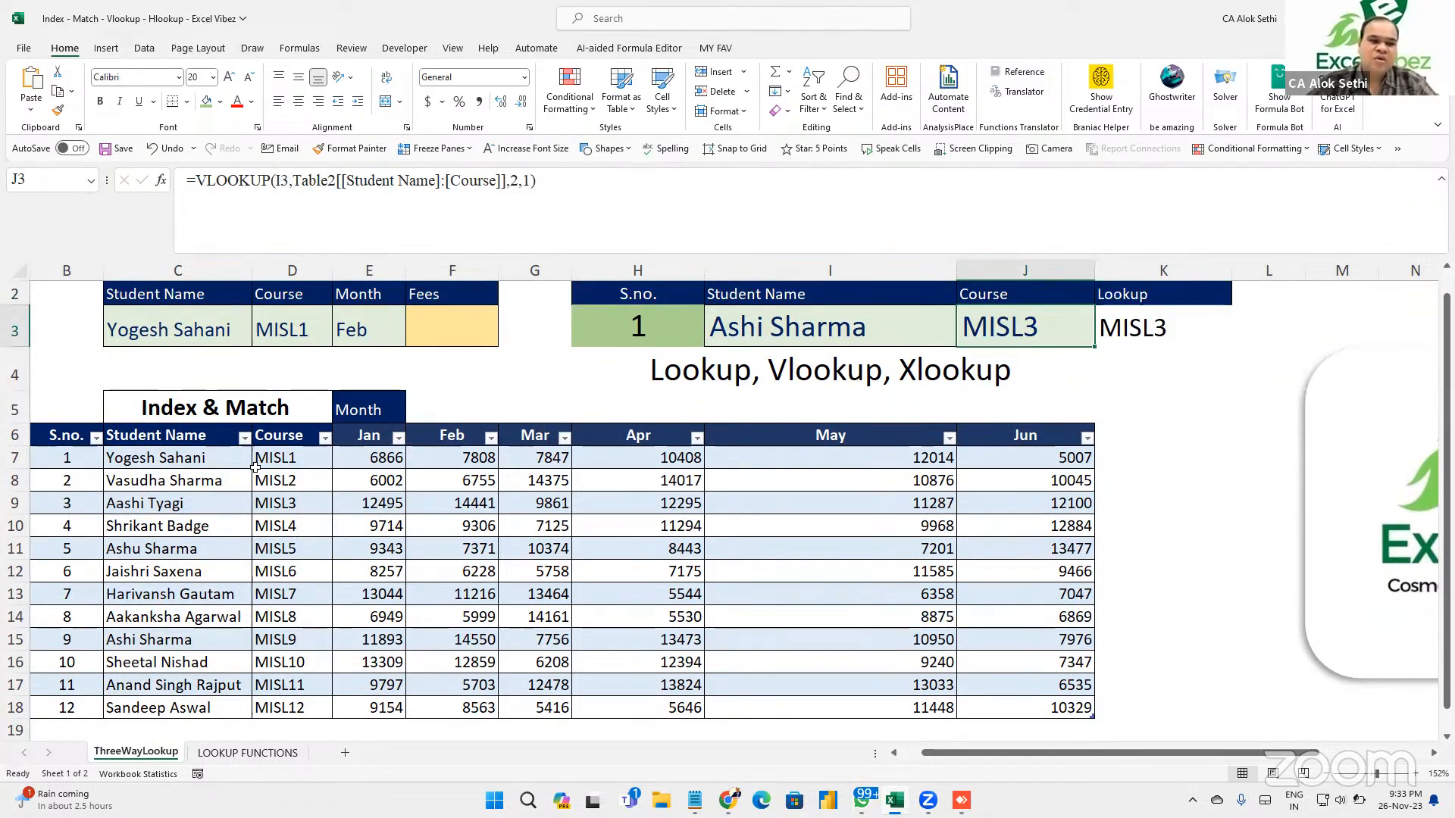
pyautogui.click(121, 506)
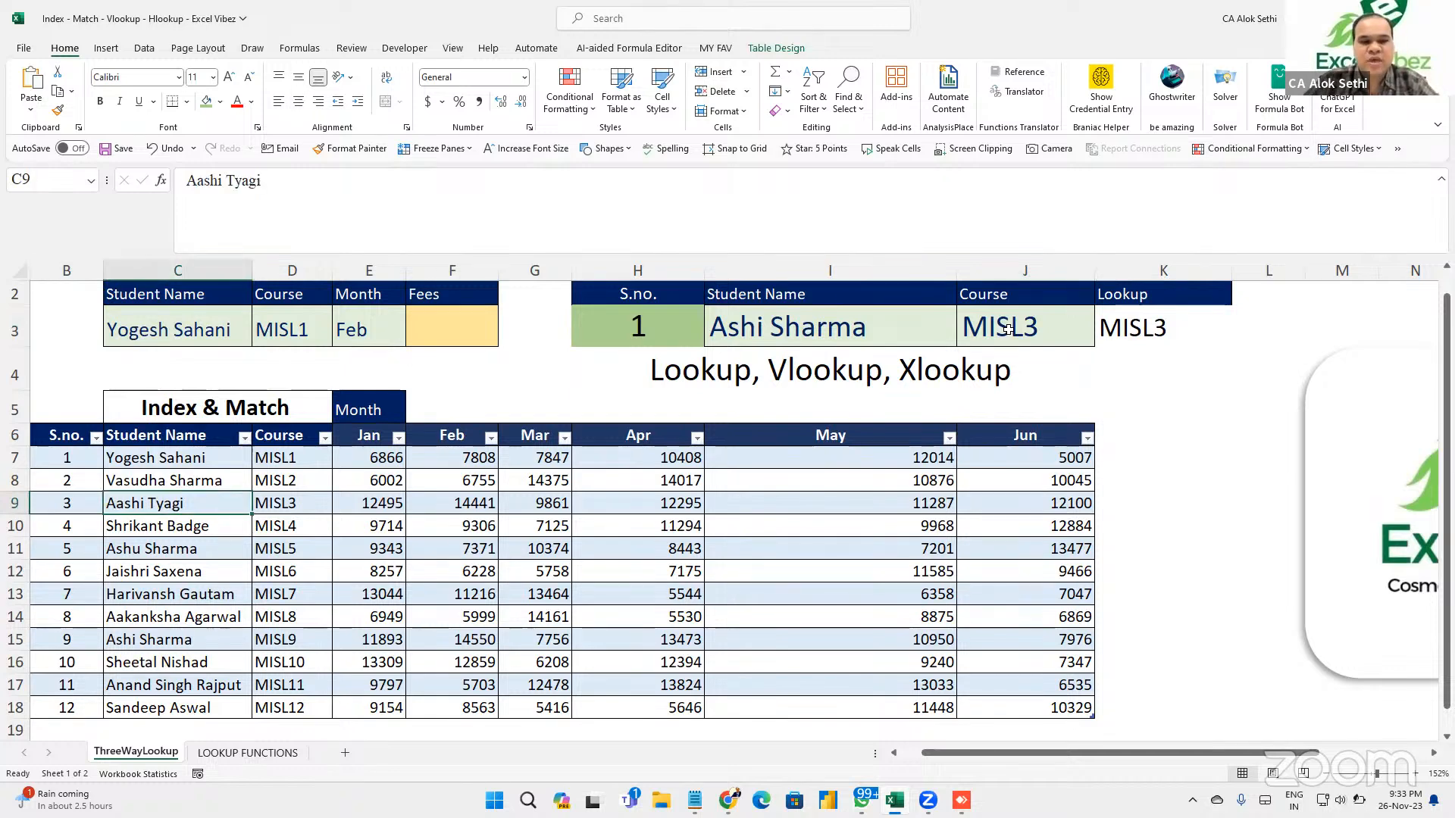
pyautogui.press('F2')
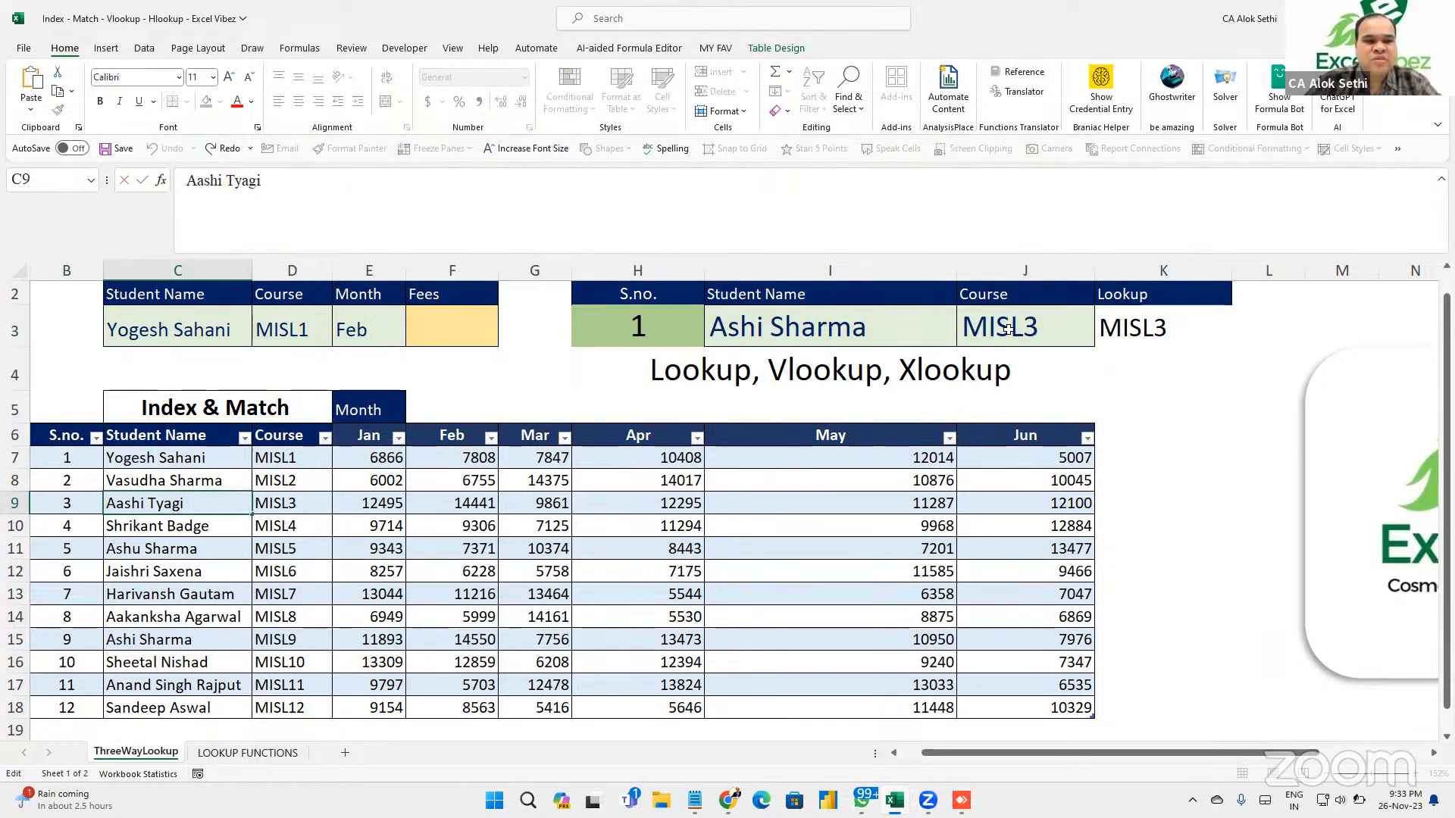
pyautogui.press('Home')
pyautogui.press('Delete')
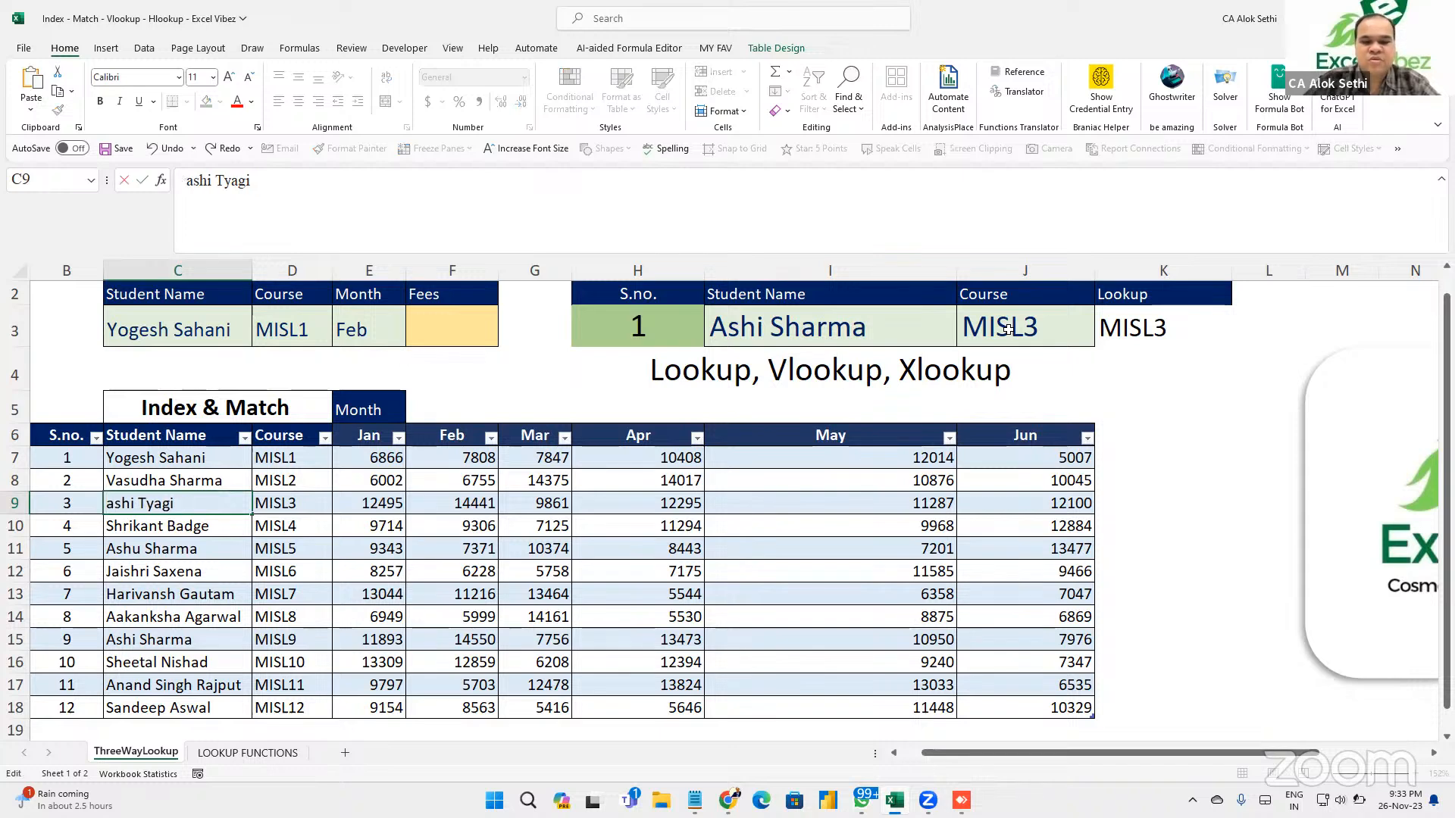
pyautogui.write('B')
pyautogui.press('Return')
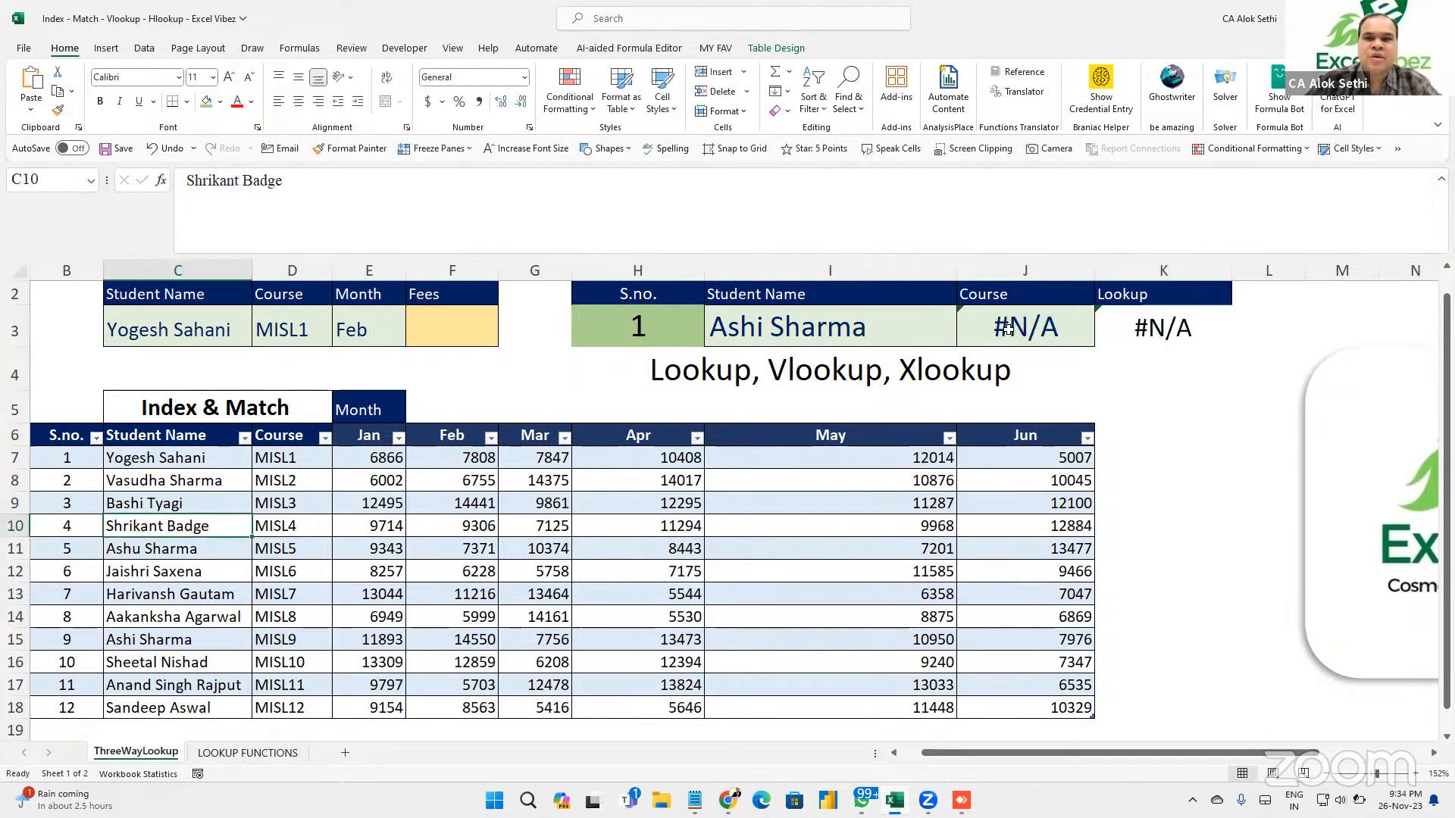
pyautogui.press('Up')
pyautogui.click(1040, 334)
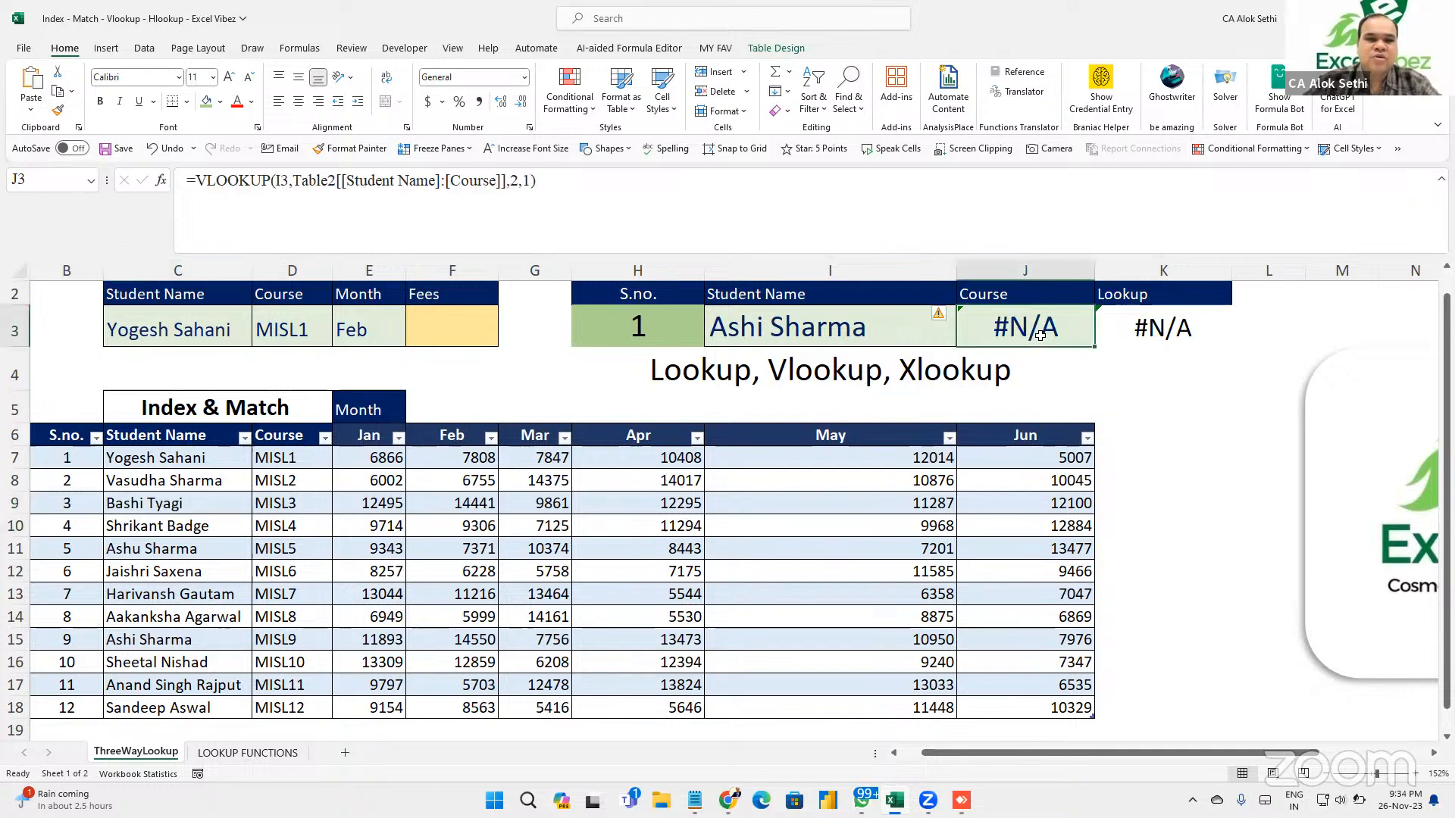
pyautogui.press('F2')
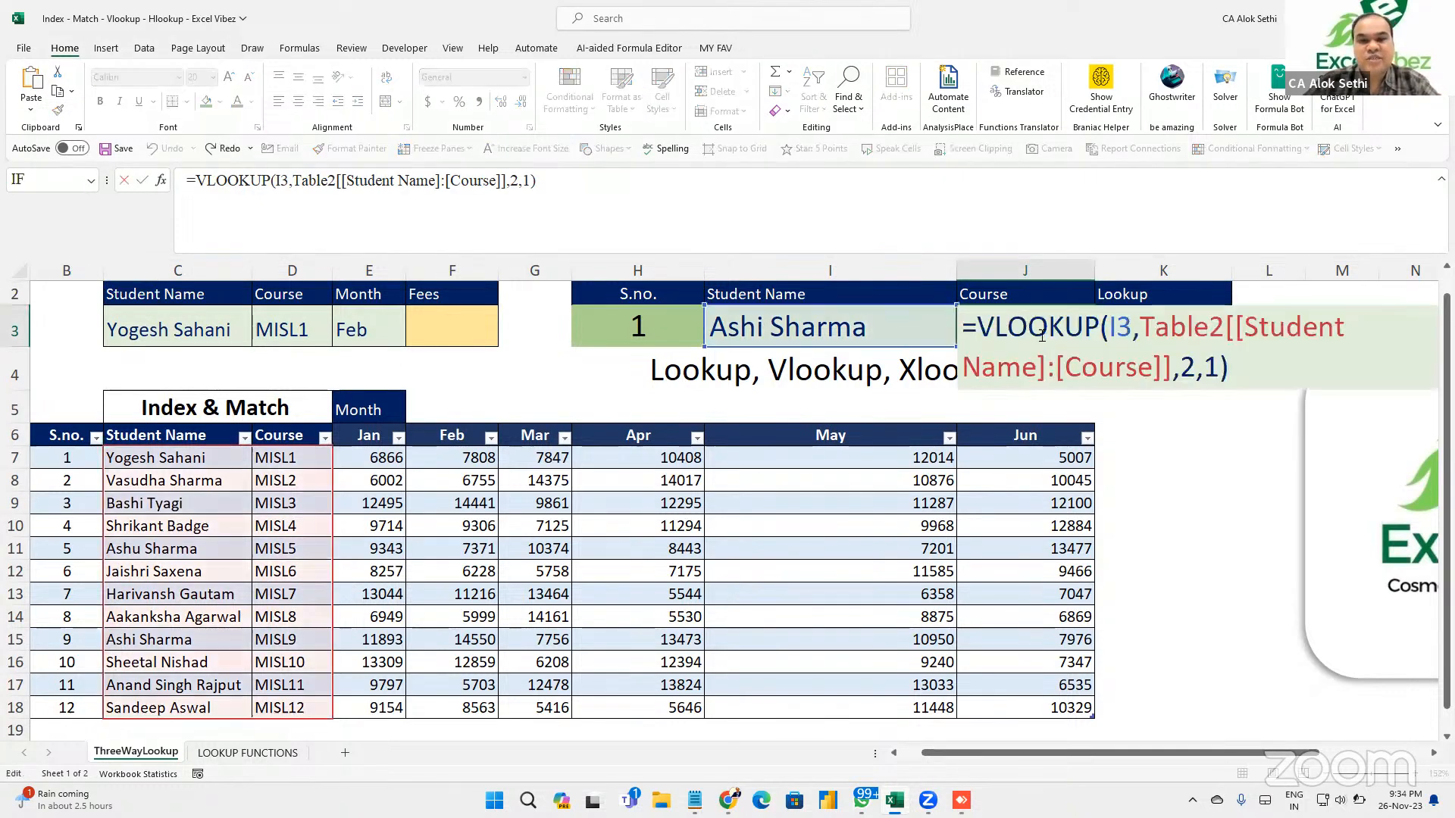
pyautogui.press('Escape')
pyautogui.press('Left')
pyautogui.press('Left')
pyautogui.press('Left')
pyautogui.press('Down')
pyautogui.press('Down')
pyautogui.press('Down')
pyautogui.press('Left')
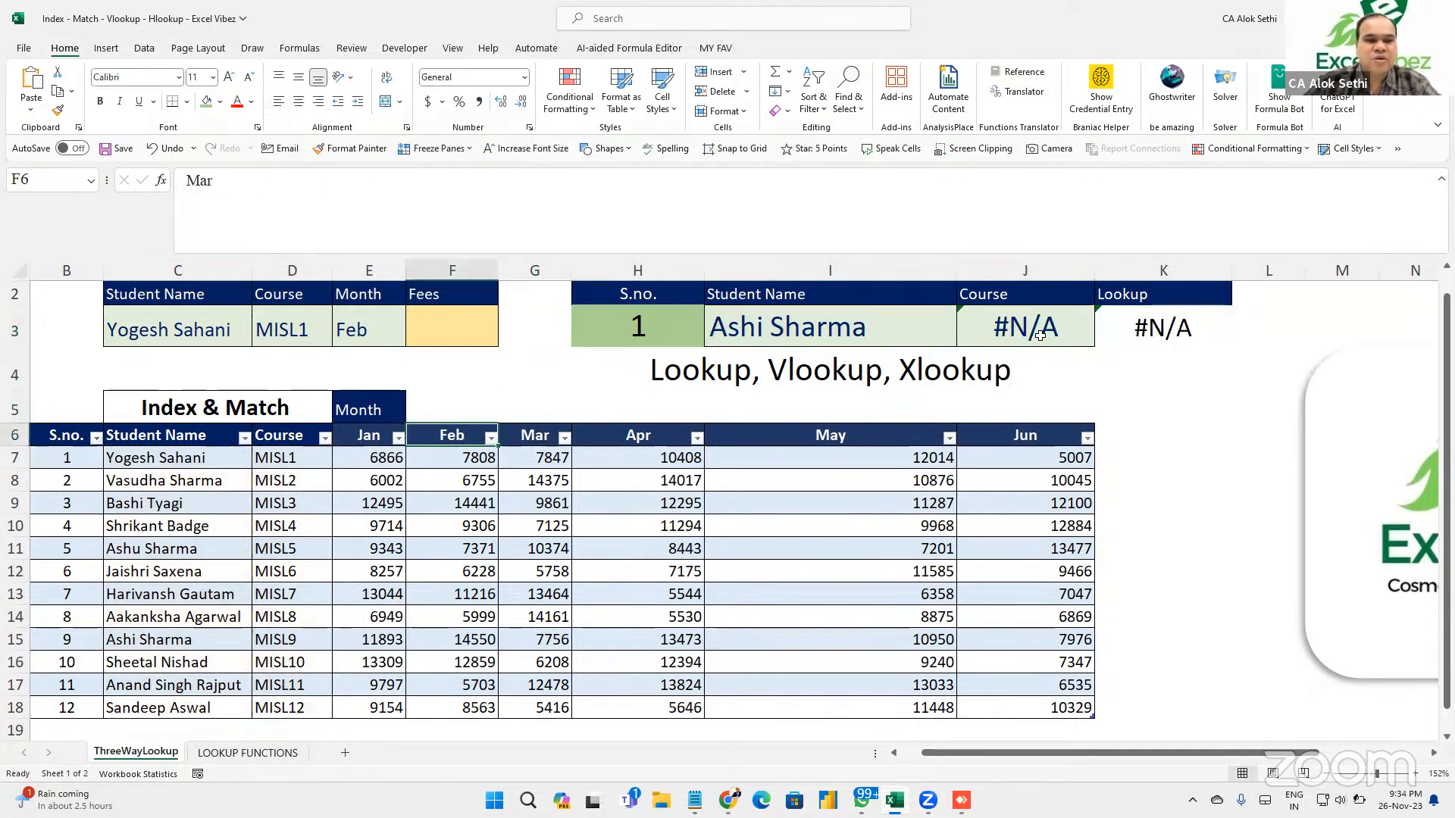
pyautogui.press('Left')
pyautogui.press('Left')
pyautogui.press('Left')
pyautogui.press('Down')
pyautogui.press('Down')
pyautogui.press('Down')
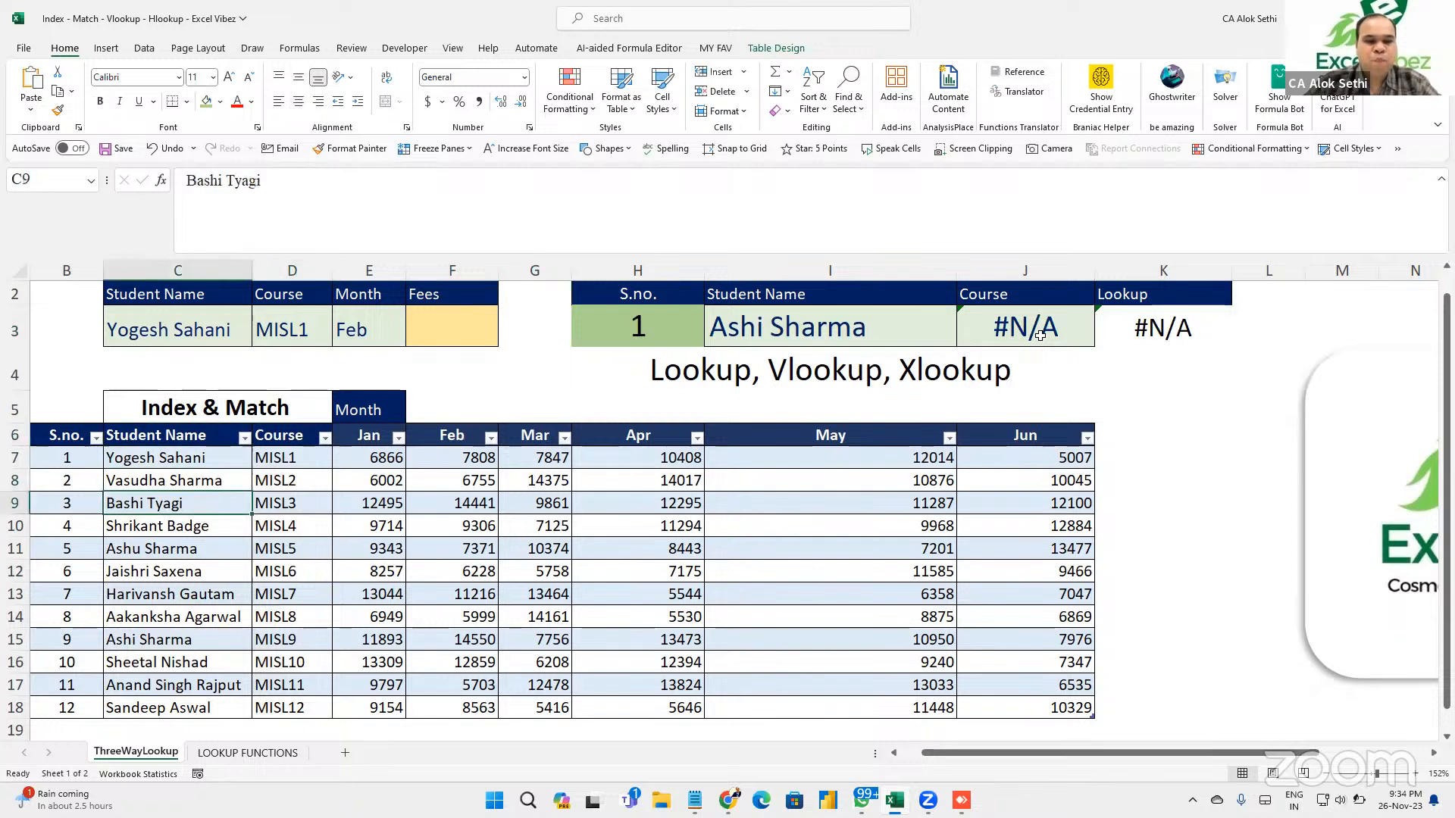
pyautogui.press('F2')
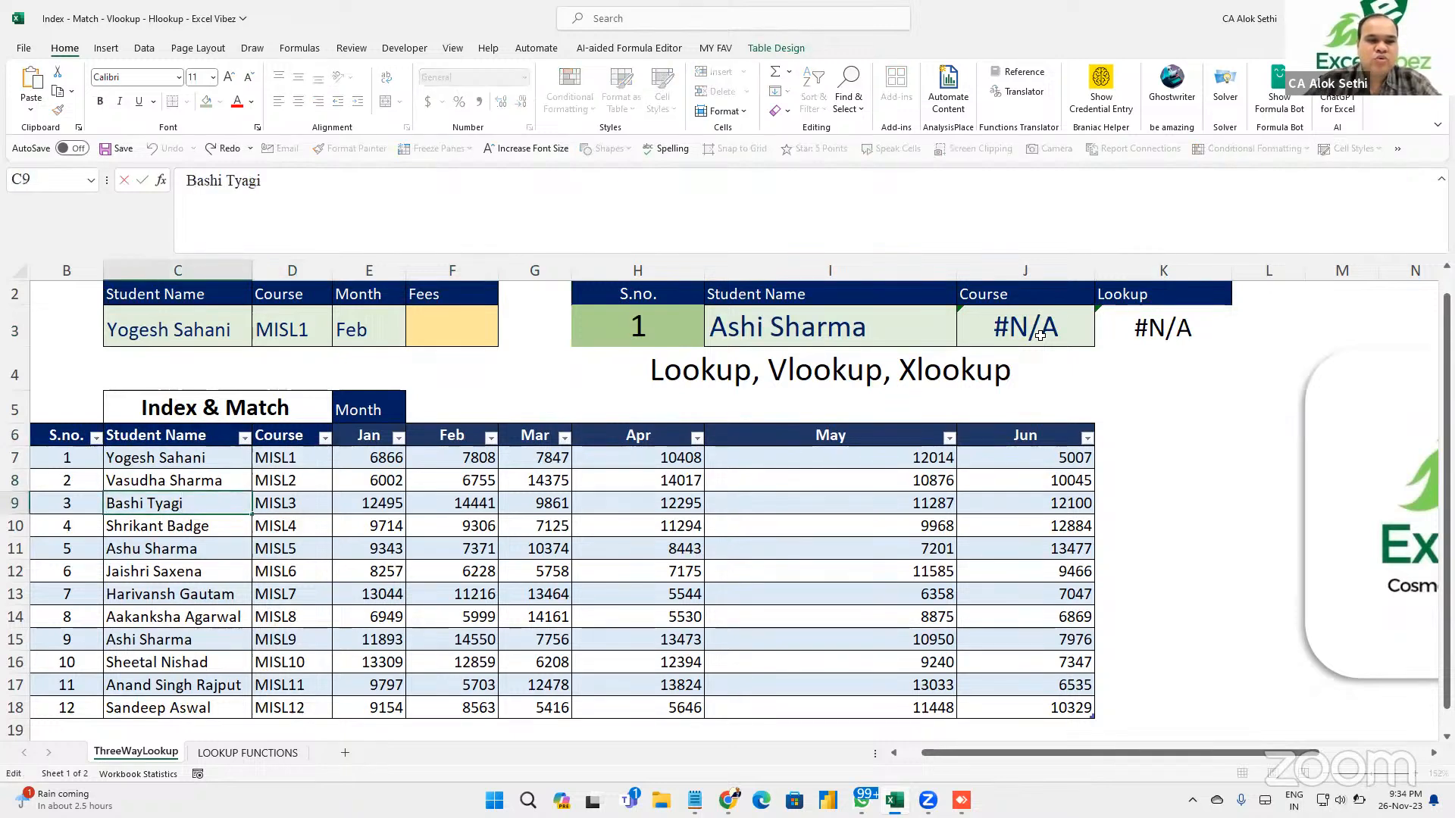
pyautogui.press('Delete')
pyautogui.press('BackSpace')
pyautogui.write('A')
pyautogui.press('Return')
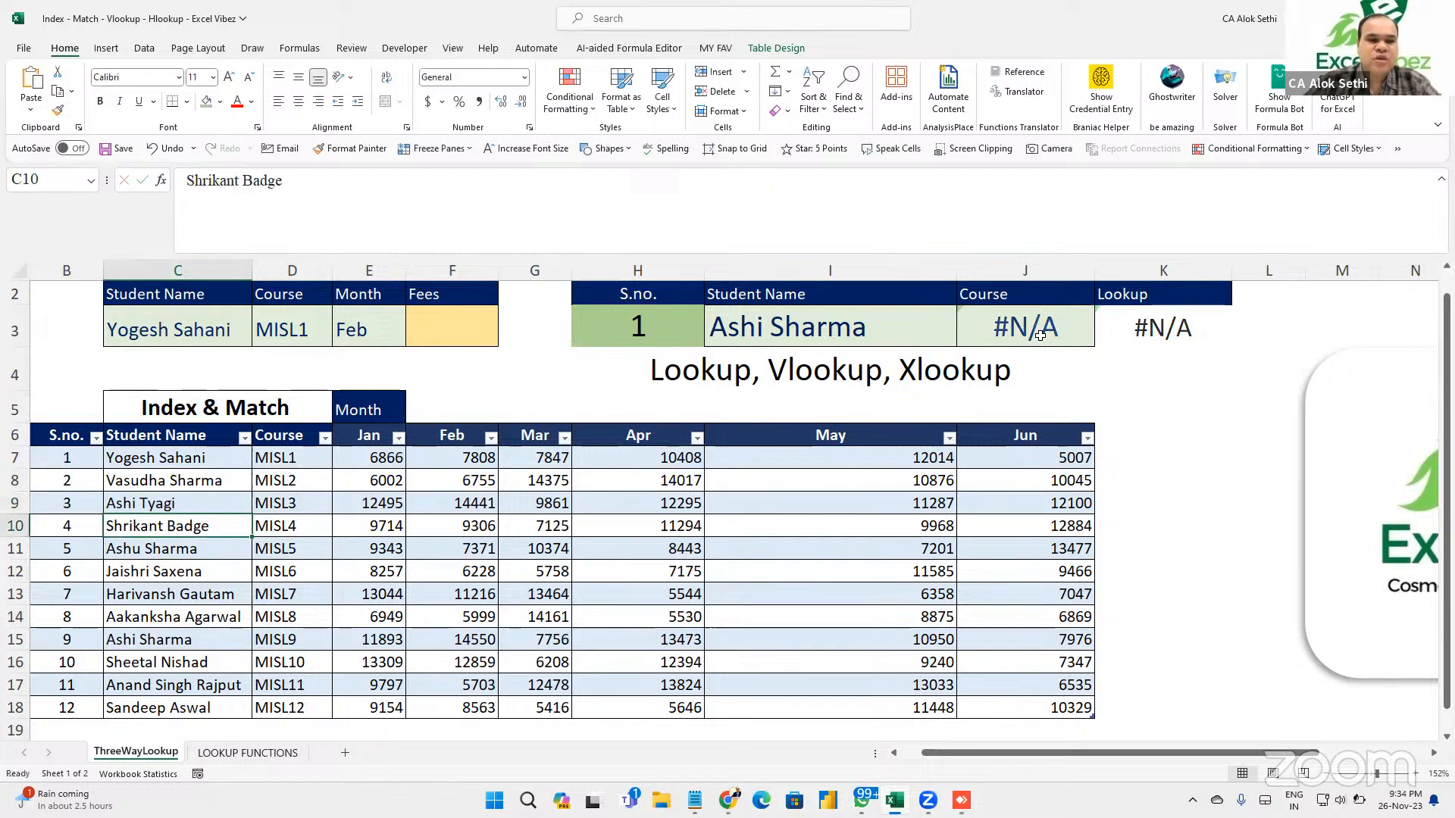
# Clear the VLOOKUP in J3 and the LOOKUP in K3.
pyautogui.click(1040, 335)
pyautogui.press('Delete')
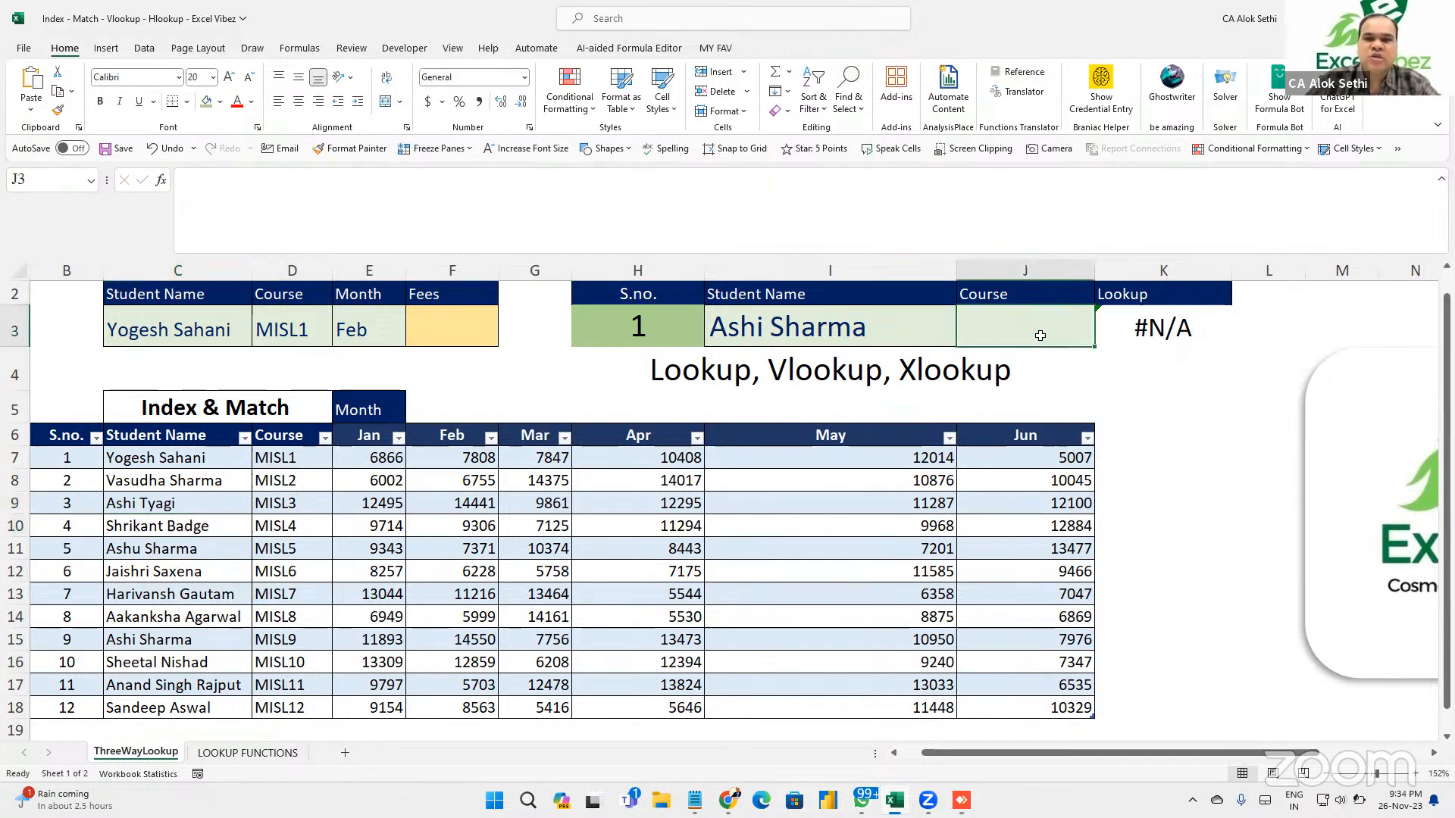
pyautogui.press('Right')
pyautogui.press('Delete')
# Start an XLOOKUP in J3 matching I3 against Student Name and returning Course.
pyautogui.click(1040, 335)
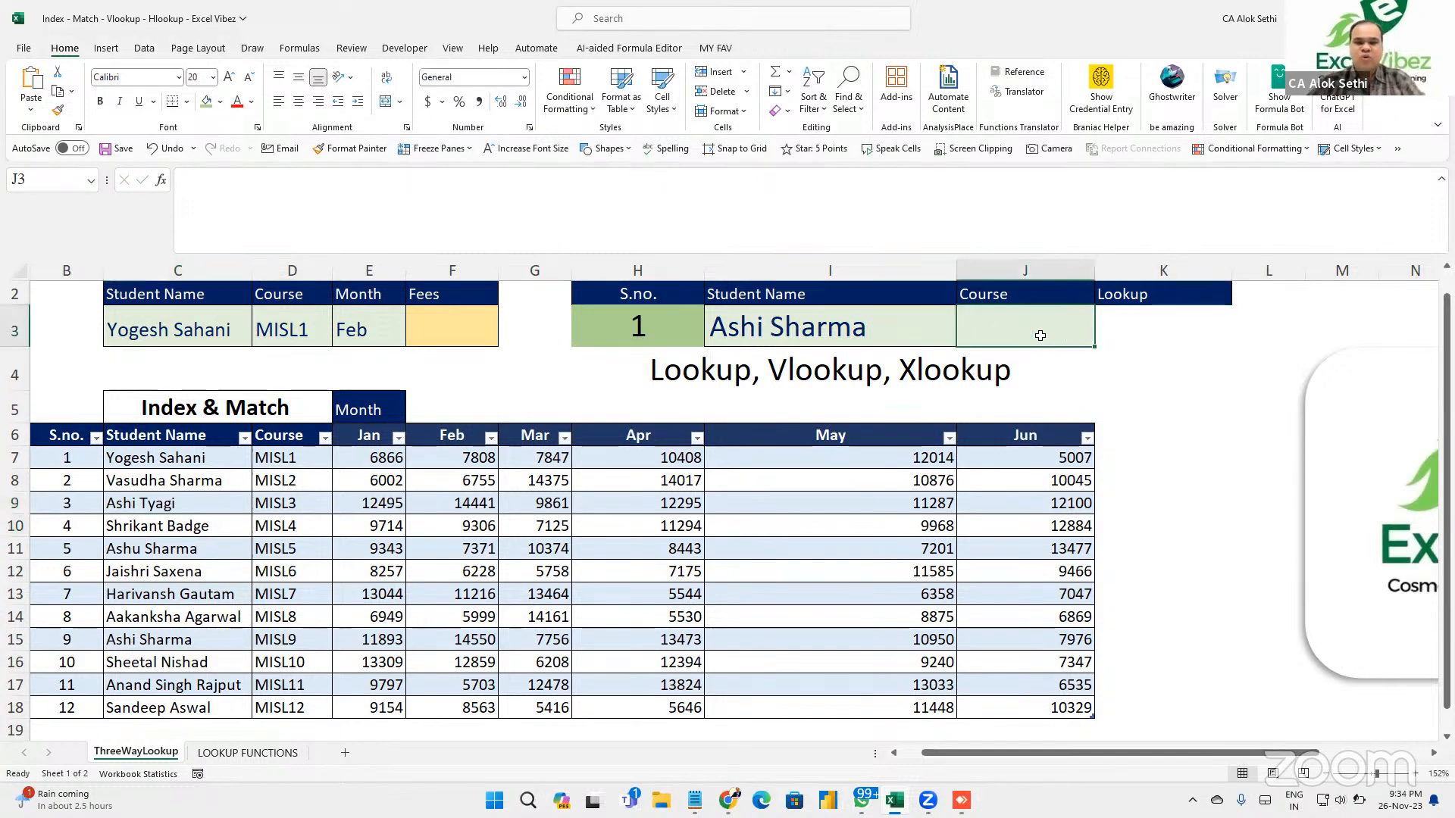
pyautogui.write('=x')
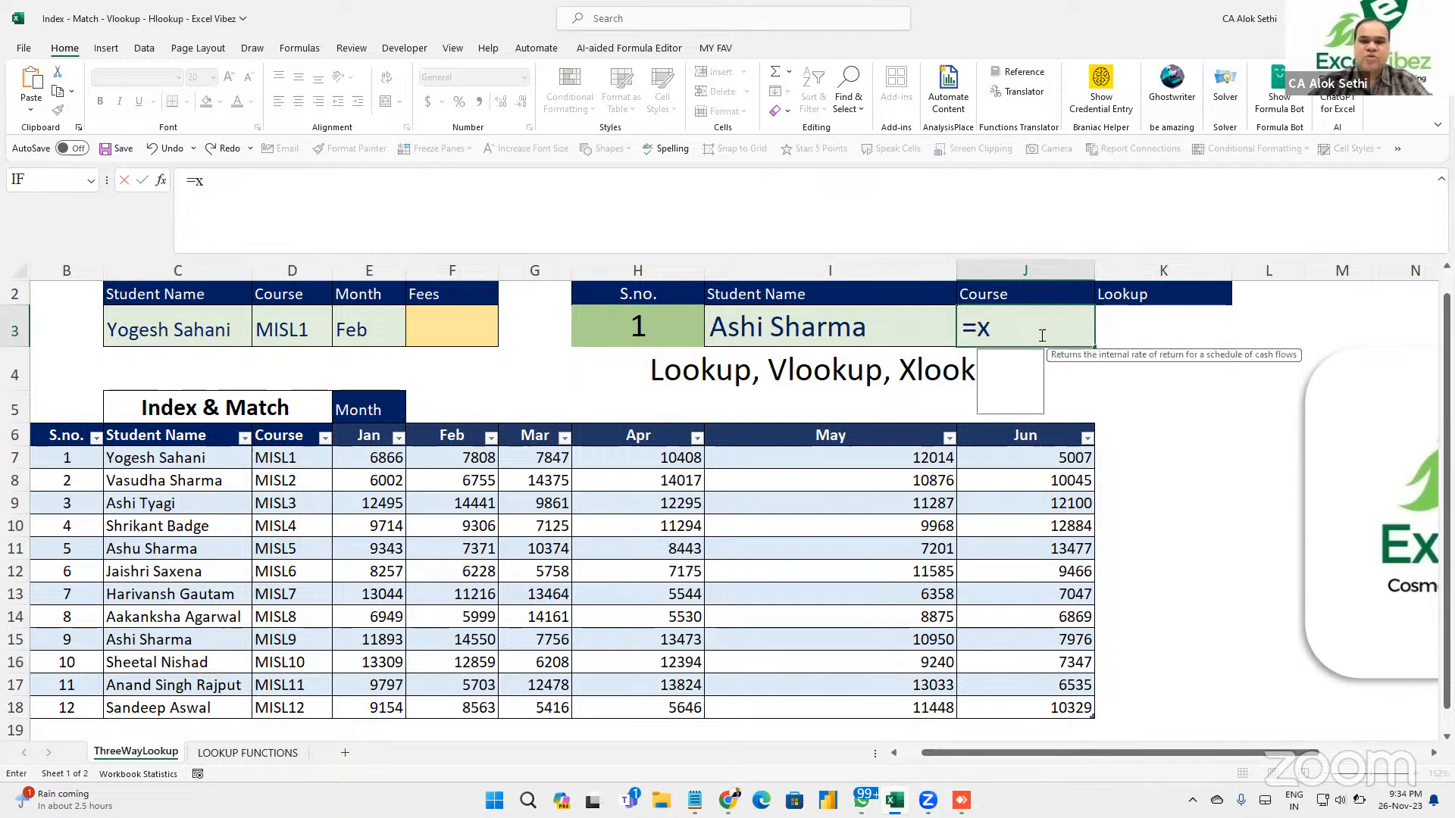
pyautogui.write('lookup(')
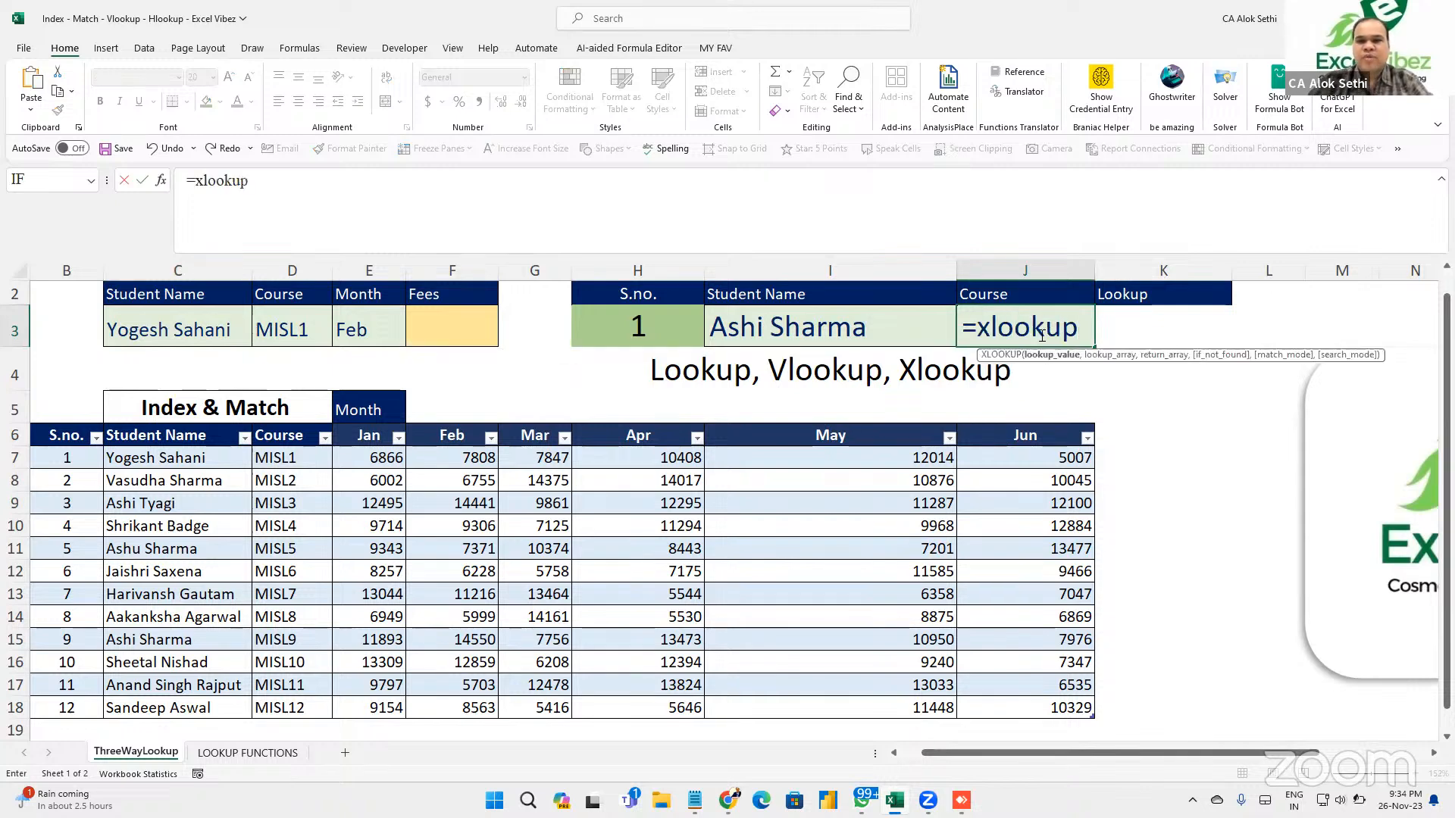
pyautogui.click(836, 338)
pyautogui.write(',')
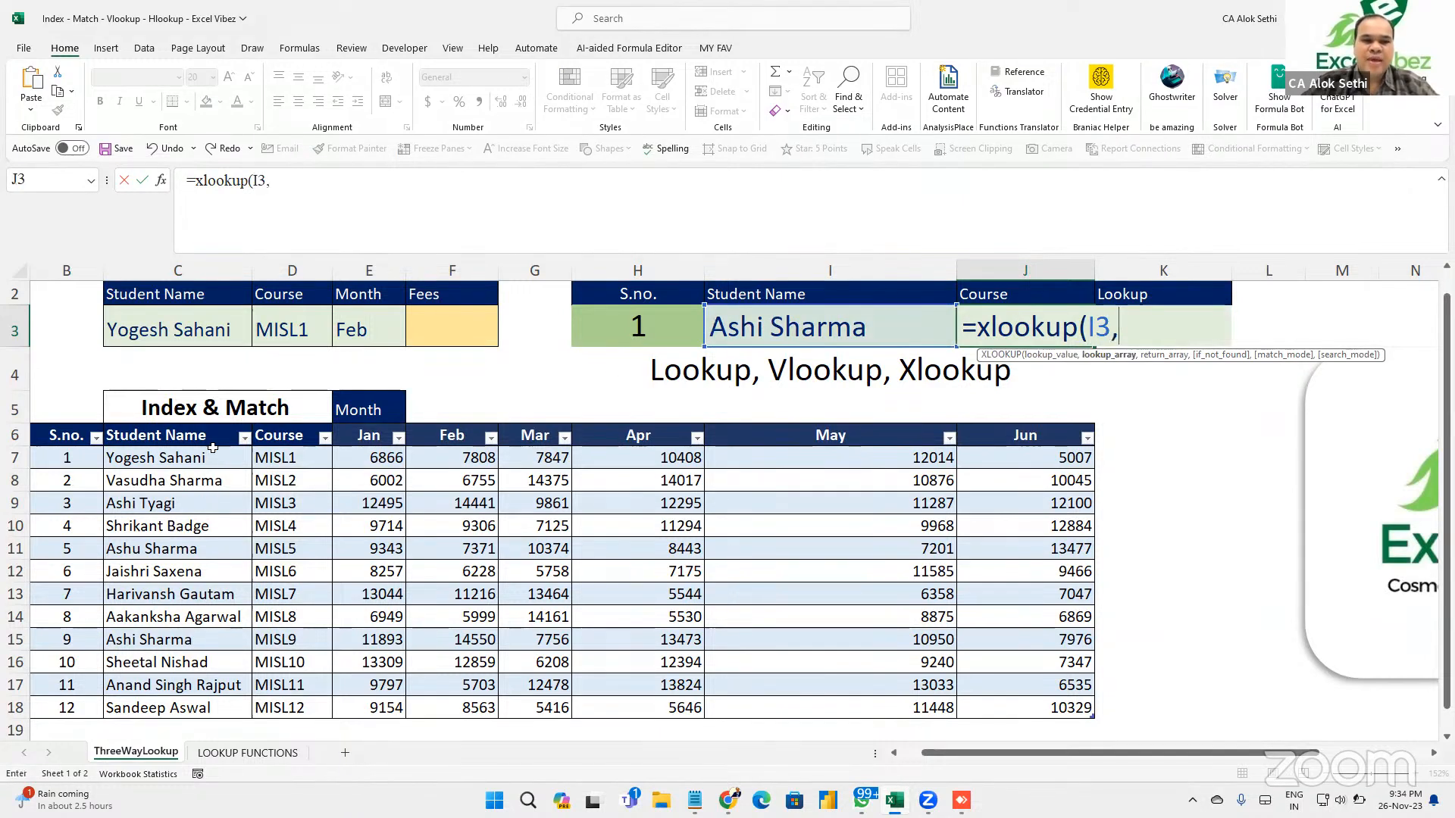
pyautogui.moveTo(209, 456); pyautogui.dragTo(199, 708)
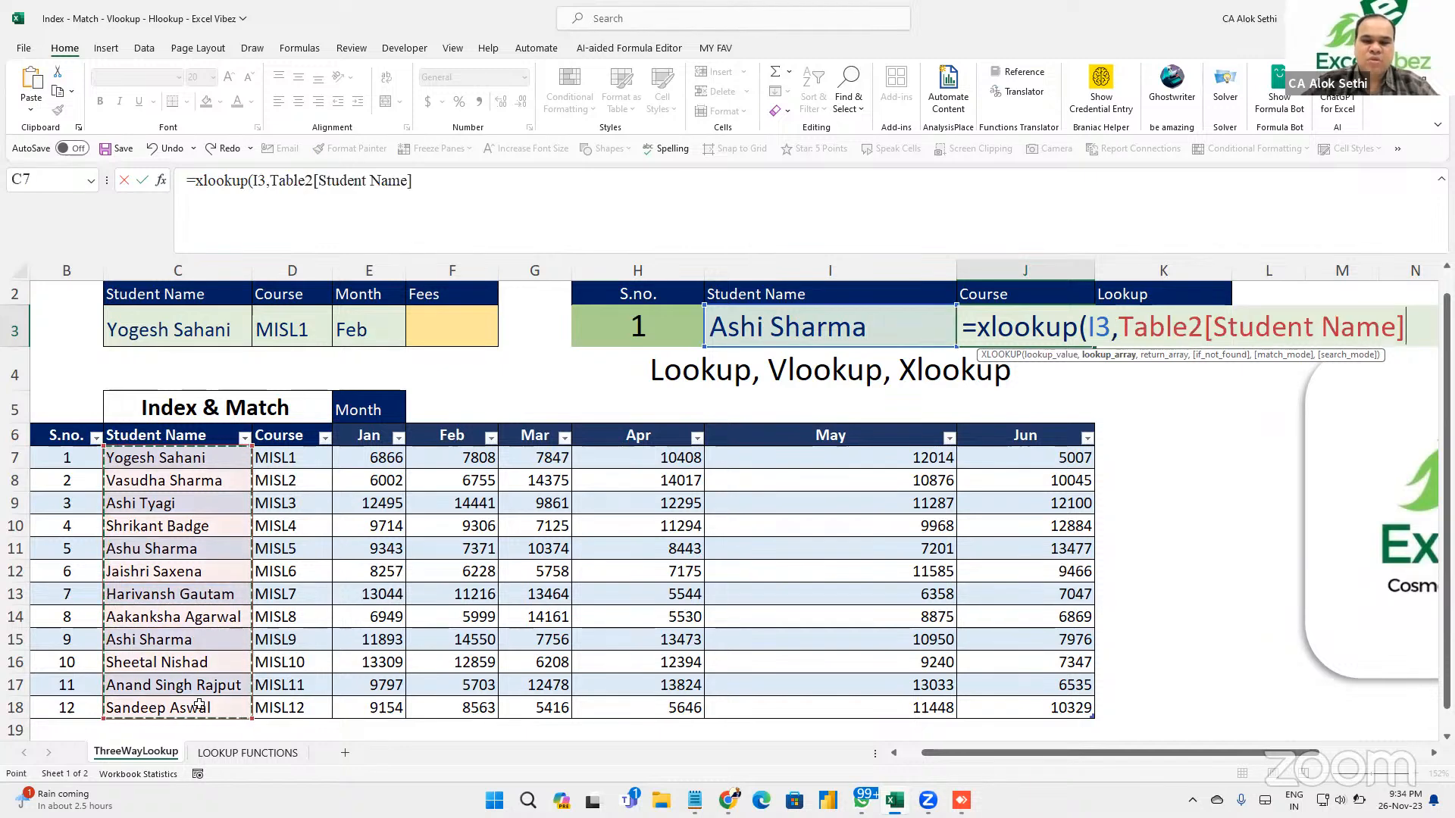
pyautogui.write(',')
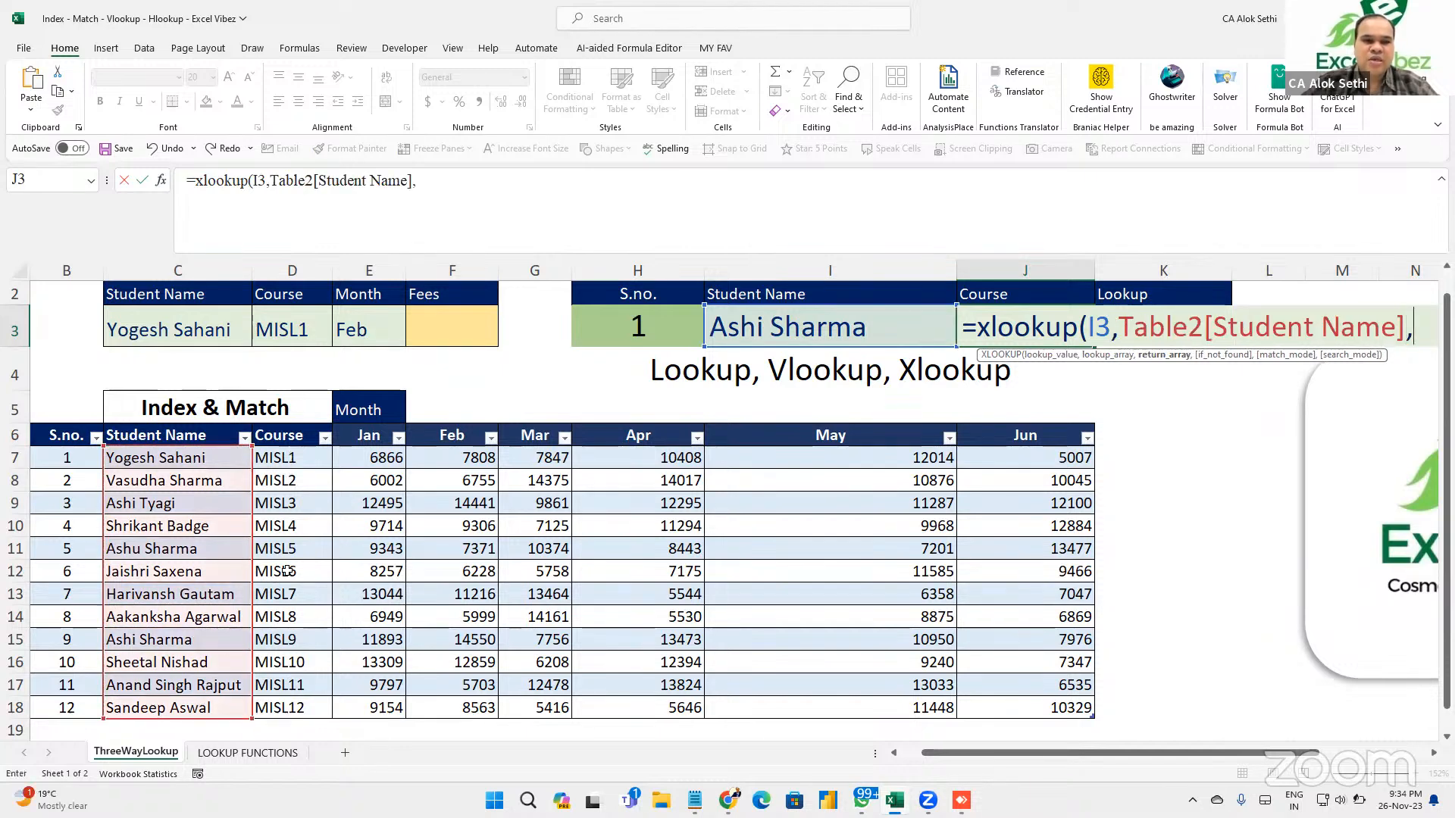
pyautogui.moveTo(289, 459); pyautogui.dragTo(289, 707)
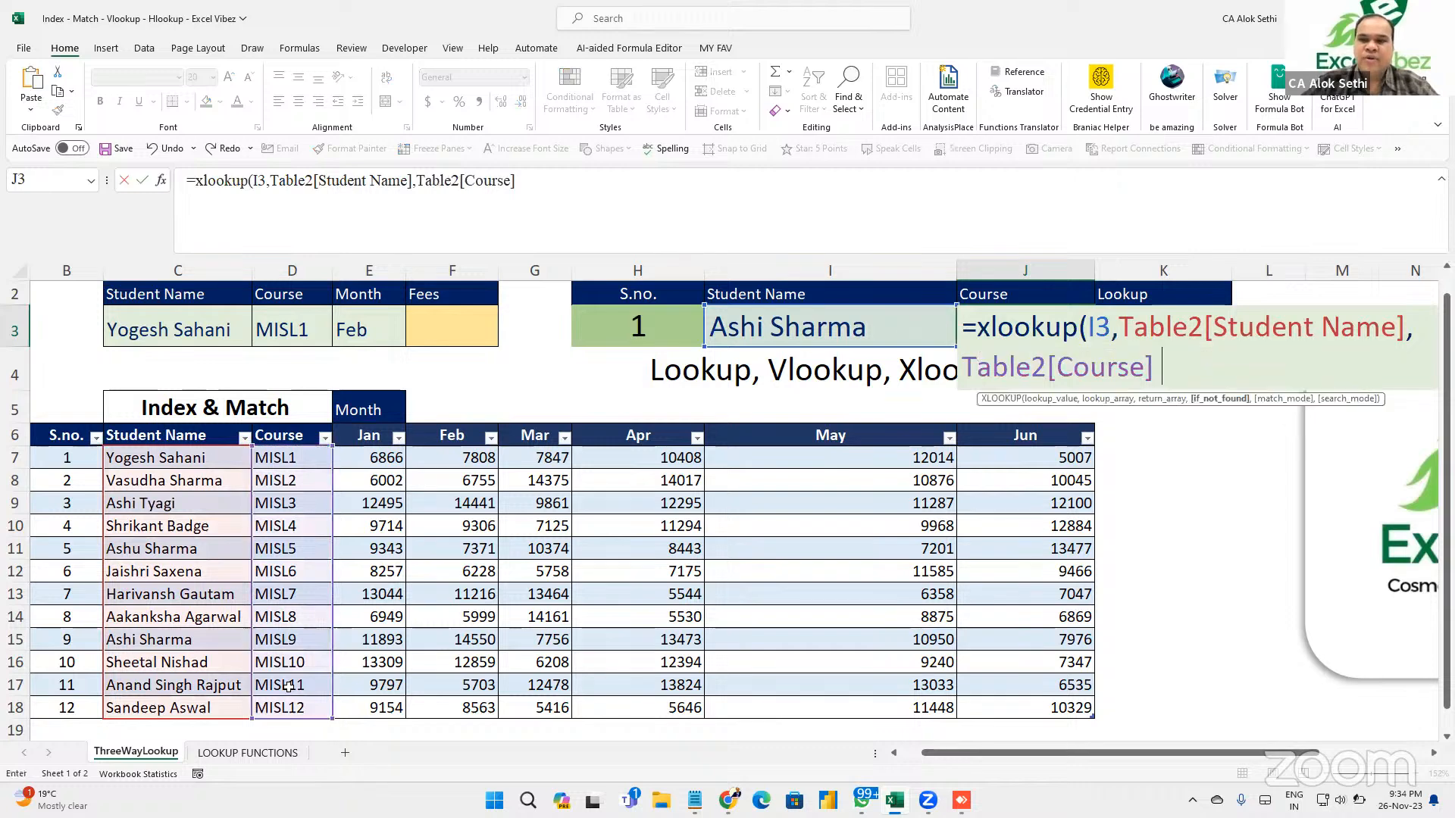
# Finish the XLOOKUP with fallback "Value not present", exact match 0 and search mode 1.
pyautogui.press('BackSpace')
pyautogui.write(',"')
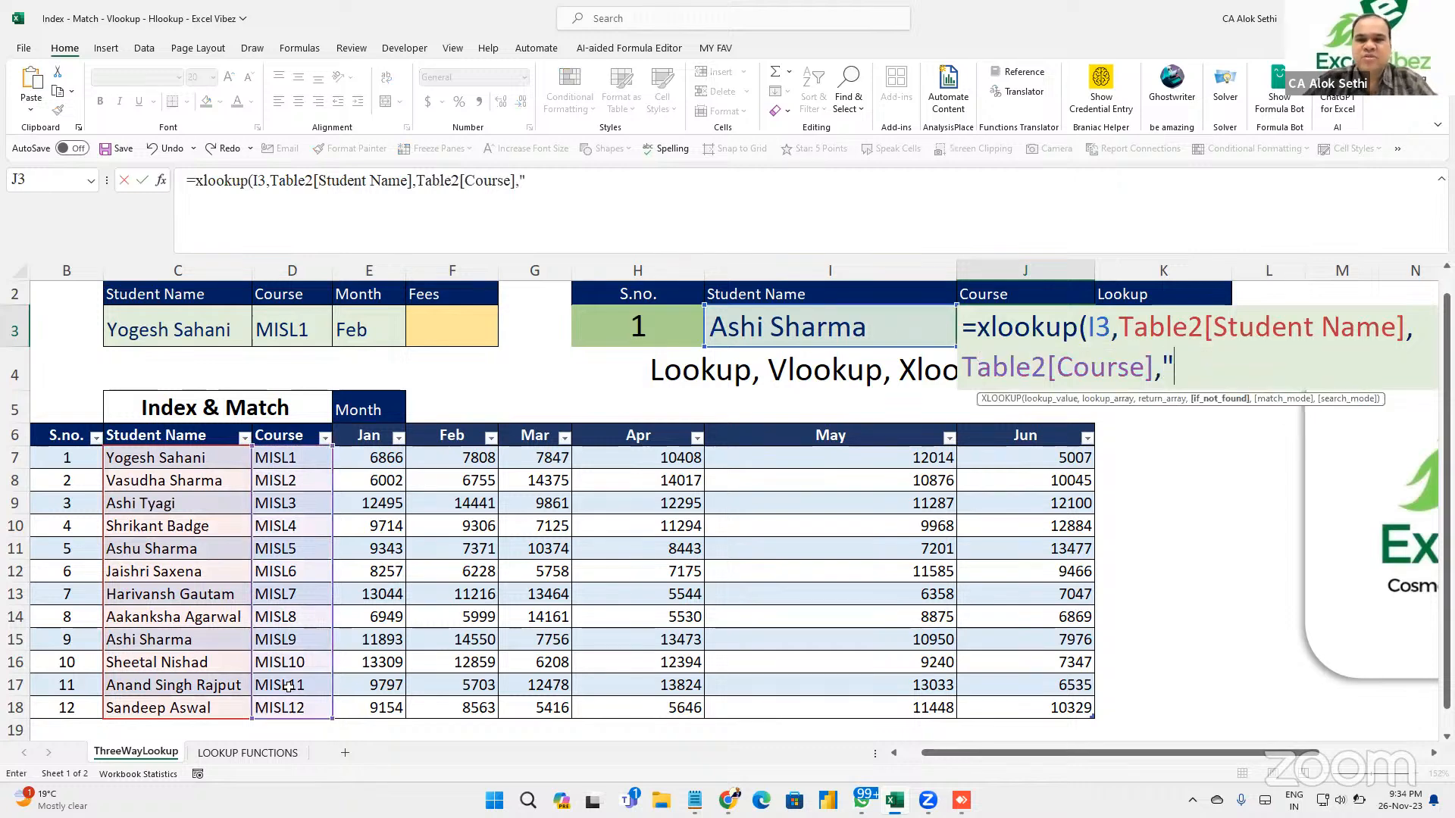
pyautogui.write('Value not fou')
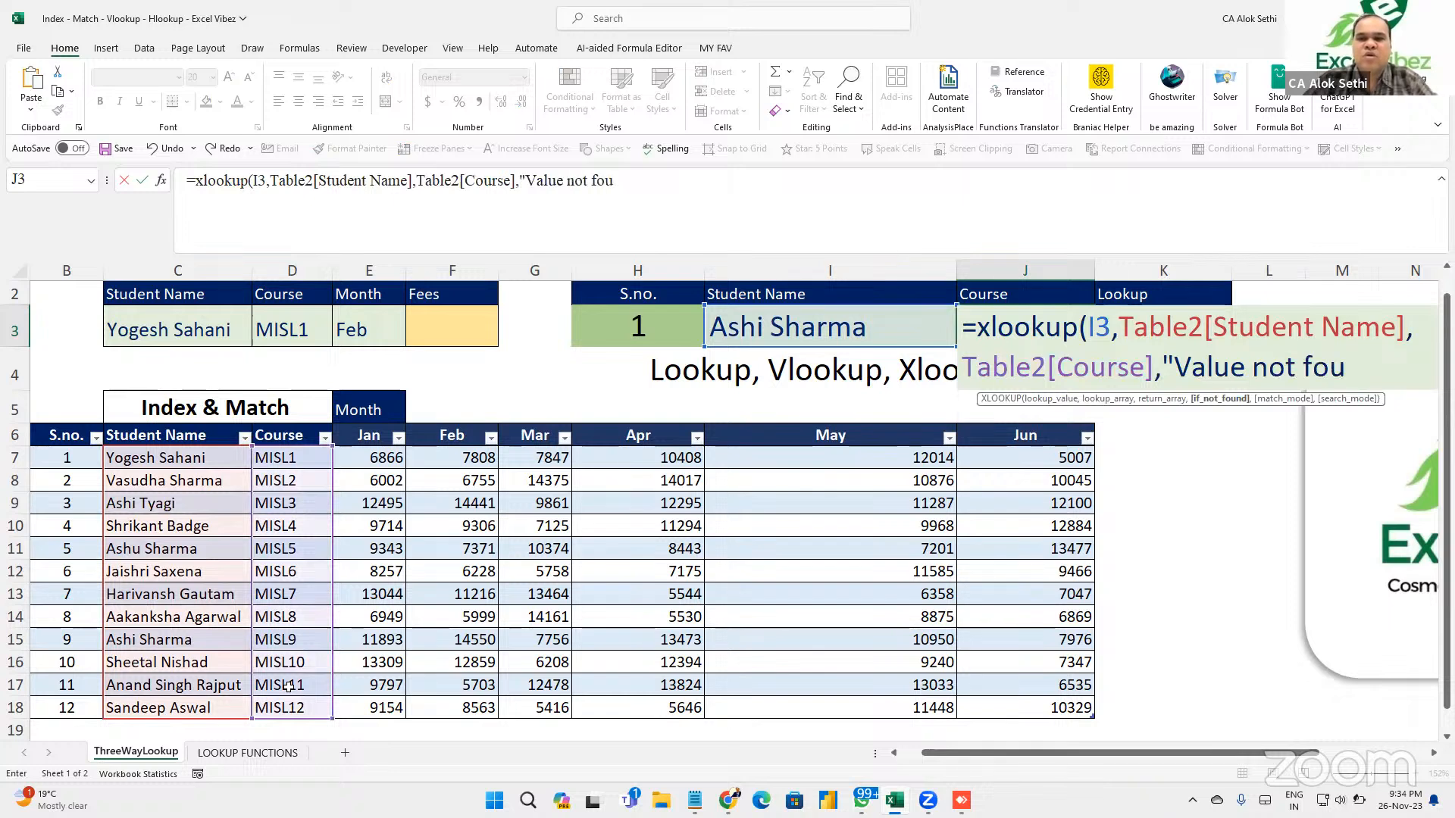
pyautogui.press('BackSpace')
pyautogui.press('BackSpace')
pyautogui.write('p')
pyautogui.press('BackSpace')
pyautogui.press('BackSpace')
pyautogui.write('prse')
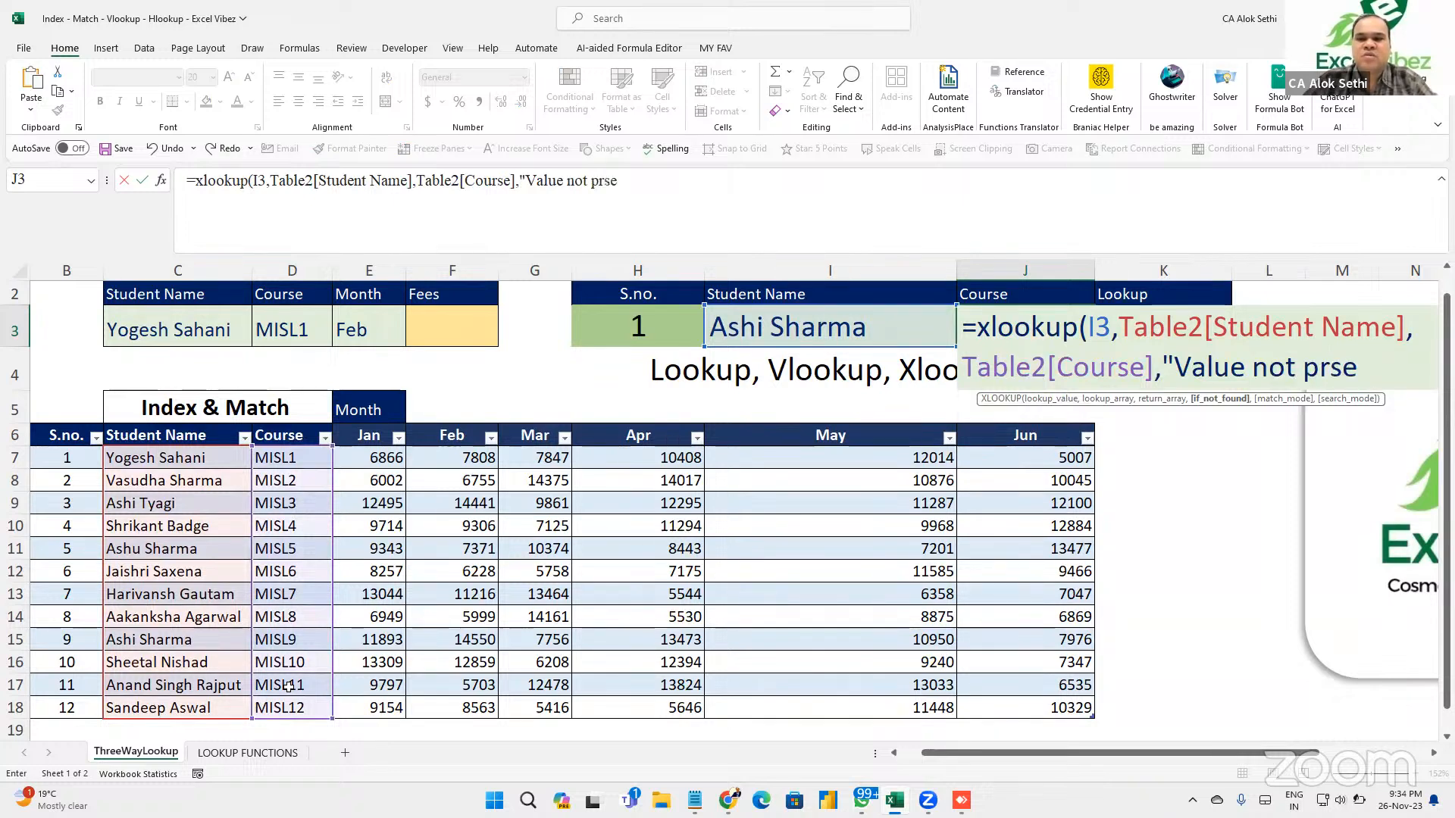
pyautogui.press('BackSpace')
pyautogui.press('BackSpace')
pyautogui.write('esent",')
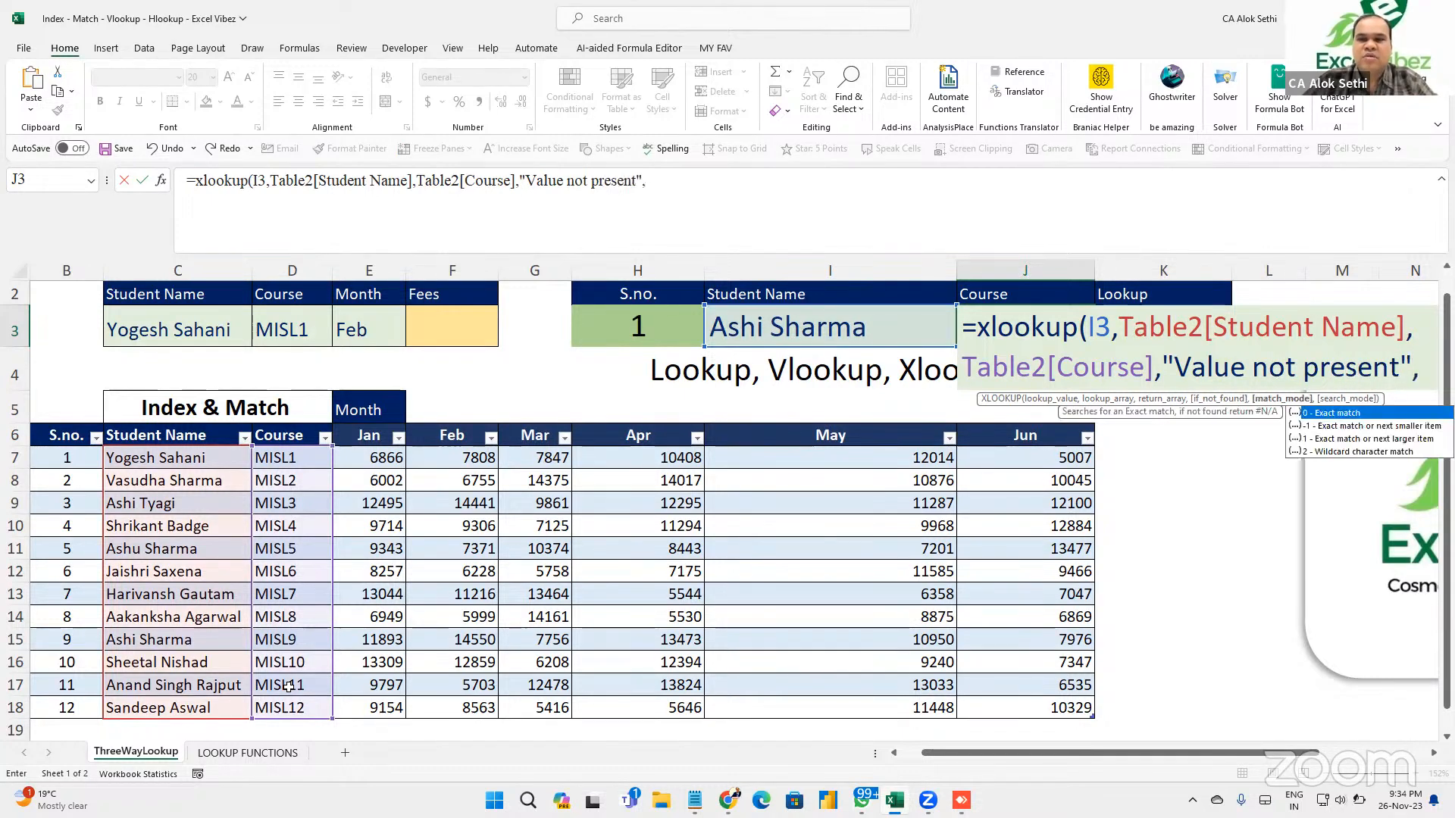
pyautogui.write('0,')
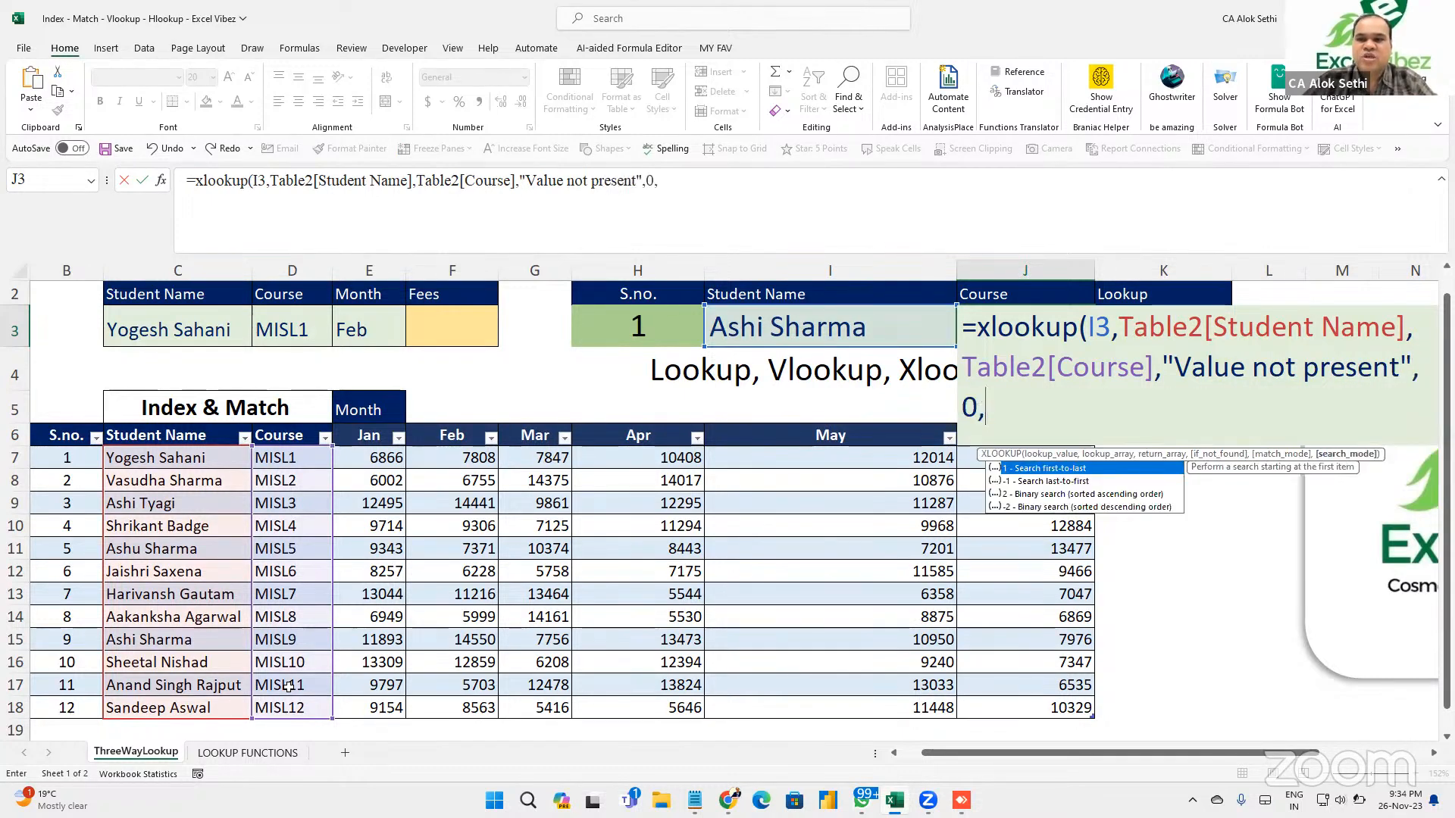
pyautogui.write('1')
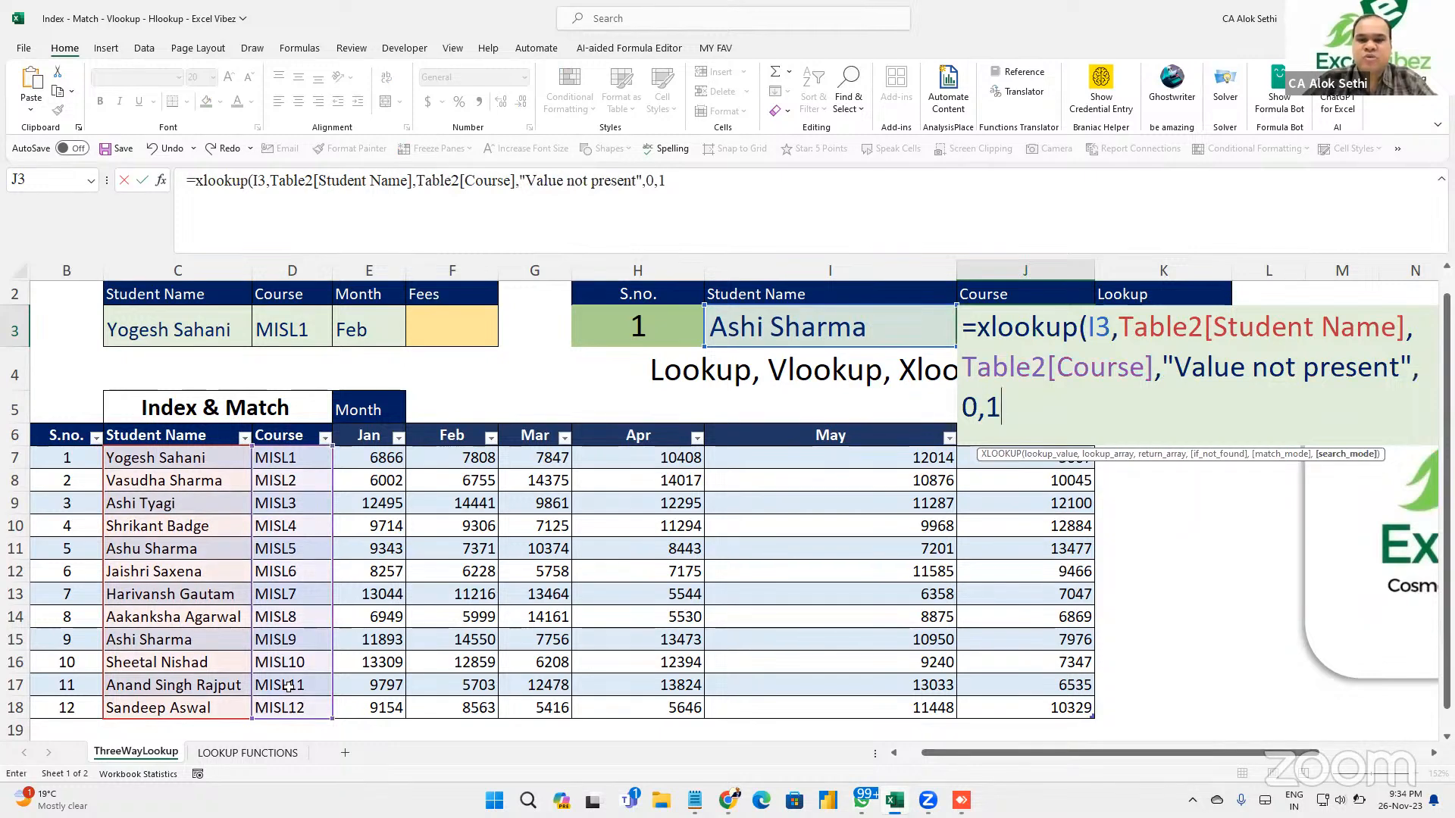
pyautogui.press('Return')
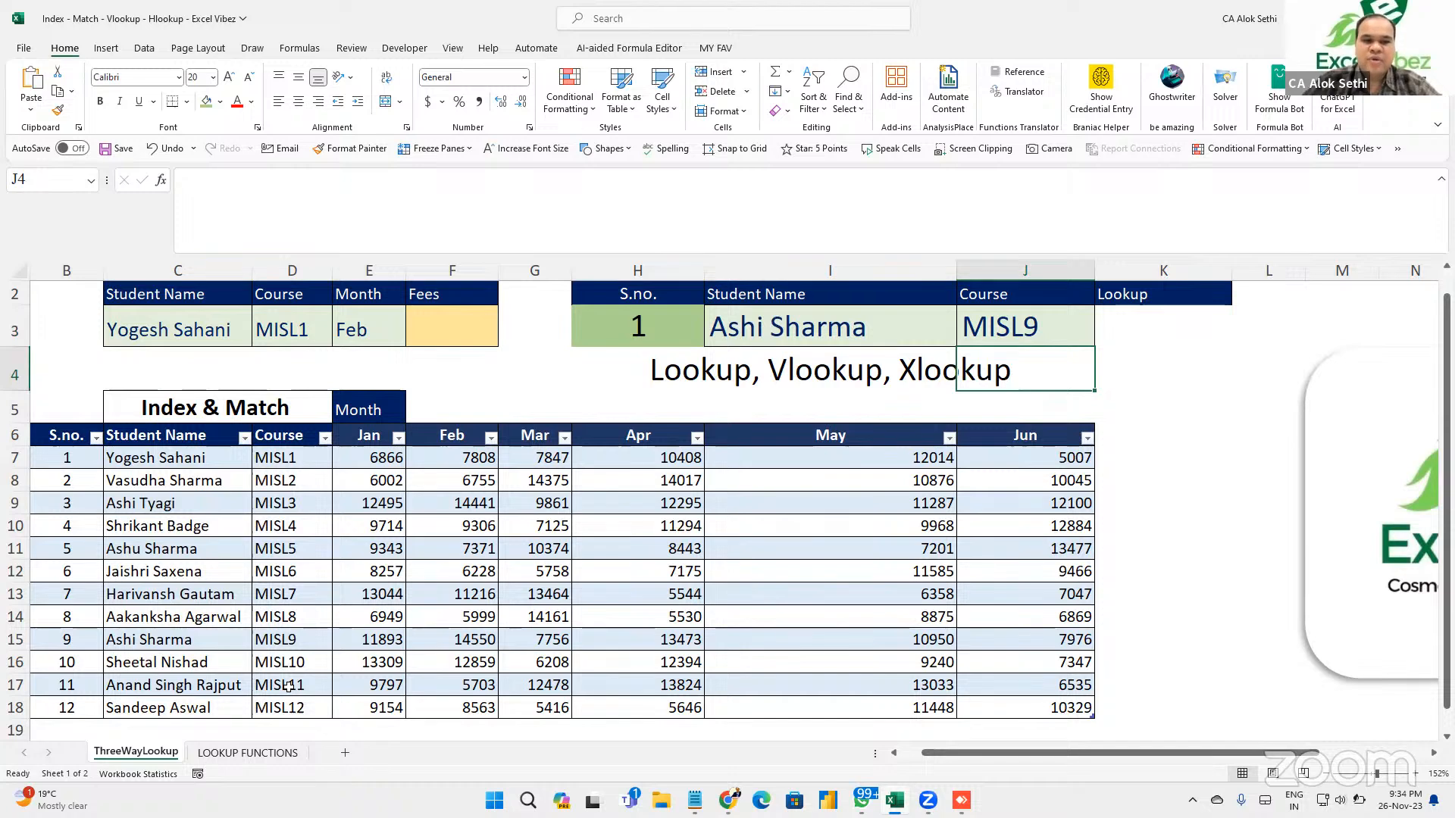
pyautogui.press('Up')
pyautogui.press('Left')
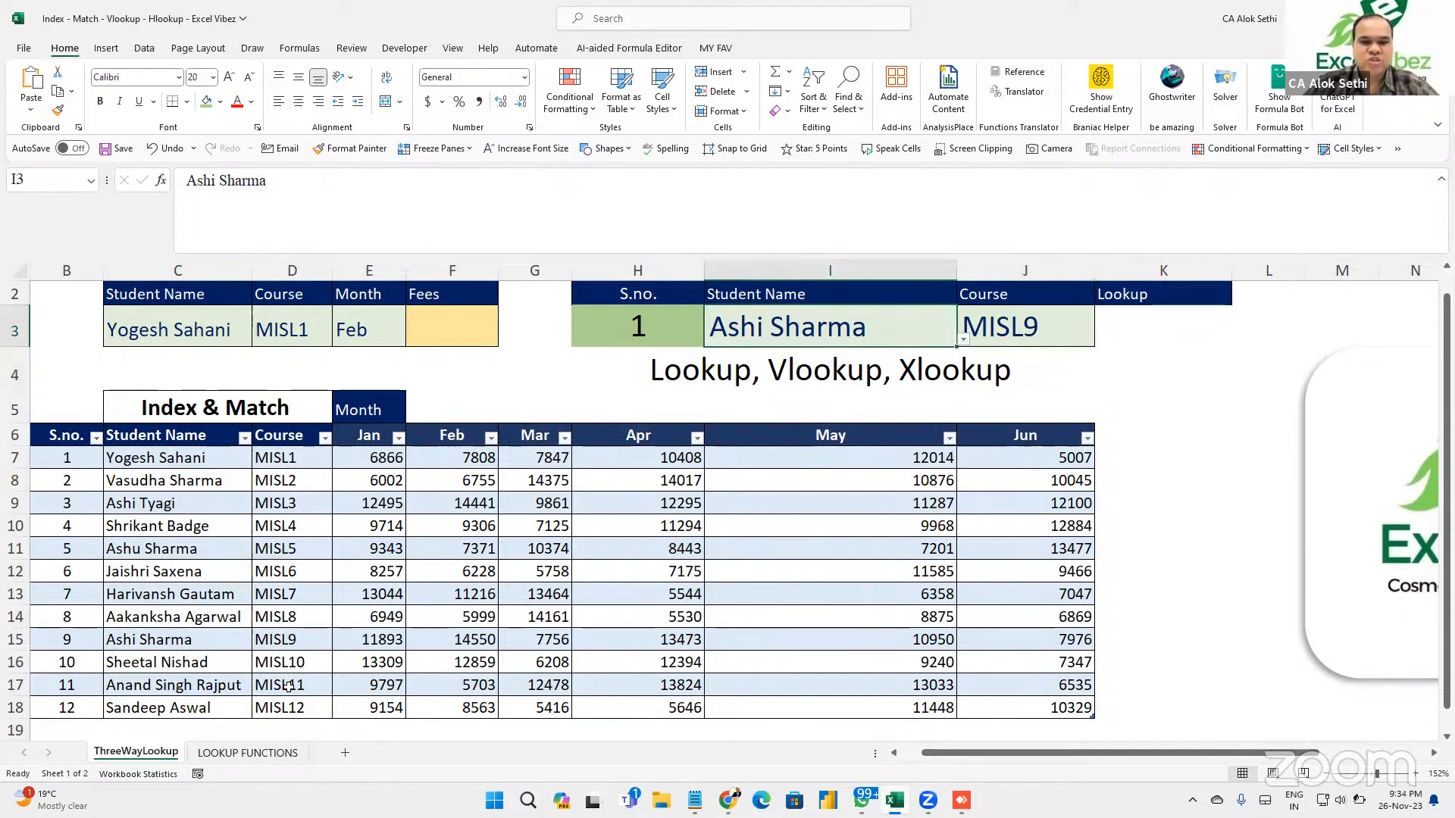
pyautogui.hotkey('alt', 'Down')
pyautogui.press('Down')
pyautogui.press('Return')
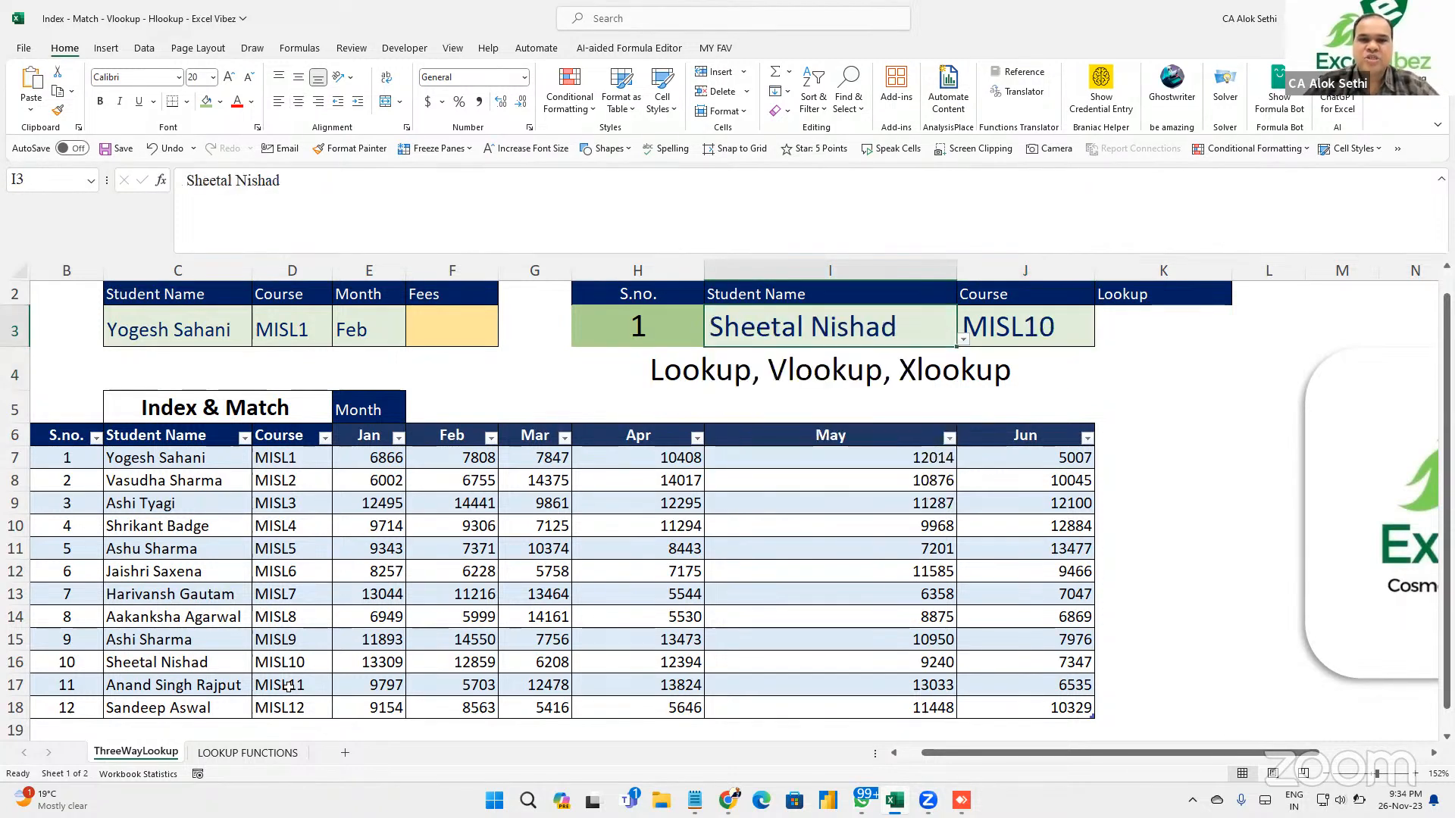
pyautogui.hotkey('alt', 'Down')
pyautogui.press('Down')
pyautogui.press('Down')
pyautogui.press('Return')
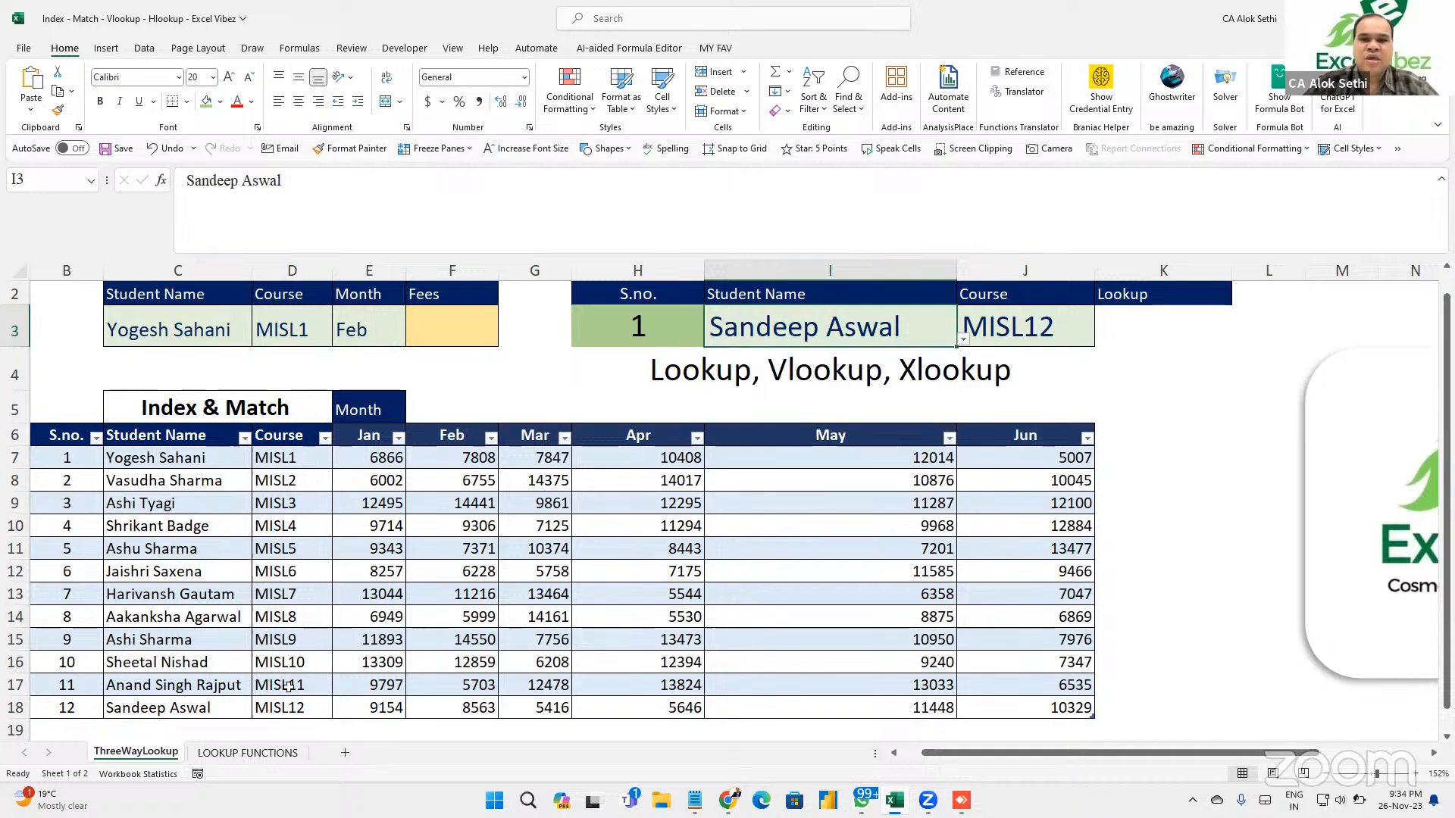
pyautogui.hotkey('alt', 'Down')
pyautogui.press('Up')
pyautogui.press('Up')
pyautogui.press('Up')
pyautogui.press('Up')
pyautogui.press('Up')
pyautogui.press('Up')
pyautogui.press('Up')
pyautogui.press('Up')
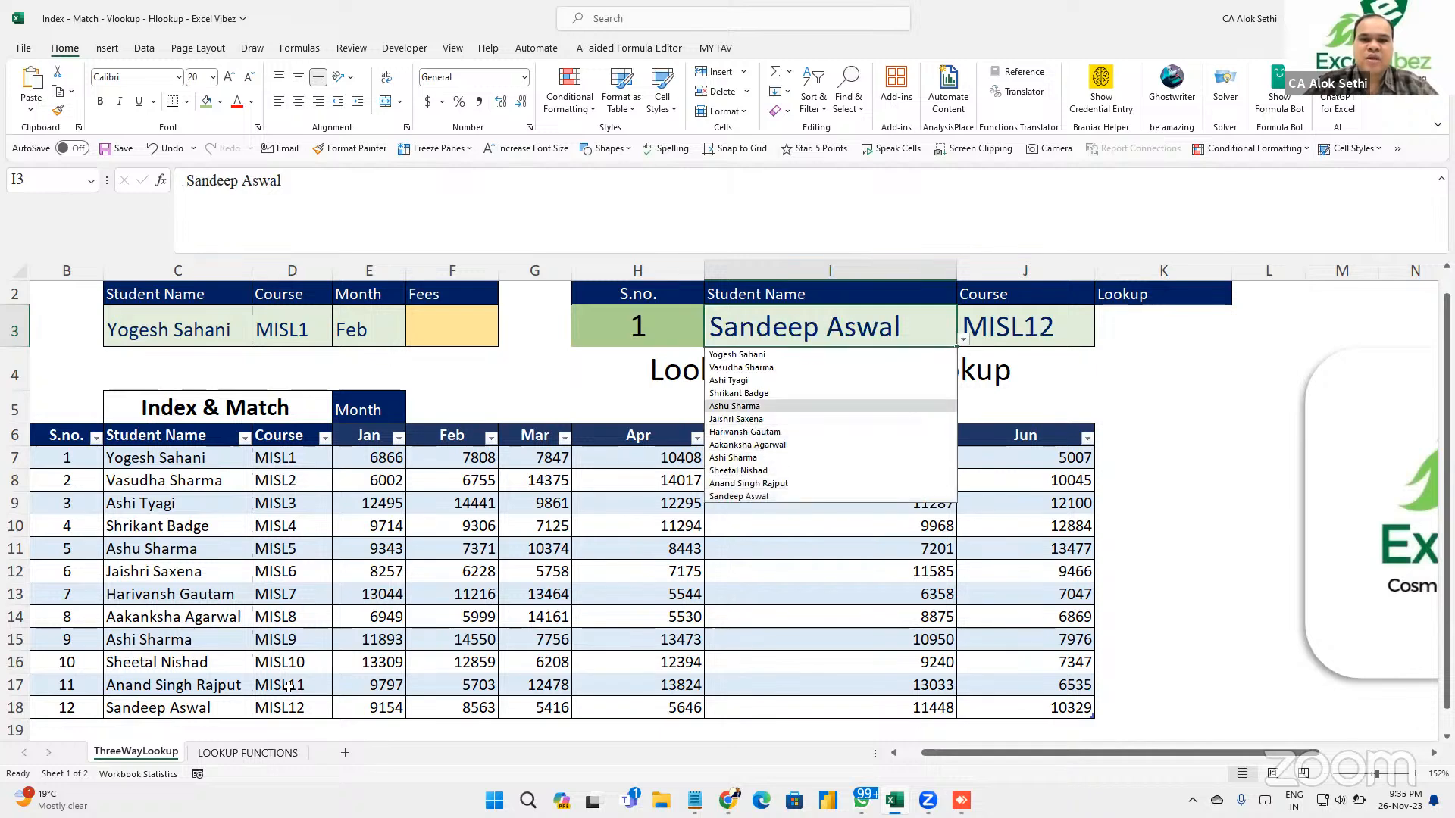
pyautogui.press('Return')
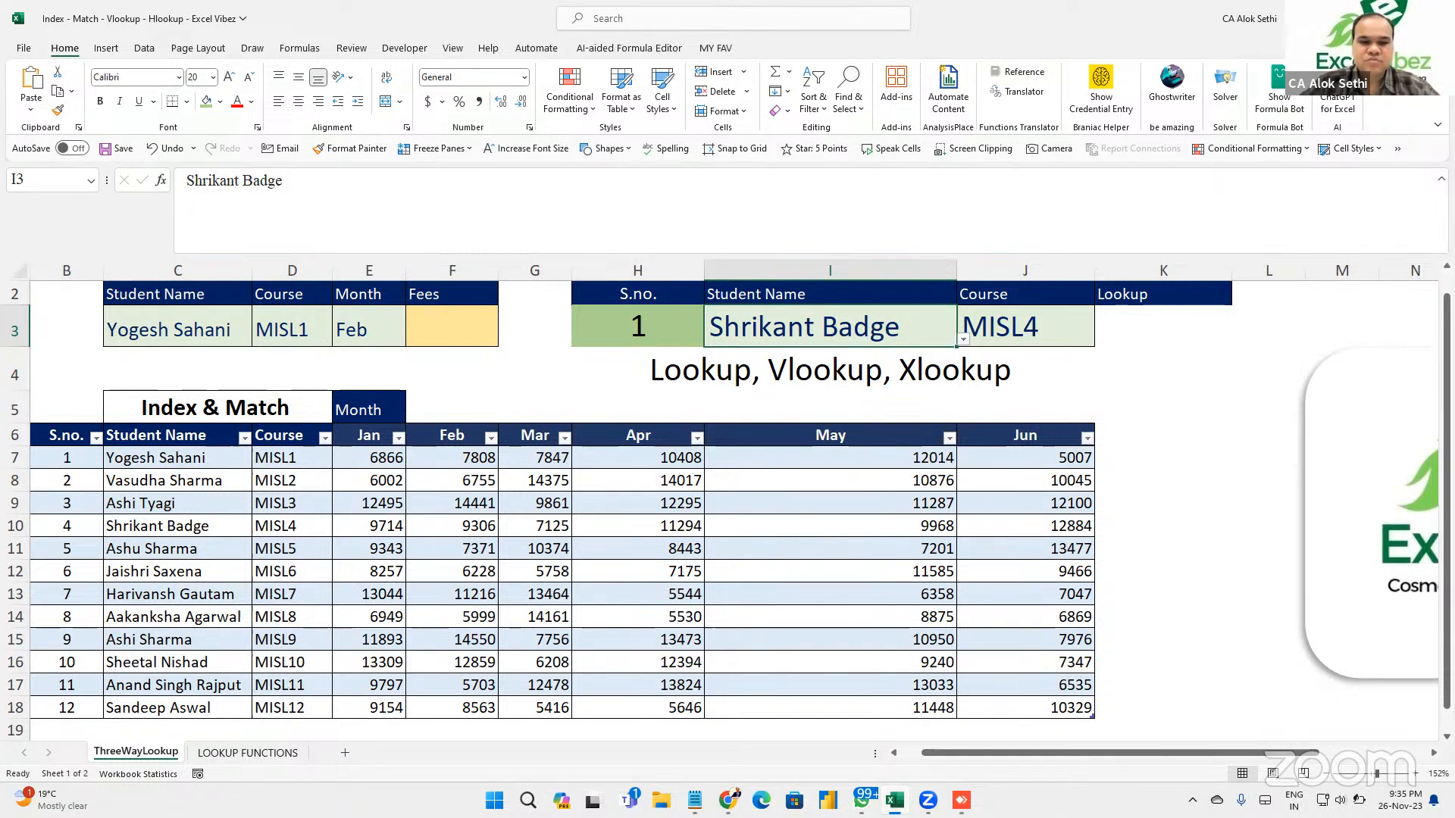
pyautogui.press('Right')
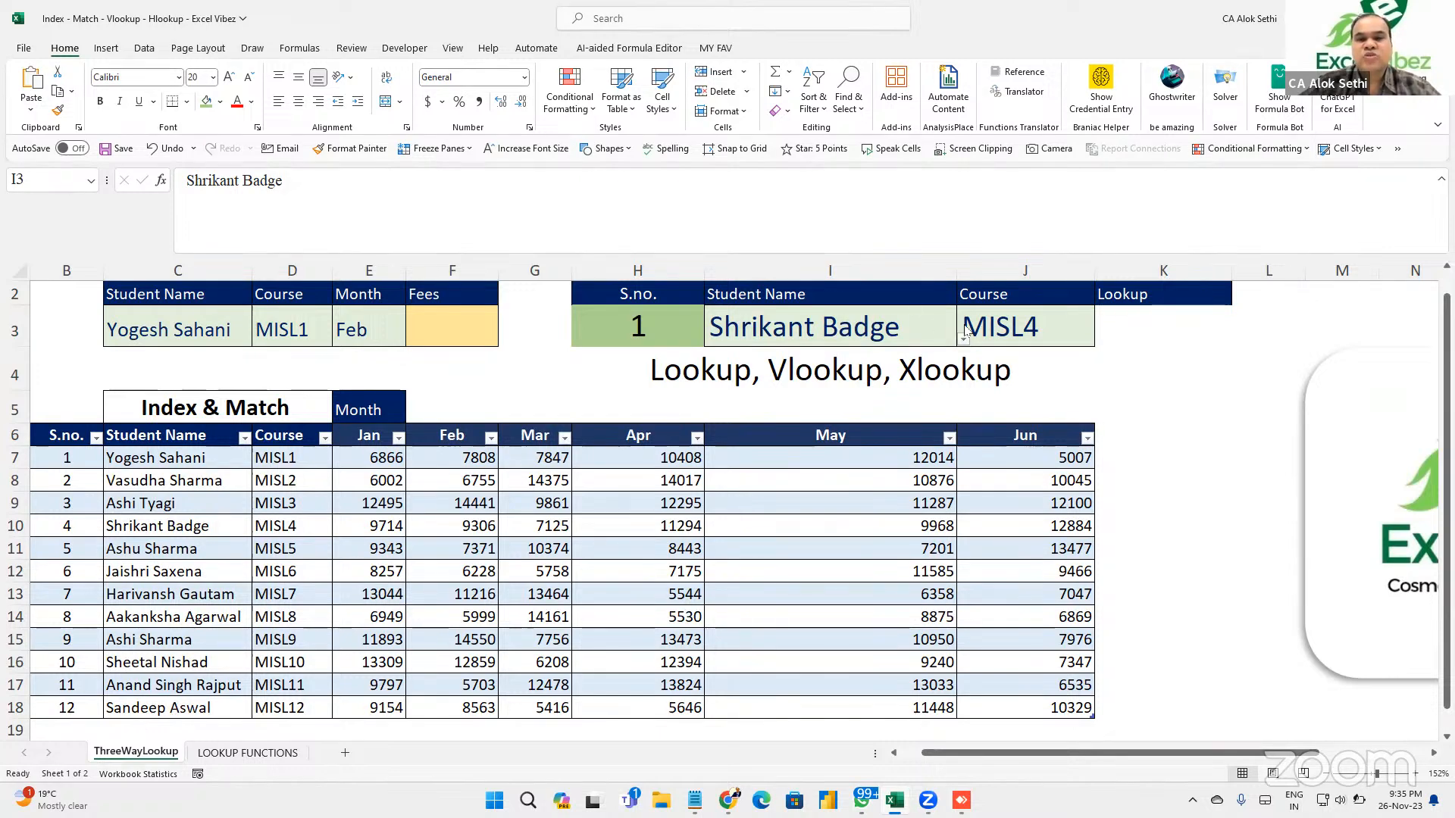
pyautogui.click(1003, 332)
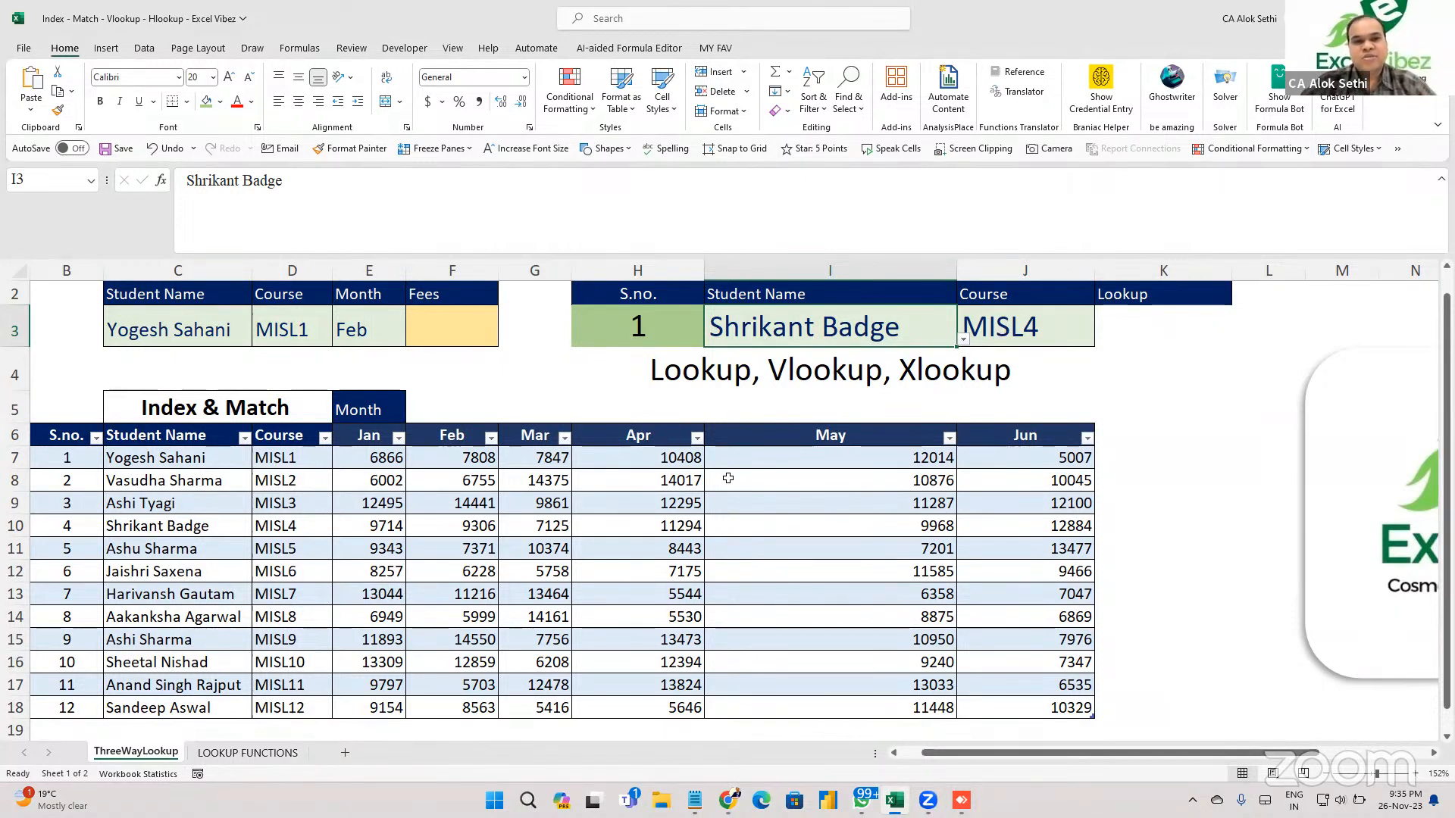
# Narrow column I by dragging its border.
pyautogui.click(438, 342)
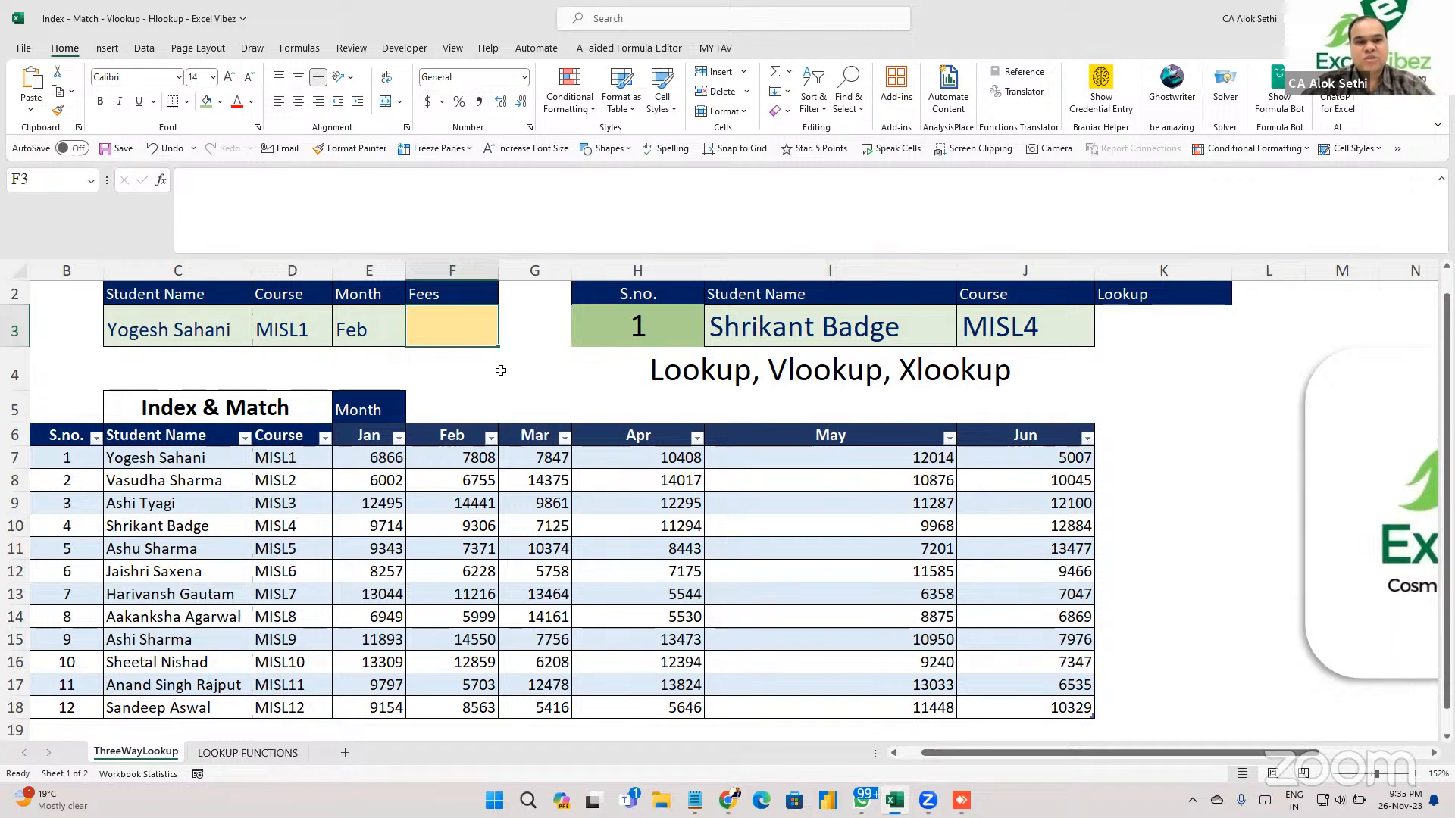
pyautogui.scroll(2, 501, 371)
pyautogui.scroll(-1, 501, 369)
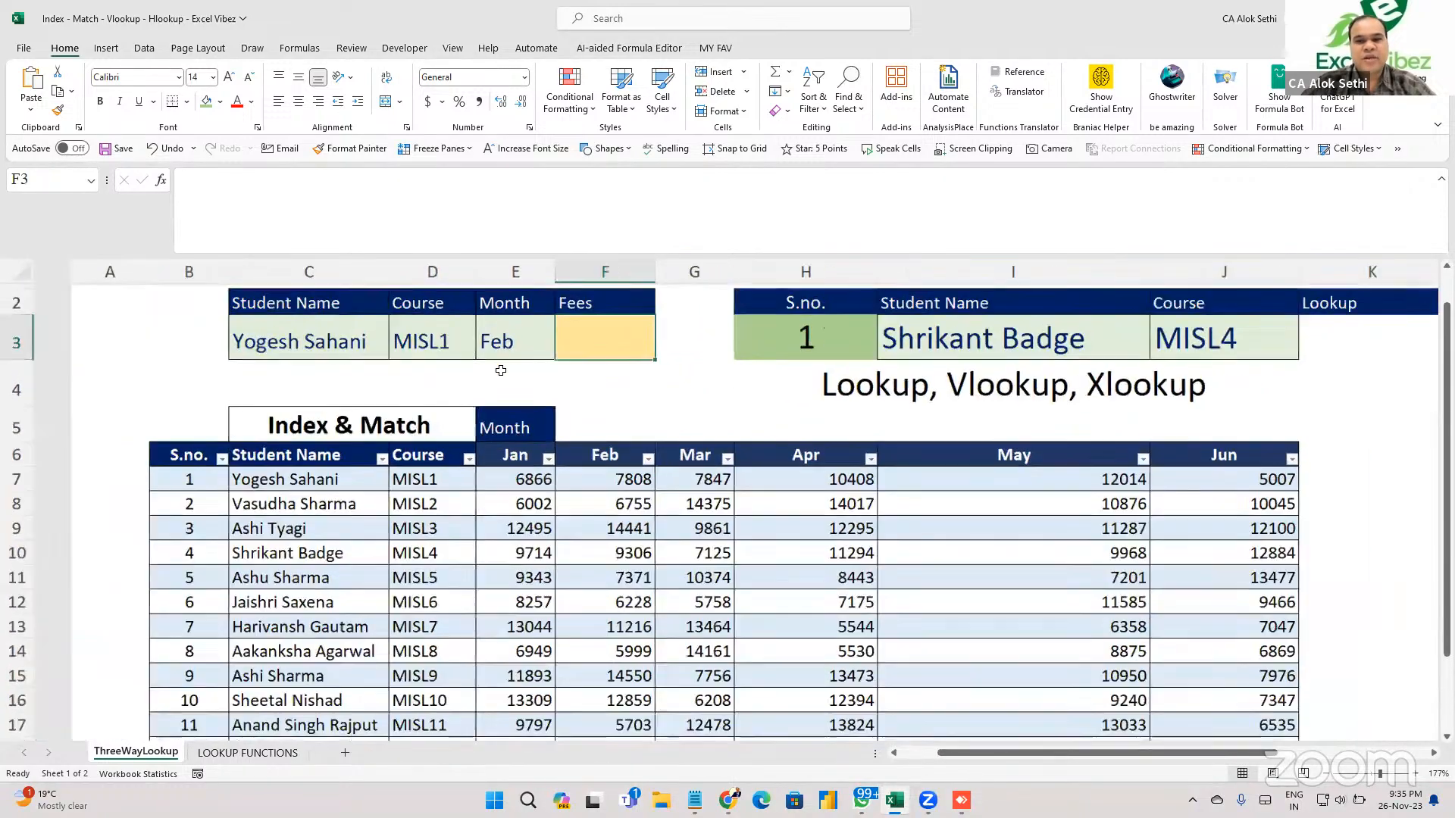
pyautogui.scroll(1, 501, 369)
pyautogui.moveTo(1049, 275); pyautogui.dragTo(995, 286)
pyautogui.hscroll(-1, 660, 487)
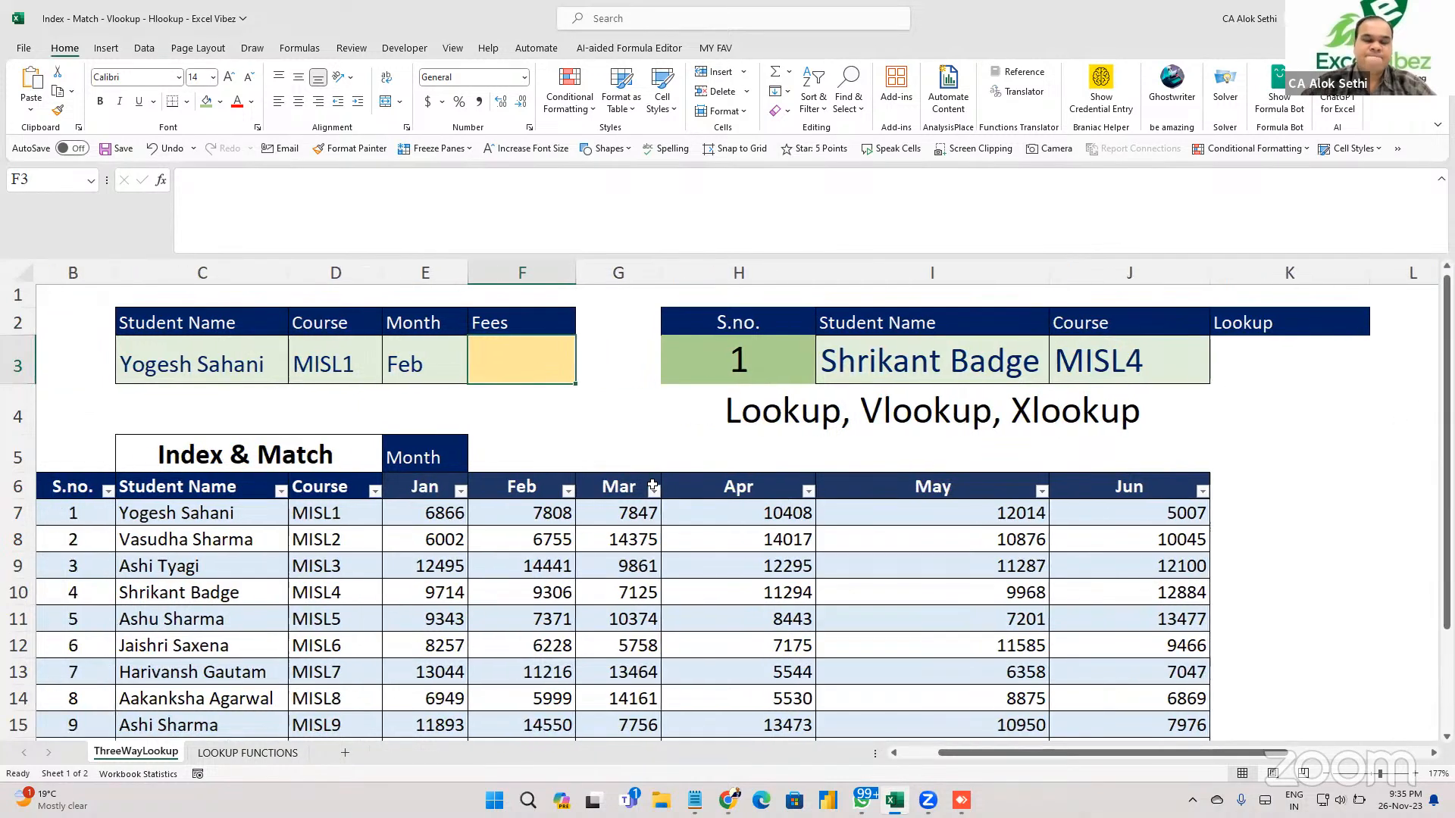
pyautogui.hscroll(-1, 448, 460)
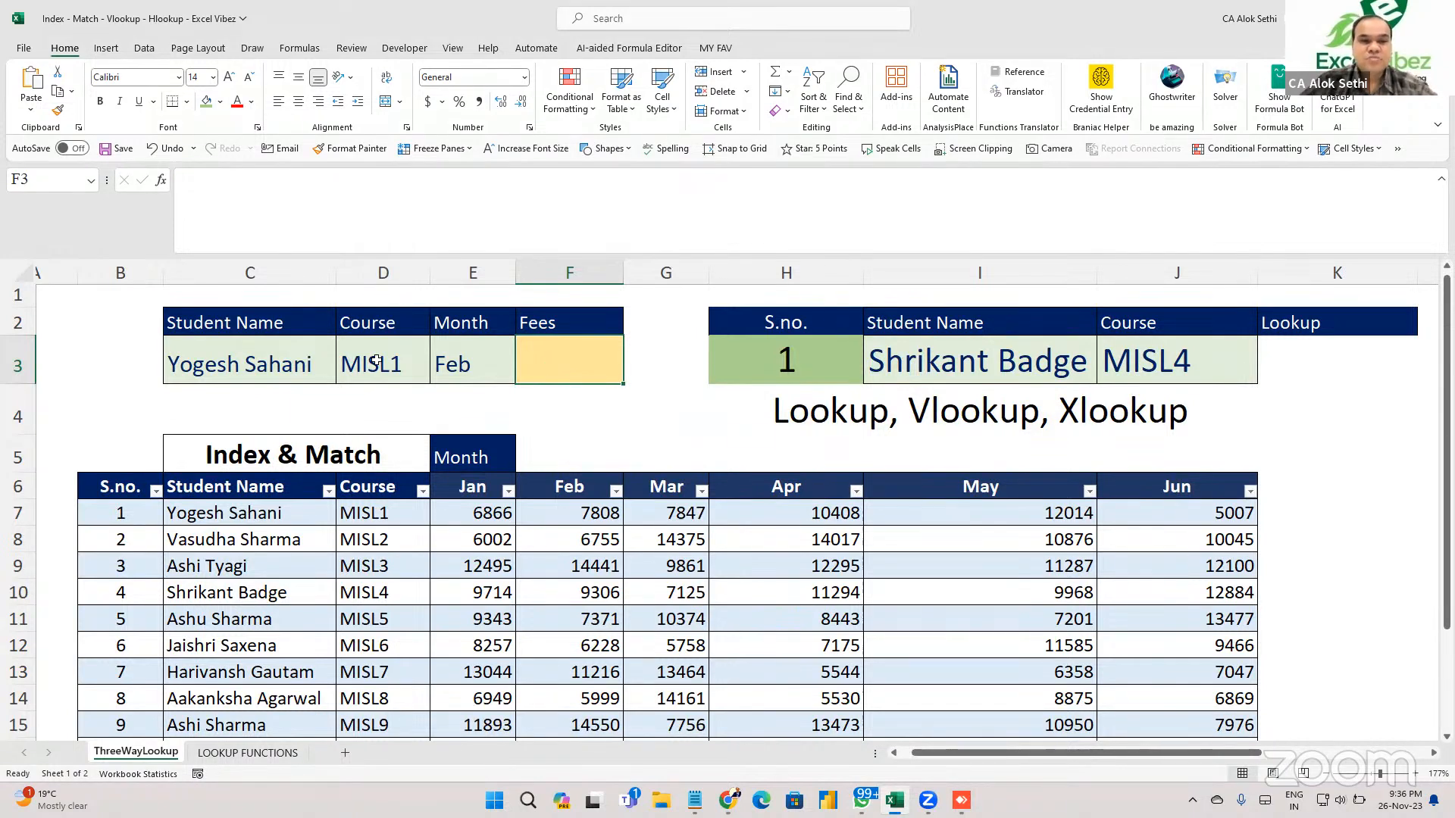
pyautogui.click(293, 358)
pyautogui.click(410, 355)
pyautogui.click(457, 361)
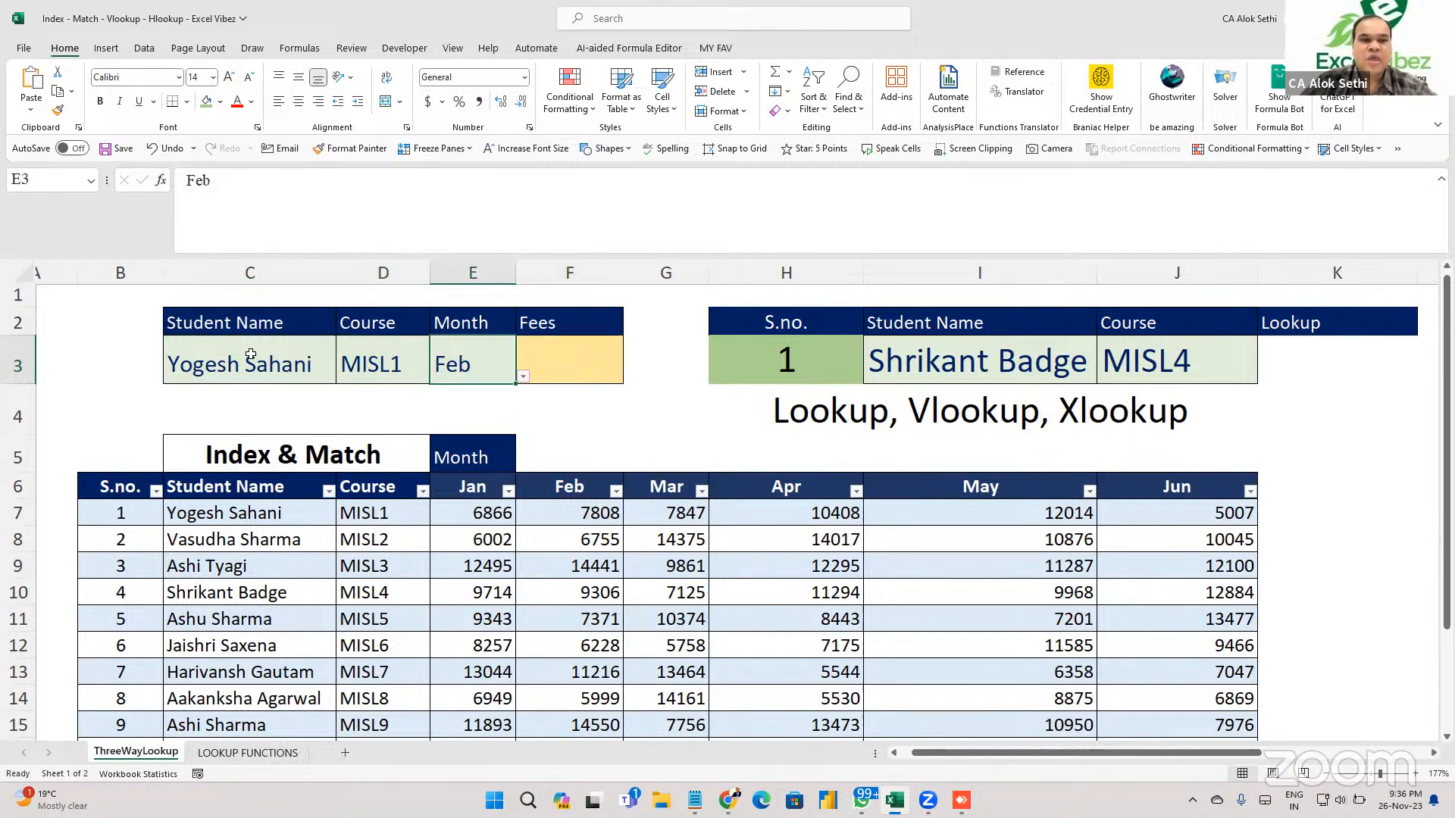
pyautogui.click(247, 352)
pyautogui.click(343, 377)
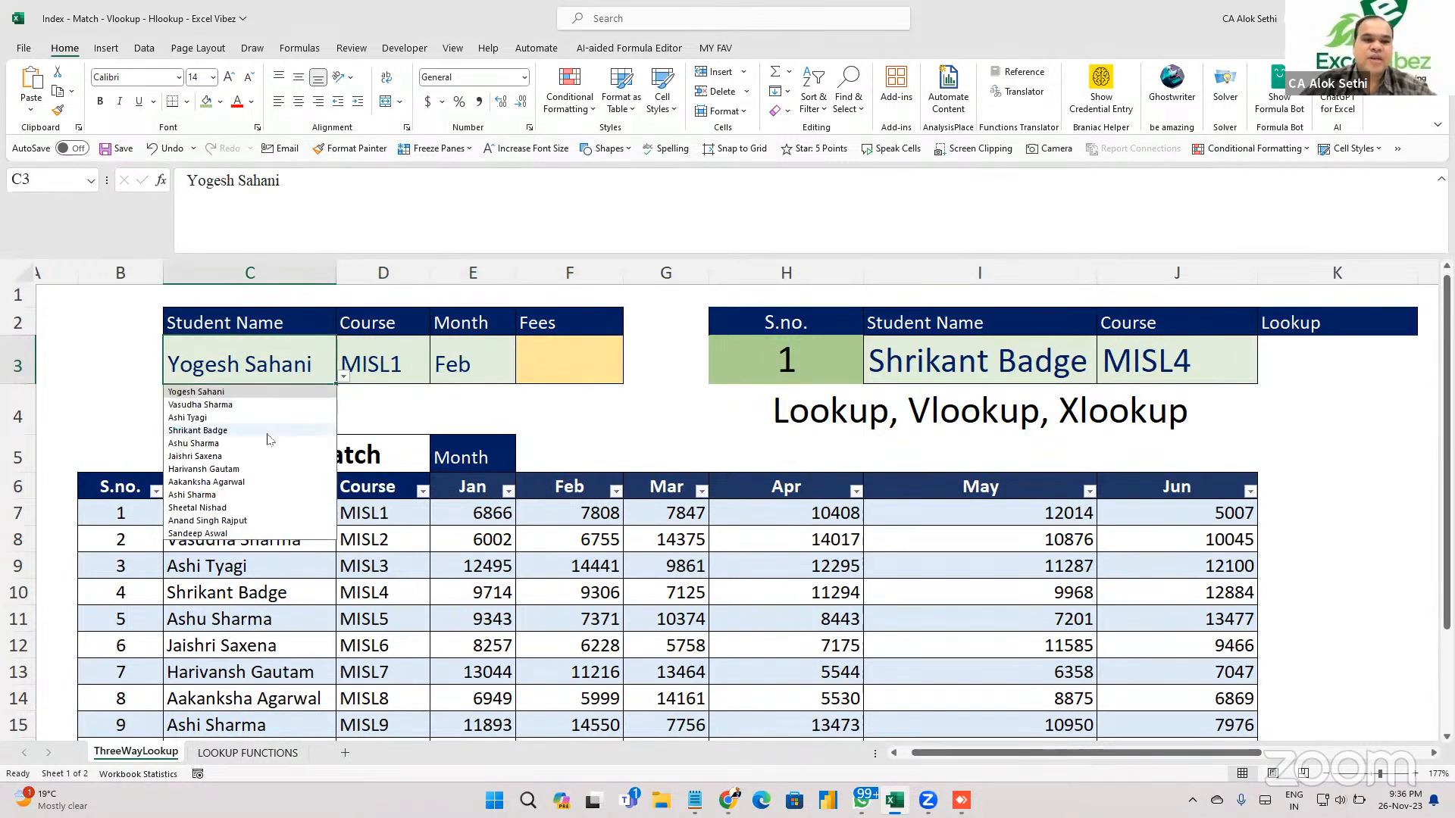
pyautogui.click(227, 428)
# Try MISL7 and MISL1 in the D3 course dropdown, then clear the course.
pyautogui.click(418, 362)
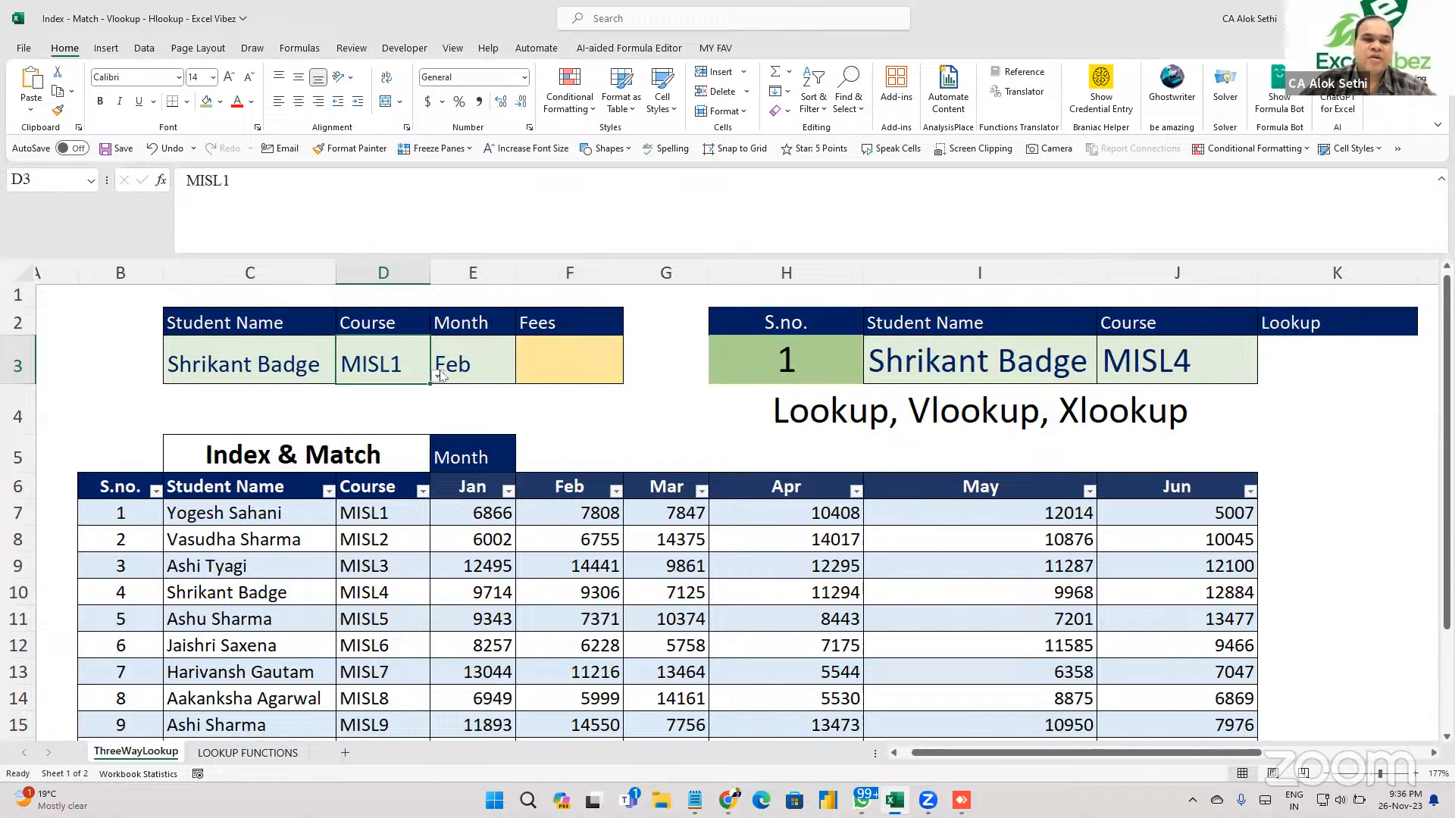
pyautogui.click(438, 377)
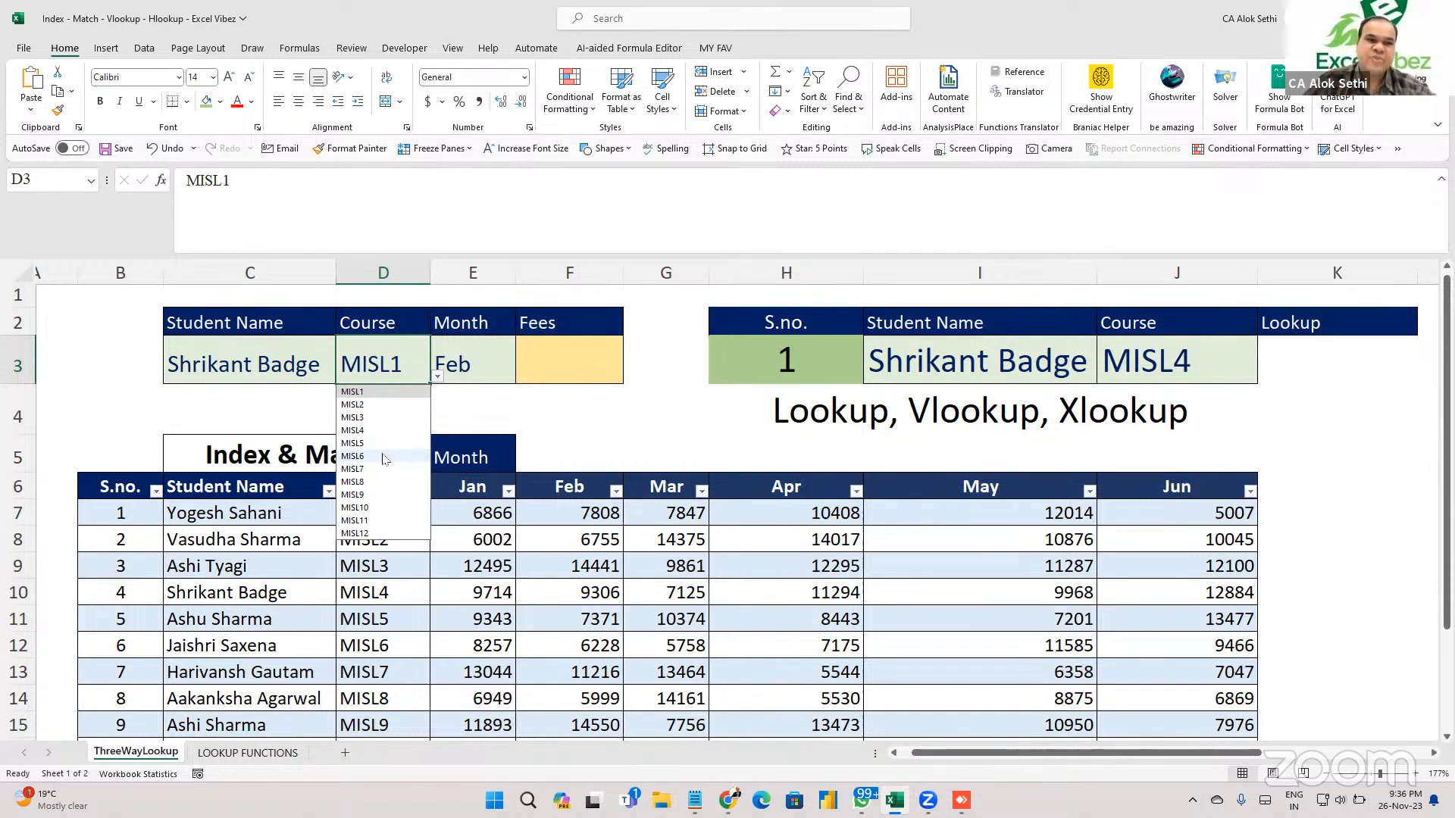
pyautogui.click(379, 349)
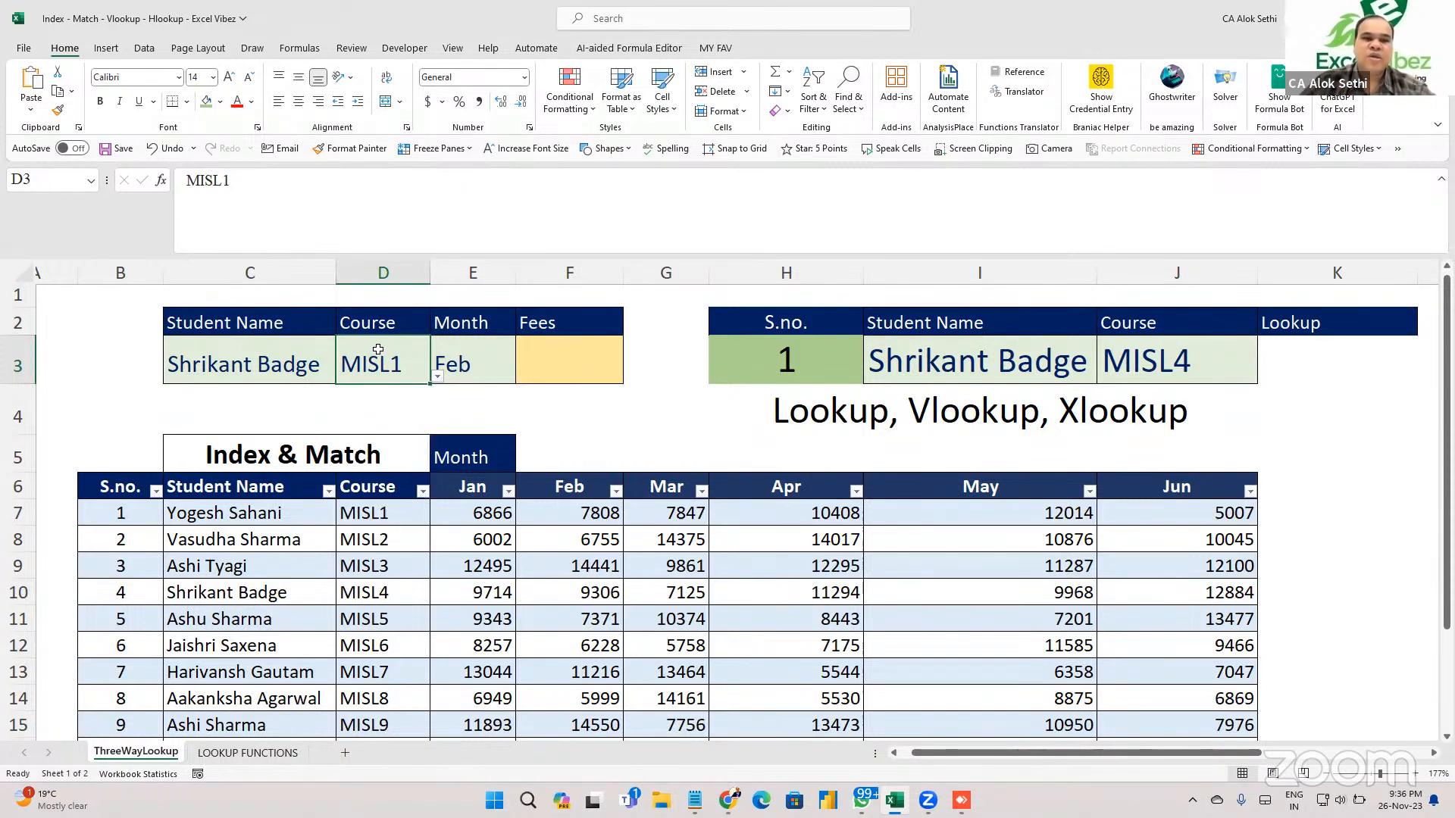
pyautogui.click(438, 377)
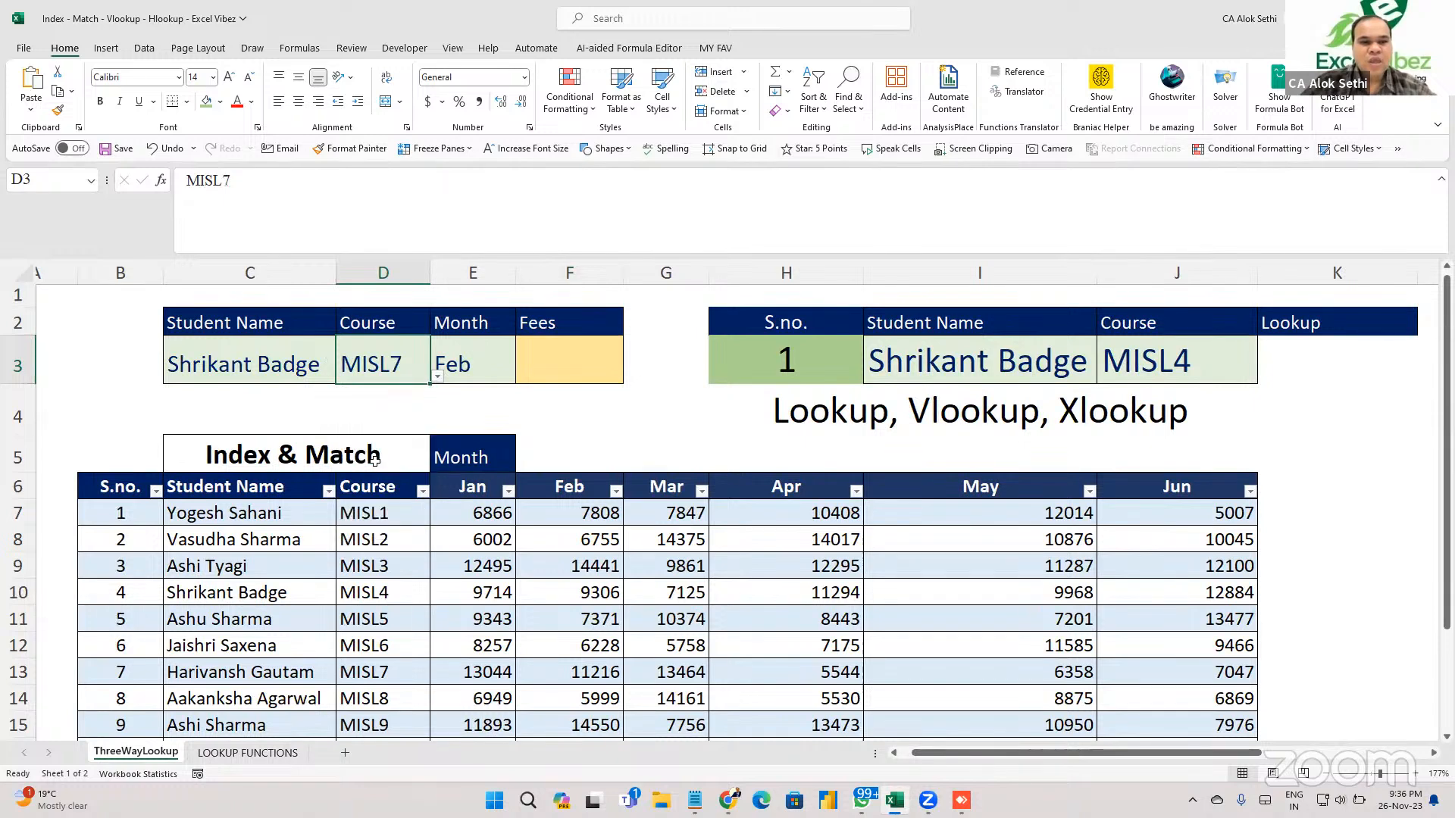
pyautogui.click(375, 468)
pyautogui.click(438, 378)
pyautogui.click(417, 393)
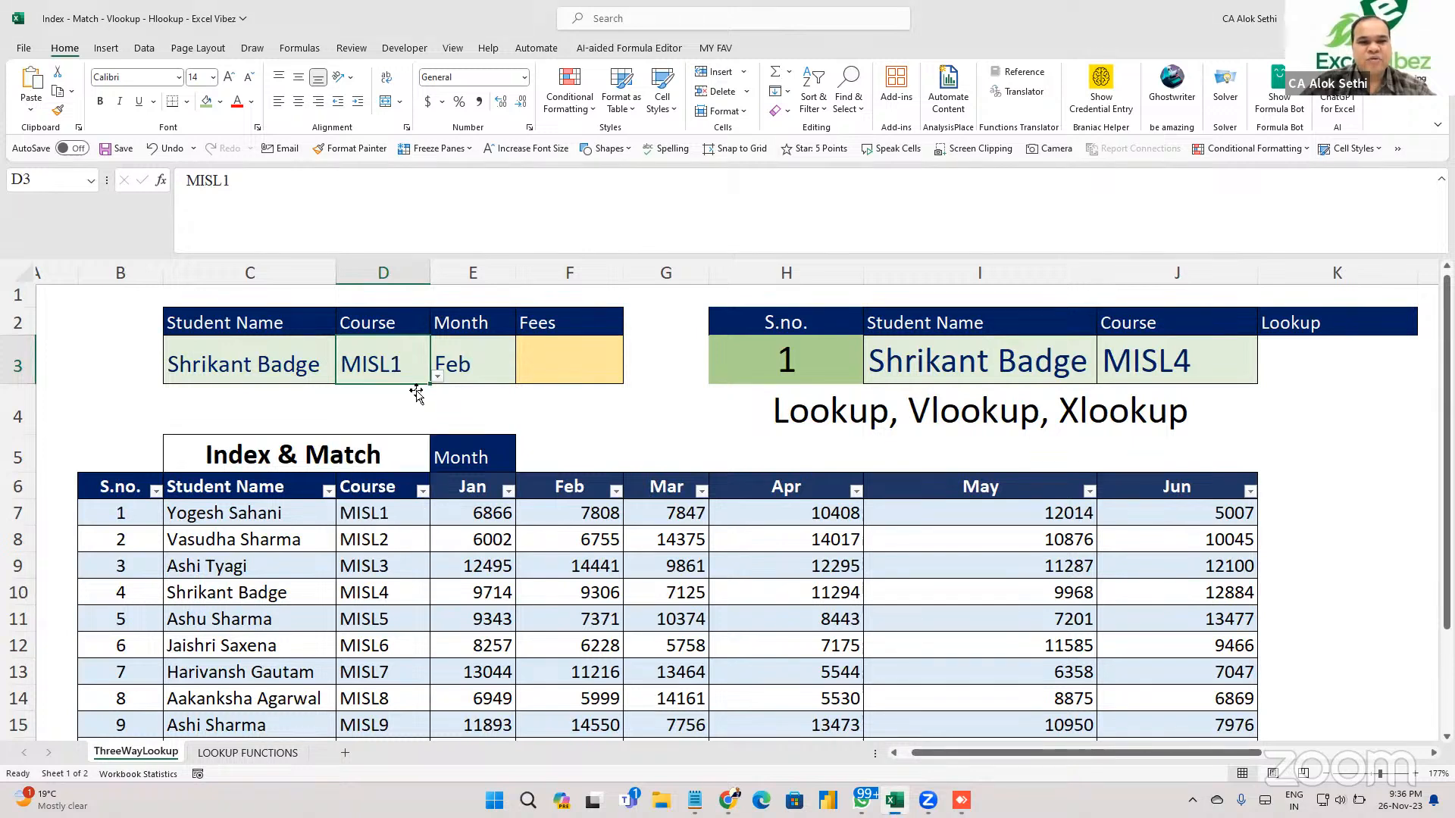
pyautogui.press('Delete')
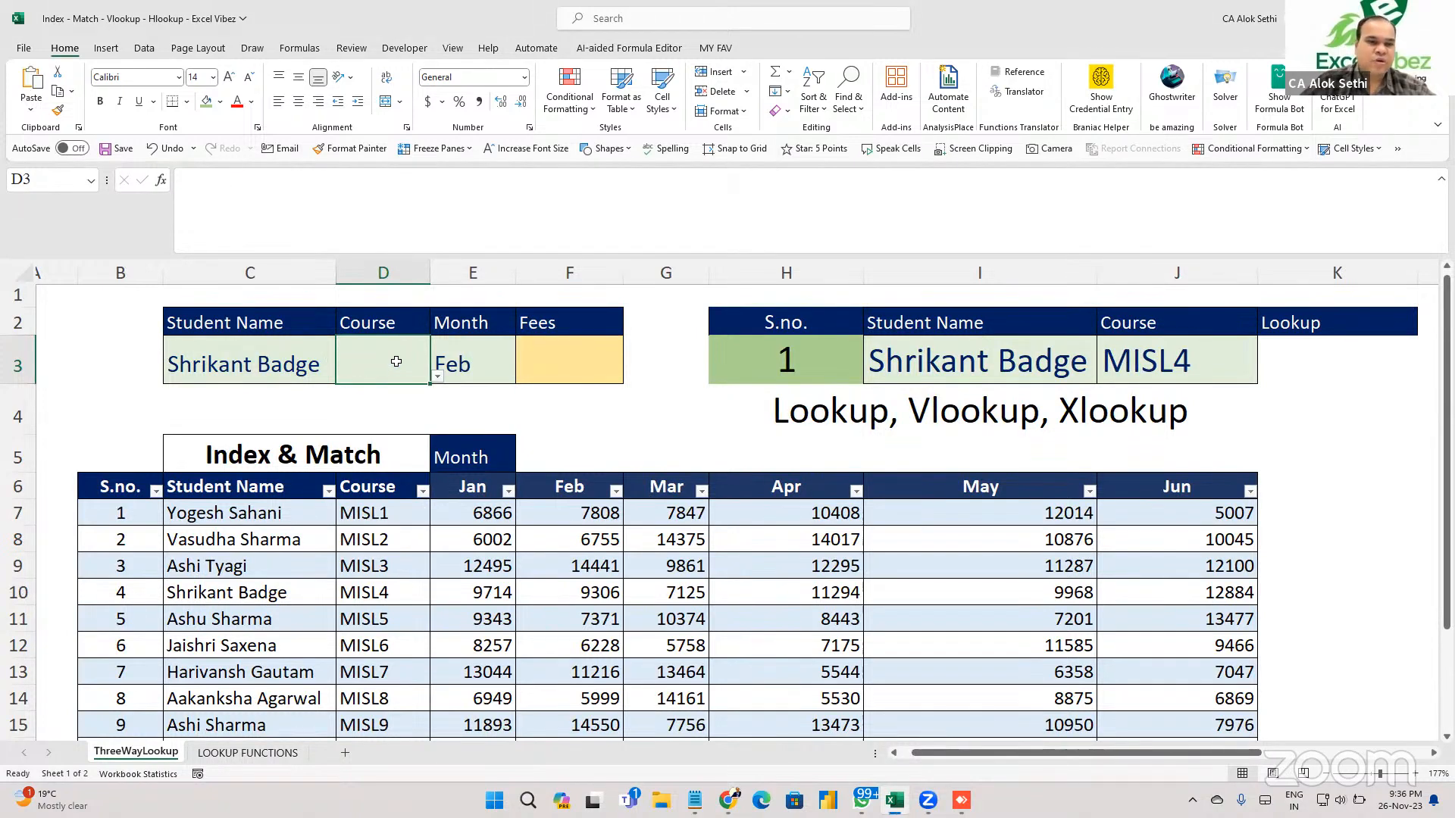
# Set the month in E3 to Apr.
pyautogui.click(475, 367)
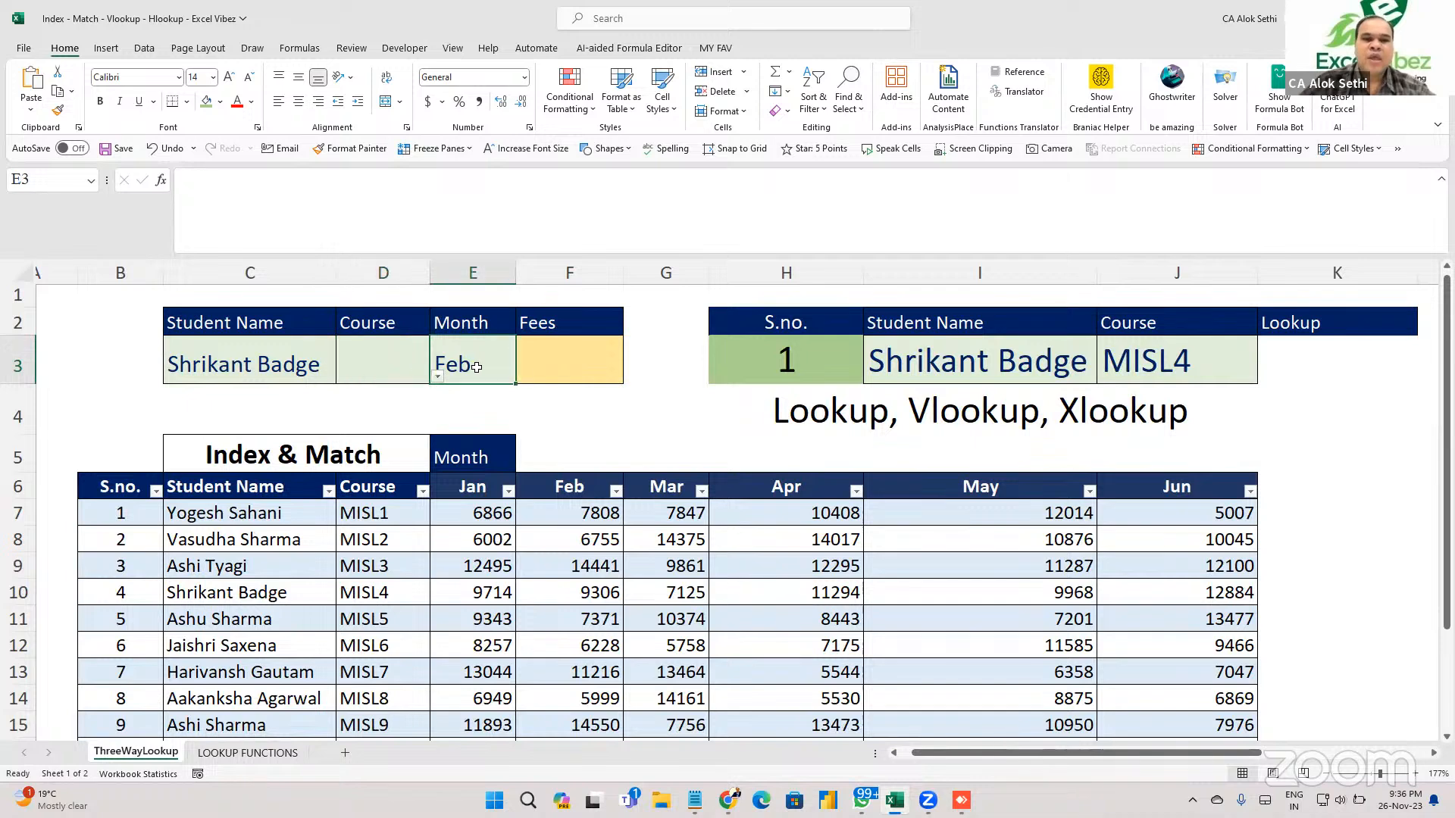
pyautogui.click(523, 377)
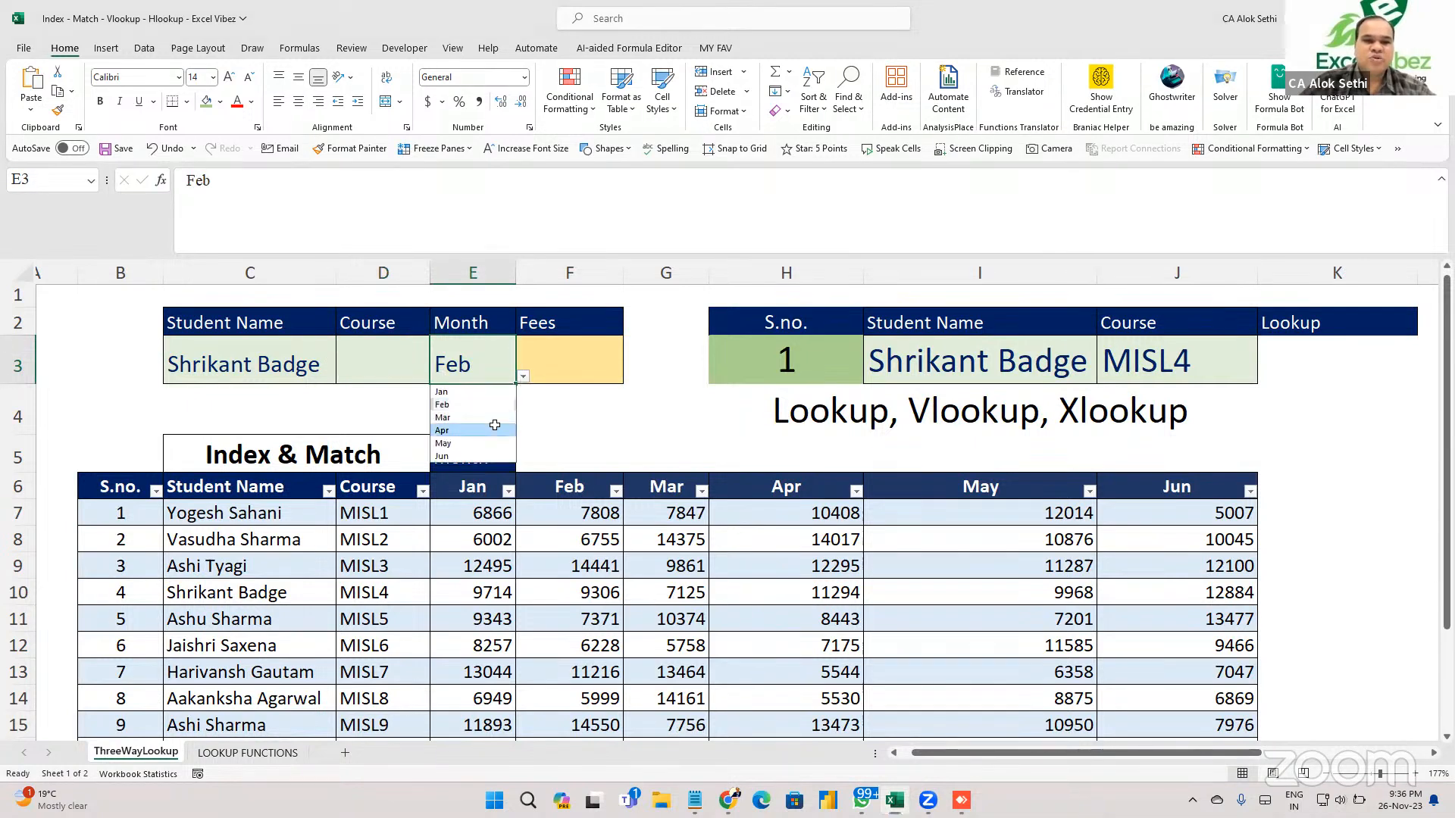
pyautogui.click(473, 430)
pyautogui.click(563, 354)
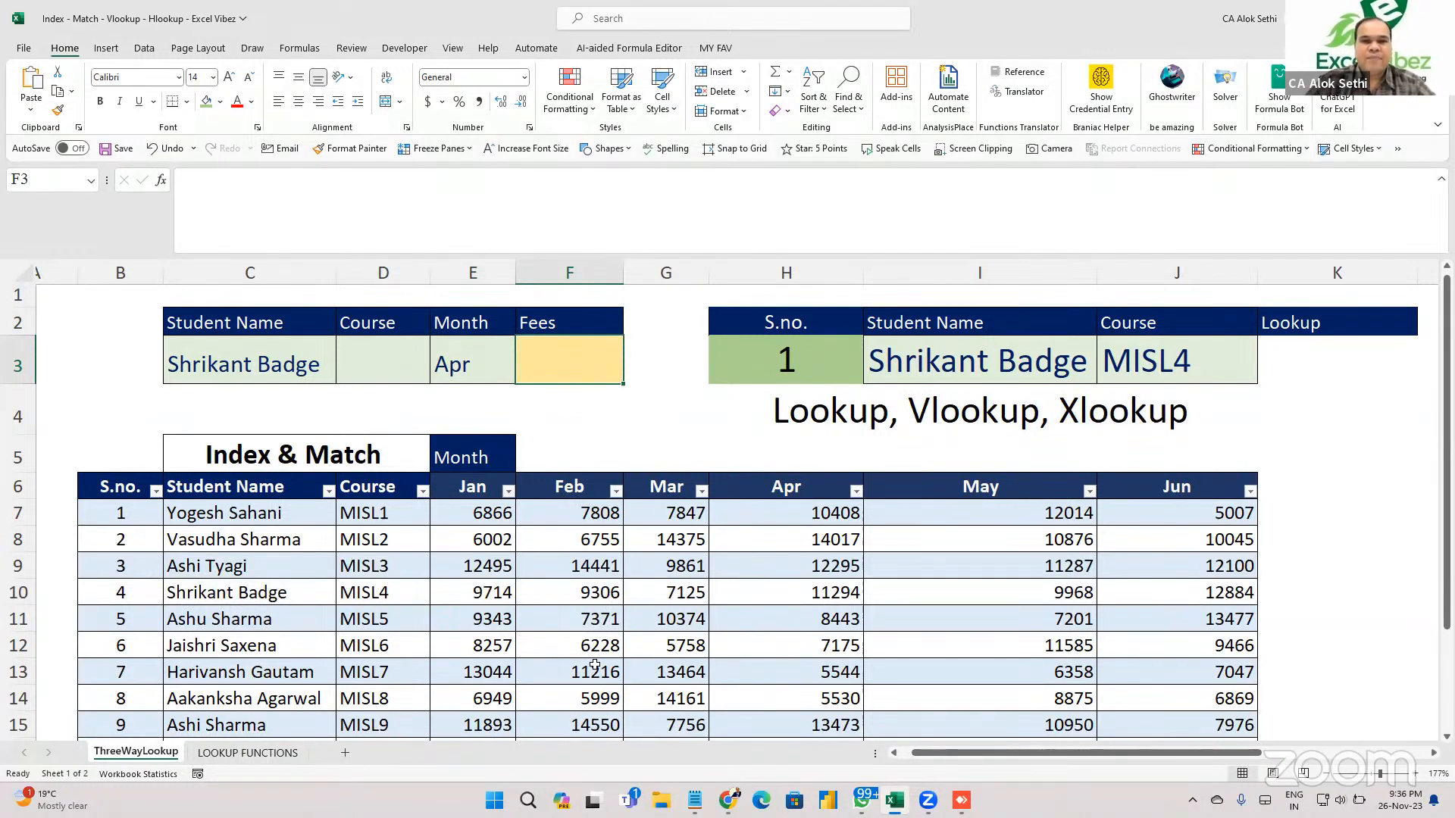
pyautogui.hotkey('ctrl', 'n')
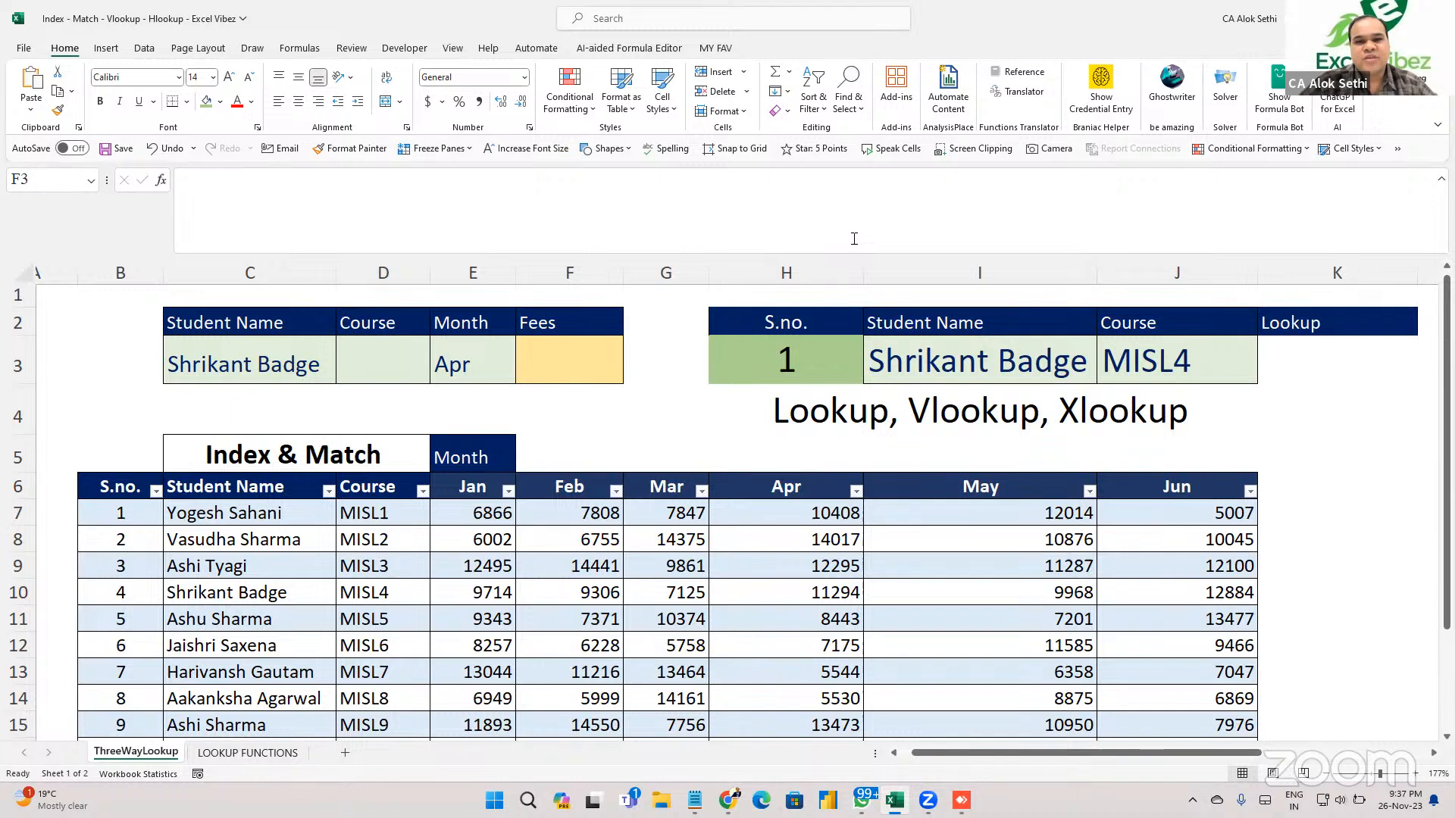
pyautogui.click(566, 355)
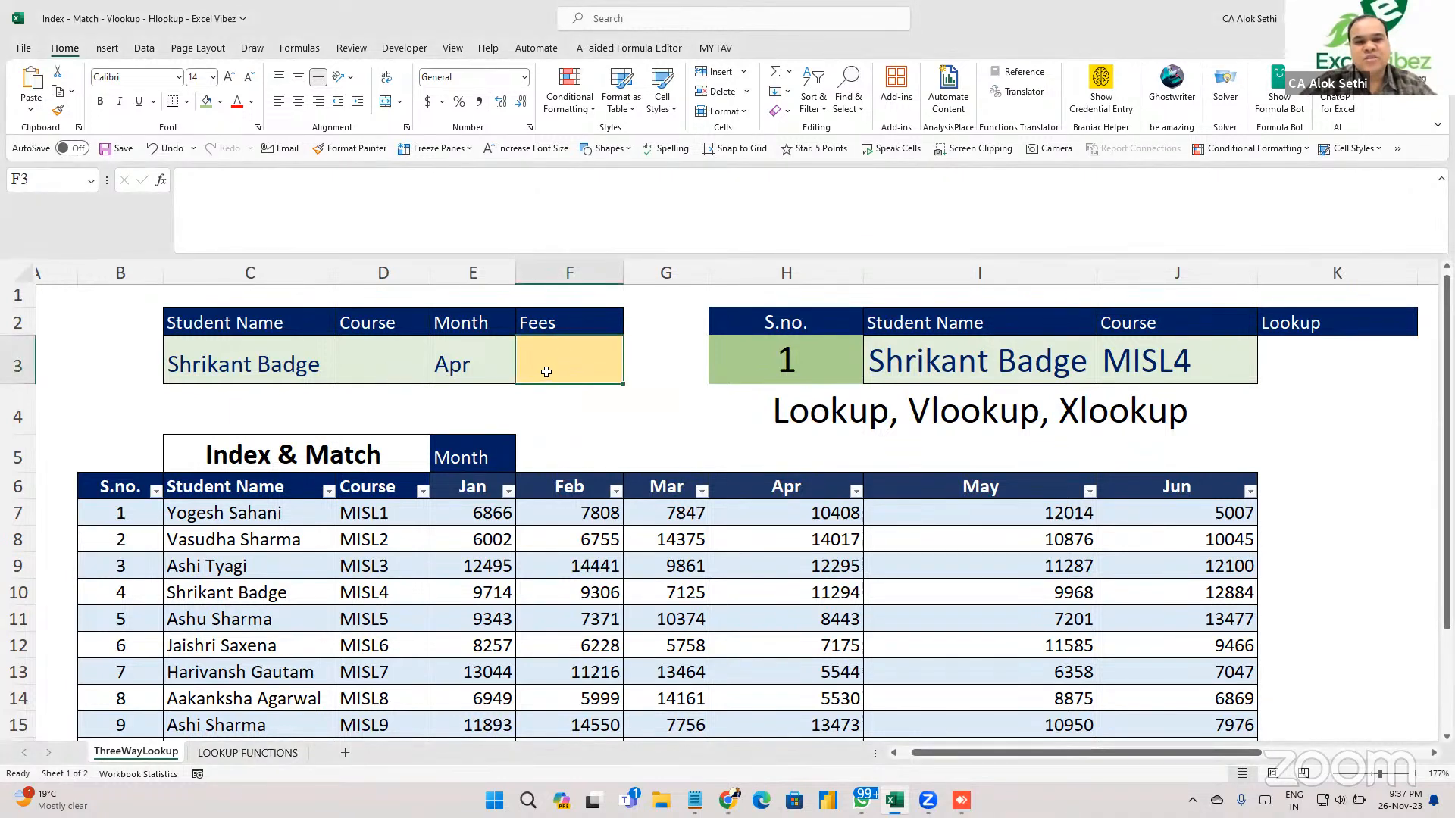
pyautogui.scroll(1, 545, 371)
pyautogui.click(271, 367)
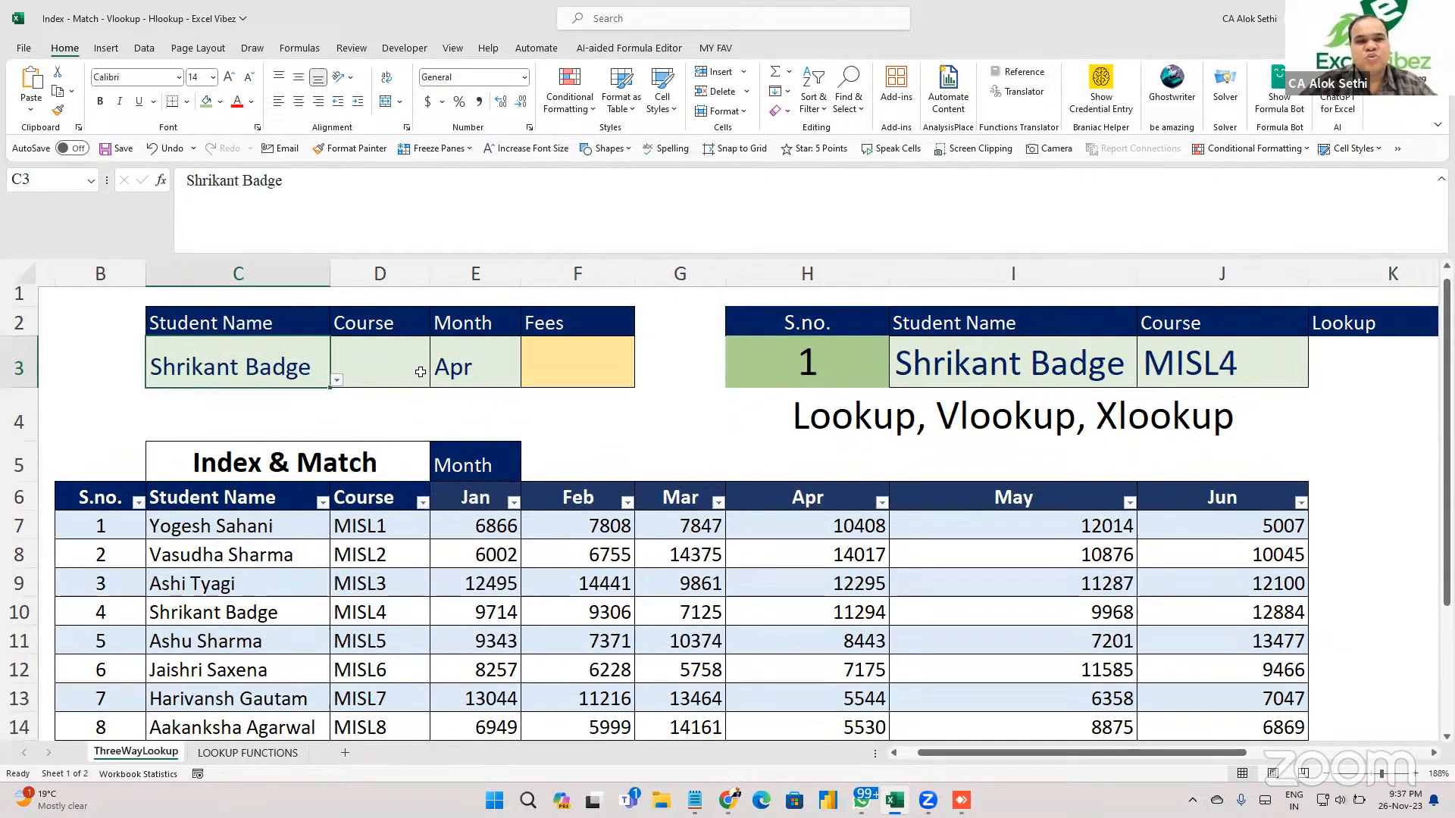
pyautogui.click(420, 372)
pyautogui.click(453, 367)
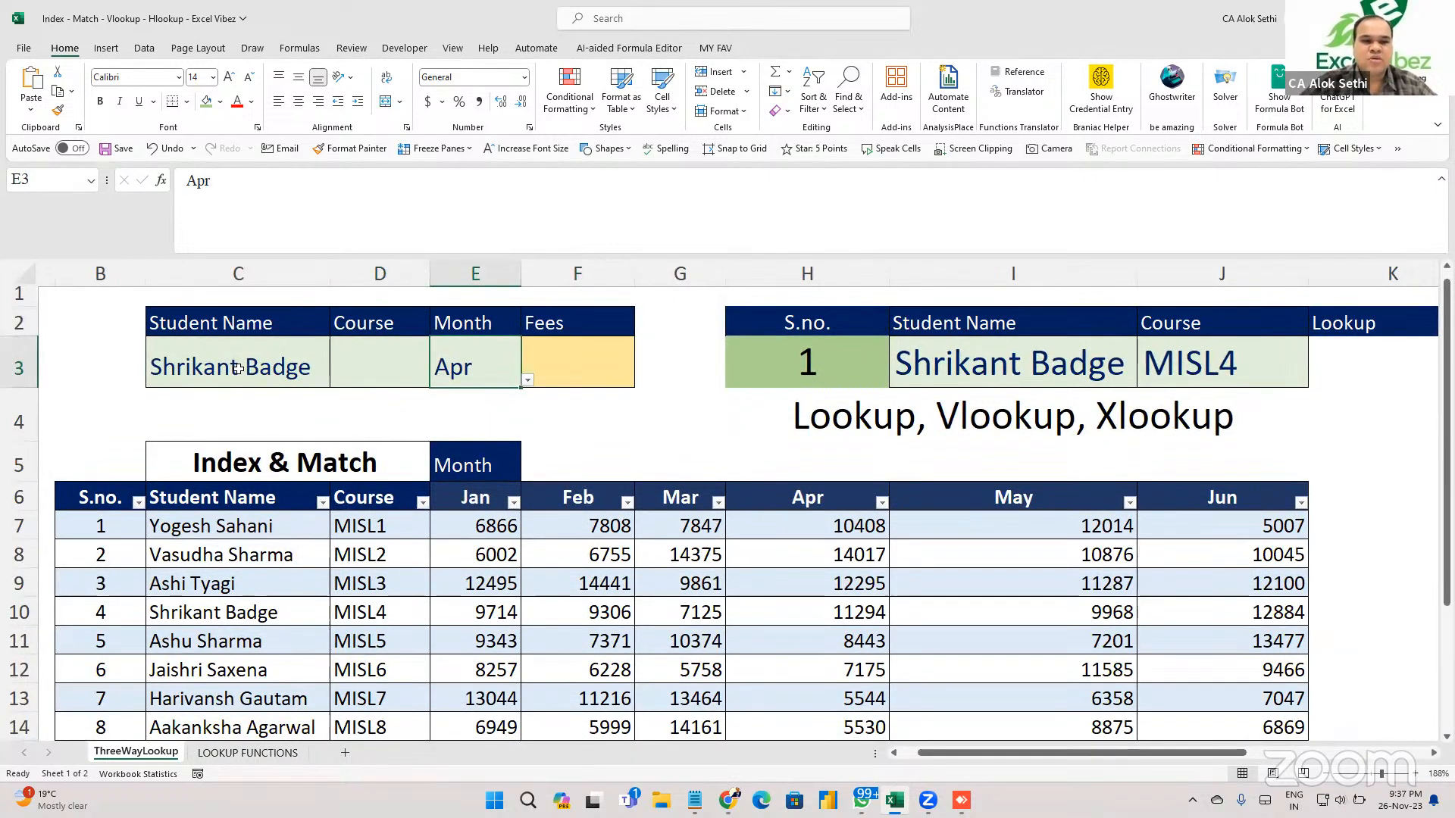
pyautogui.click(365, 378)
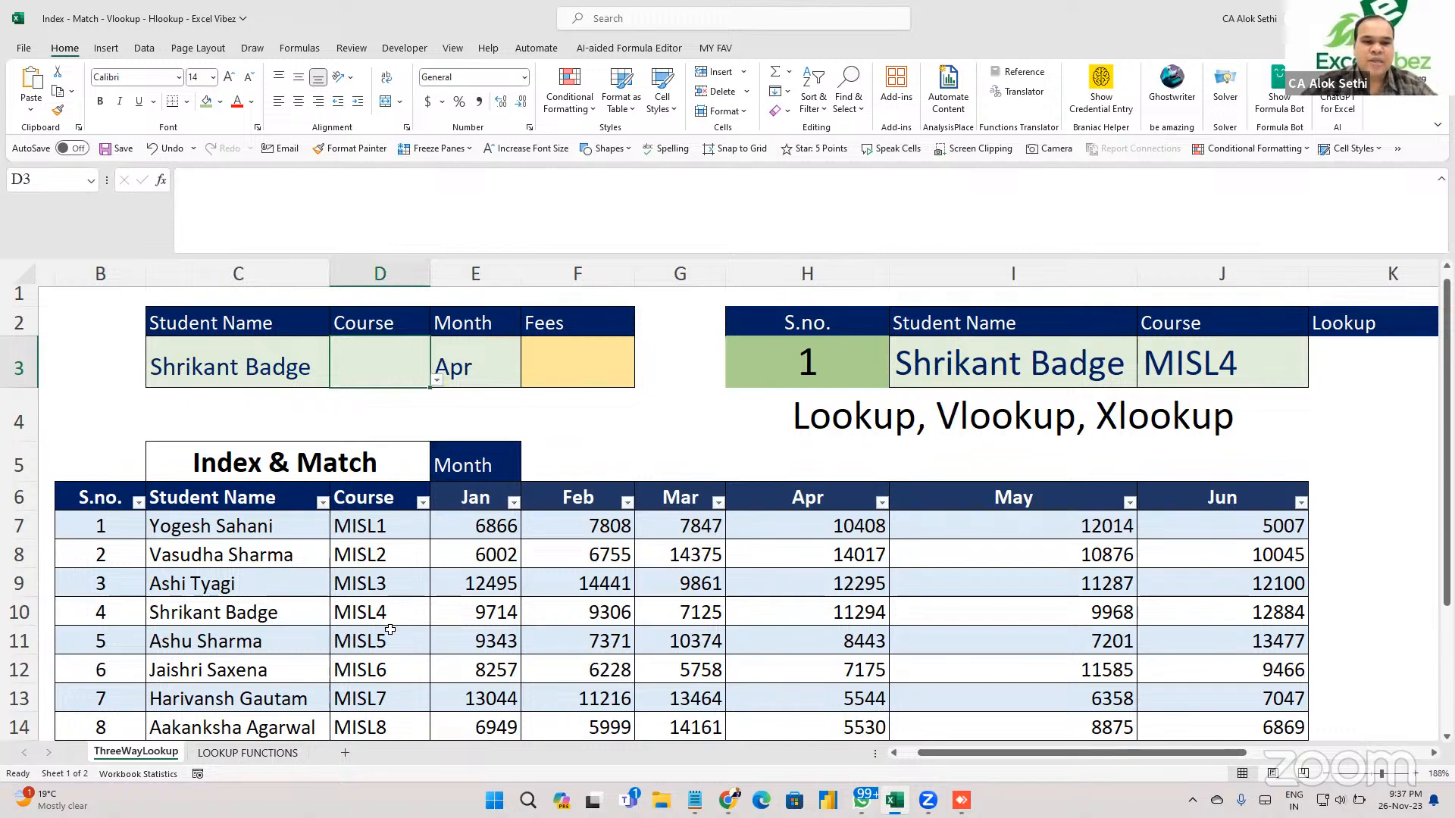
pyautogui.scroll(-2, 389, 630)
pyautogui.scroll(1, 390, 630)
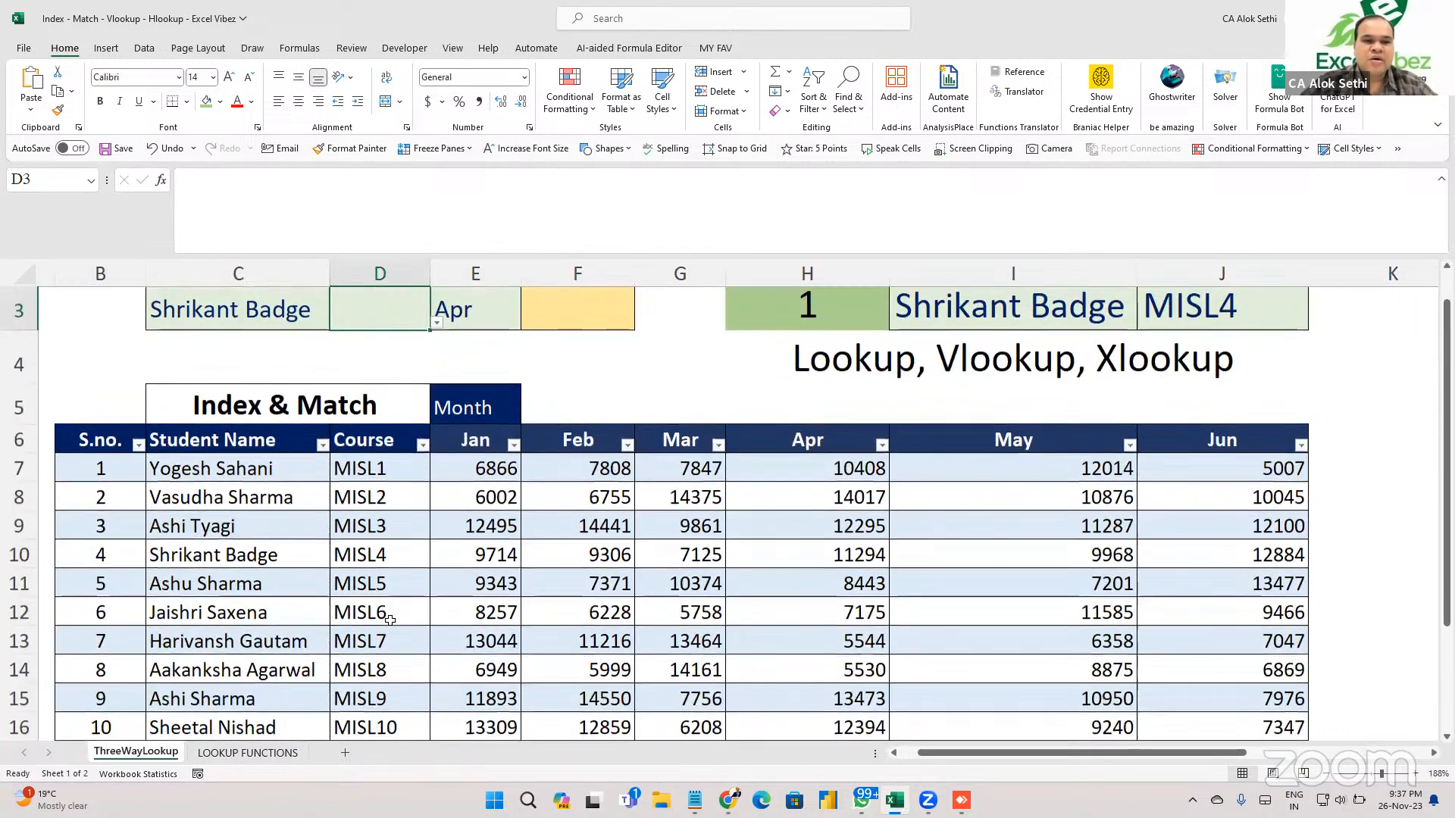
pyautogui.click(287, 306)
pyautogui.click(461, 339)
pyautogui.scroll(1, 462, 339)
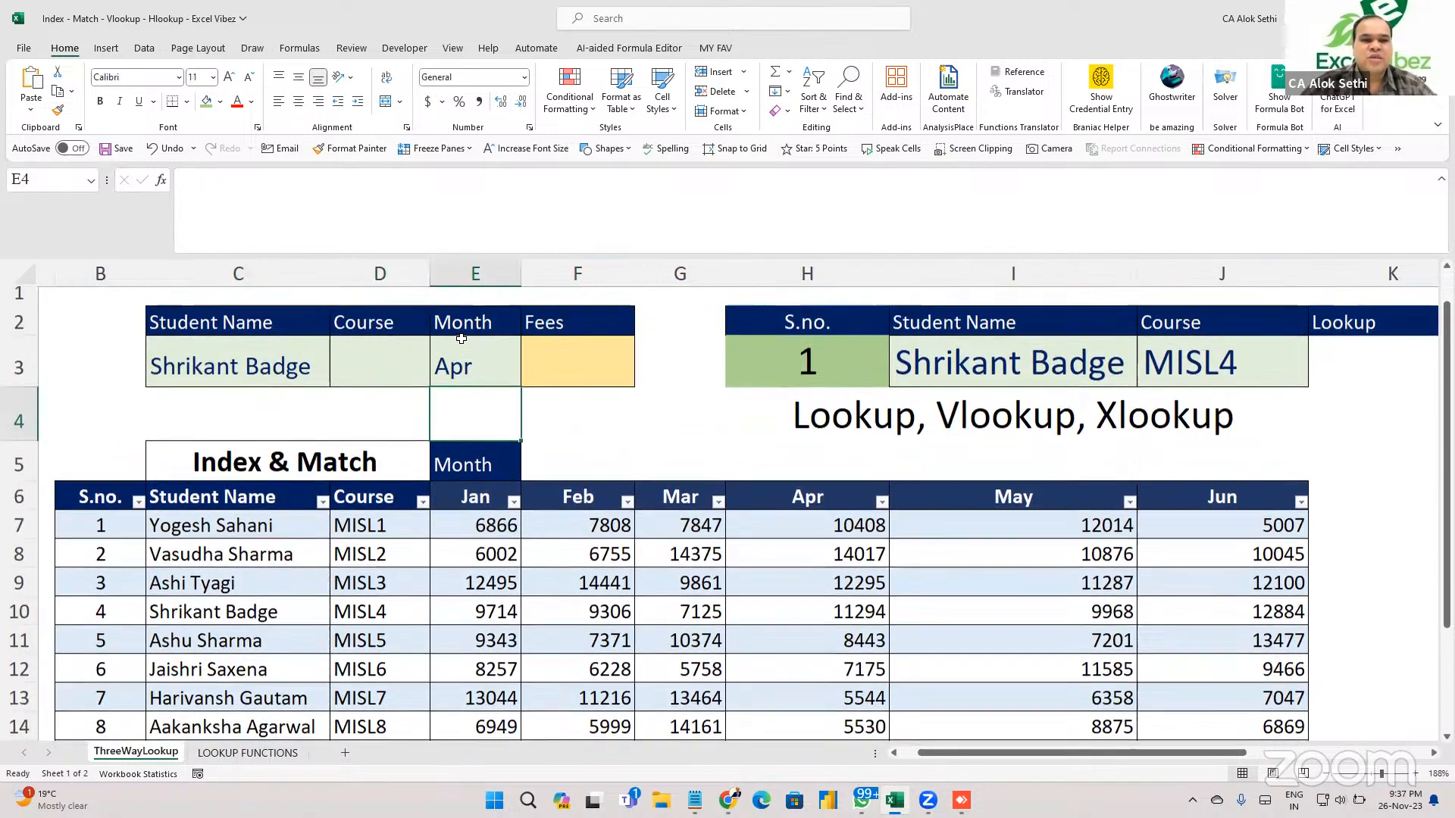
pyautogui.click(512, 358)
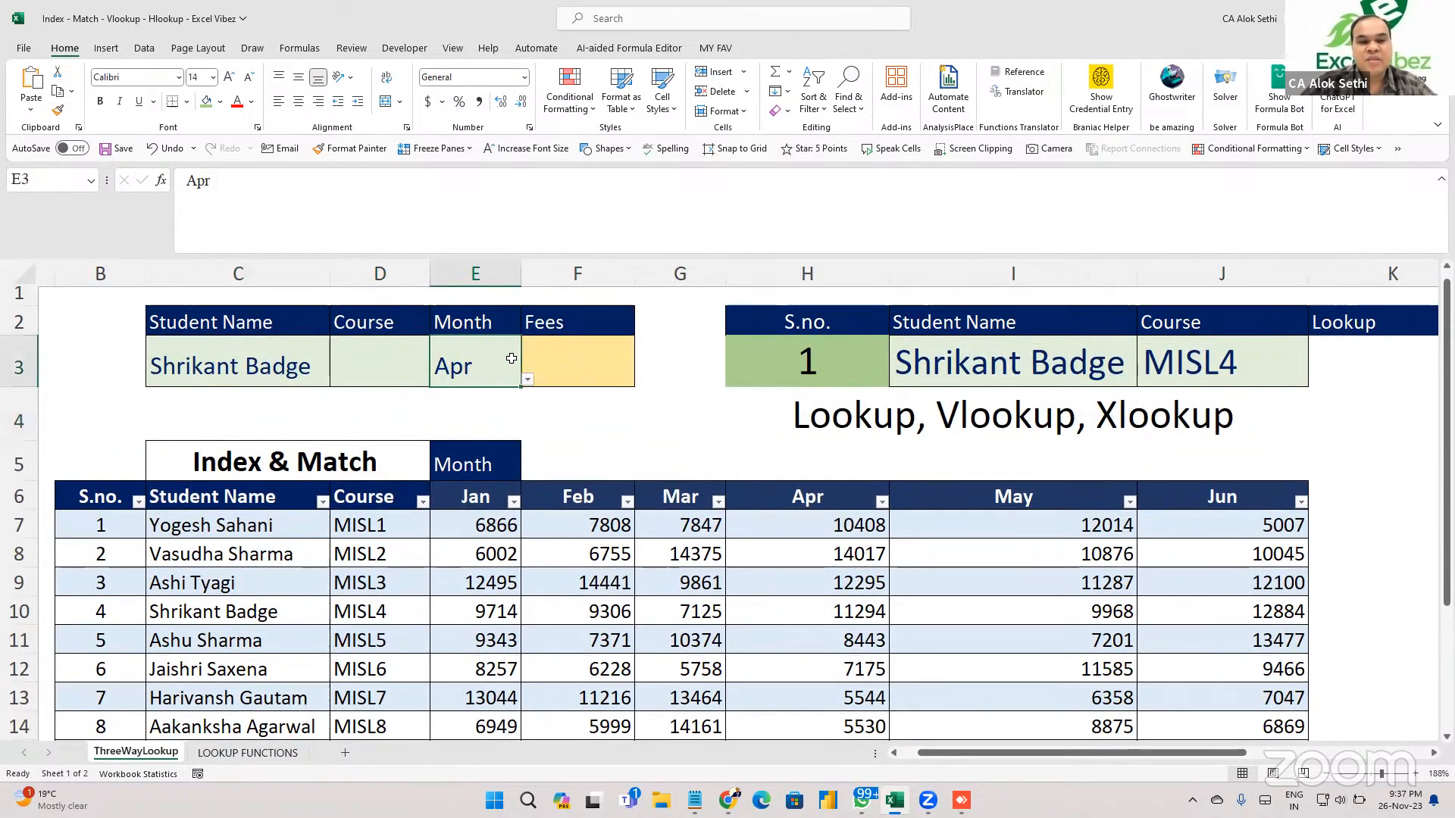
pyautogui.click(542, 364)
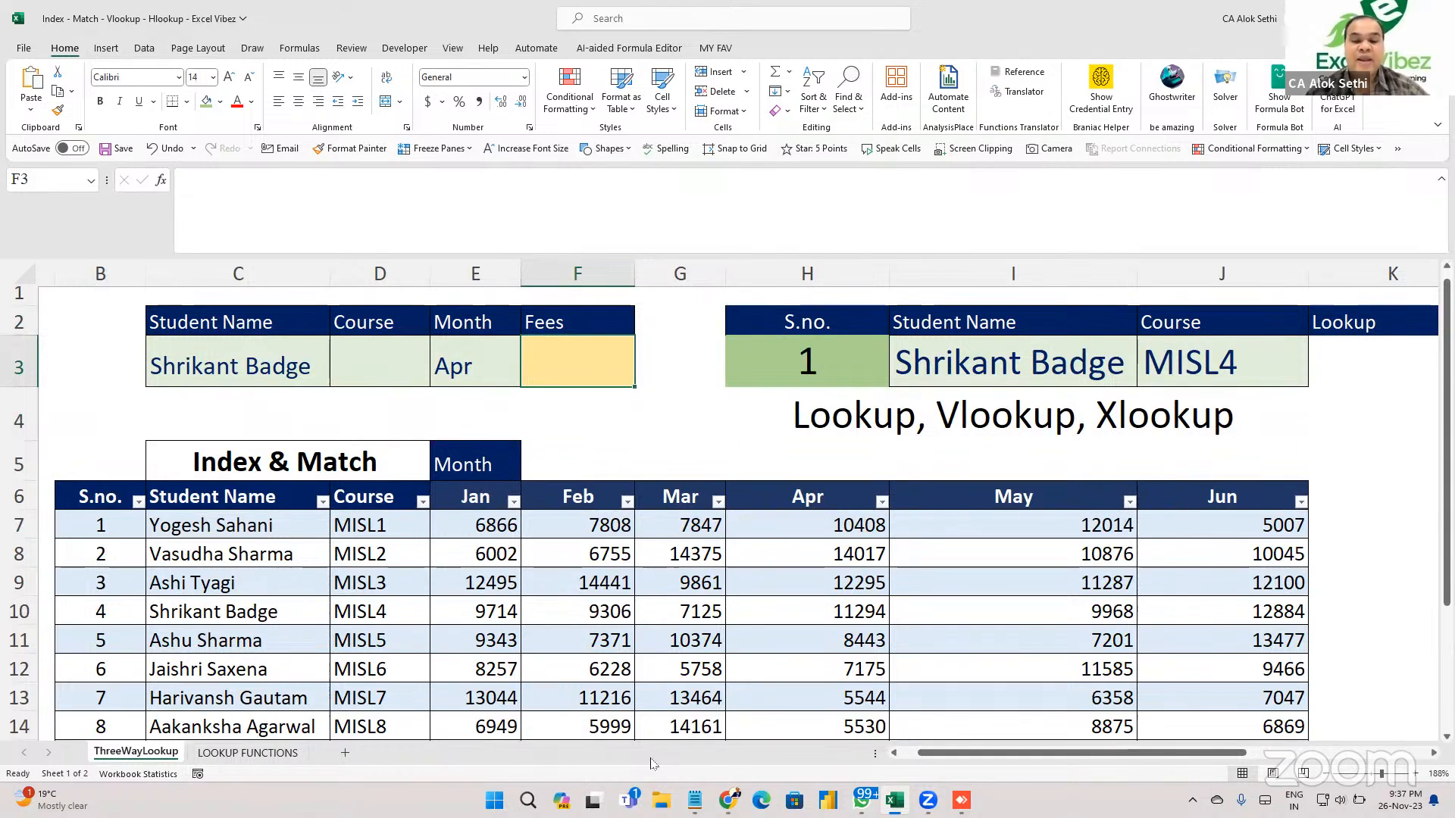
pyautogui.hotkey('ctrl', 'n')
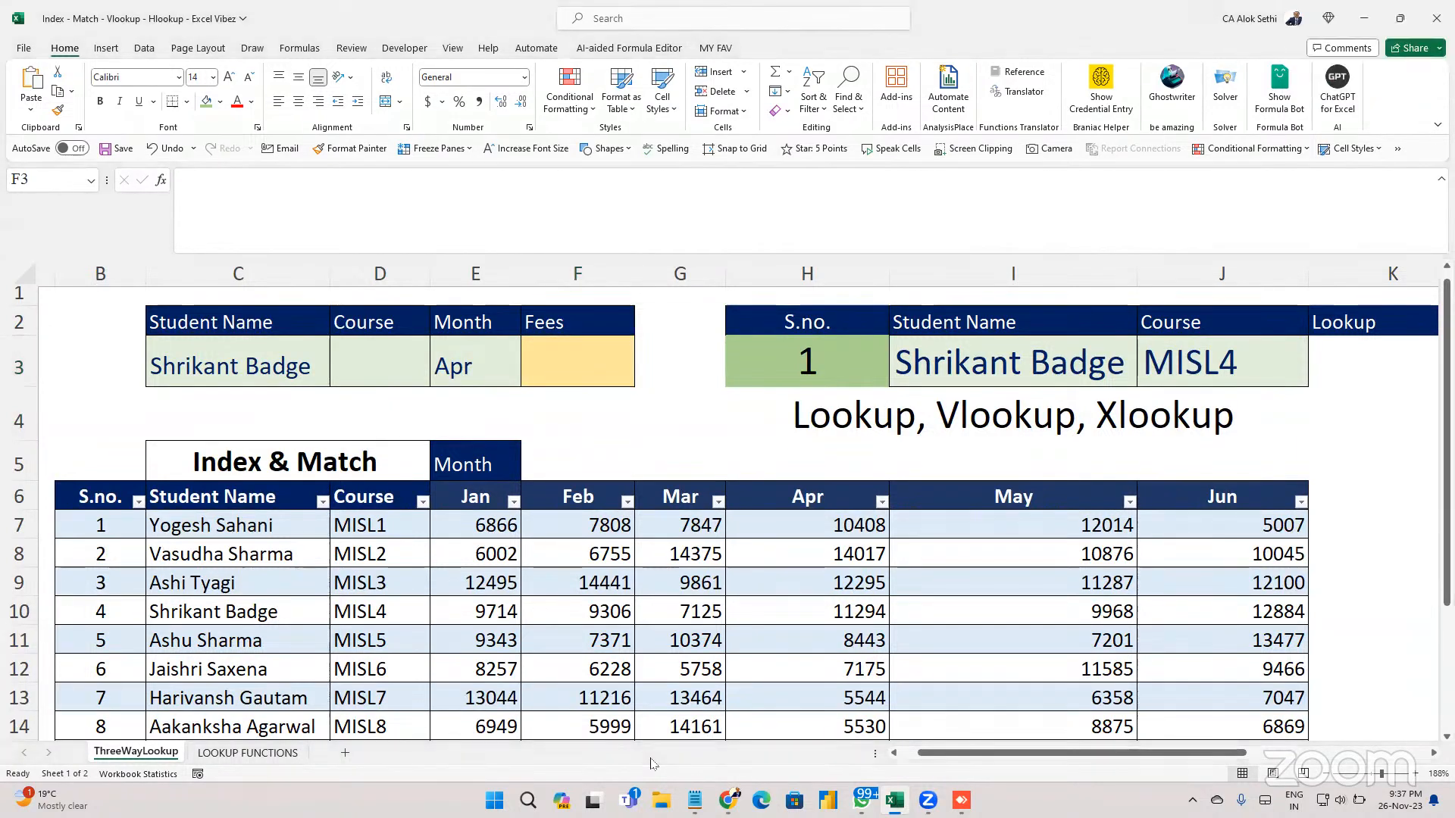
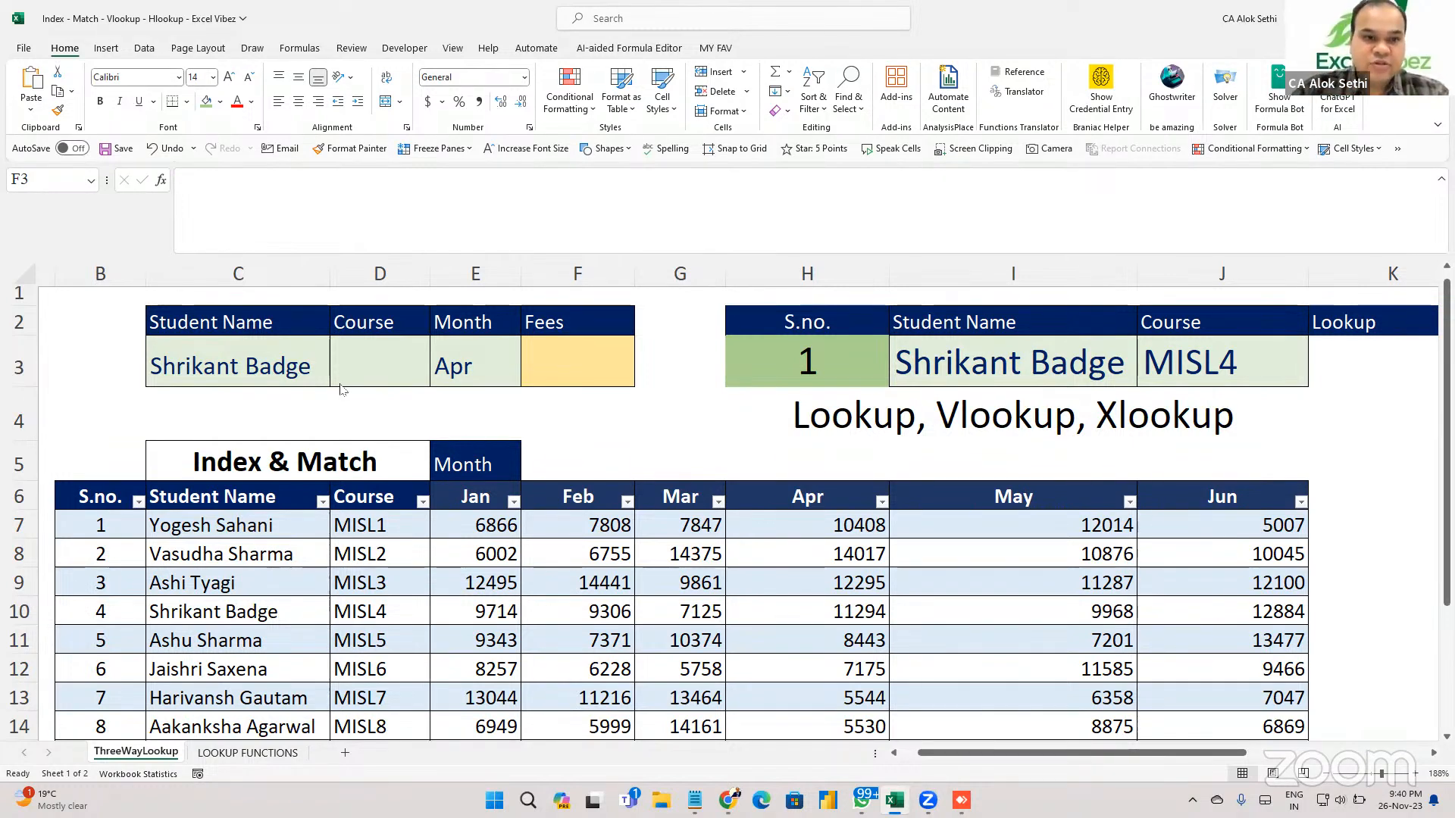
# Enter =VLOOKUP(C3, Student Name:Course columns, 2, 0) in D3 so it returns MISL4.
pyautogui.click(473, 347)
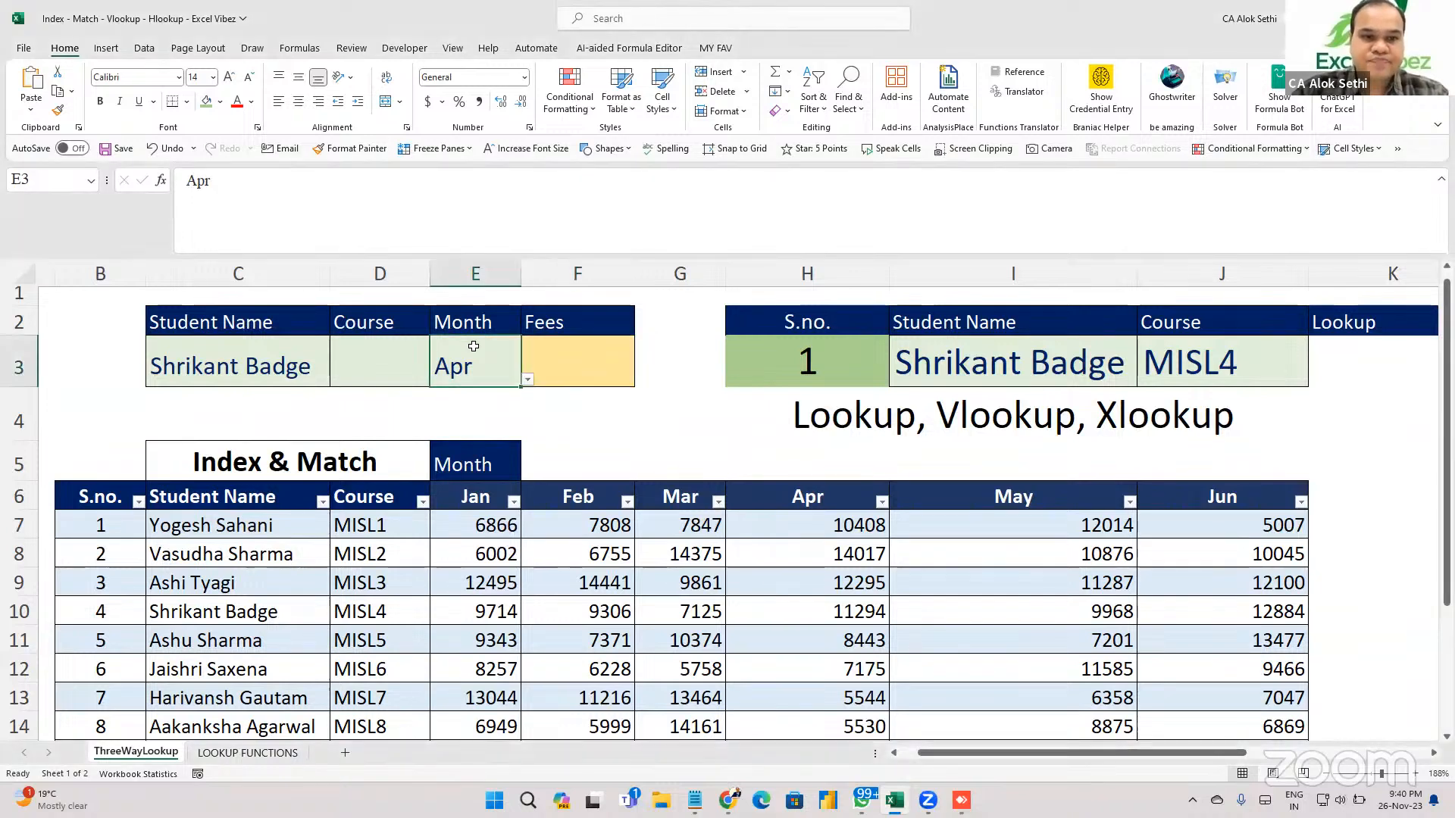
pyautogui.click(335, 359)
pyautogui.write('=')
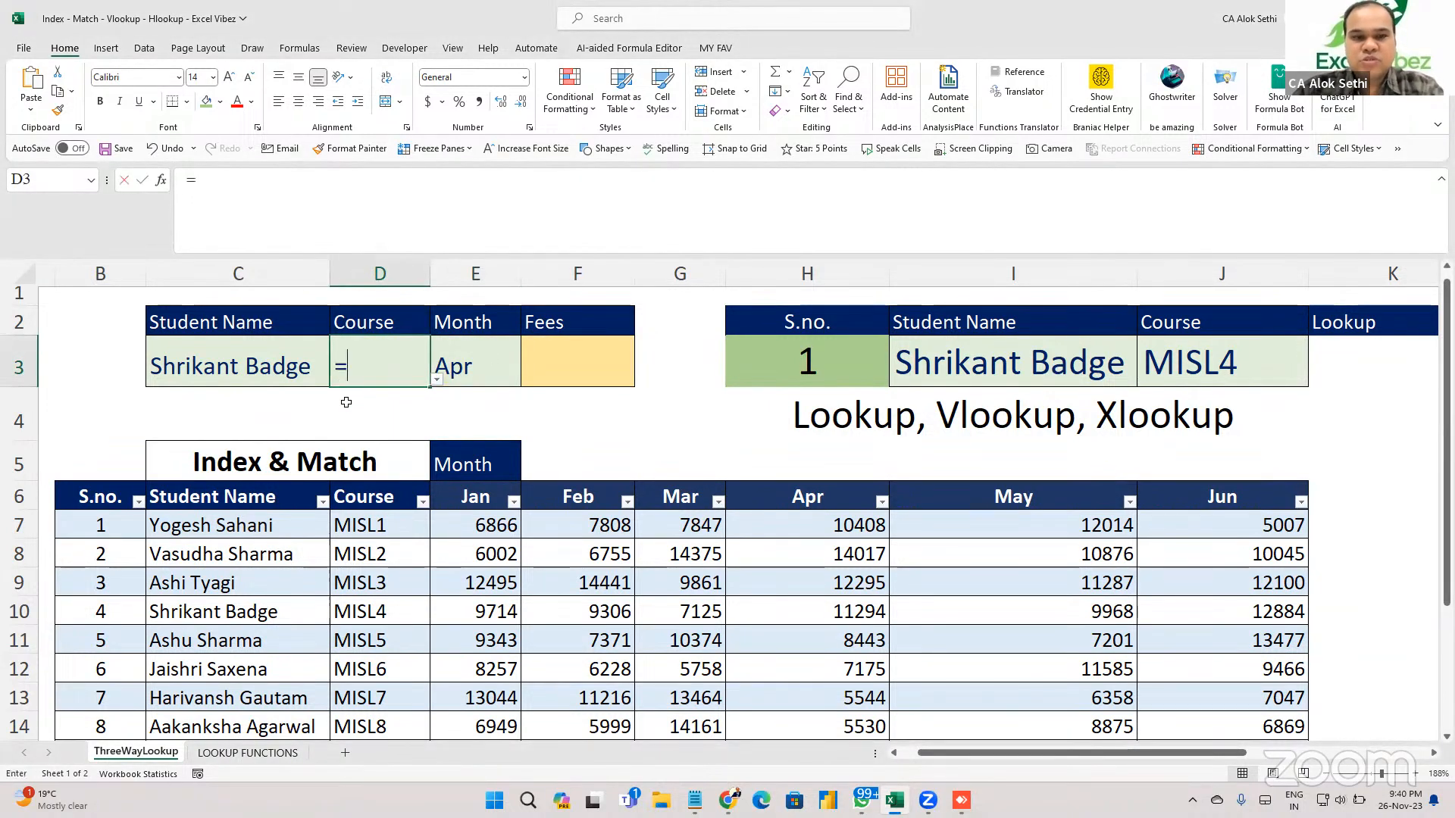
pyautogui.write('vlookup*')
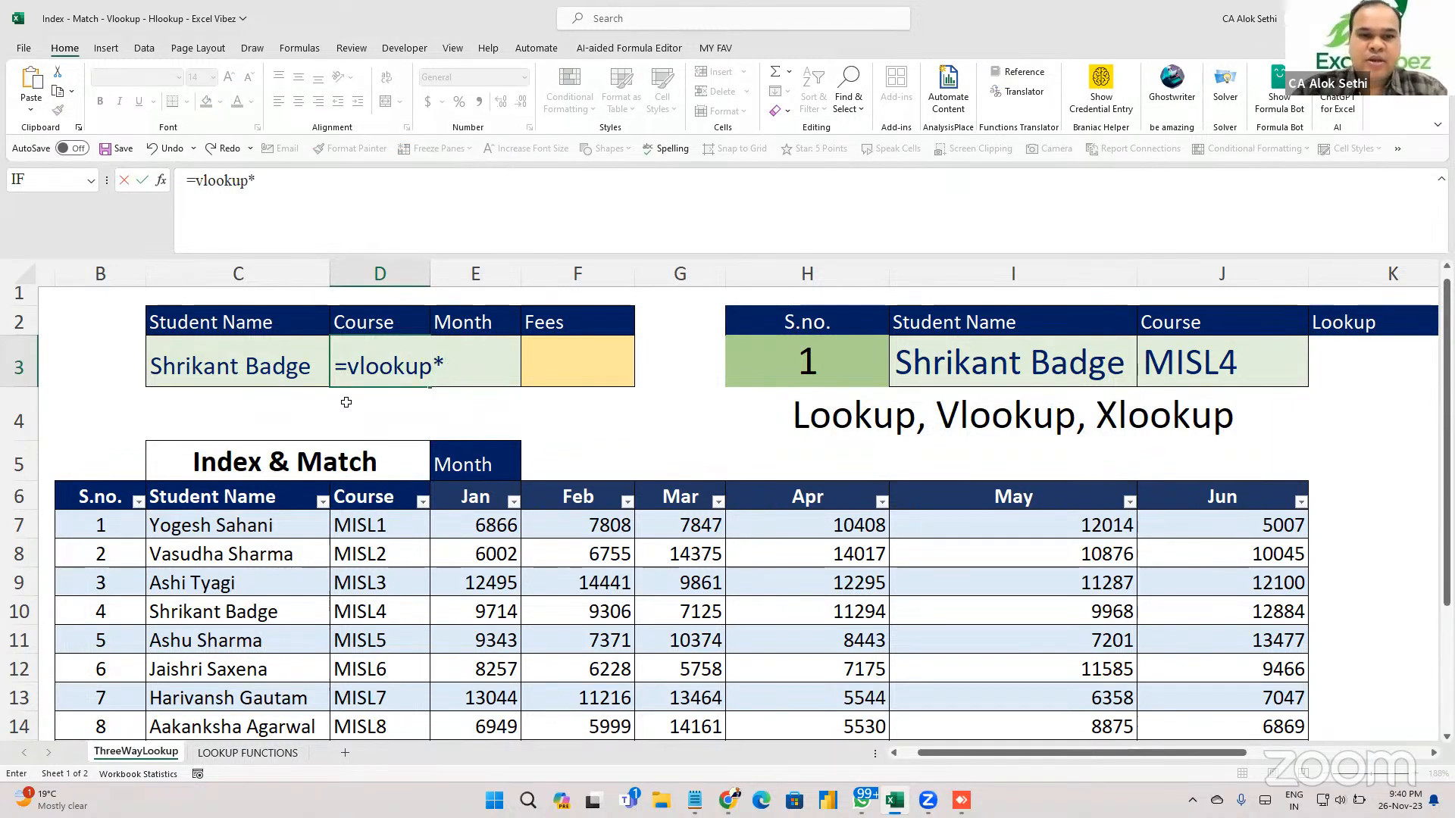
pyautogui.press('BackSpace')
pyautogui.write('(')
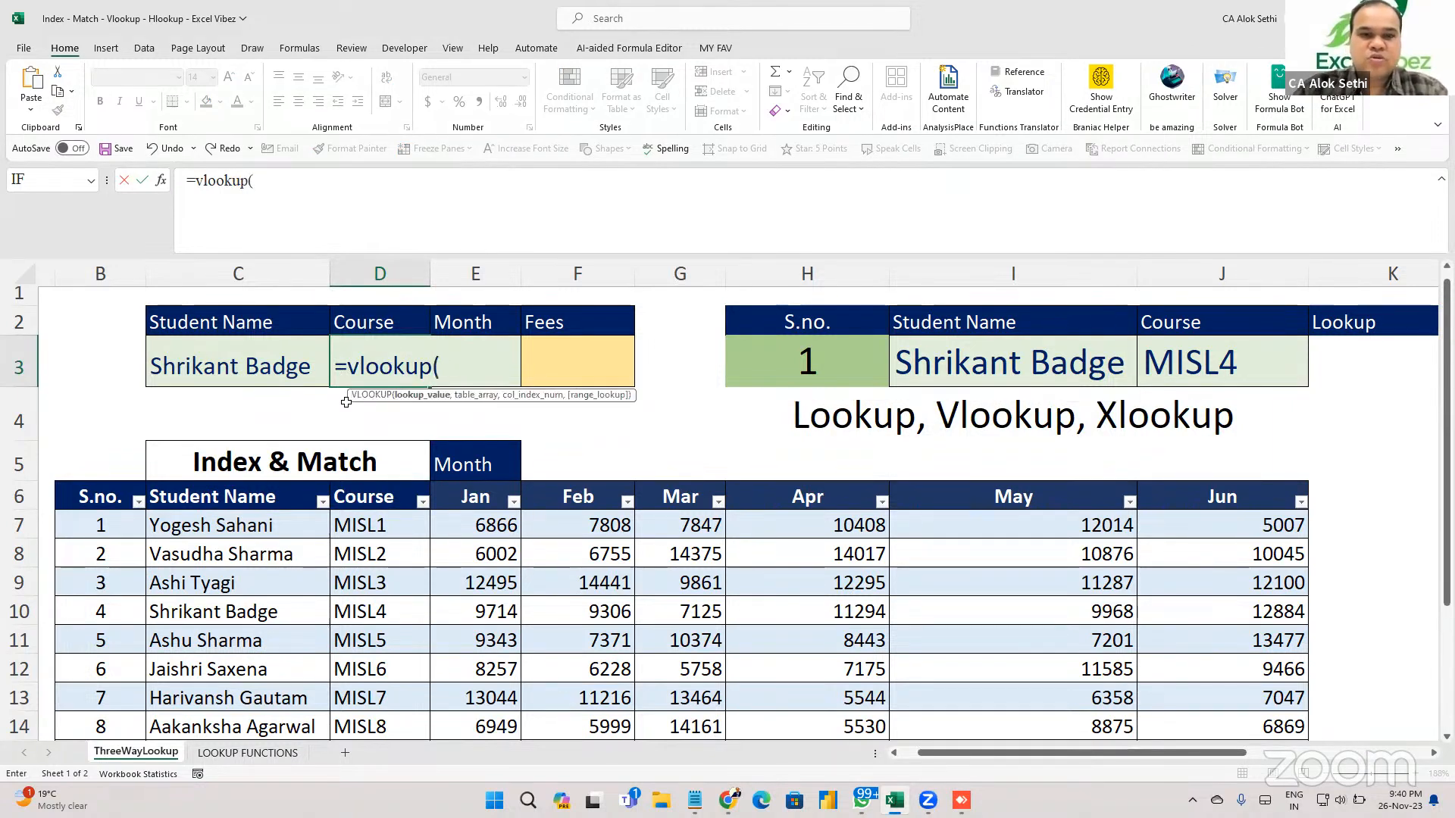
pyautogui.click(285, 362)
pyautogui.write(',')
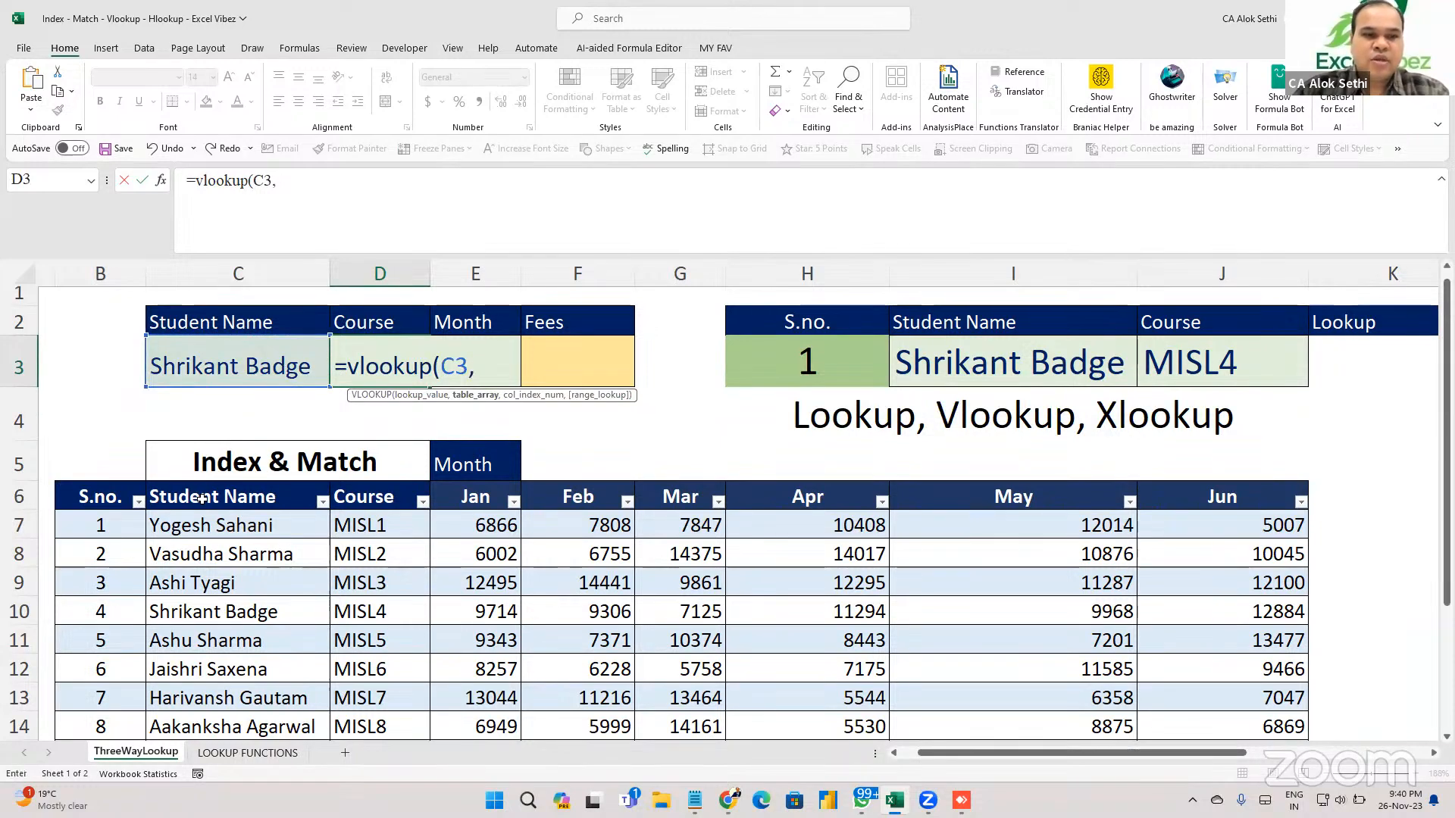
pyautogui.moveTo(201, 498); pyautogui.dragTo(299, 567)
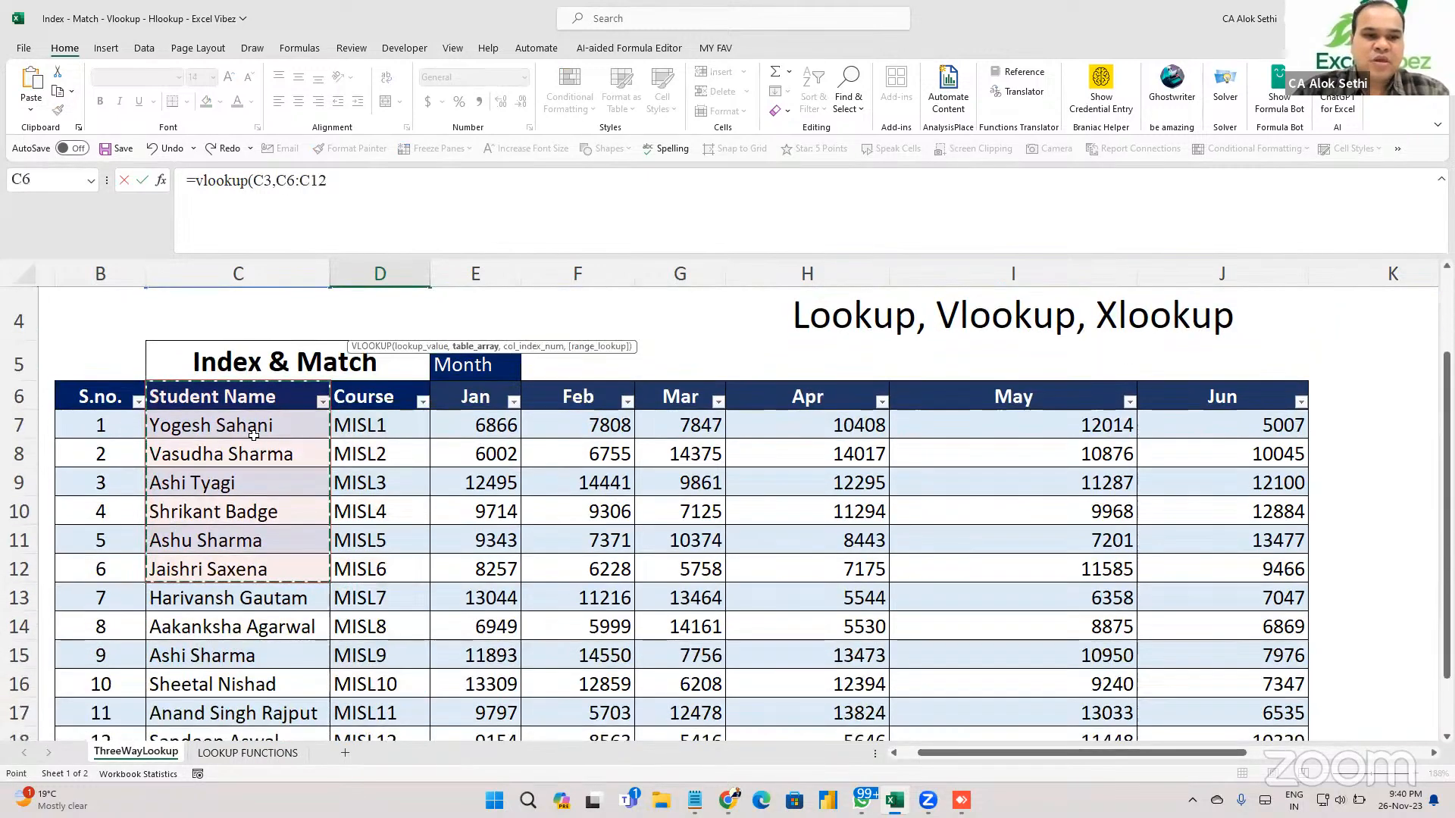
pyautogui.moveTo(254, 427); pyautogui.dragTo(365, 757)
pyautogui.write(',')
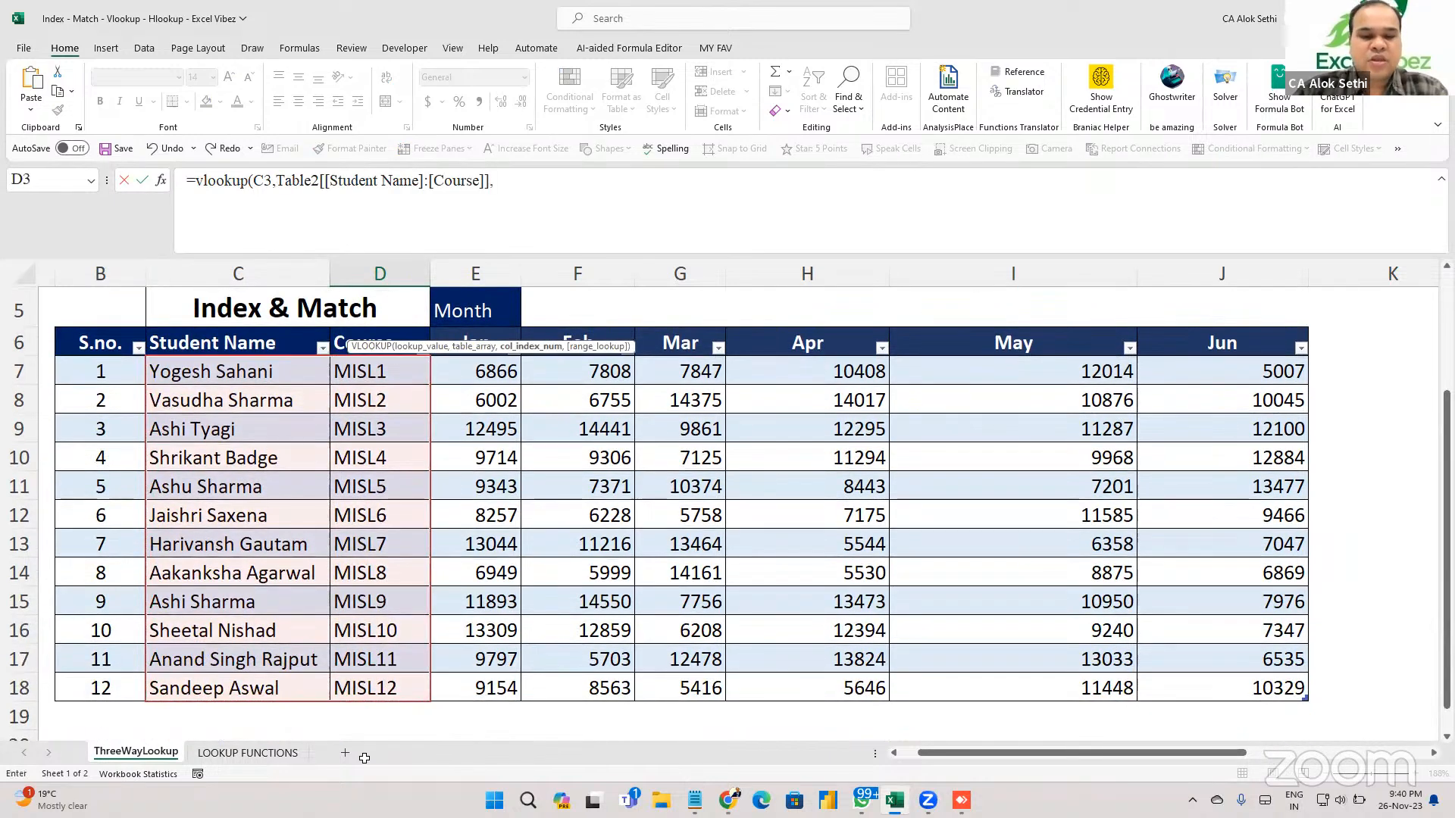
pyautogui.write('2,0)')
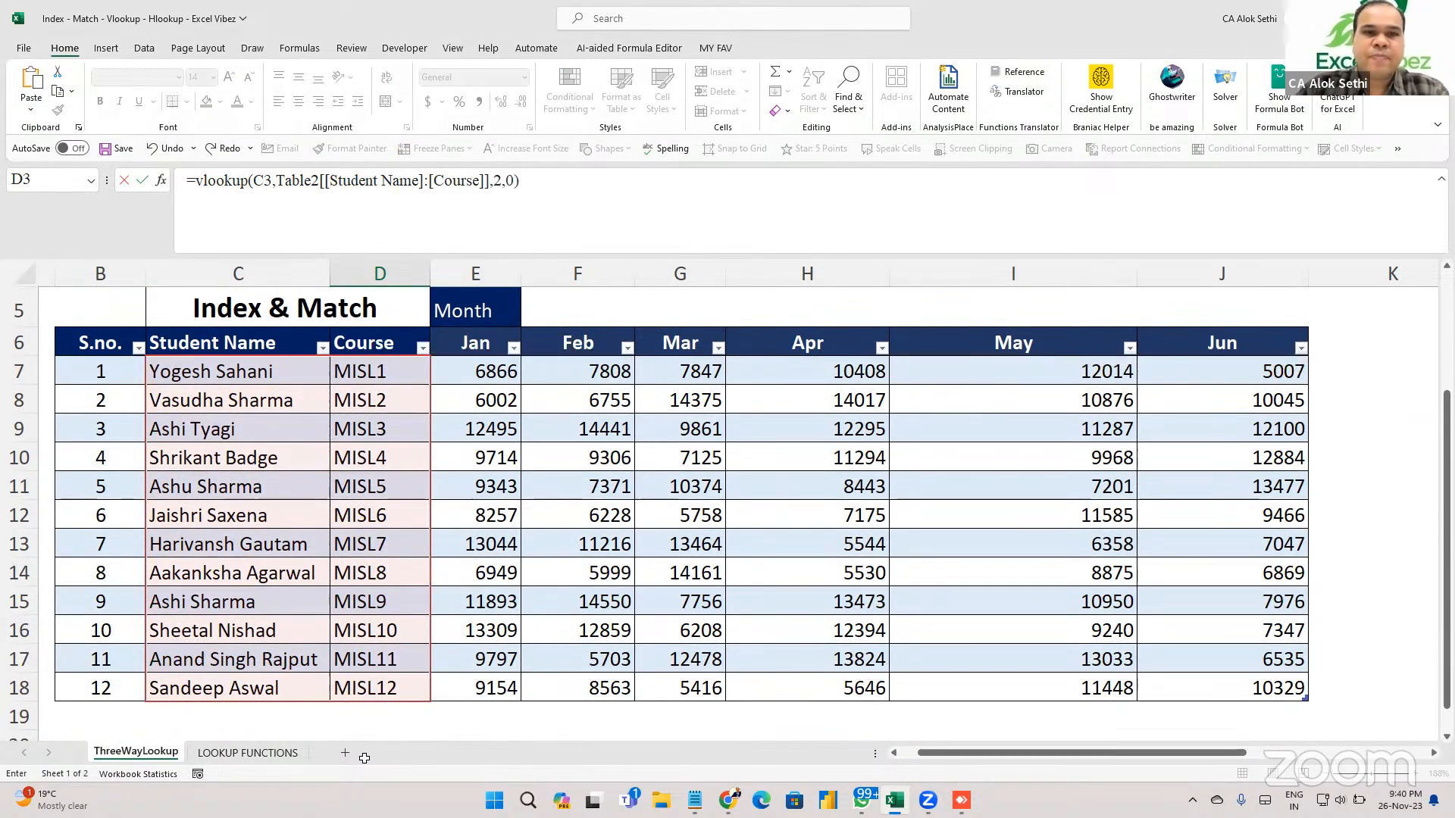
pyautogui.press('Return')
pyautogui.press('Up')
pyautogui.press('Up')
pyautogui.press('Up')
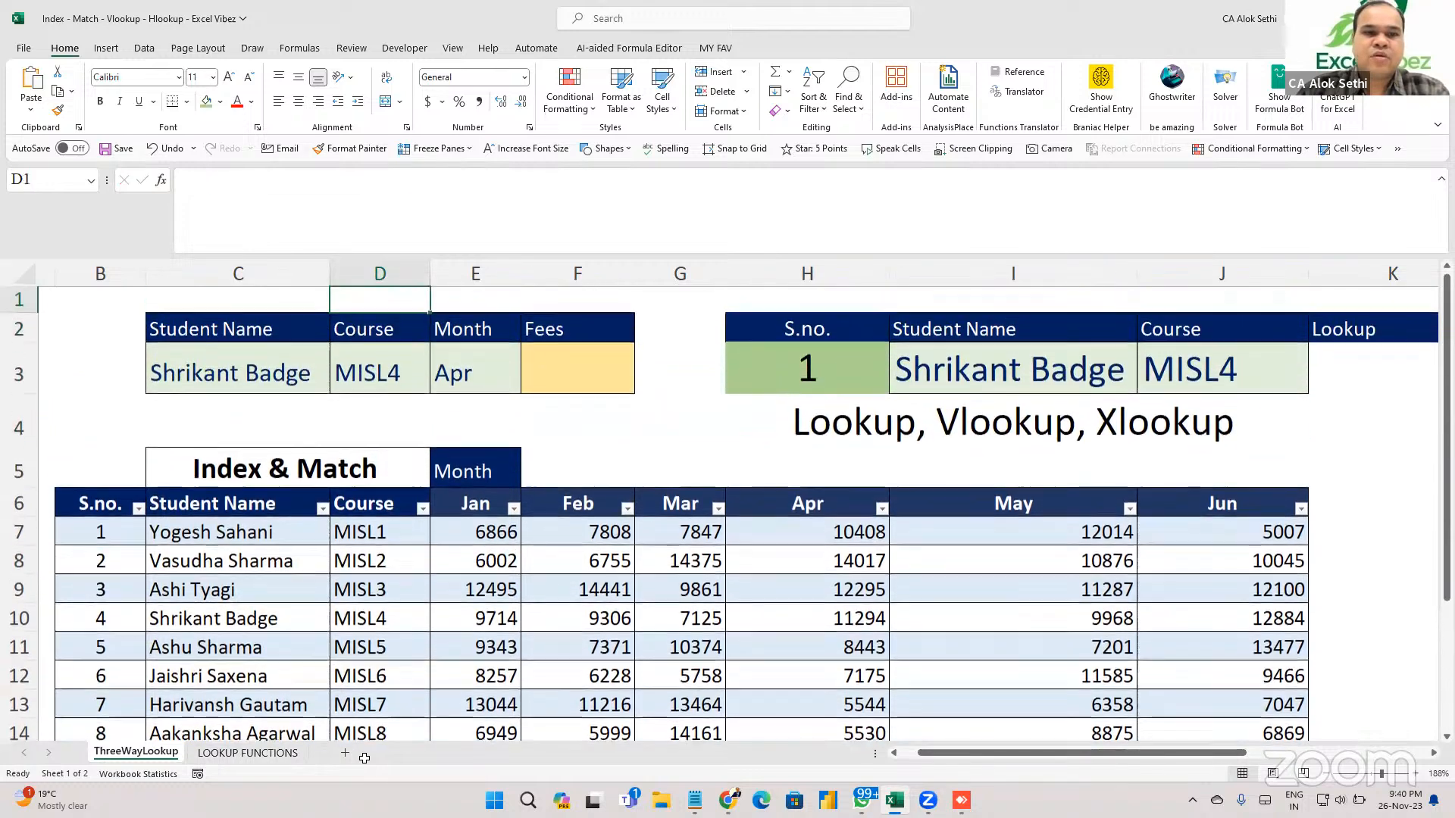
pyautogui.press('Down')
pyautogui.press('Left')
pyautogui.press('Down')
pyautogui.hotkey('alt', 'Down')
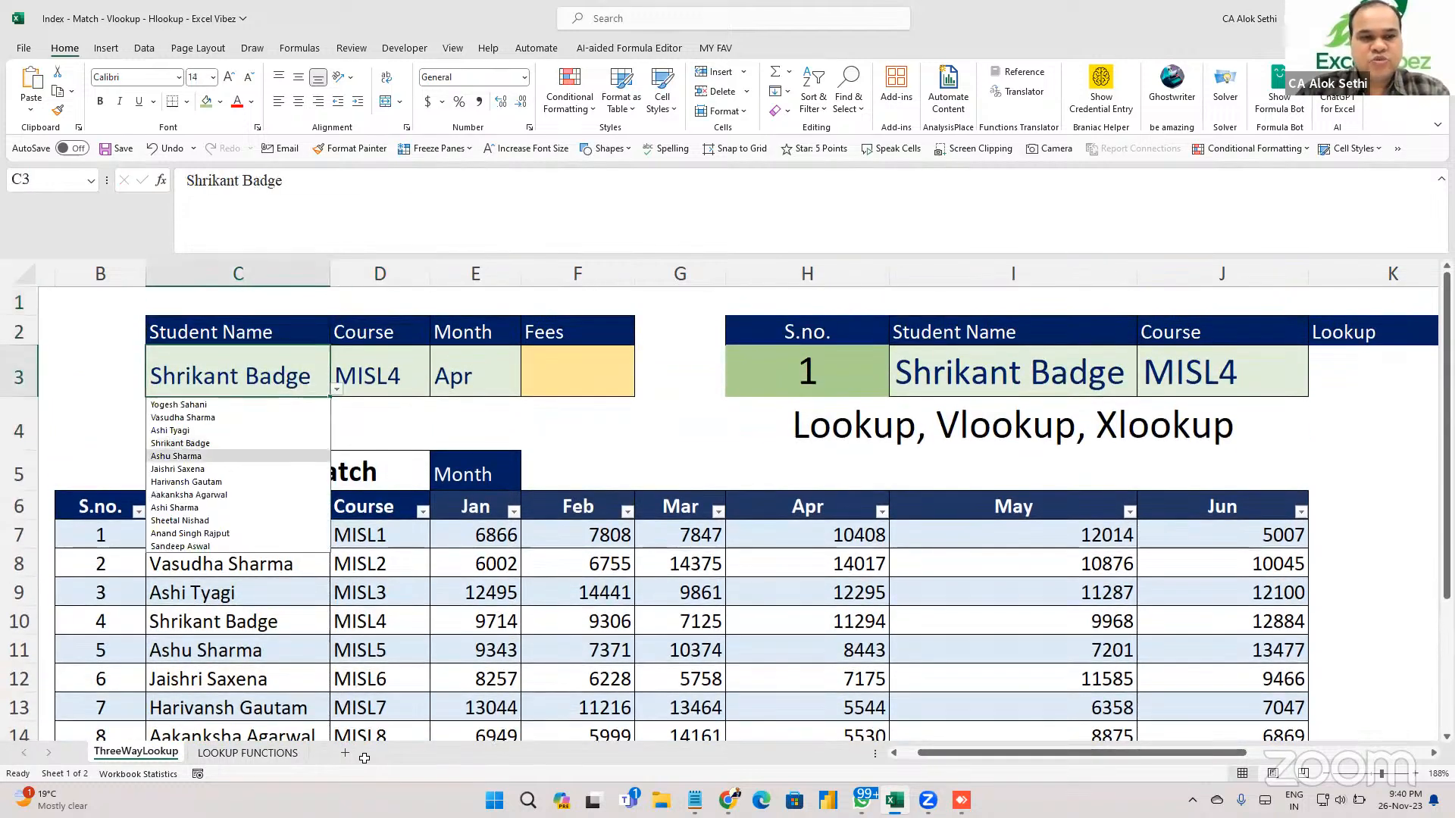
pyautogui.press('Down')
pyautogui.press('Down')
pyautogui.press('Return')
pyautogui.hotkey('alt', 'Down')
pyautogui.press('Down')
pyautogui.press('Down')
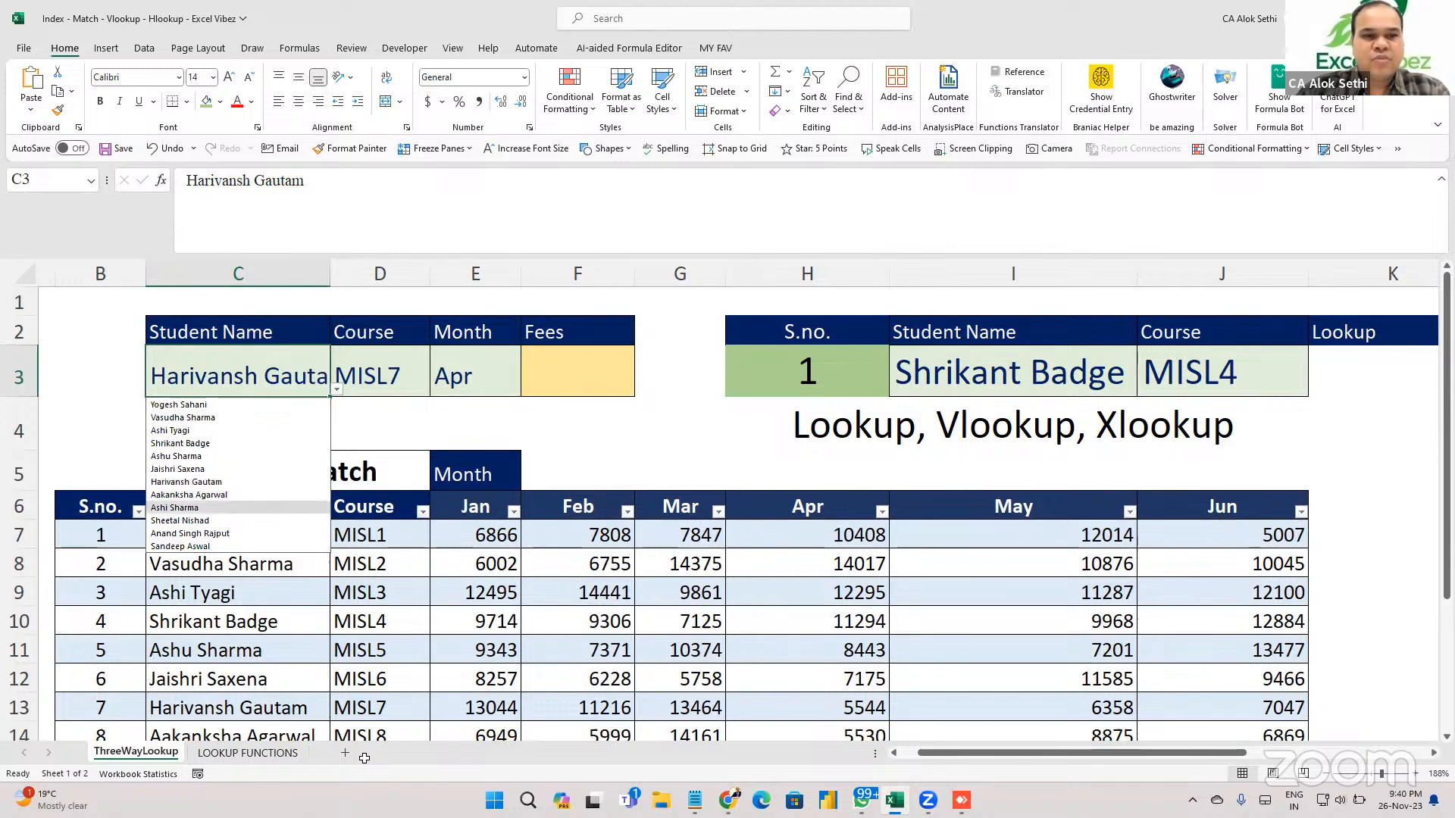
pyautogui.press('Return')
pyautogui.press('Right')
pyautogui.press('Right')
pyautogui.press('Right')
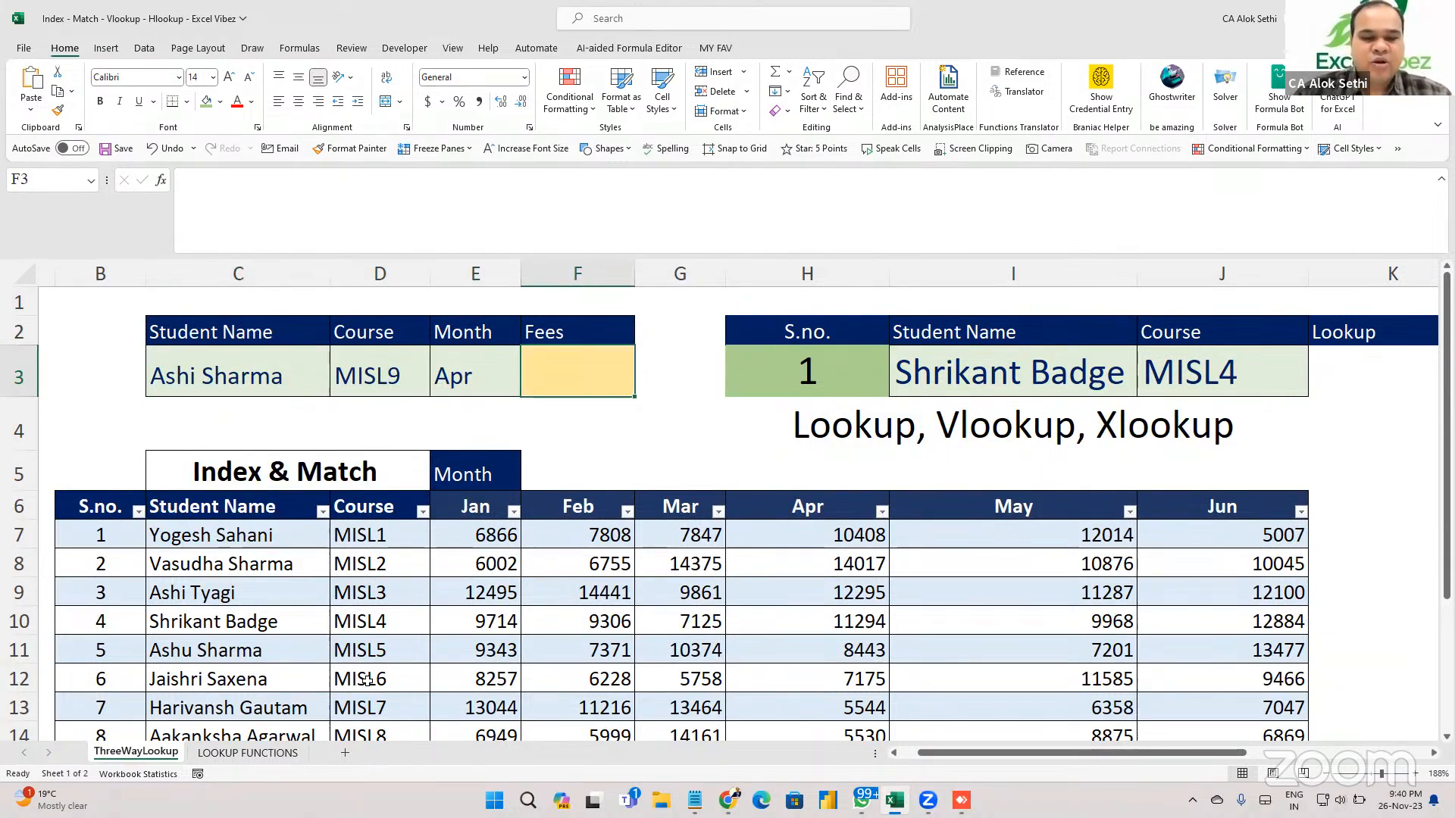
pyautogui.scroll(-1, 368, 681)
pyautogui.keyDown('ctrl'); pyautogui.scroll(-2, 367, 681); pyautogui.keyUp('ctrl')
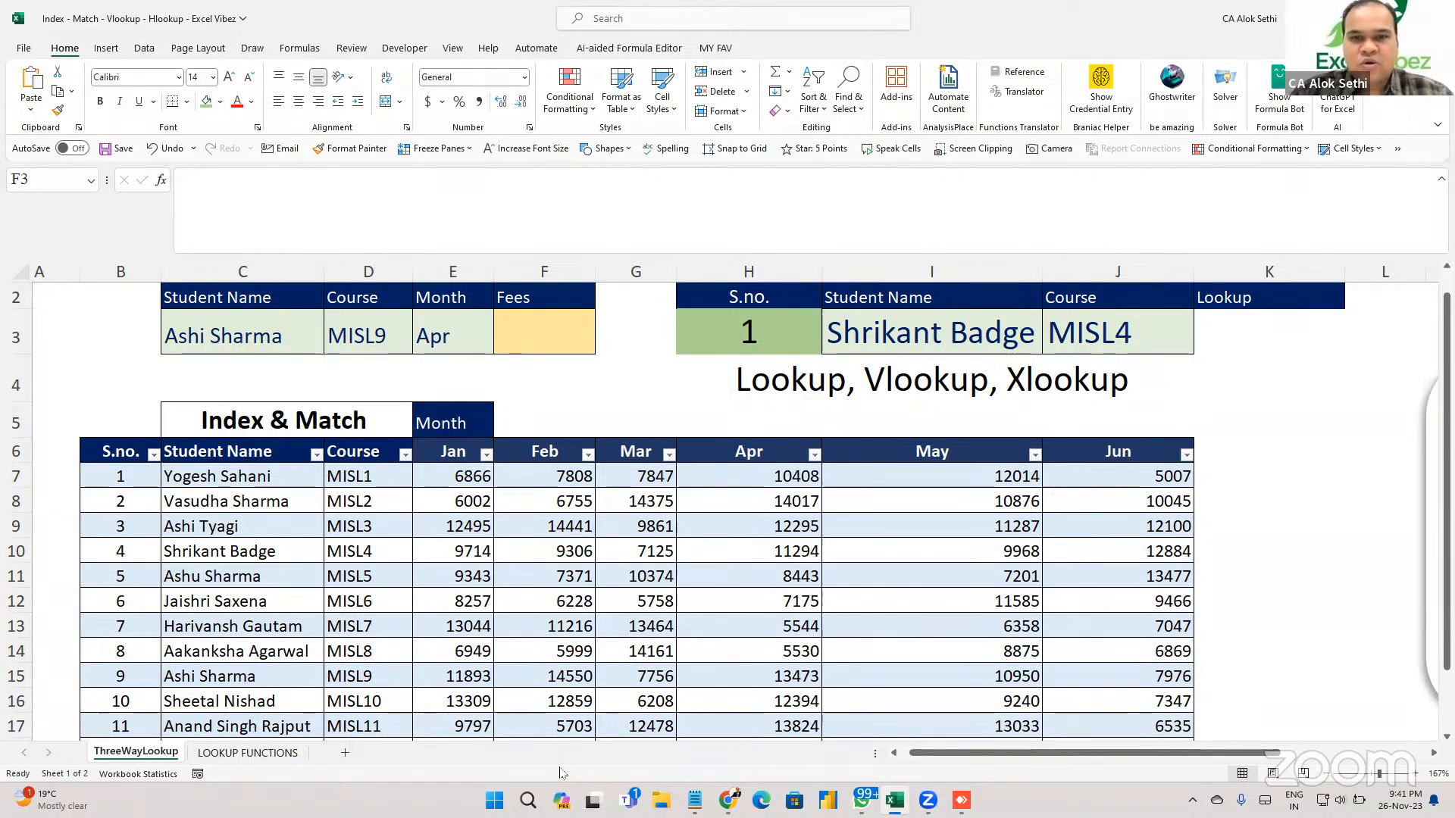
# Paste a +INDEX/MATCH fee formula into F3, begin renaming DB to table2, then abandon the edit.
pyautogui.click(543, 333)
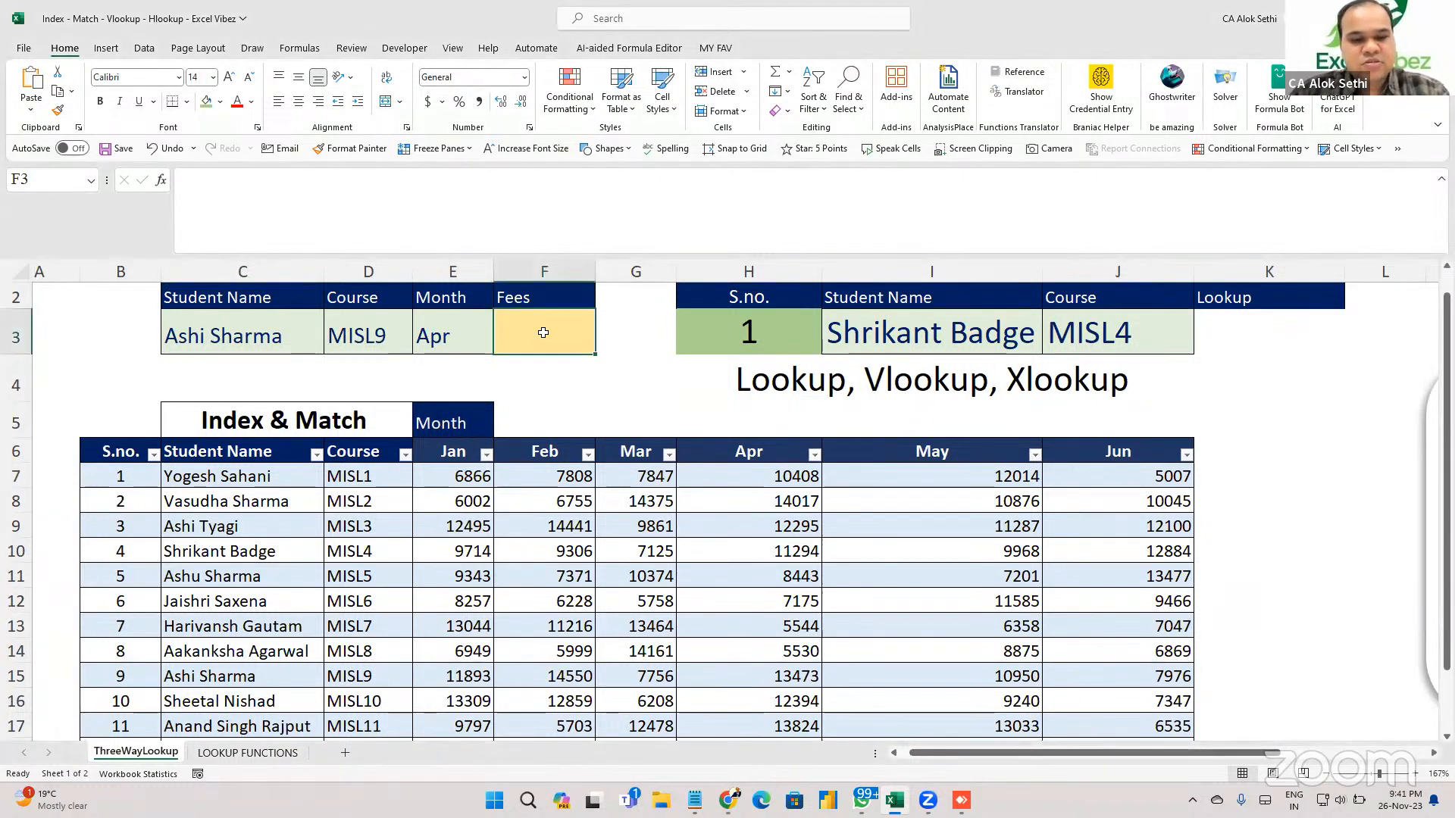
pyautogui.write('+')
pyautogui.write('INDEX(DB[[#All],[Student Name]:[Jun]],MATCH(C3,DB[[#All],[Student Name]]),MATCH(E3,DB[[#Headers],[Student Name]:[Jun]]))+INDEX(DB[[#All],[Student Name]:[Jun]],MATCH(C3,DB[[#All],[Student Name]]),MATCH(E3,DB[[#Headers],[Student Name]:[Jun]]))')
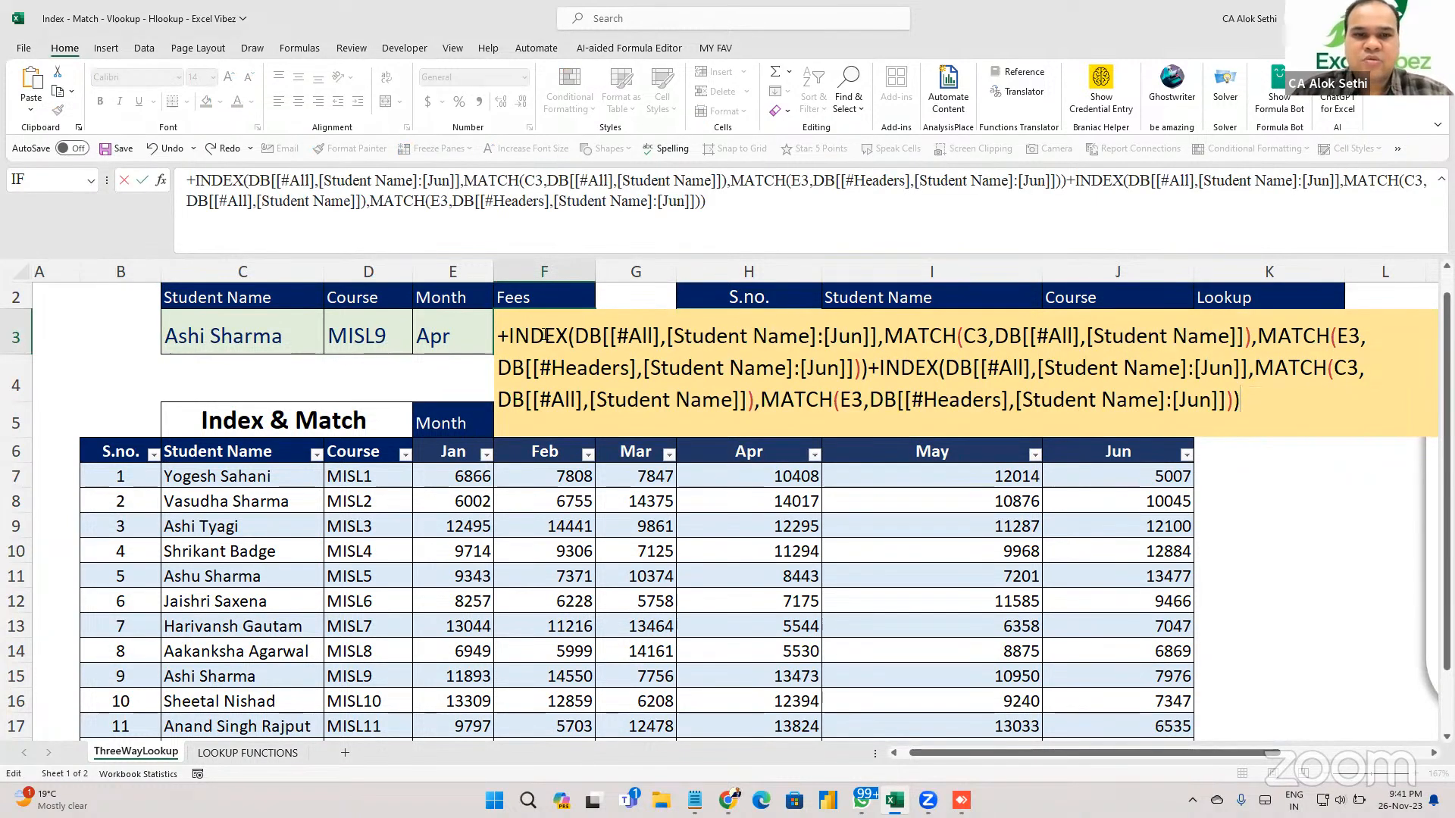
pyautogui.click(513, 332)
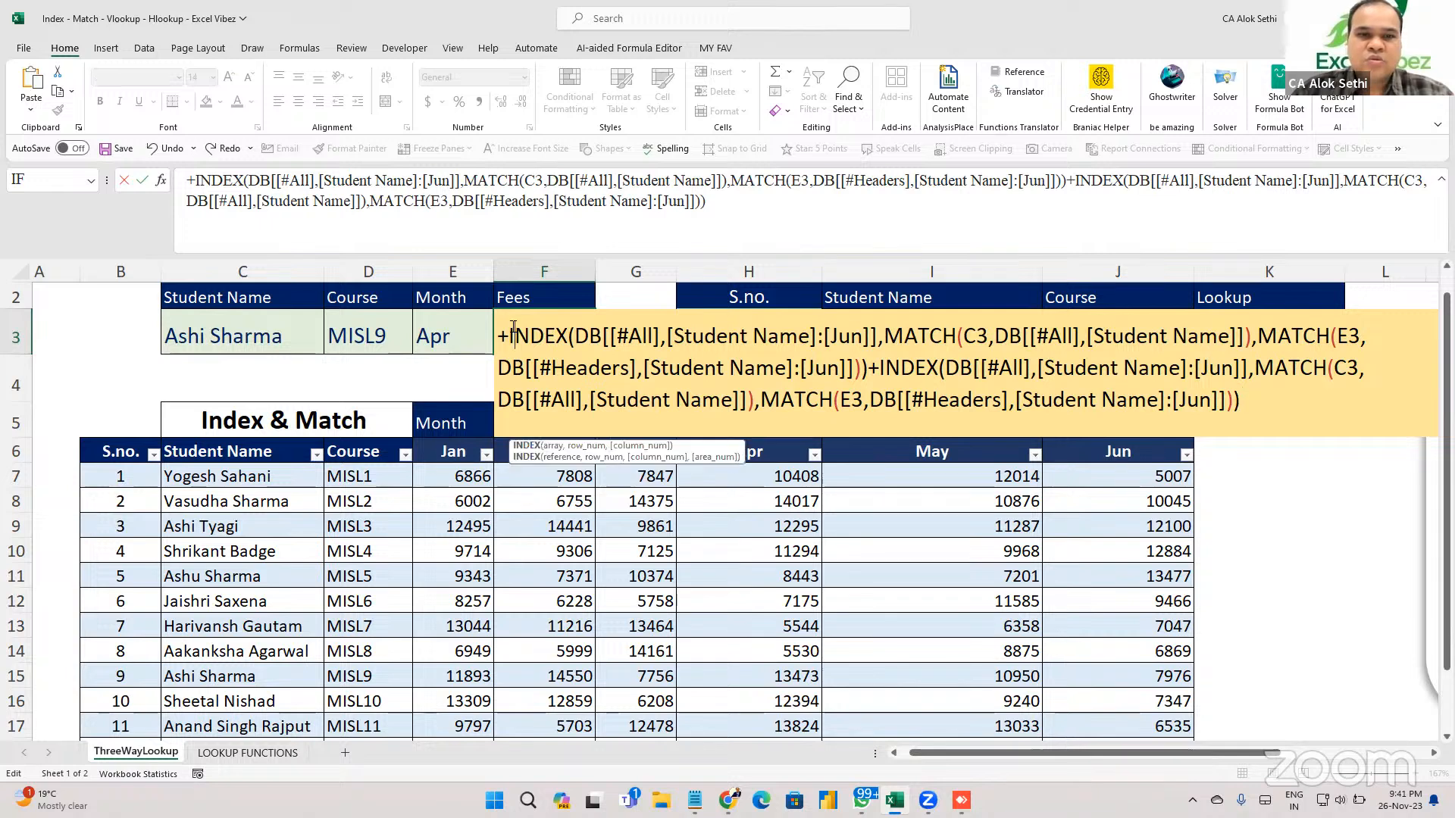
pyautogui.press('Right')
pyautogui.press('Right')
pyautogui.press('Right')
pyautogui.press('Right')
pyautogui.press('Right')
pyautogui.press('Right')
pyautogui.press('Right')
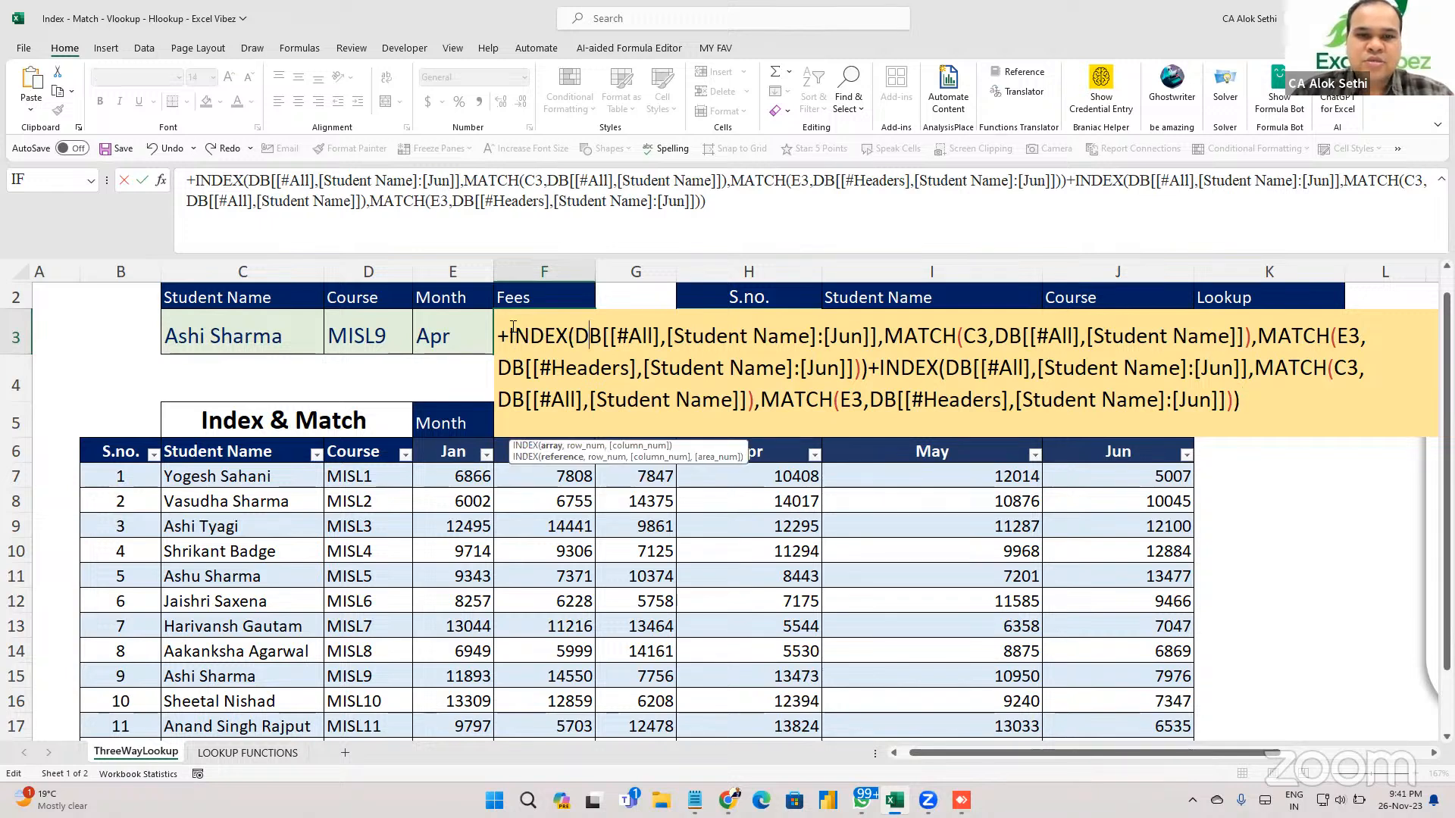
pyautogui.press('BackSpace')
pyautogui.press('Delete')
pyautogui.write('tabl3')
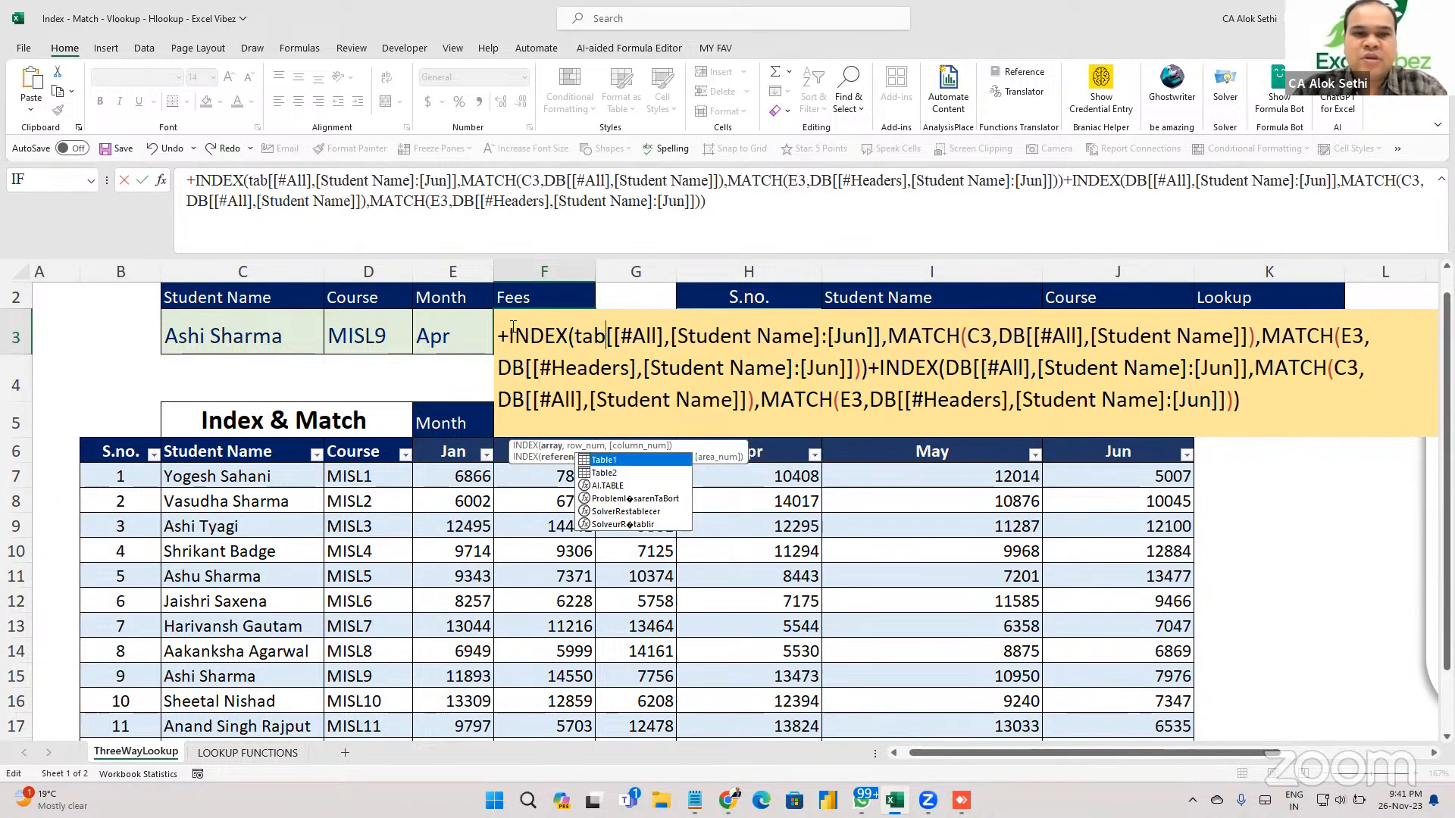
pyautogui.press('BackSpace')
pyautogui.write('e2')
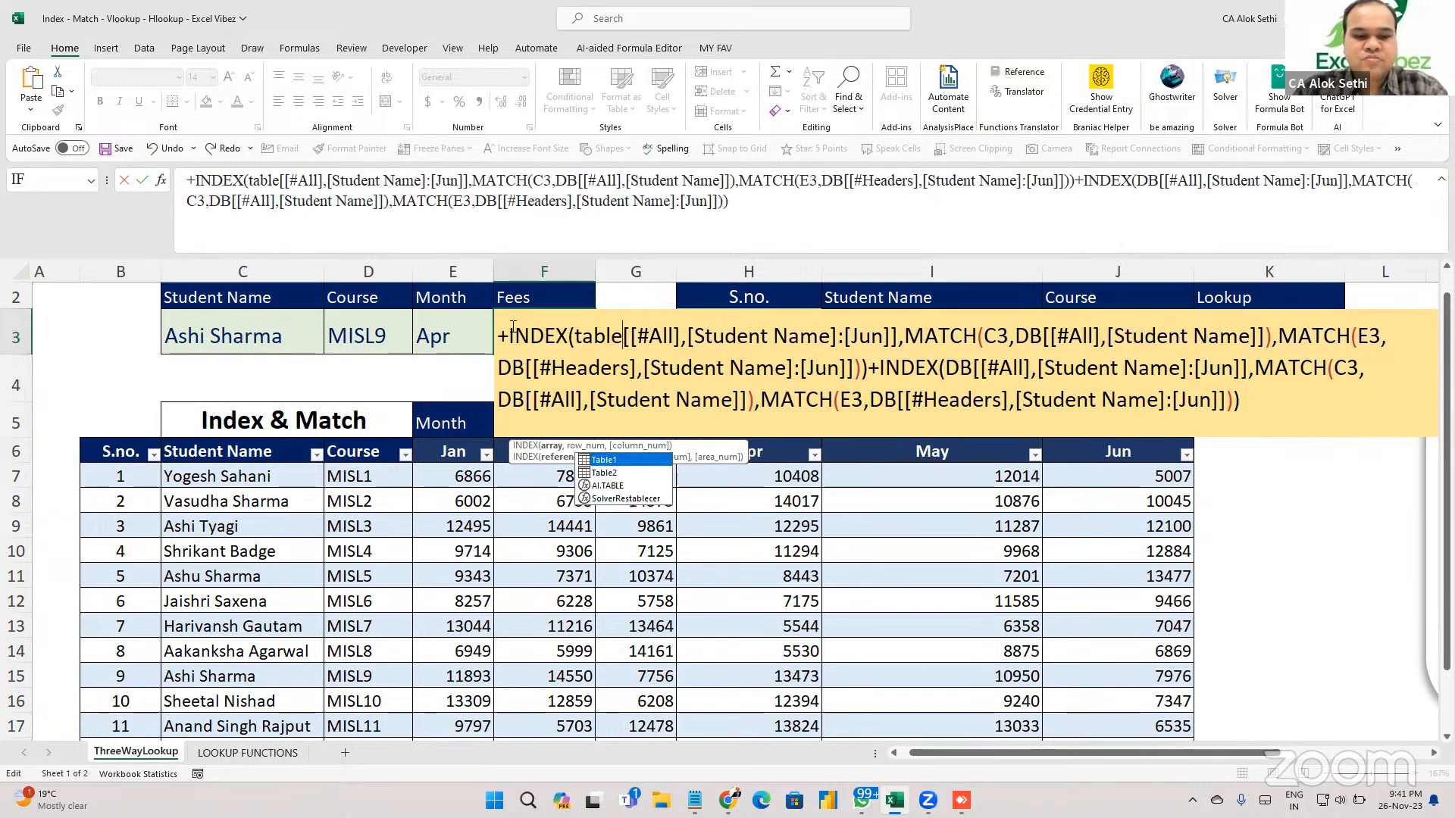
pyautogui.press('Right')
pyautogui.press('Right')
pyautogui.press('Right')
pyautogui.press('Right')
pyautogui.press('Right')
pyautogui.press('Right')
pyautogui.press('Right')
pyautogui.press('Right')
pyautogui.press('Right')
pyautogui.press('Right')
pyautogui.press('Right')
pyautogui.press('Right')
pyautogui.press('Right')
pyautogui.press('Right')
pyautogui.press('Right')
pyautogui.press('Right')
pyautogui.press('Right')
pyautogui.press('Right')
pyautogui.press('Right')
pyautogui.press('Right')
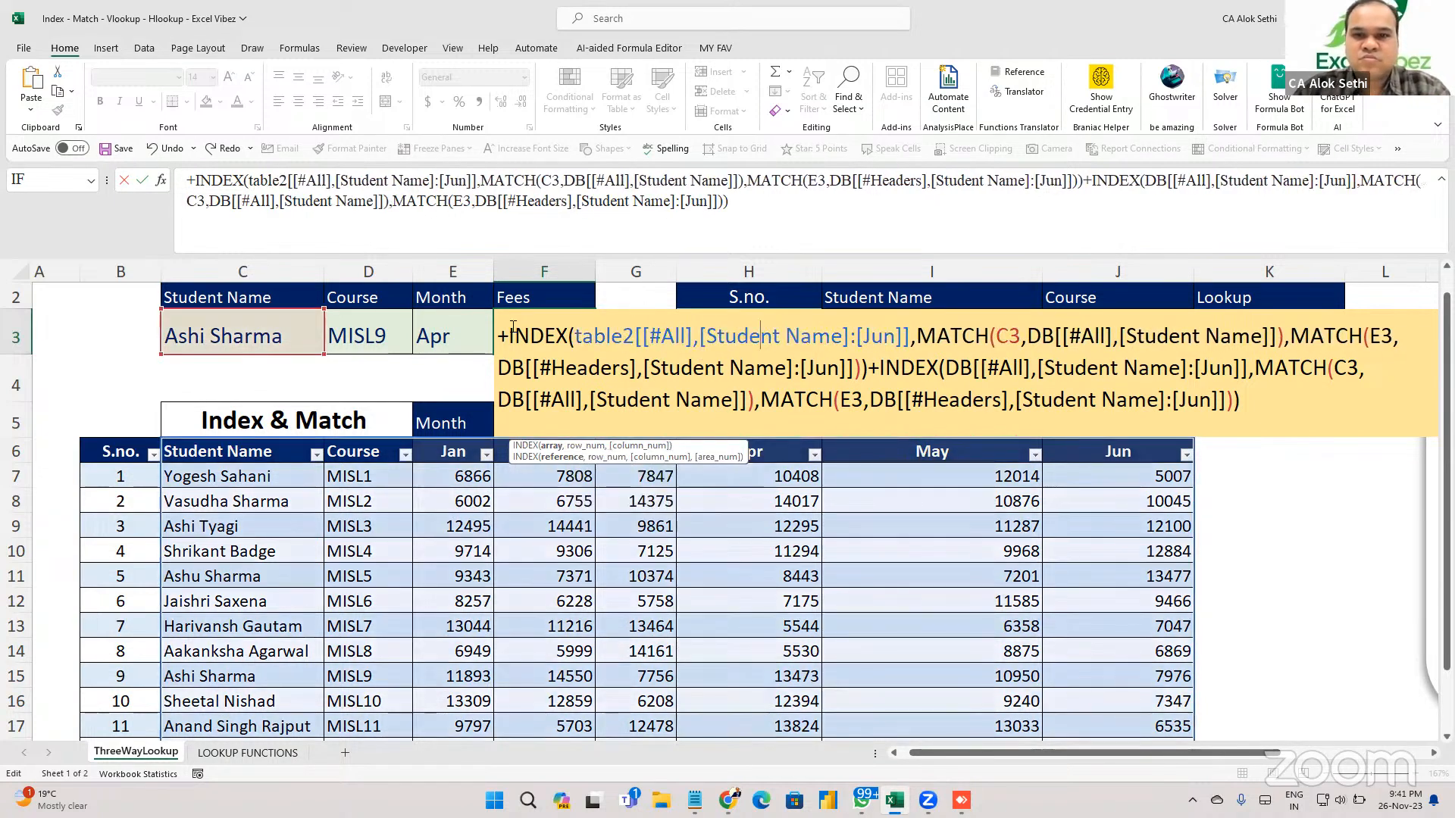
pyautogui.press('Right')
pyautogui.press('Right')
pyautogui.press('Right')
pyautogui.press('Right')
pyautogui.press('Right')
pyautogui.press('Right')
pyautogui.press('Right')
pyautogui.press('Right')
pyautogui.press('Right')
pyautogui.press('Right')
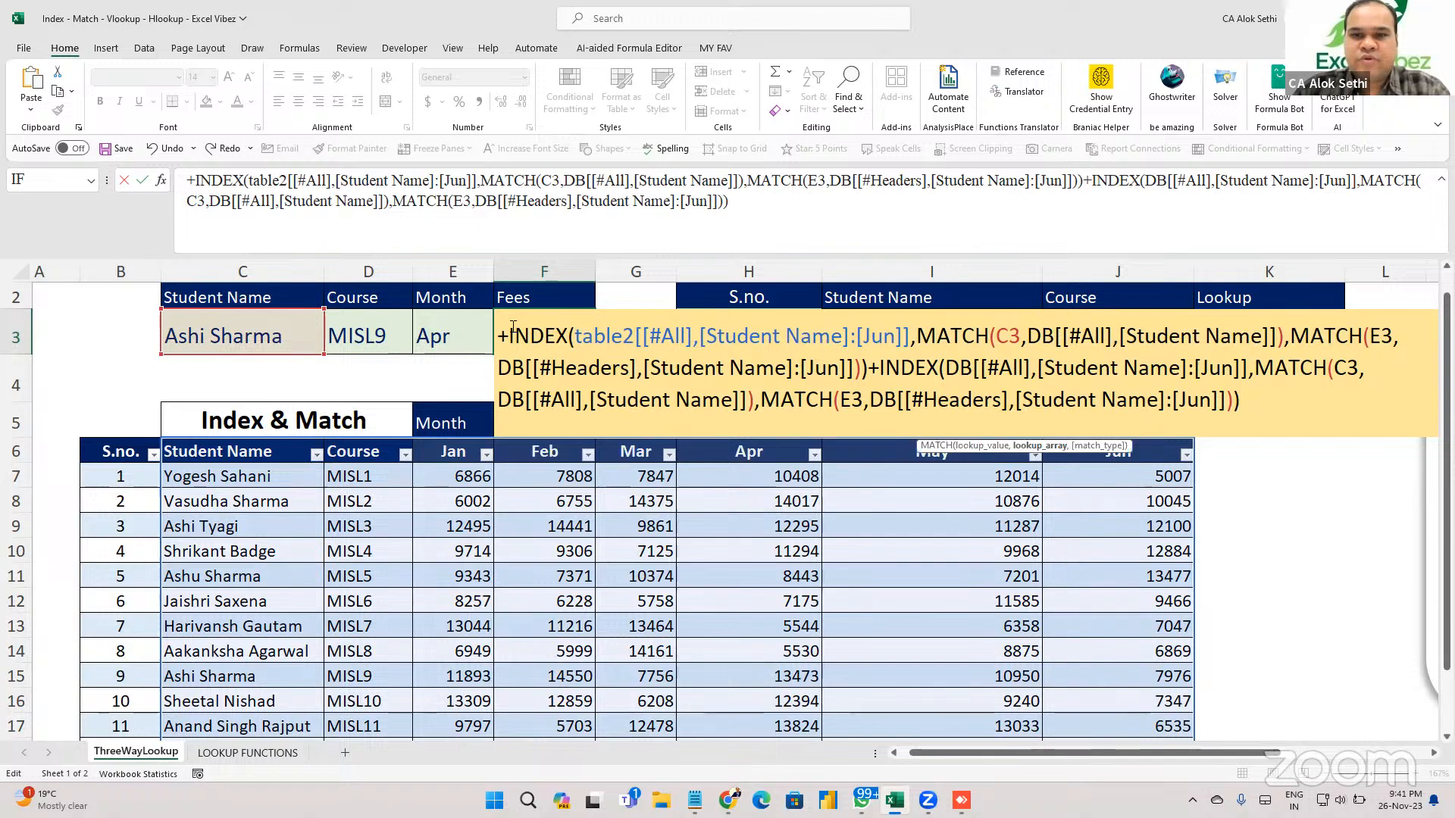
pyautogui.press('Escape')
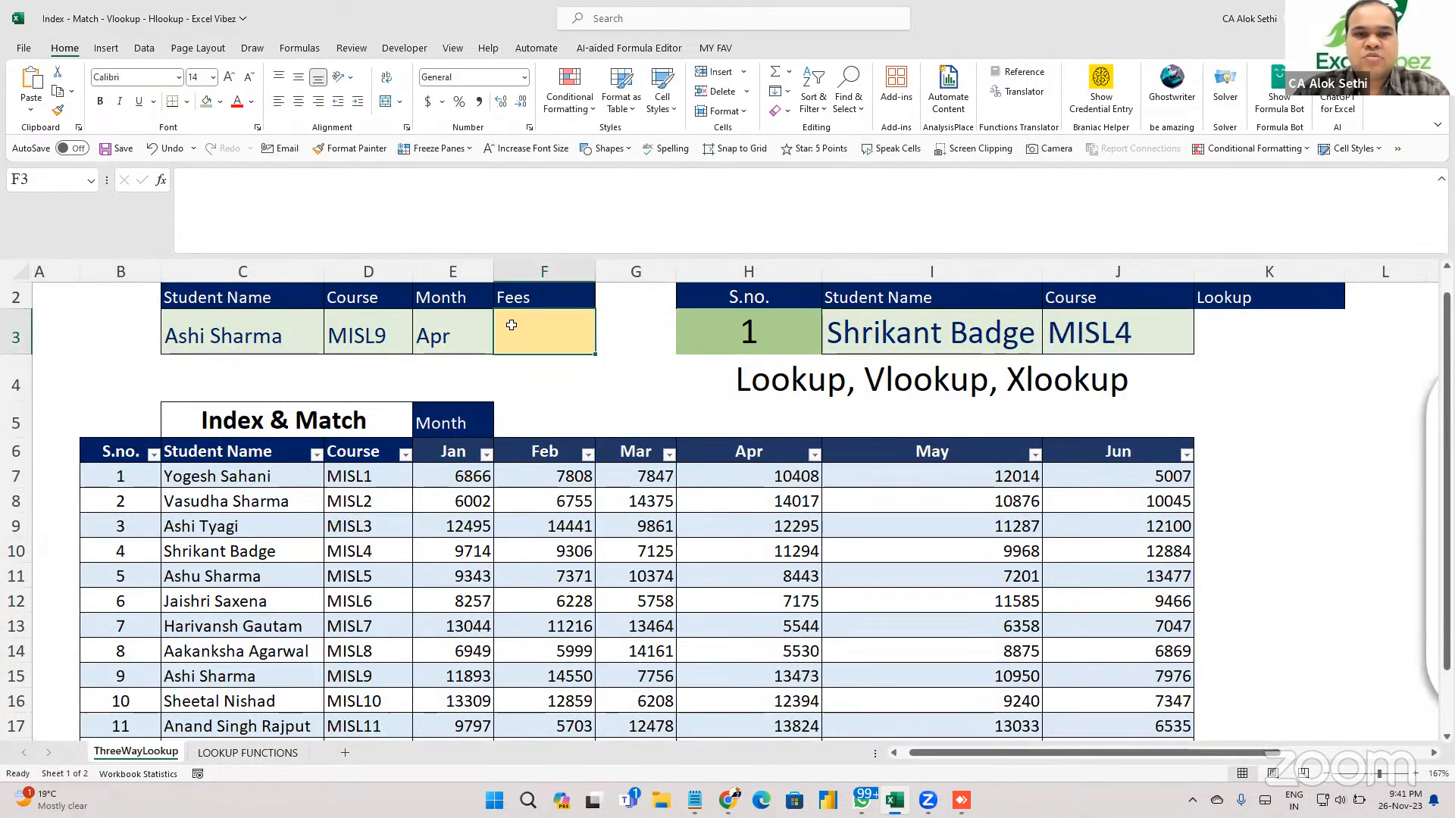
# Paste the fee formula into F3 again and try committing it with a leading equals sign.
pyautogui.write('+INDEX(DB[[#All],[Student Name]:[Jun]],MATCH(C3,DB[[#All],[Student Name]]),MATCH(E3,DB[[#Headers],[Student Name]:[Jun]]))+INDEX(DB[[#All],[Student Name]:[Jun]],MATCH(C3,DB[[#All],[Student Name]]),MATCH(E3,DB[[#Headers],[Student Name]:[Jun]]))')
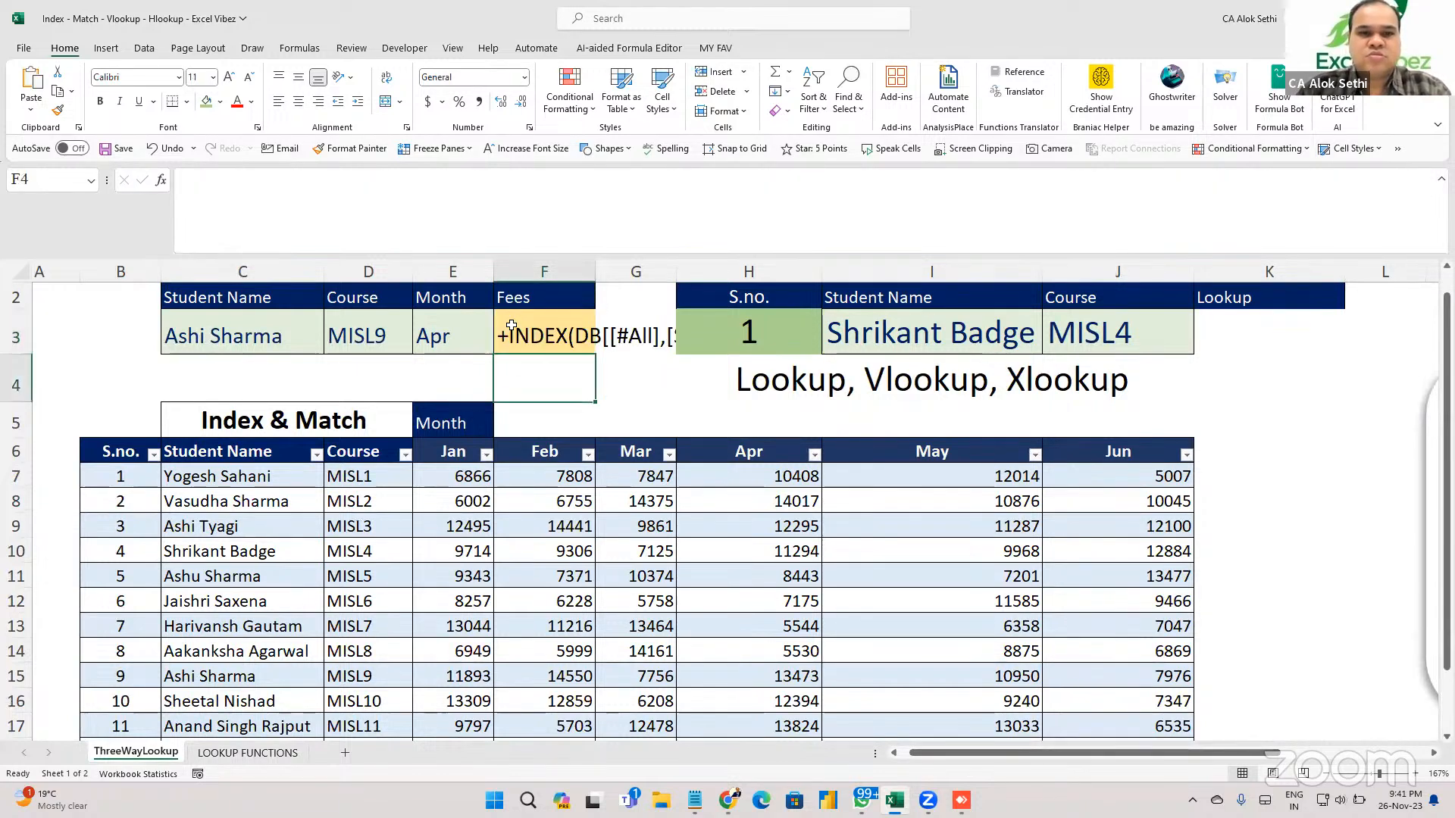
pyautogui.doubleClick(511, 326)
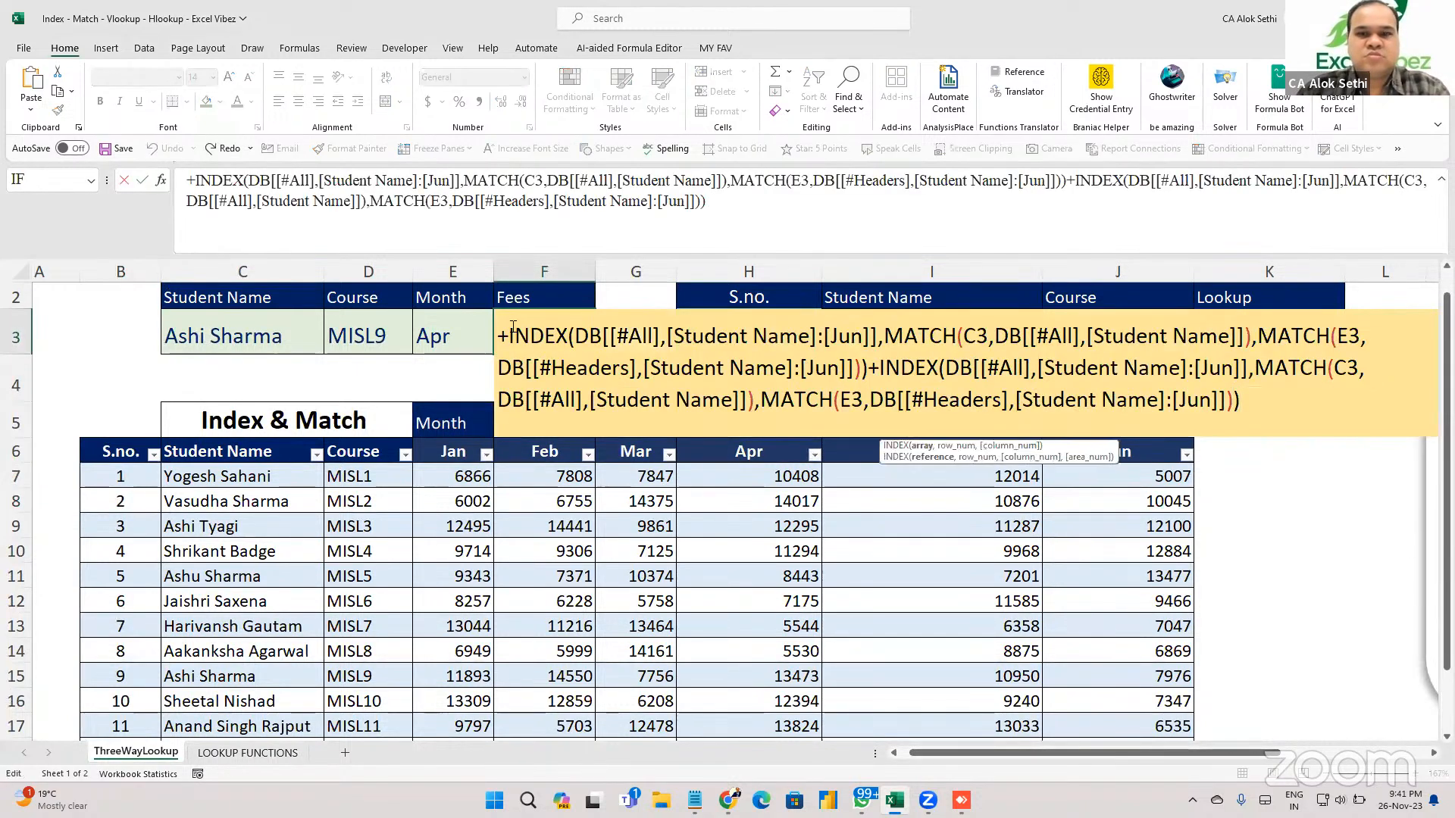
pyautogui.press('Left')
pyautogui.press('Left')
pyautogui.press('Left')
pyautogui.press('Left')
pyautogui.press('Left')
pyautogui.press('Left')
pyautogui.press('Left')
pyautogui.press('Left')
pyautogui.press('Left')
pyautogui.press('Left')
pyautogui.press('Left')
pyautogui.press('Left')
pyautogui.press('Left')
pyautogui.press('Left')
pyautogui.press('Left')
pyautogui.press('Left')
pyautogui.press('Left')
pyautogui.press('Left')
pyautogui.press('Left')
pyautogui.press('Left')
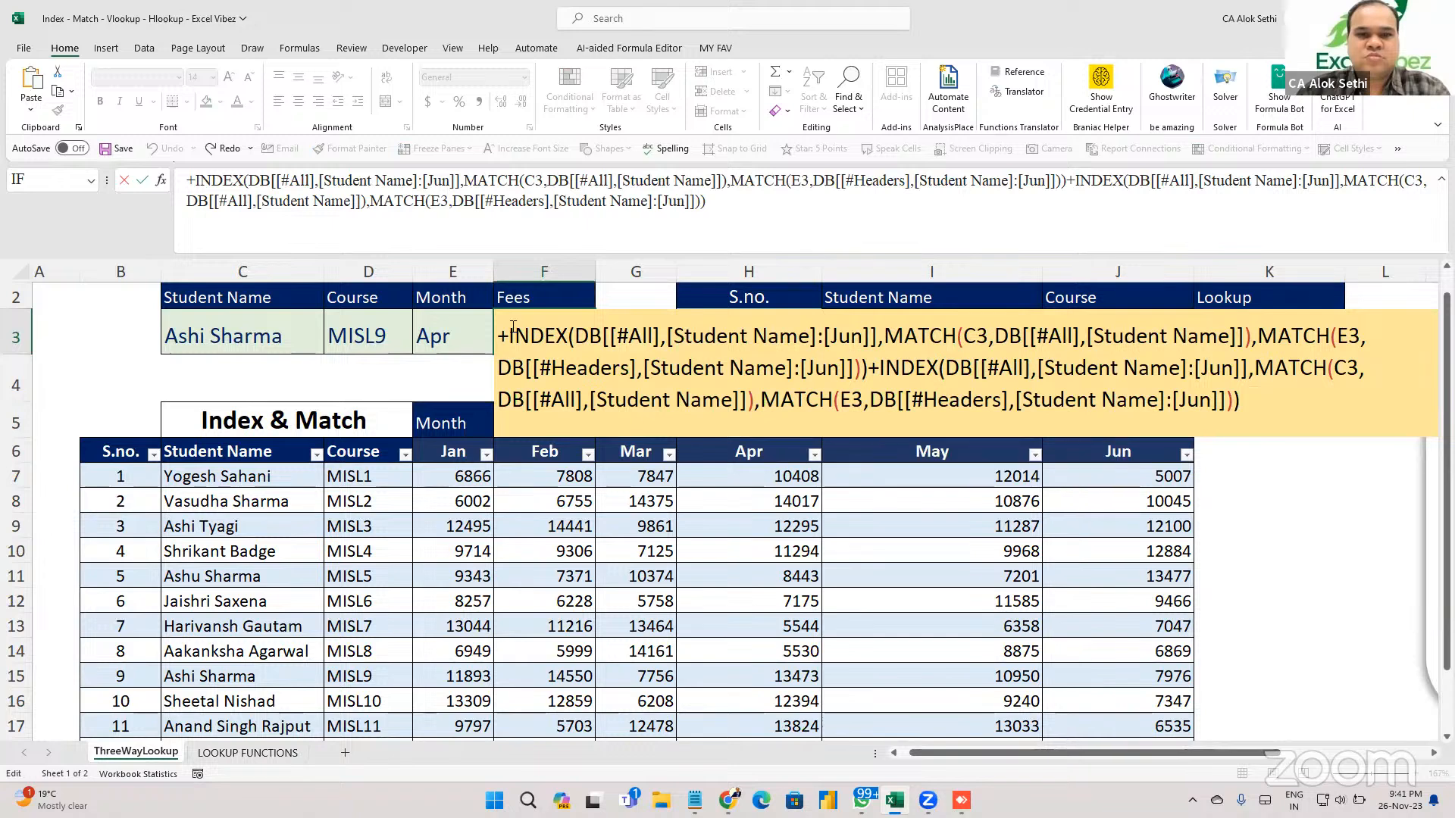
pyautogui.hotkey('ctrl', 'Home')
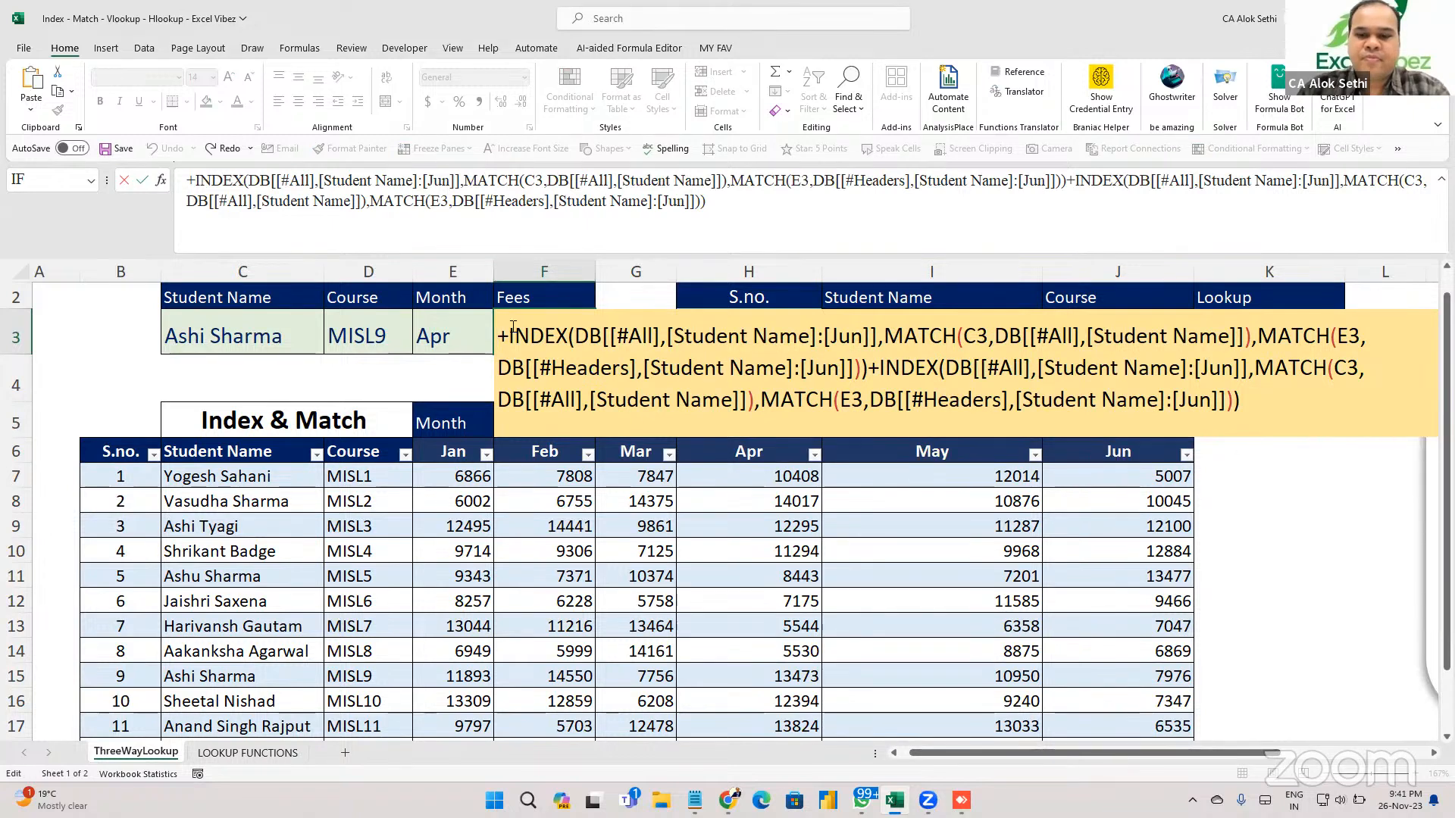
pyautogui.press('Delete')
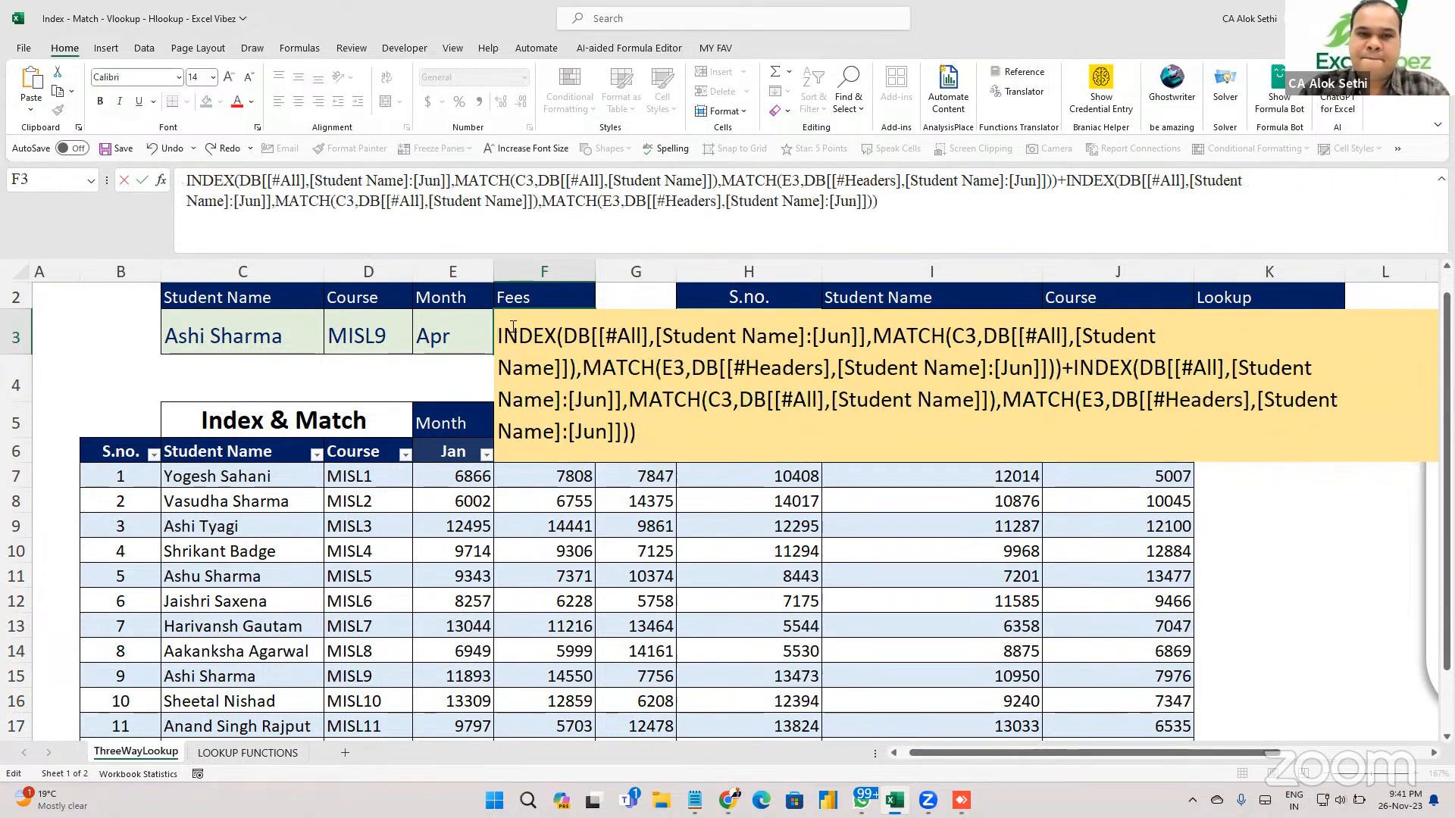
pyautogui.write('=')
pyautogui.press('Return')
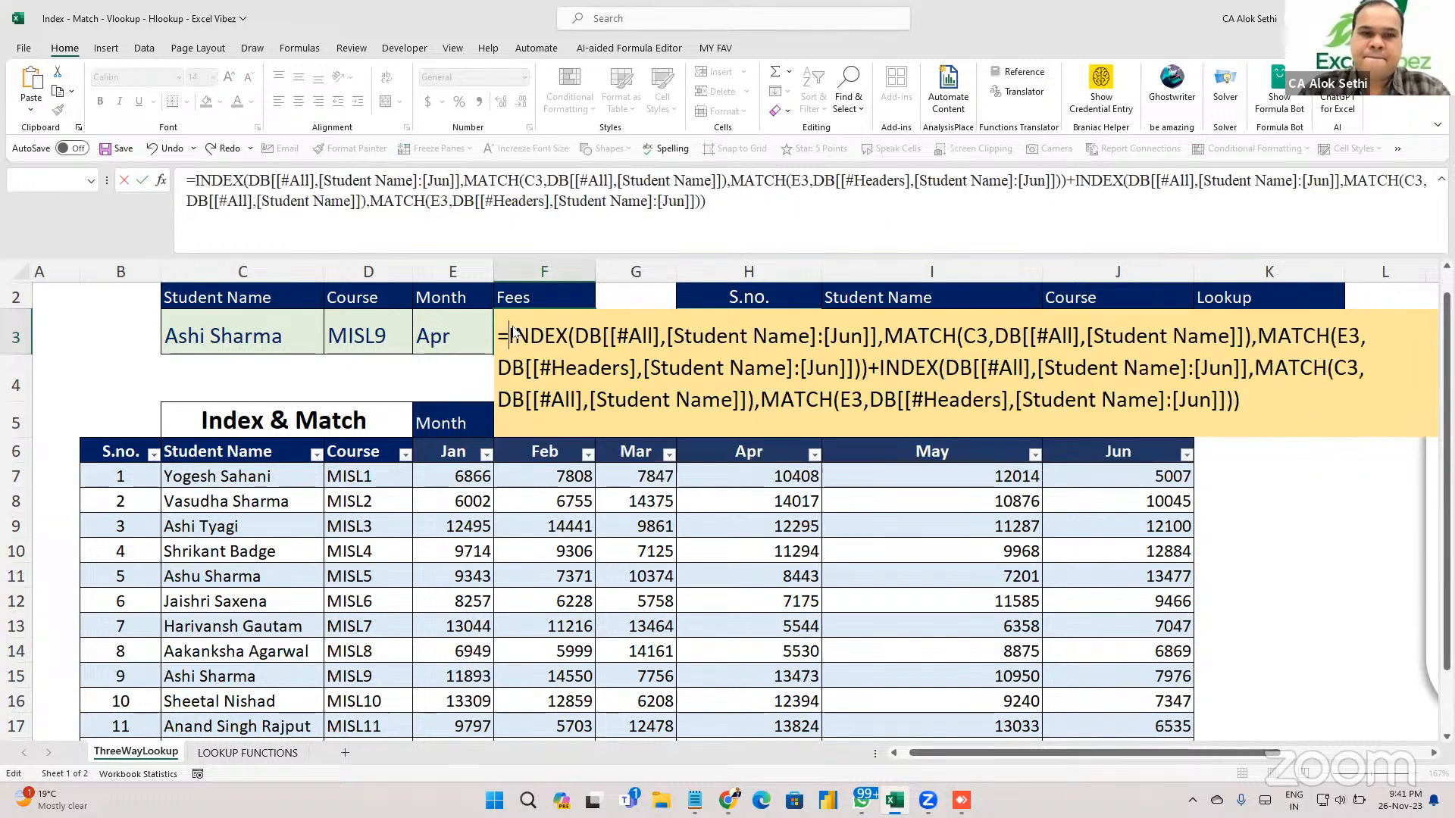
pyautogui.press('Return')
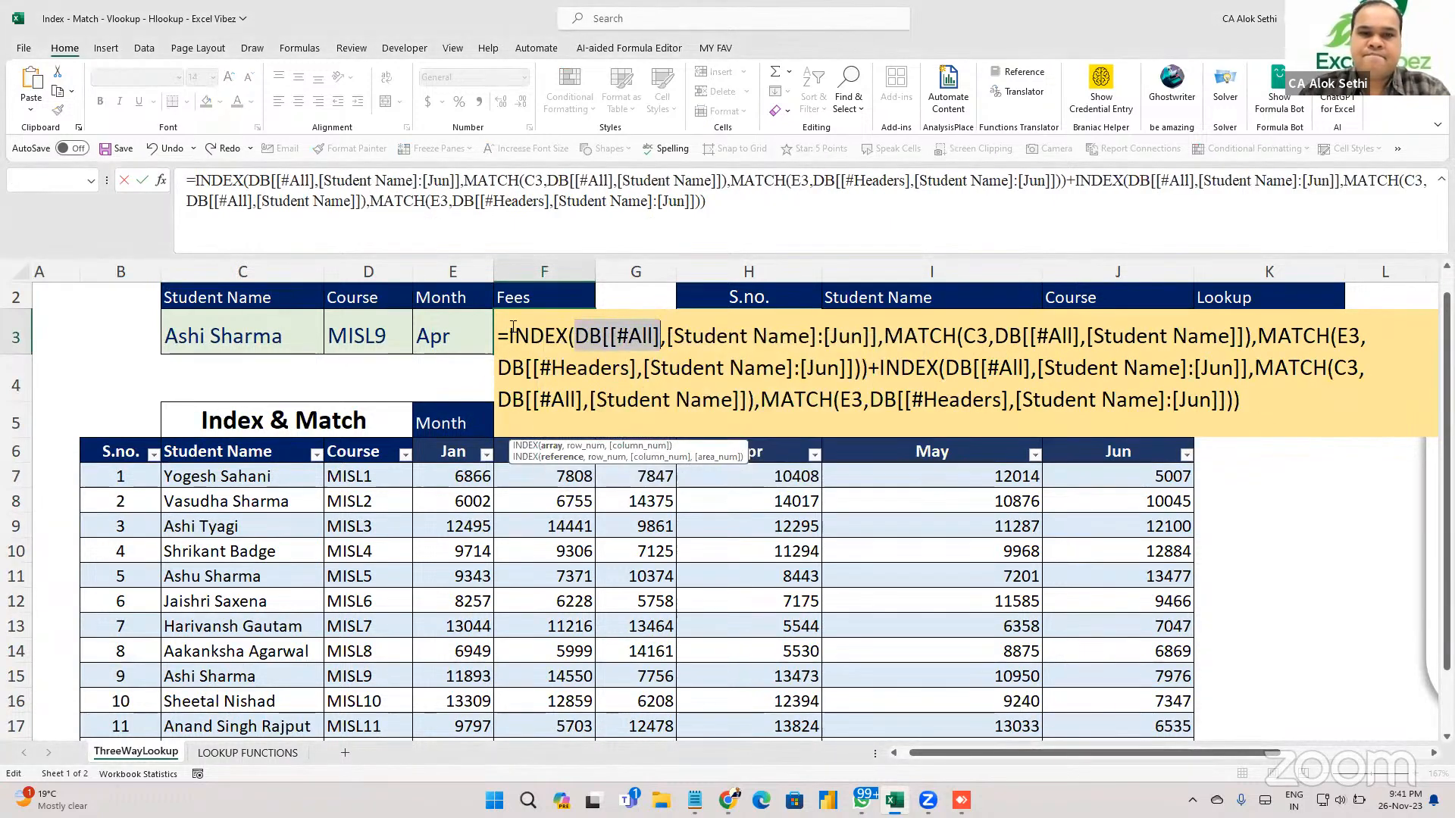
# Remove the leading sign so F3 stores the formula as plain text starting with INDEX.
pyautogui.press('Right')
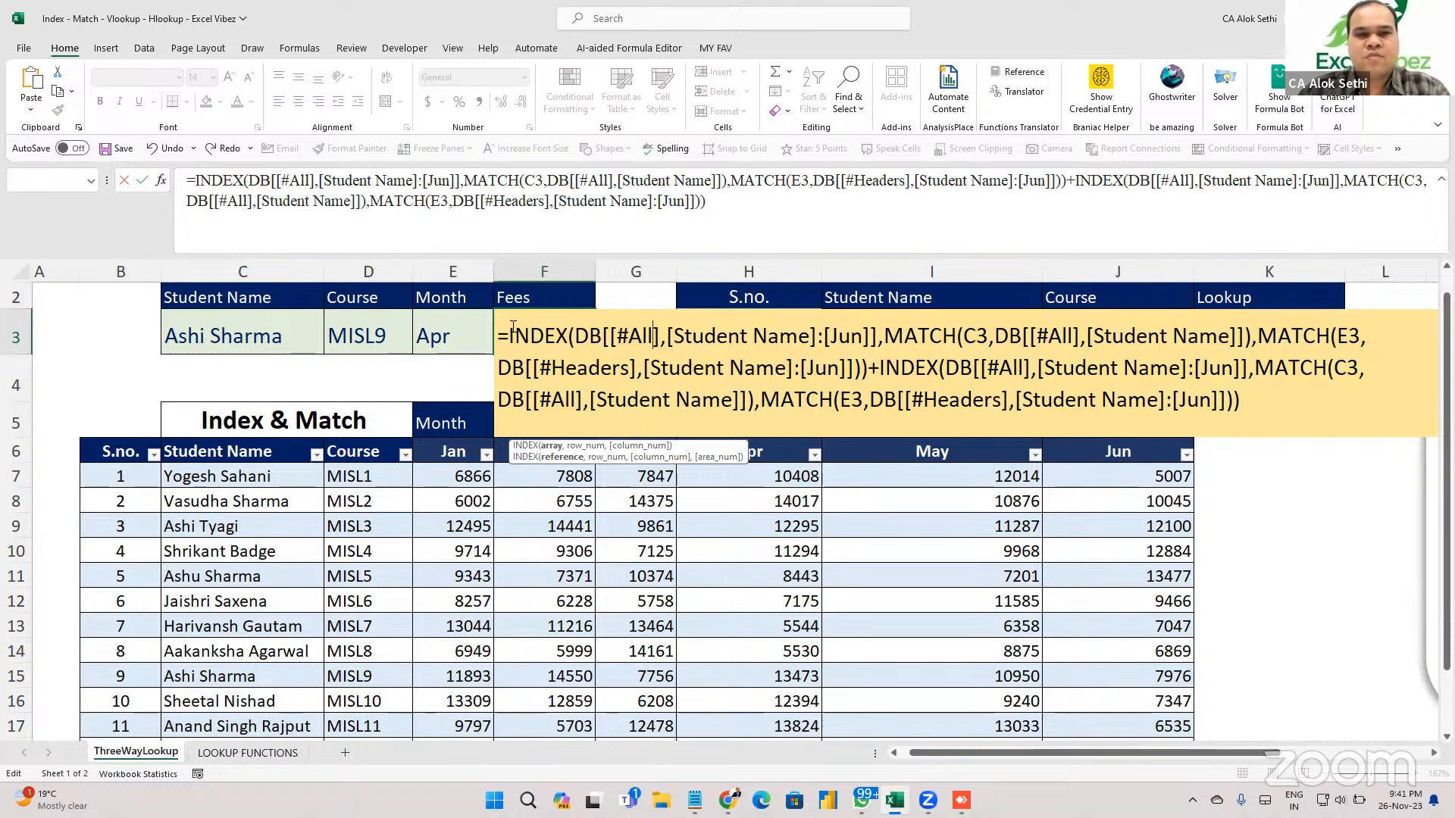
pyautogui.press('Home')
pyautogui.press('Delete')
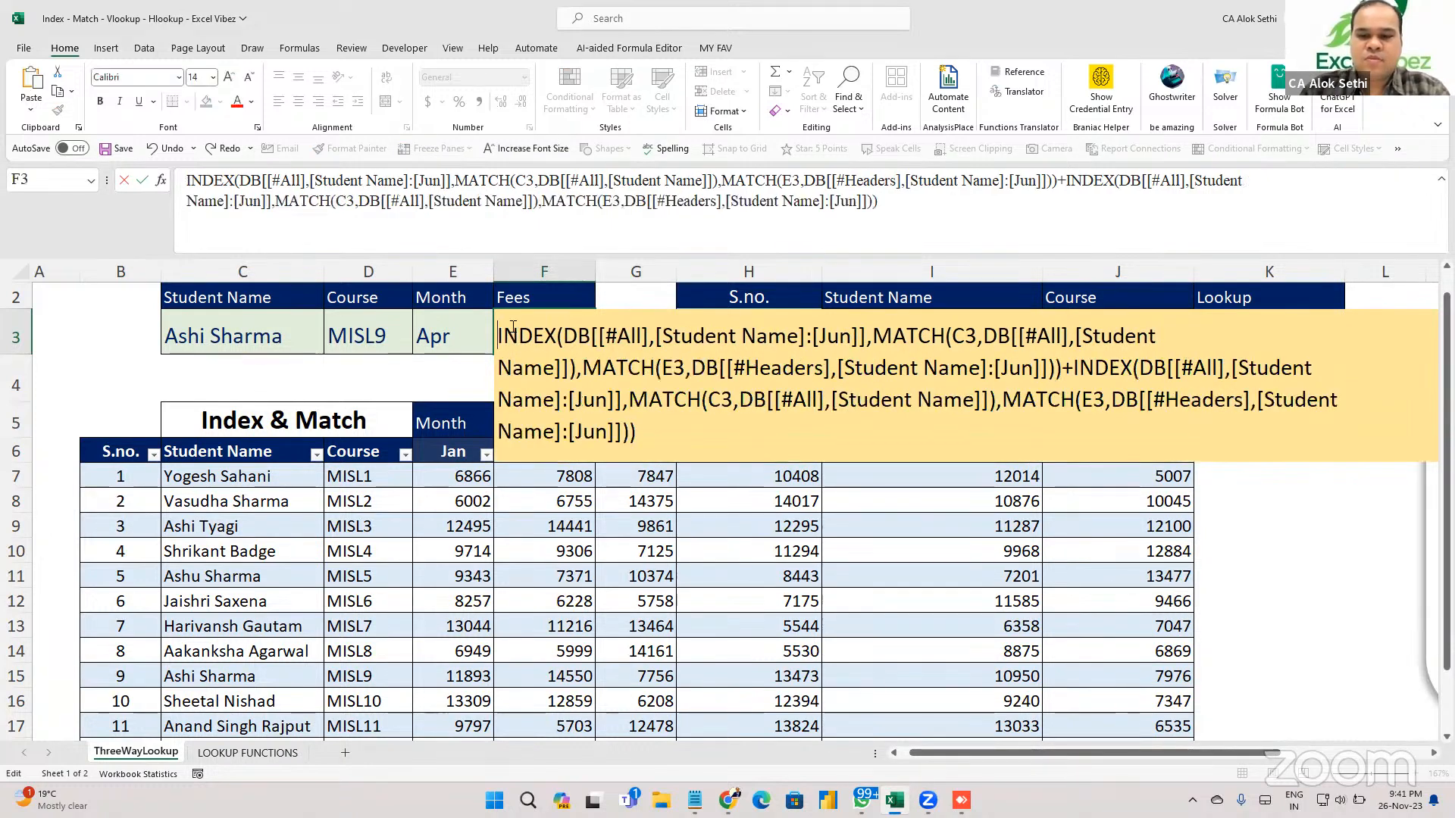
pyautogui.write('+')
pyautogui.press('Return')
pyautogui.press('Return')
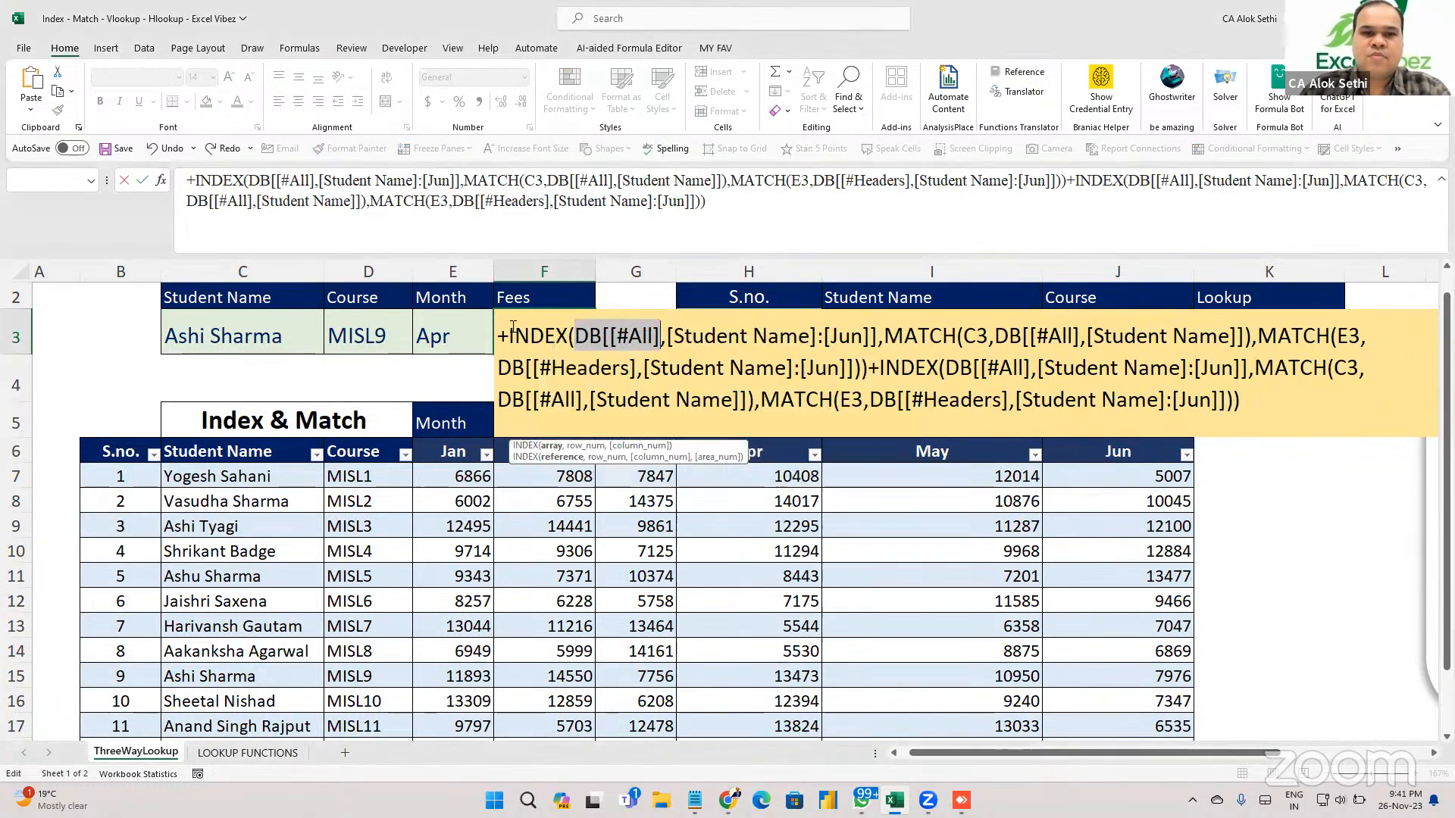
pyautogui.press('Left')
pyautogui.press('Left')
pyautogui.press('Left')
pyautogui.press('Left')
pyautogui.press('Left')
pyautogui.press('Left')
pyautogui.press('Left')
pyautogui.press('Left')
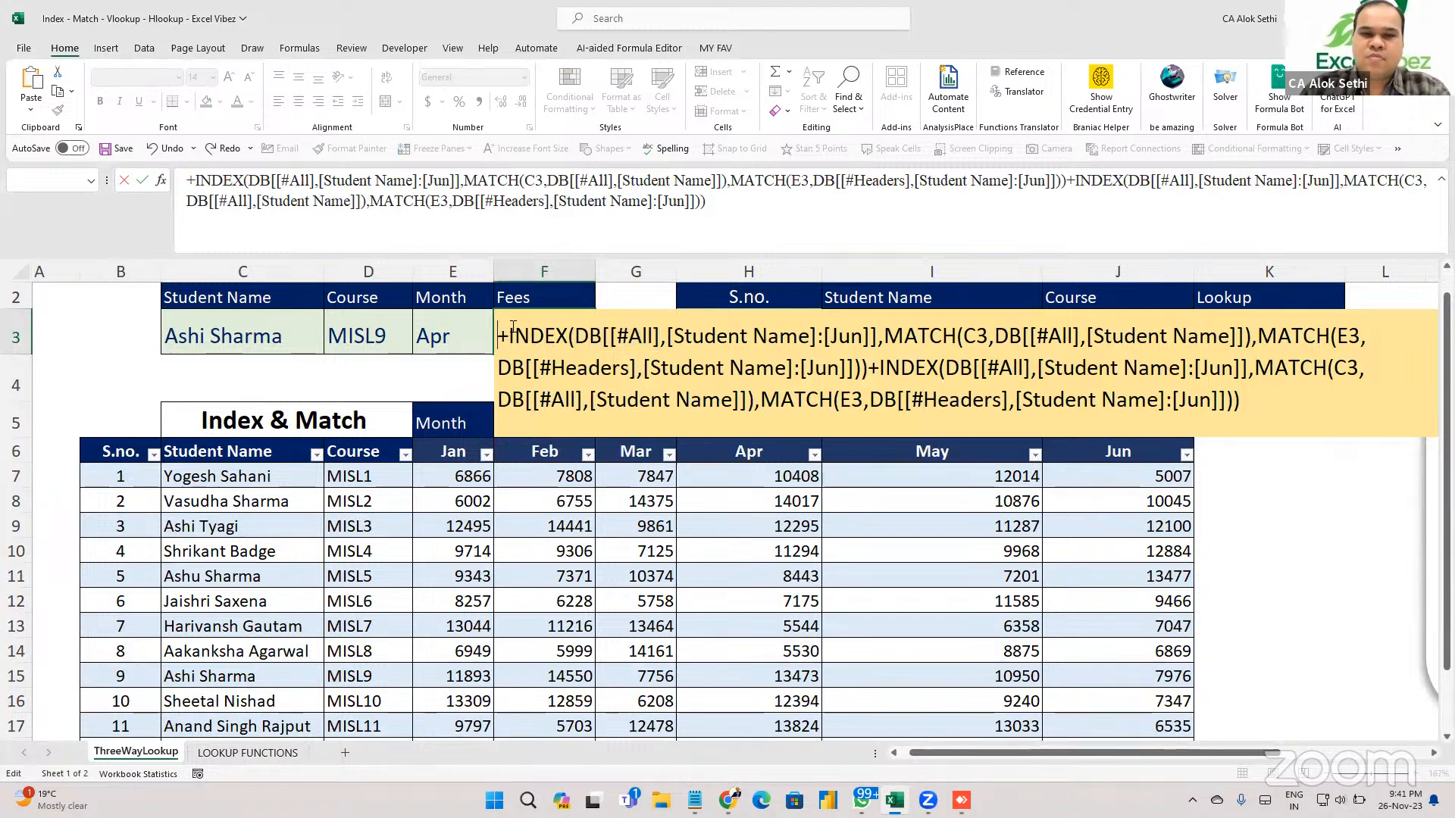
pyautogui.press('Delete')
pyautogui.hotkey('ctrl', 'Return')
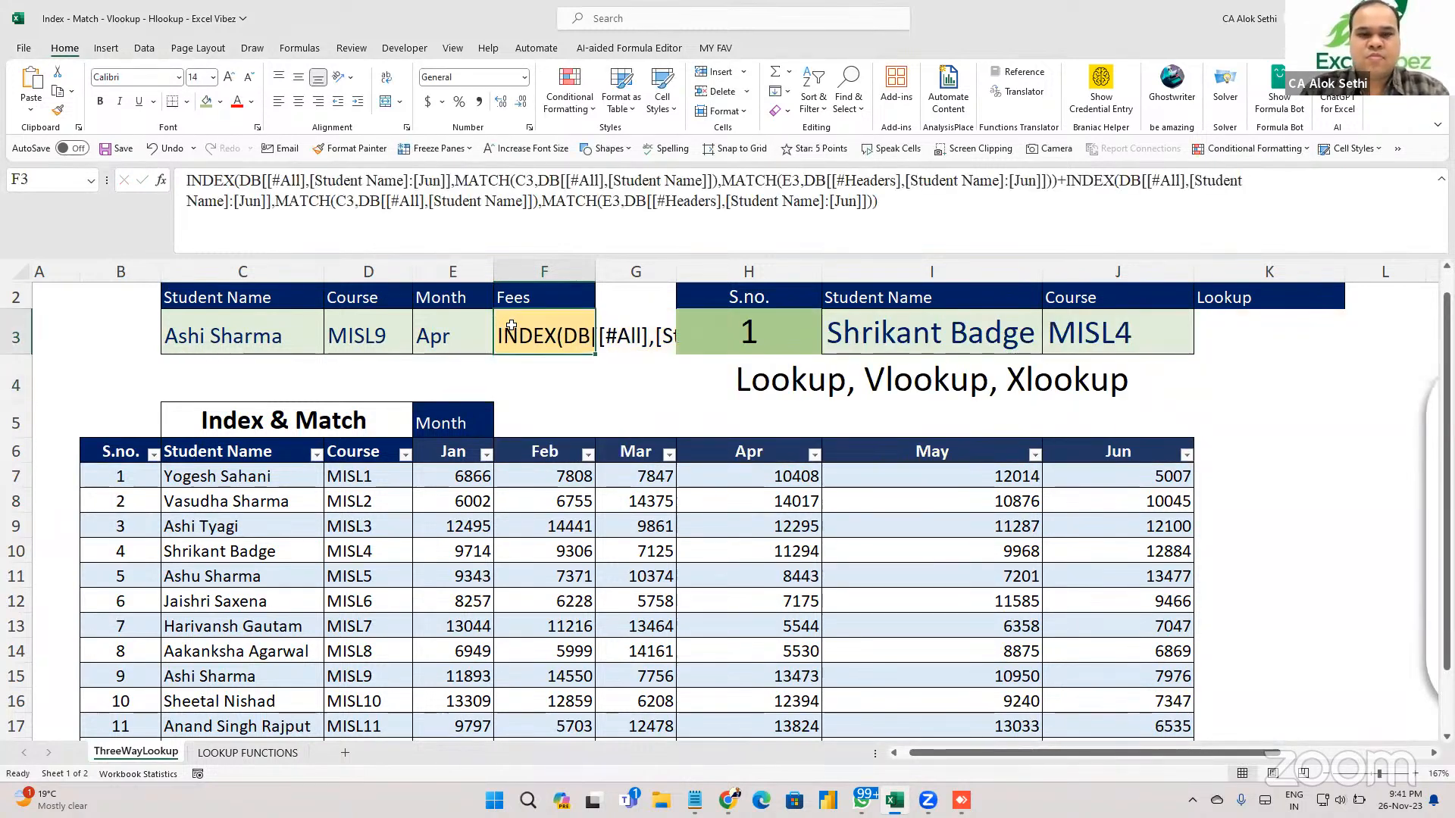
pyautogui.hotkey('ctrl', 'h')
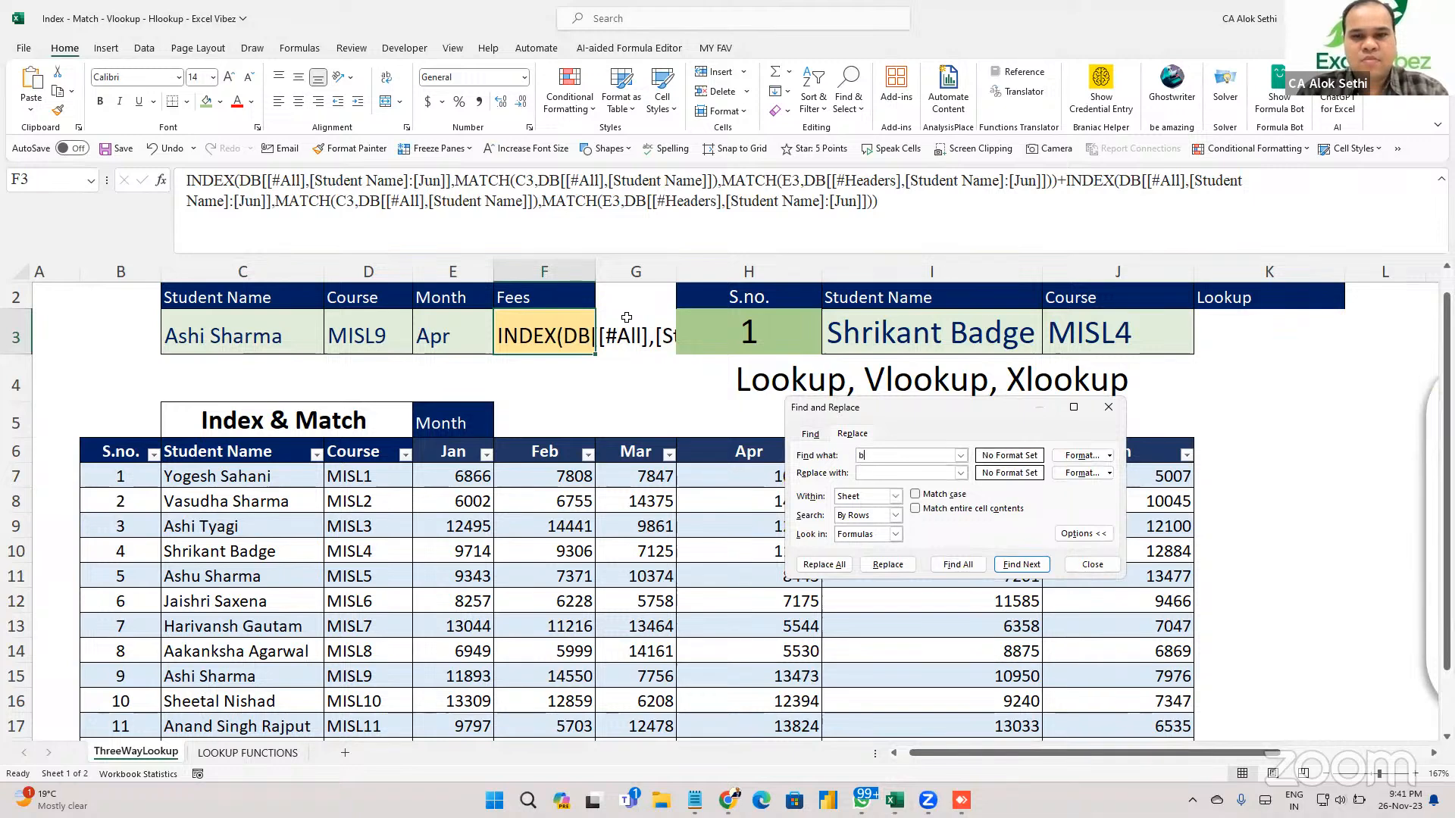
# Replace all 'DB' occurrences with 'Table2' using Find and Replace, then close the dialog.
pyautogui.press('BackSpace')
pyautogui.press('capslock')
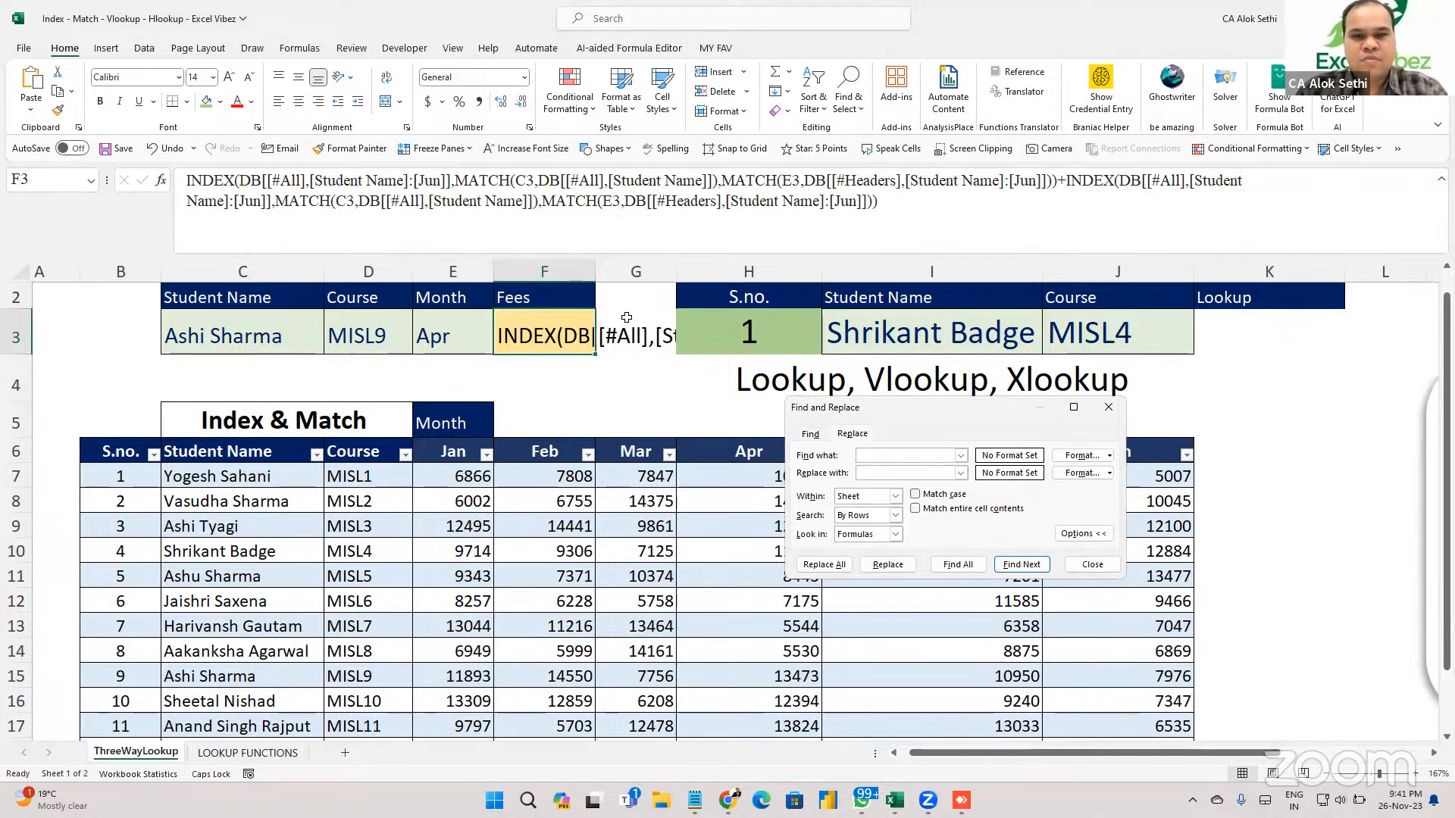
pyautogui.write('DB')
pyautogui.press('Tab')
pyautogui.write('T')
pyautogui.press('capslock')
pyautogui.write('s')
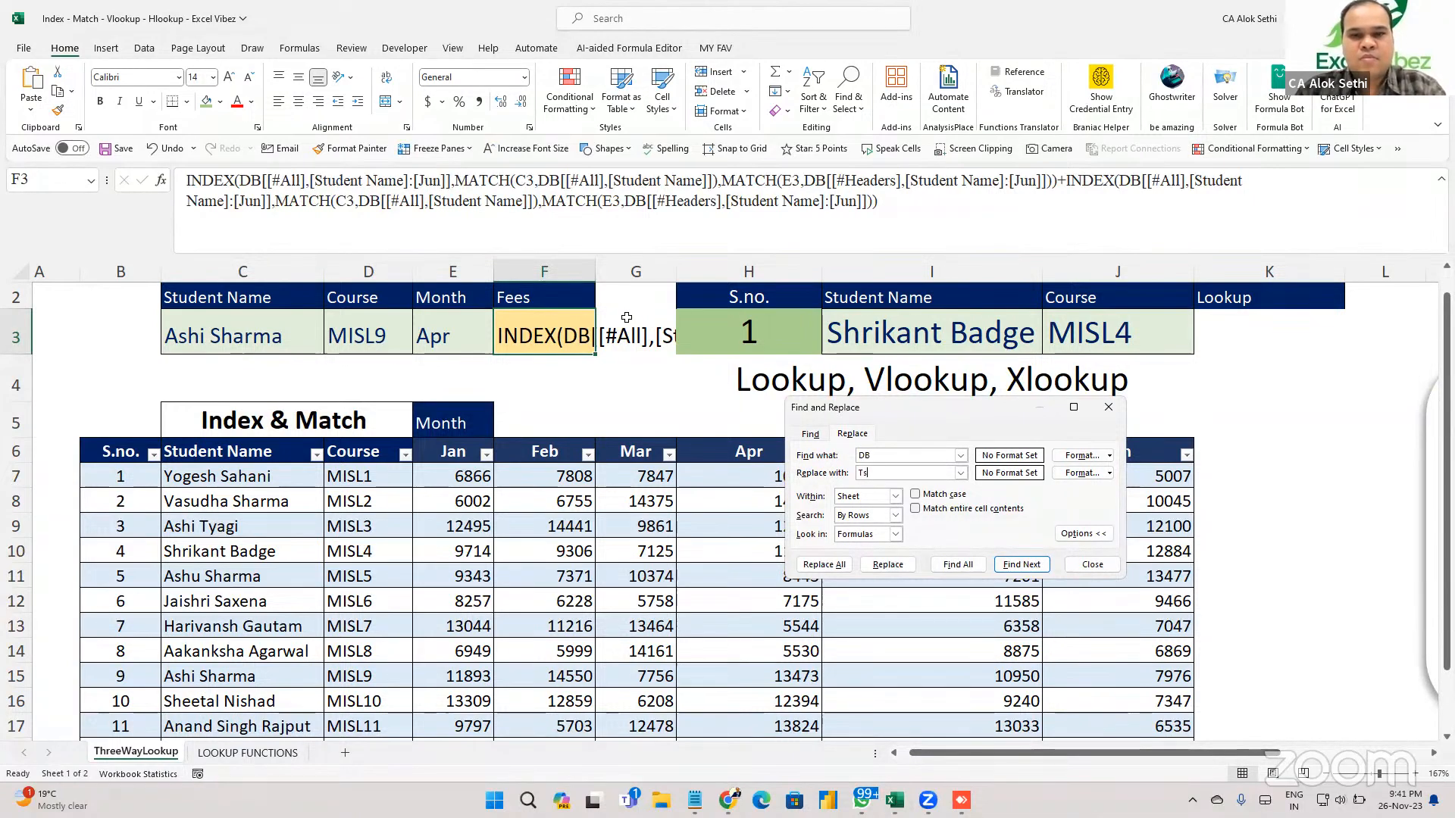
pyautogui.press('BackSpace')
pyautogui.write('able2')
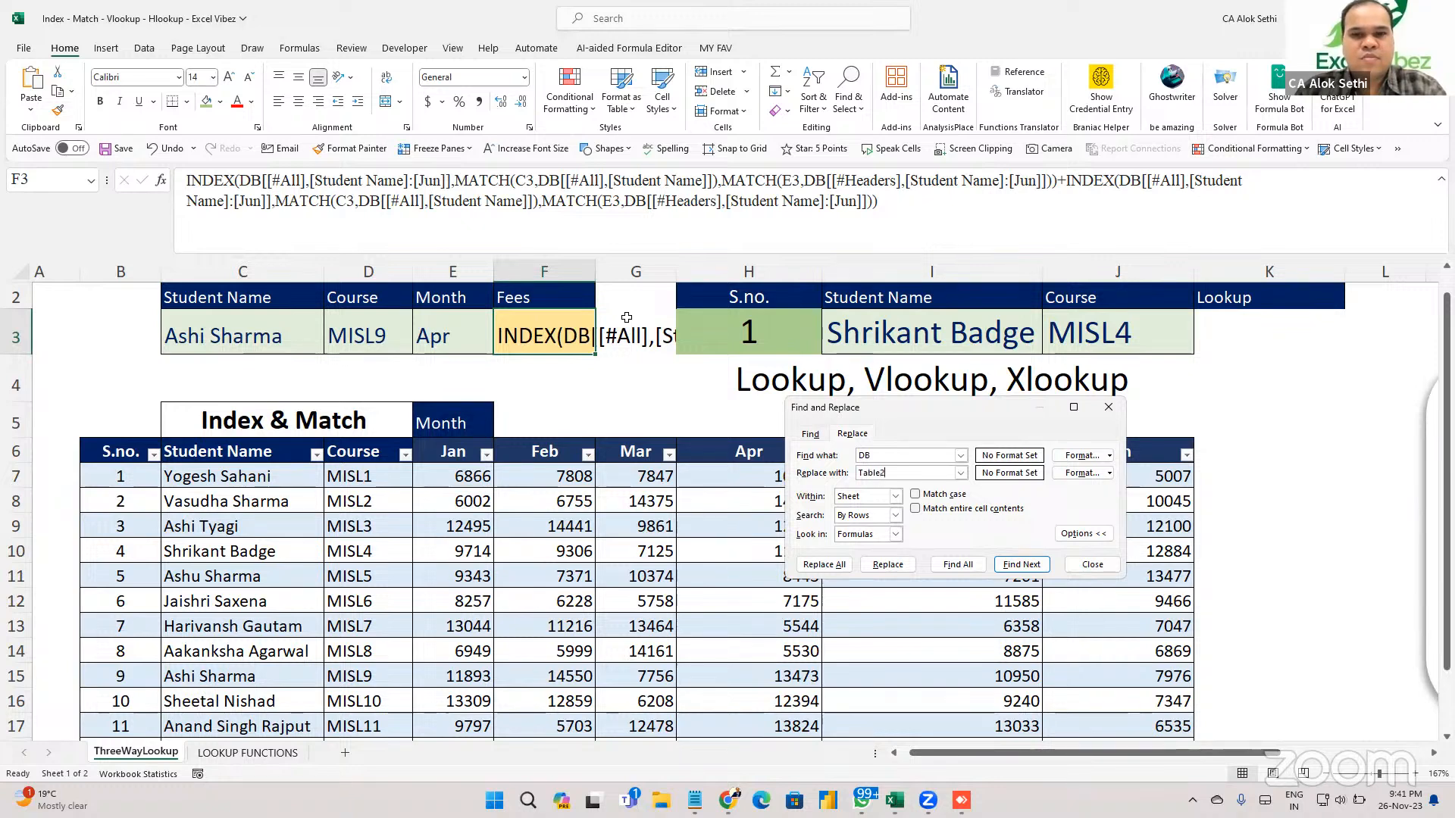
pyautogui.click(824, 565)
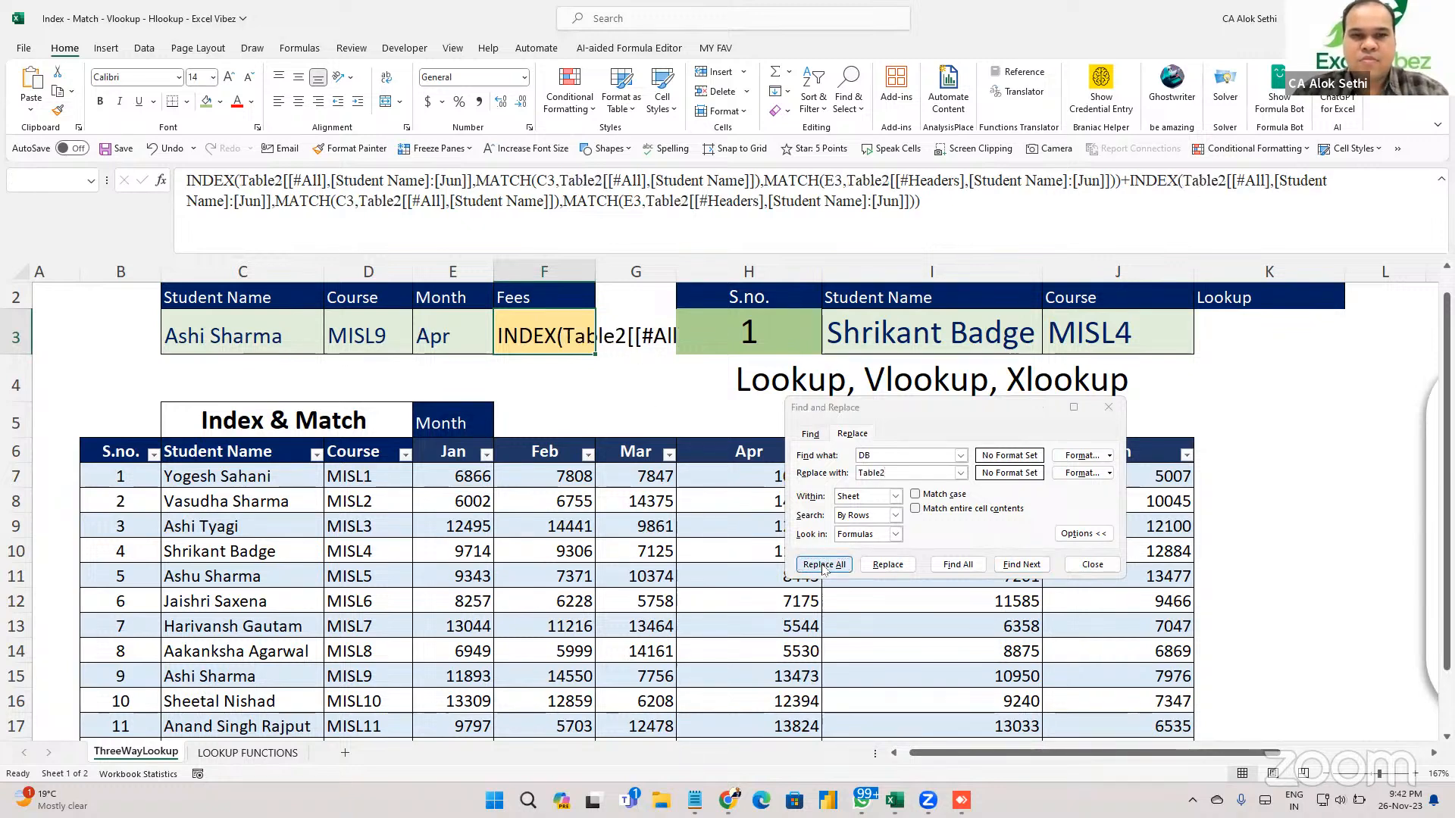
pyautogui.click(733, 446)
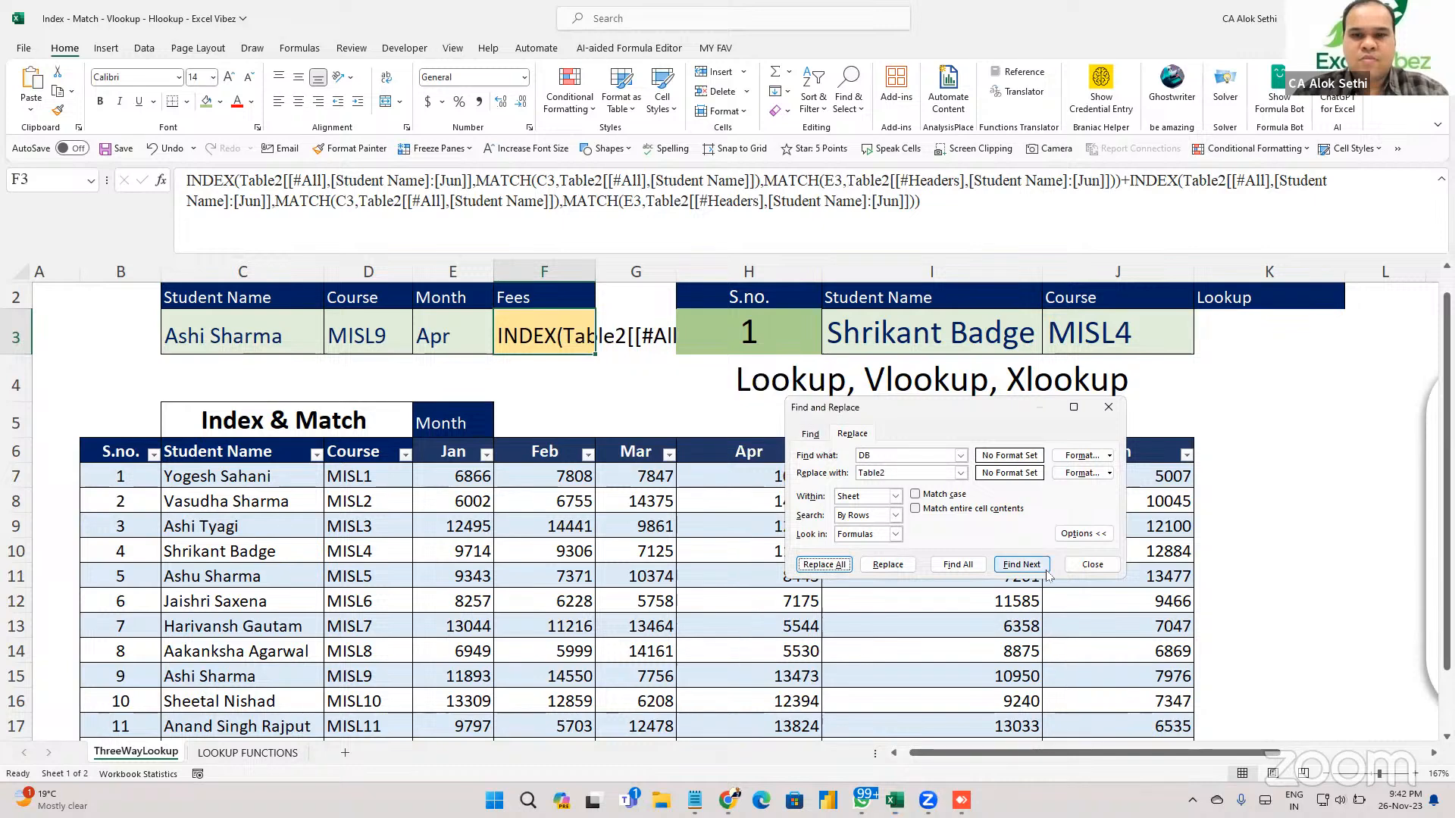
pyautogui.click(1092, 565)
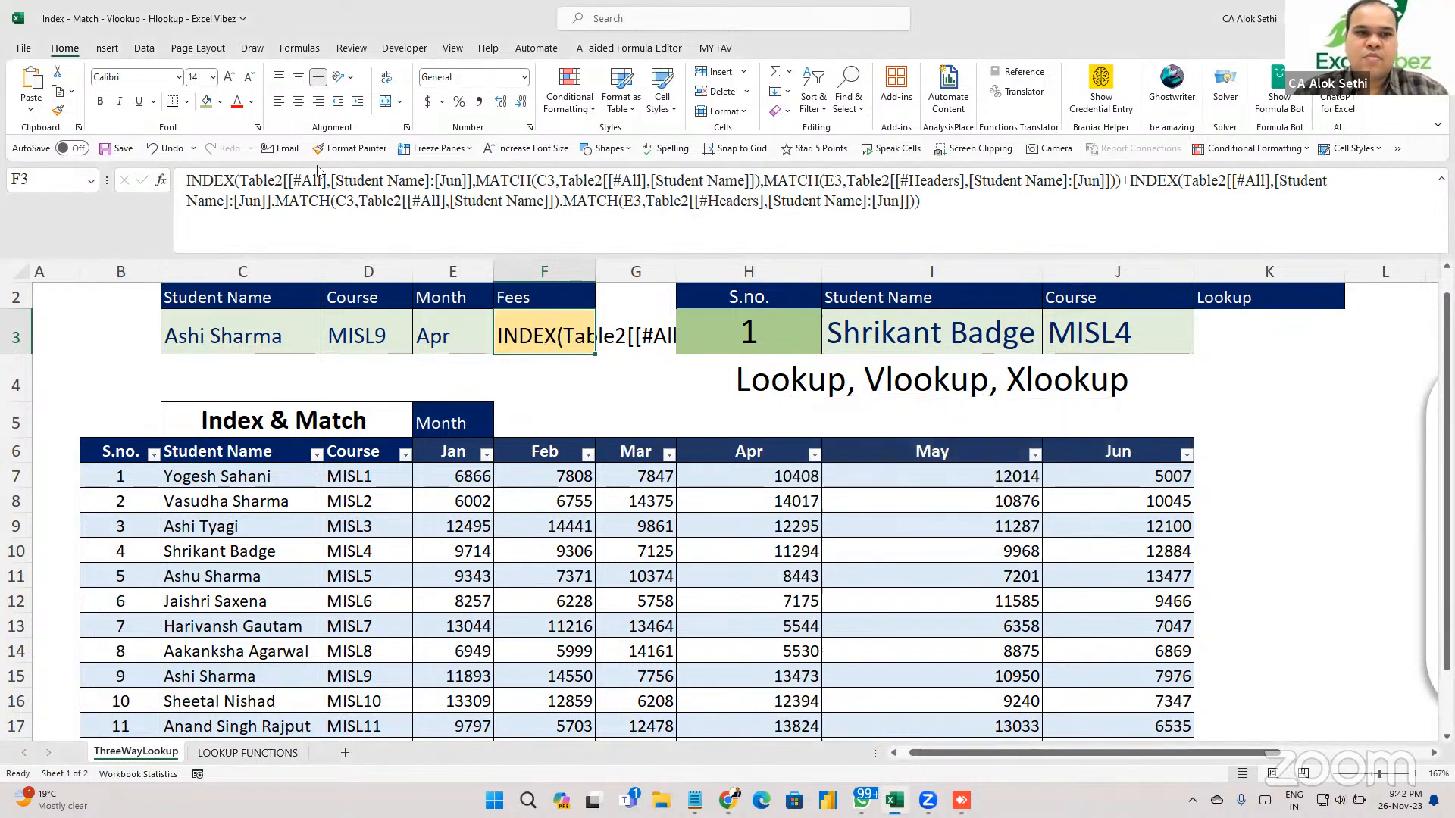
pyautogui.click(182, 182)
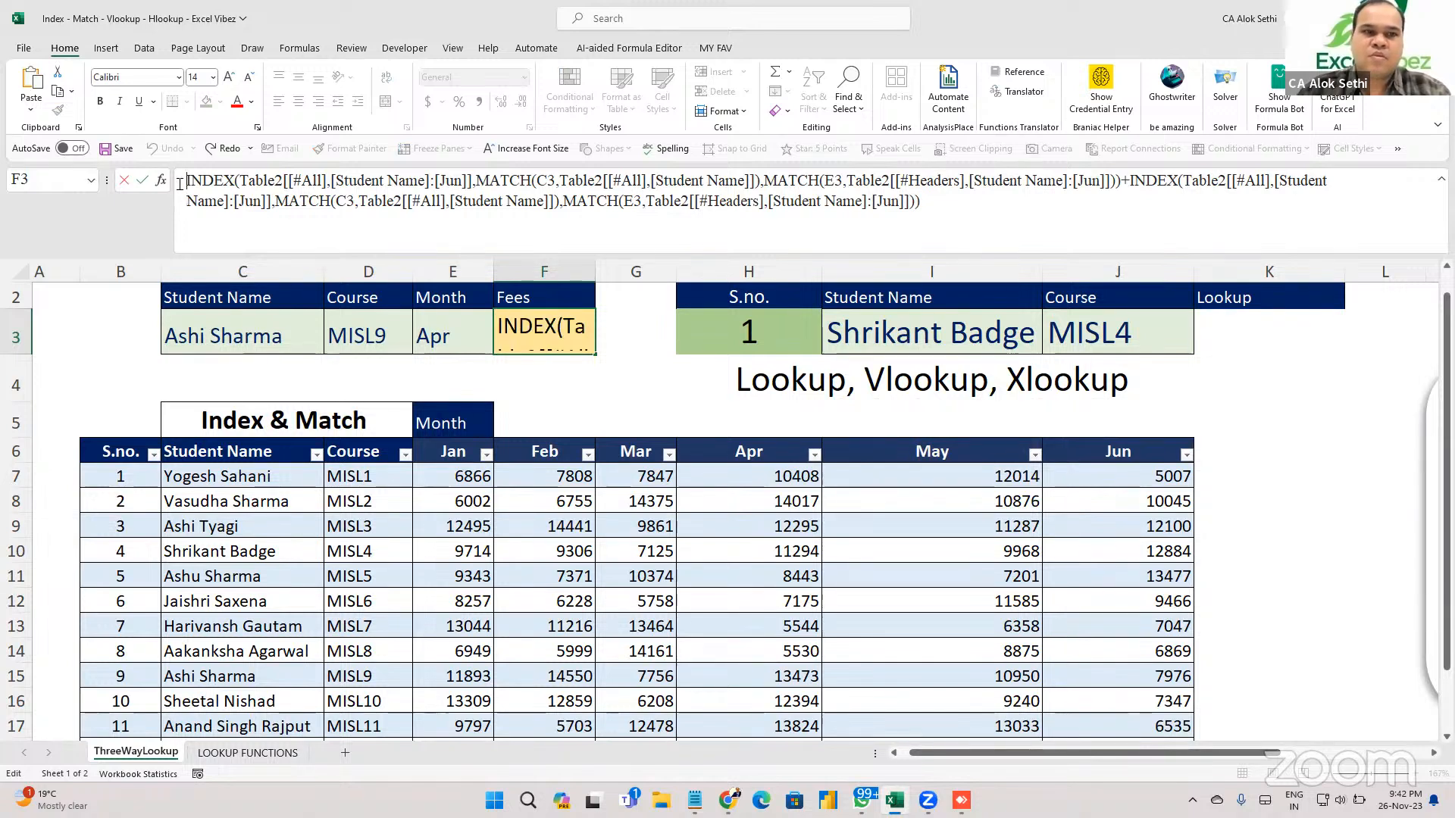
# Turn F3's text into a live formula by adding a leading equals sign.
pyautogui.write('=')
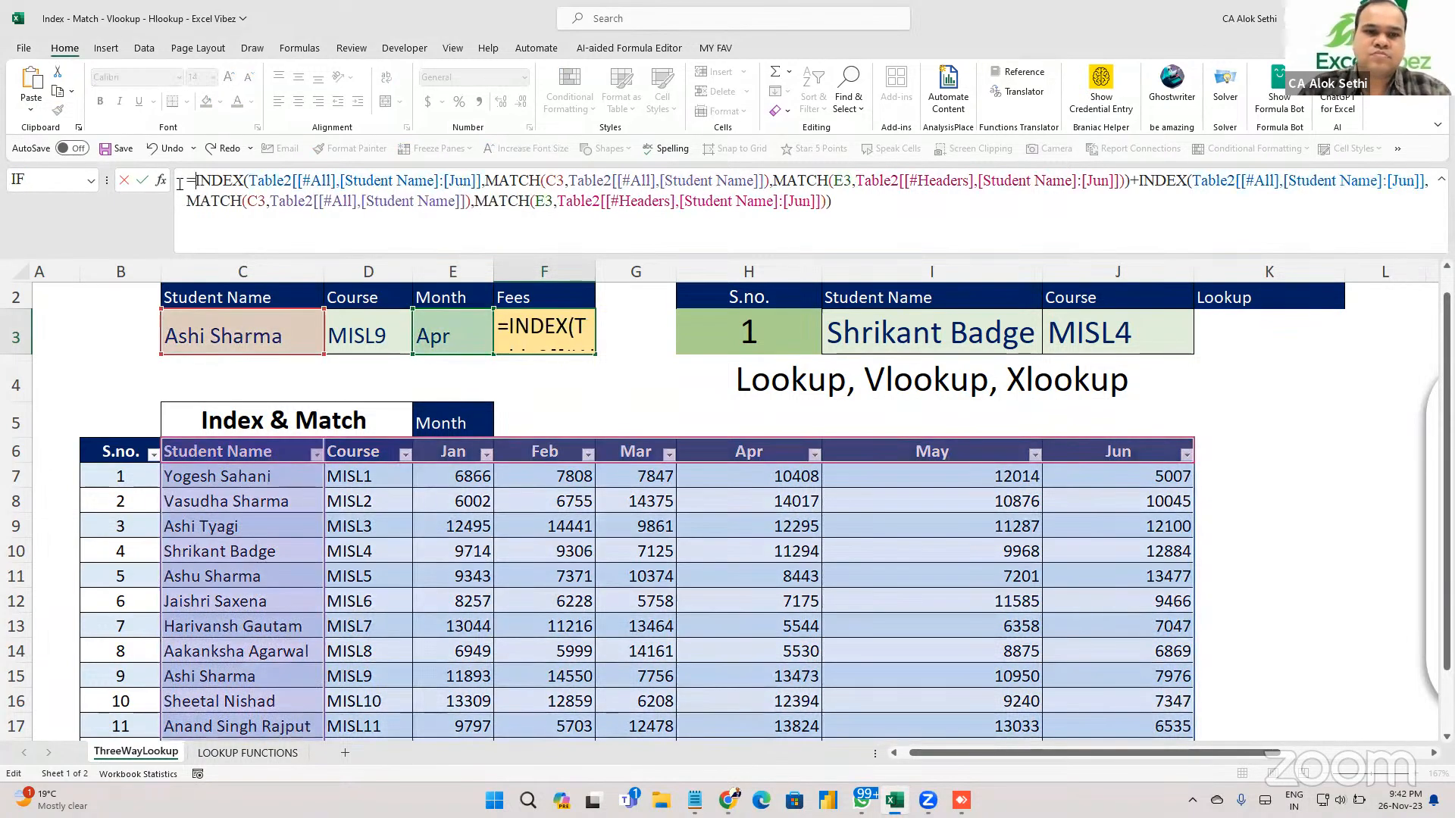
pyautogui.hotkey('ctrl', 'Return')
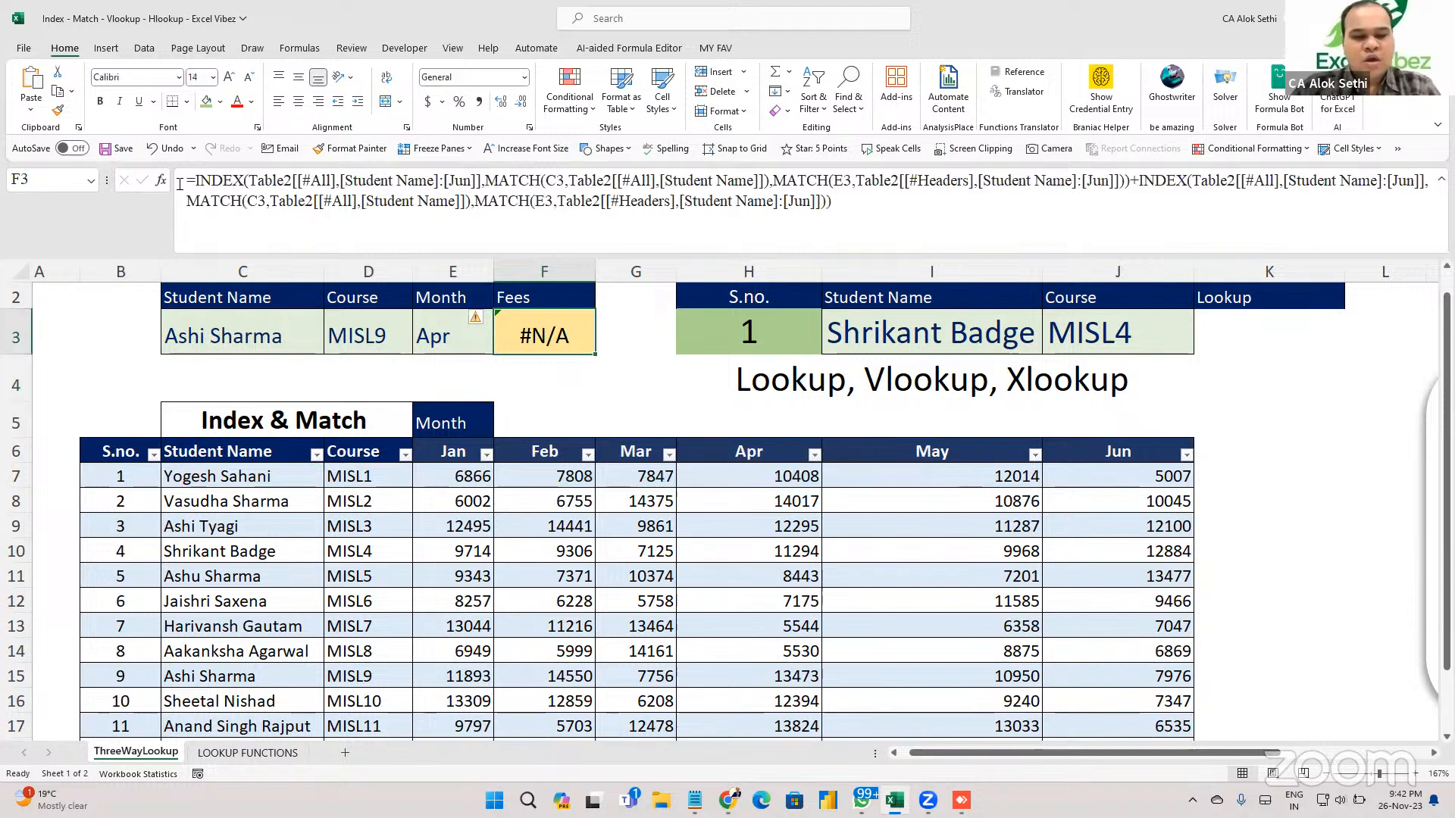
pyautogui.press('F2')
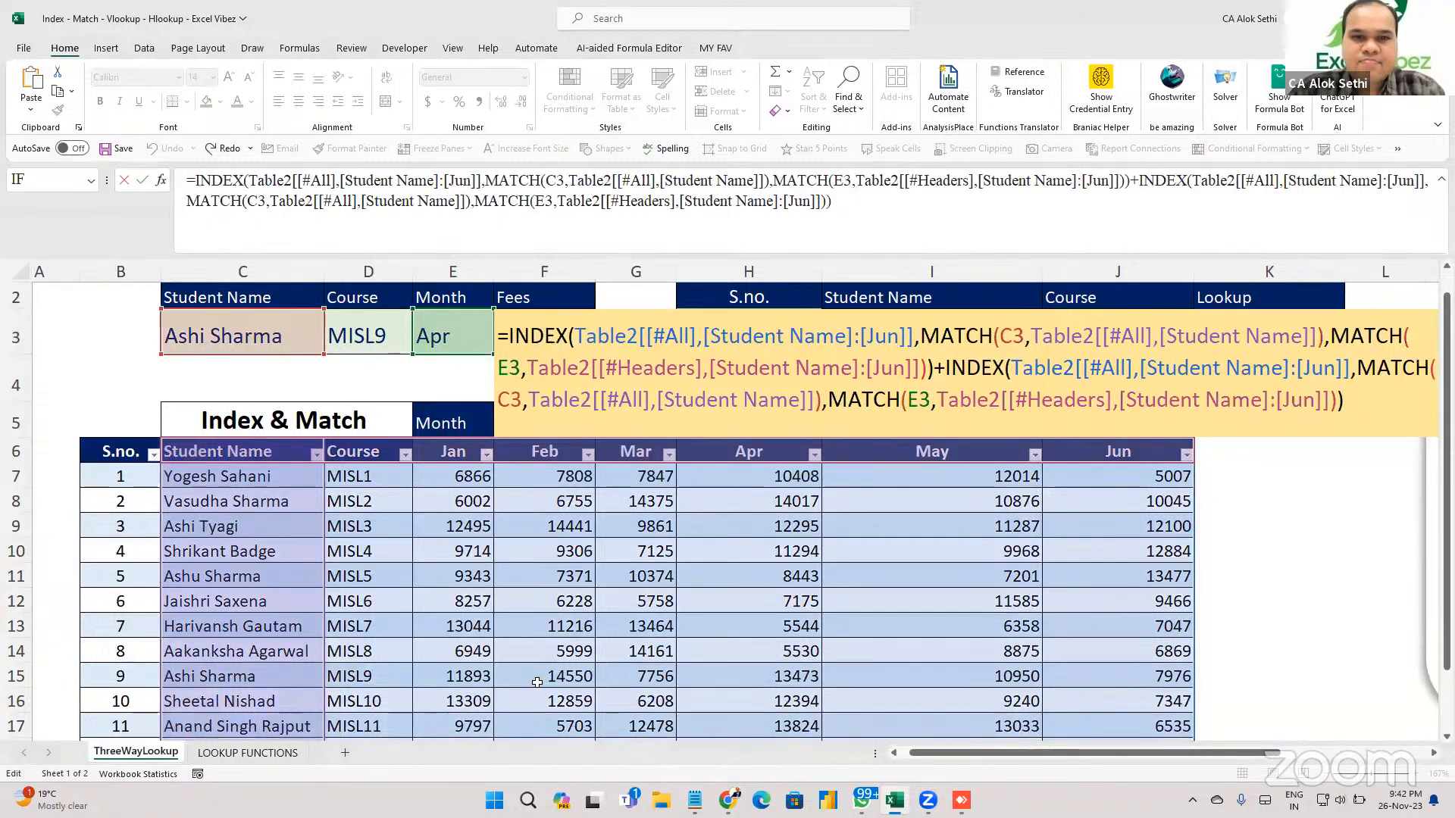
pyautogui.press('Return')
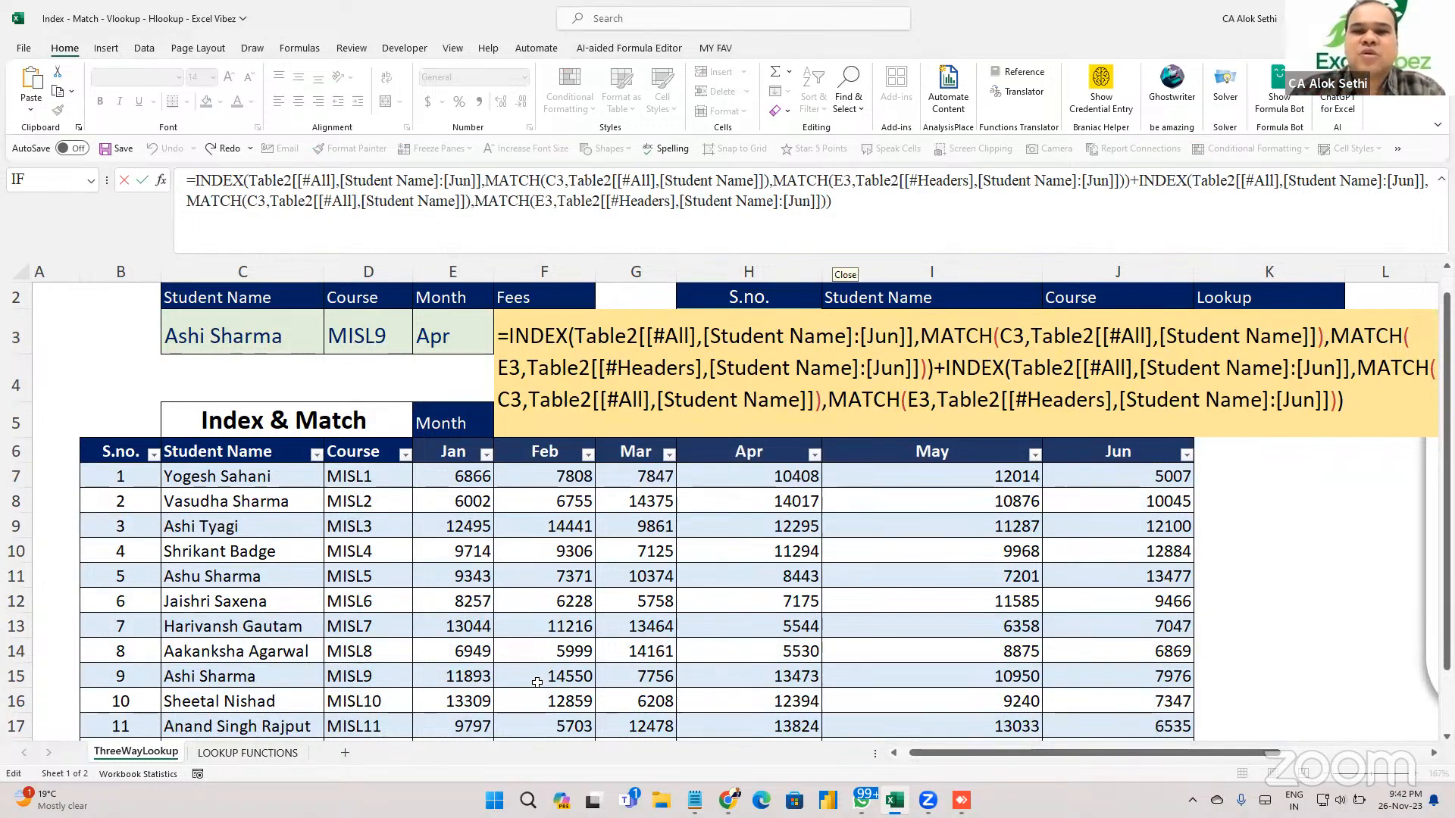
# Edit F3's Table2 references, removing [#All] and retyping table2 before [Jun].
pyautogui.click(631, 335)
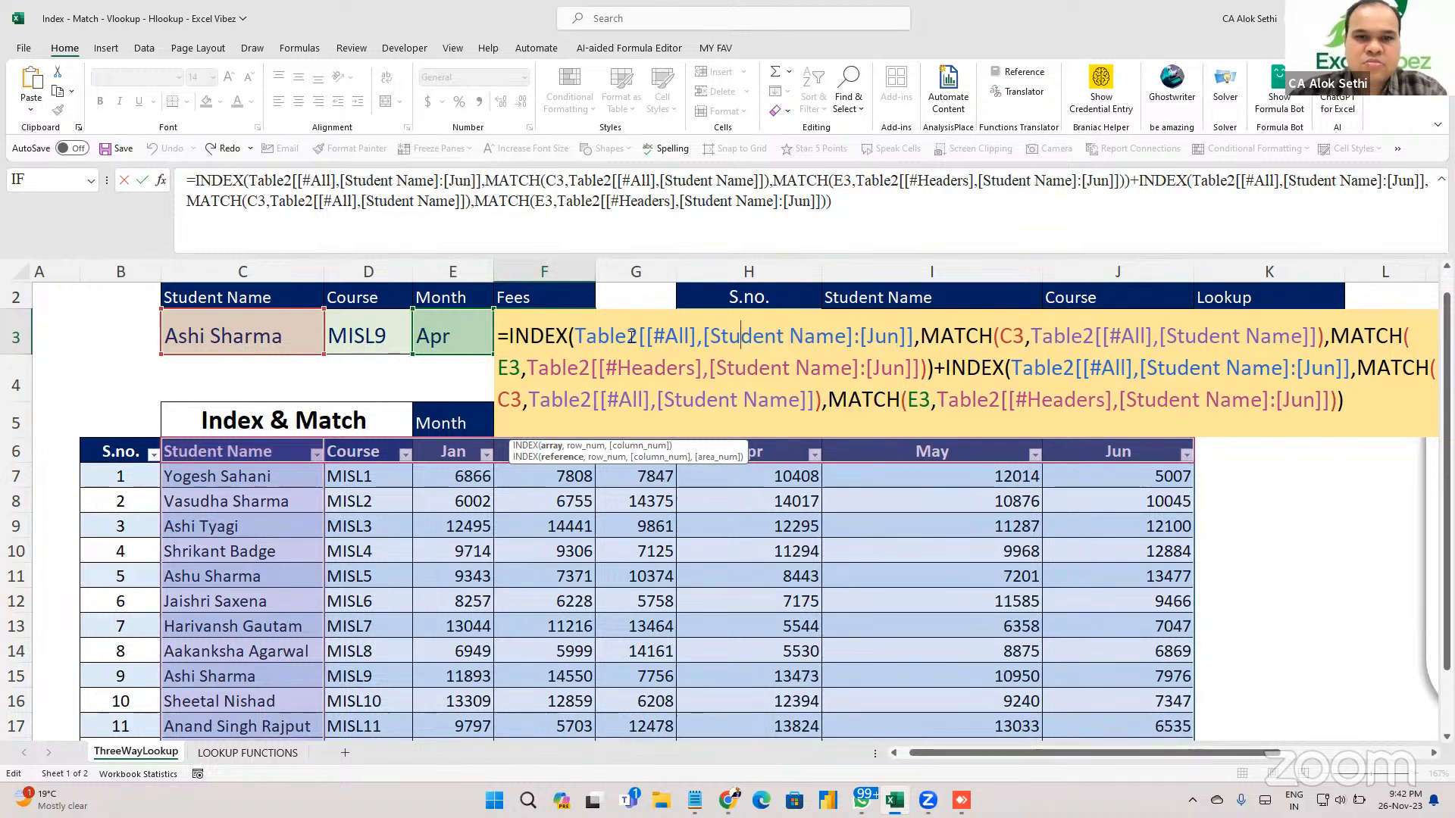
pyautogui.press('Left')
pyautogui.press('Left')
pyautogui.press('Left')
pyautogui.press('Left')
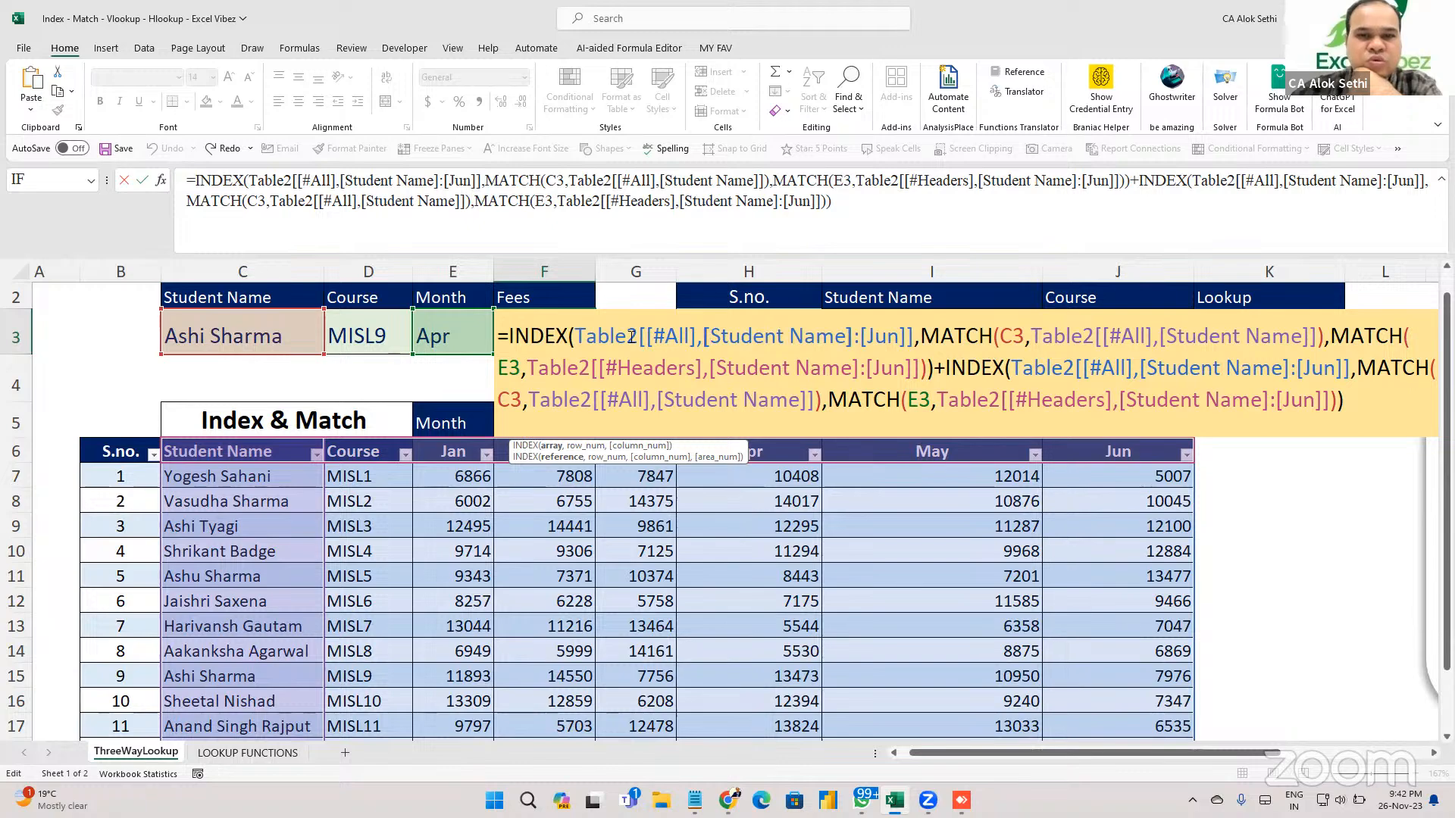
pyautogui.press('BackSpace')
pyautogui.press('BackSpace')
pyautogui.press('BackSpace')
pyautogui.press('BackSpace')
pyautogui.press('BackSpace')
pyautogui.press('BackSpace')
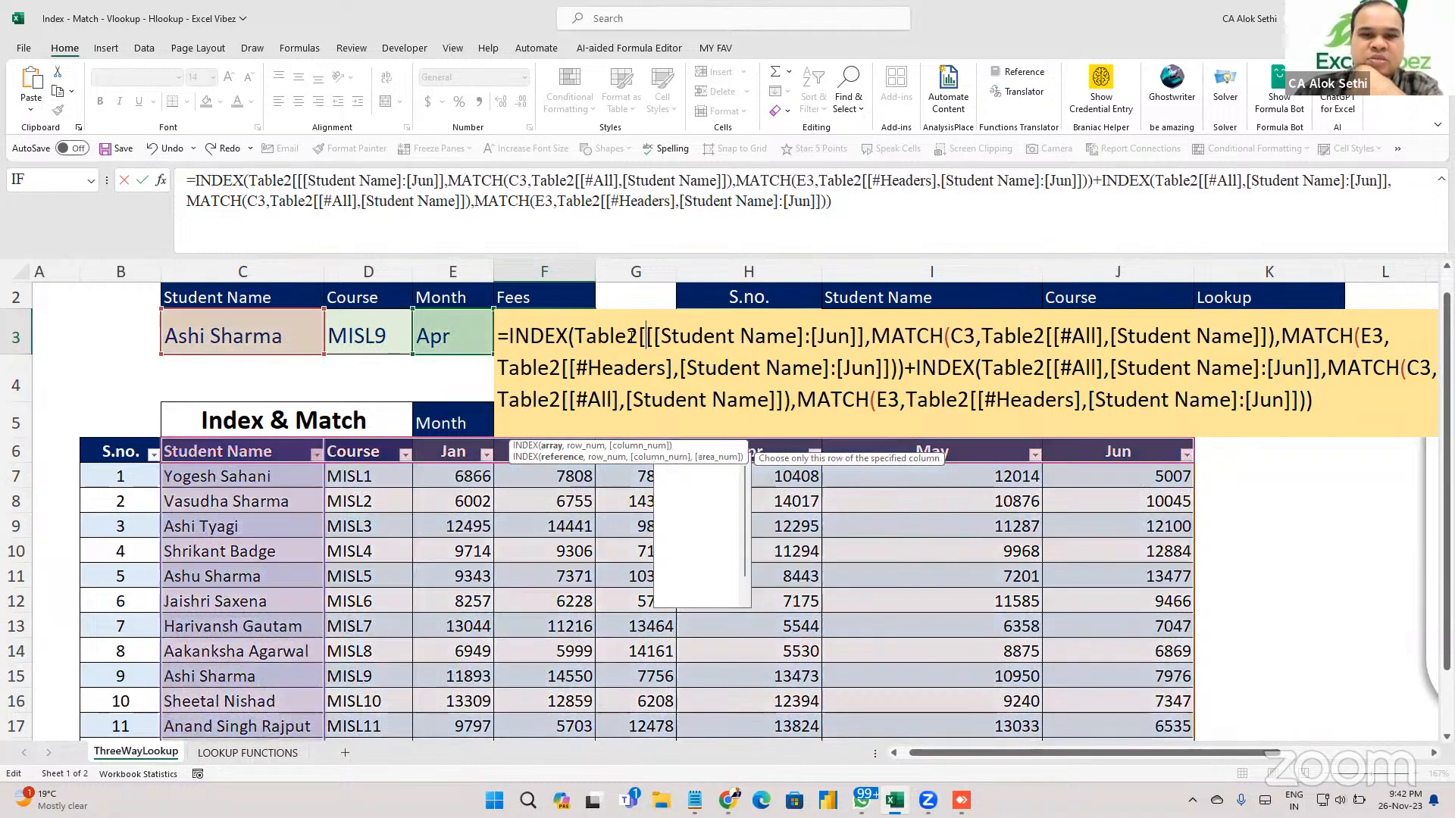
pyautogui.press('BackSpace')
pyautogui.press('BackSpace')
pyautogui.press('BackSpace')
pyautogui.press('BackSpace')
pyautogui.press('BackSpace')
pyautogui.press('BackSpace')
pyautogui.press('BackSpace')
pyautogui.press('BackSpace')
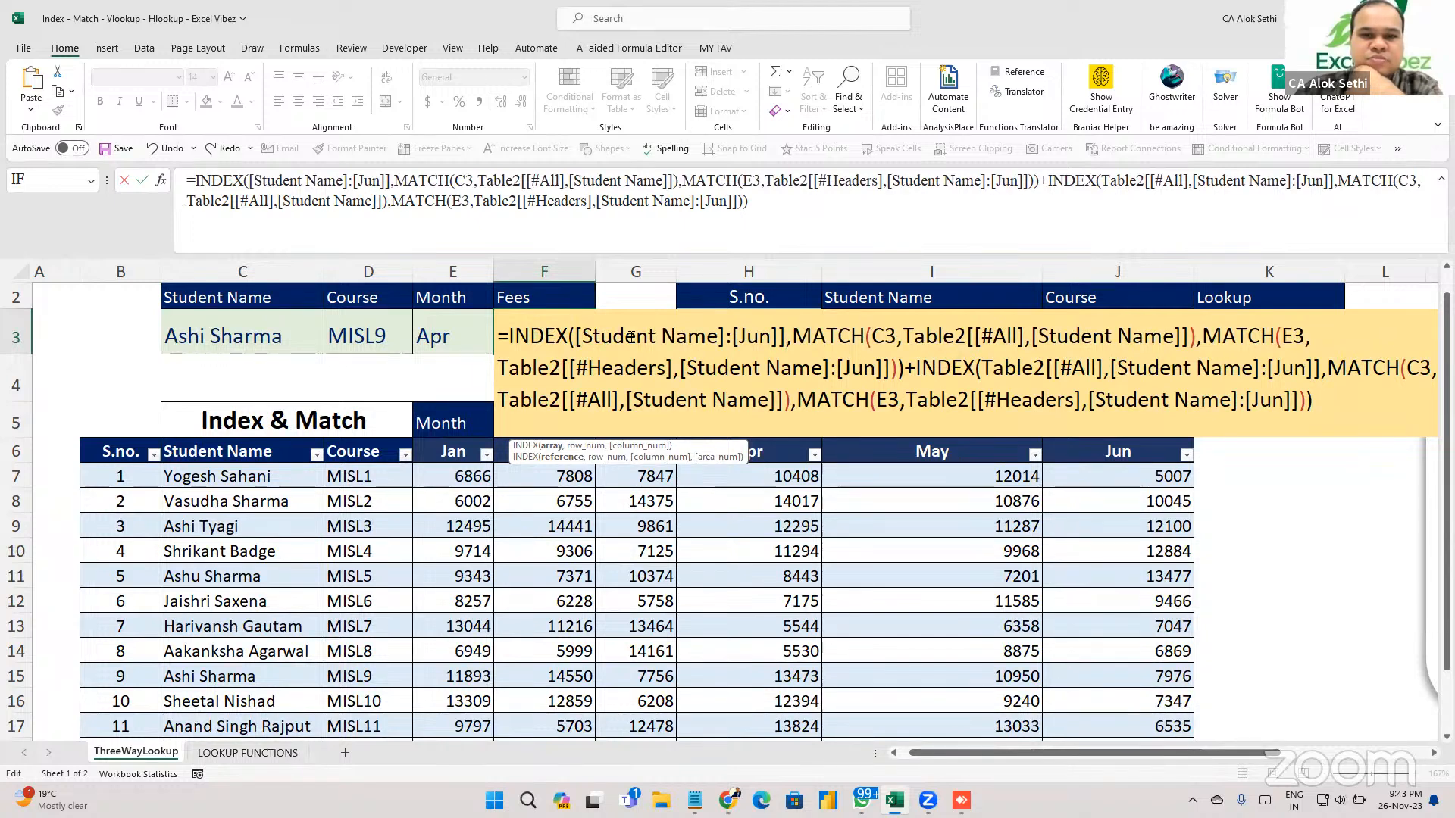
pyautogui.press('BackSpace')
pyautogui.hotkey('ctrl', 'Left')
pyautogui.hotkey('ctrl', 'Left')
pyautogui.hotkey('ctrl', 'Left')
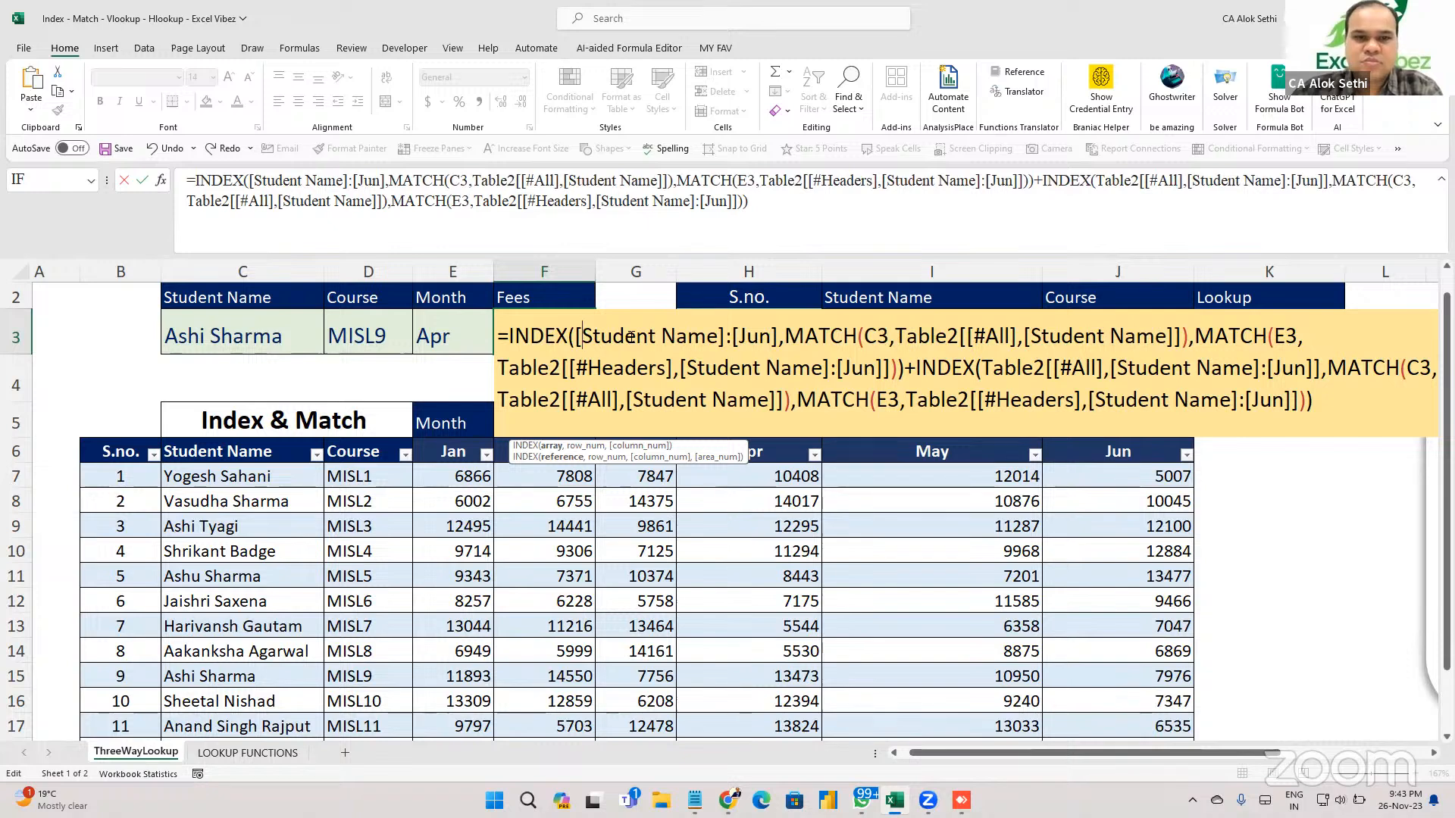
pyautogui.write('table2')
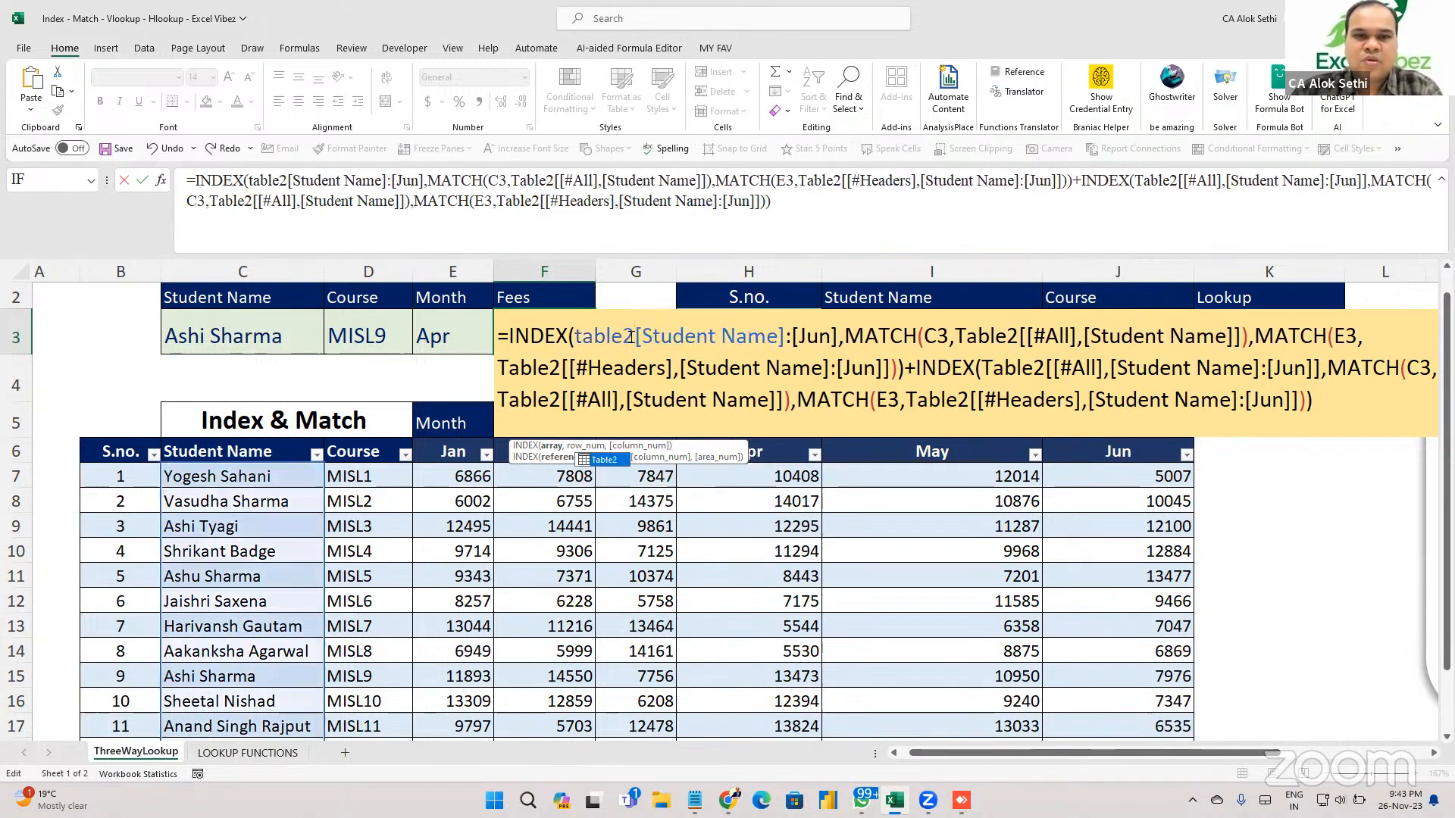
pyautogui.press('Right')
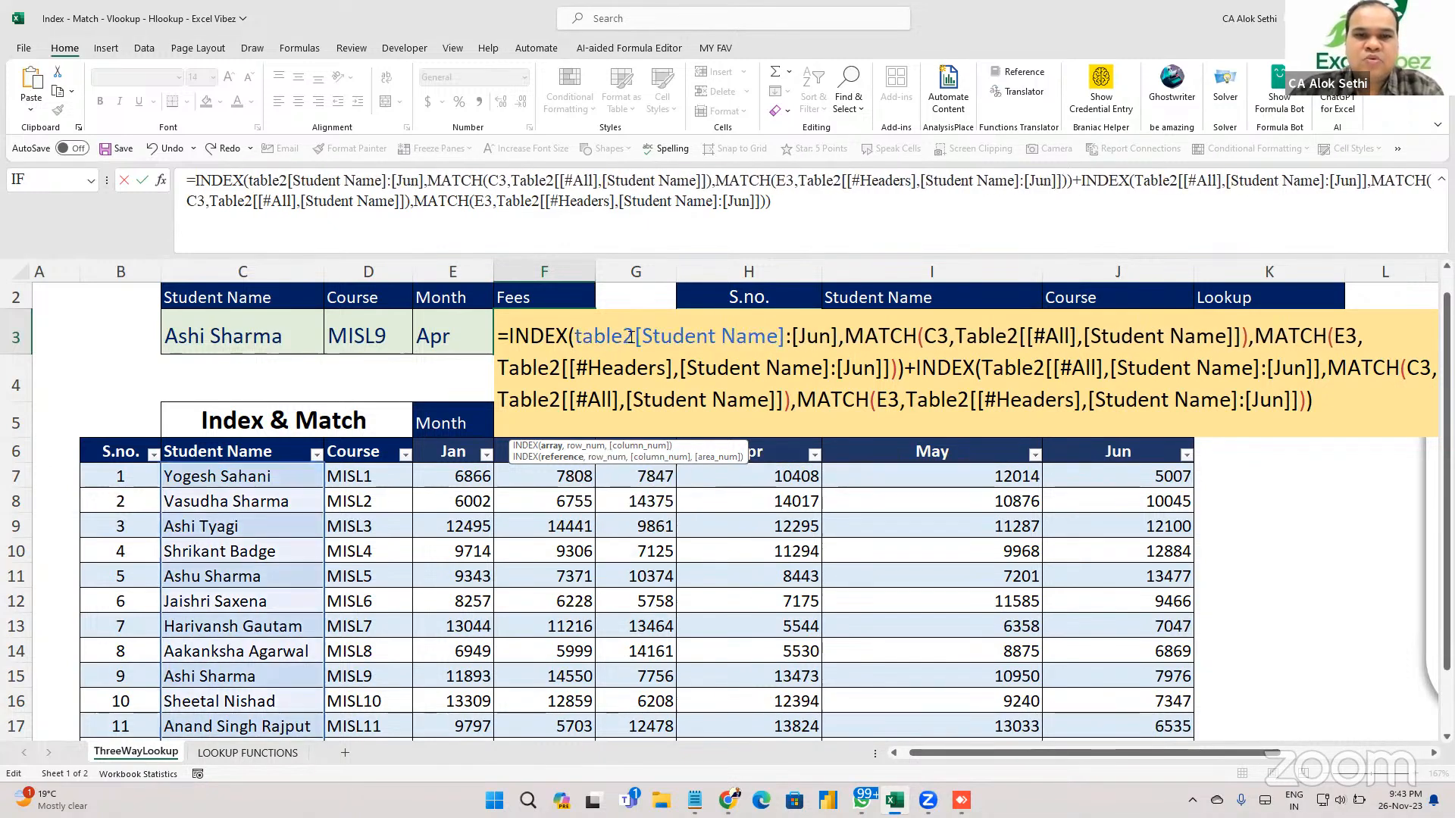
pyautogui.write('table3')
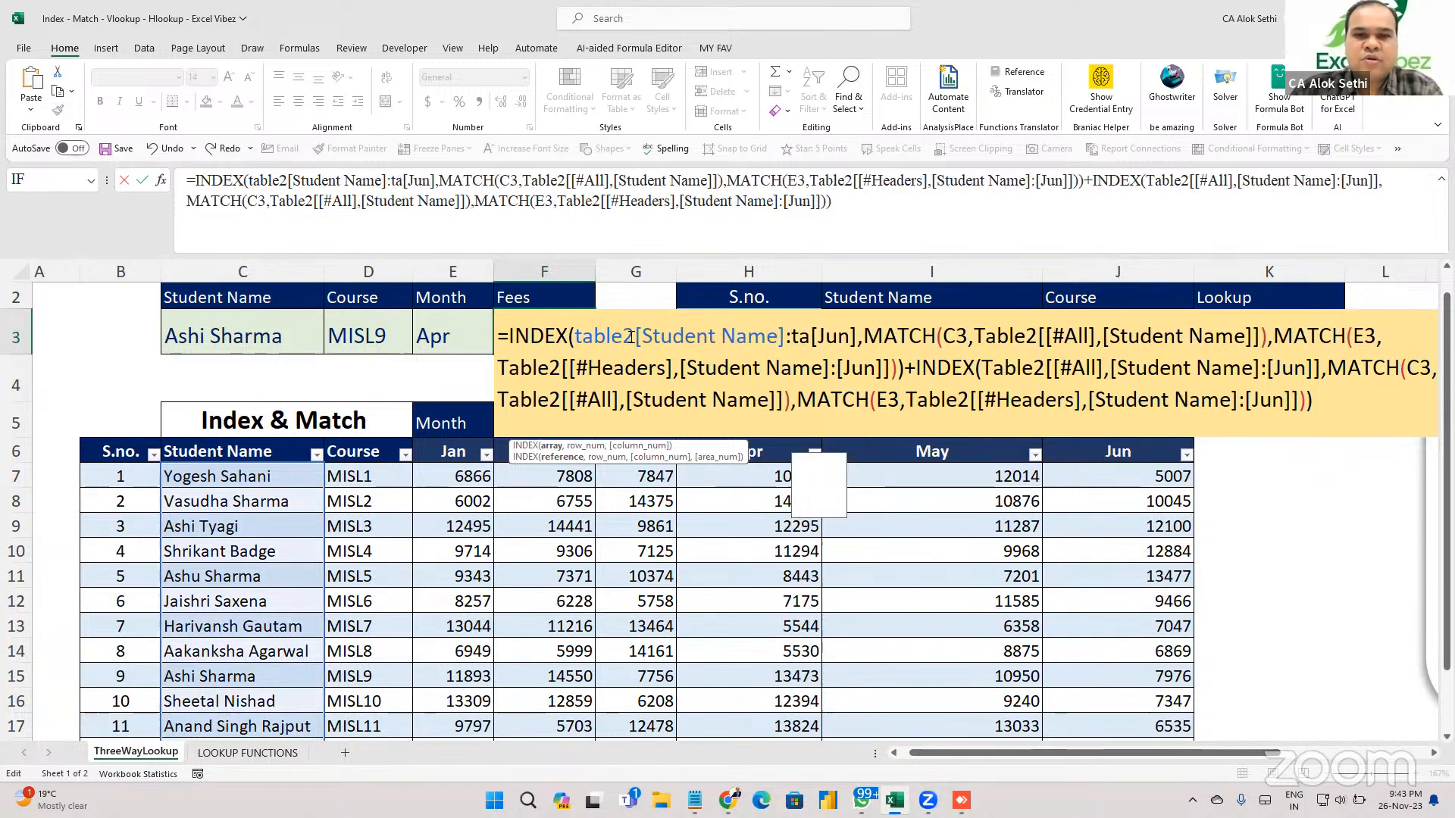
pyautogui.press('BackSpace')
pyautogui.write('2')
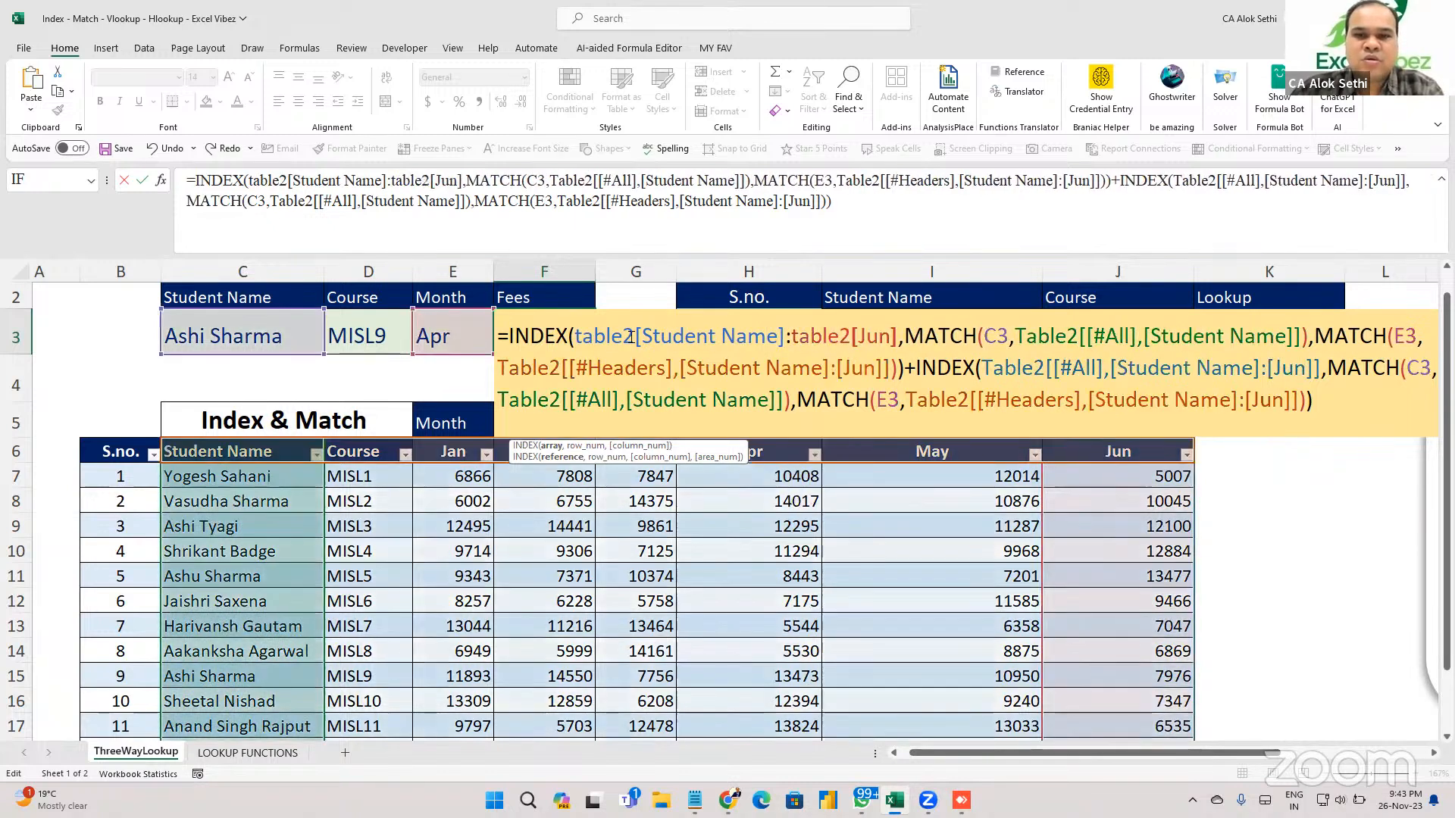
pyautogui.press('Right')
pyautogui.press('Right')
pyautogui.press('Right')
pyautogui.press('Right')
pyautogui.write(']')
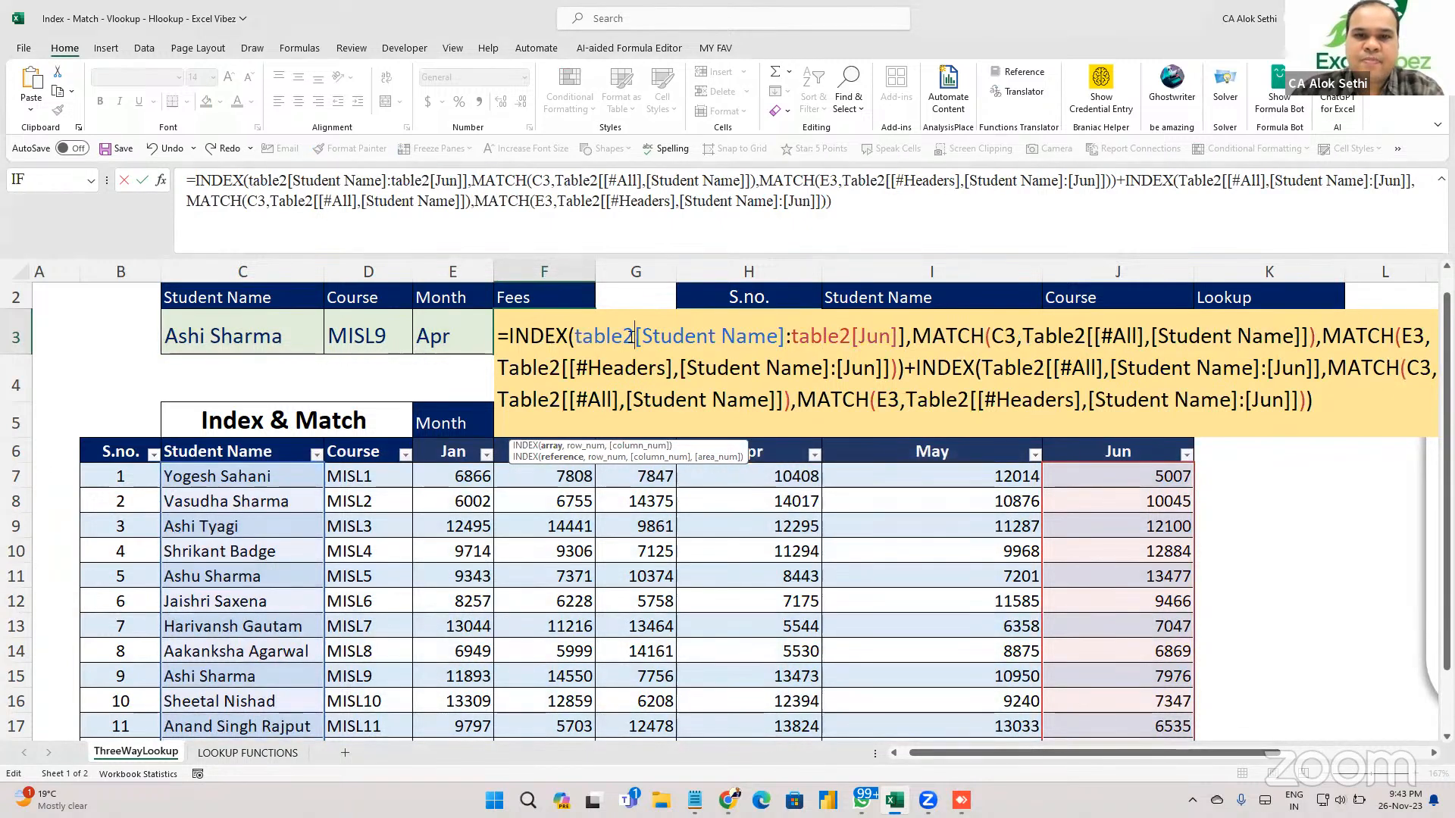
# Adjust the [Student Name] brackets and MATCH range, commit to #N/A, then clear F3.
pyautogui.click(629, 335)
pyautogui.write('[')
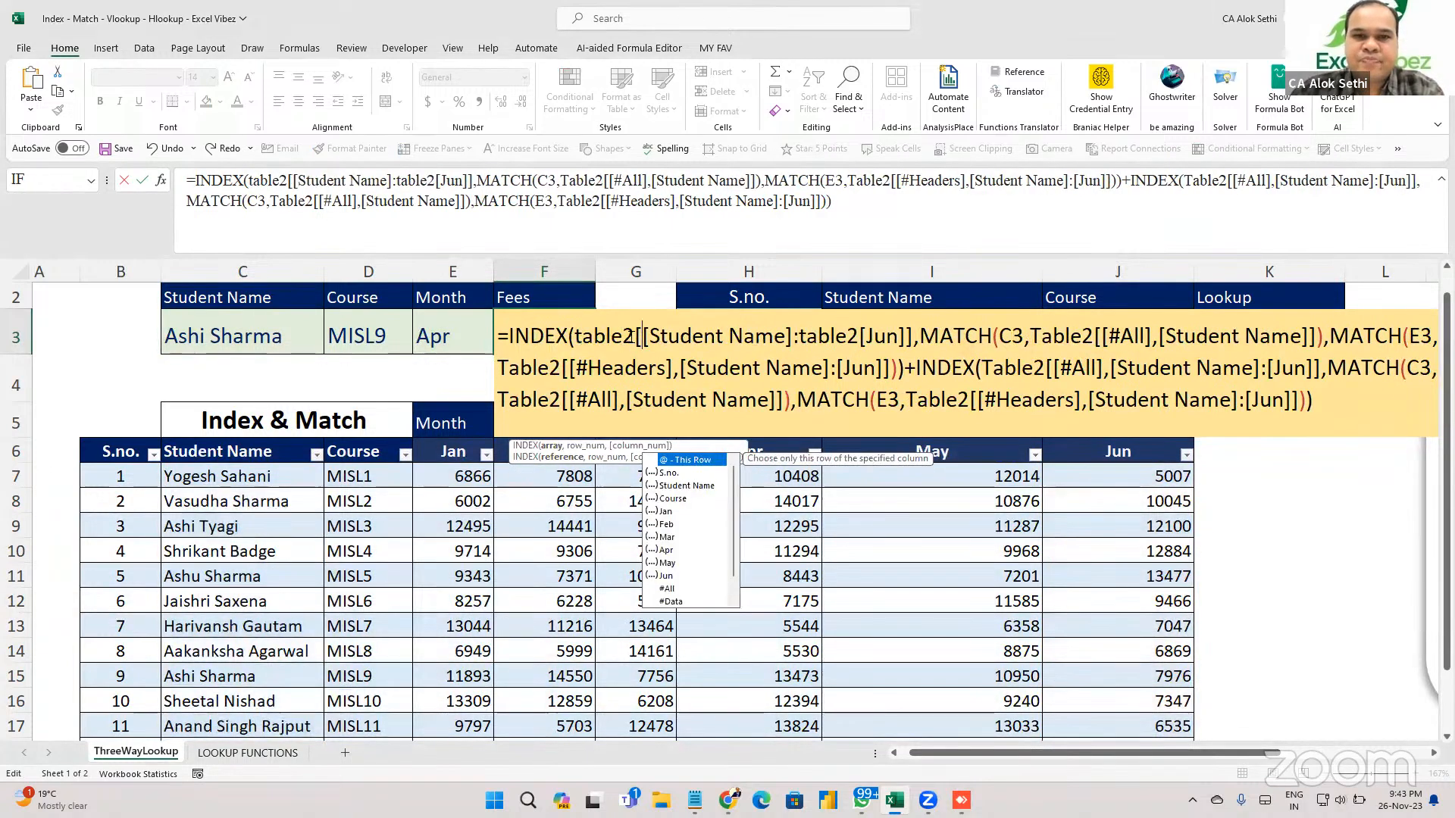
pyautogui.press('BackSpace')
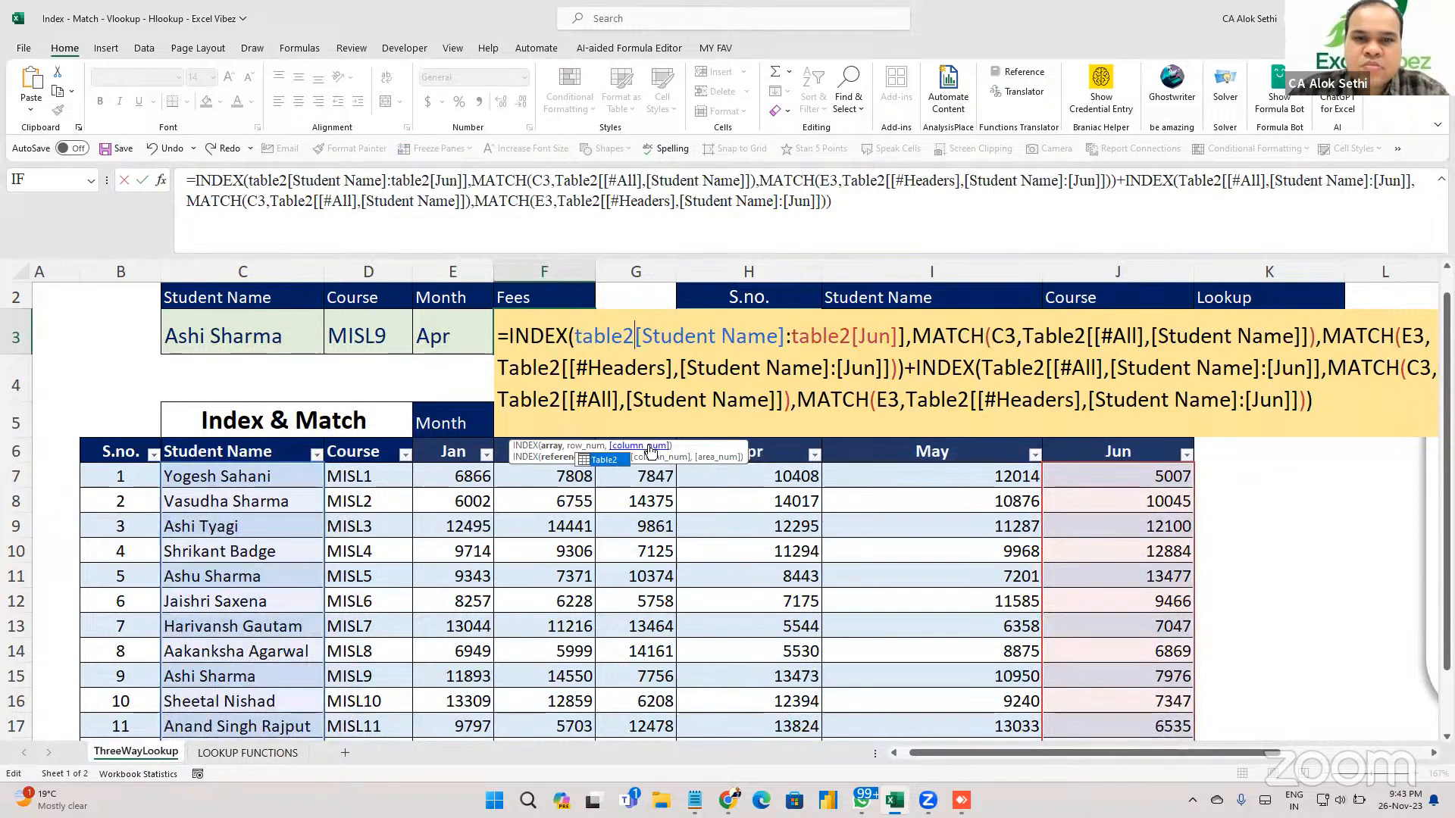
pyautogui.press('Right')
pyautogui.press('Right')
pyautogui.press('Right')
pyautogui.press('Right')
pyautogui.press('Right')
pyautogui.press('Right')
pyautogui.press('Right')
pyautogui.press('Right')
pyautogui.press('Right')
pyautogui.press('Right')
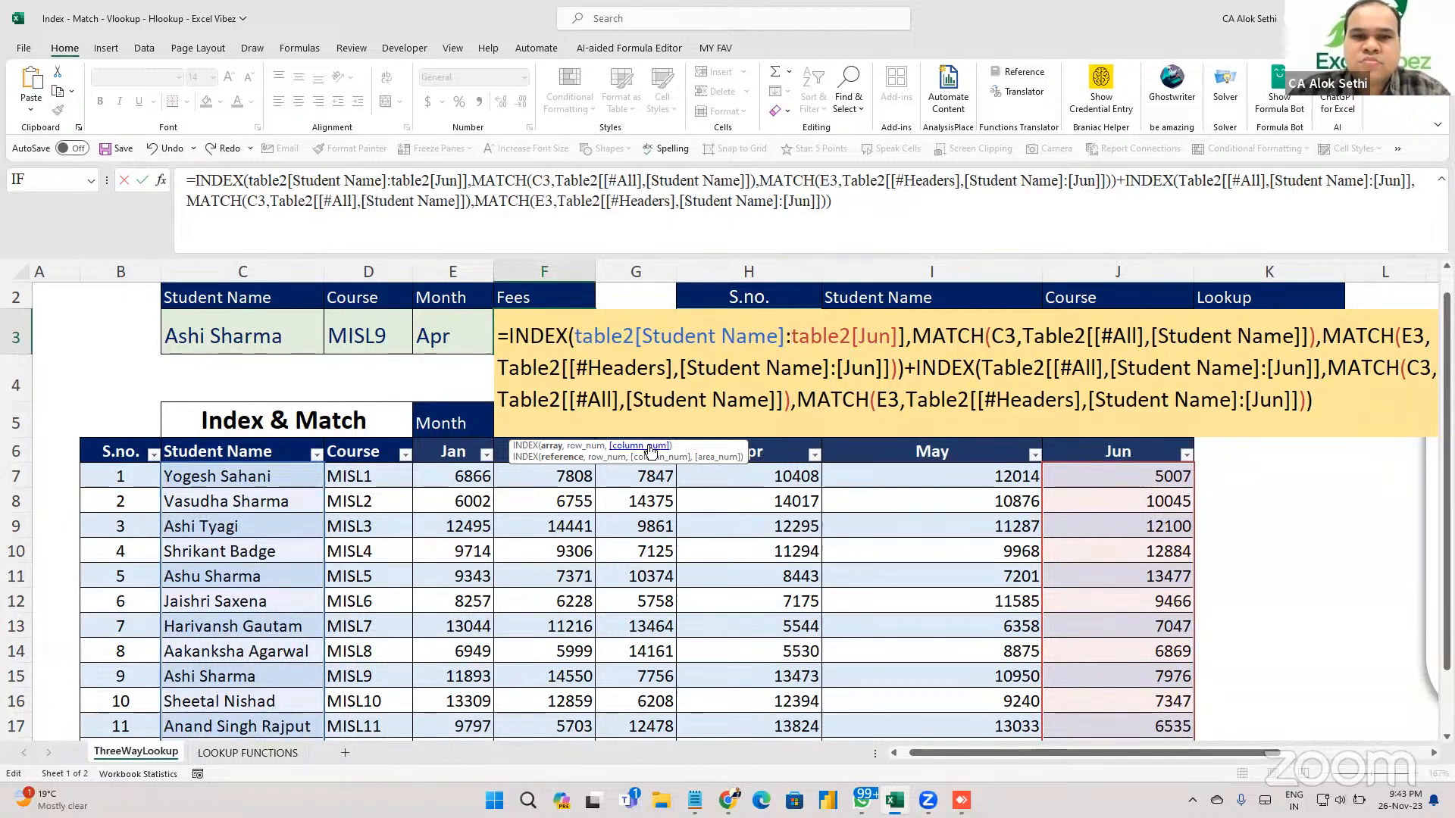
pyautogui.press('Left')
pyautogui.press('Left')
pyautogui.press('Left')
pyautogui.press('Left')
pyautogui.press('Left')
pyautogui.press('Left')
pyautogui.press('Left')
pyautogui.press('Left')
pyautogui.press('Left')
pyautogui.press('Left')
pyautogui.press('Left')
pyautogui.press('Left')
pyautogui.press('Left')
pyautogui.press('Left')
pyautogui.press('Left')
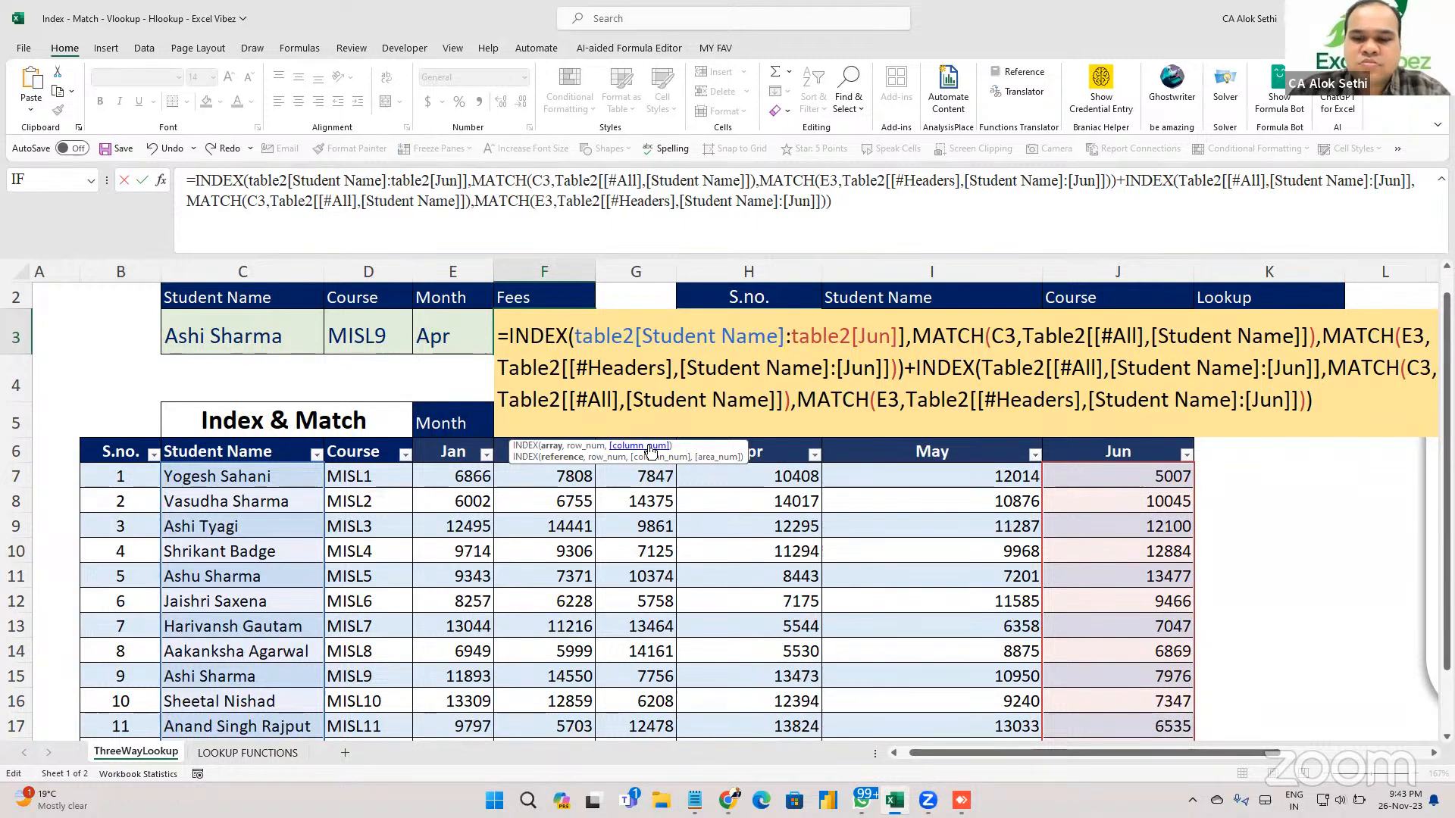
pyautogui.write('[[')
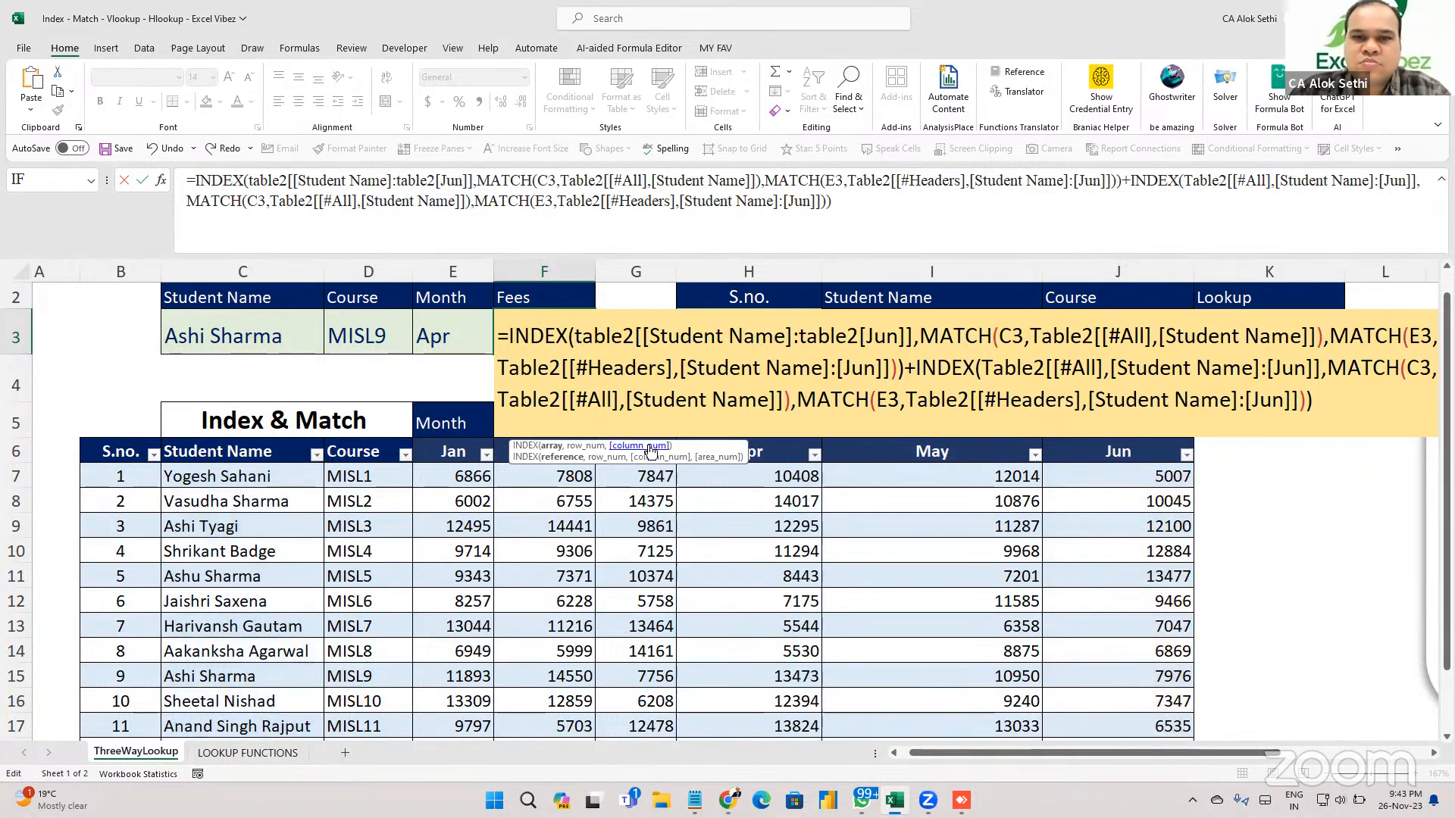
pyautogui.press('BackSpace')
pyautogui.press('BackSpace')
pyautogui.press('BackSpace')
pyautogui.press('BackSpace')
pyautogui.press('BackSpace')
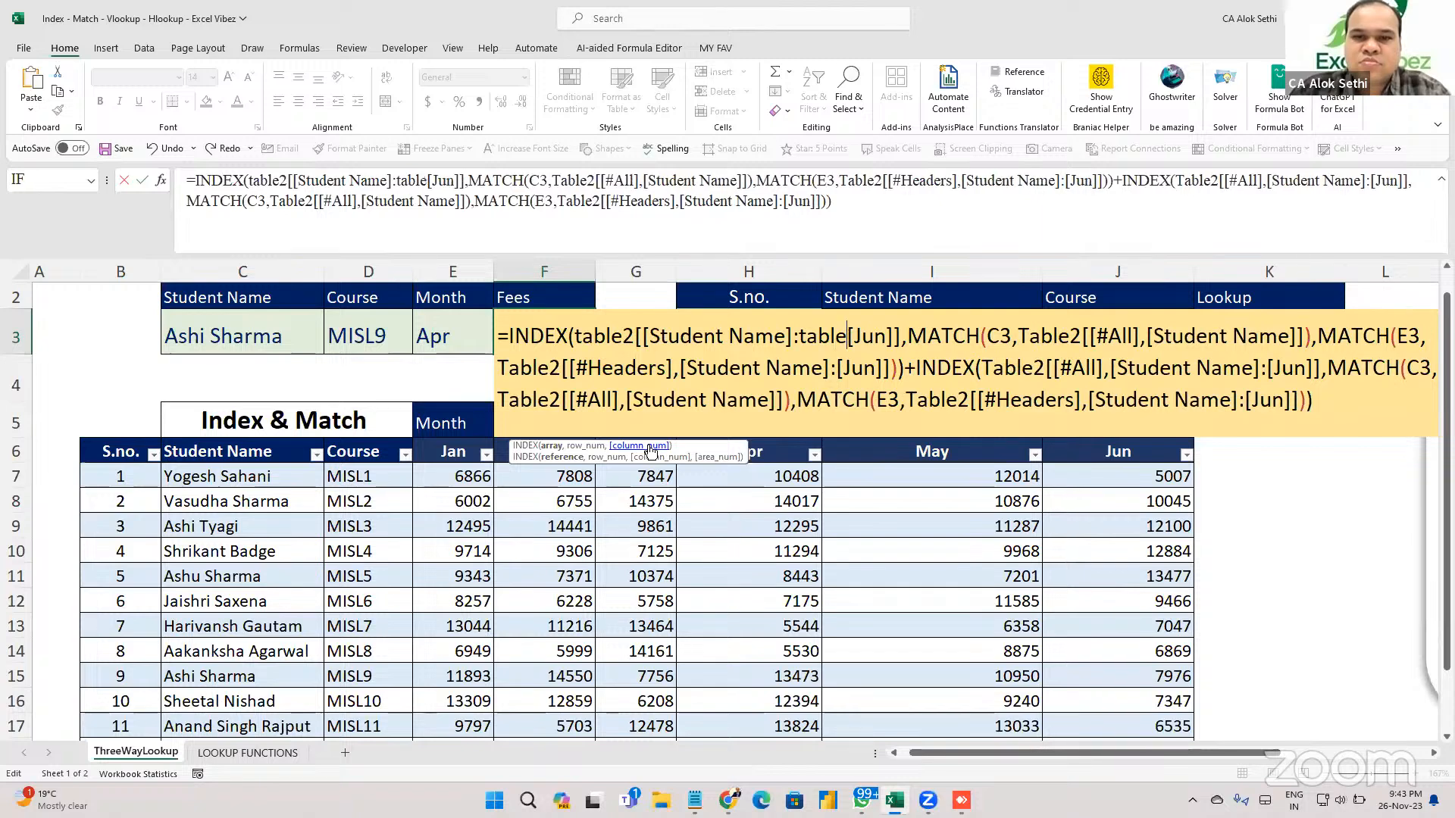
pyautogui.press('BackSpace')
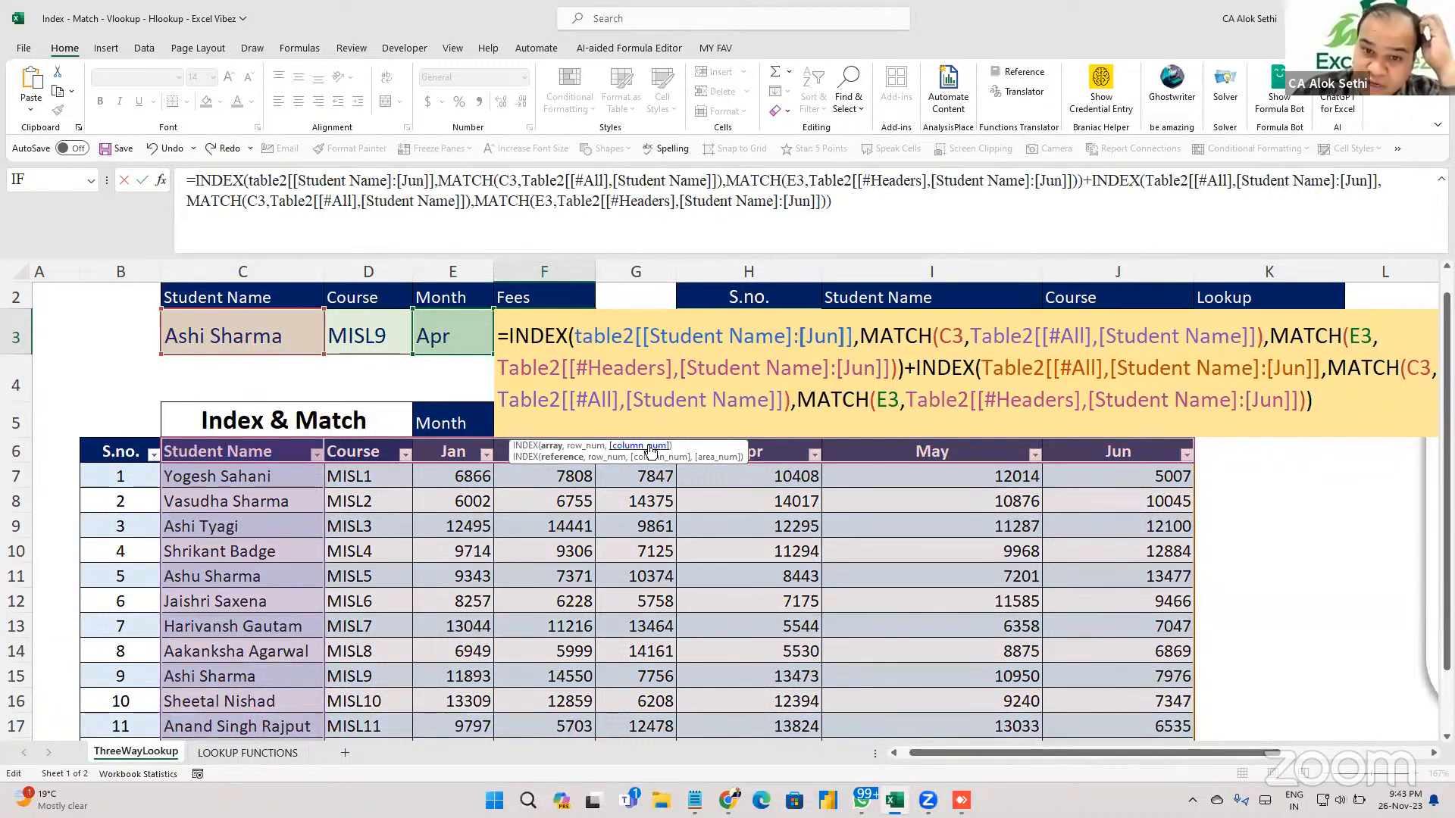
pyautogui.press('Right')
pyautogui.press('Right')
pyautogui.press('Right')
pyautogui.press('Right')
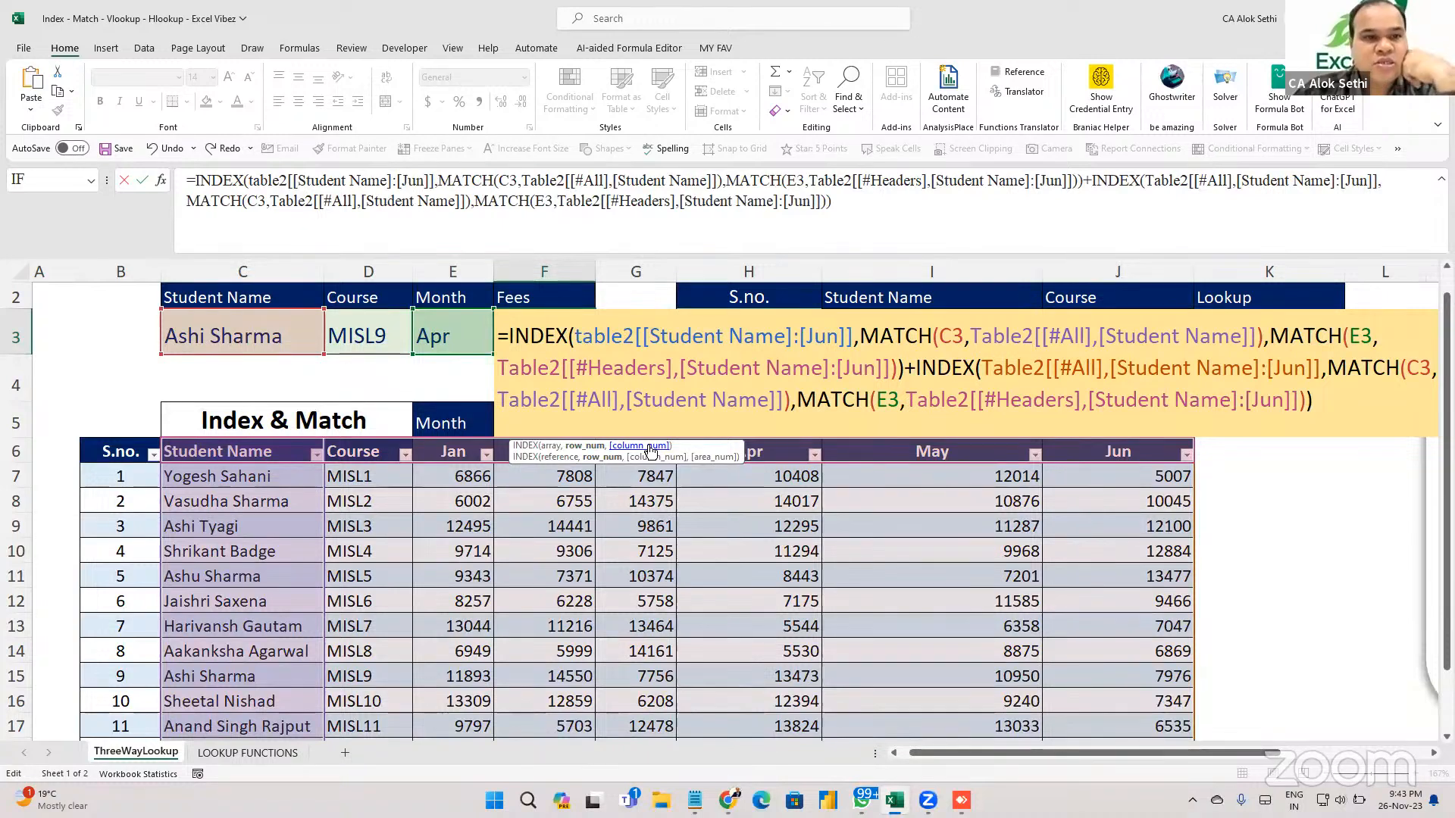
pyautogui.press('Right')
pyautogui.press('Right')
pyautogui.press('Right')
pyautogui.press('Right')
pyautogui.press('Right')
pyautogui.press('Right')
pyautogui.press('Right')
pyautogui.press('Right')
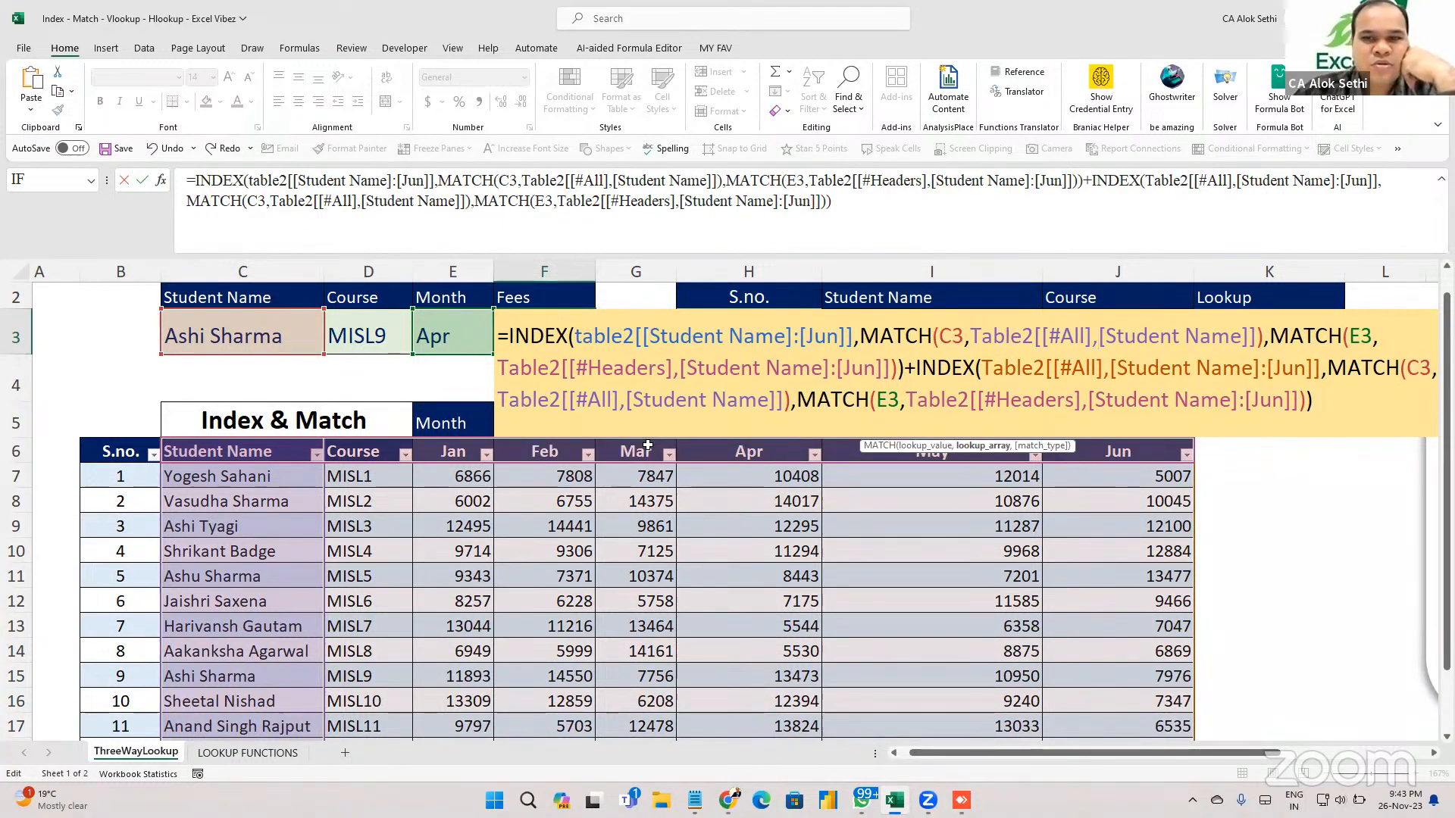
pyautogui.press('BackSpace')
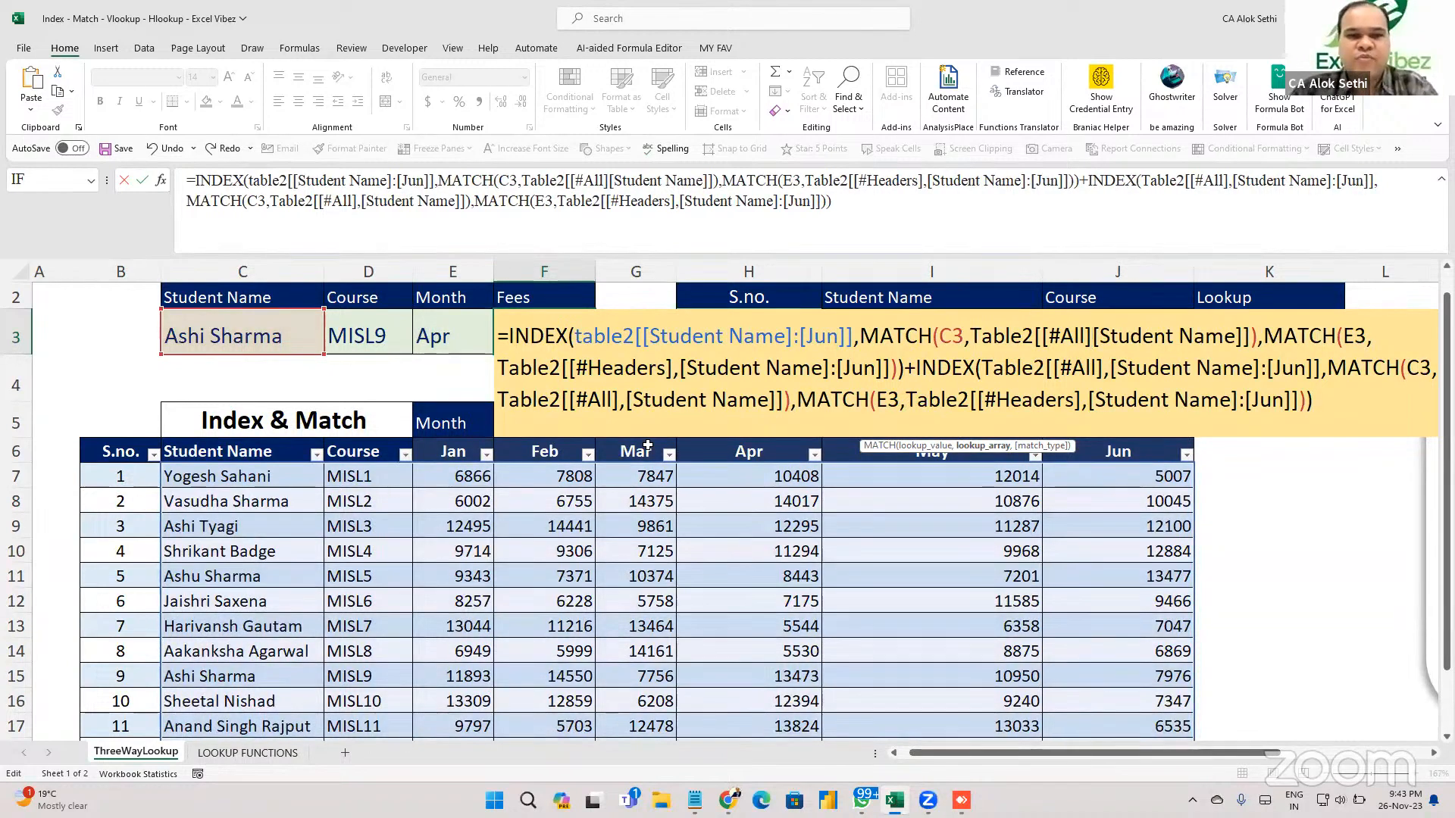
pyautogui.hotkey('ctrl', 'Return')
pyautogui.press('Delete')
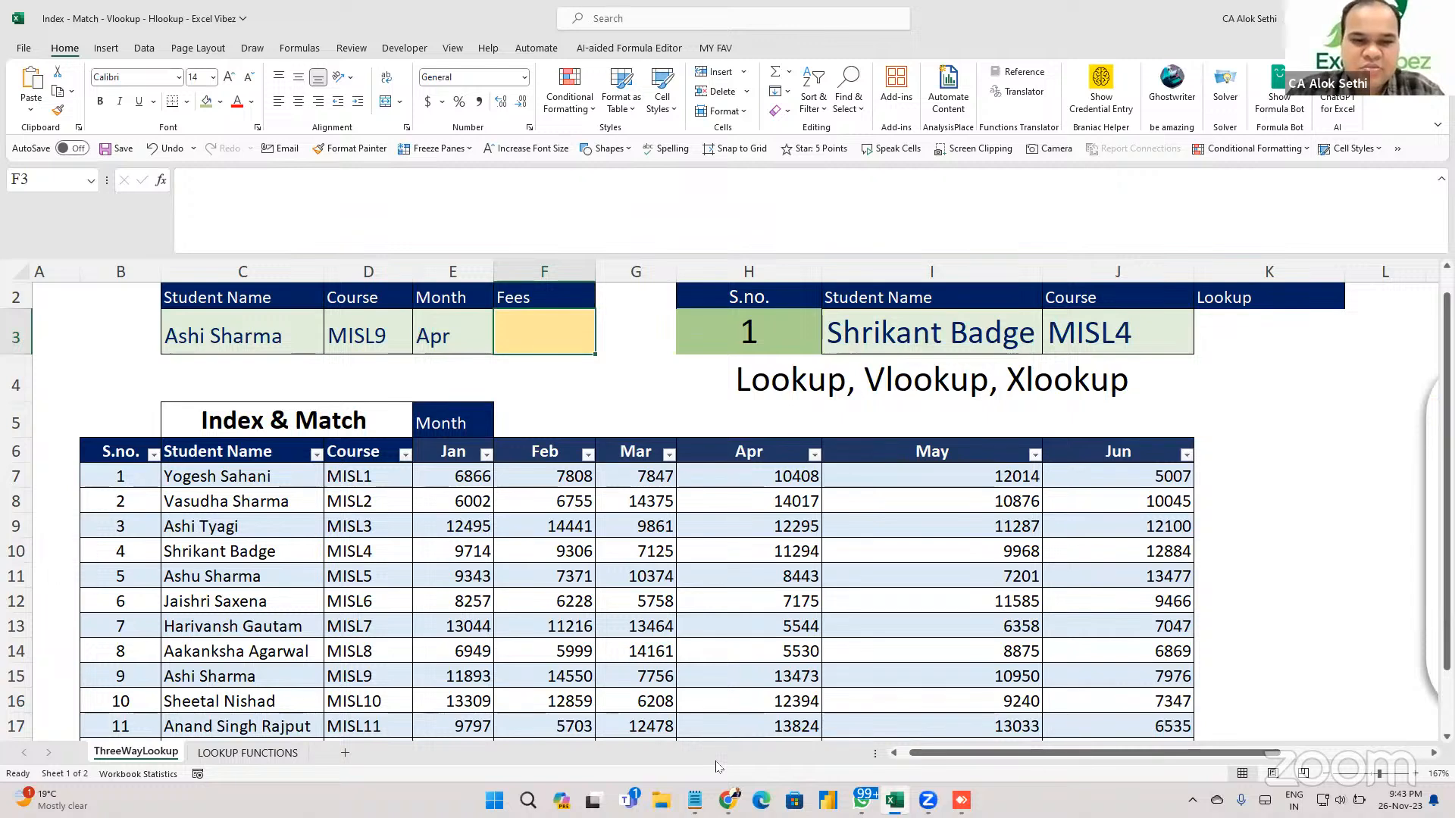
# Copy the INDEX/MATCH formula from the saved index file in Notepad and paste it into F3.
pyautogui.click(634, 562)
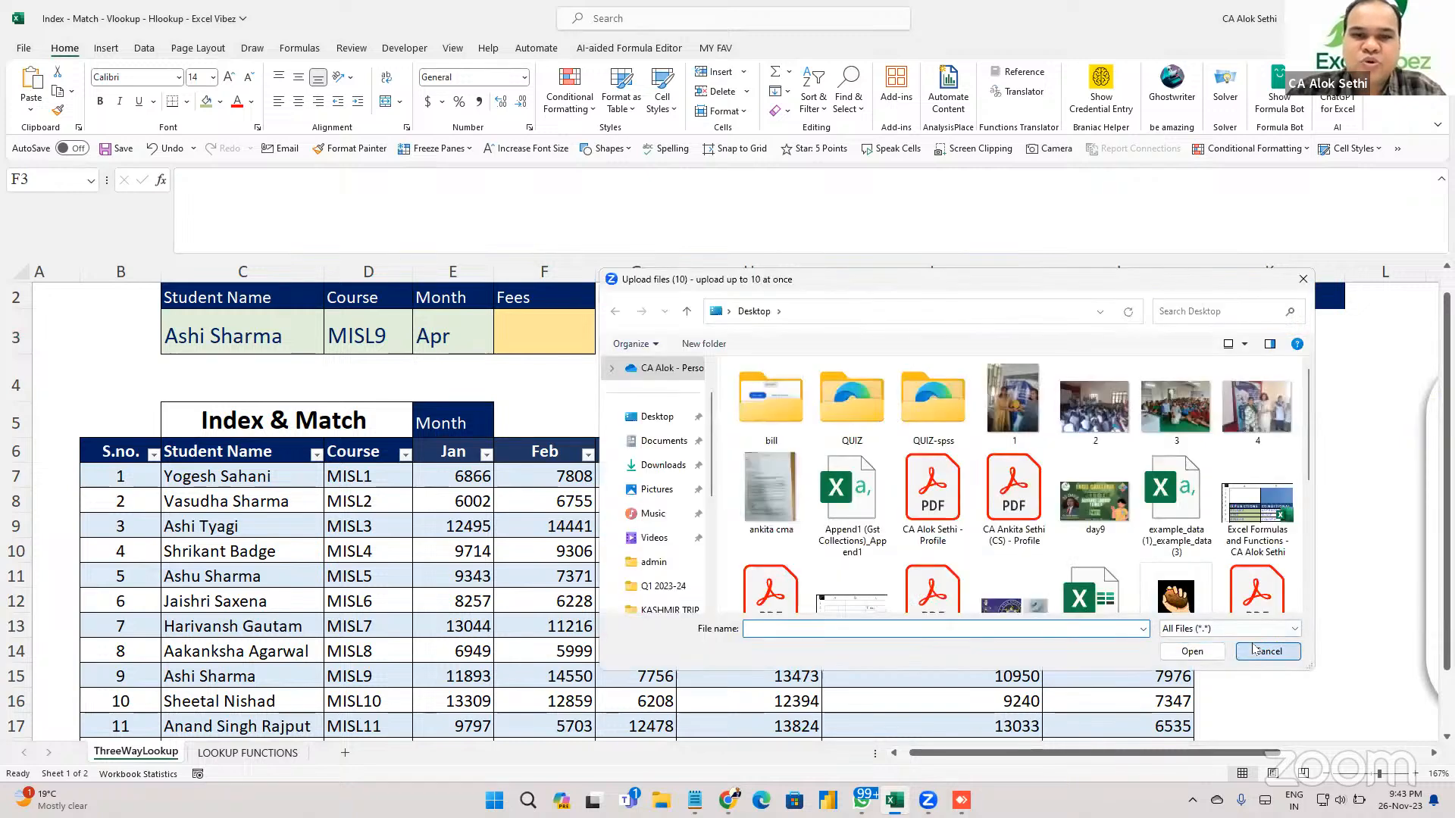
pyautogui.click(1254, 650)
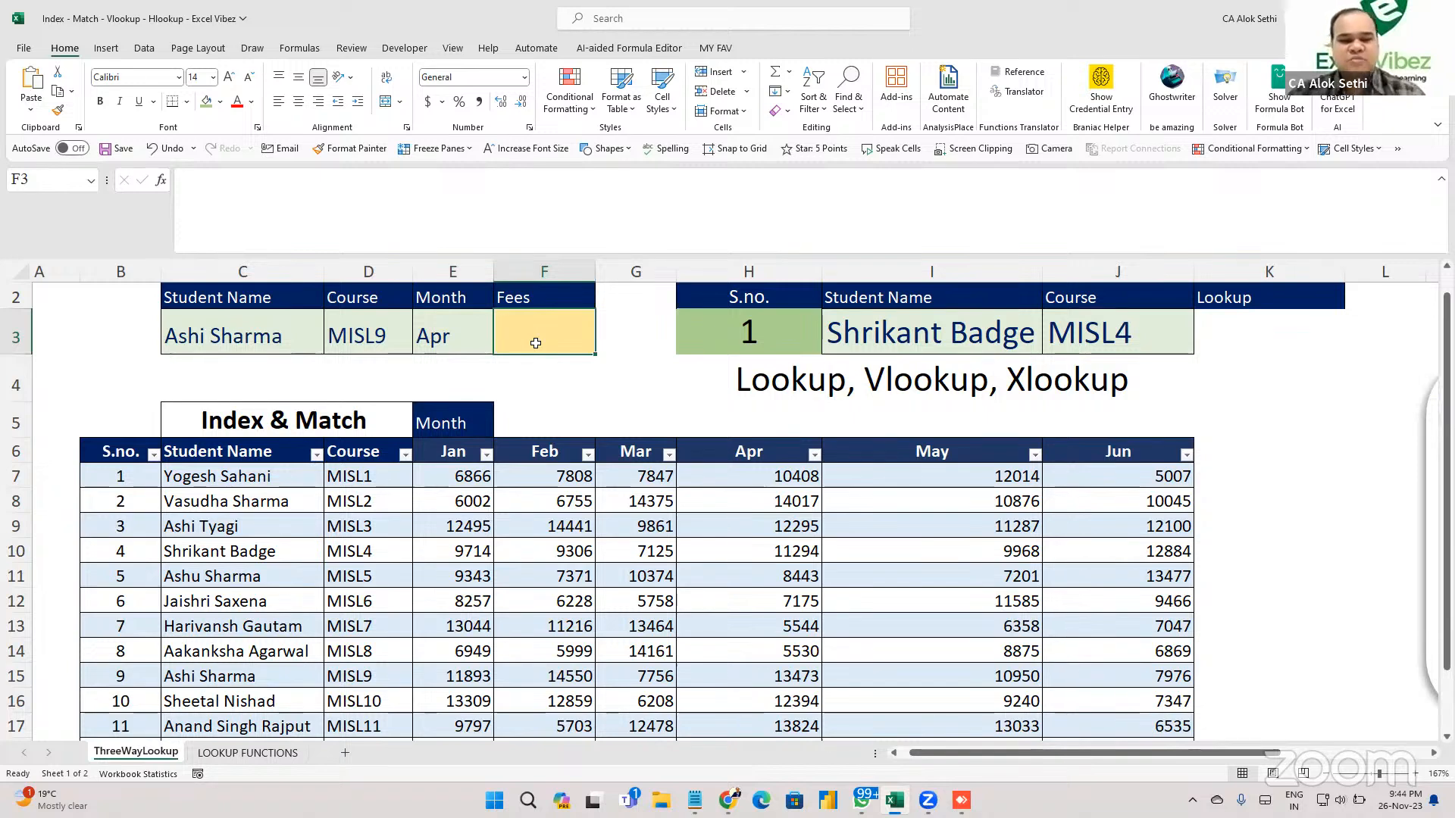
pyautogui.press('super')
pyautogui.write('note')
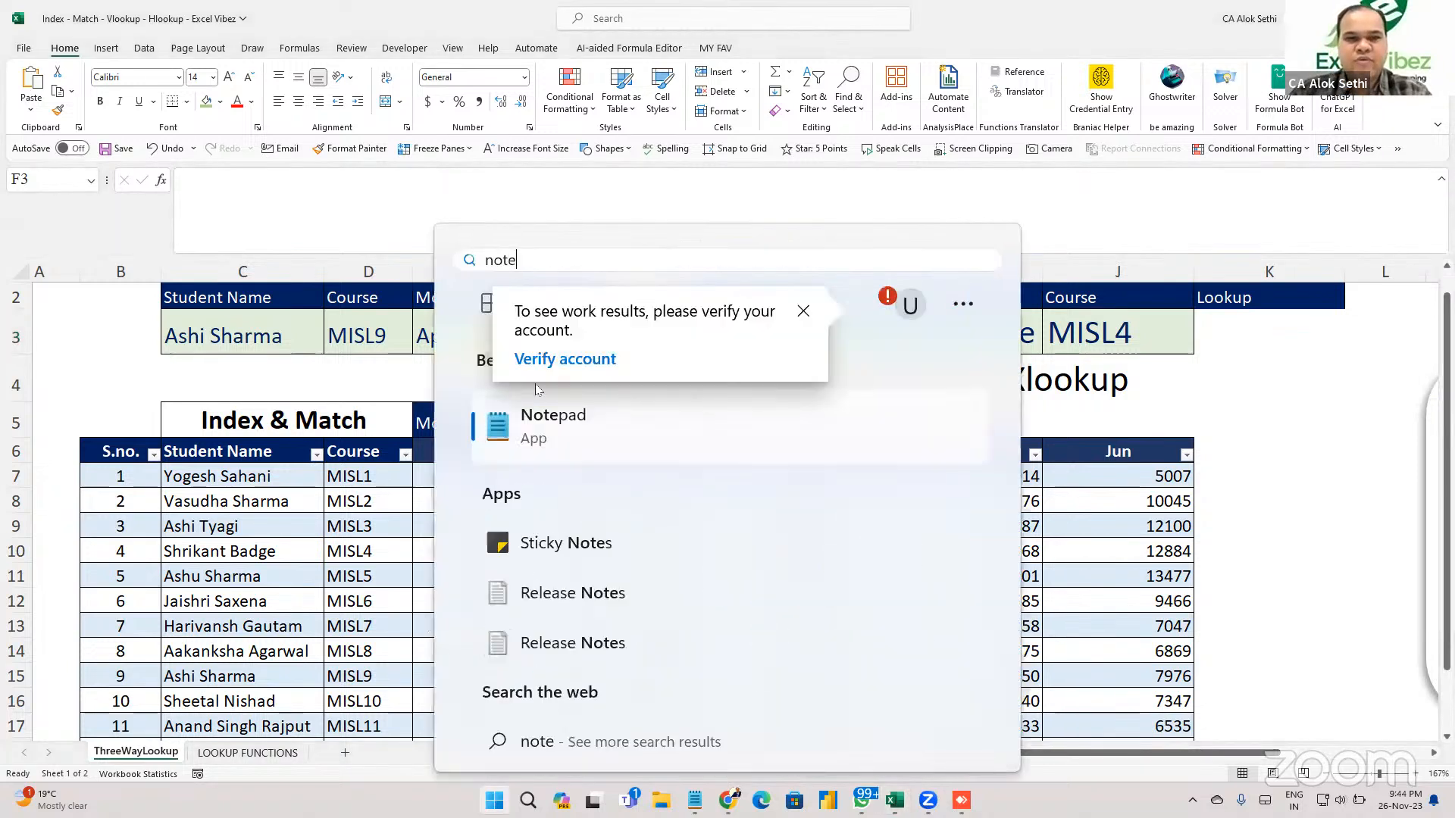
pyautogui.click(539, 445)
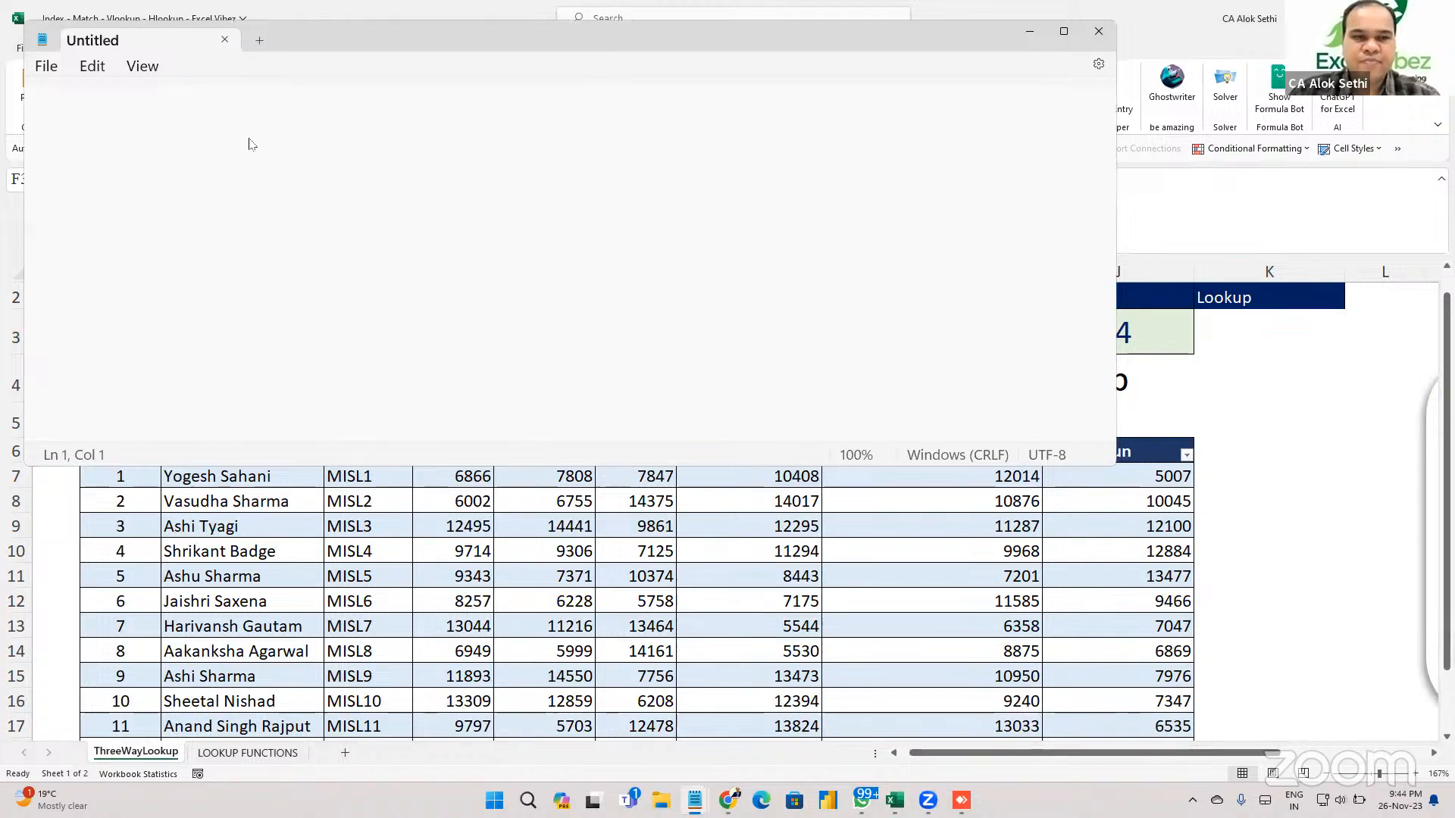
pyautogui.hotkey('ctrl', 'o')
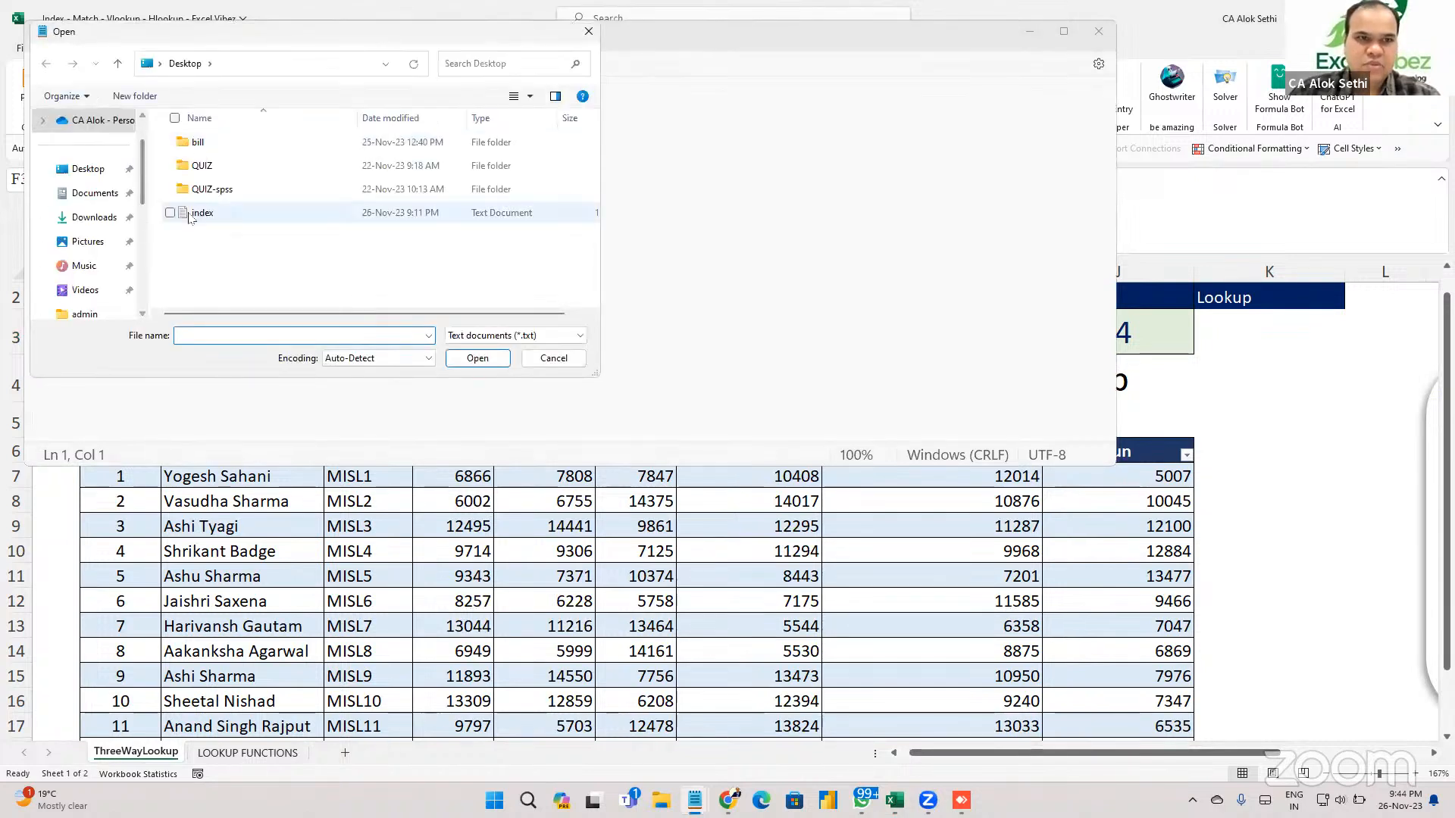
pyautogui.doubleClick(188, 214)
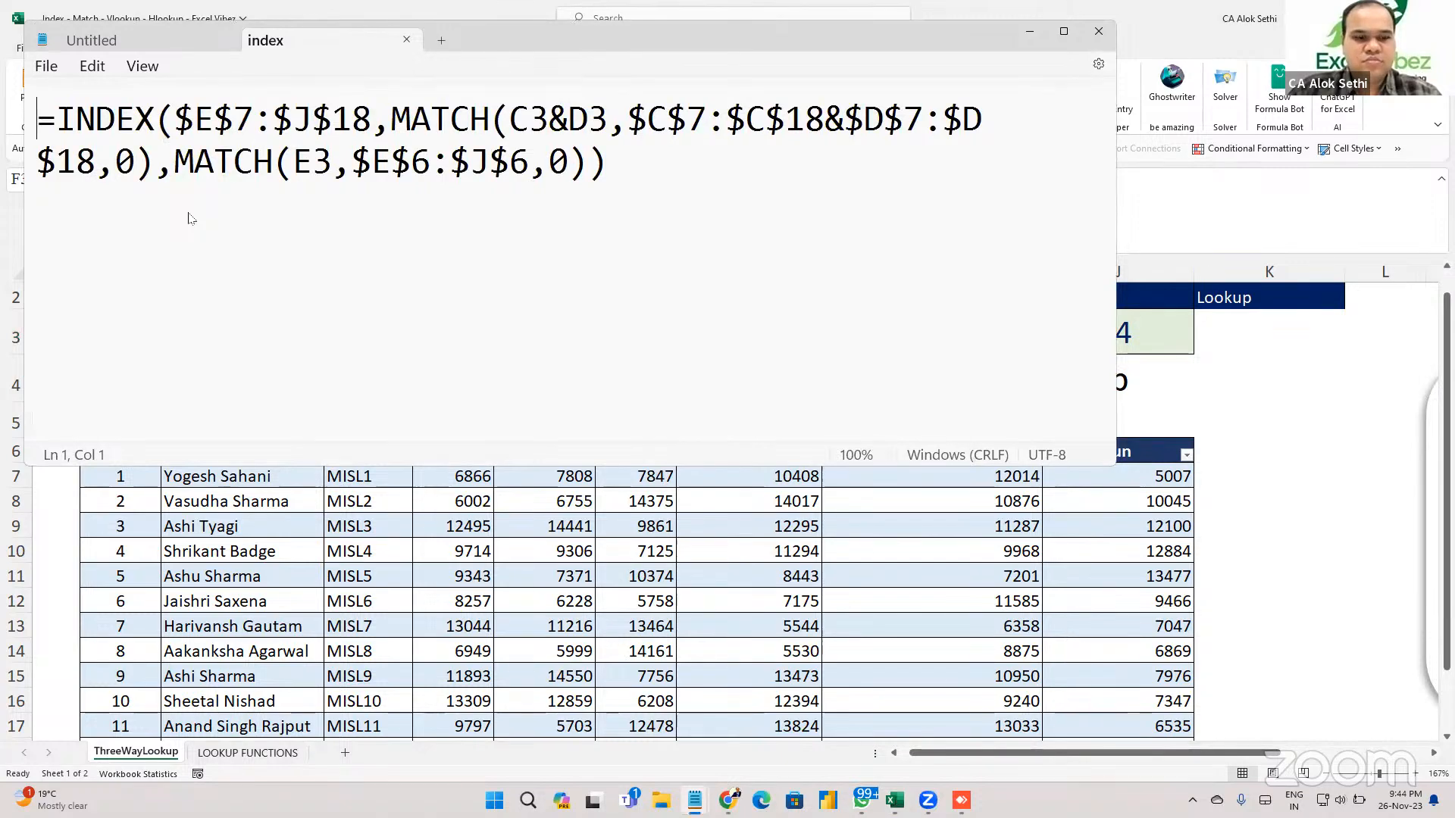
pyautogui.hotkey('ctrl', 'a')
pyautogui.hotkey('ctrl', 'c')
pyautogui.hotkey('ctrl', 'w')
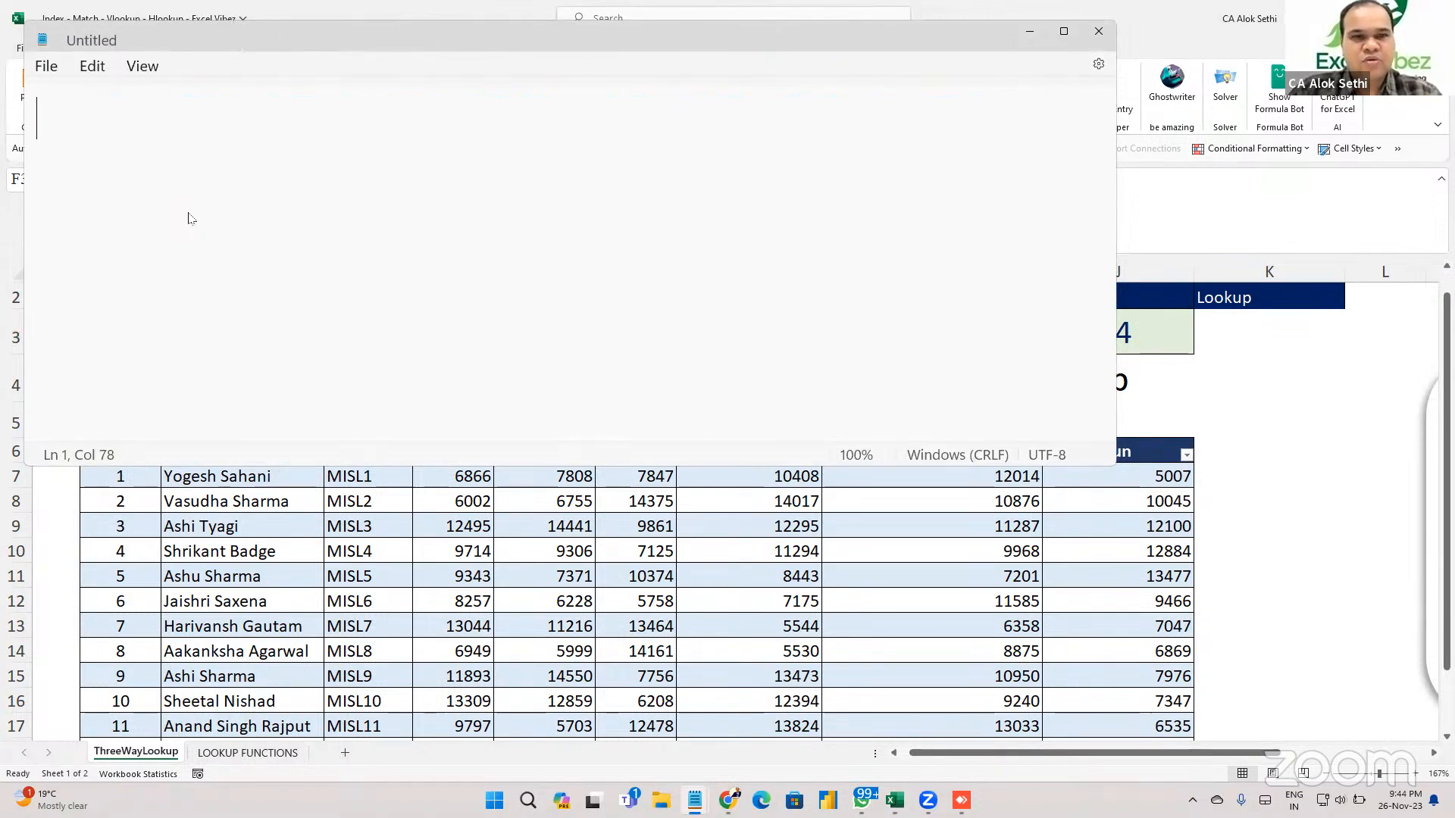
pyautogui.hotkey('ctrl', 'w')
pyautogui.hotkey('ctrl', 'v')
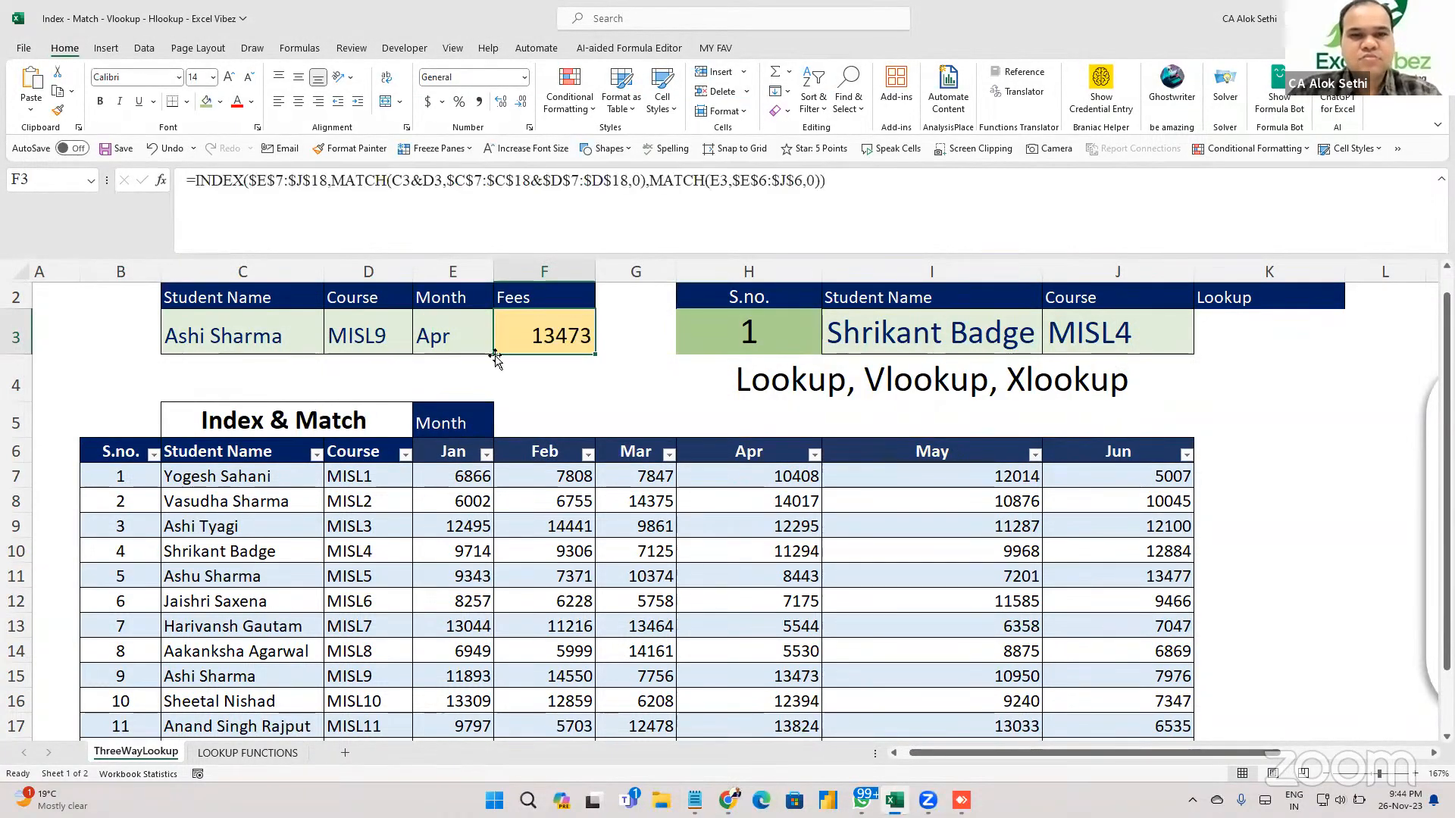
pyautogui.click(566, 392)
pyautogui.press('Up')
pyautogui.press('Left')
pyautogui.press('Left')
pyautogui.press('Left')
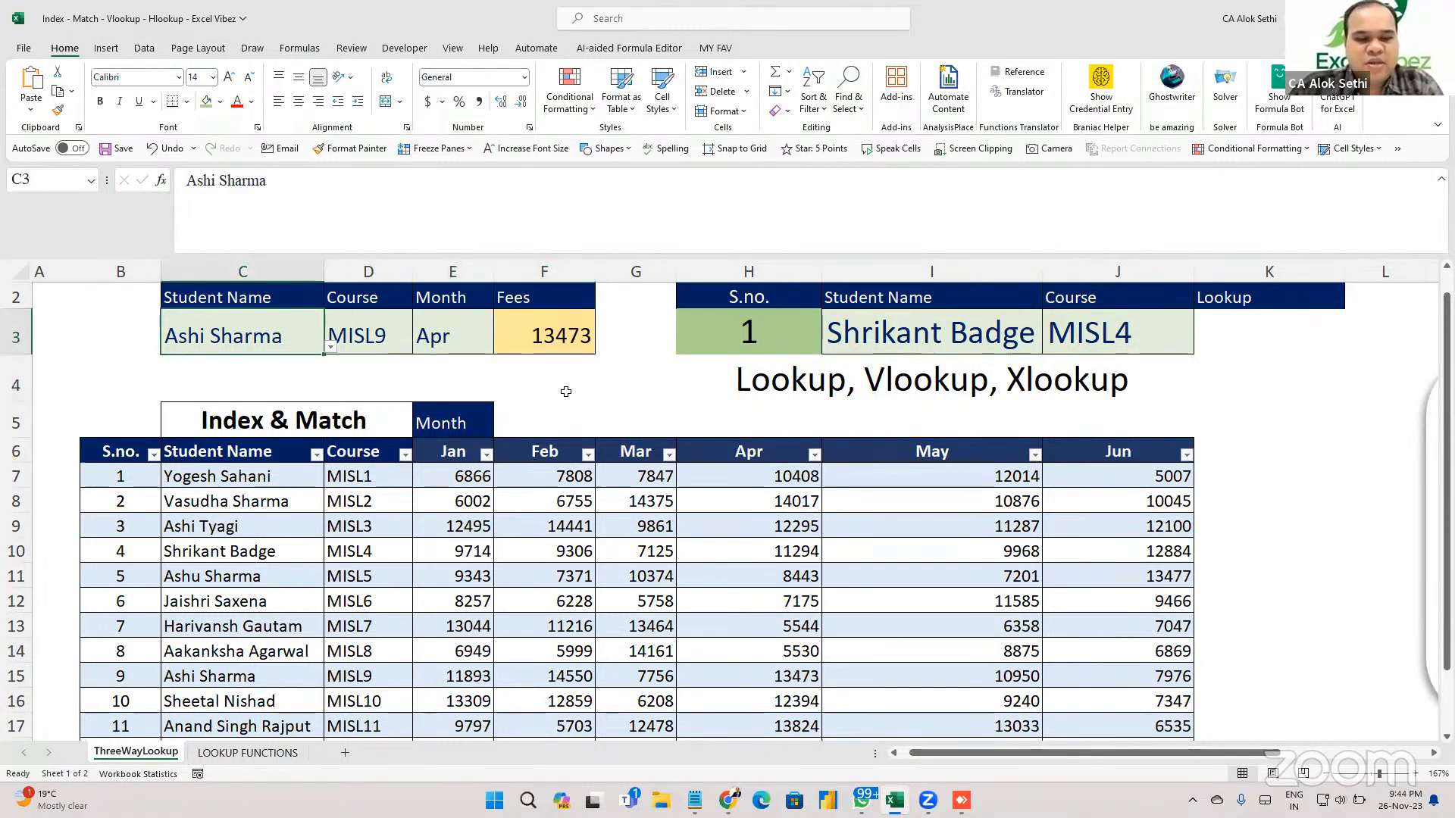
pyautogui.hotkey('alt', 'Down')
pyautogui.press('Down')
pyautogui.press('Return')
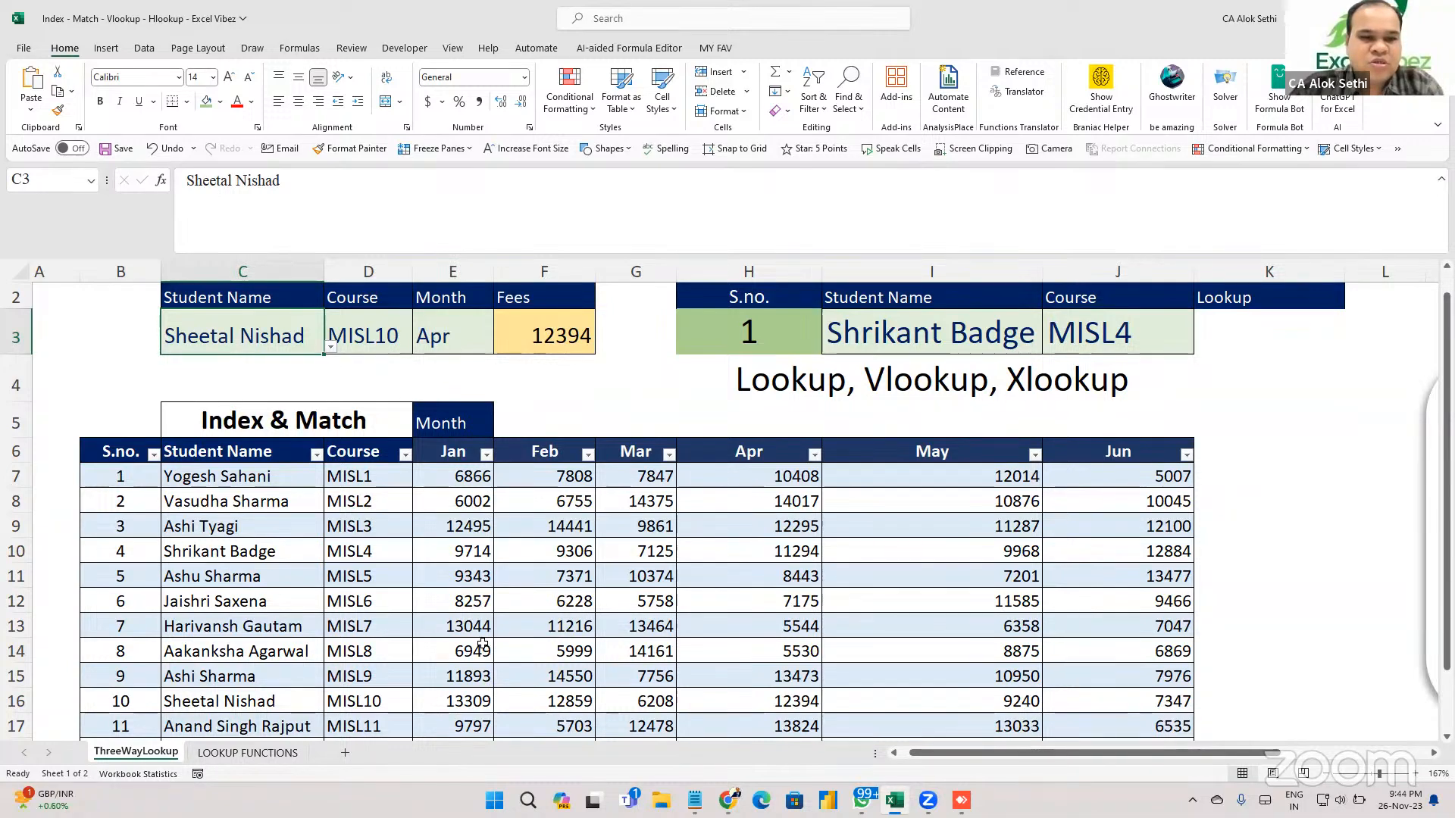
pyautogui.click(748, 701)
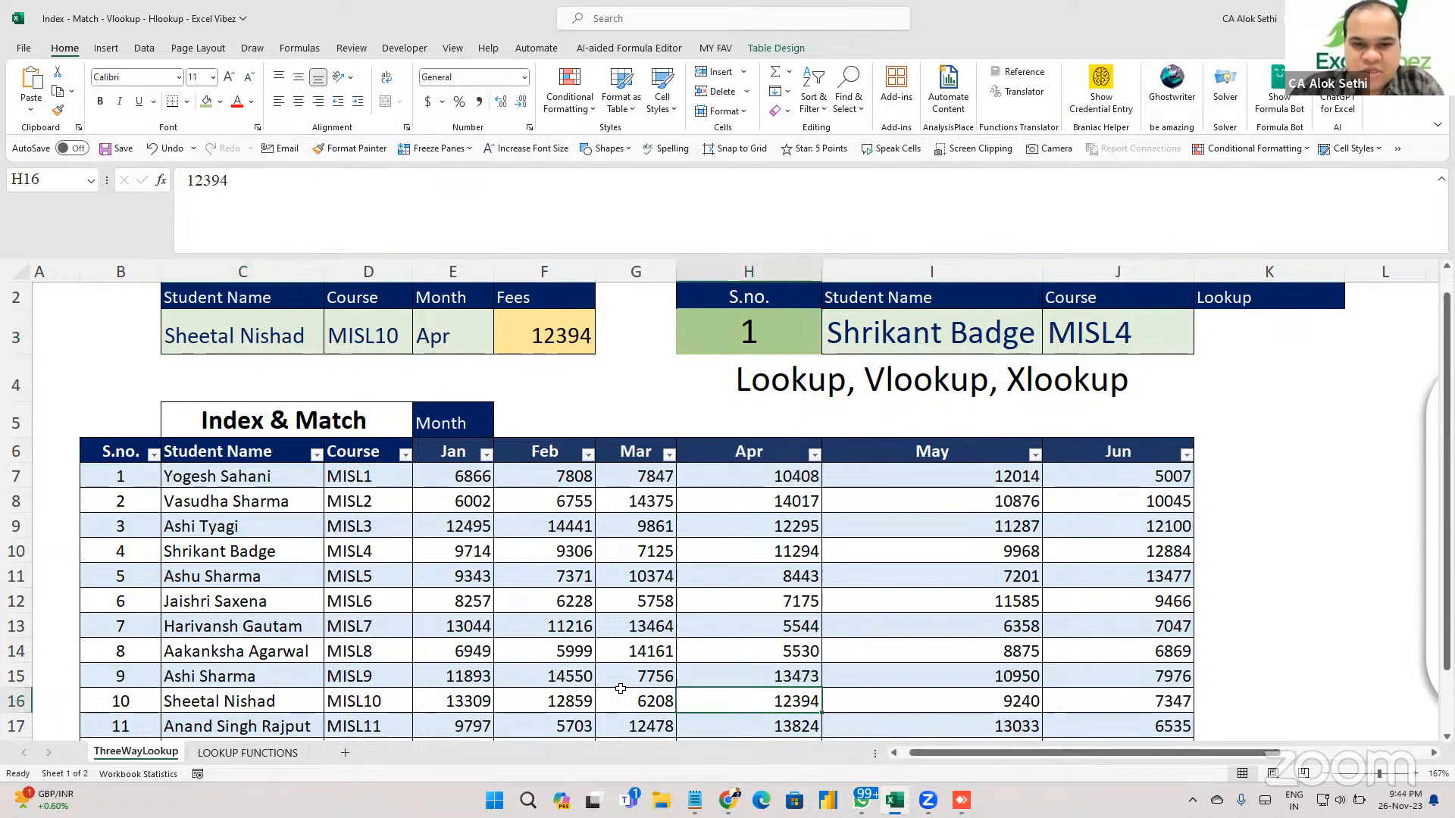
pyautogui.press('Up')
pyautogui.press('Down')
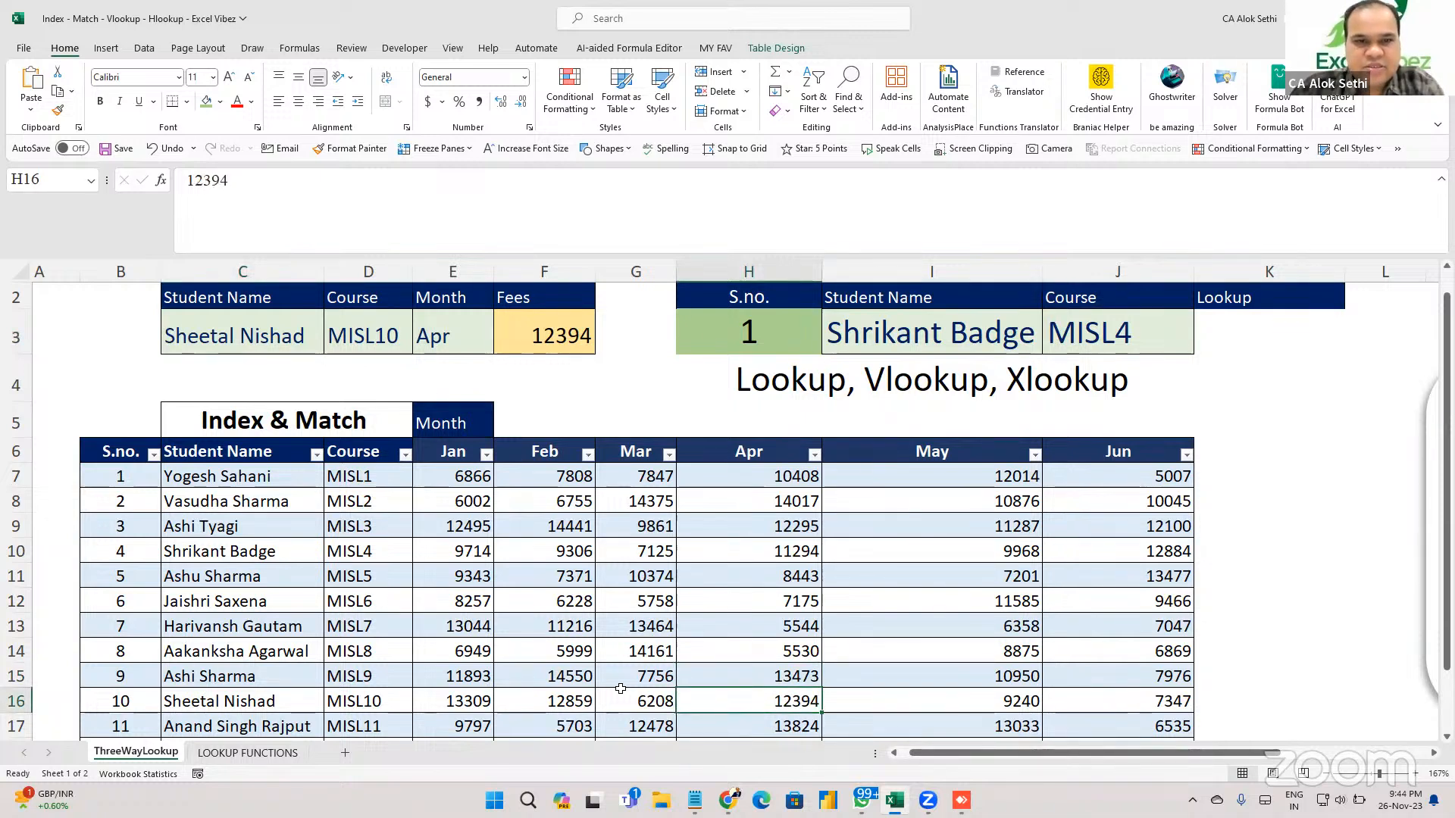
pyautogui.press('Right')
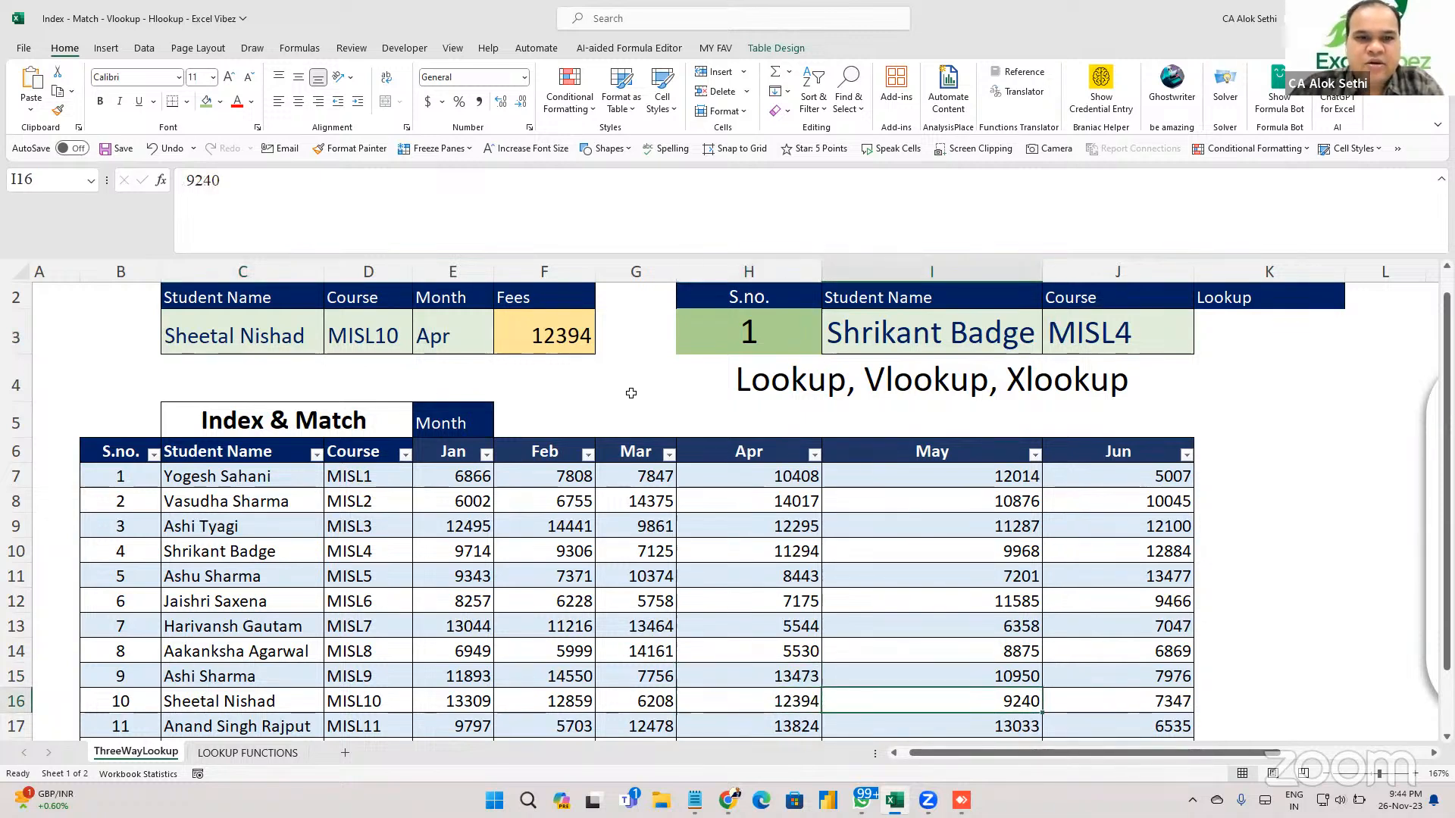
# Set the month in E3 to Jun and confirm F3's 7347 matches the table.
pyautogui.click(453, 335)
pyautogui.hotkey('alt', 'Down')
pyautogui.press('Down')
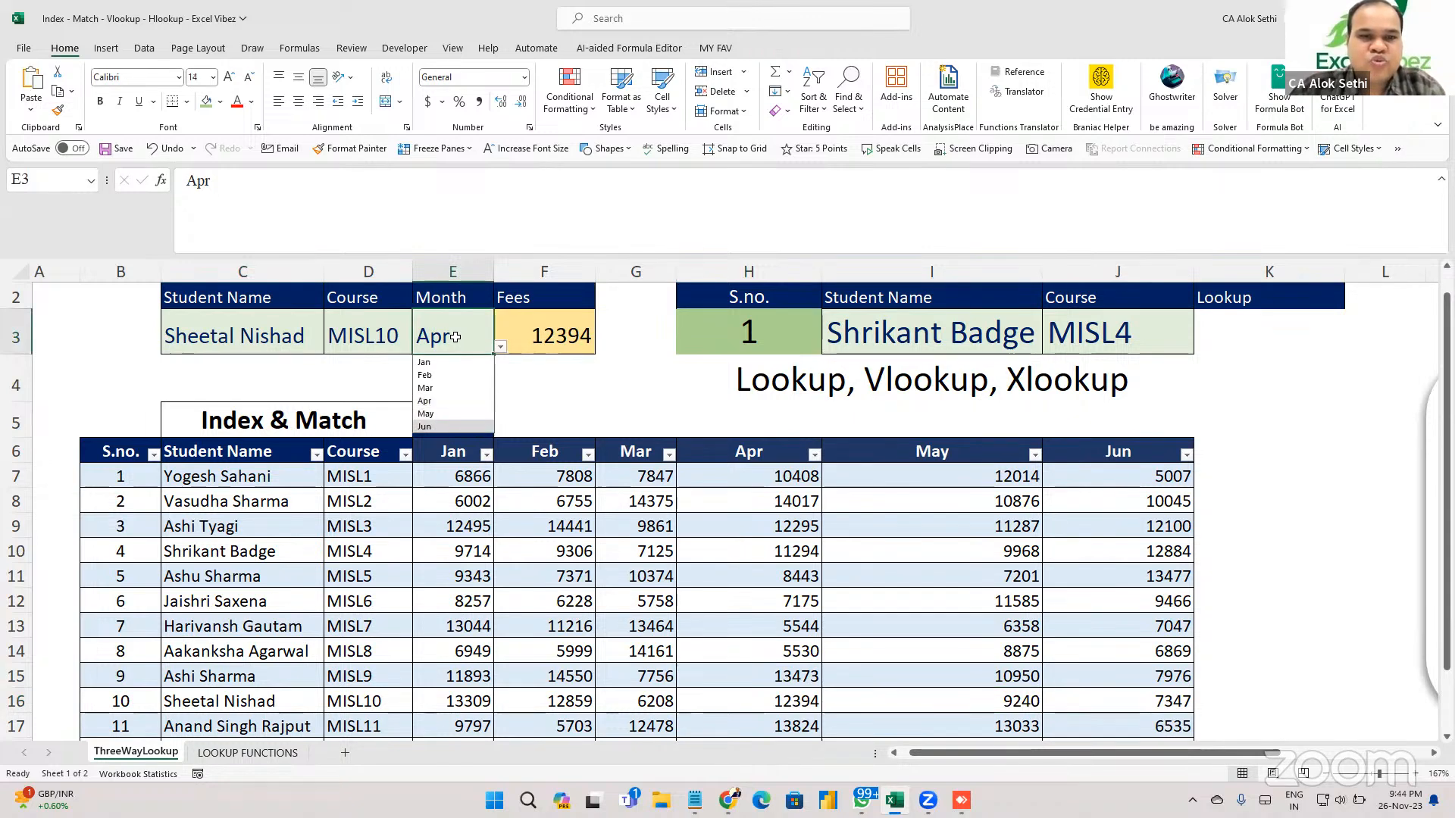
pyautogui.press('Return')
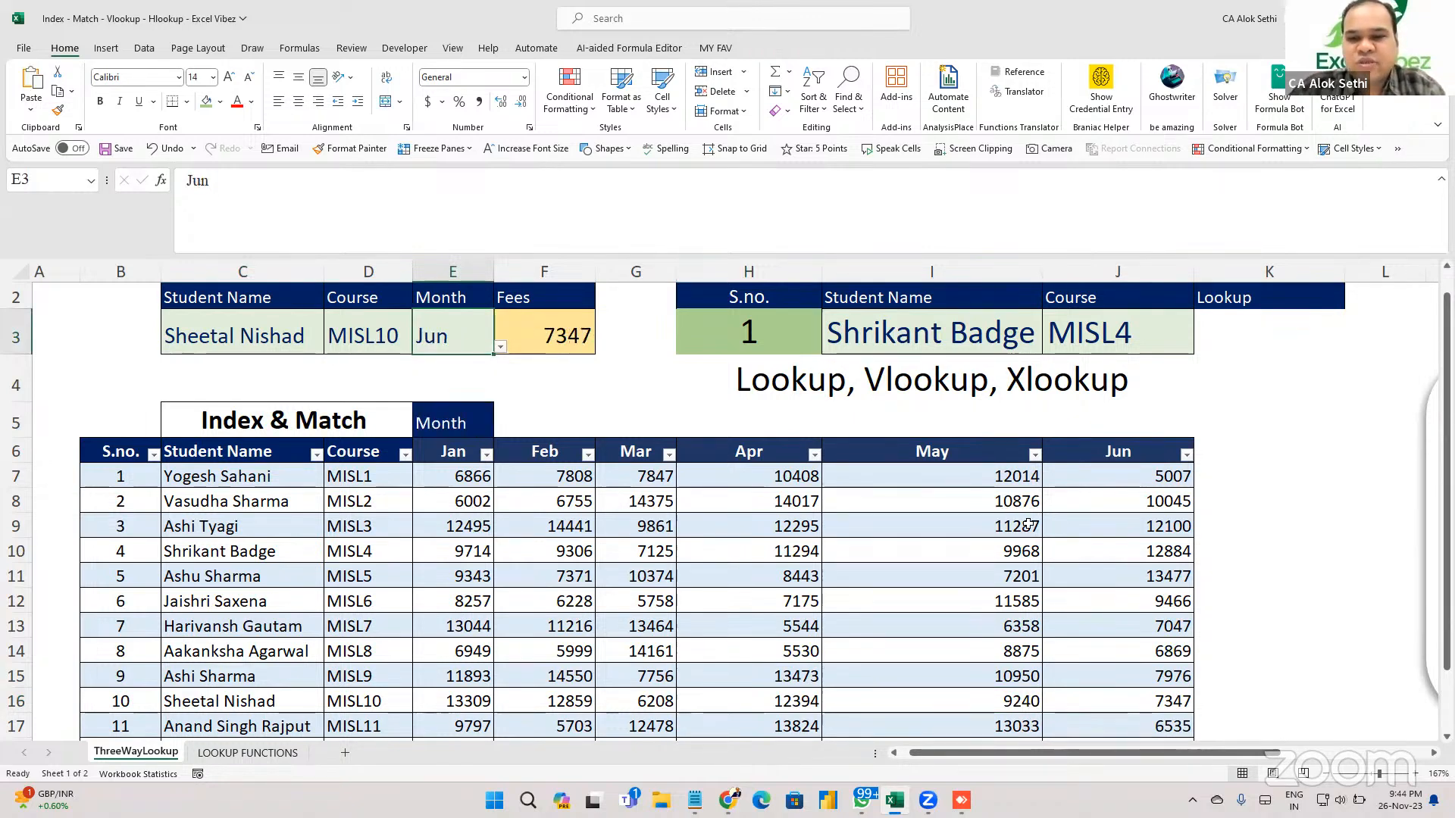
pyautogui.click(1176, 705)
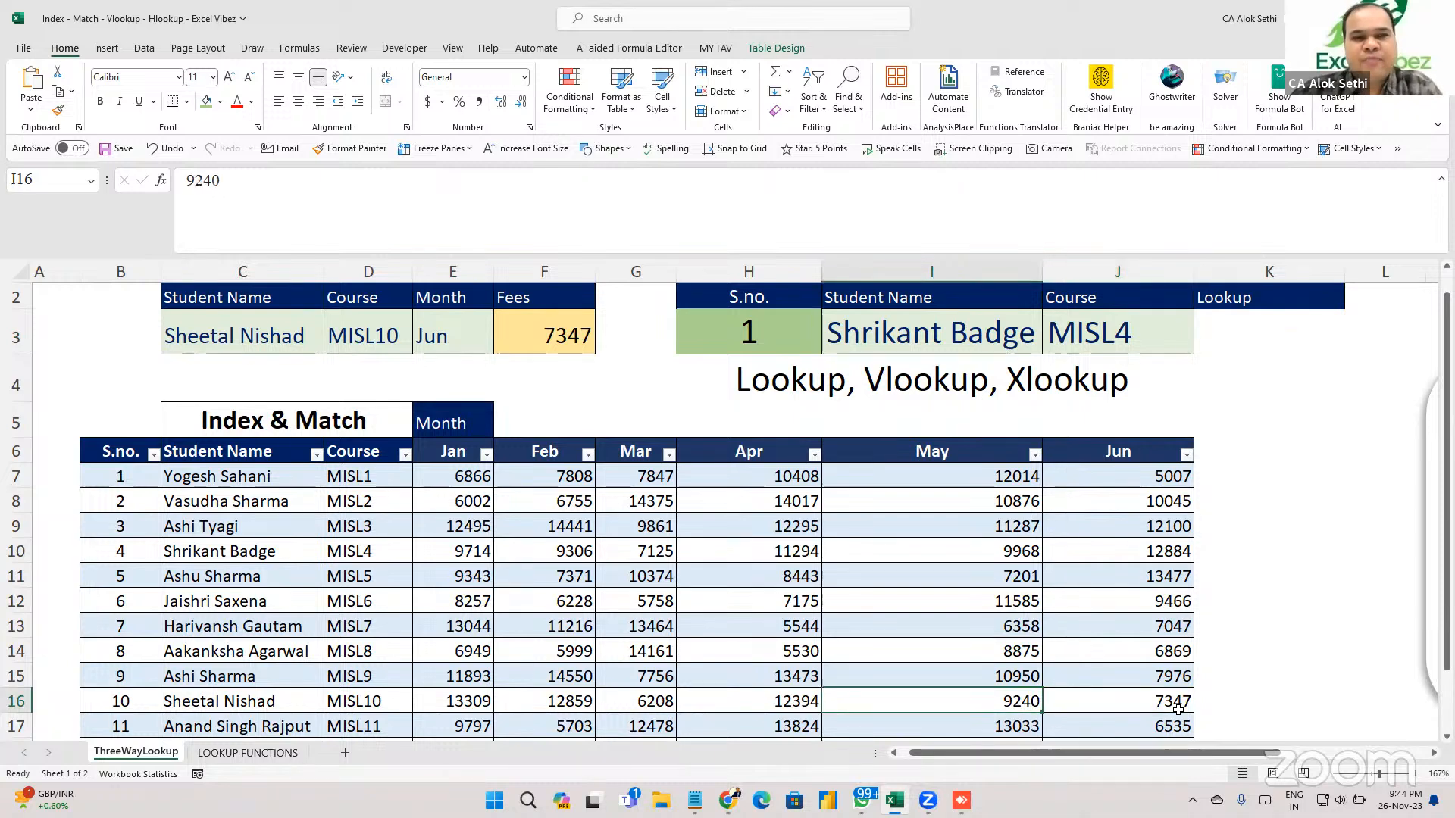
pyautogui.click(500, 334)
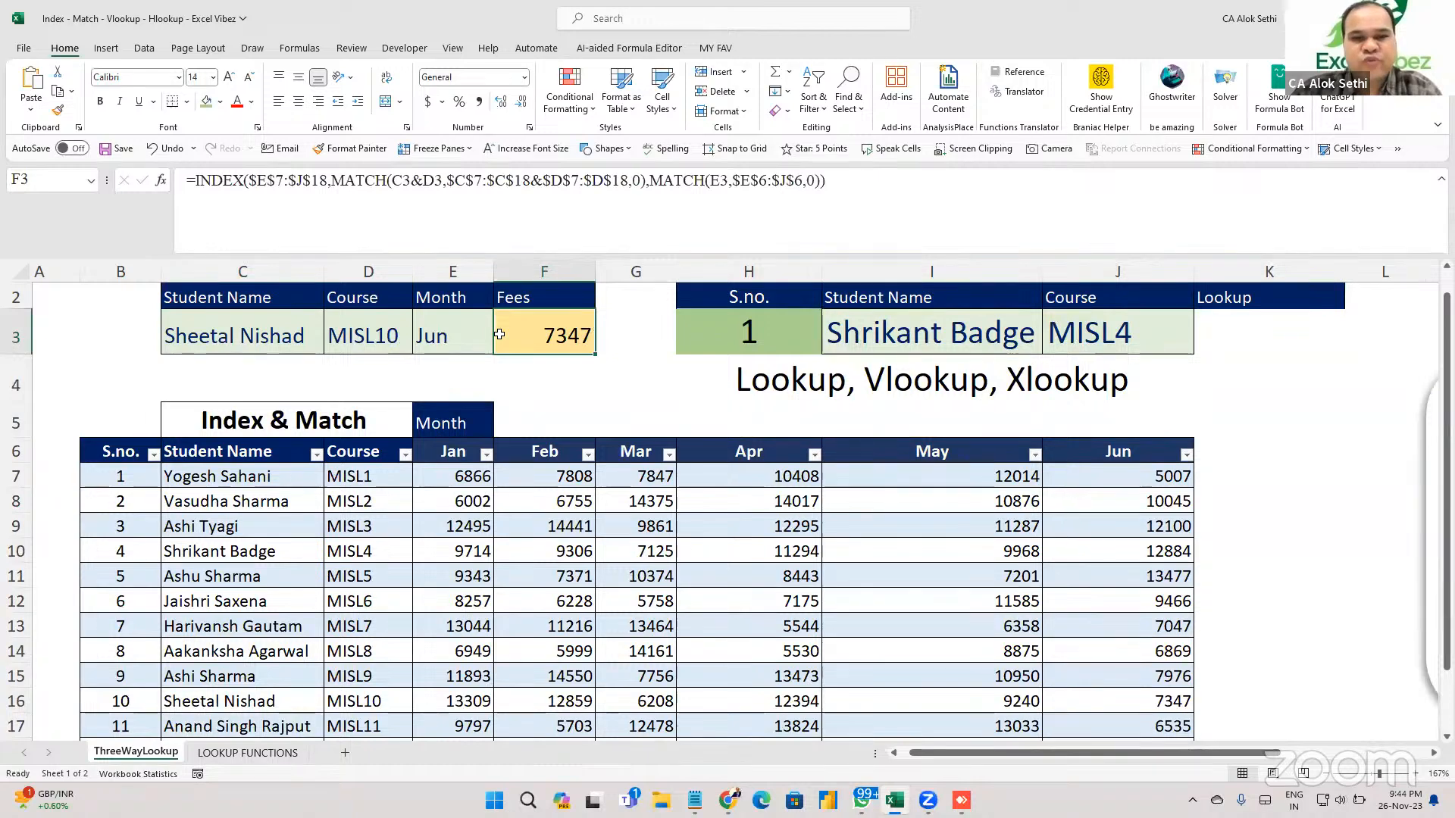
pyautogui.press('F2')
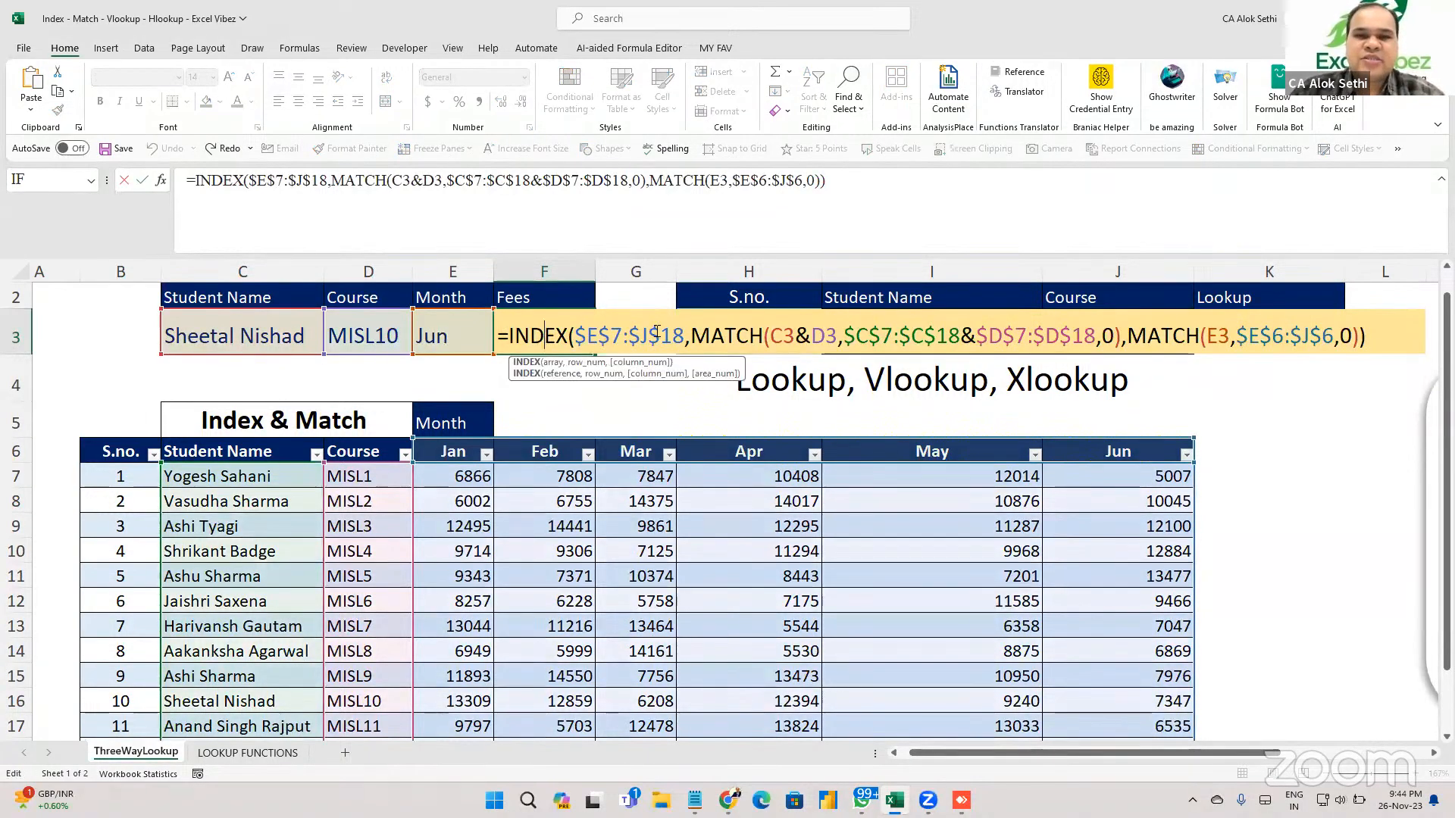
pyautogui.click(692, 351)
pyautogui.click(497, 341)
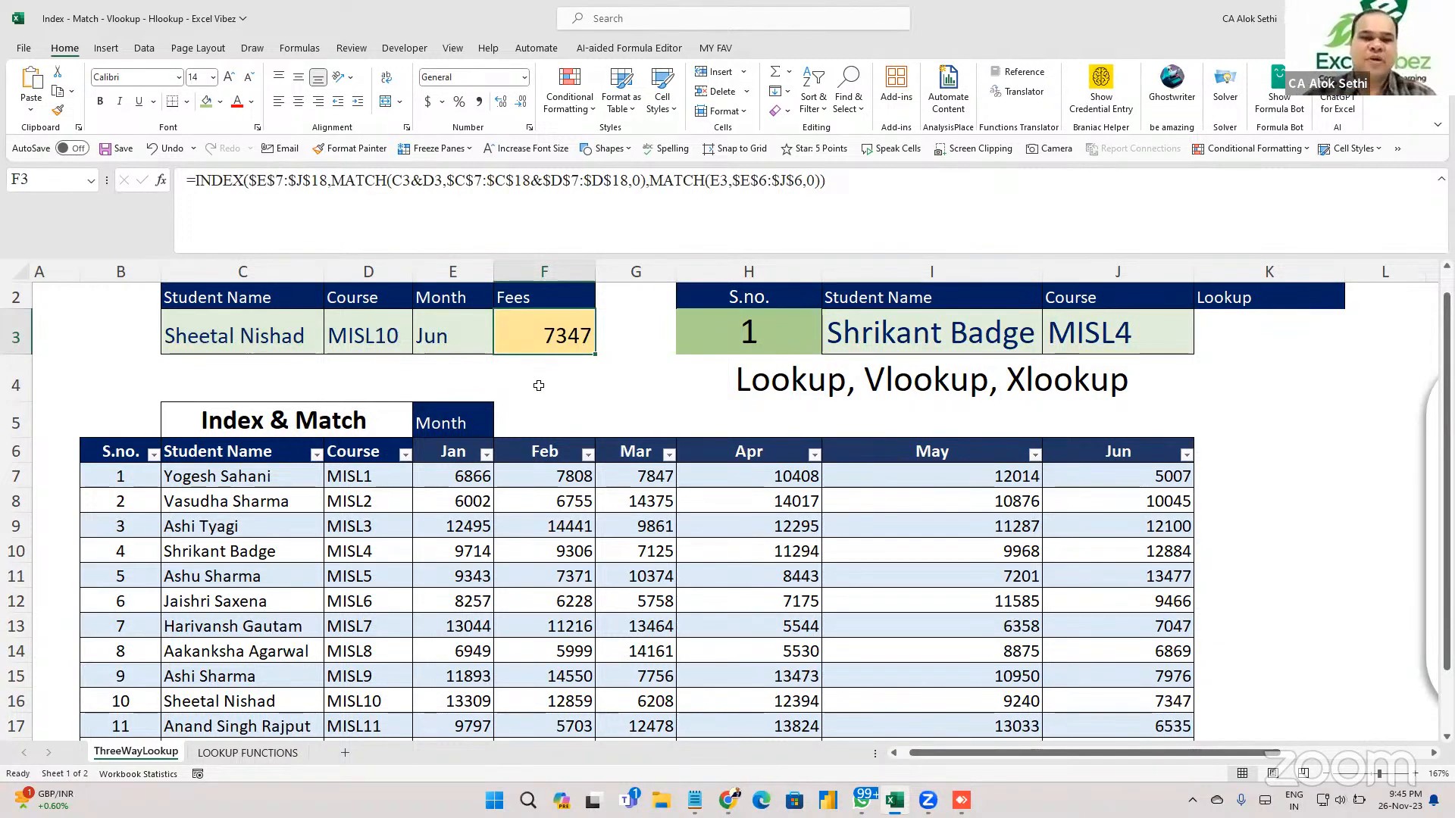
pyautogui.click(537, 382)
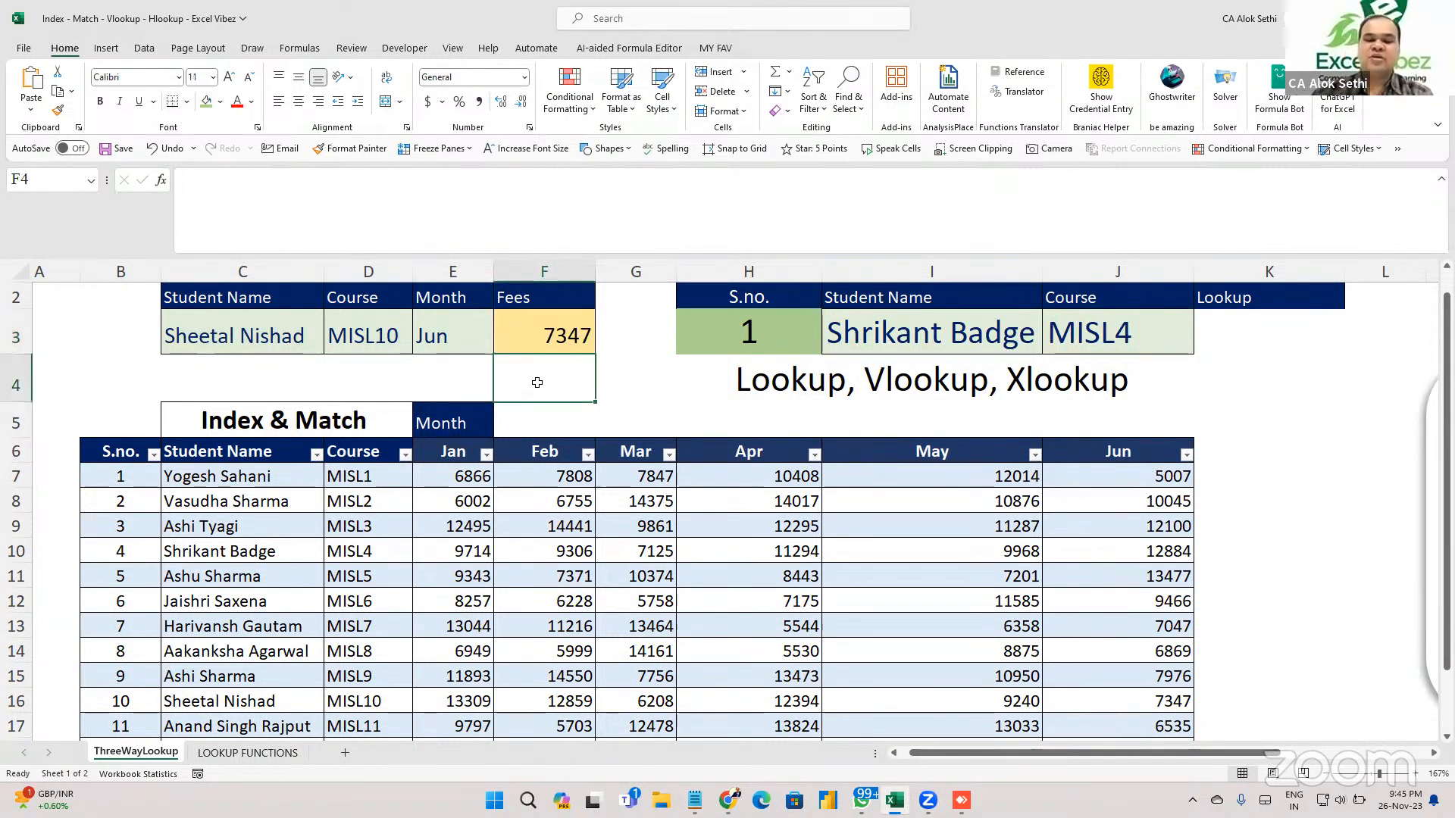
pyautogui.write('=index')
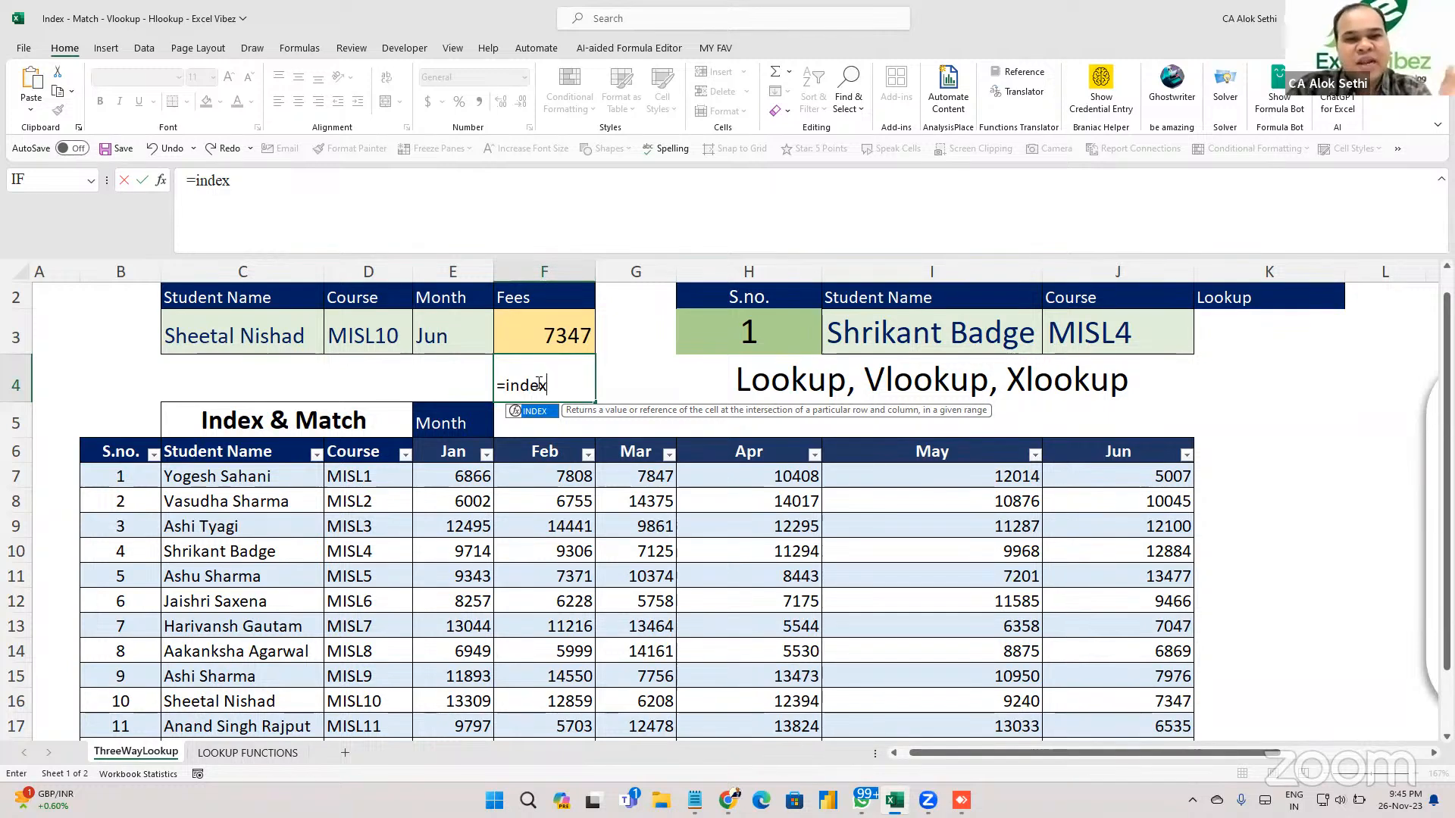
pyautogui.press('BackSpace')
pyautogui.press('BackSpace')
pyautogui.press('BackSpace')
pyautogui.press('BackSpace')
pyautogui.press('BackSpace')
pyautogui.press('BackSpace')
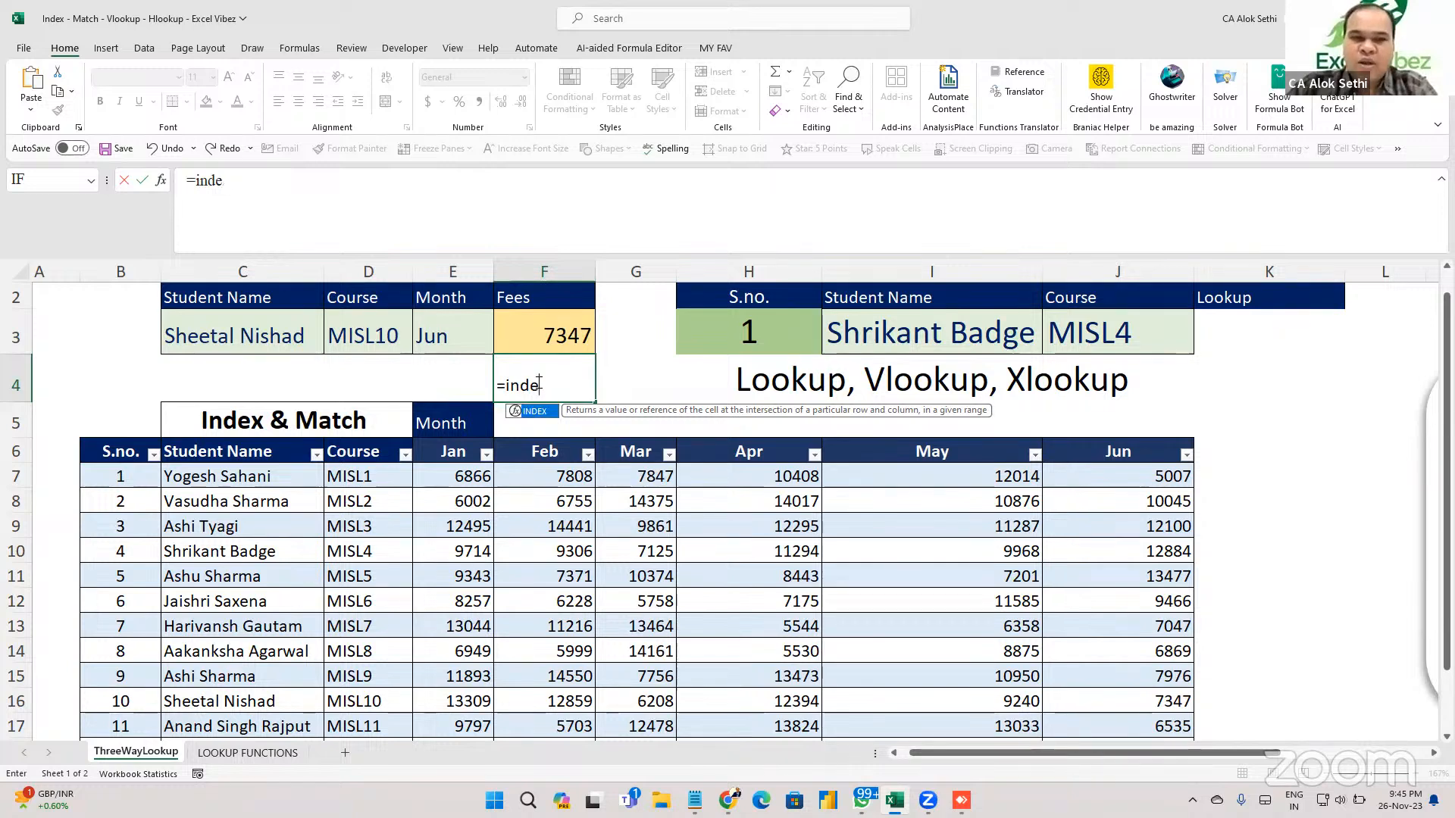
pyautogui.write('=match')
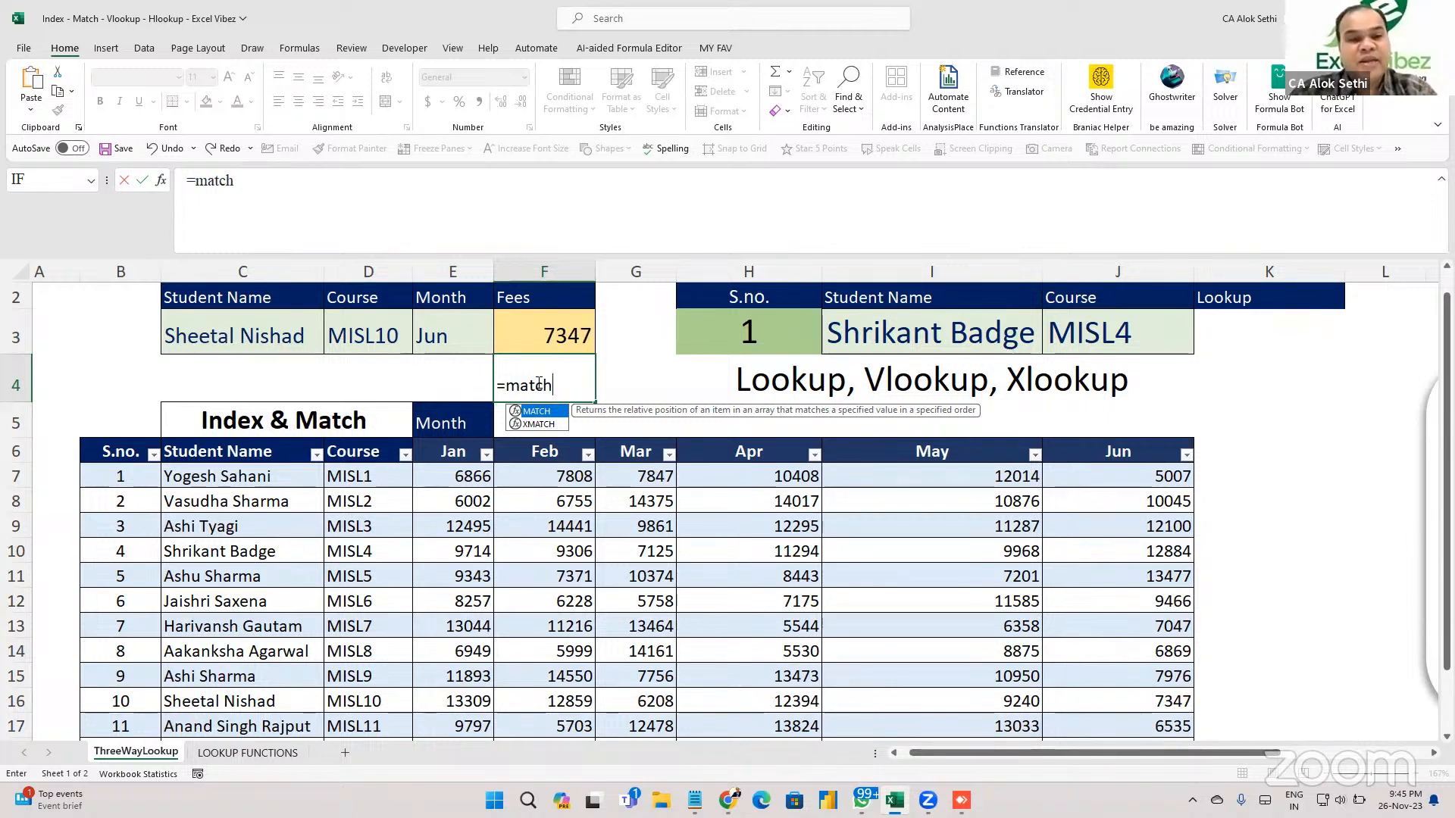
pyautogui.press('Escape')
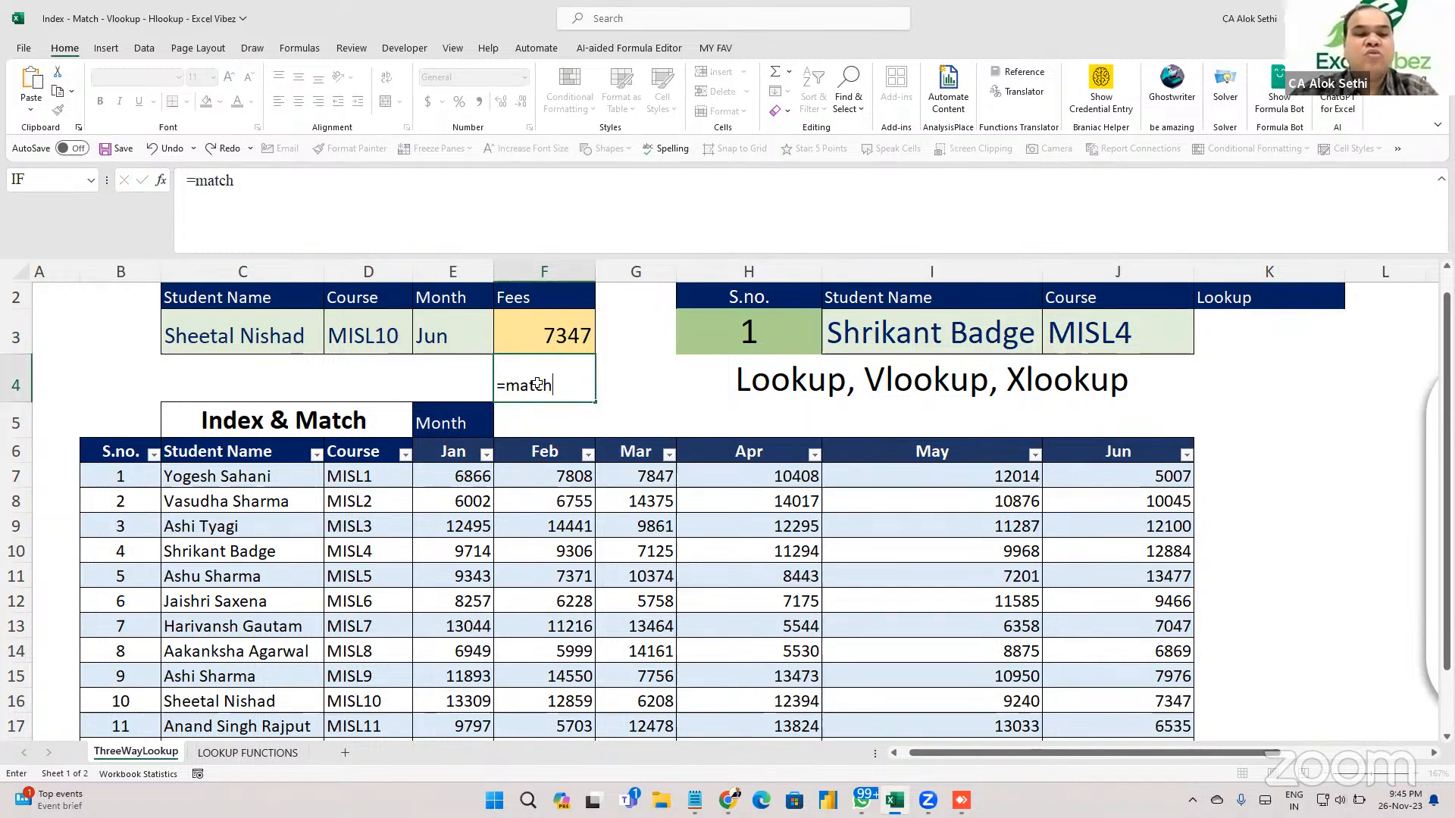
pyautogui.press('Escape')
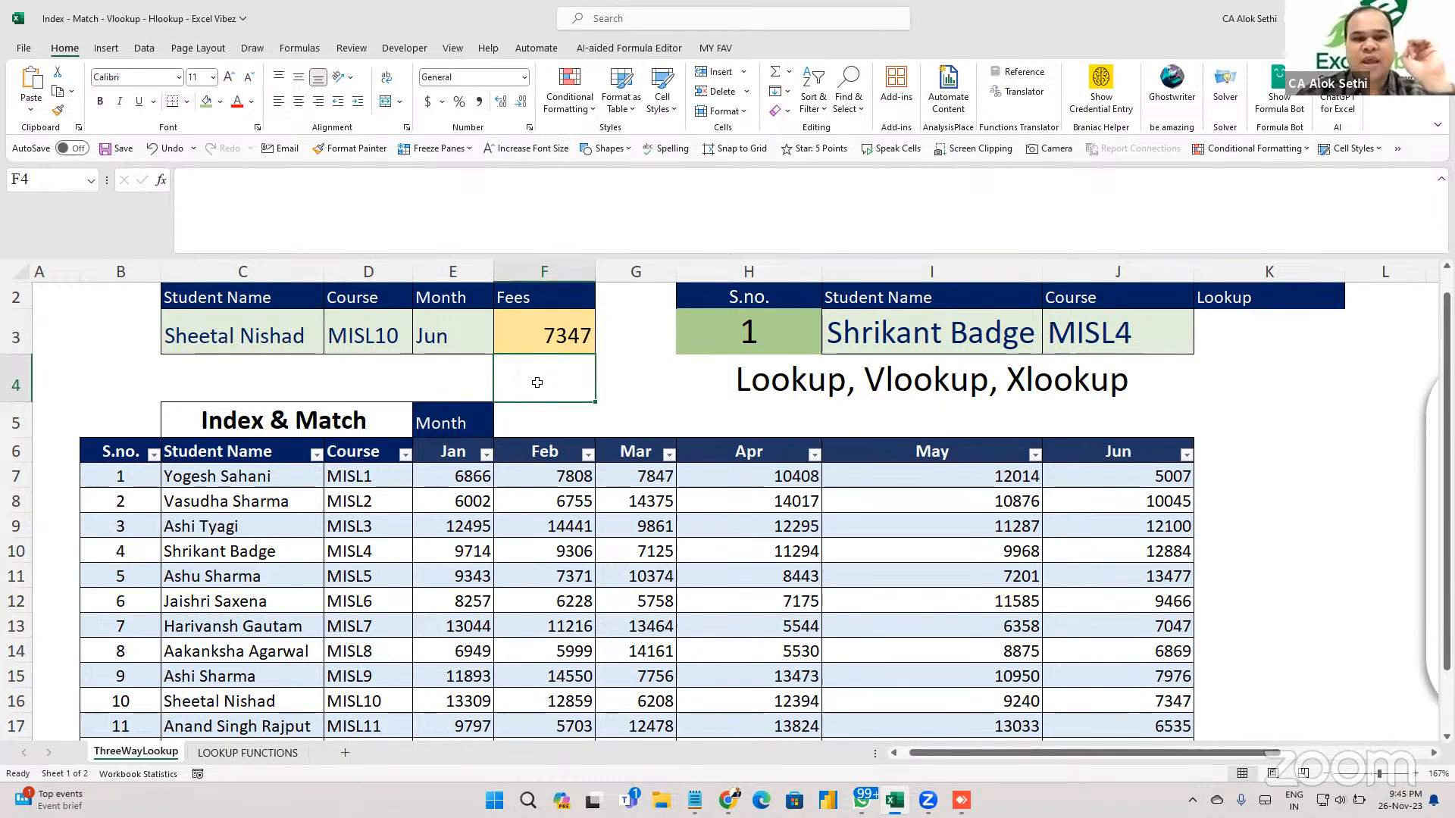
# Inspect the fee formula's INDEX range and cancel the accidental range insertion.
pyautogui.click(531, 328)
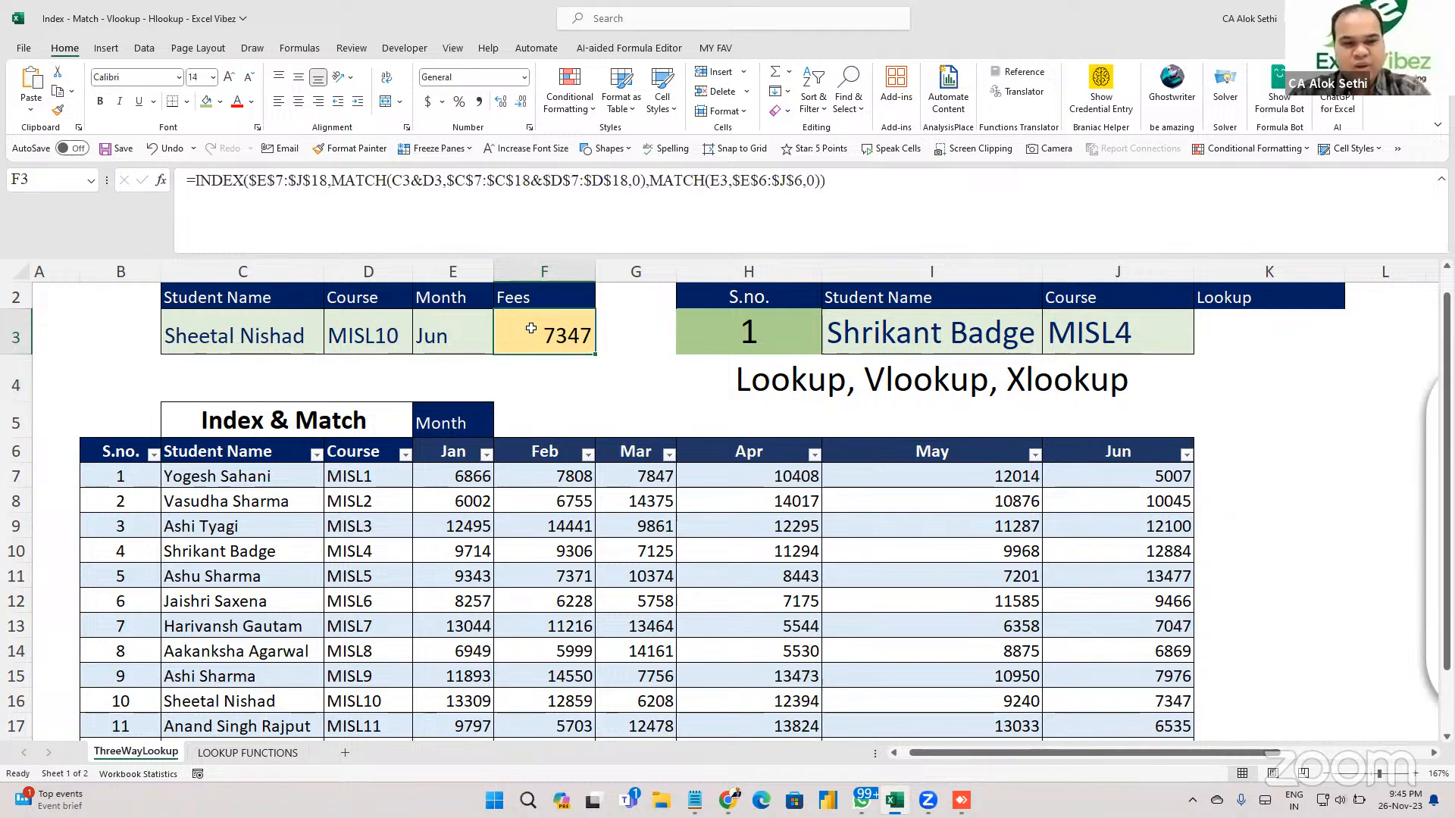
pyautogui.press('F2')
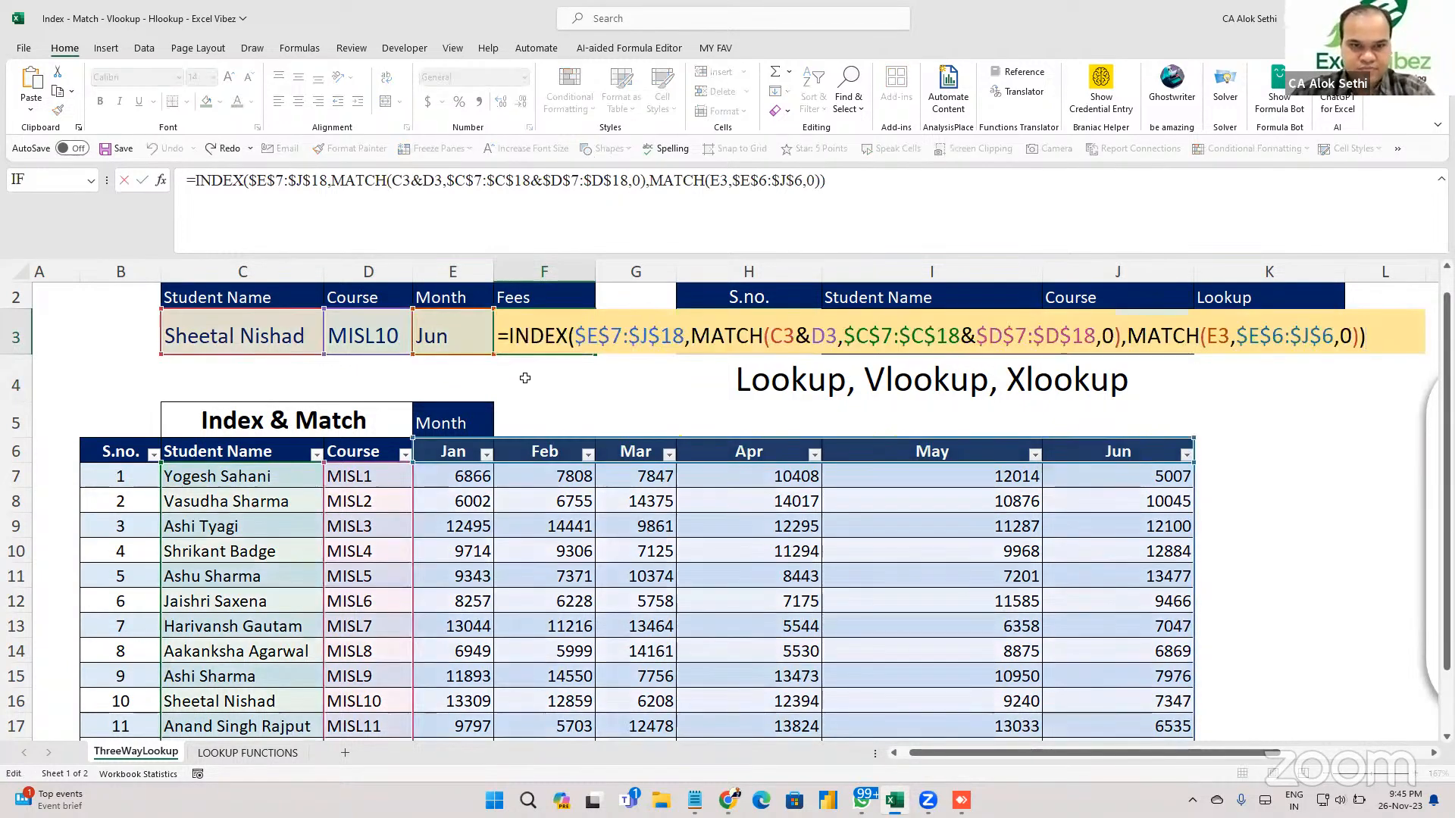
pyautogui.click(535, 336)
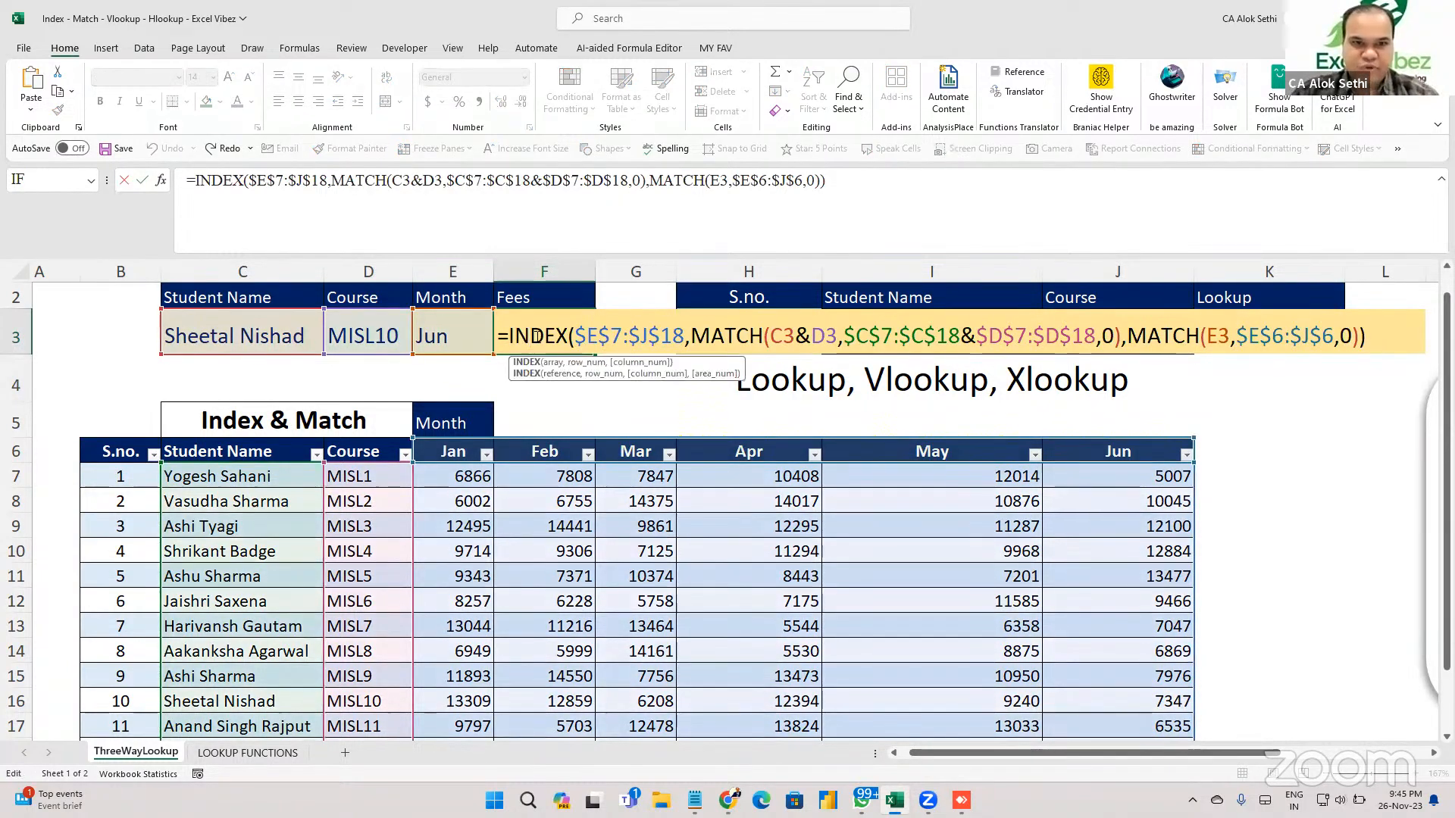
pyautogui.click(598, 338)
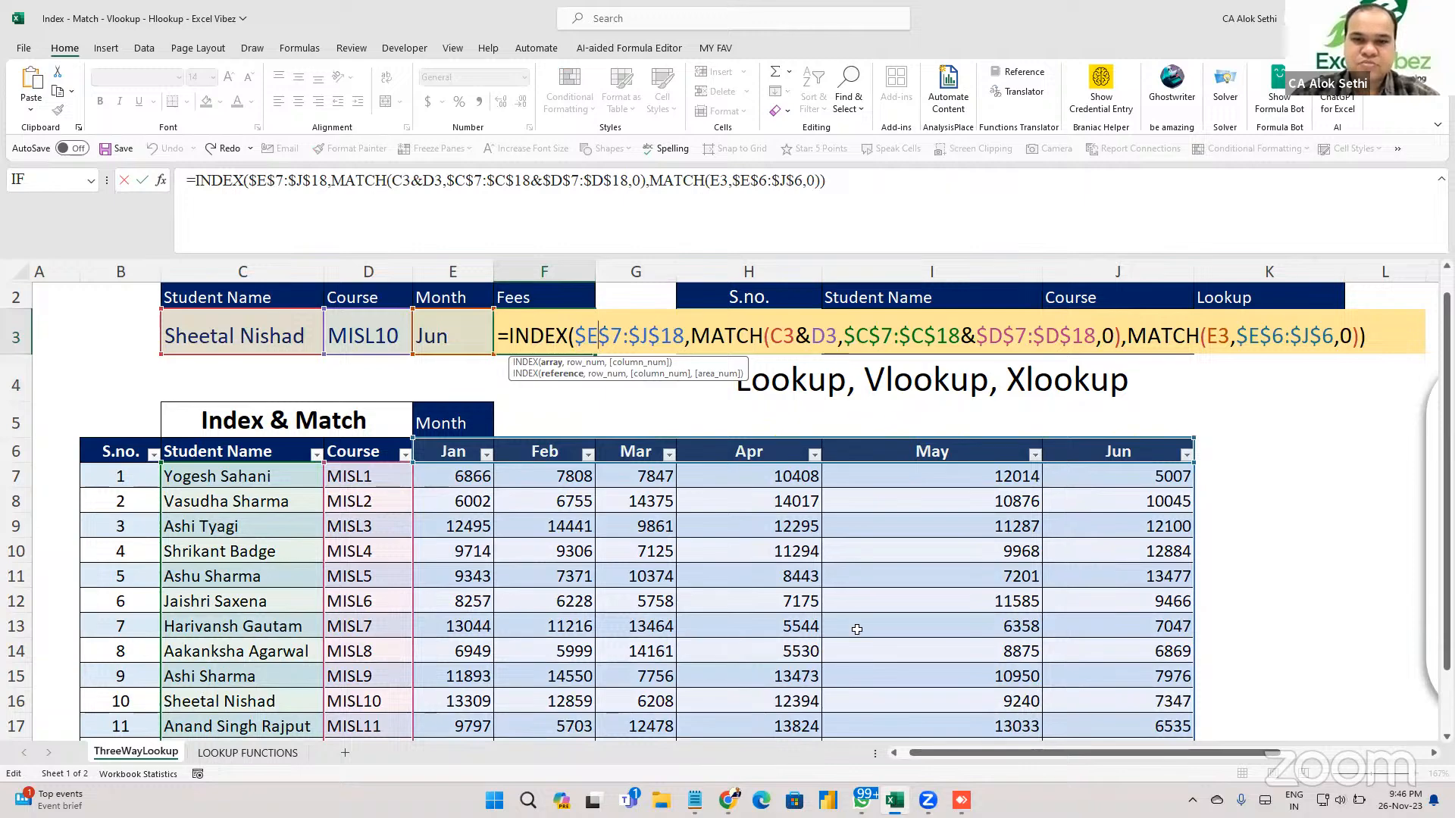
pyautogui.scroll(-1, 720, 569)
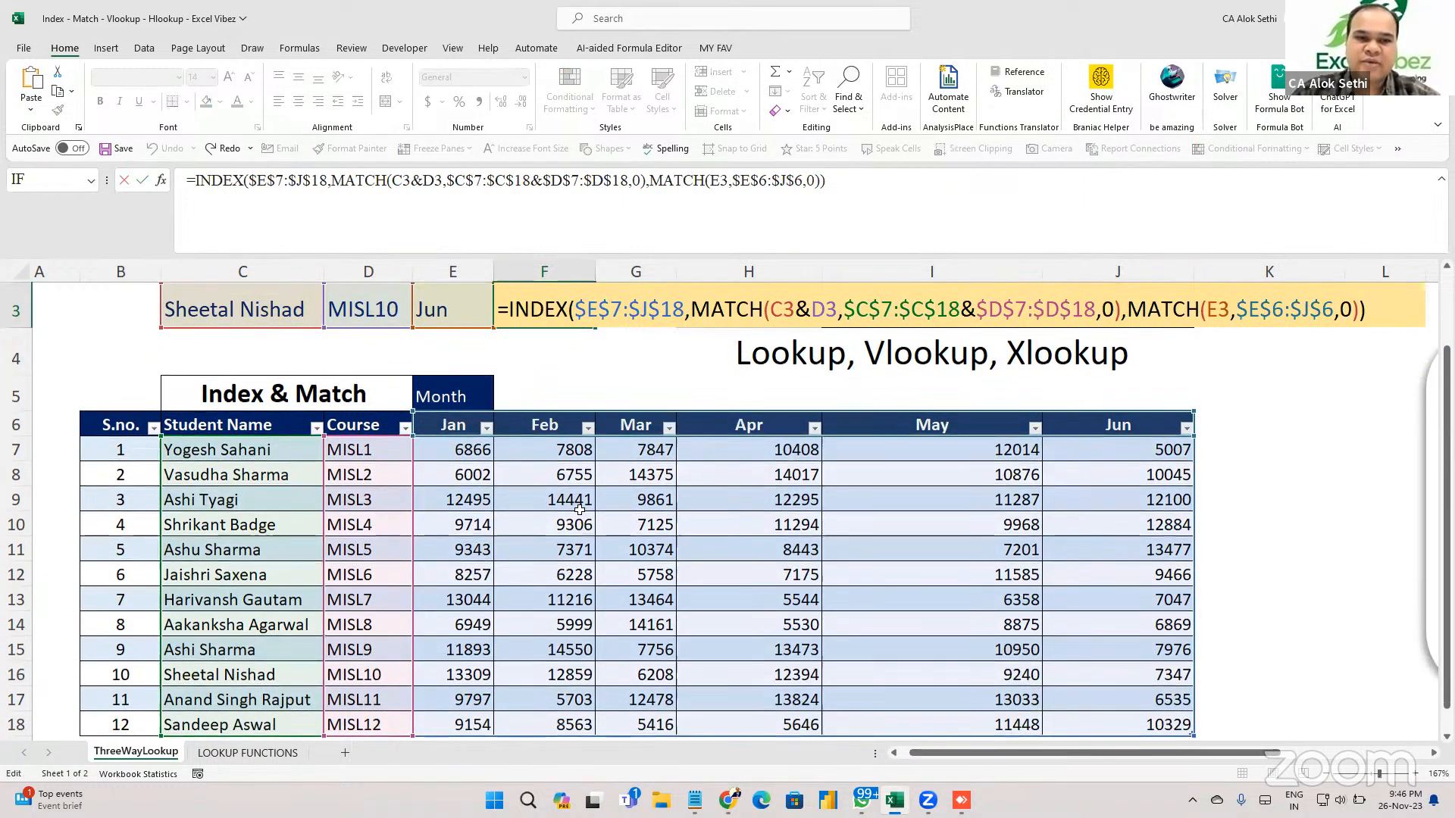
pyautogui.moveTo(454, 449); pyautogui.dragTo(1109, 634)
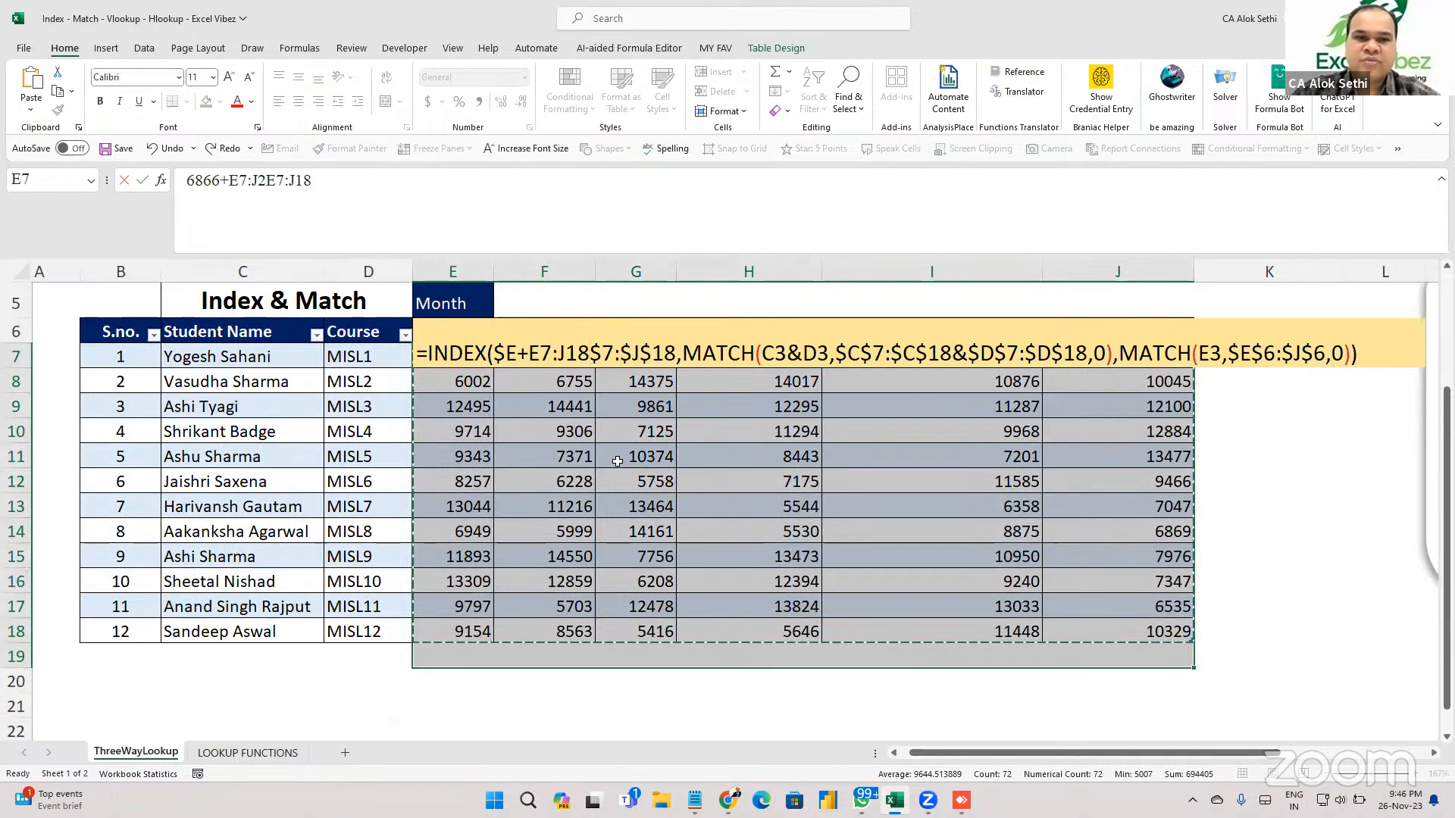
pyautogui.scroll(1, 582, 508)
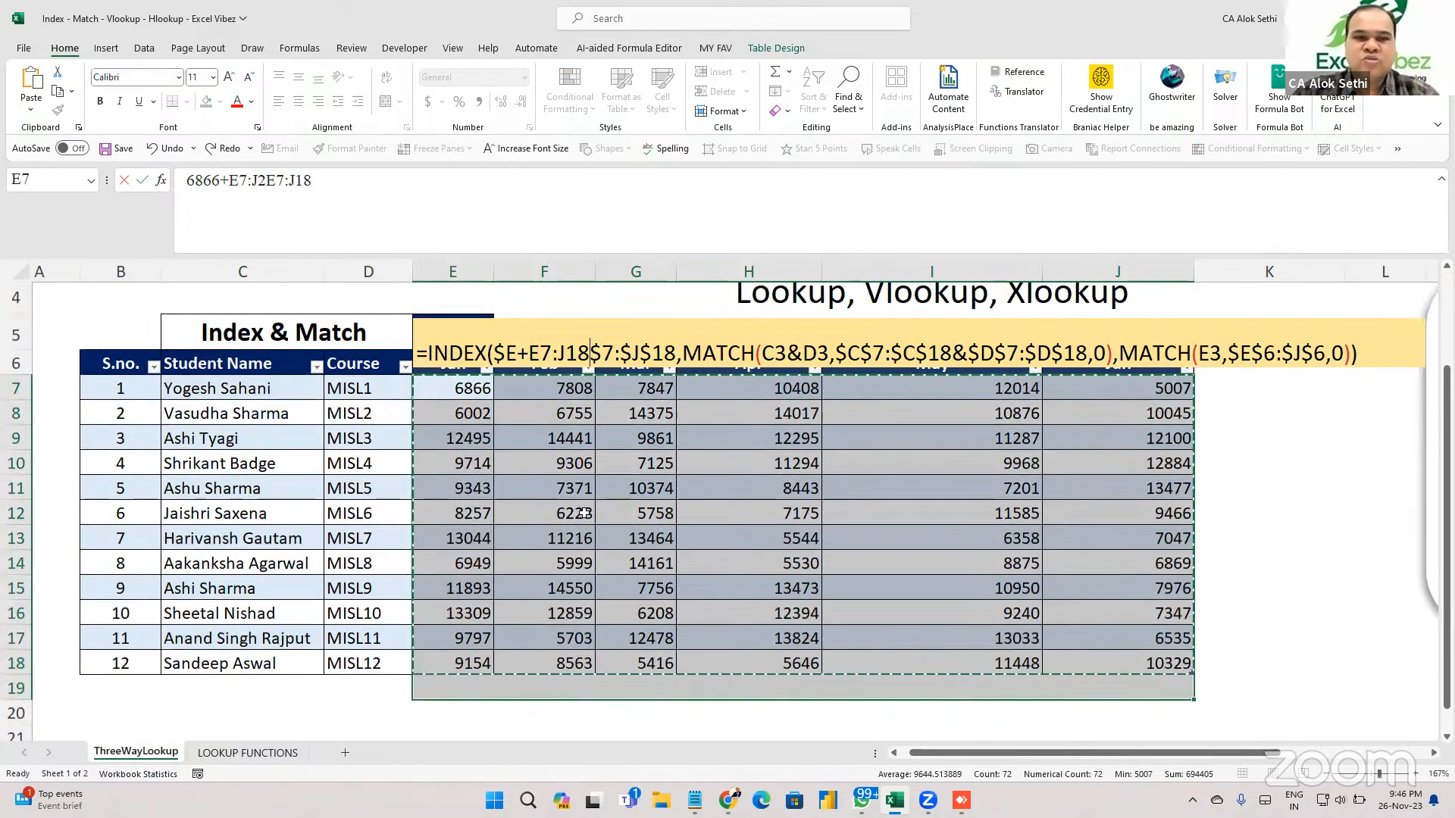
pyautogui.press('Escape')
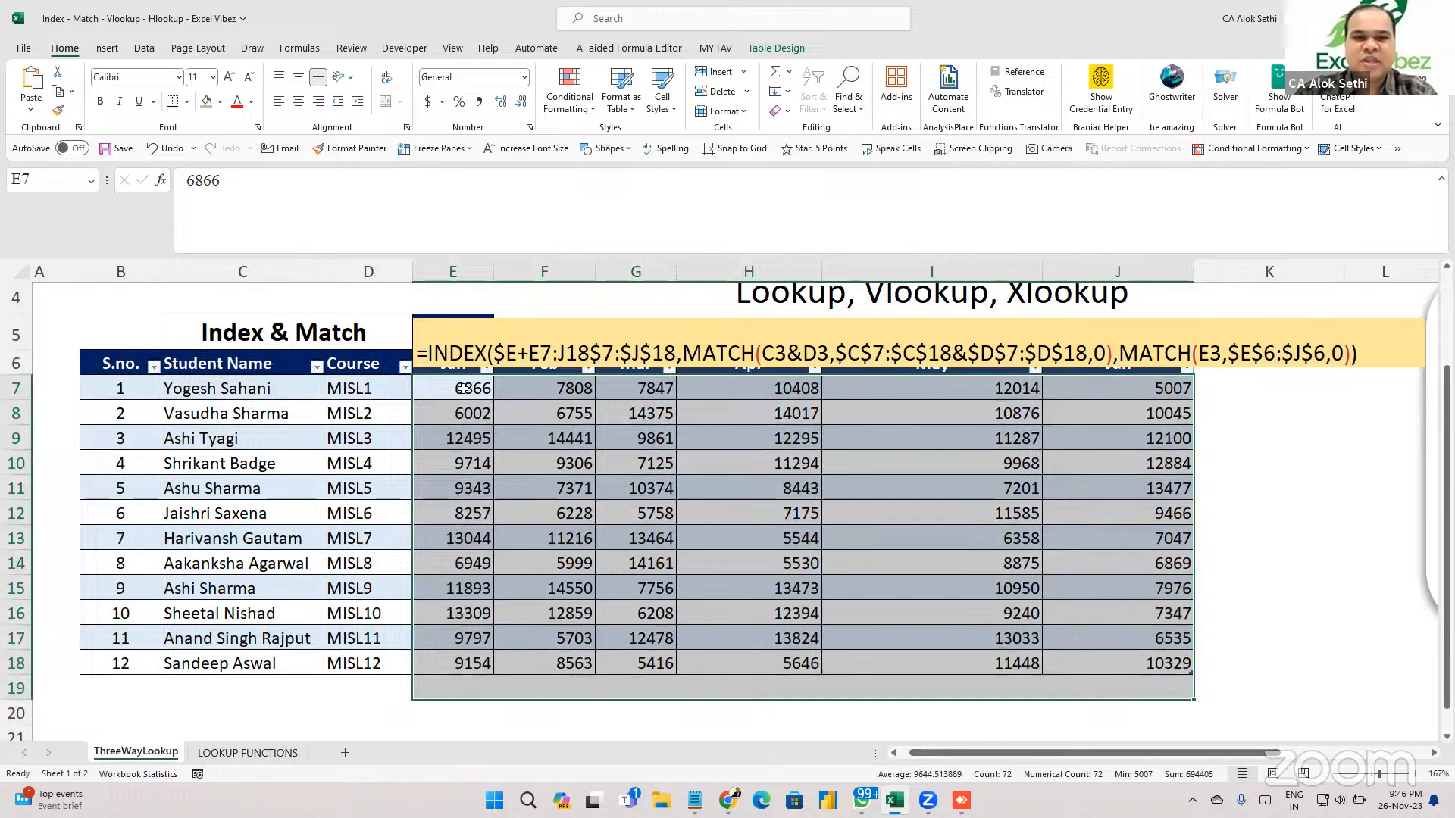
pyautogui.click(463, 433)
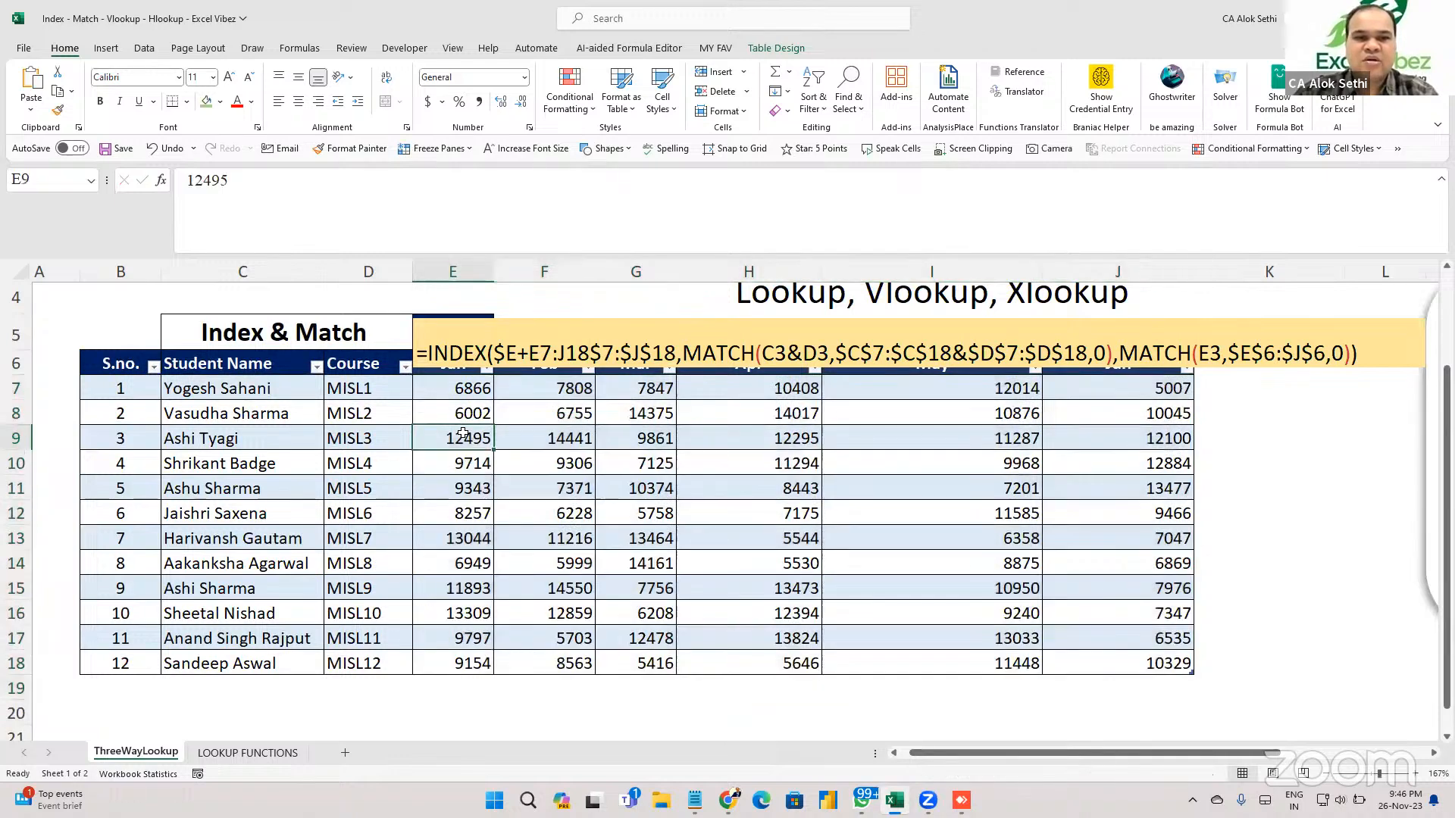
# Delete the stray E7:J18 text so INDEX points at $E$7:$J$18 again.
pyautogui.click(535, 348)
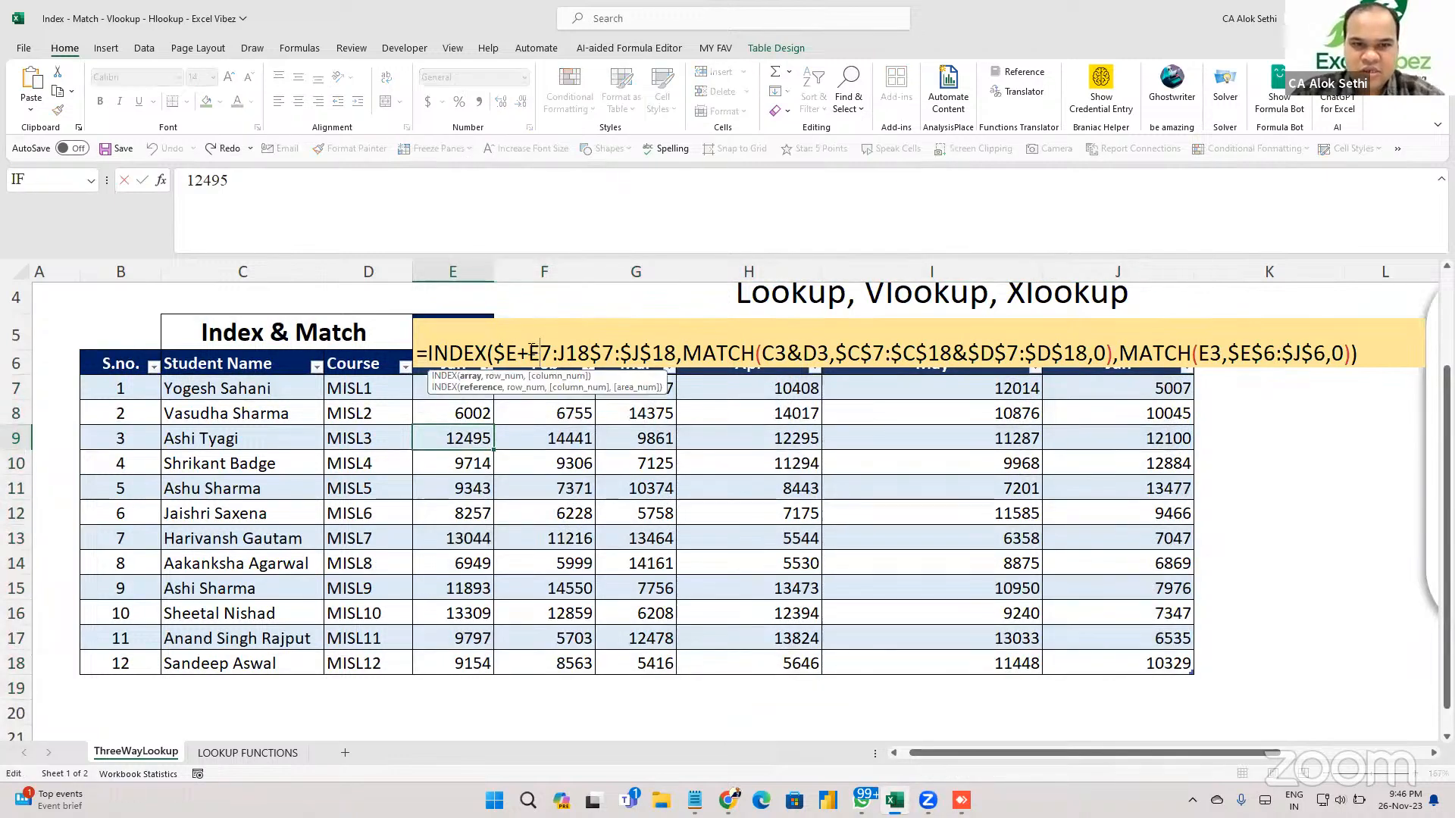
pyautogui.click(527, 349)
pyautogui.press('BackSpace')
pyautogui.press('BackSpace')
pyautogui.press('BackSpace')
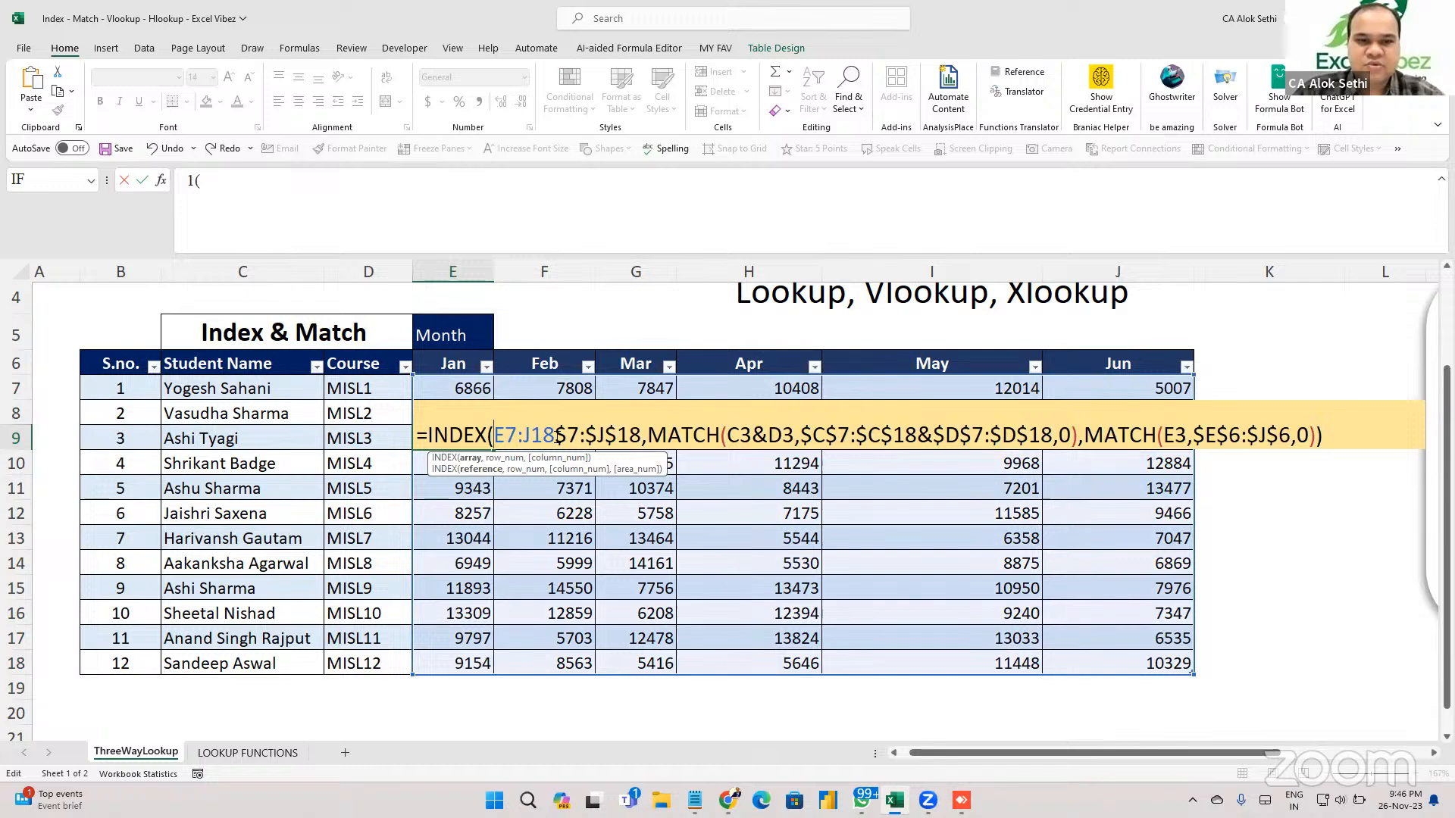
pyautogui.moveTo(557, 436); pyautogui.dragTo(499, 437)
pyautogui.press('BackSpace')
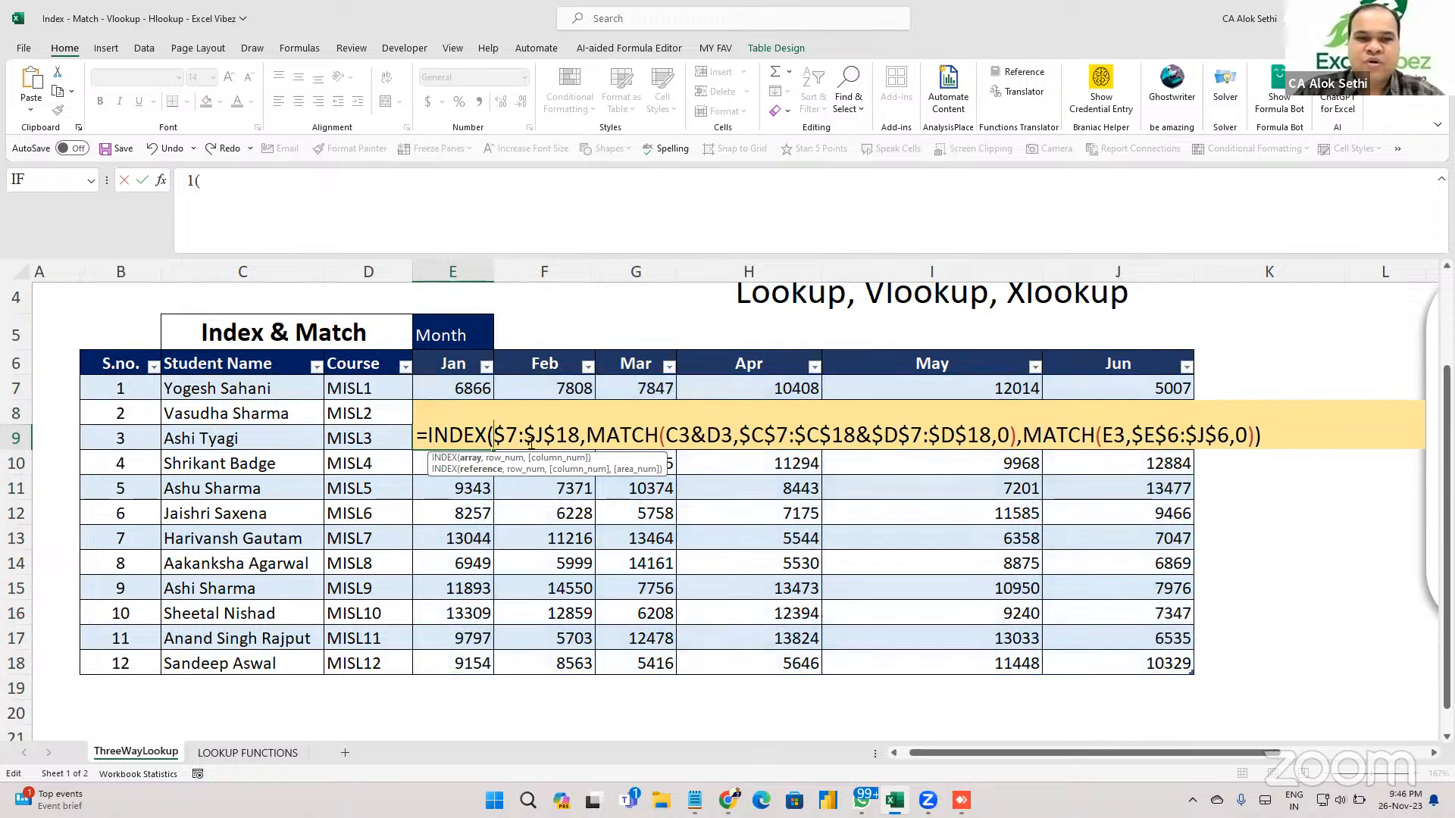
pyautogui.write('E')
pyautogui.click(597, 435)
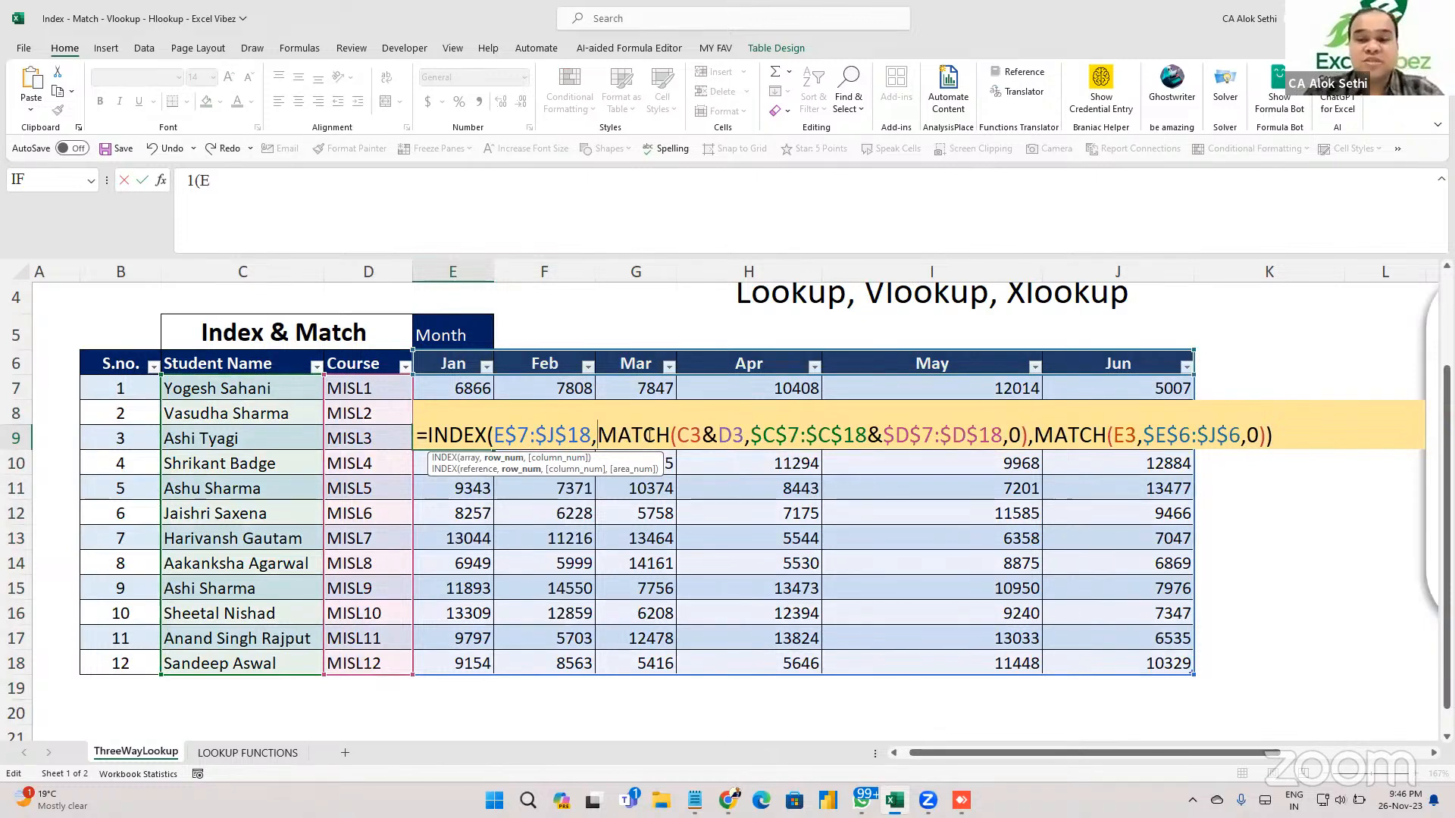
pyautogui.click(682, 434)
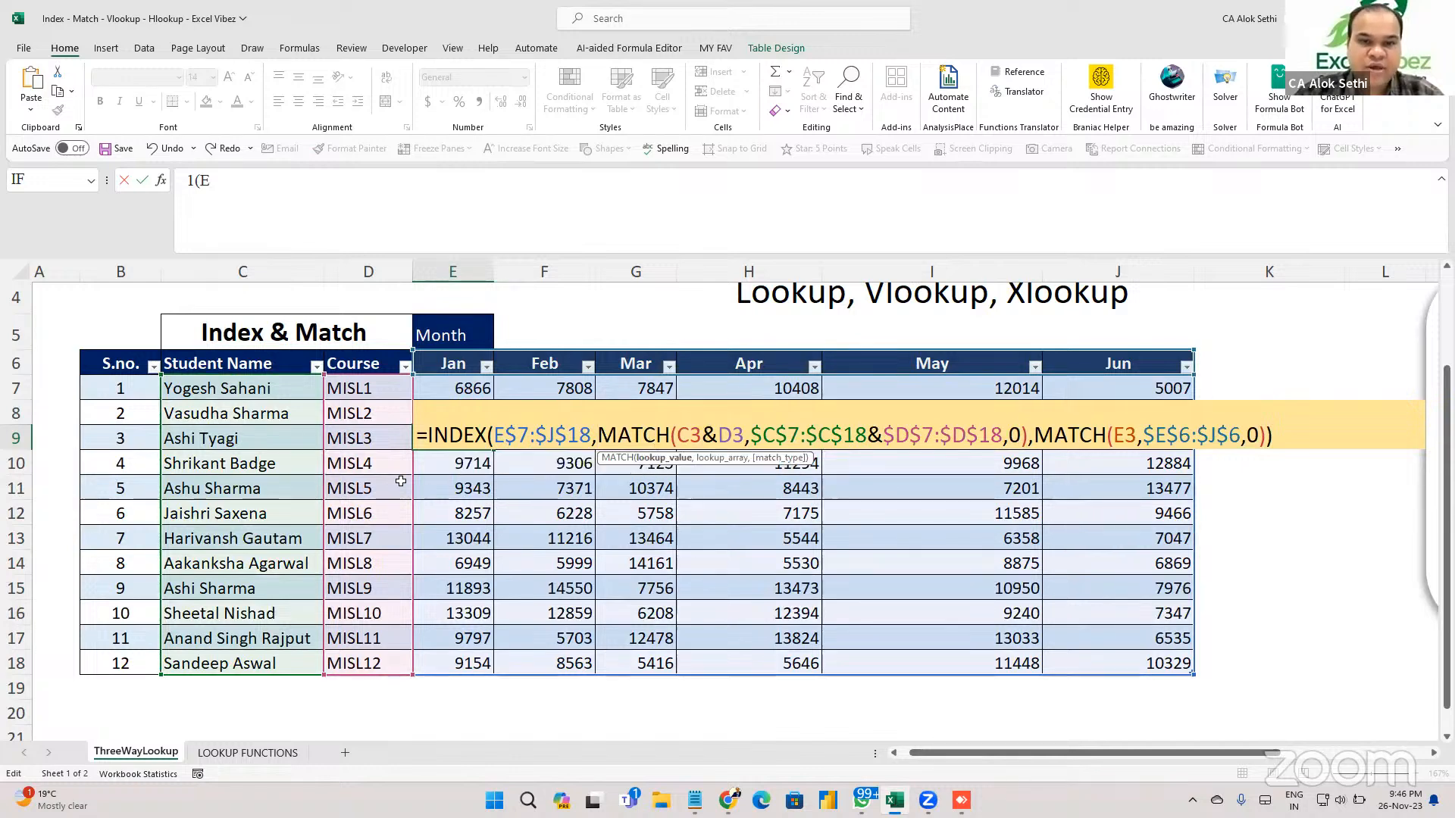
pyautogui.scroll(1, 187, 509)
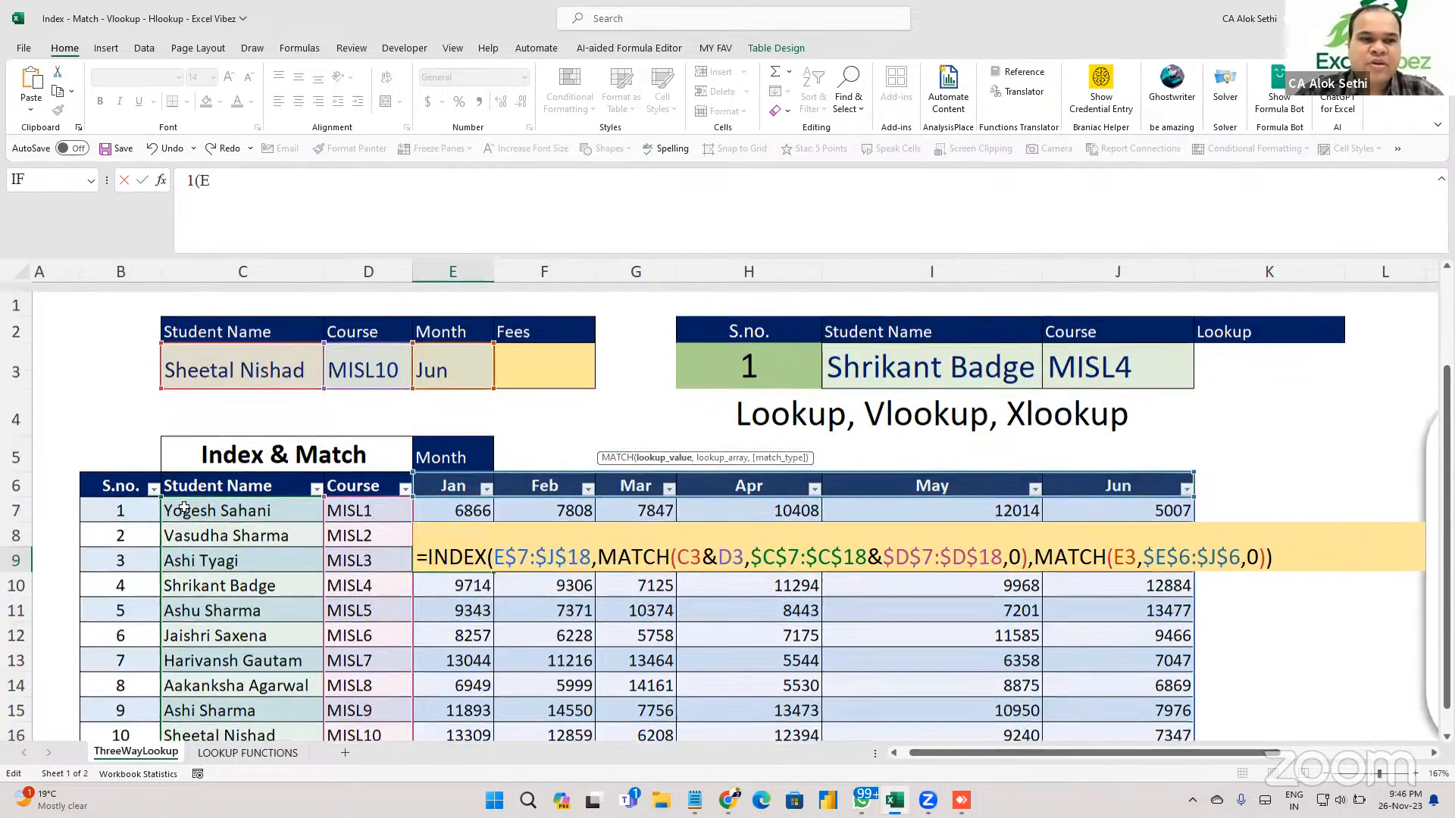
pyautogui.write('+F3')
pyautogui.press('BackSpace')
pyautogui.press('BackSpace')
pyautogui.write('[@Jan')
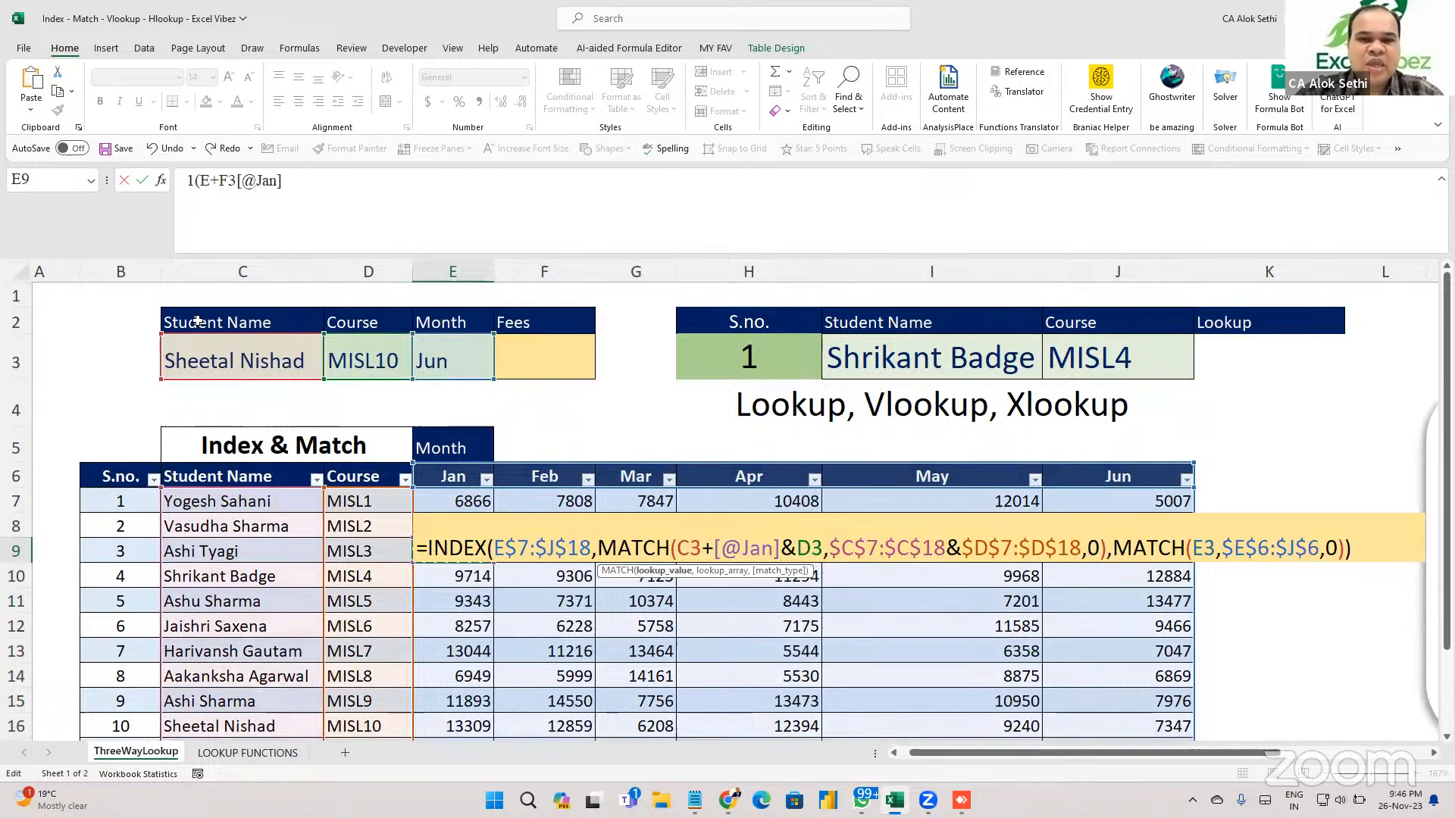
pyautogui.press('BackSpace')
pyautogui.press('BackSpace')
pyautogui.press('BackSpace')
pyautogui.press('BackSpace')
pyautogui.press('BackSpace')
pyautogui.press('BackSpace')
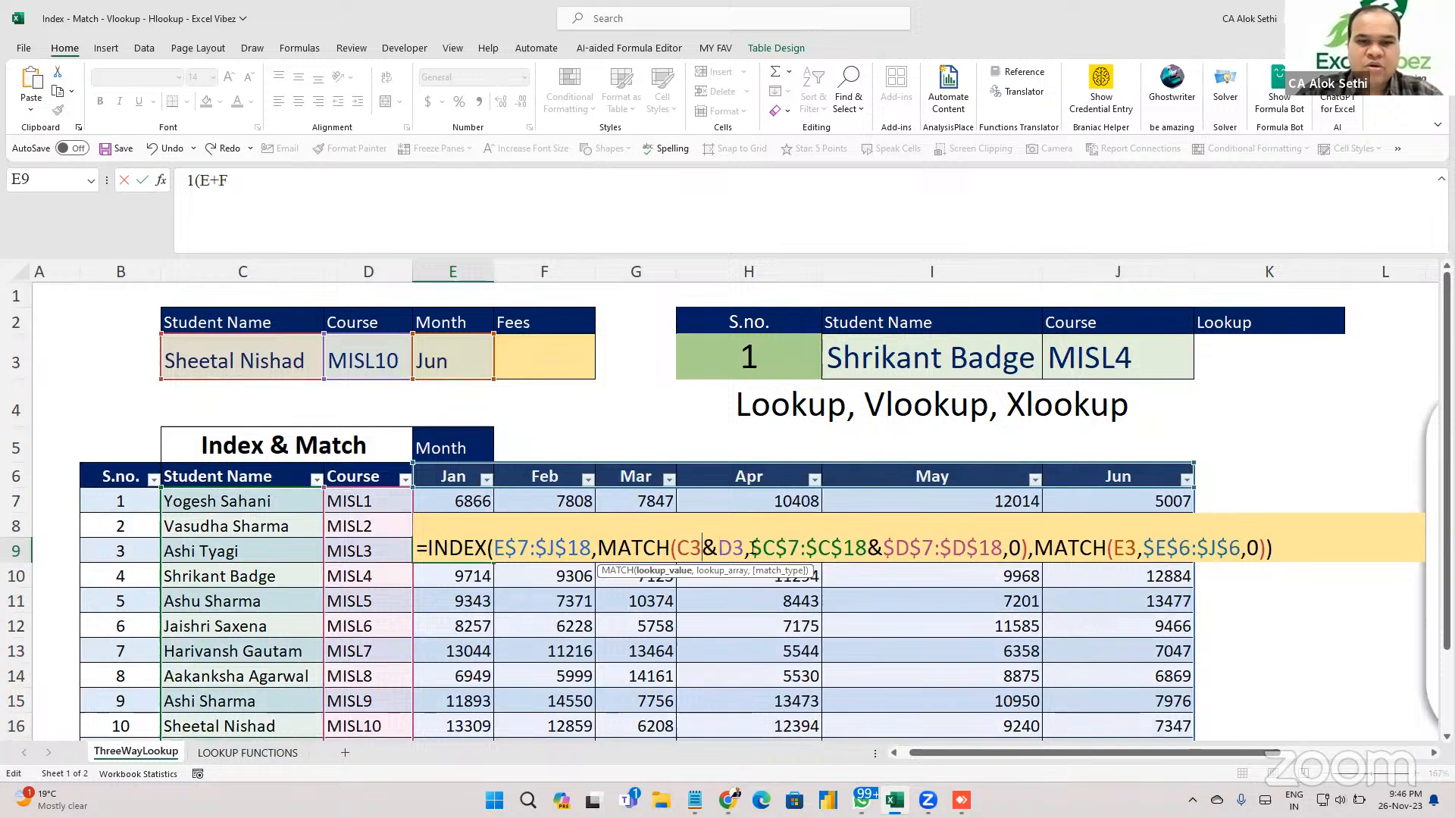
# Review both MATCH arguments and commit the formula so F3 returns 7347.
pyautogui.click(789, 549)
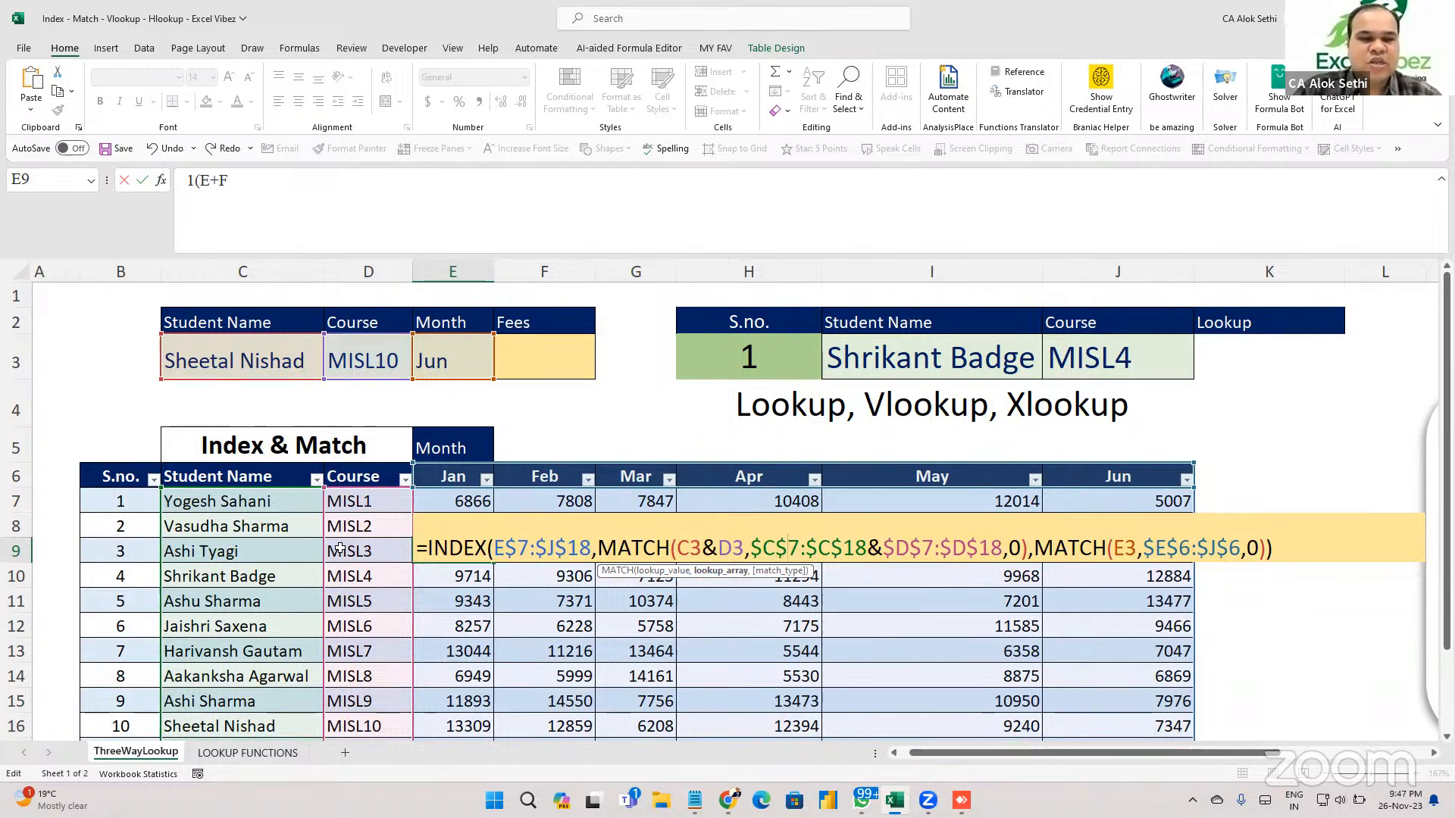
pyautogui.click(1057, 544)
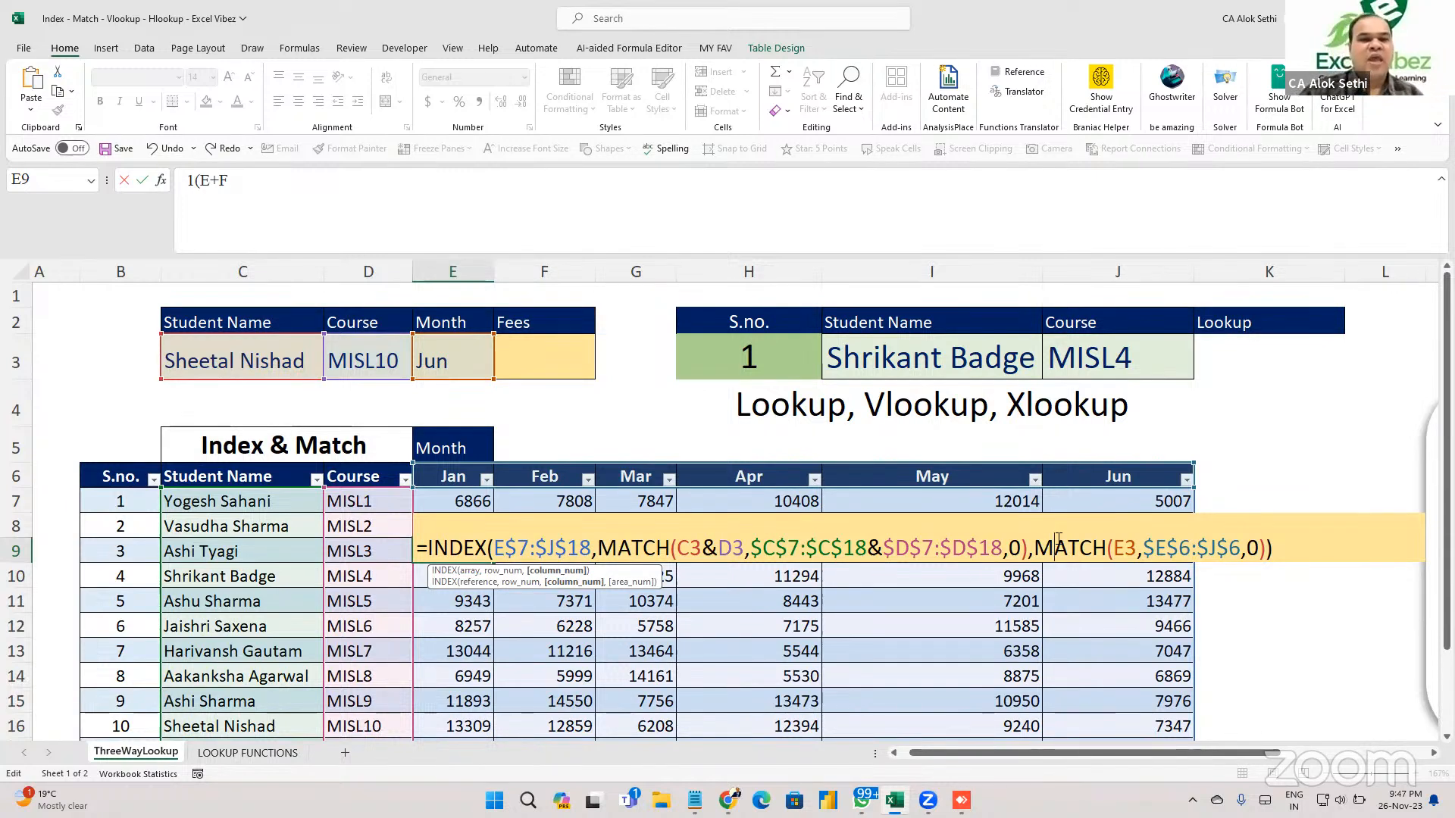
pyautogui.click(1132, 553)
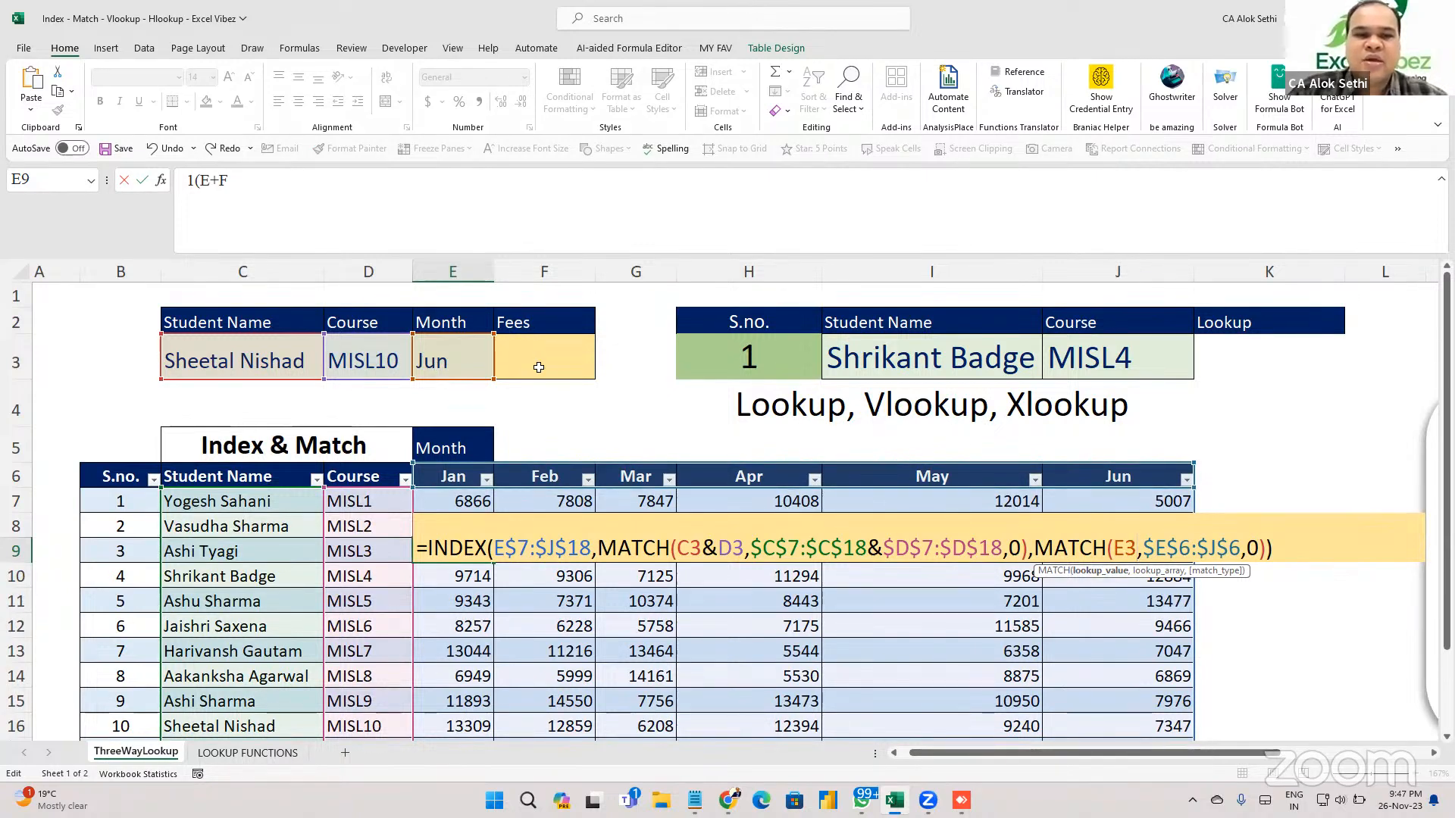
pyautogui.hotkey('ctrl', 'Return')
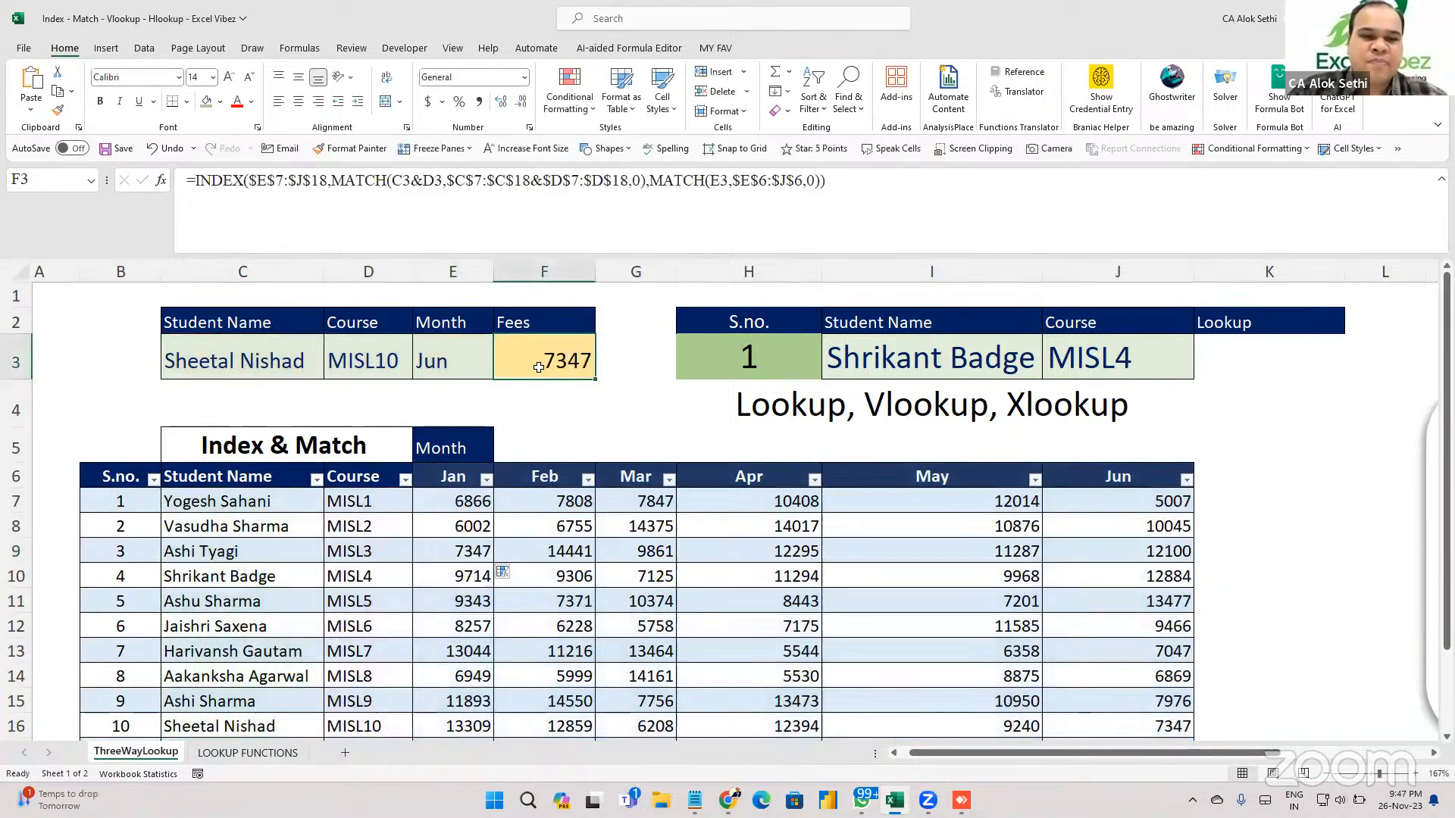
# Enter =INDEX over Table2's Jan–Jun columns with row 10, column 6 in F4, giving 7347.
pyautogui.click(539, 393)
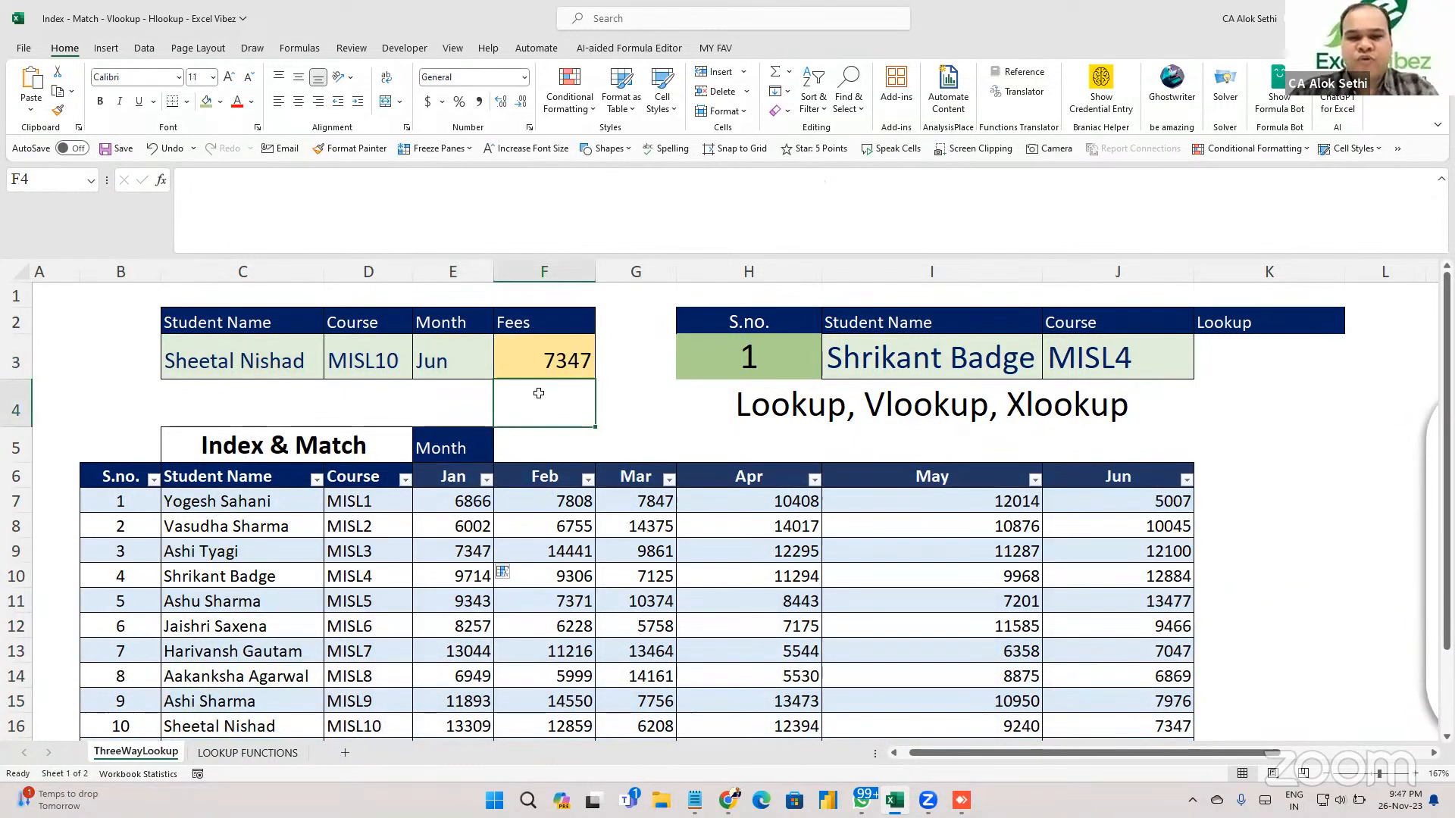
pyautogui.click(586, 689)
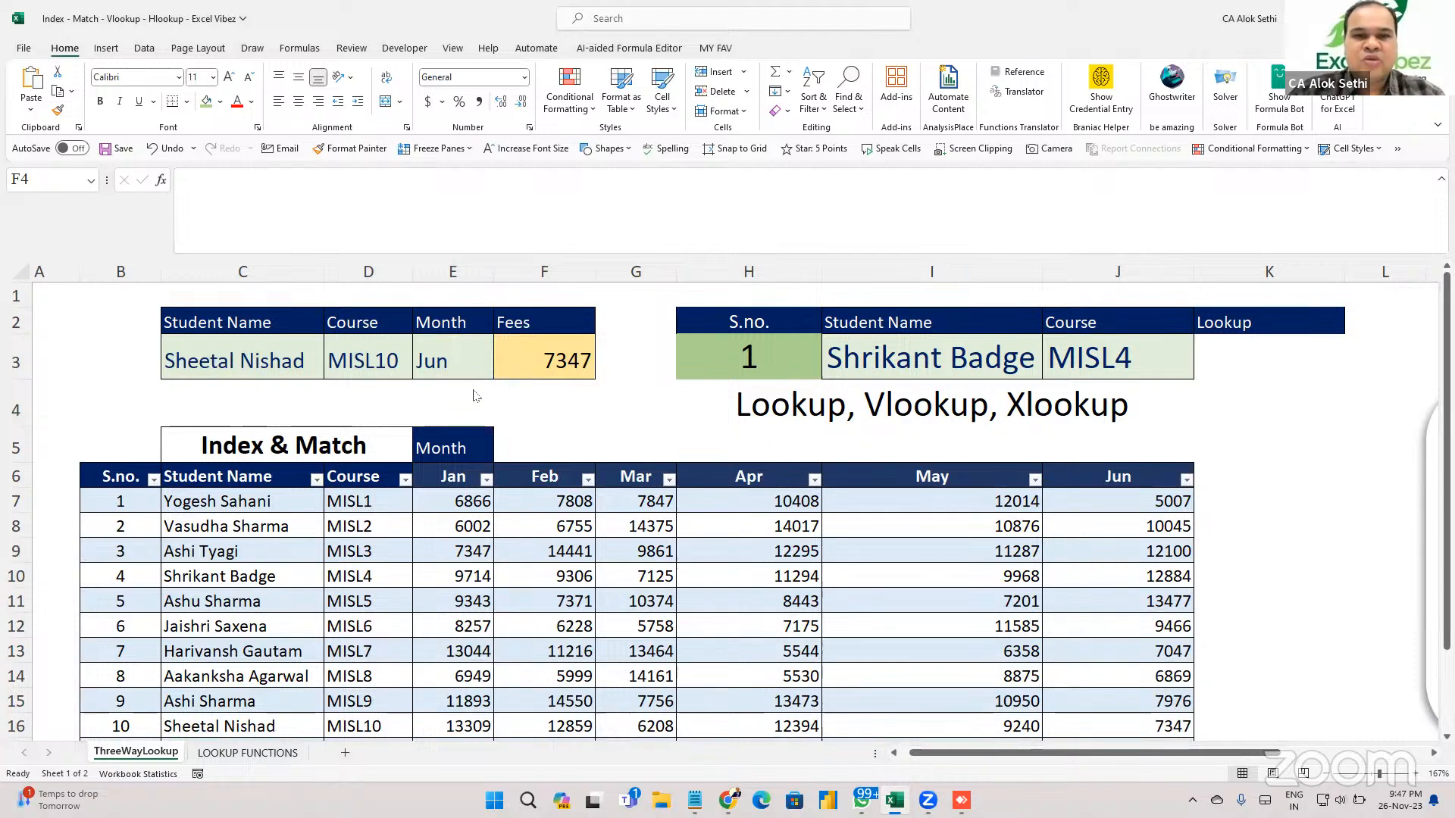
pyautogui.click(525, 386)
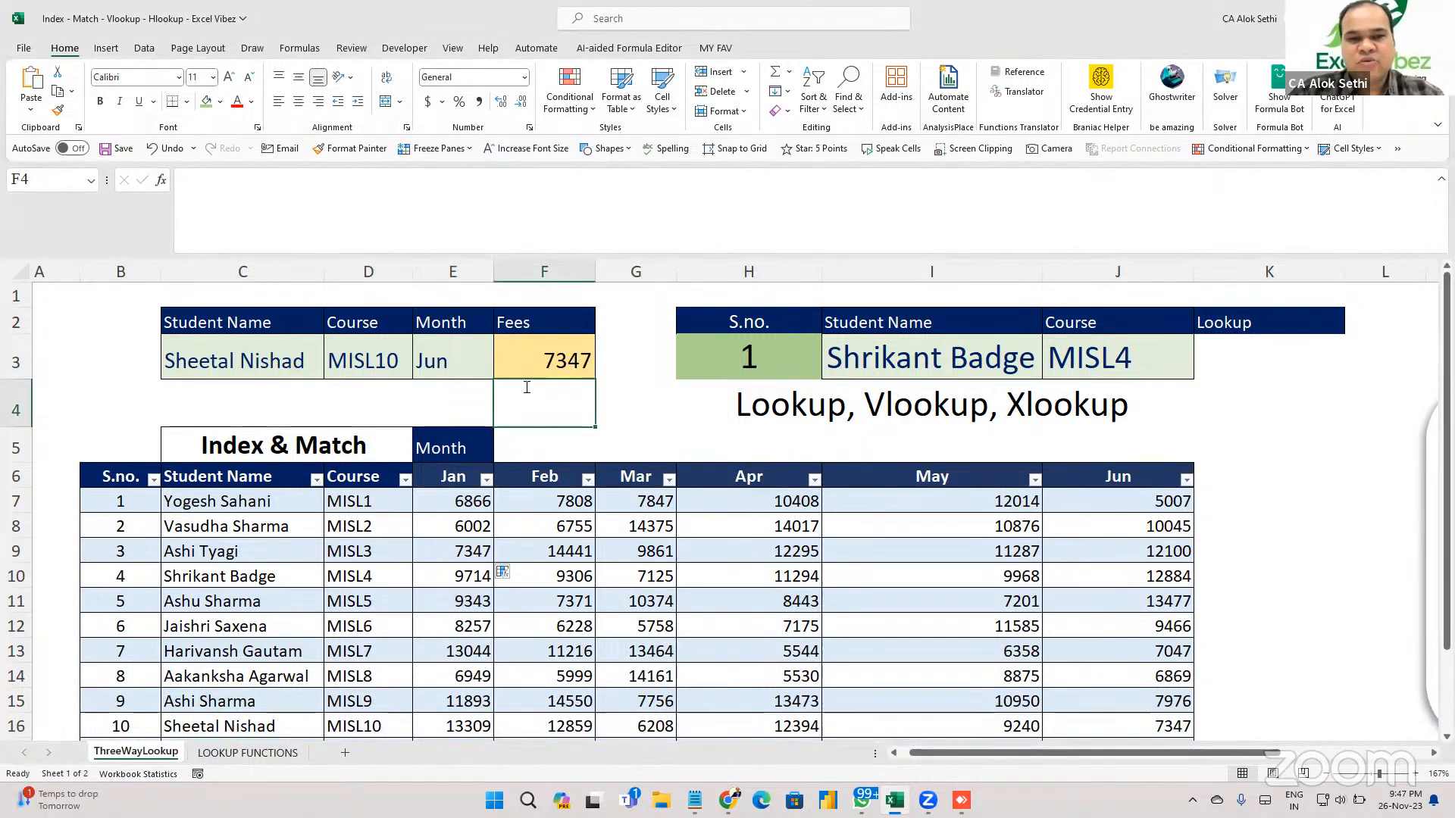
pyautogui.write('=index(')
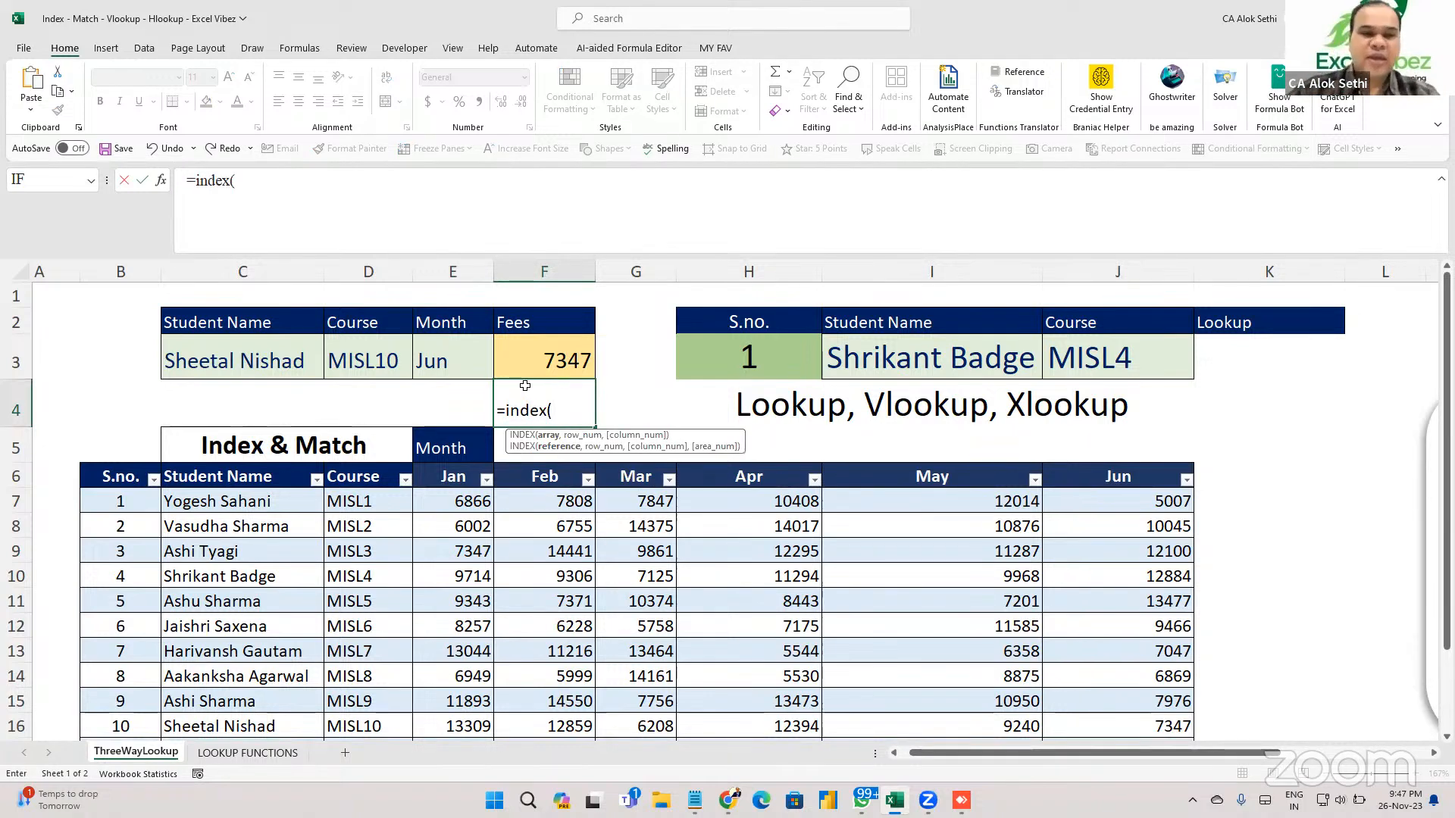
pyautogui.moveTo(460, 496); pyautogui.dragTo(1076, 680)
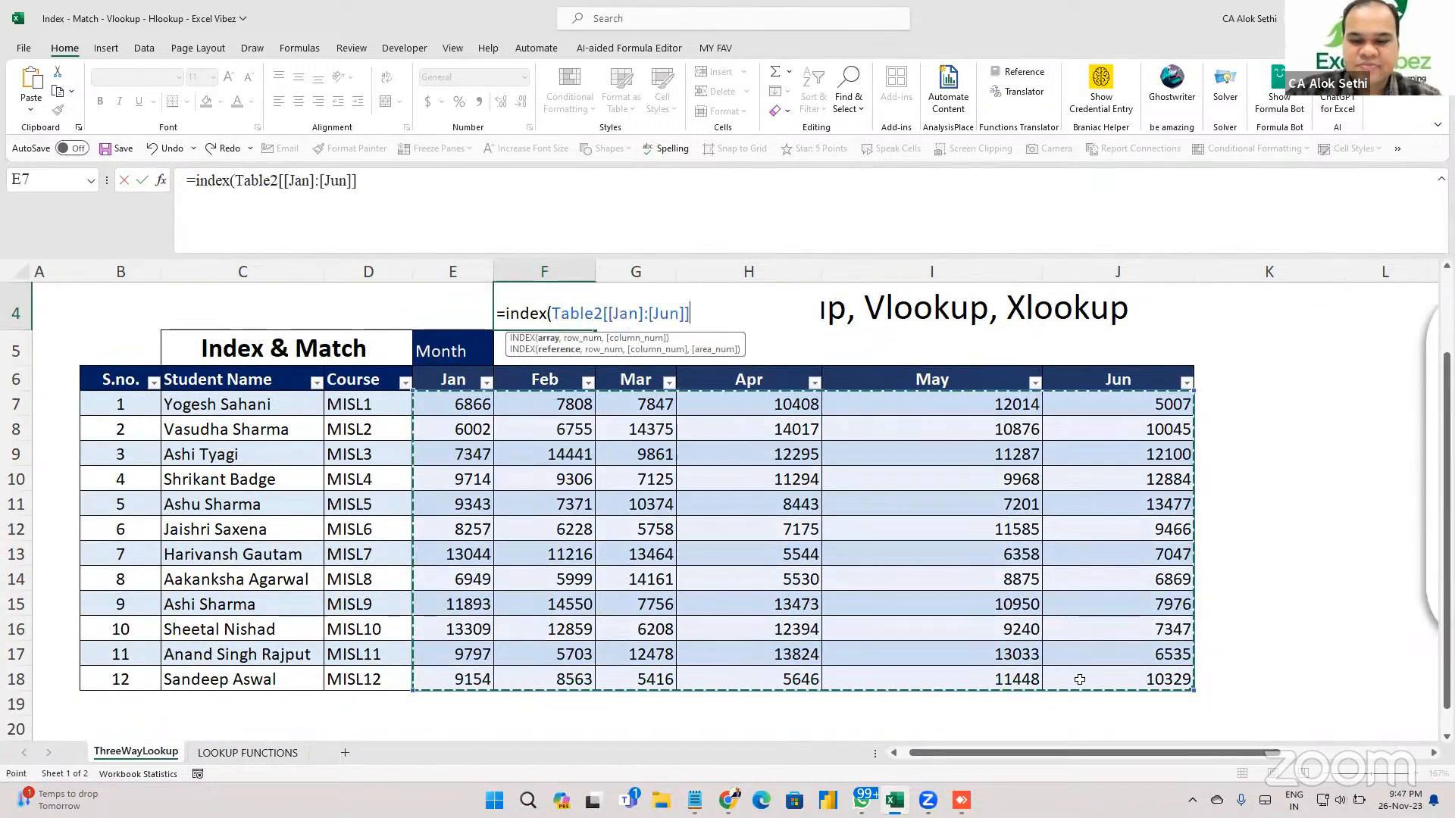
pyautogui.write(',')
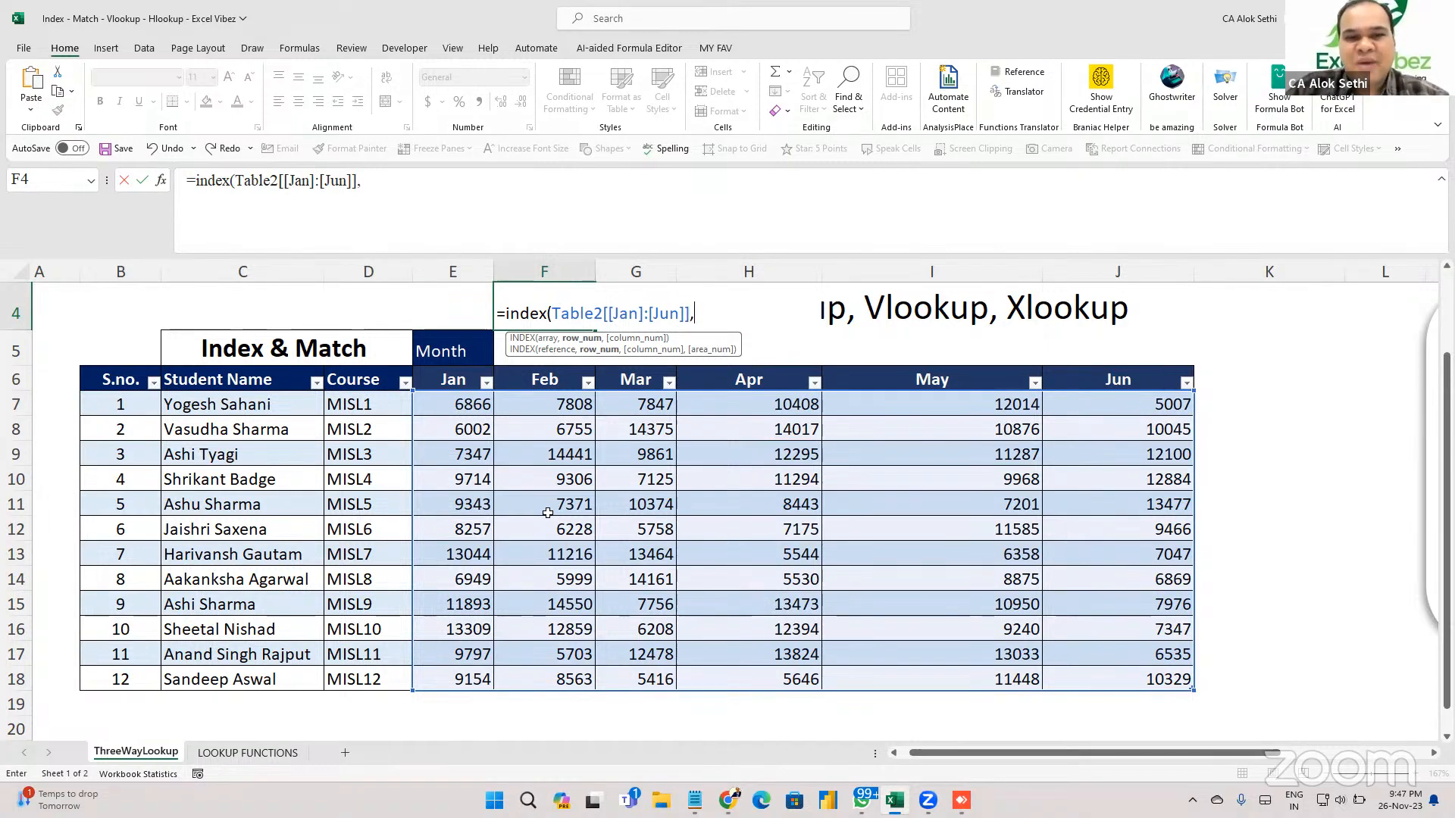
pyautogui.scroll(1, 547, 513)
pyautogui.scroll(1, 548, 513)
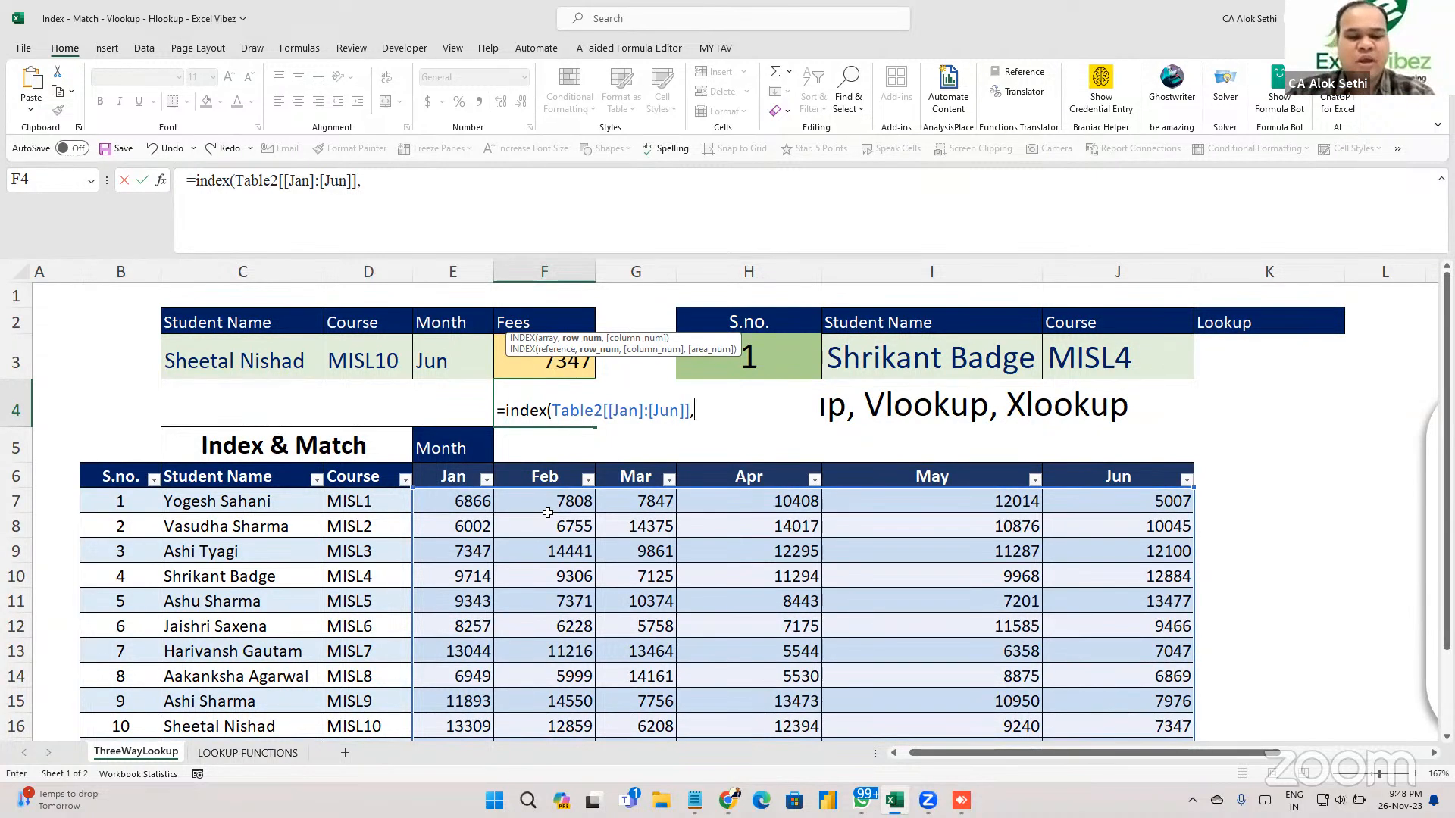
pyautogui.write('10,6)\\')
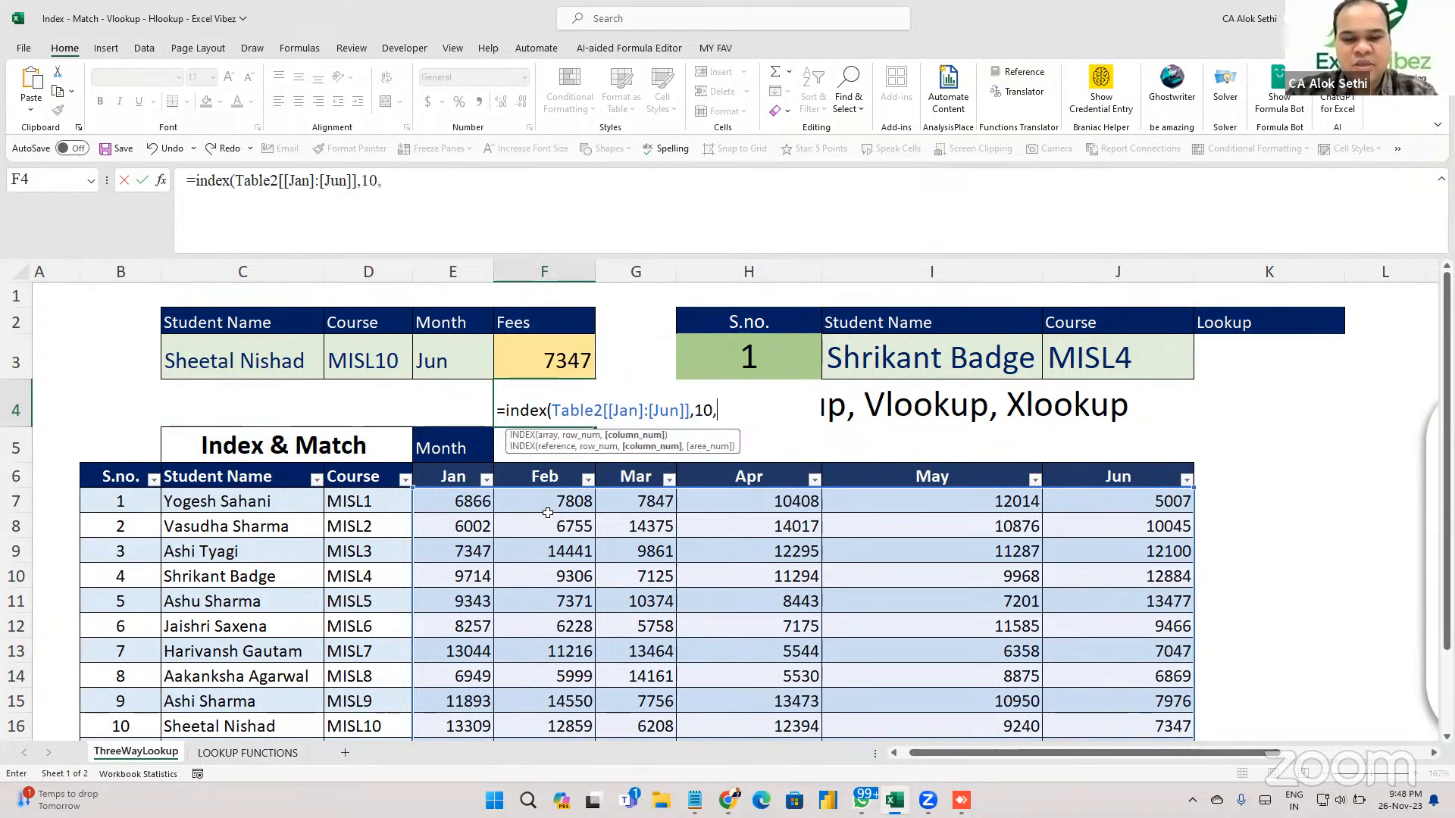
pyautogui.press('Return')
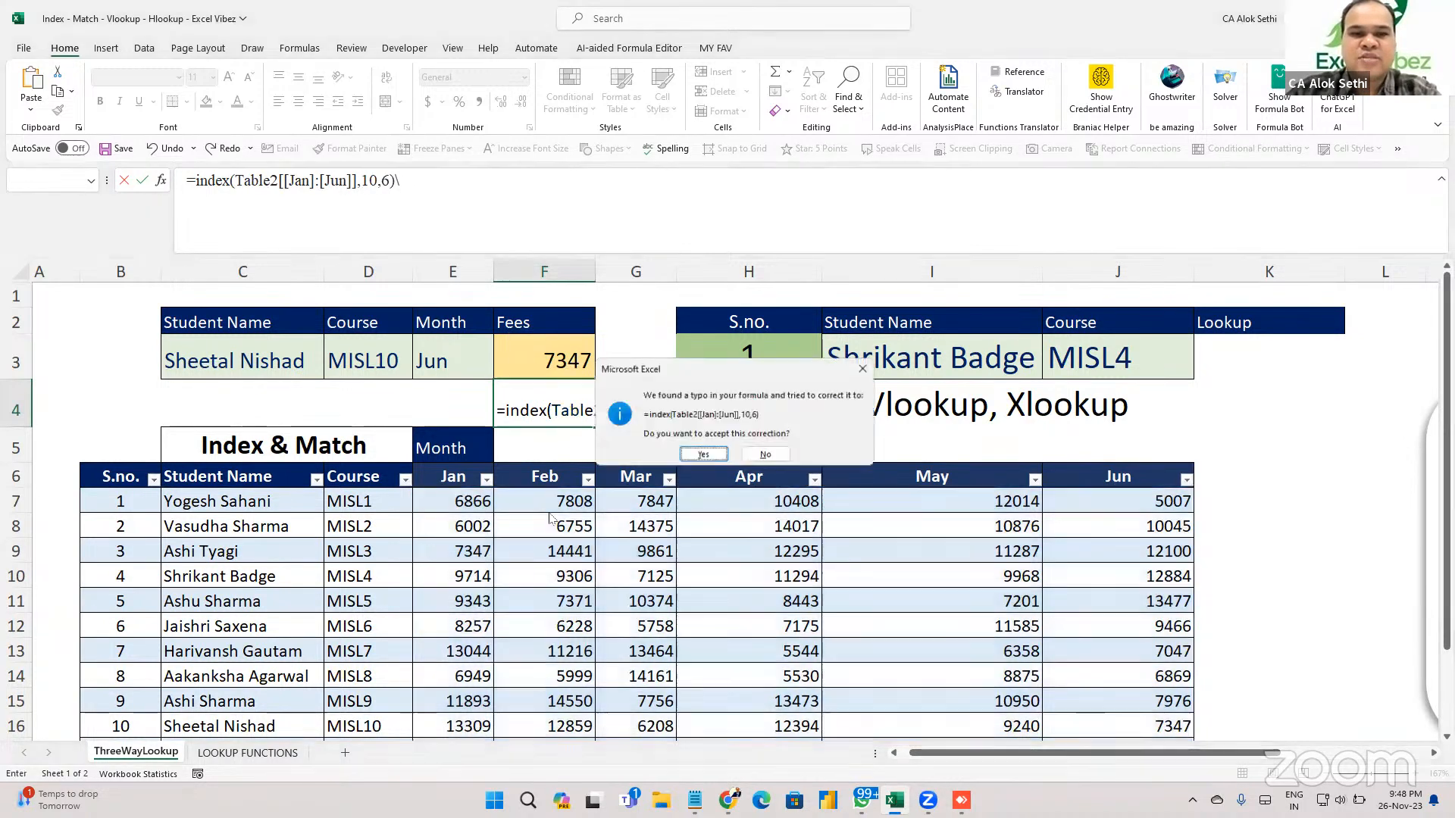
pyautogui.press('Return')
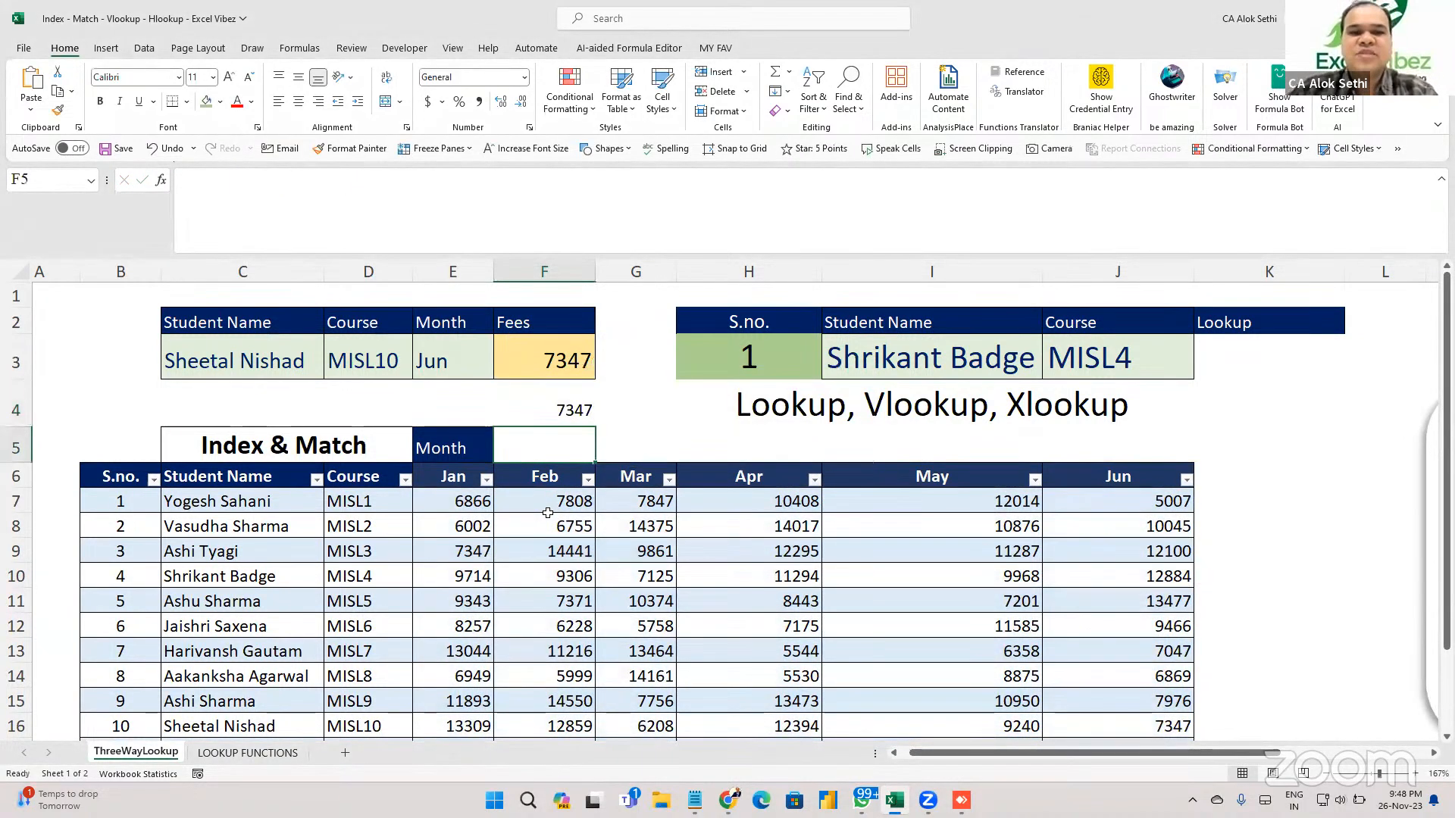
# Fill the matching Jun fee cell J16 green.
pyautogui.press('Up')
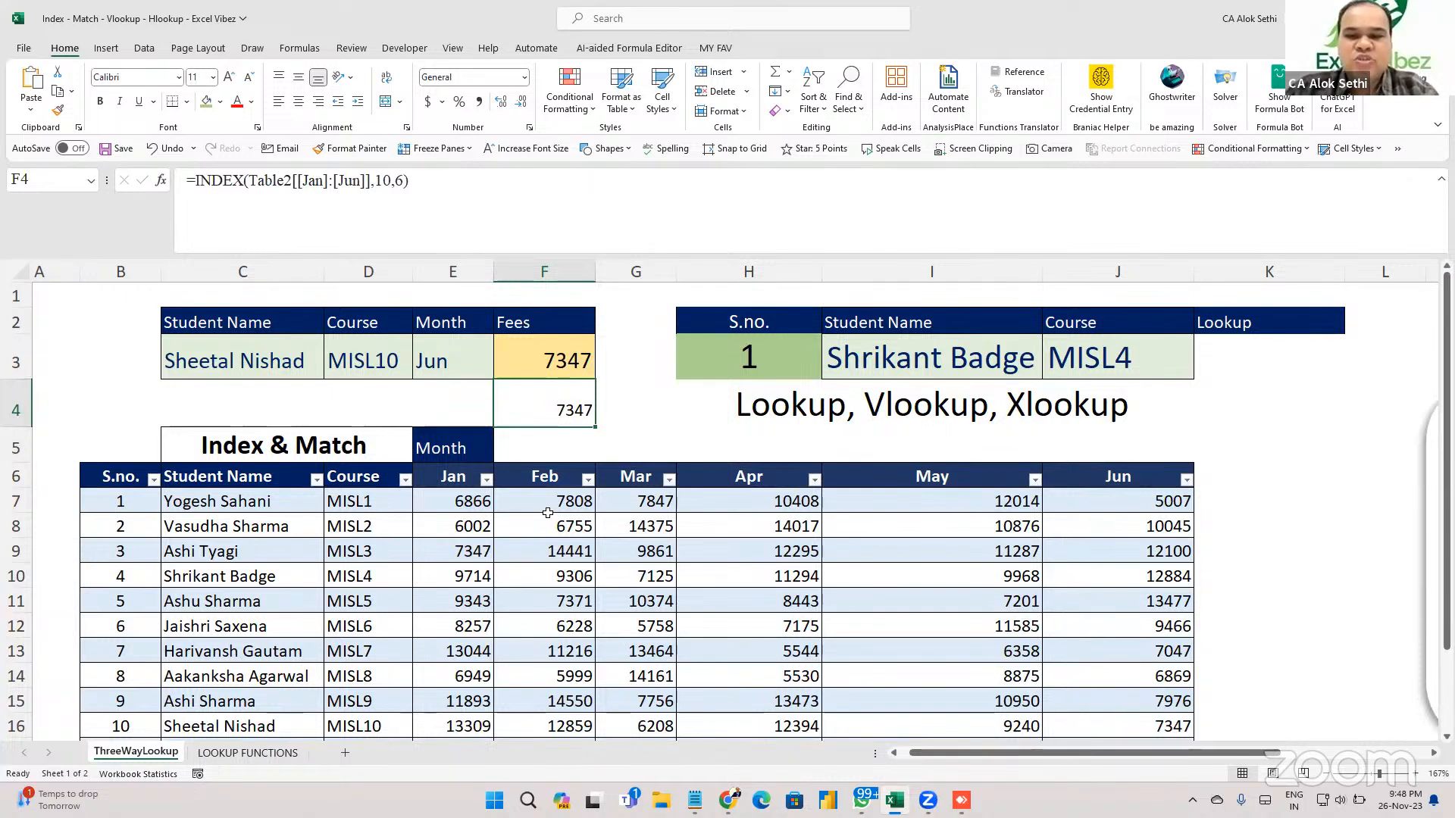
pyautogui.click(1175, 724)
pyautogui.click(1175, 723)
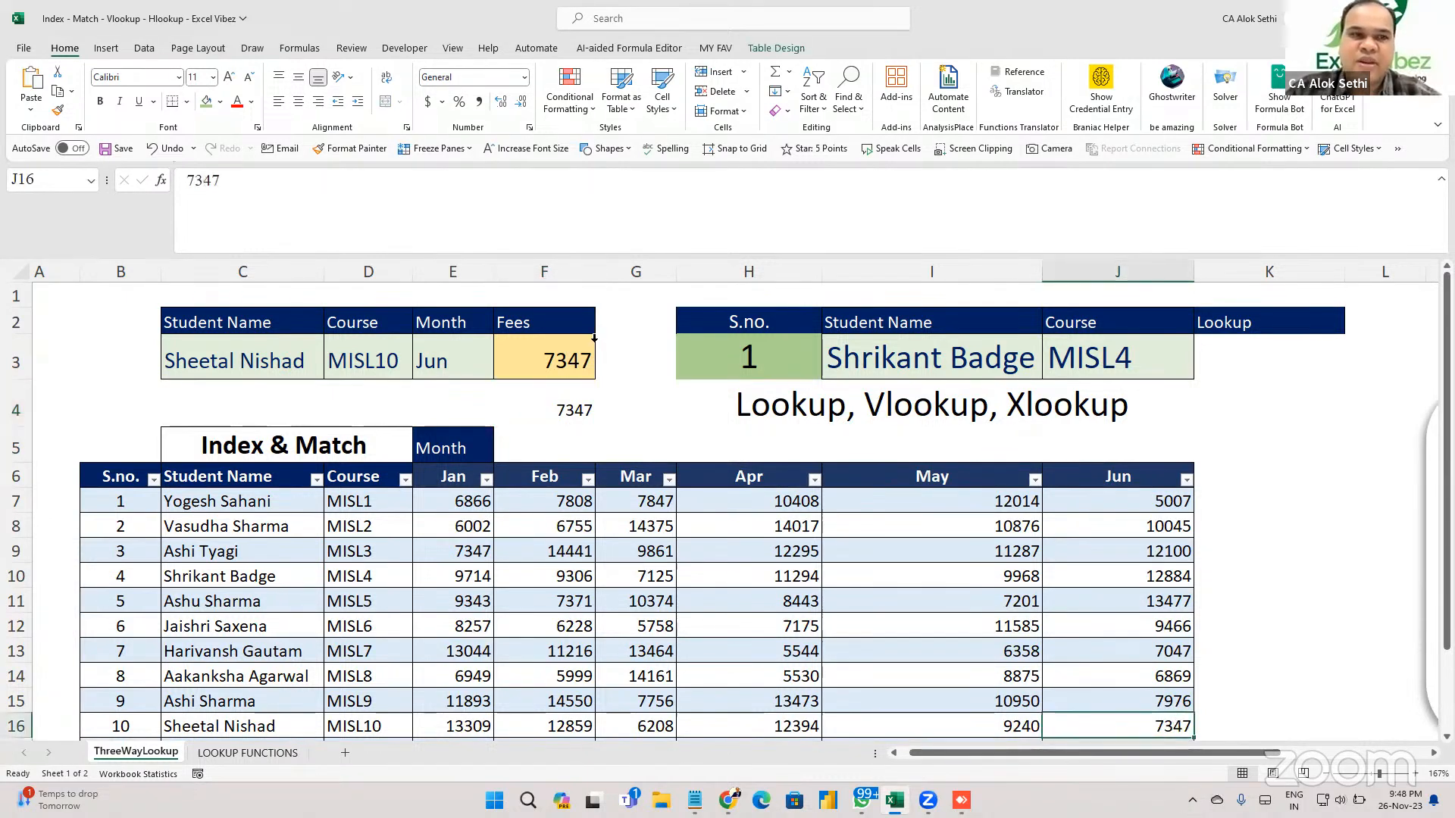
pyautogui.click(206, 101)
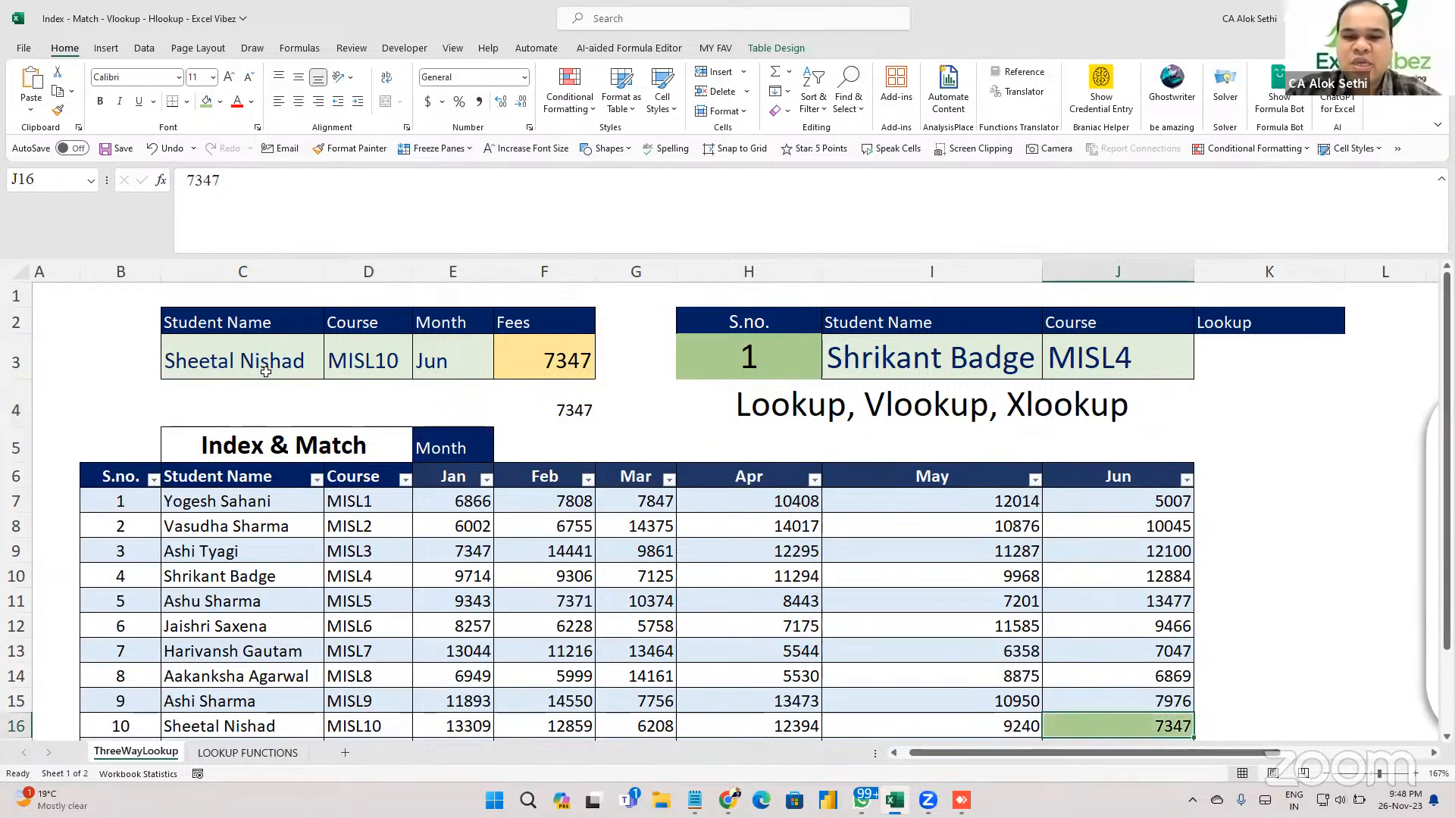
# Review F4's table-based INDEX formula, then clear the cell.
pyautogui.click(547, 409)
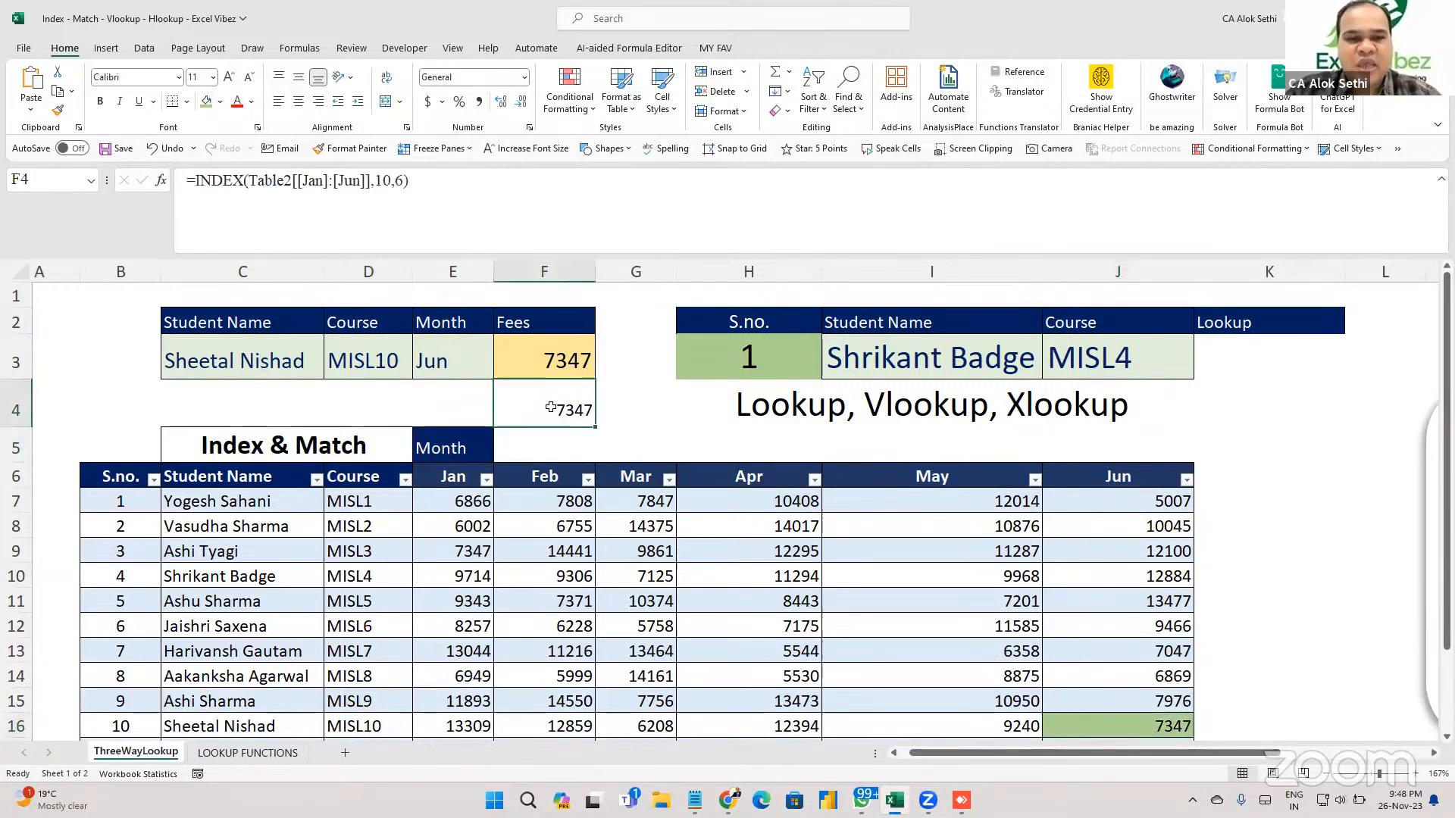
pyautogui.doubleClick(551, 407)
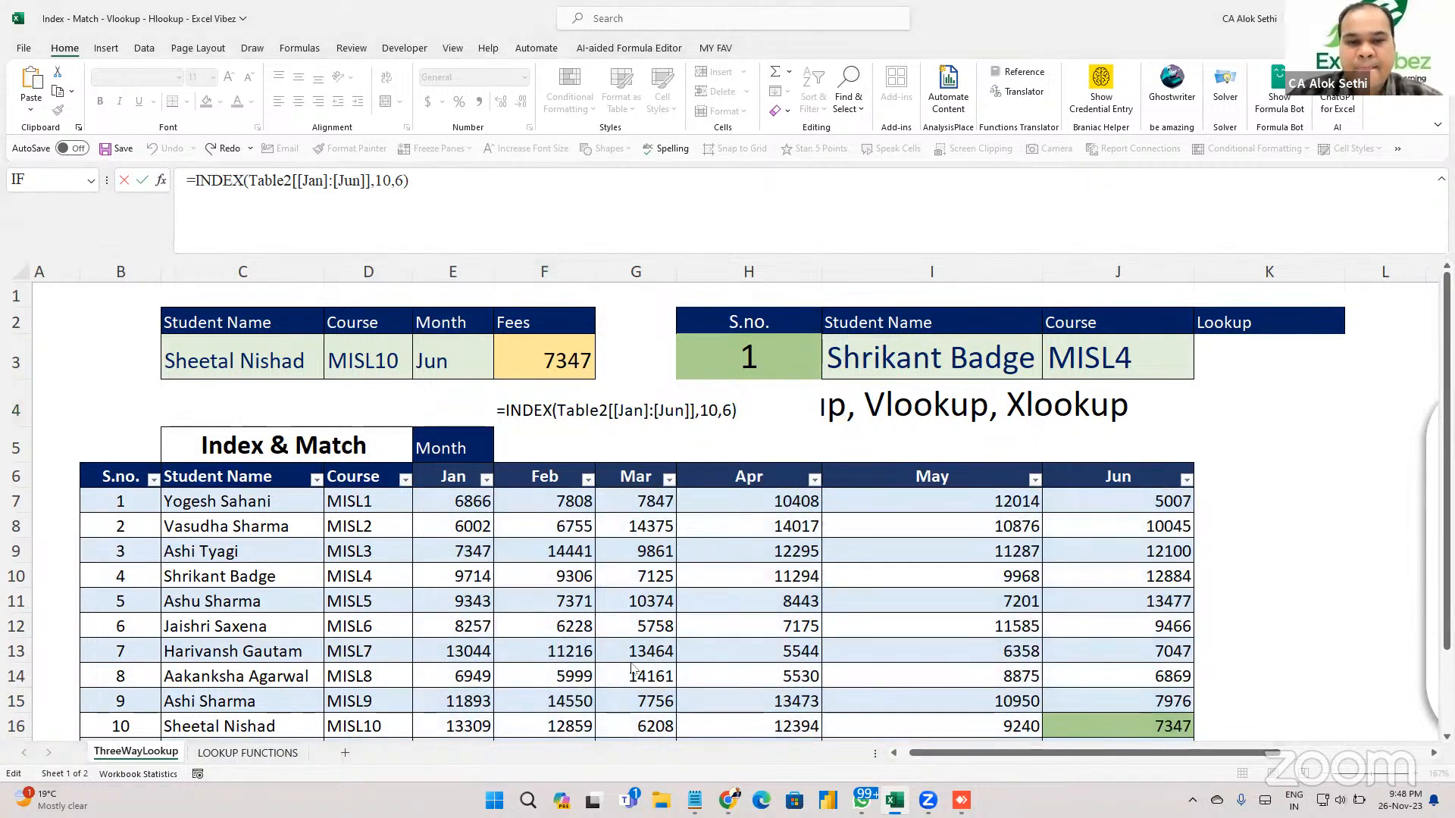
pyautogui.click(552, 410)
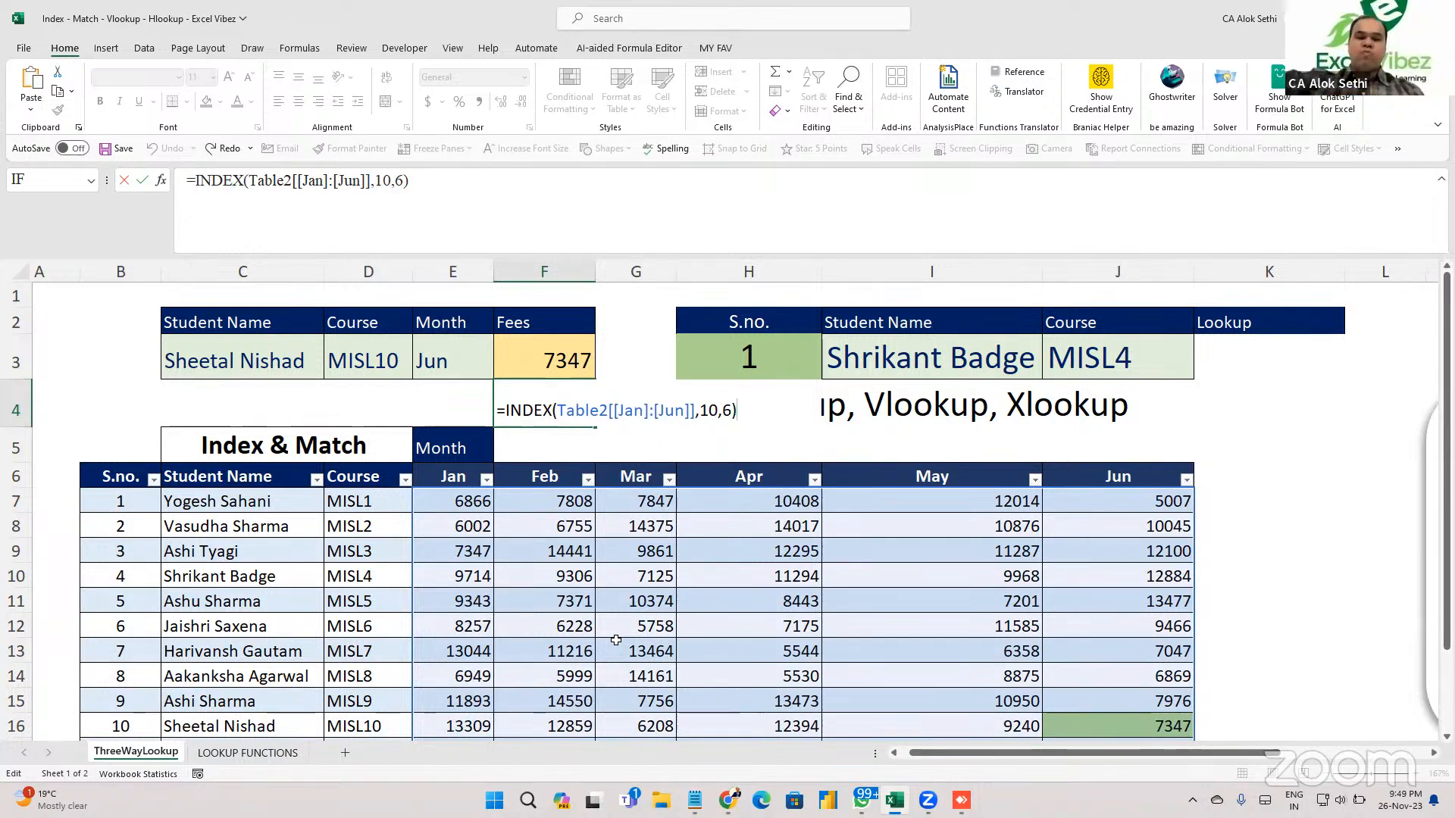
pyautogui.hotkey('alt', 'Tab')
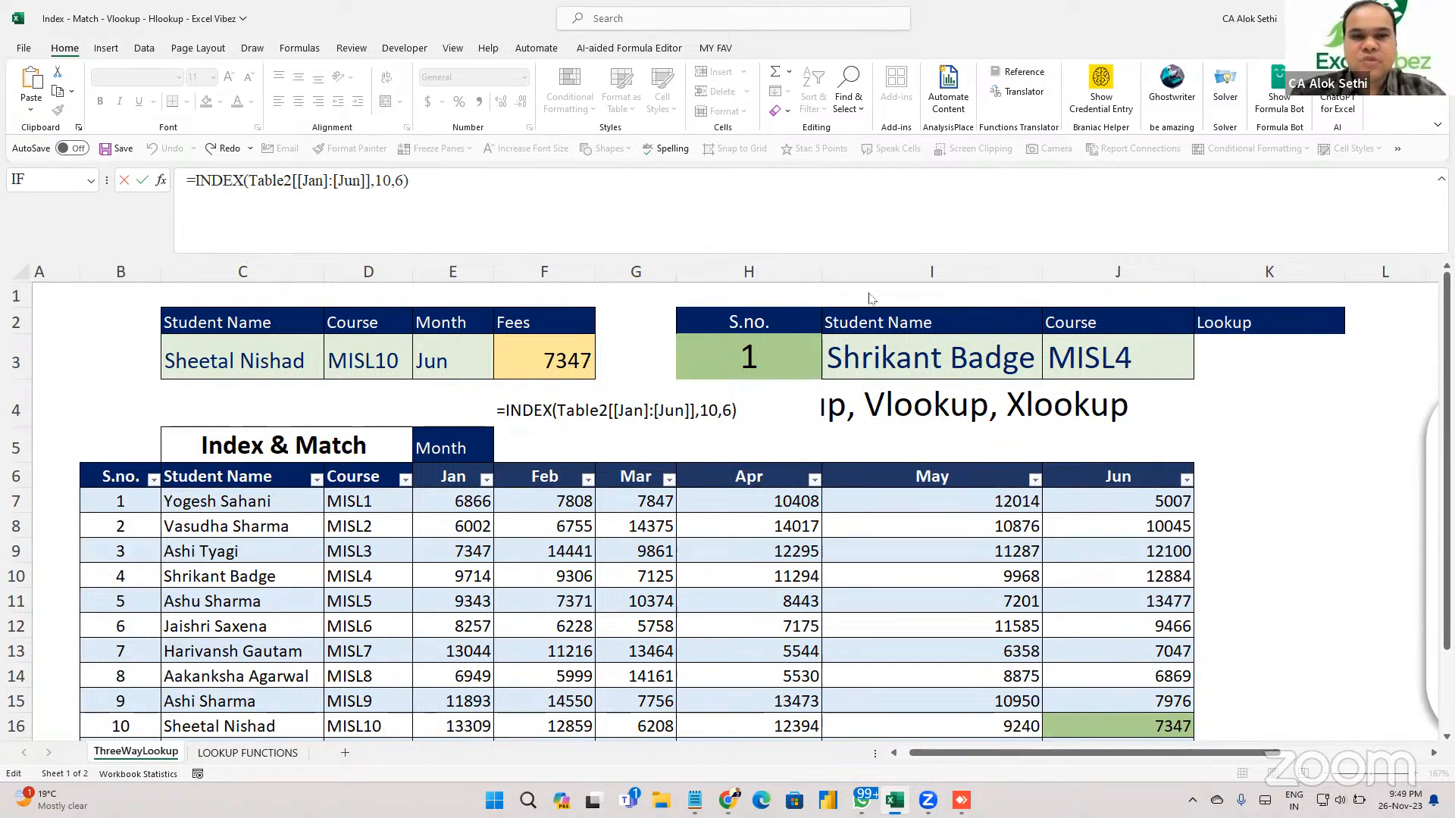
pyautogui.click(516, 413)
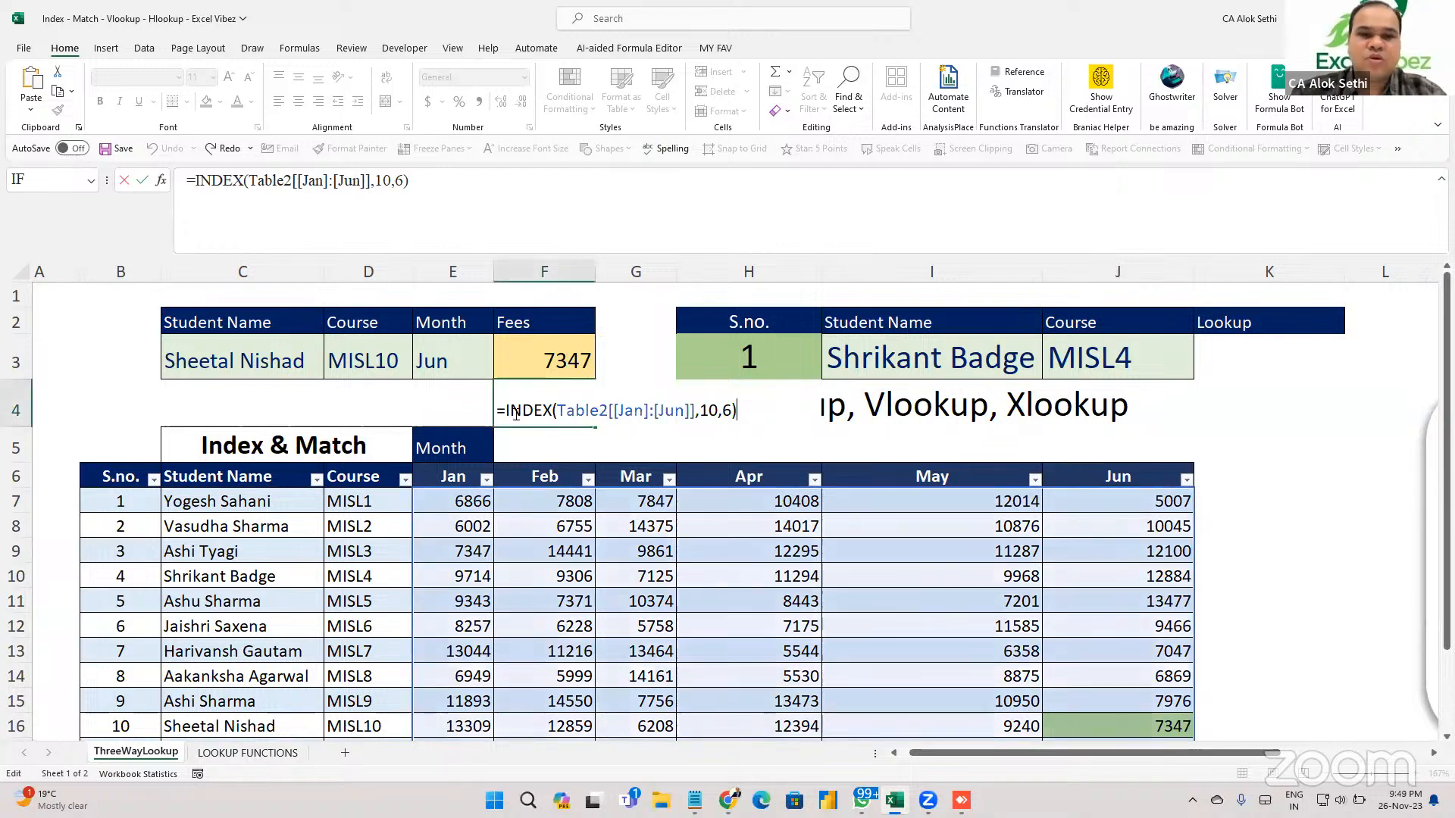
pyautogui.press('Escape')
pyautogui.write('`')
pyautogui.press('Escape')
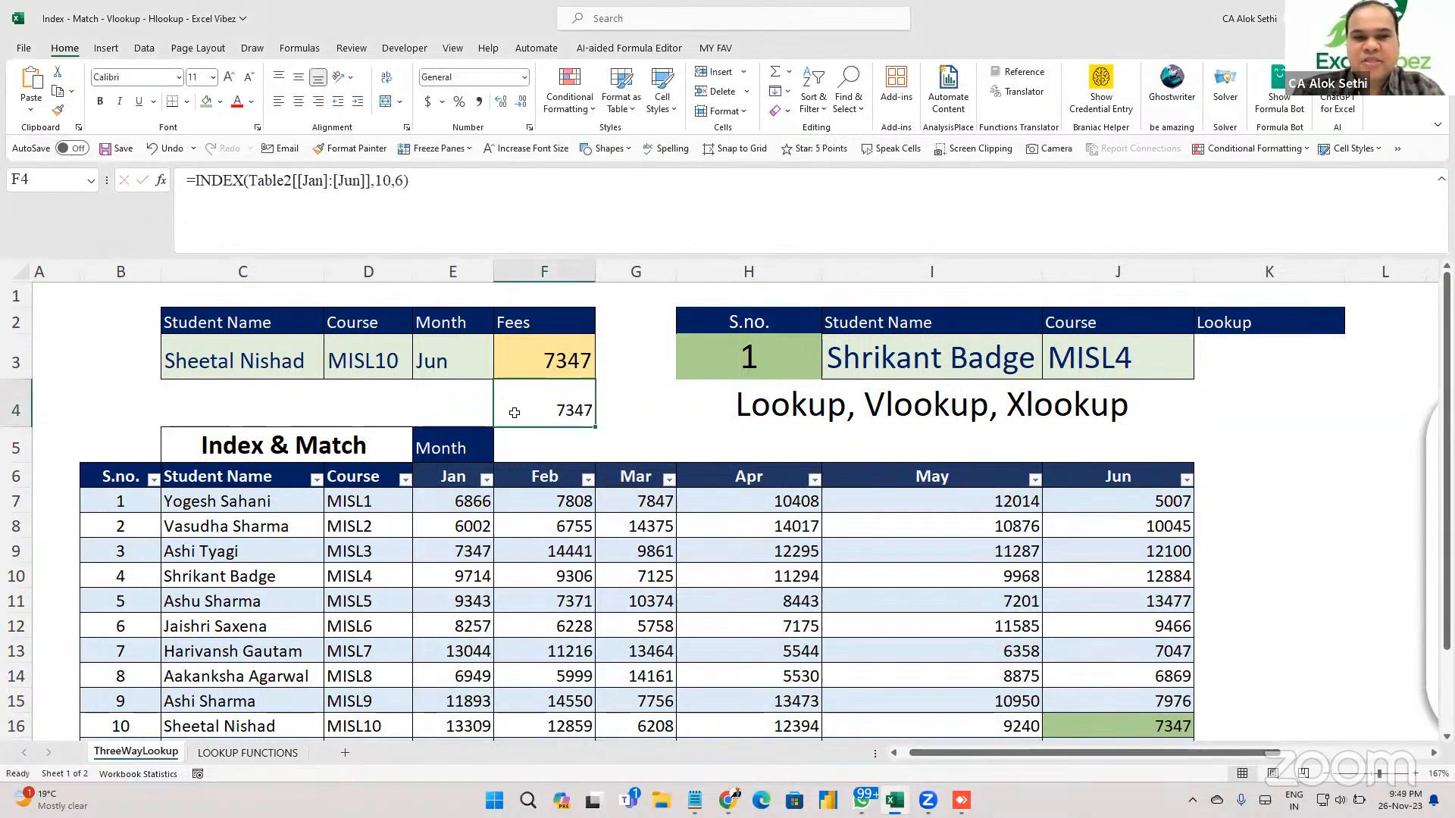
pyautogui.press('Delete')
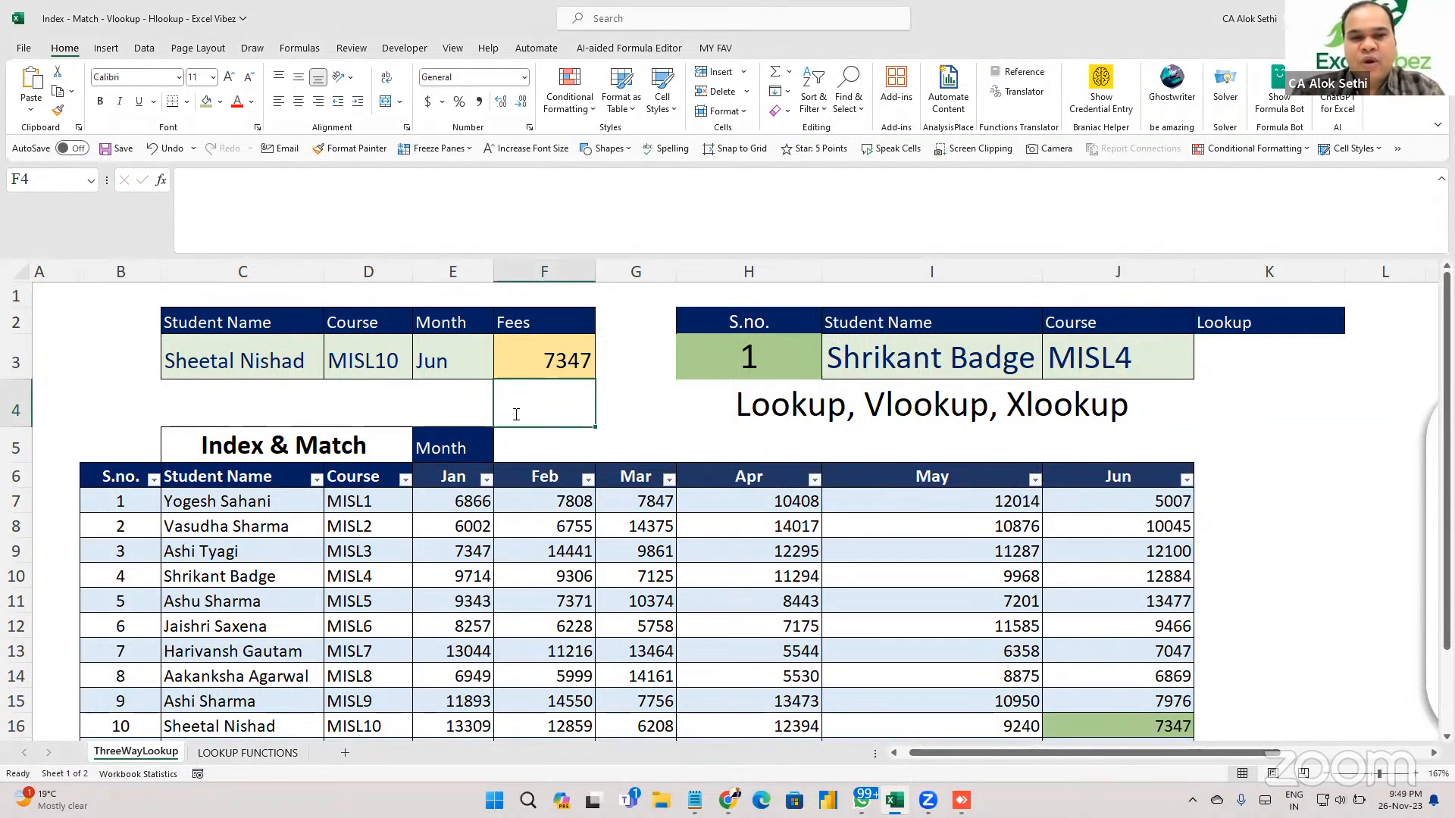
# Enter =INDEX(E7:J16,10,6) in F4 so it returns 7347.
pyautogui.write('=index')
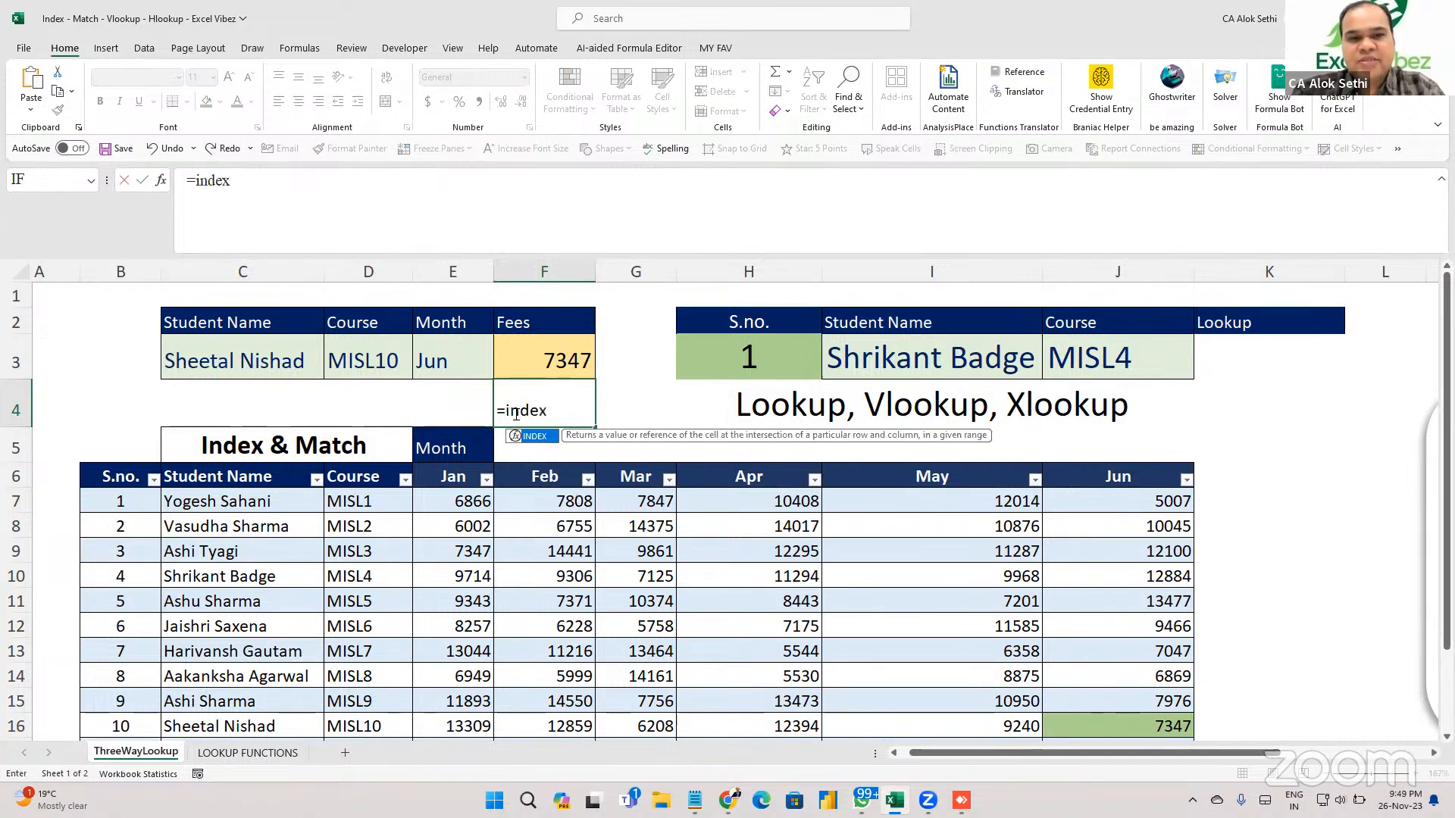
pyautogui.write('(')
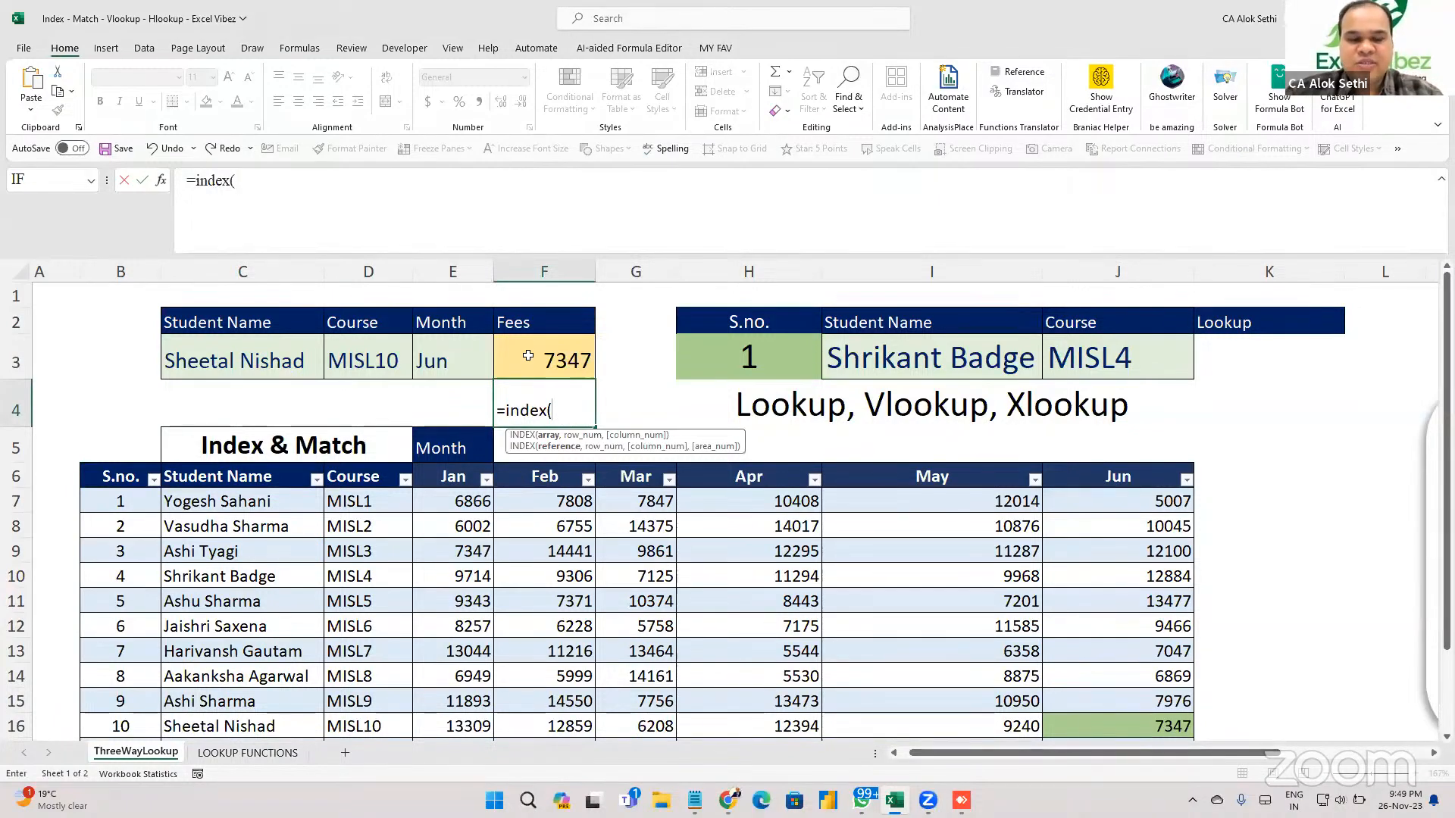
pyautogui.moveTo(472, 505); pyautogui.dragTo(947, 685)
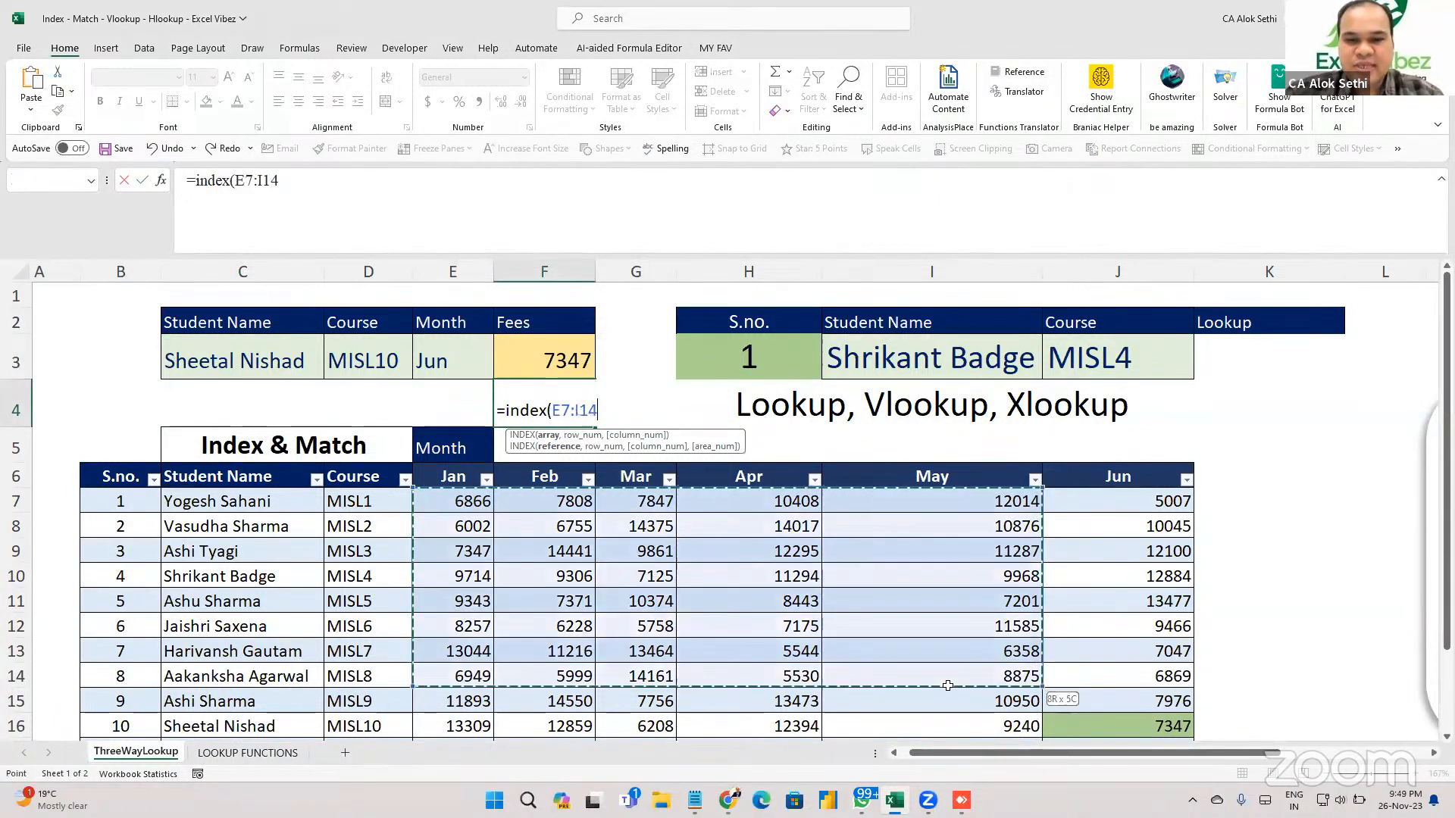
pyautogui.hotkey('shift', 'Down')
pyautogui.hotkey('shift', 'Down')
pyautogui.hotkey('shift', 'Right')
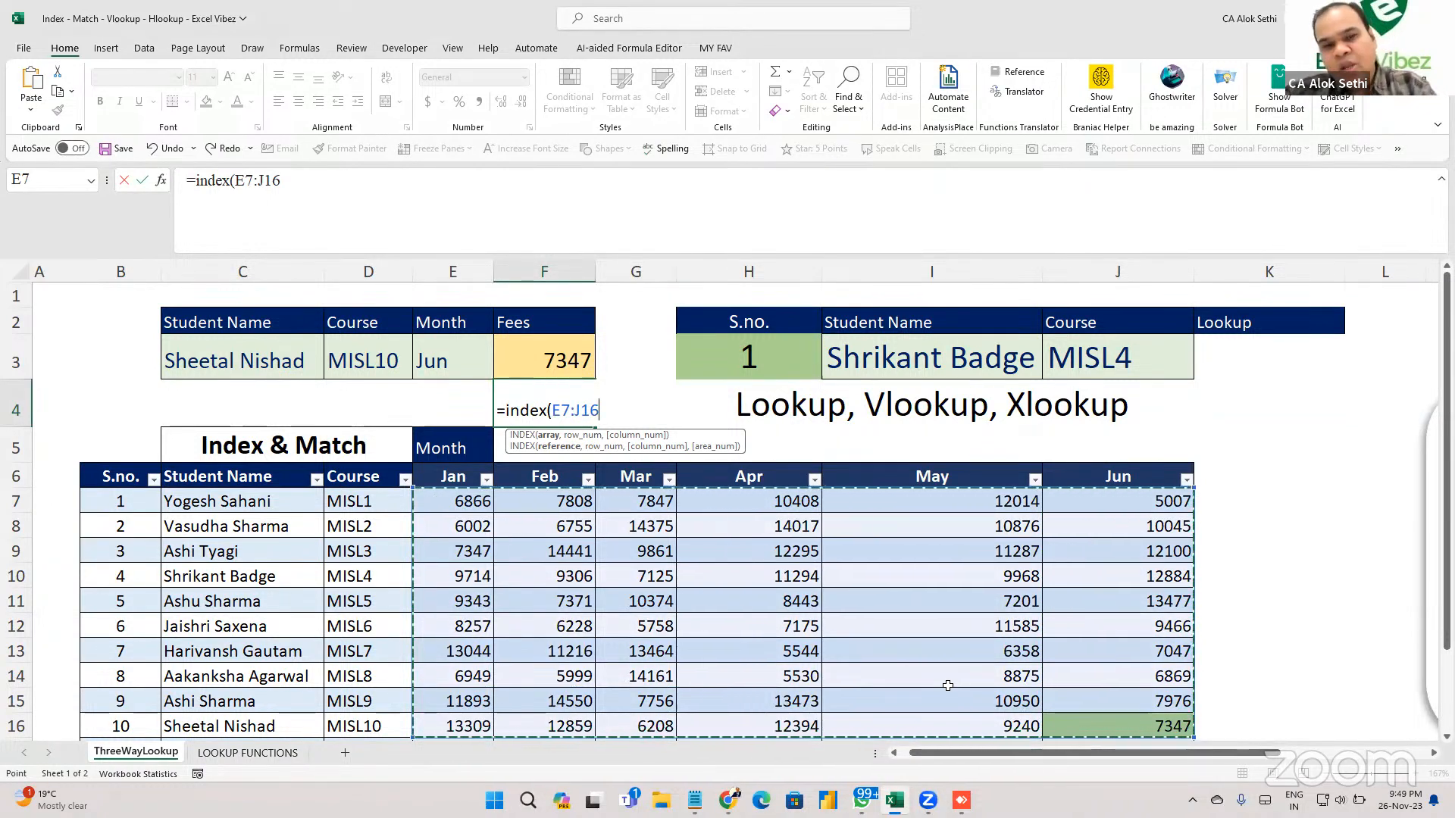
pyautogui.write(',')
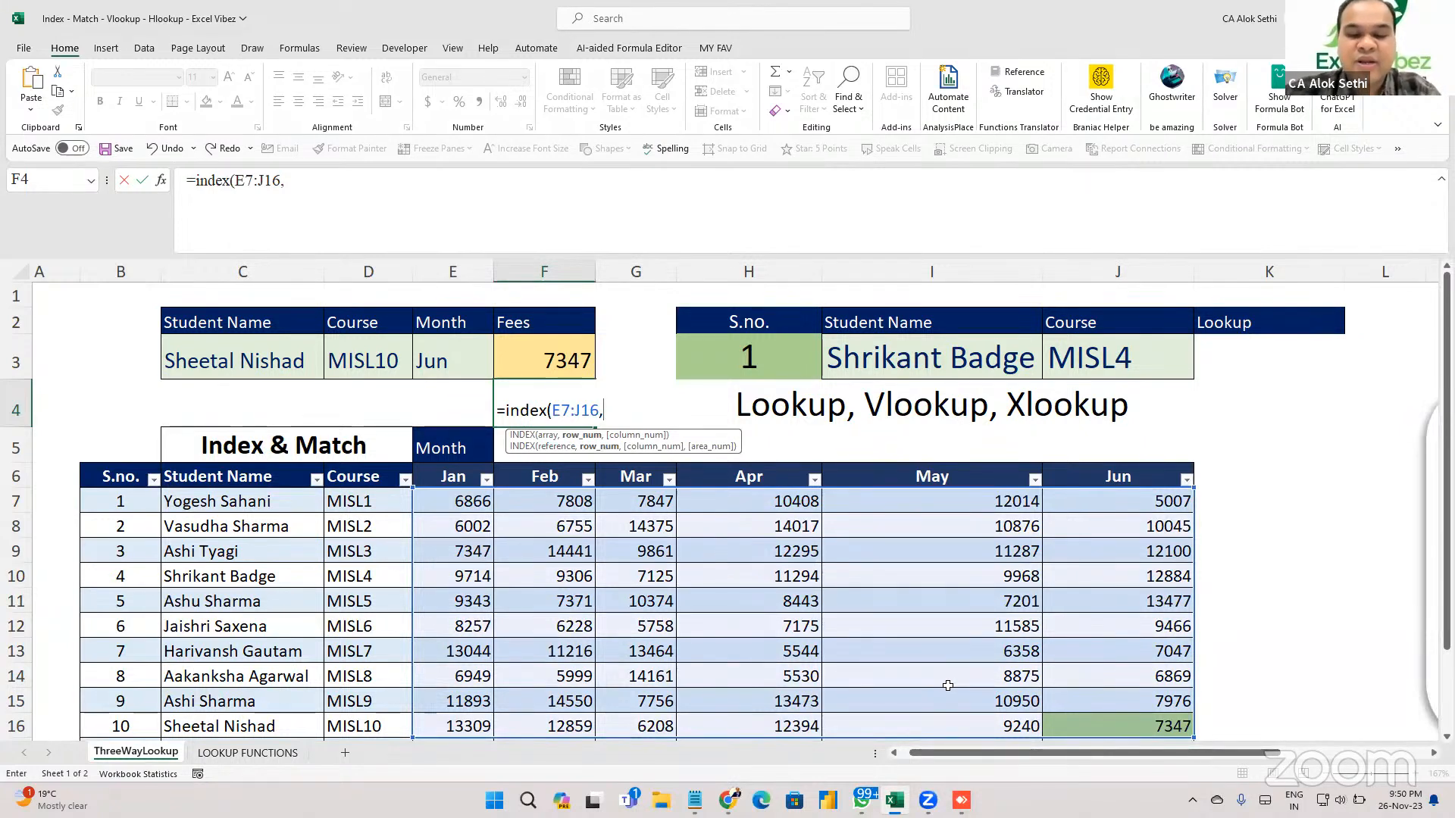
pyautogui.write('10,')
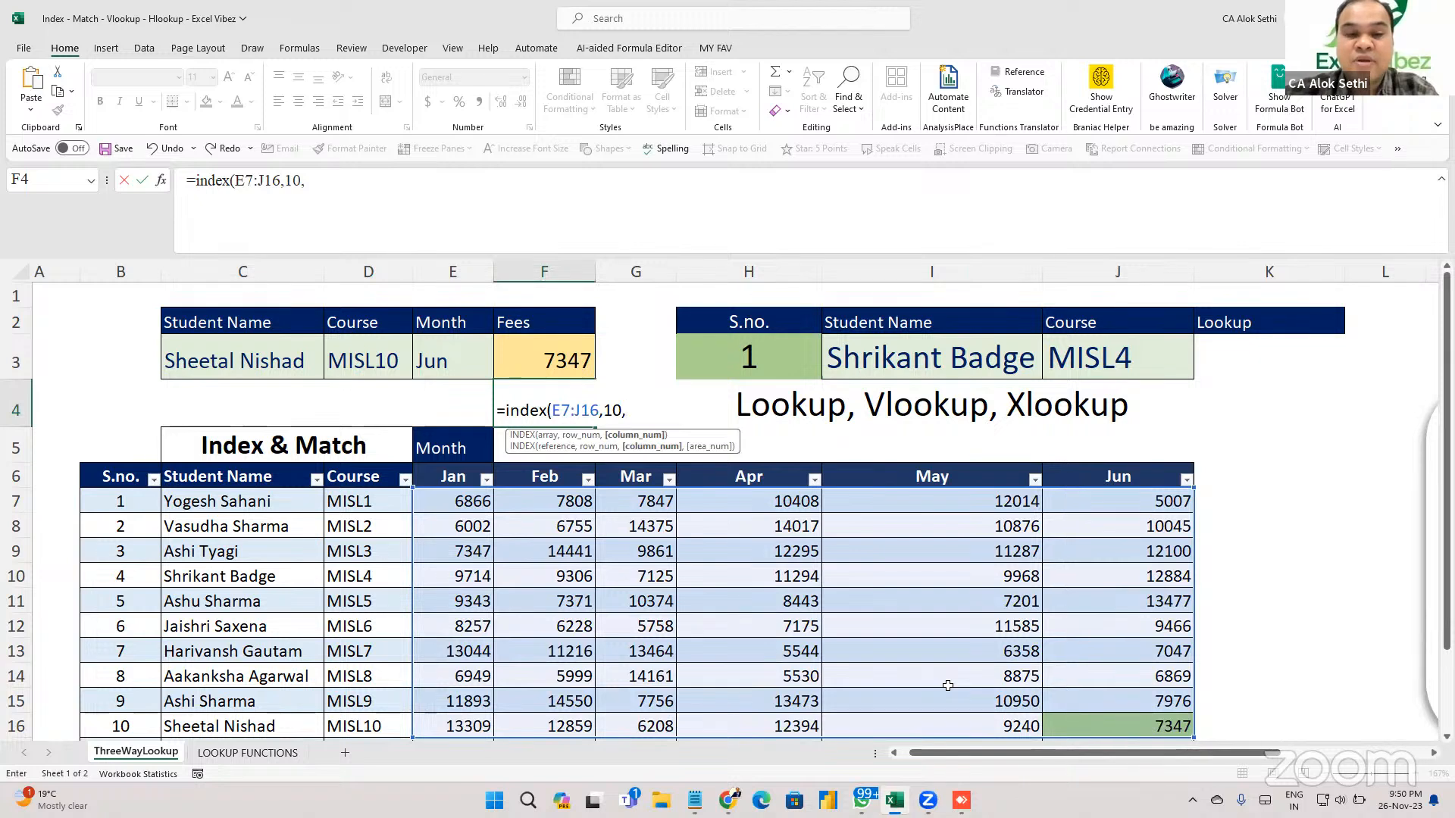
pyautogui.write('6')
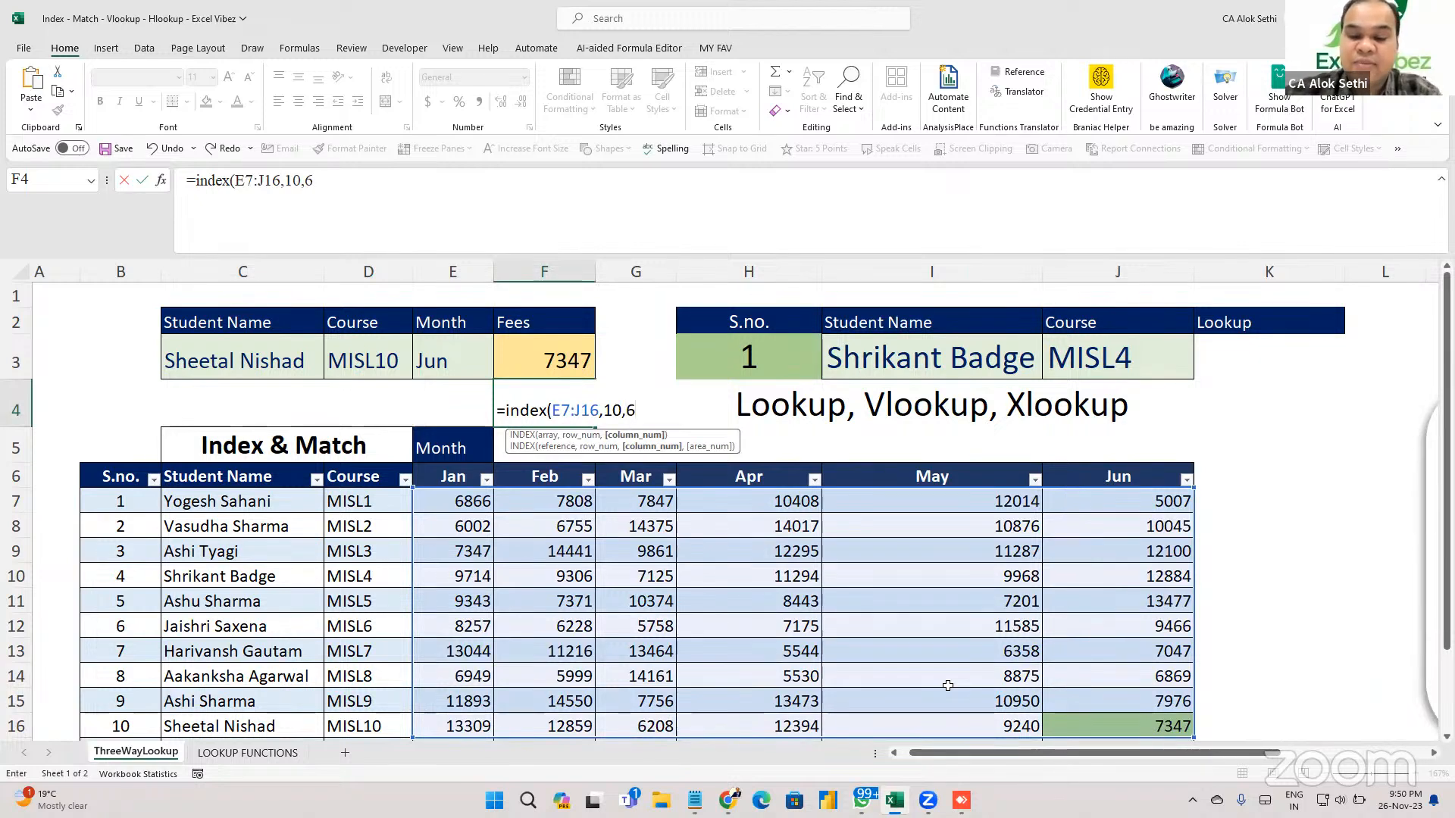
pyautogui.write(')')
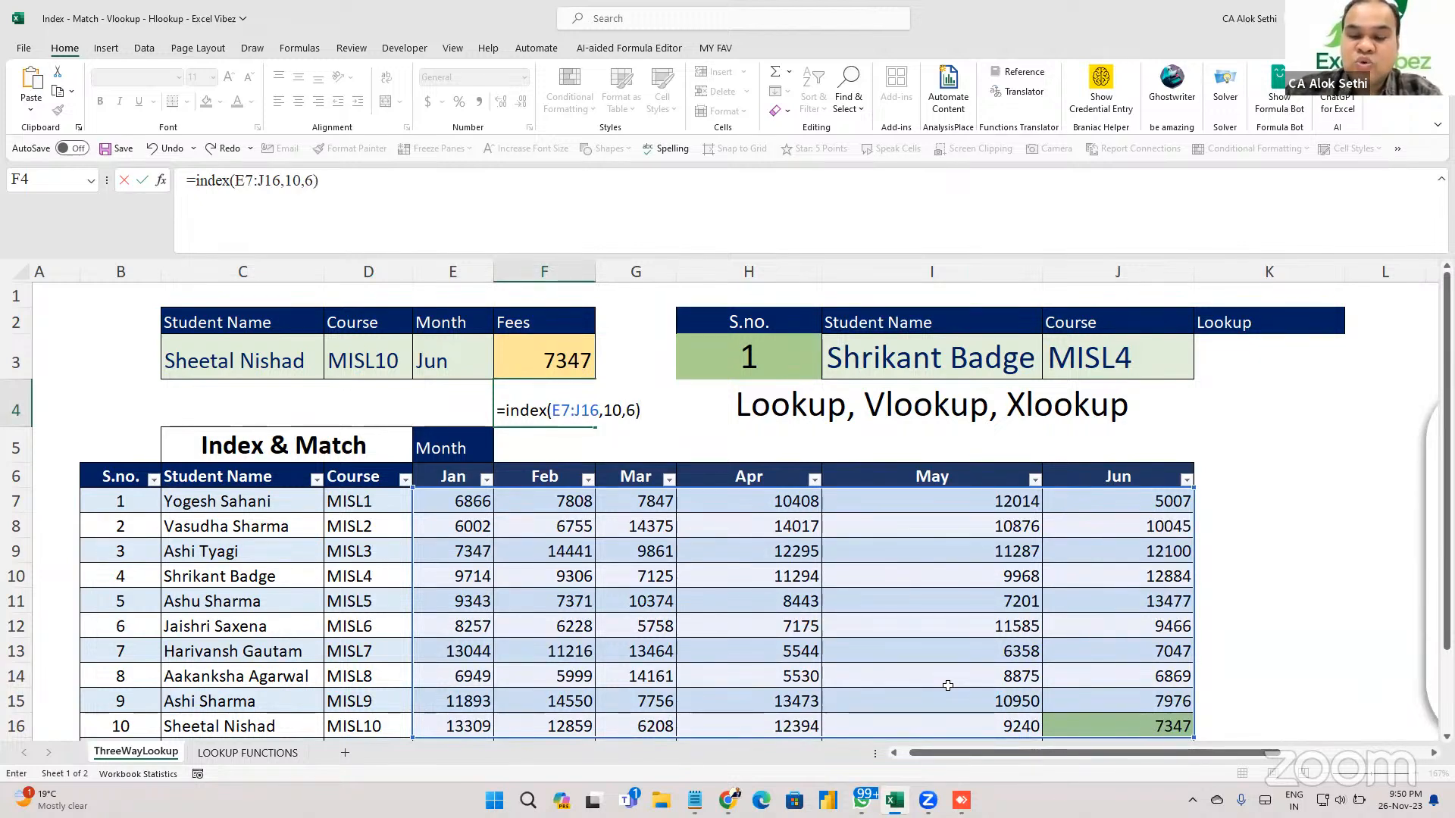
pyautogui.press('Return')
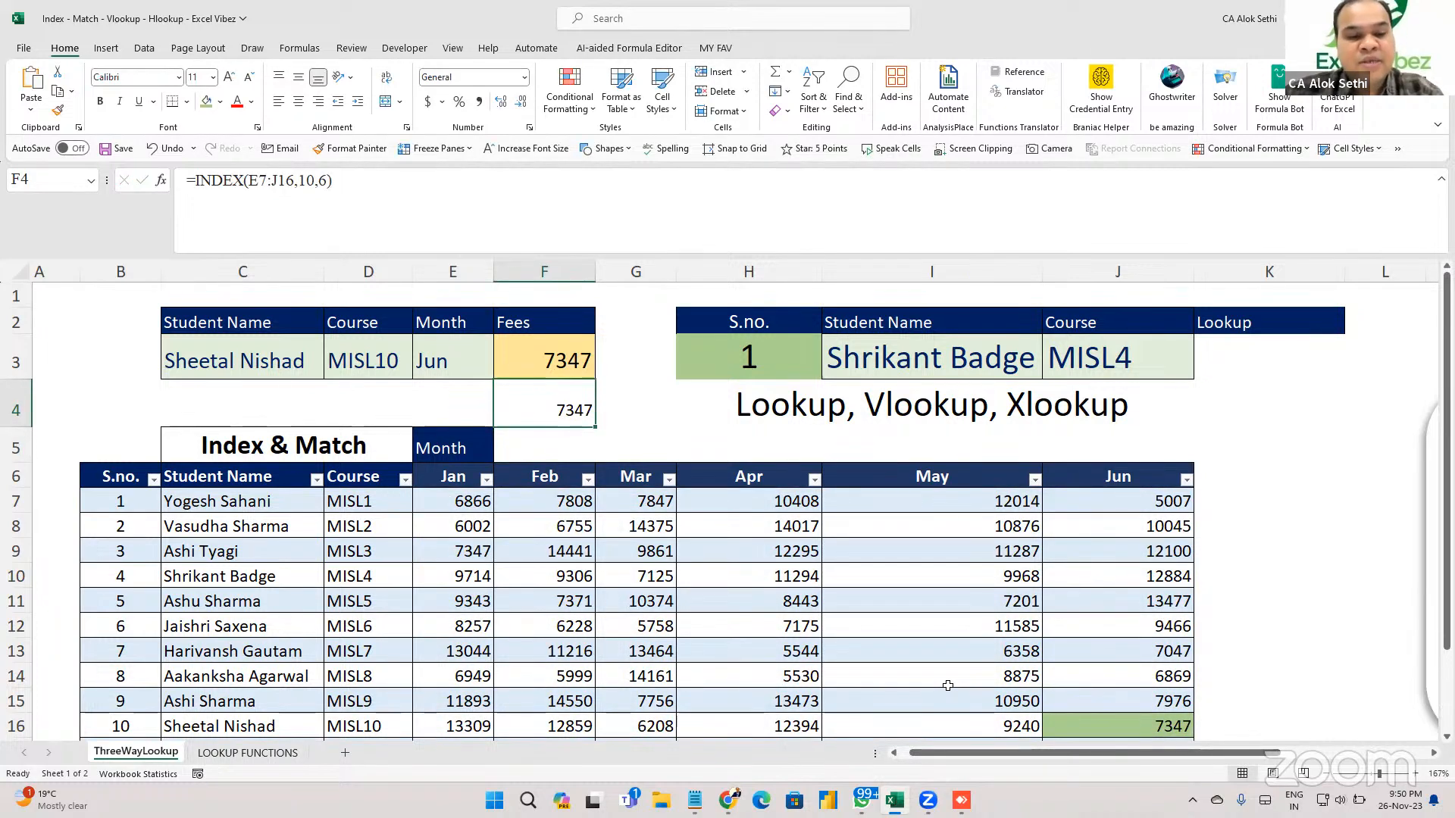
# Change F4 to =INDEX(E7:J16,6,4) so it returns 7175.
pyautogui.press('F2')
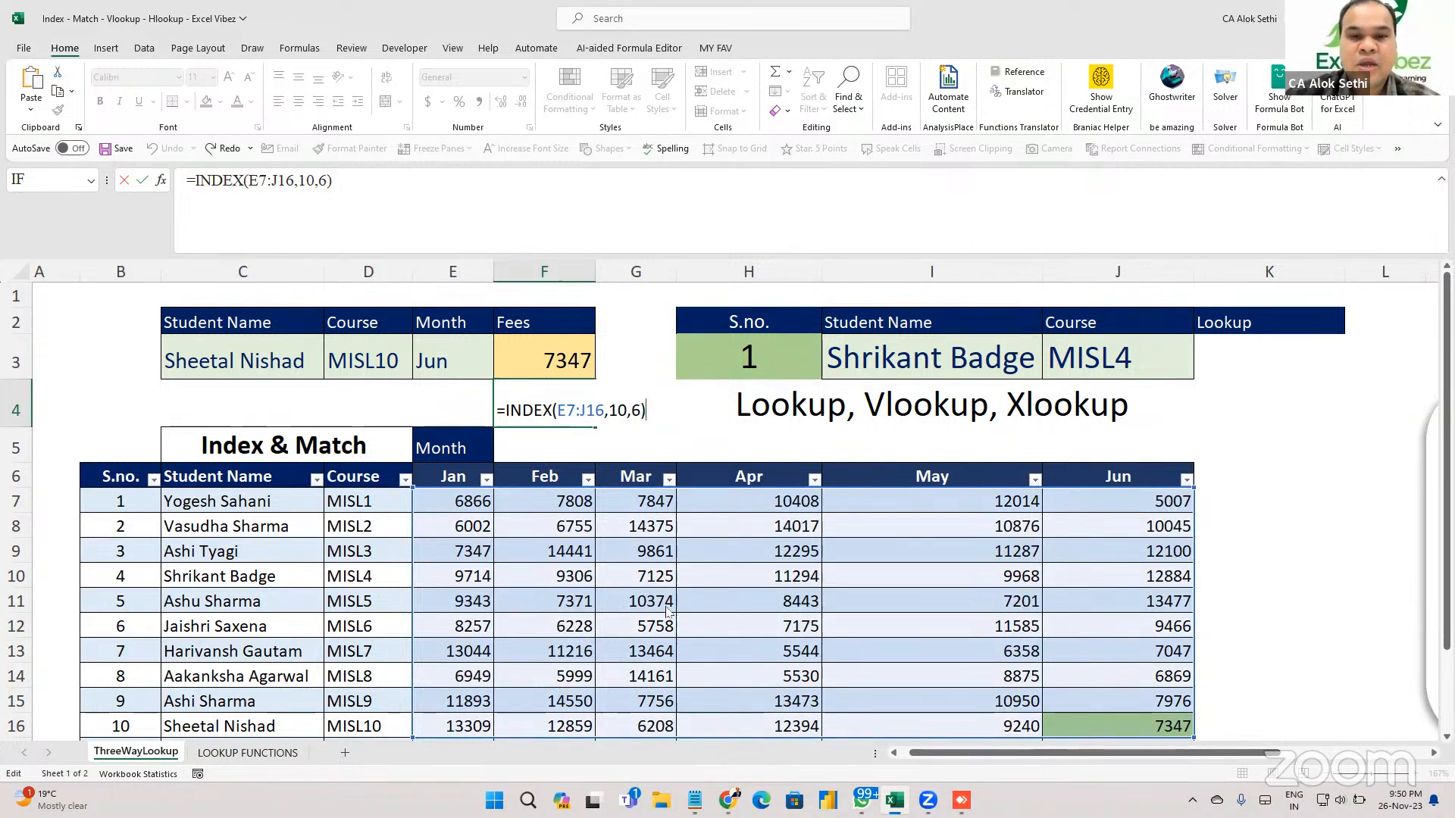
pyautogui.hotkey('alt', 'Tab')
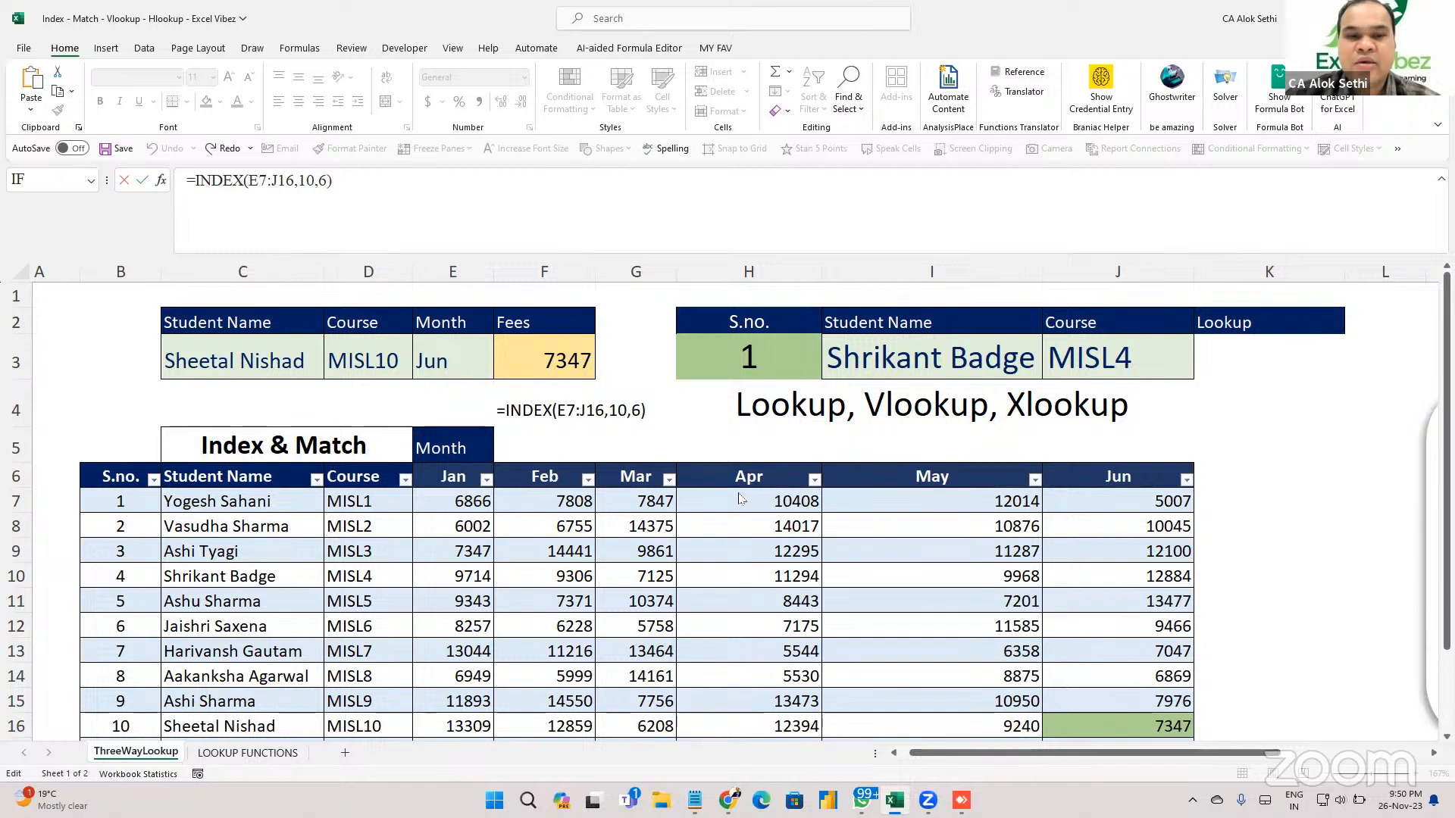
pyautogui.click(626, 409)
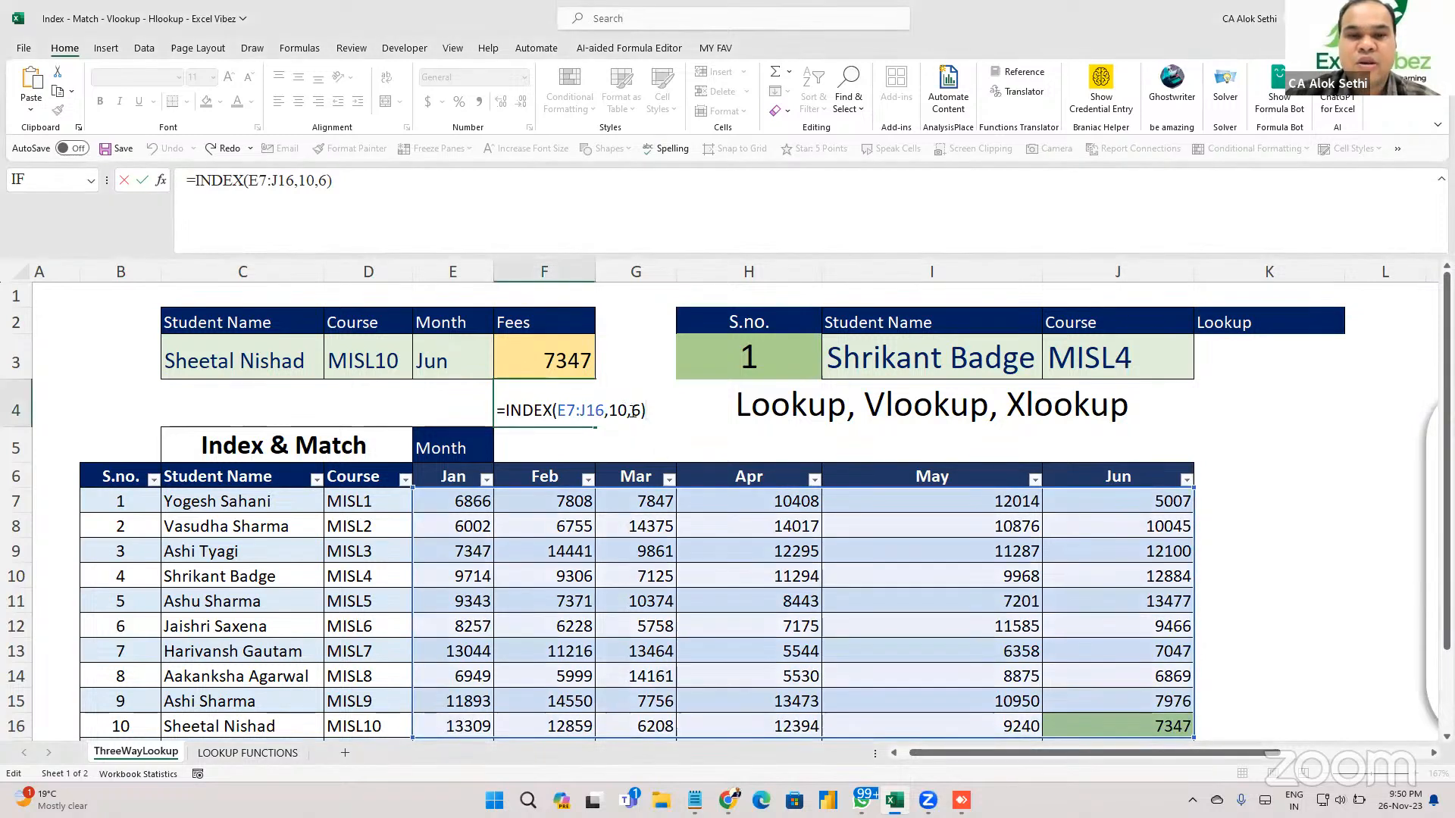
pyautogui.click(639, 410)
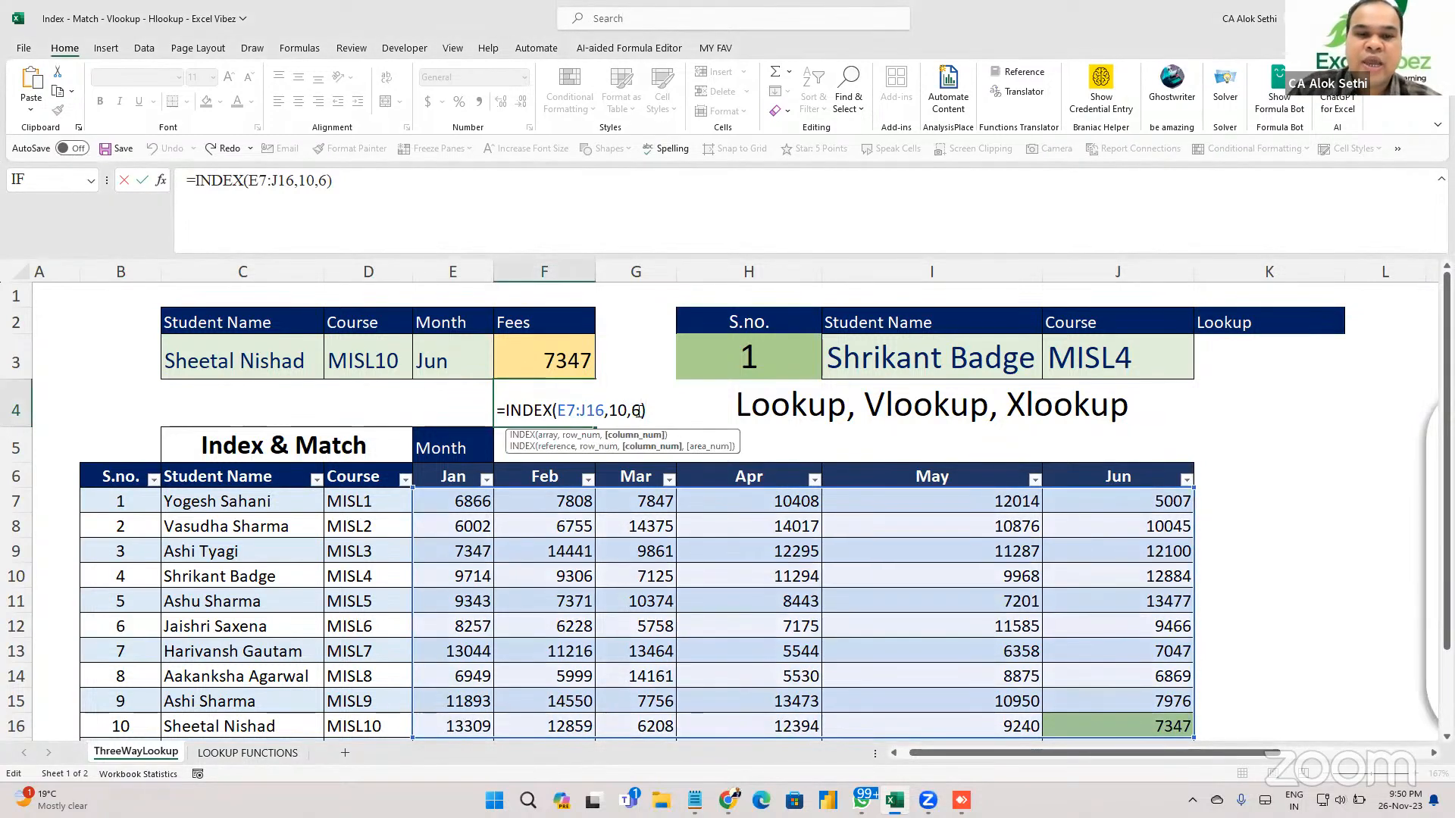
pyautogui.press('BackSpace')
pyautogui.press('BackSpace')
pyautogui.press('BackSpace')
pyautogui.press('BackSpace')
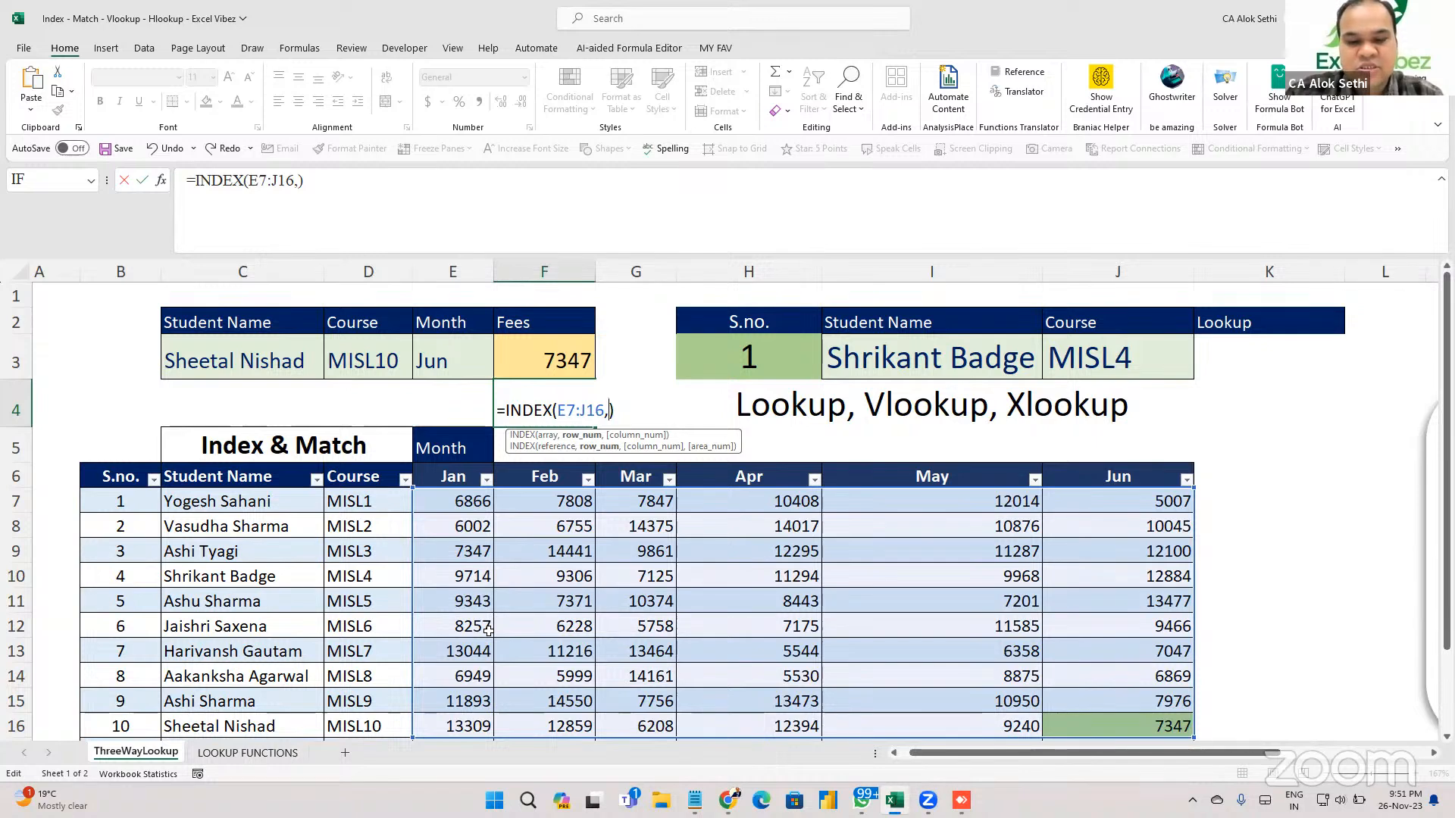
pyautogui.write('6,')
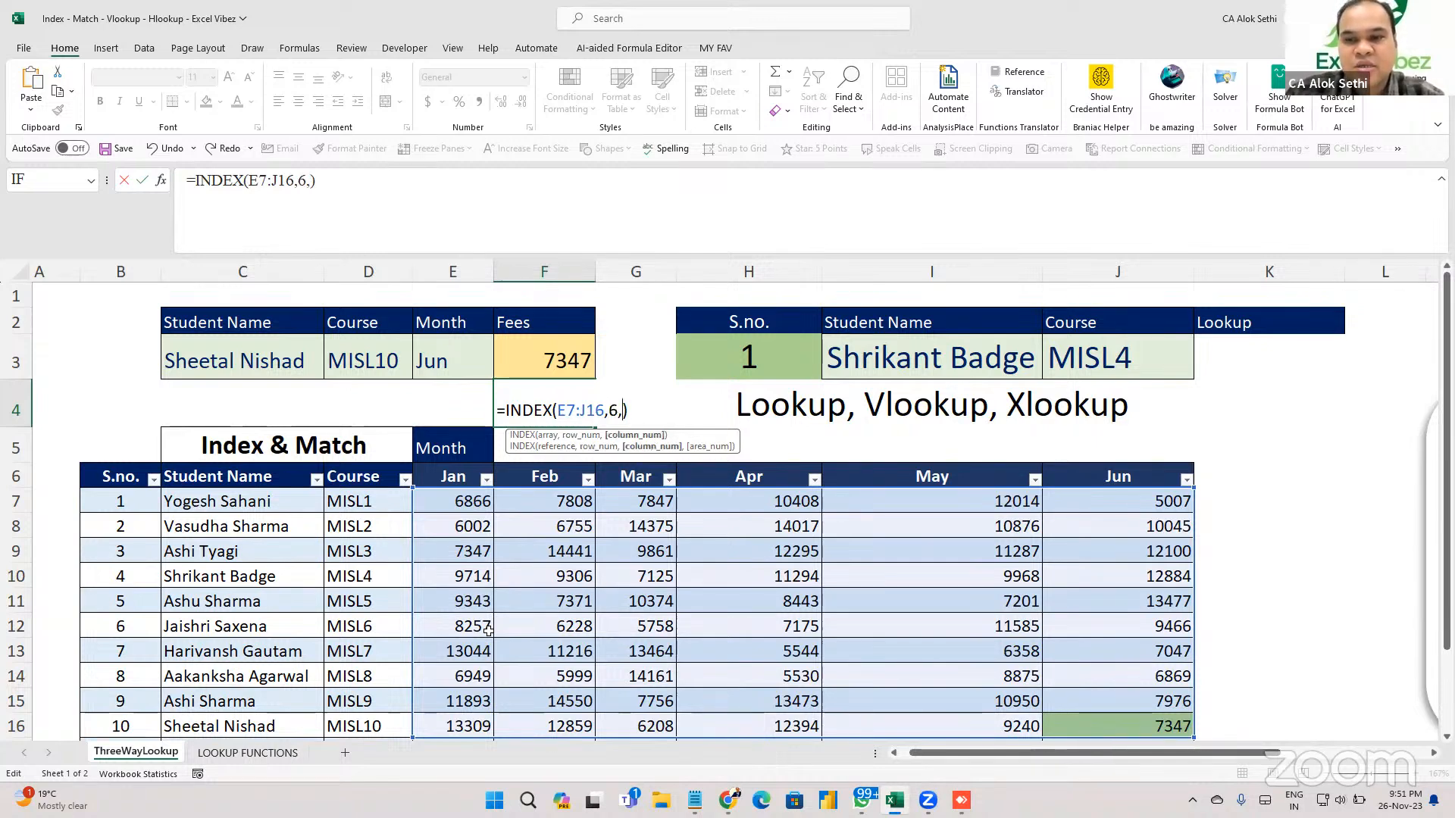
pyautogui.write('4')
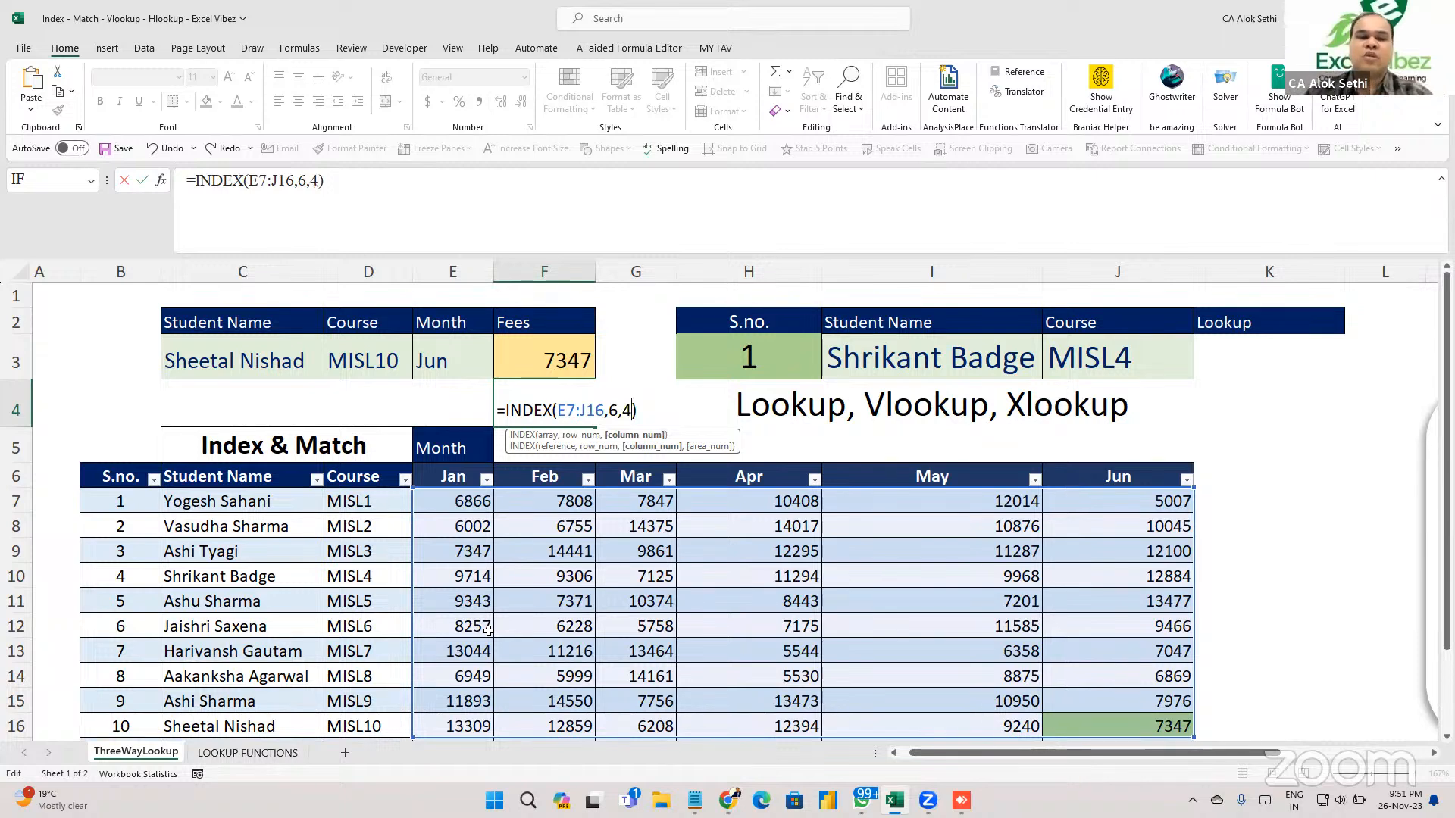
pyautogui.press('Return')
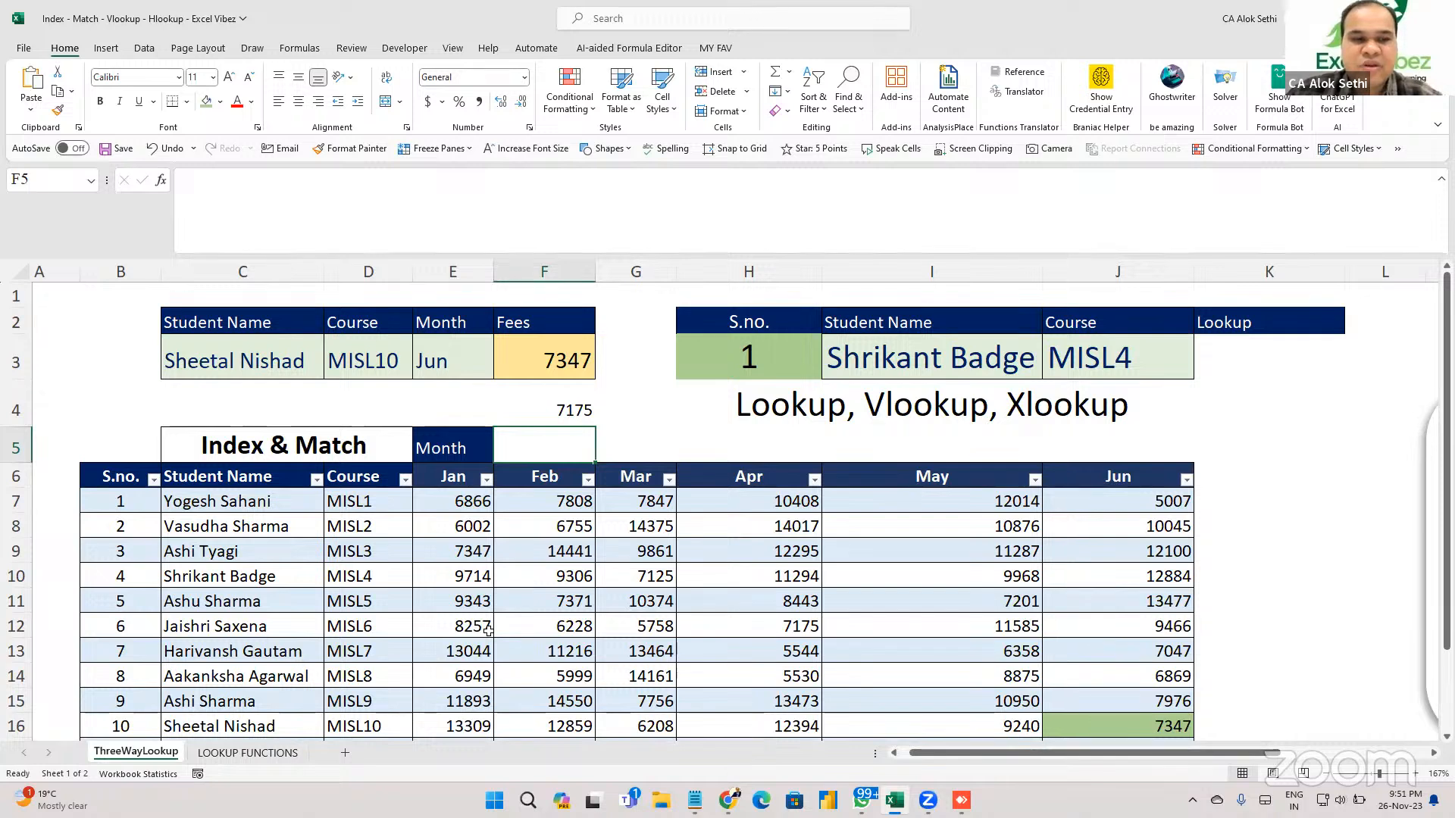
# Fill the matching 7175 Apr fee cell in the table green.
pyautogui.click(796, 624)
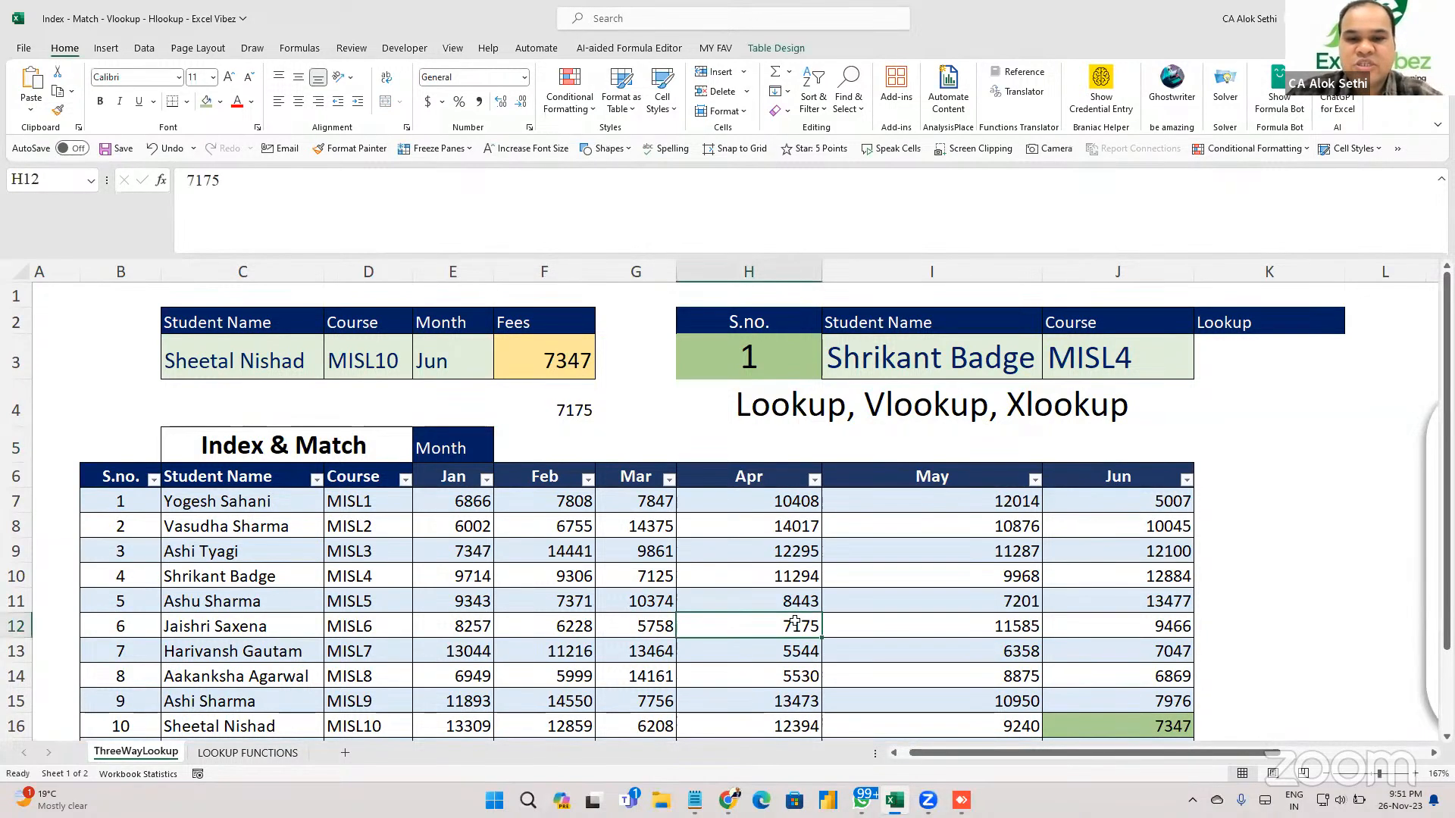
pyautogui.click(203, 111)
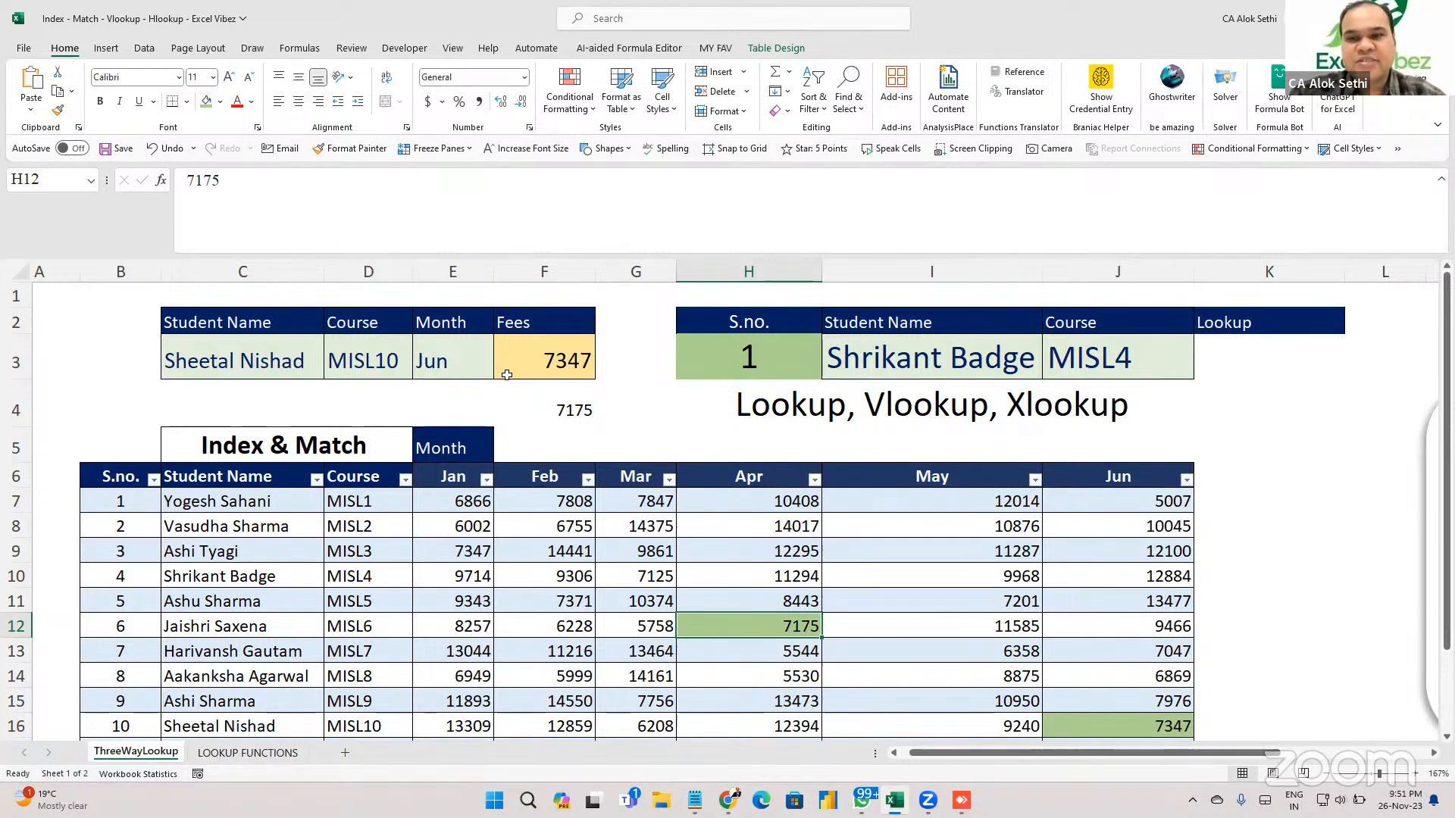
pyautogui.click(522, 411)
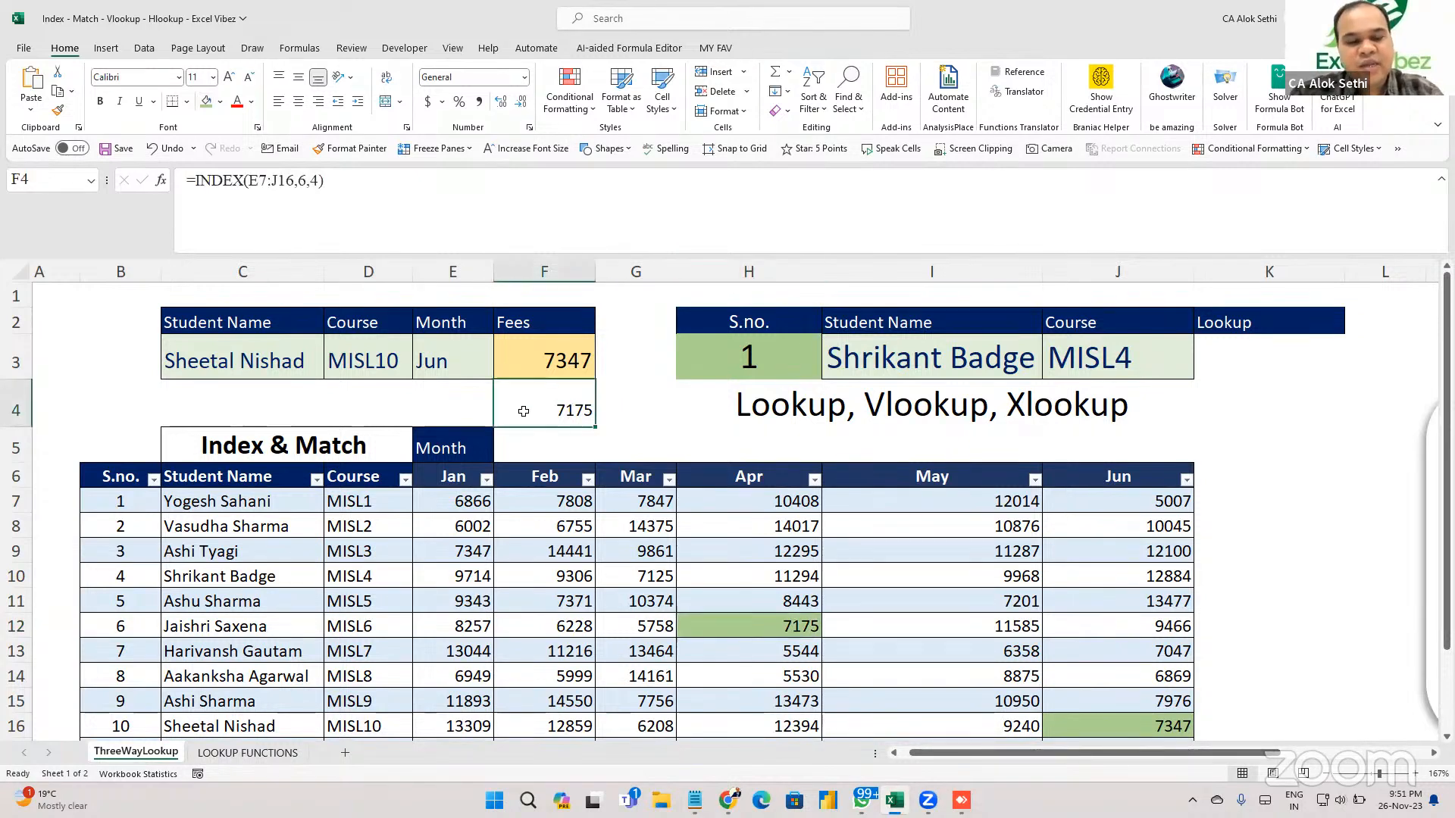
# Replace F4's fixed row number with MATCH(C3,C7:C16,0) and preview the row match.
pyautogui.doubleClick(523, 410)
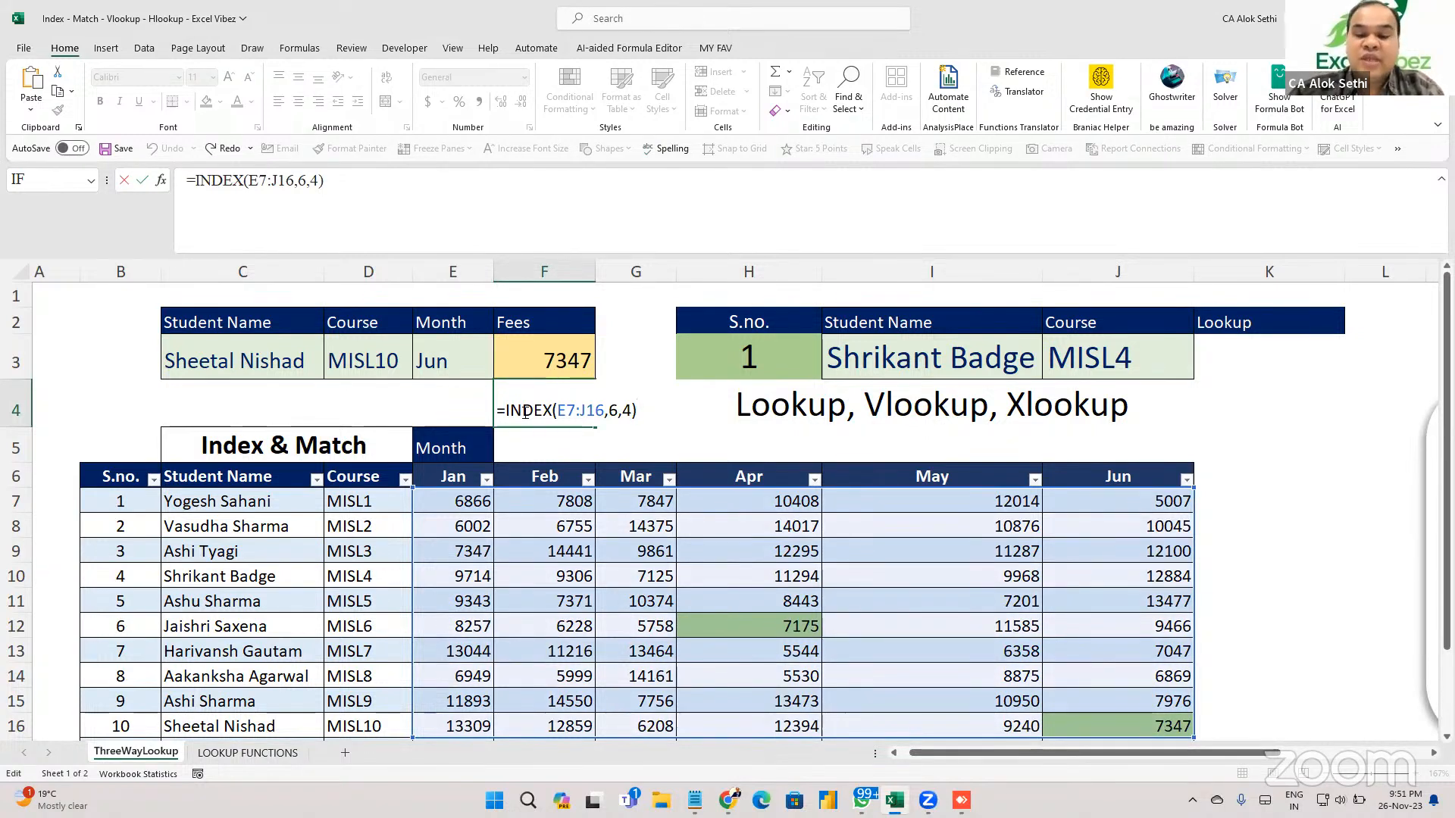
pyautogui.press('BackSpace')
pyautogui.press('BackSpace')
pyautogui.press('BackSpace')
pyautogui.press('BackSpace')
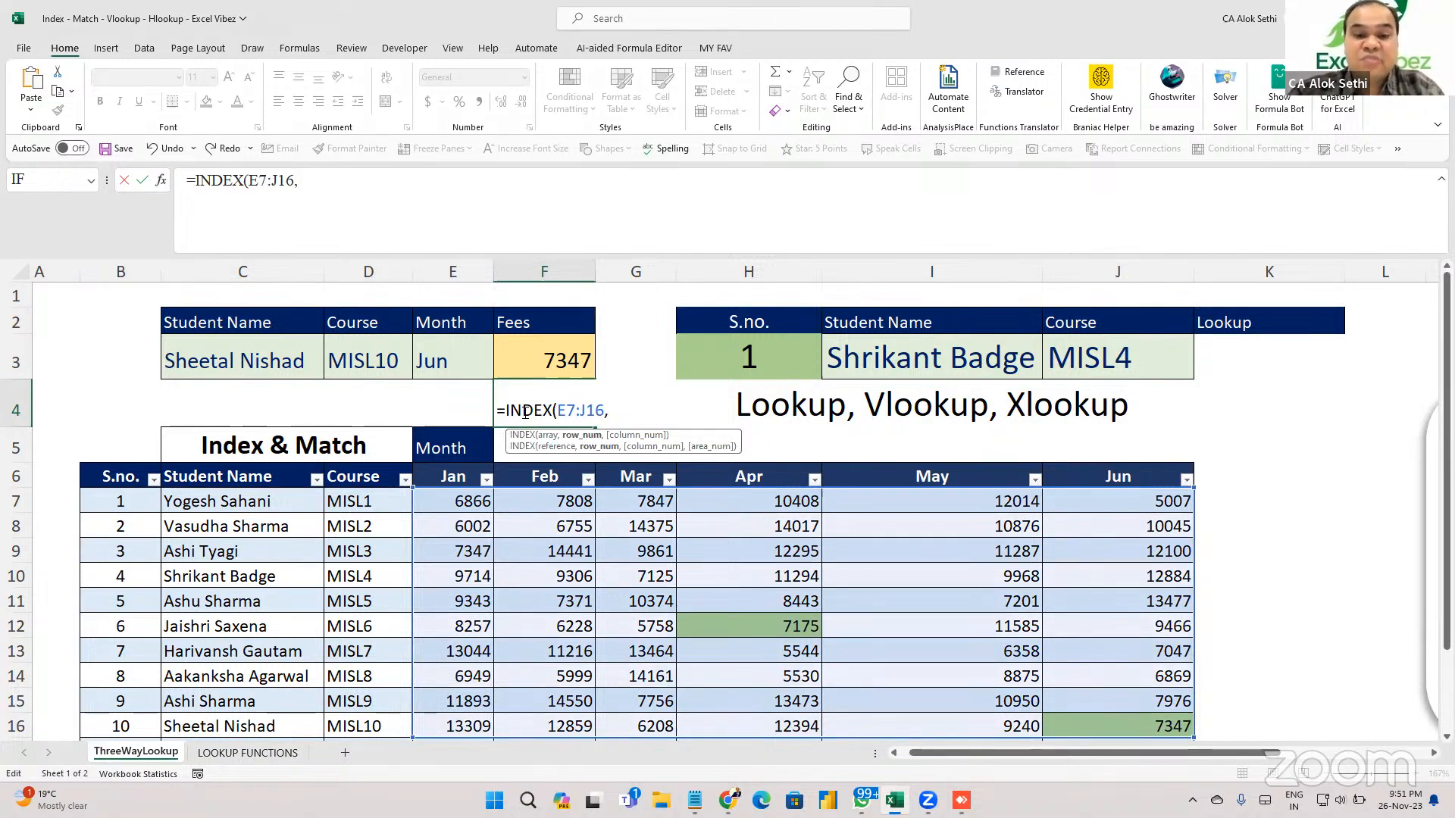
pyautogui.write('match(')
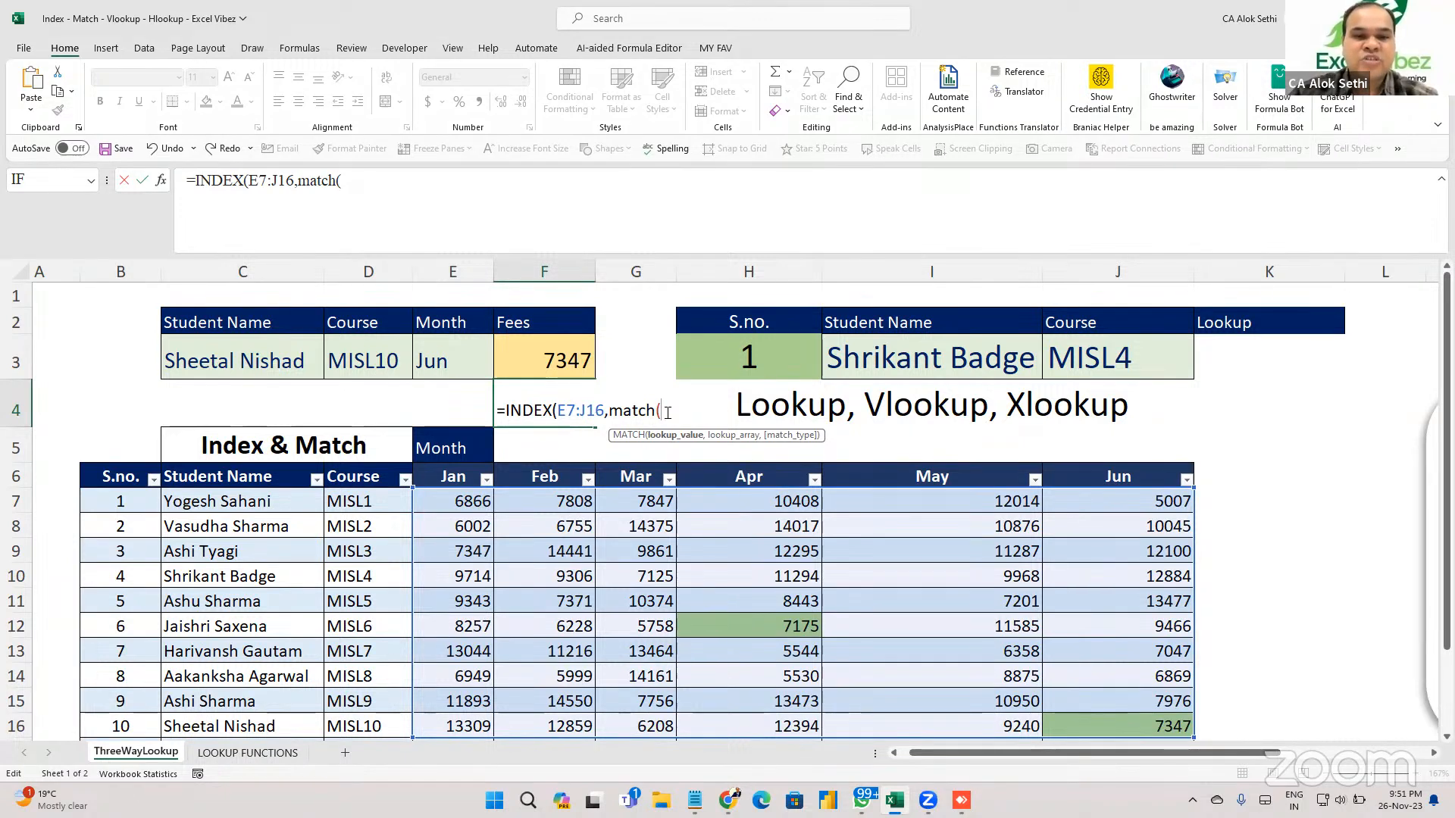
pyautogui.click(212, 357)
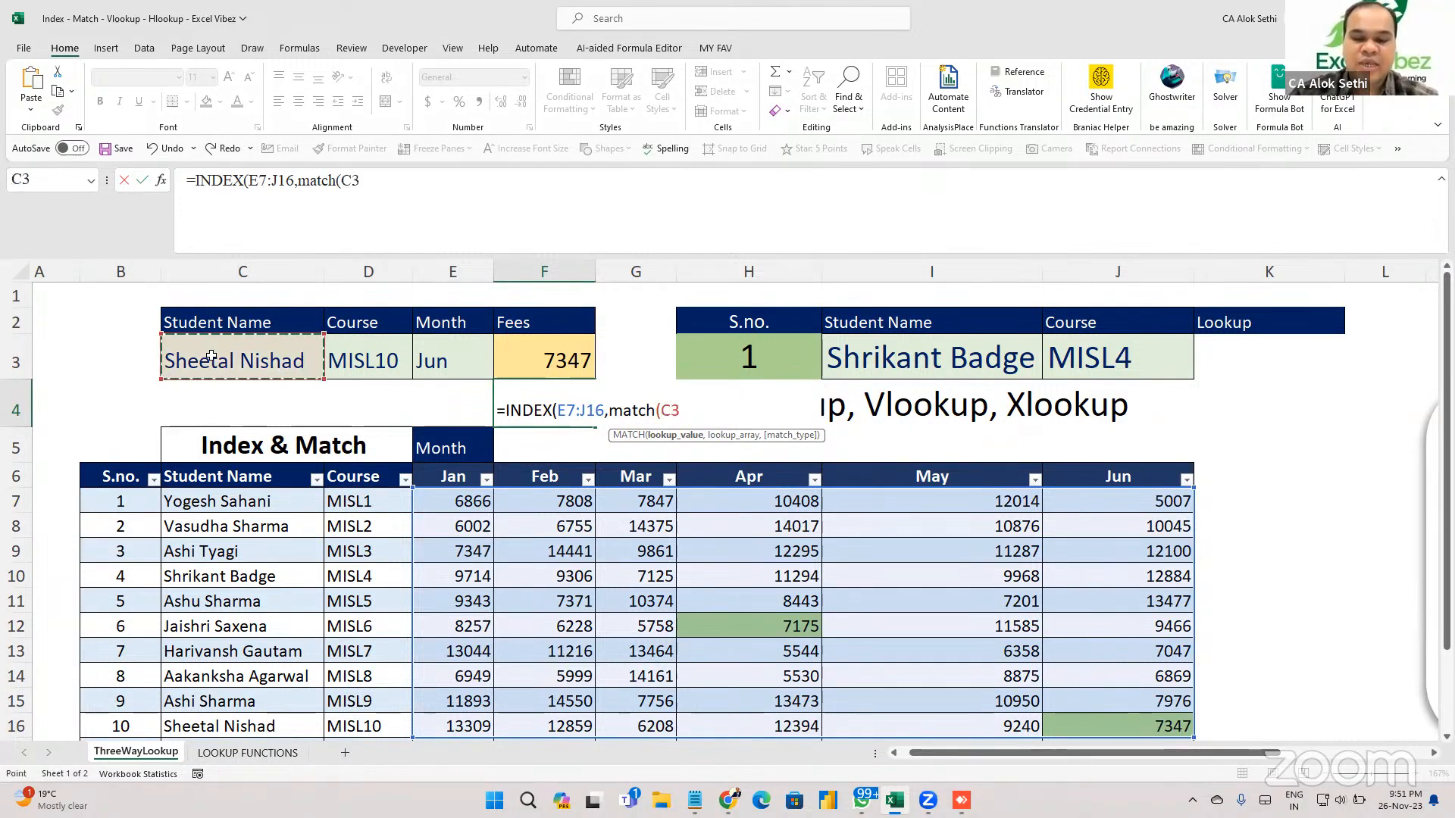
pyautogui.write(',')
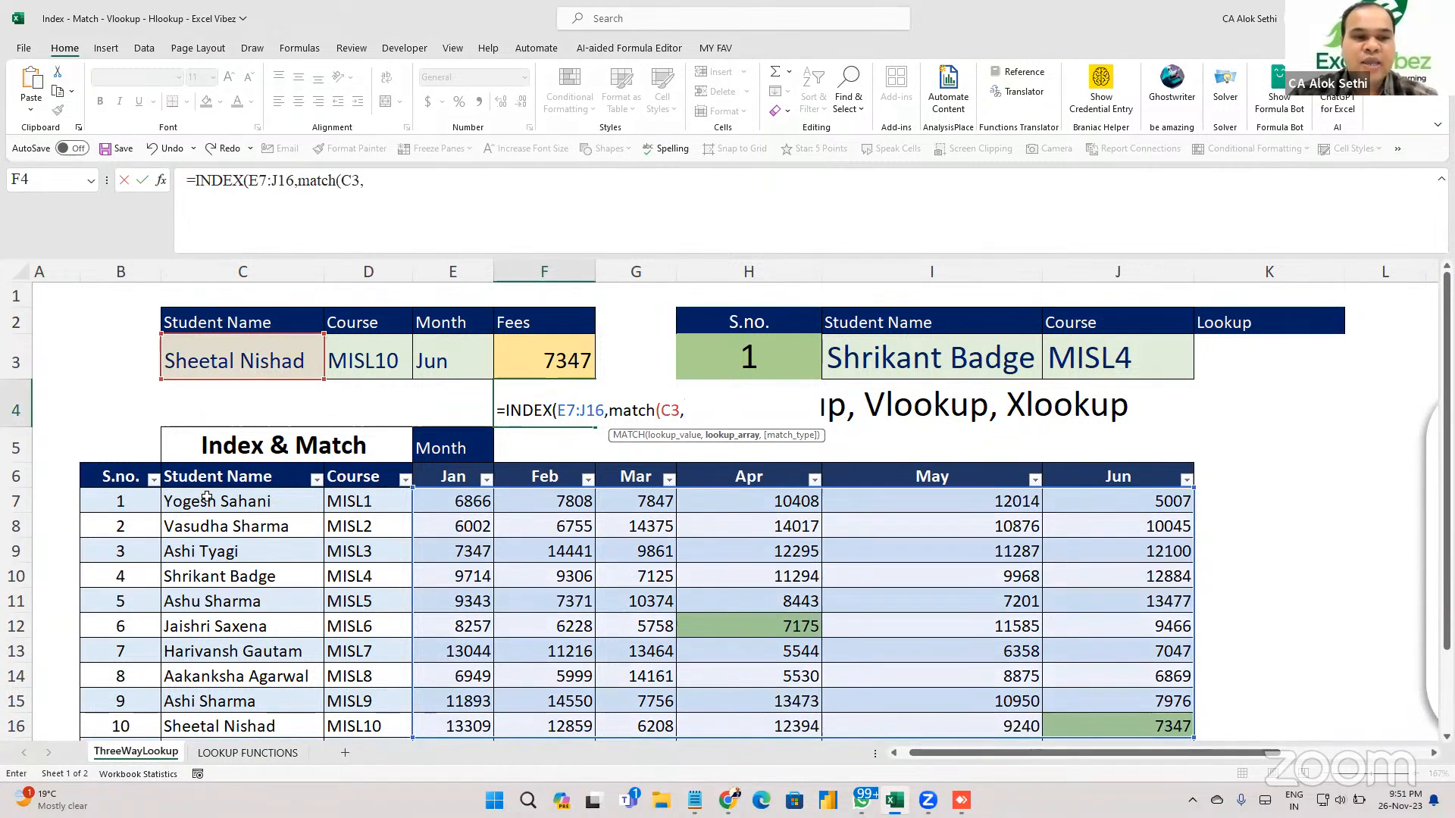
pyautogui.moveTo(207, 499); pyautogui.dragTo(215, 735)
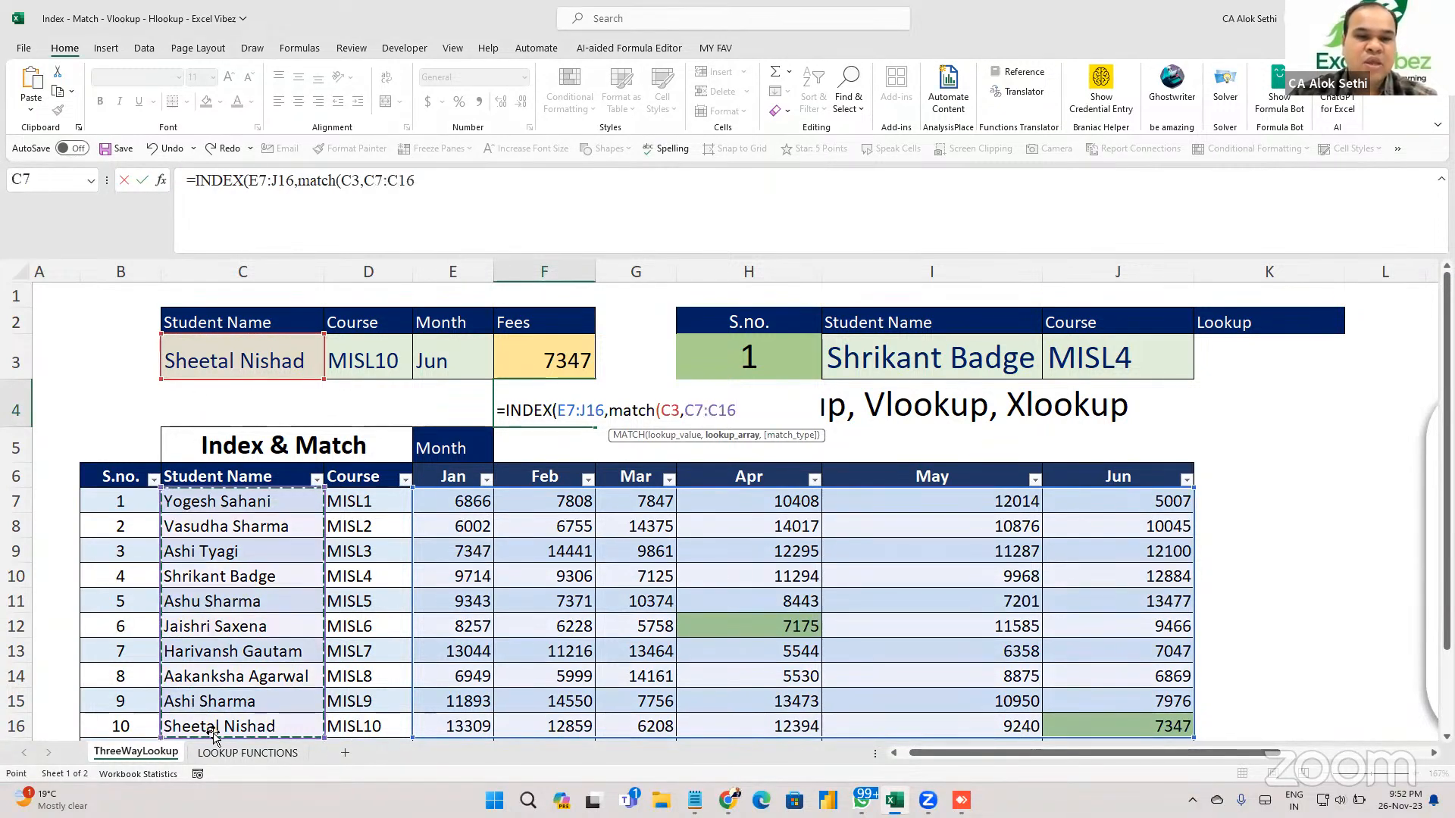
pyautogui.write(',')
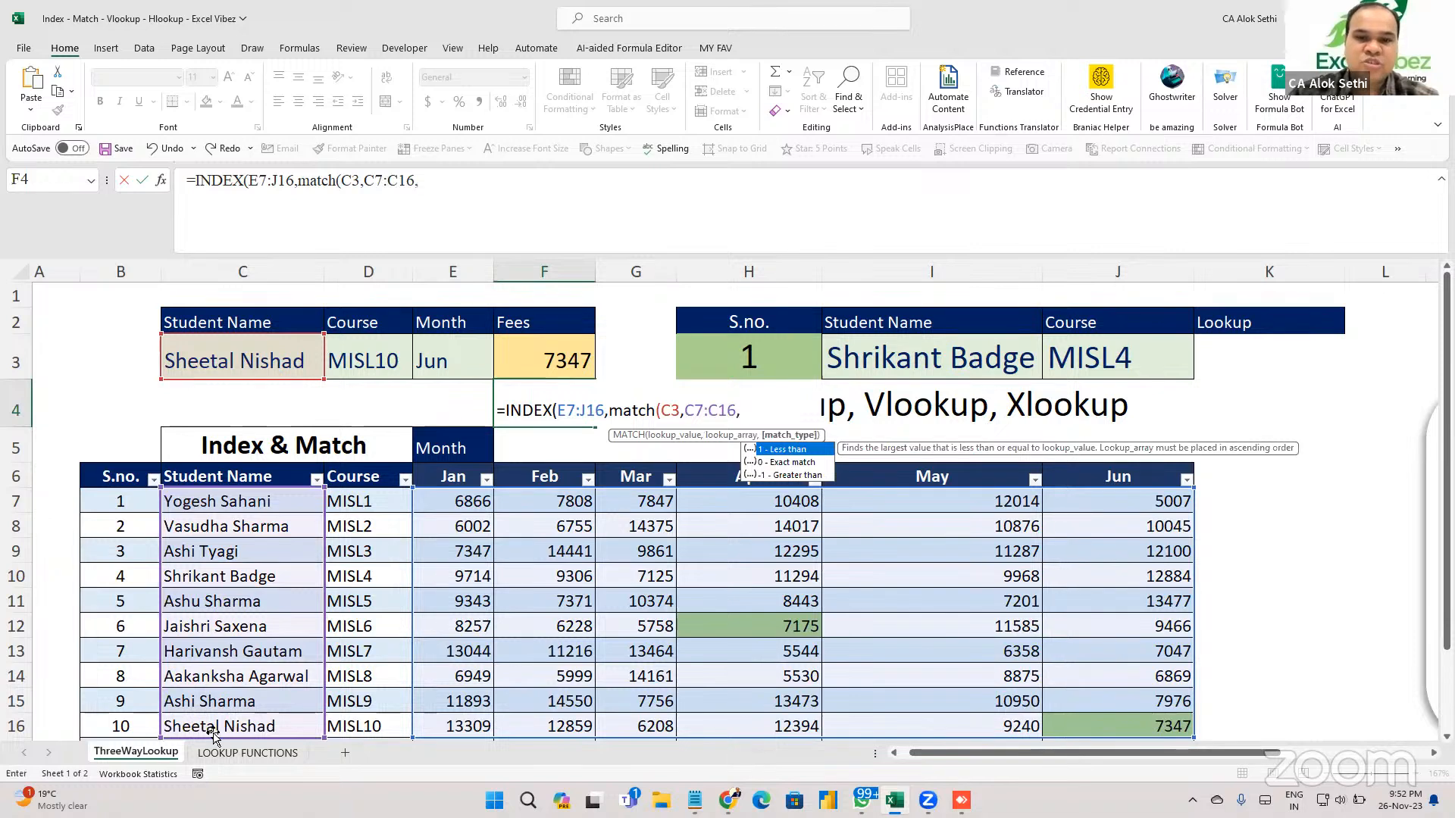
pyautogui.write('0')
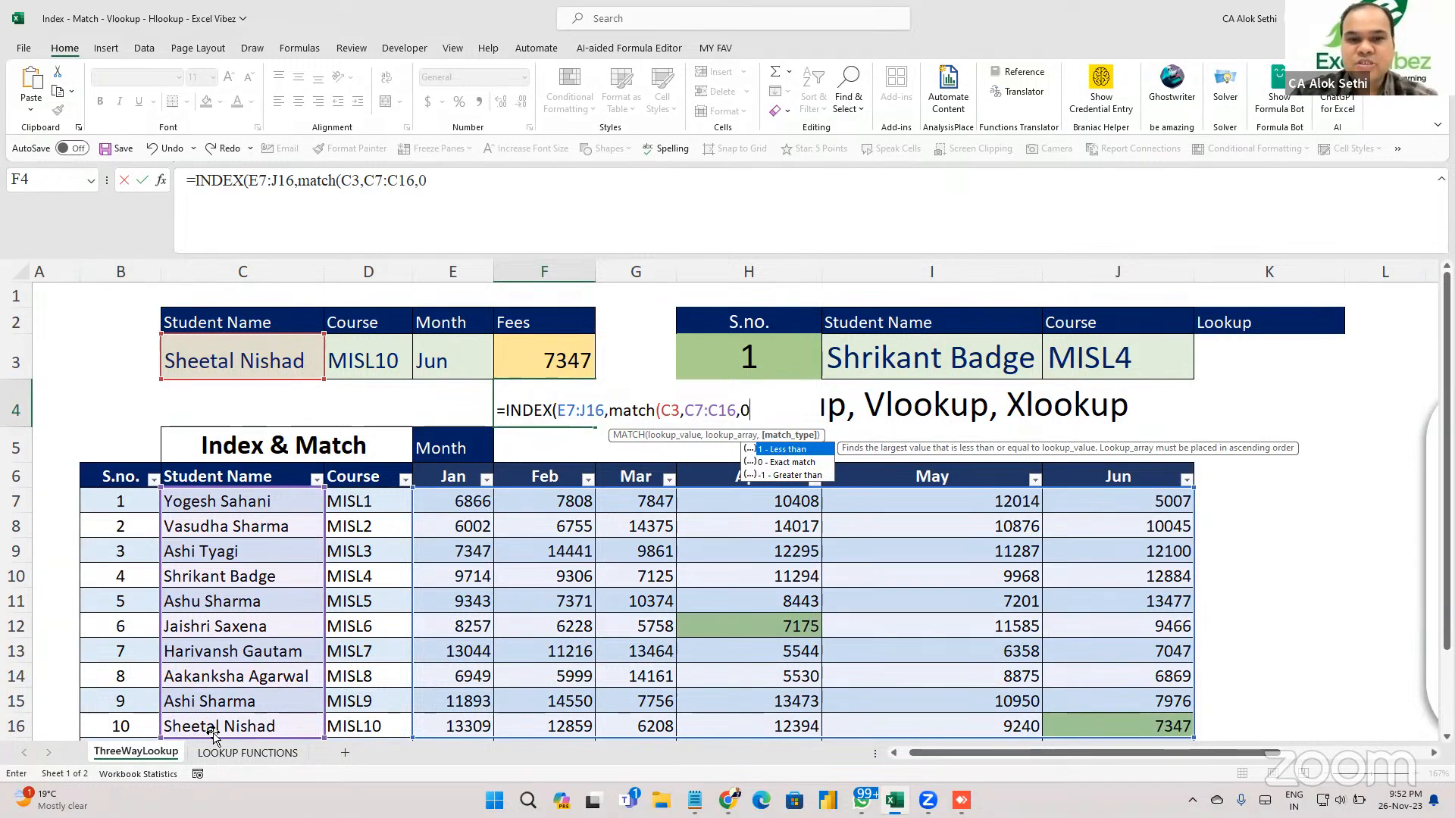
pyautogui.write(')')
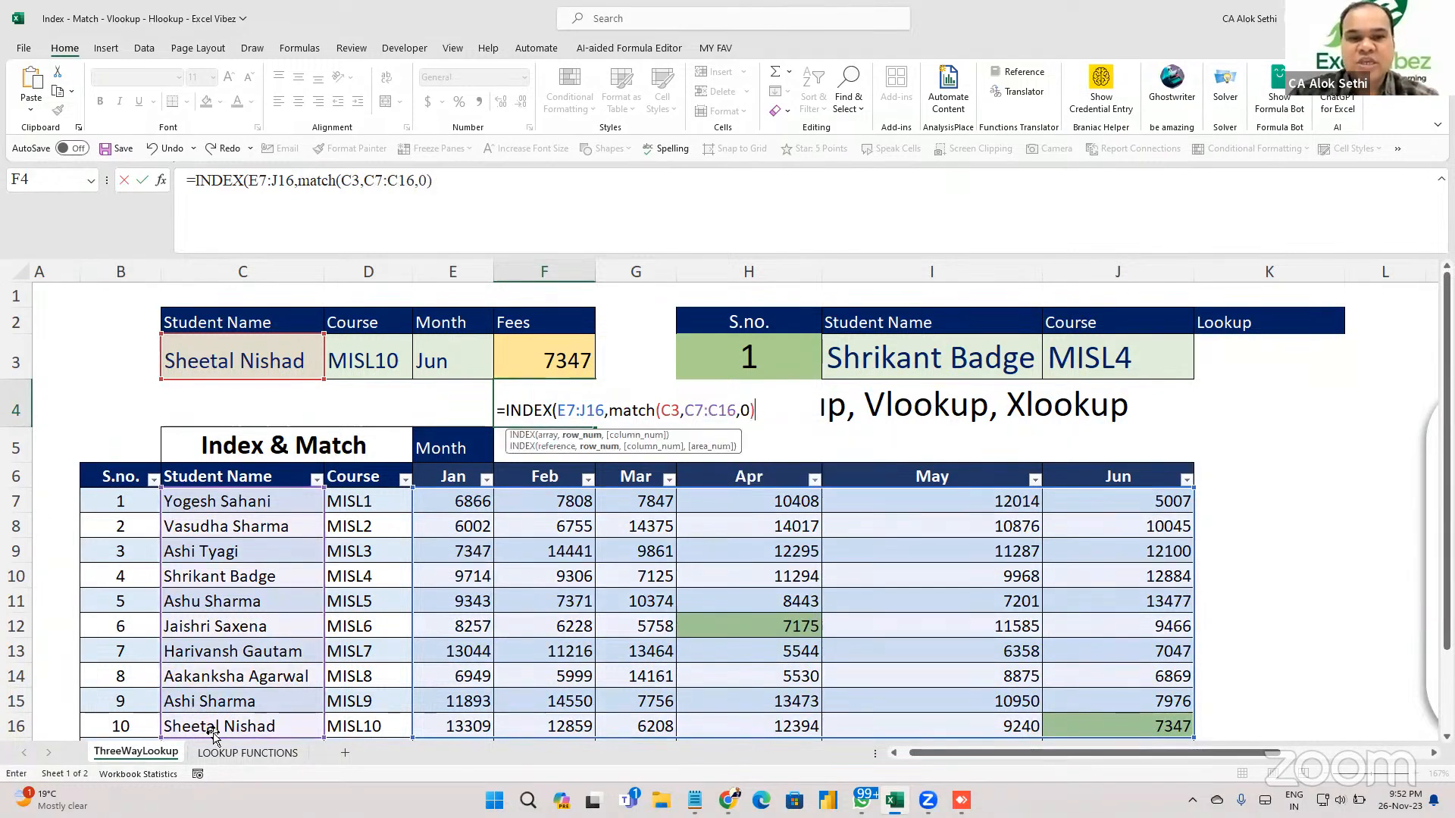
pyautogui.moveTo(610, 410); pyautogui.dragTo(760, 414)
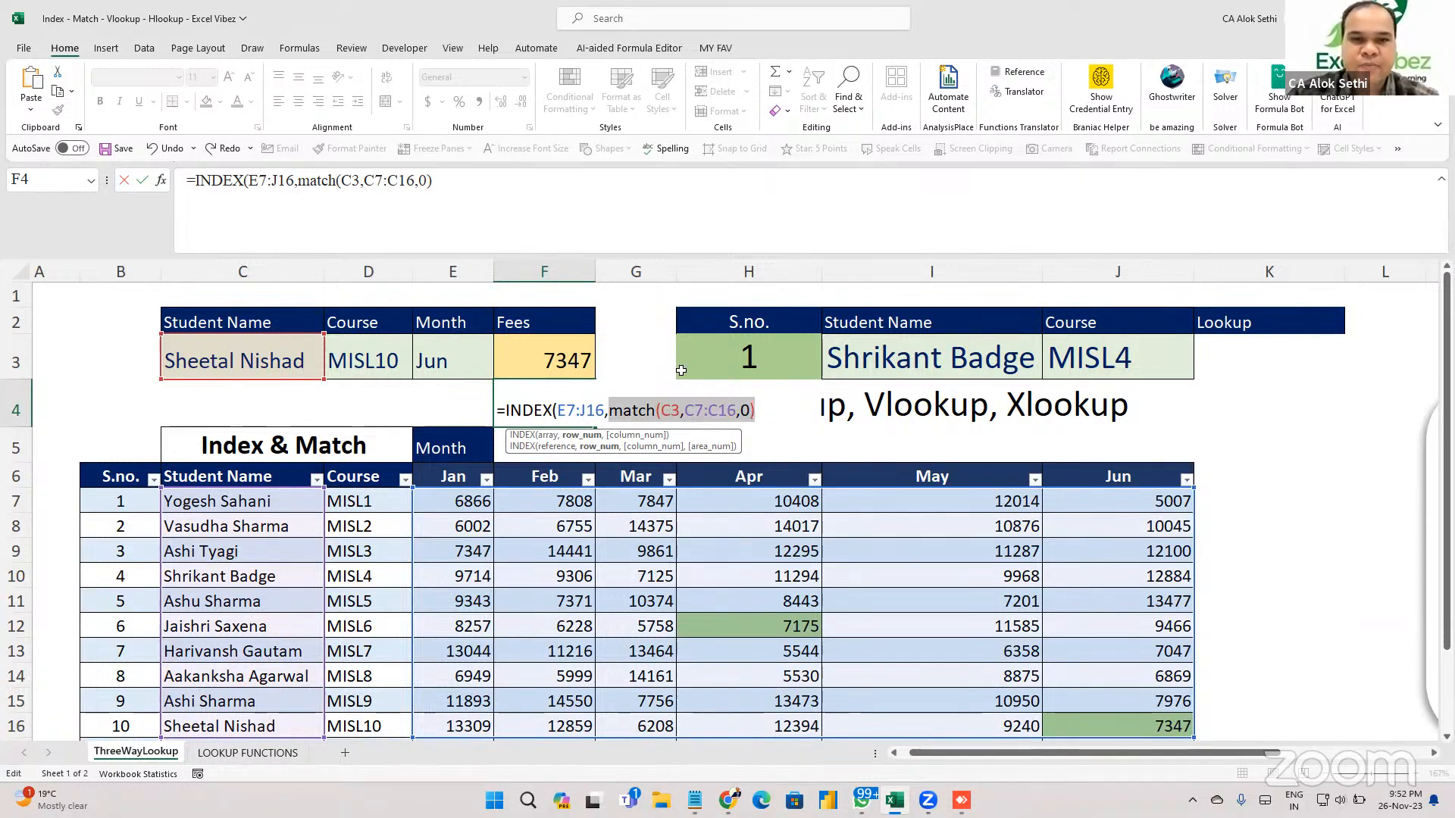
pyautogui.press('super+plus')
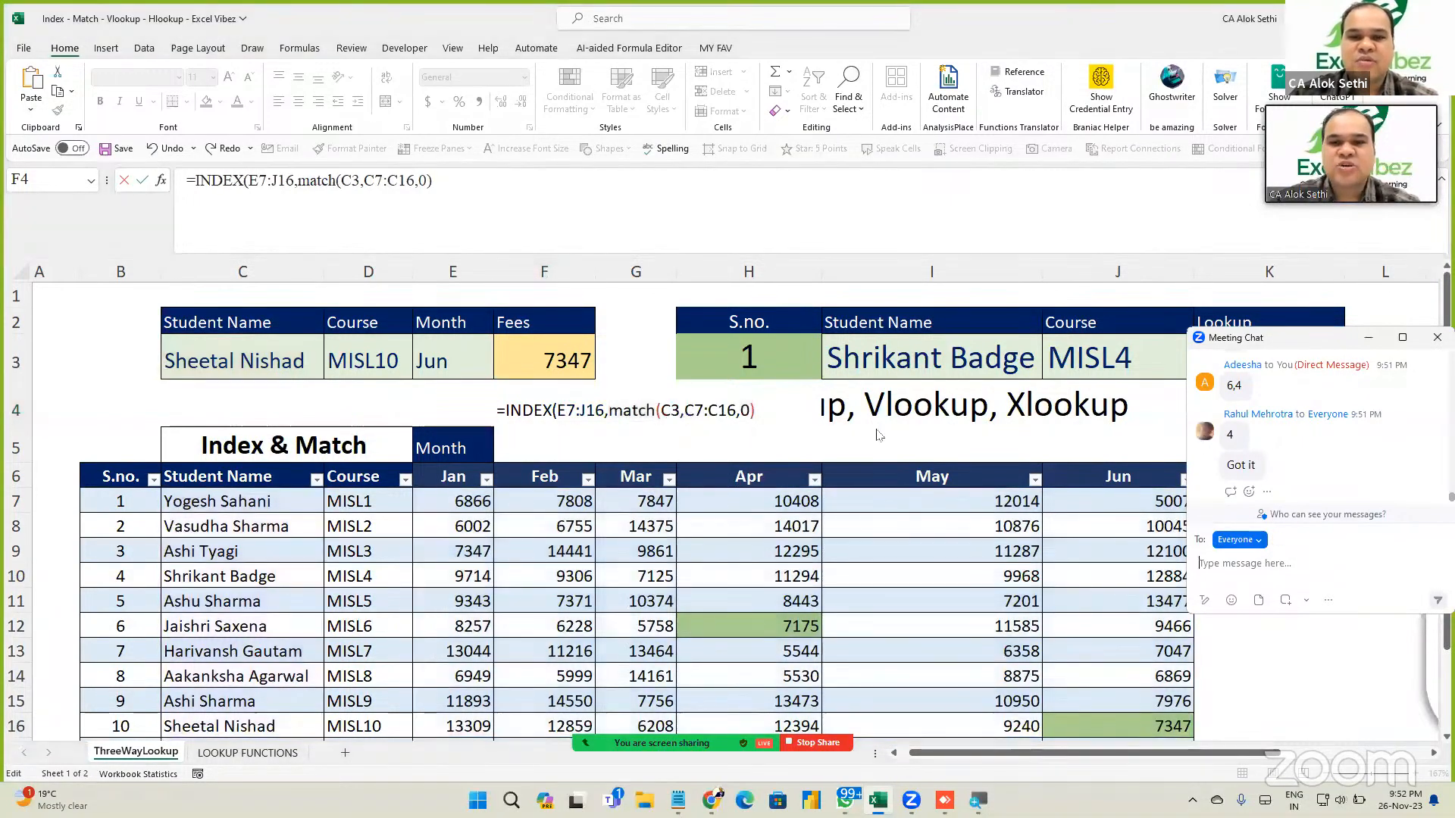
# Append a column MATCH of E3 against the Jan–Jun header row in F4.
pyautogui.click(769, 417)
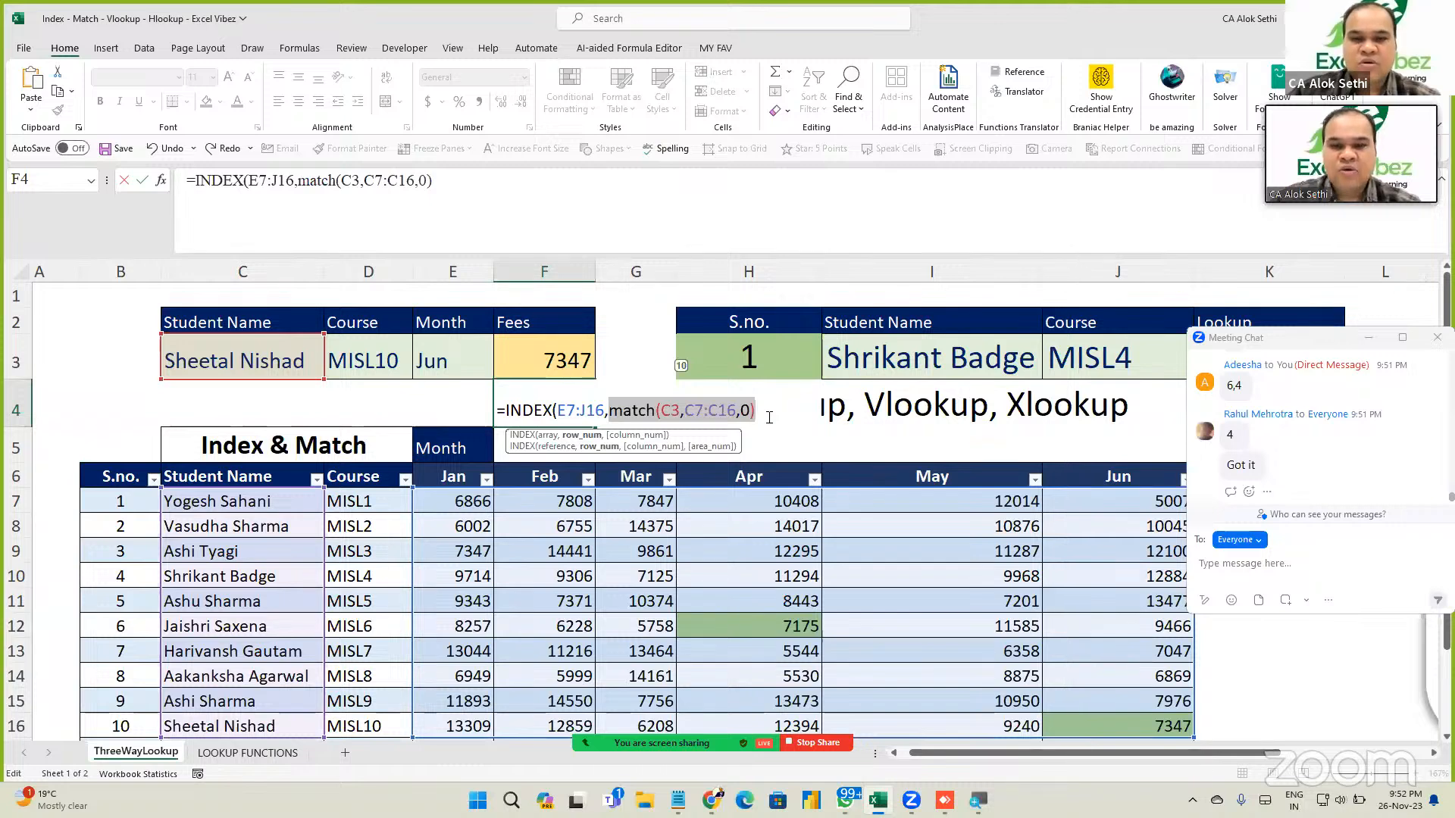
pyautogui.press('End')
pyautogui.write(',')
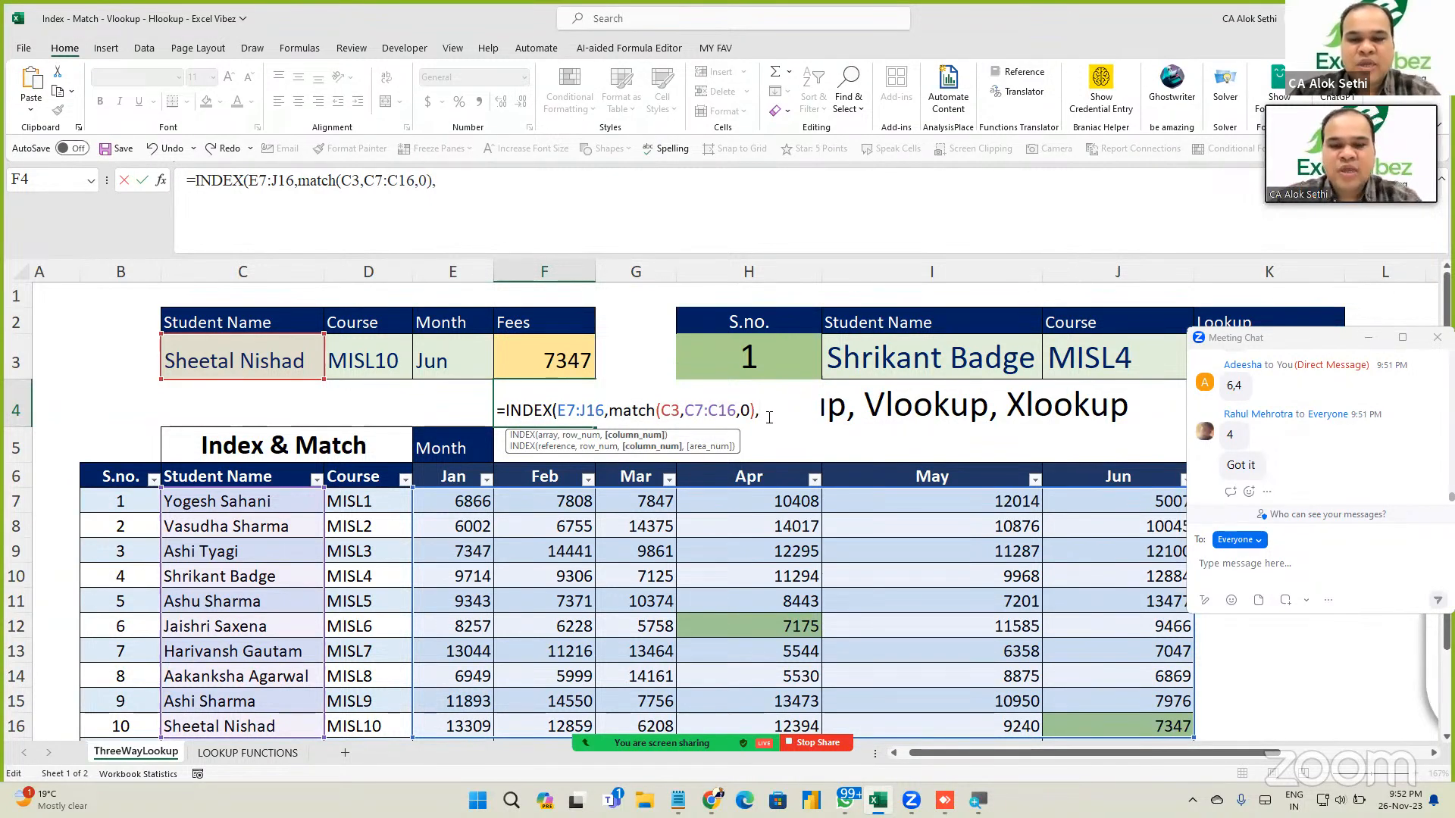
pyautogui.write('match(')
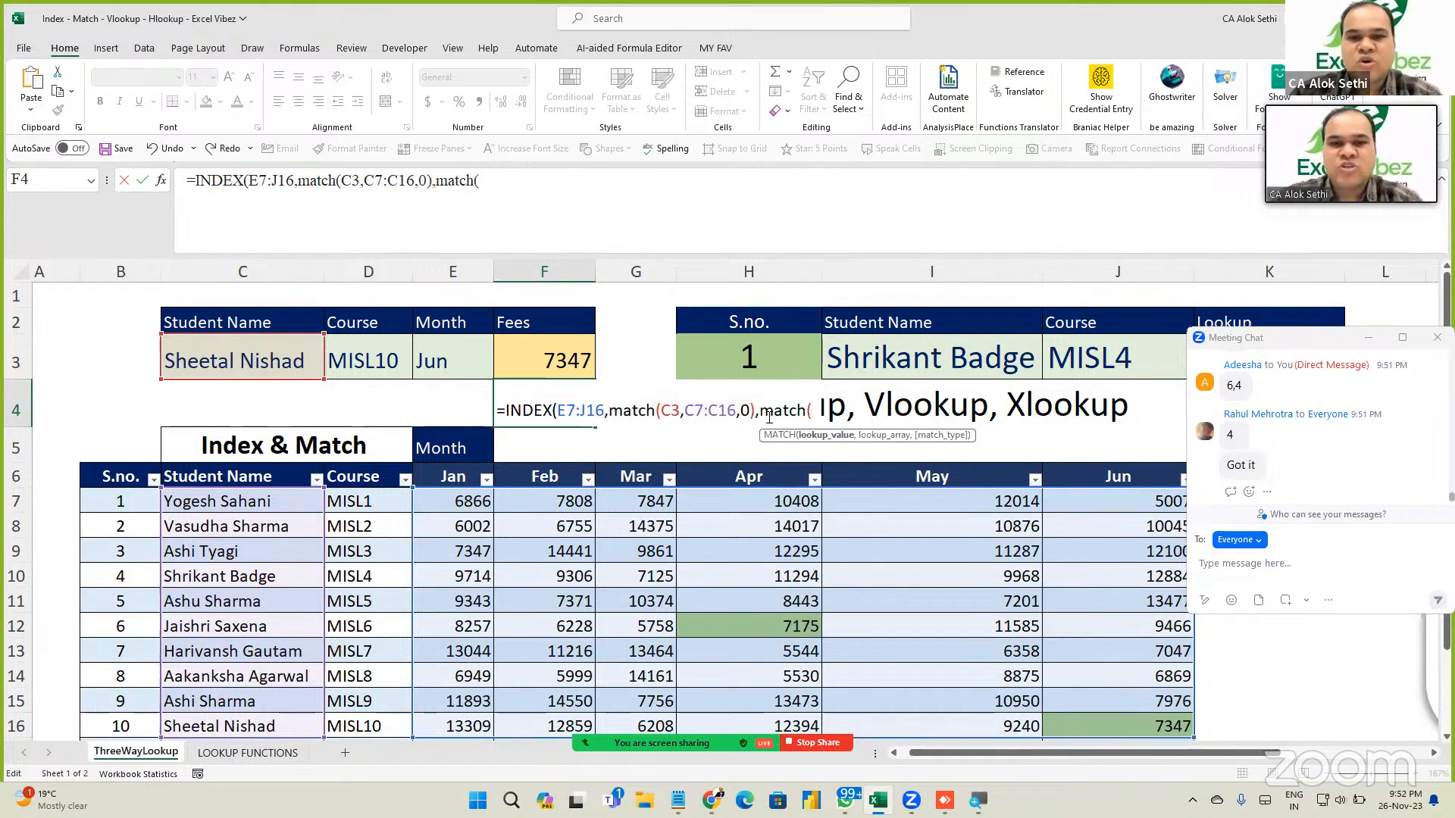
pyautogui.click(458, 353)
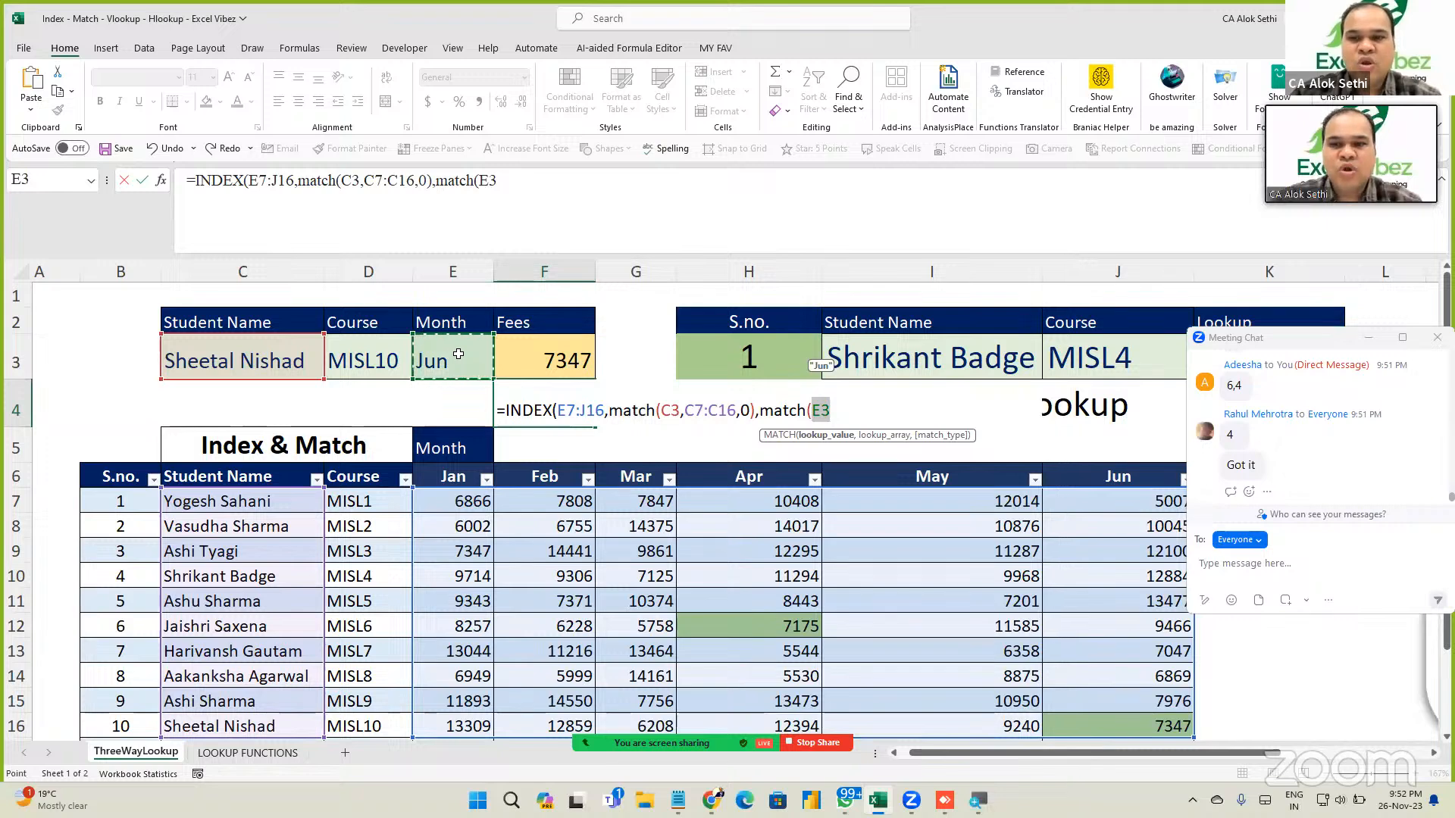
pyautogui.write(',')
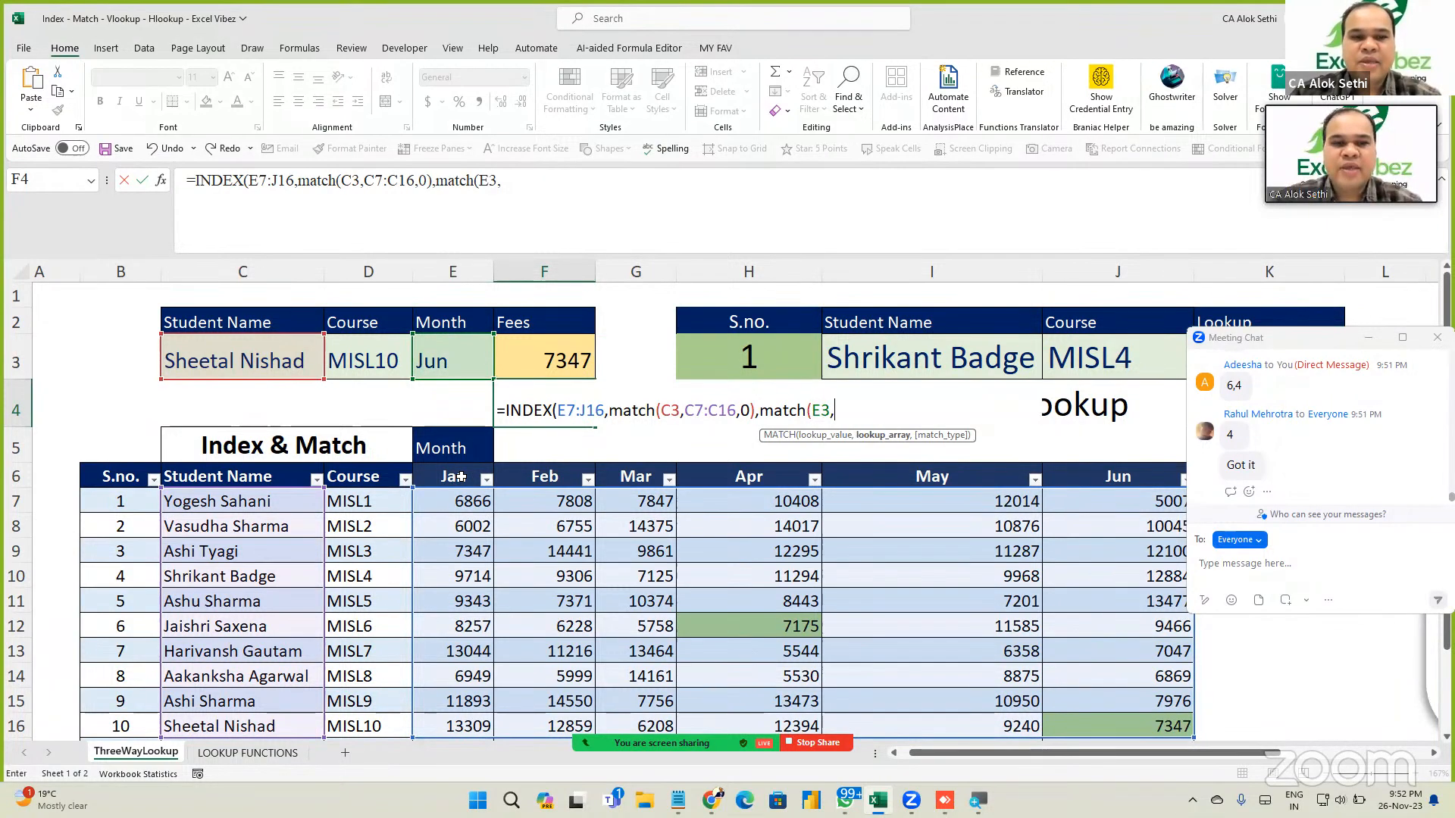
pyautogui.moveTo(458, 476); pyautogui.dragTo(667, 451)
pyautogui.moveTo(855, 421); pyautogui.dragTo(1085, 464)
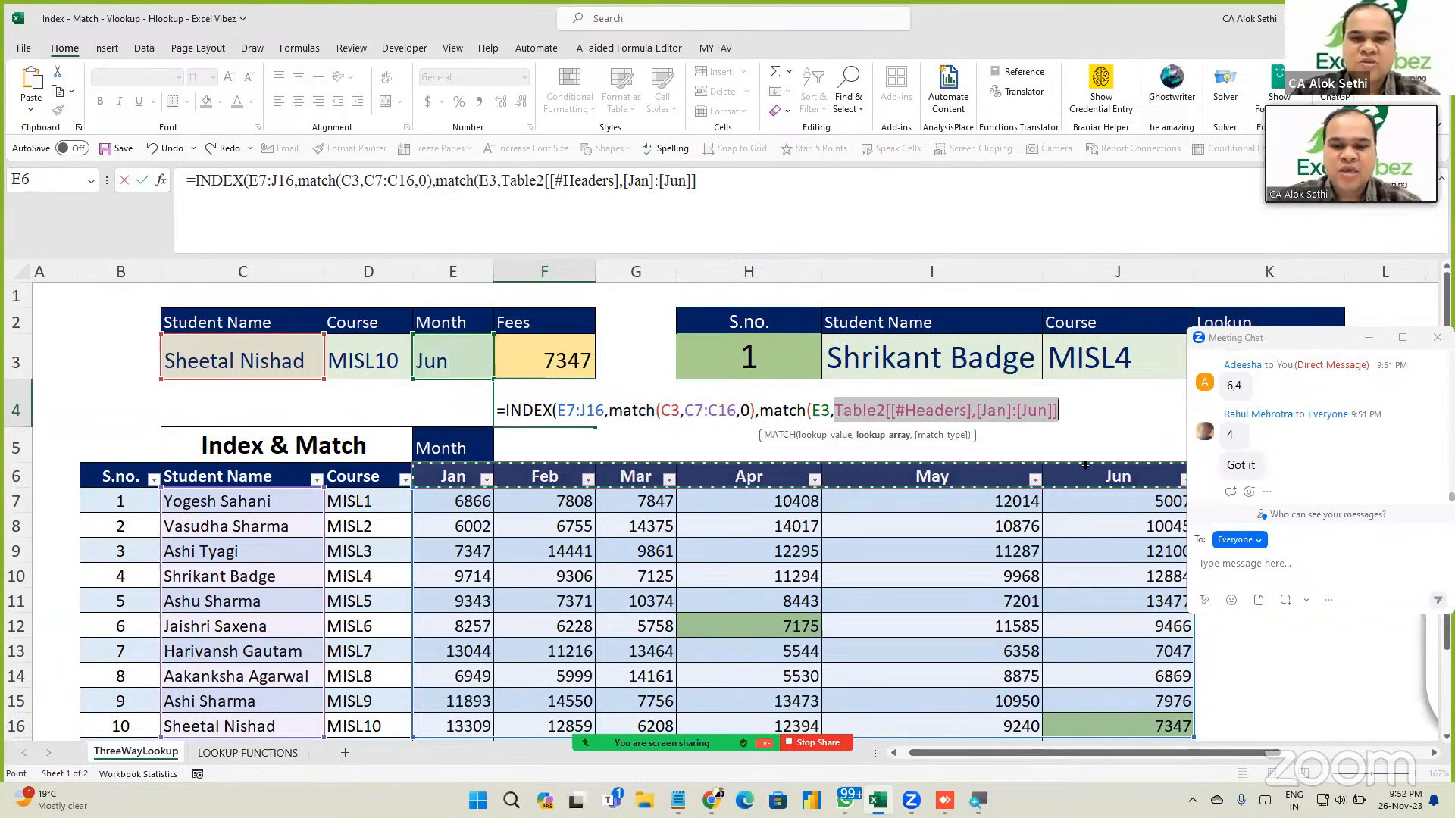
pyautogui.write('))')
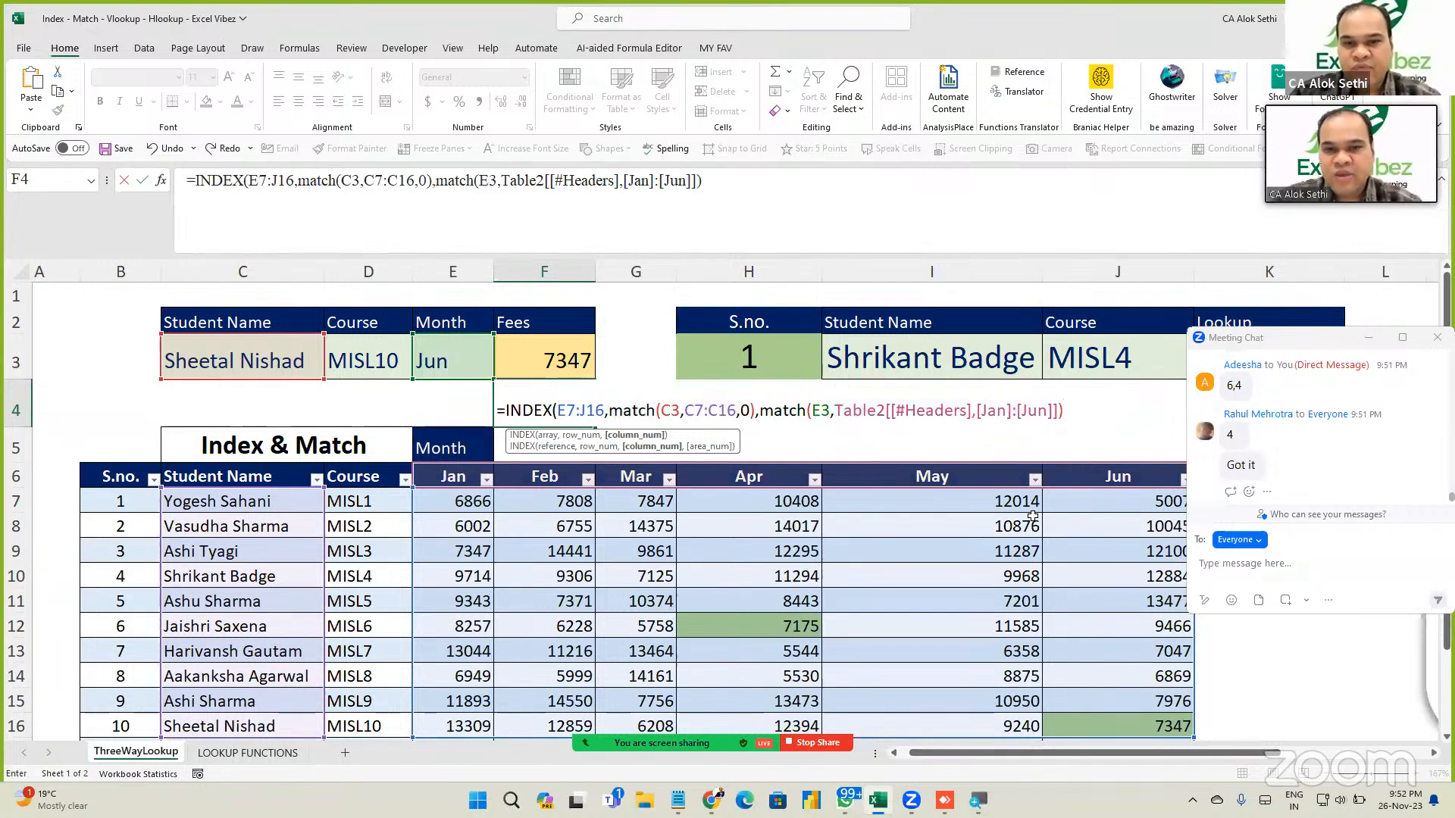
pyautogui.moveTo(760, 417); pyautogui.dragTo(1082, 429)
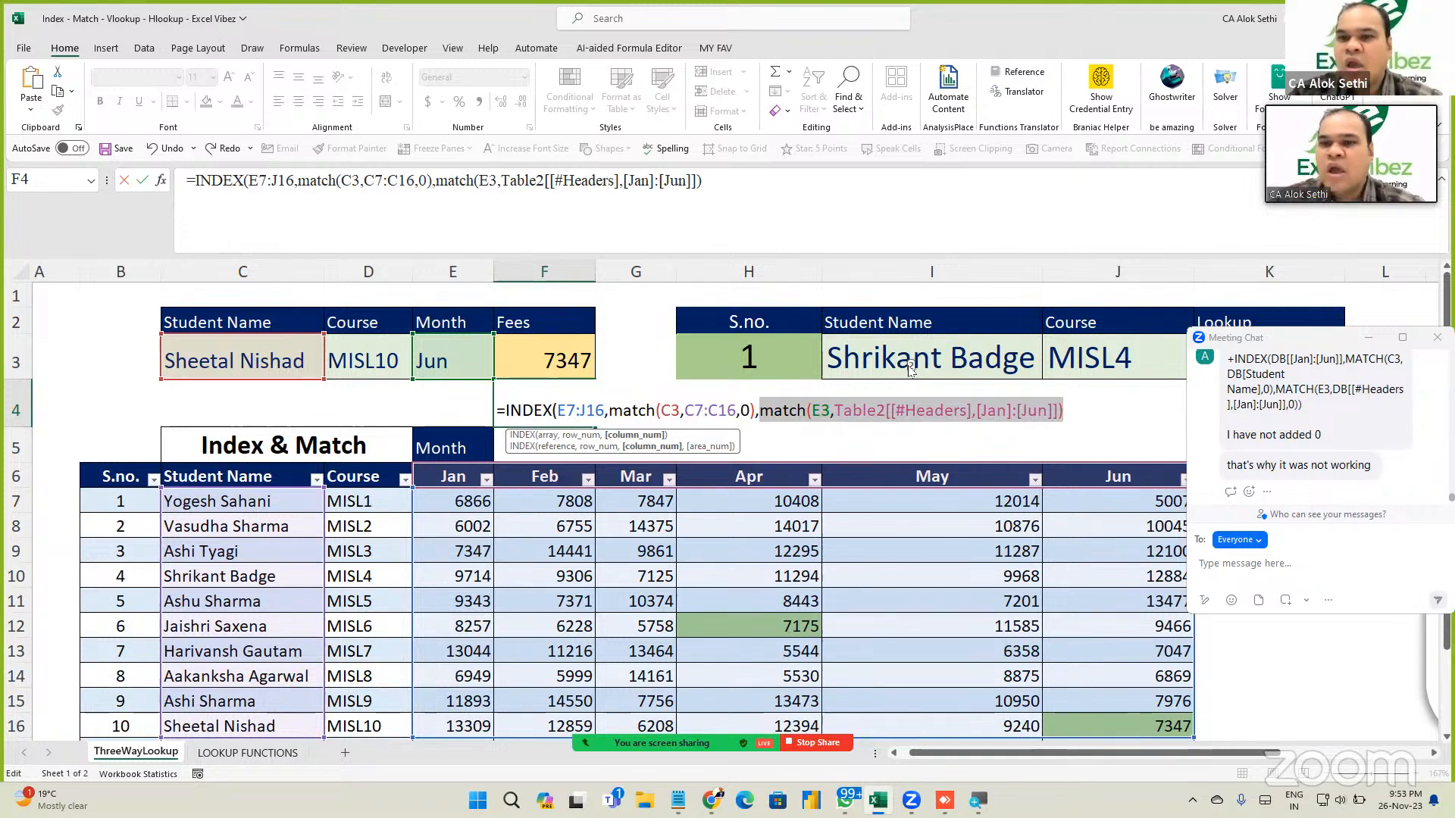
# Add the 0 exact-match argument and enter the formula, accepting Excel's correction.
pyautogui.click(1088, 419)
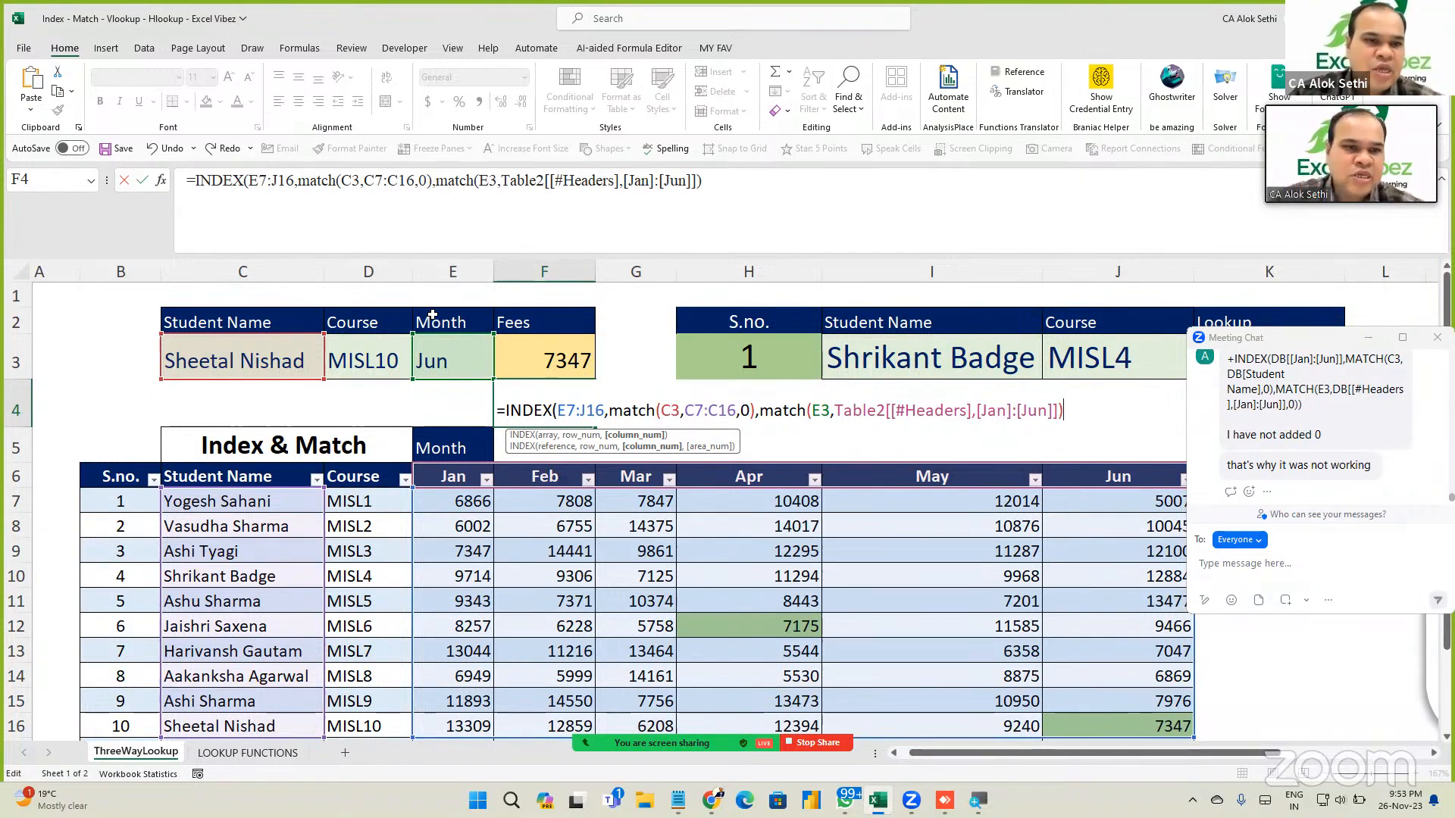
pyautogui.click(838, 411)
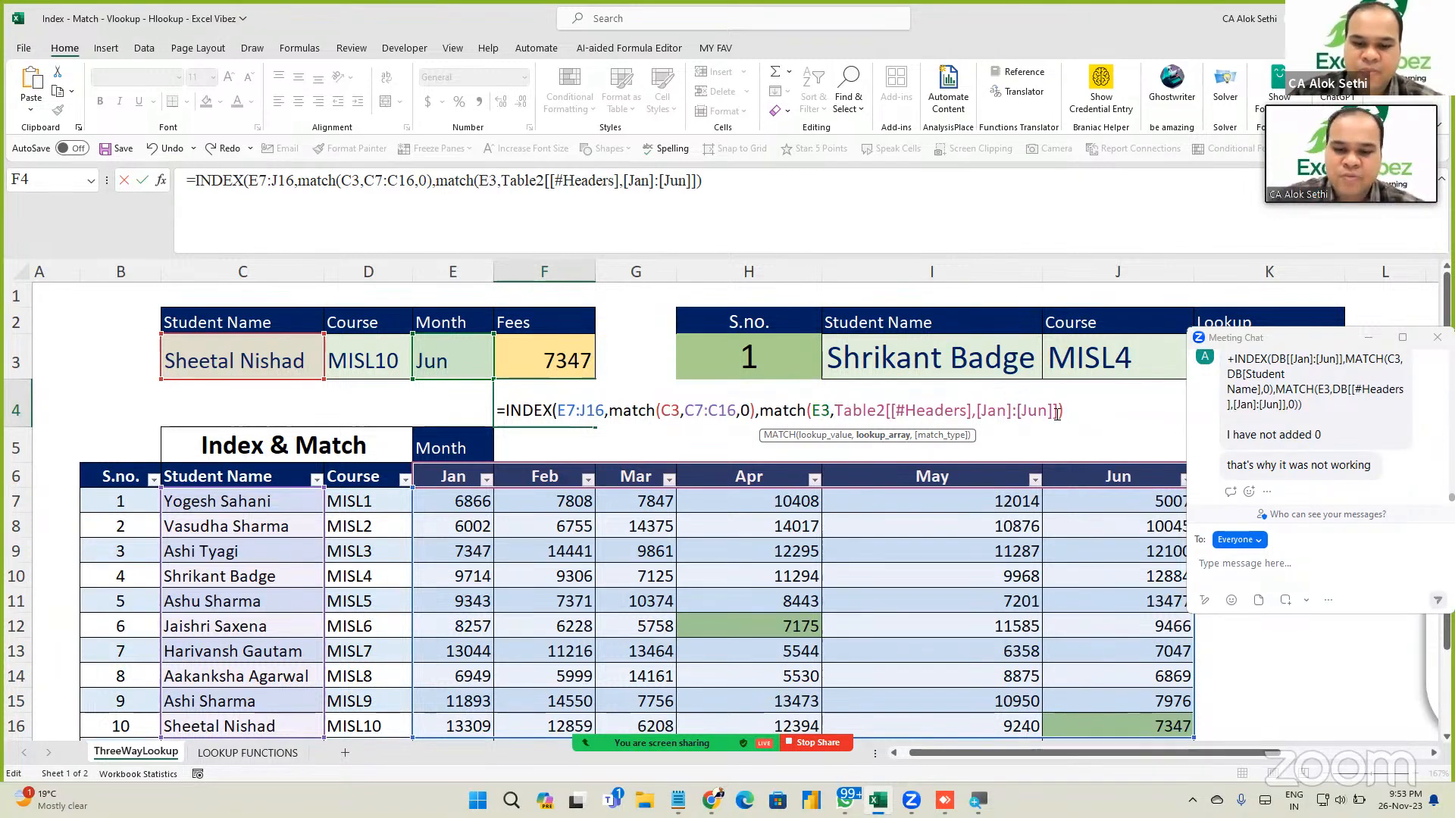
pyautogui.write(',0')
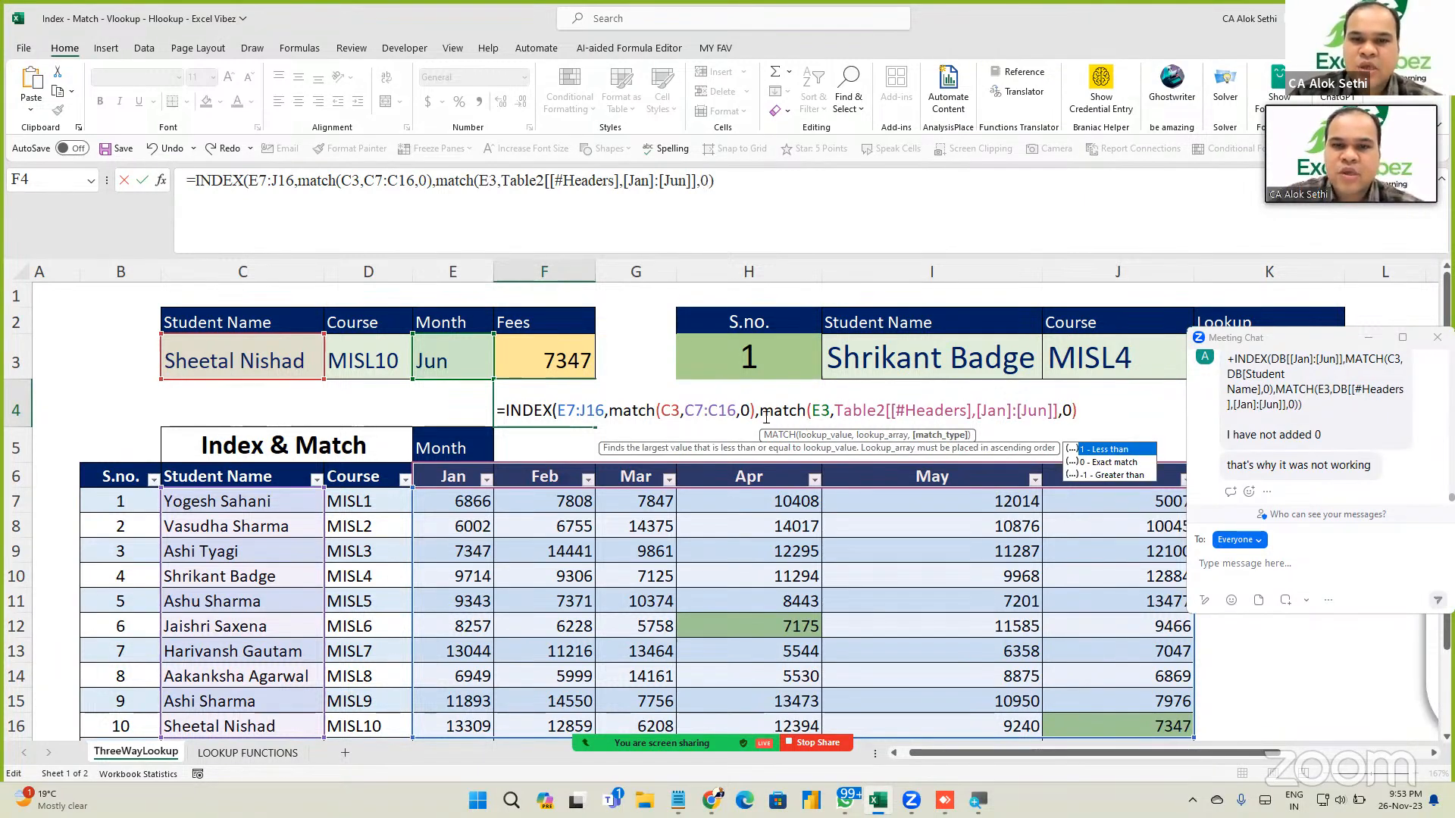
pyautogui.moveTo(760, 412); pyautogui.dragTo(1071, 419)
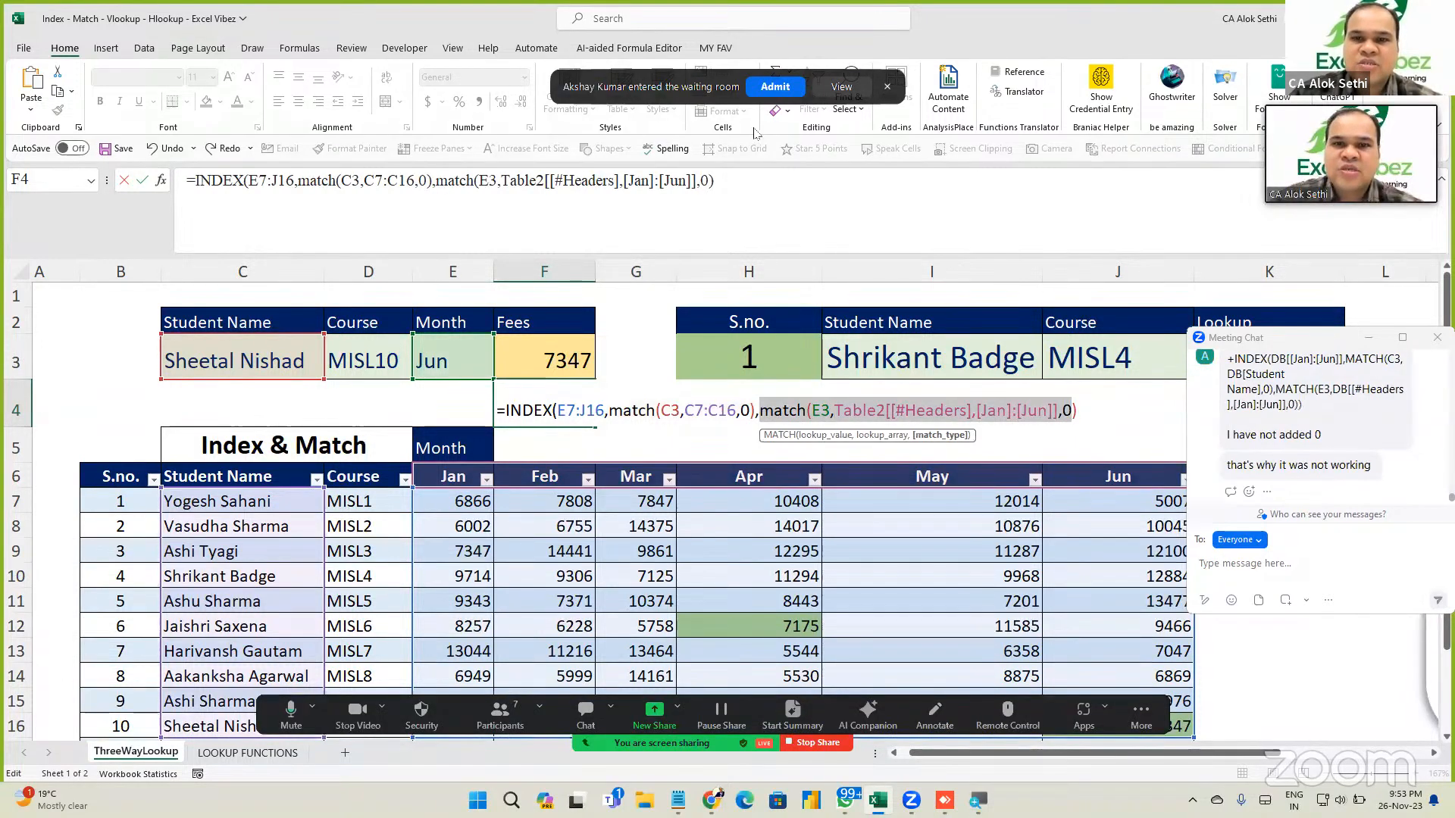
pyautogui.click(1093, 410)
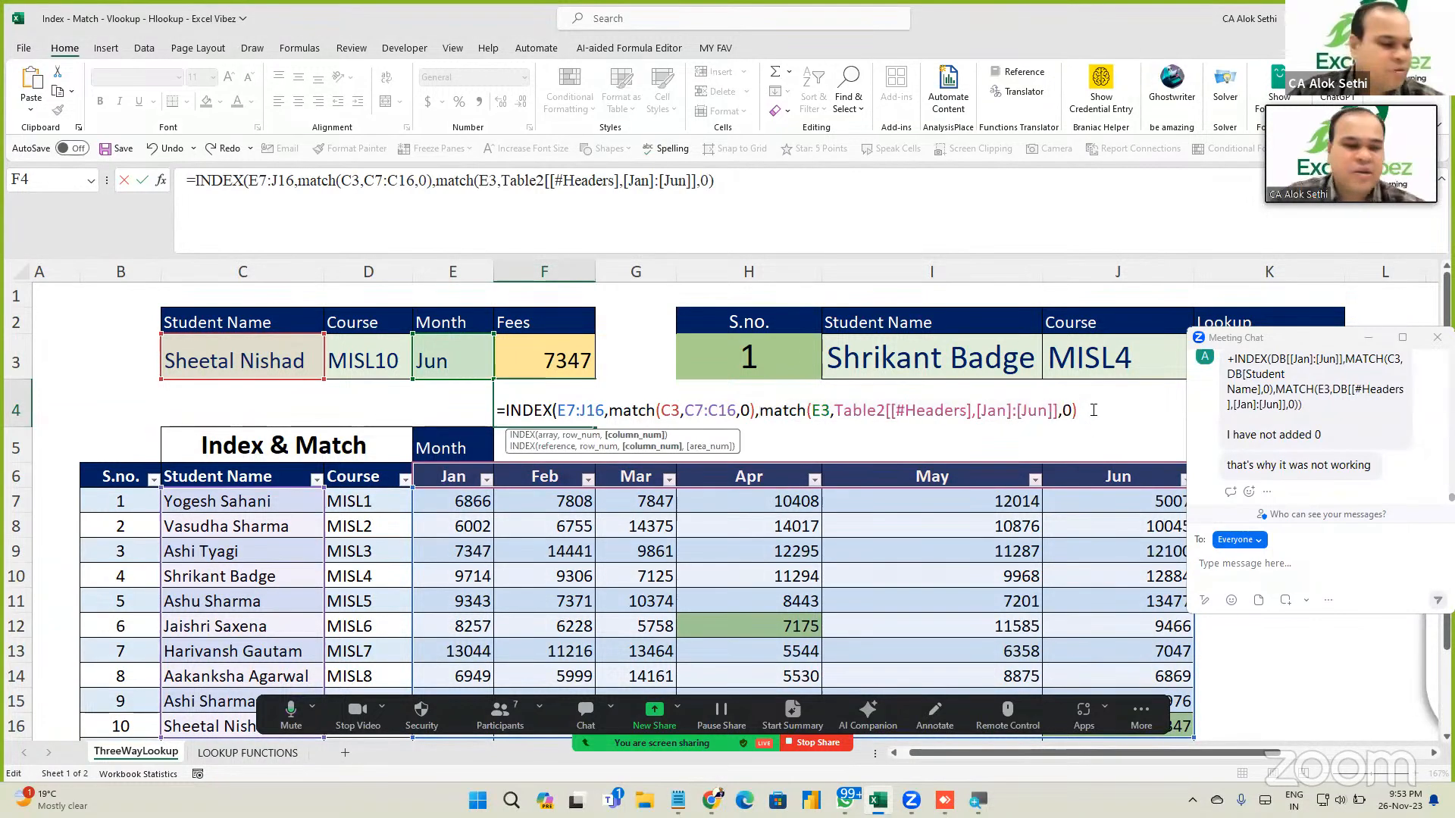
pyautogui.press('Return')
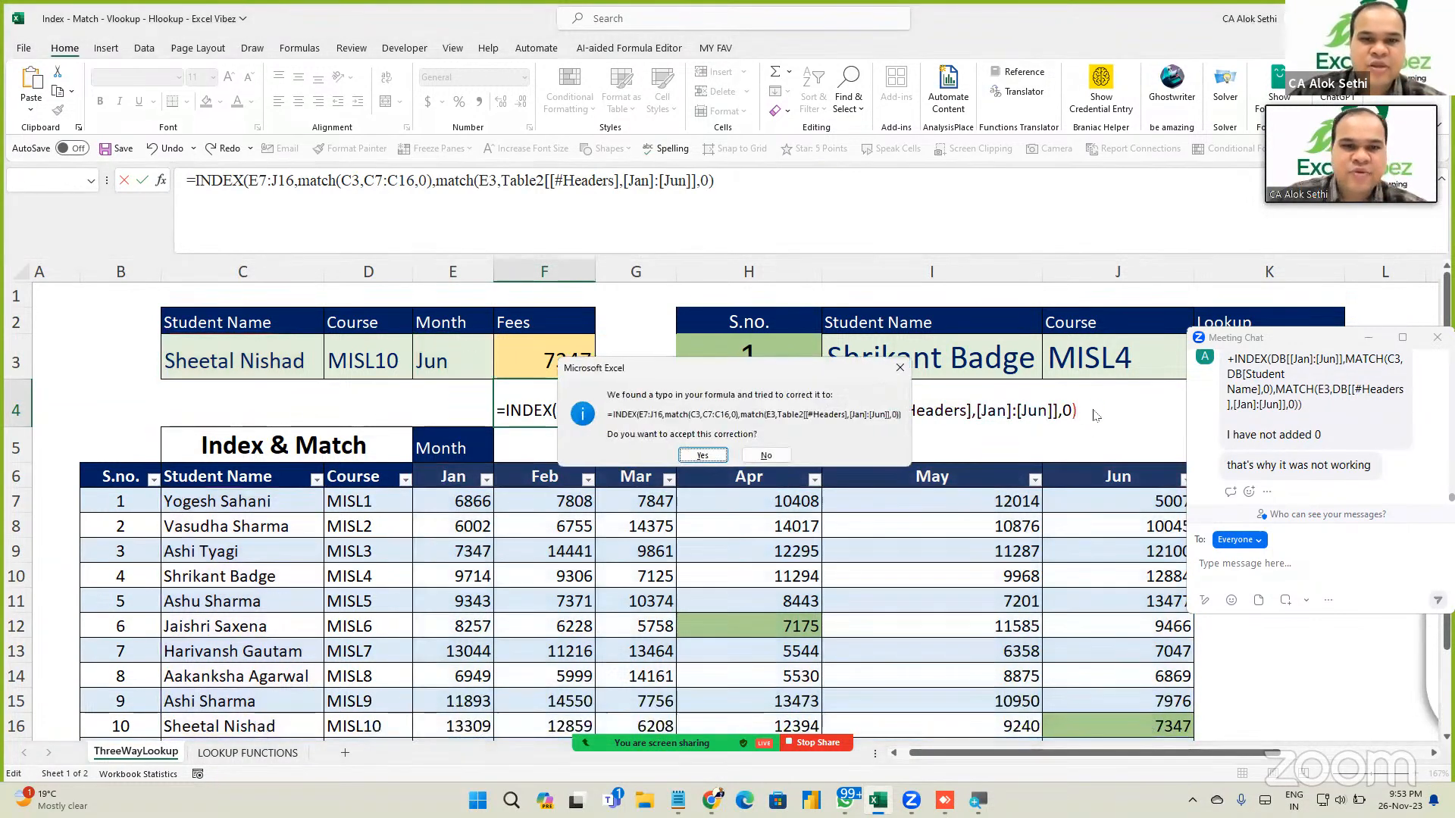
pyautogui.press('Return')
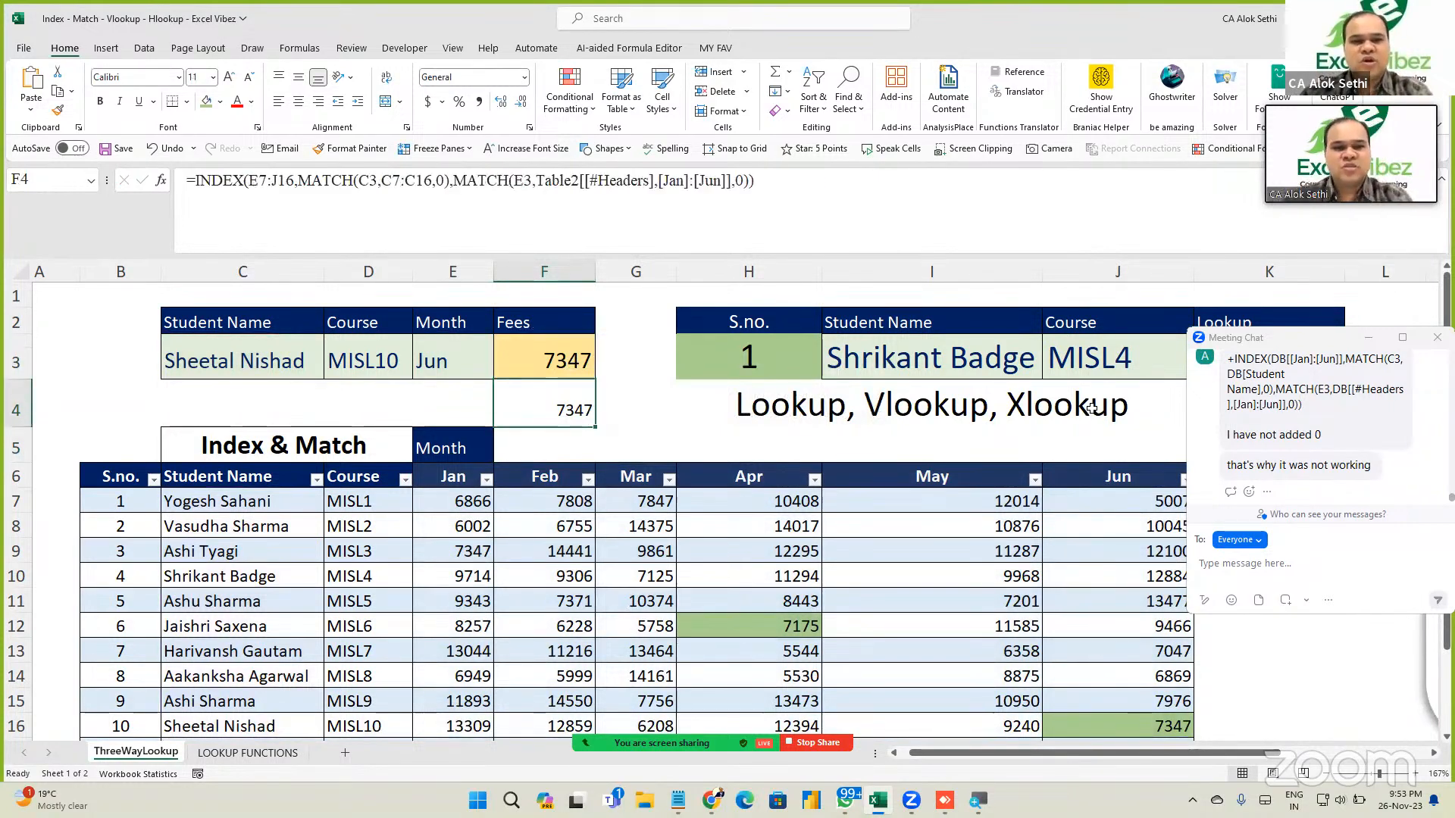
pyautogui.press('F2')
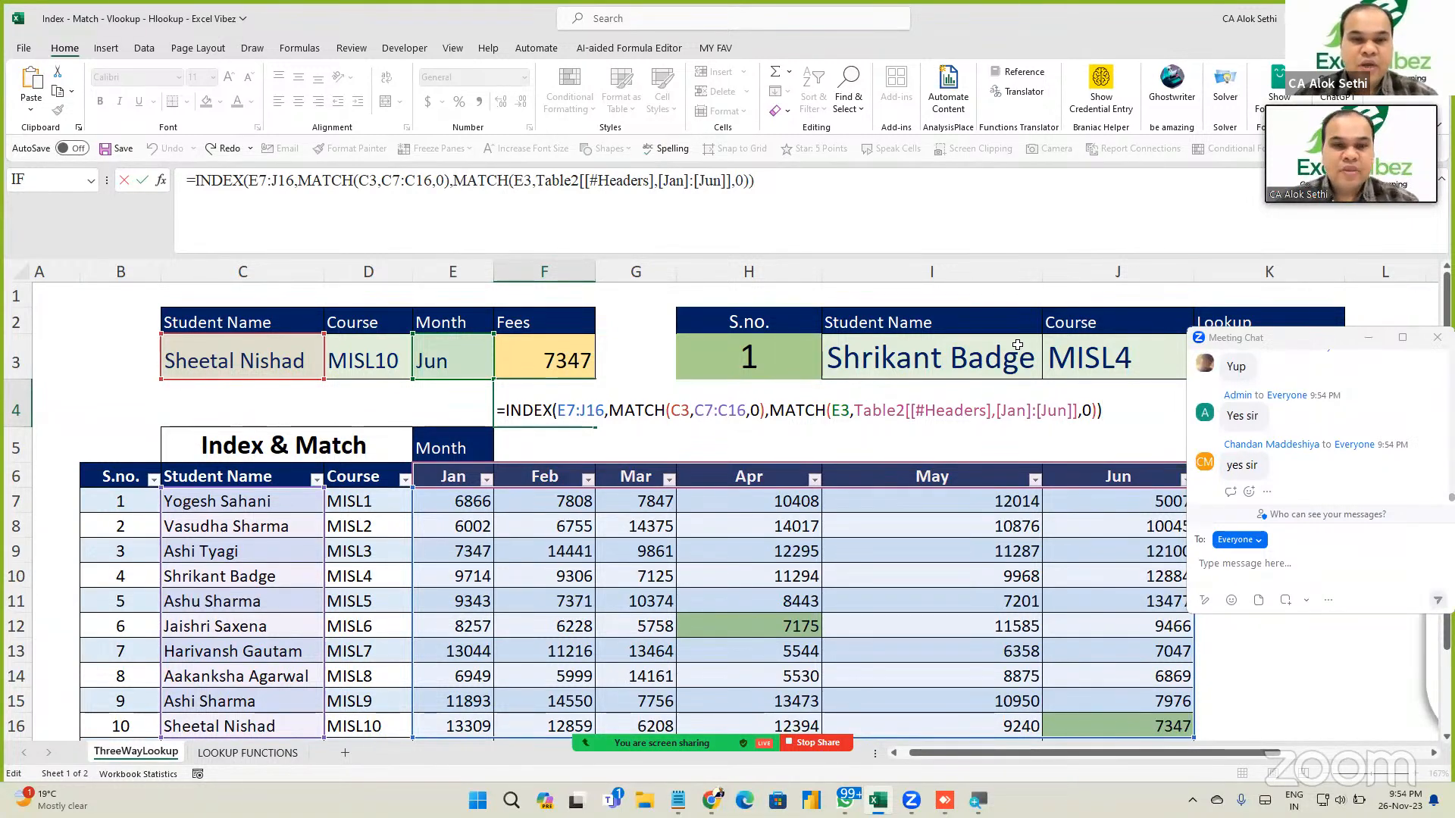
pyautogui.press('Return')
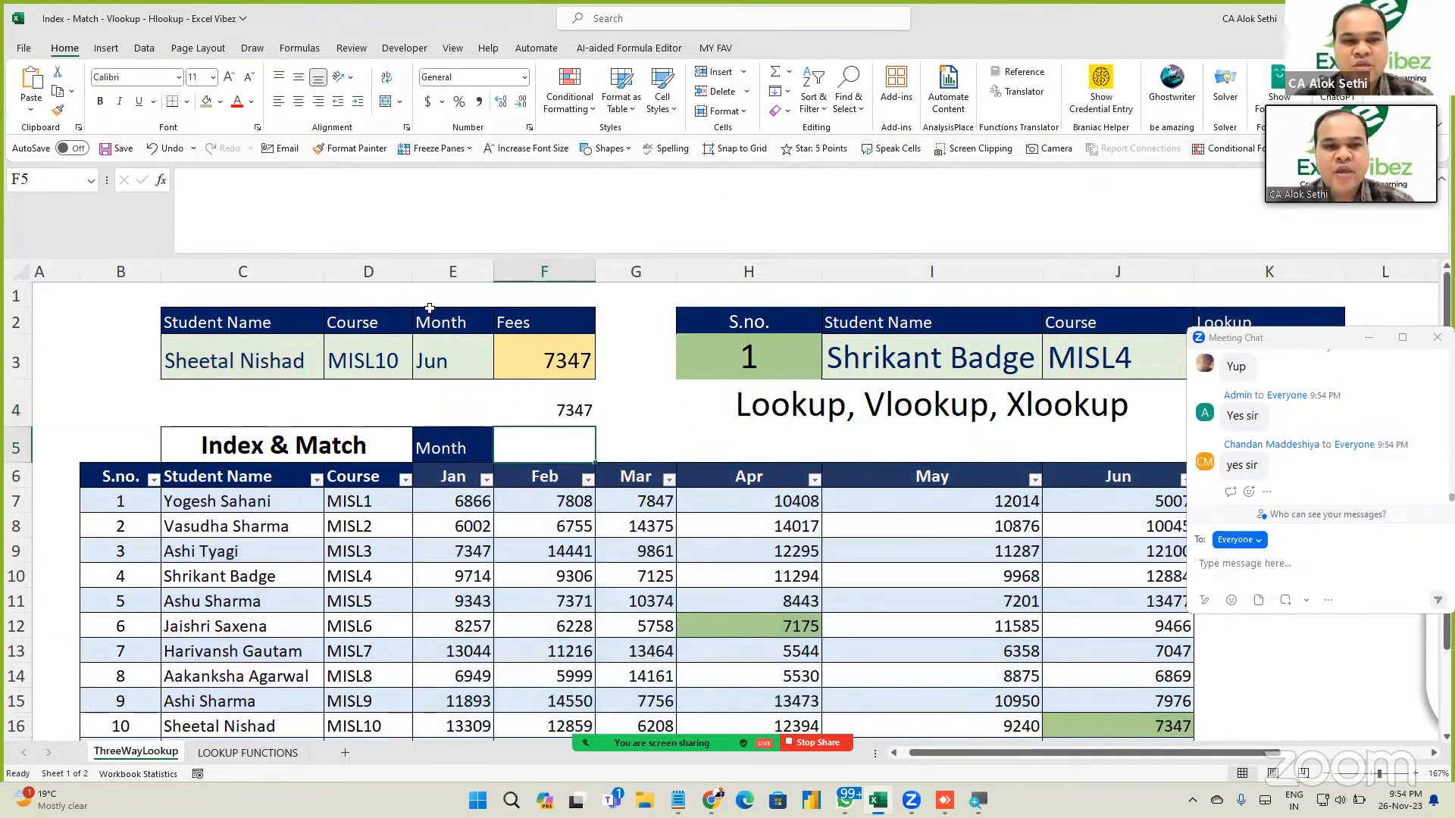
# Pick the MISL7 student in C3 and Apr in E3 from their dropdowns.
pyautogui.click(225, 346)
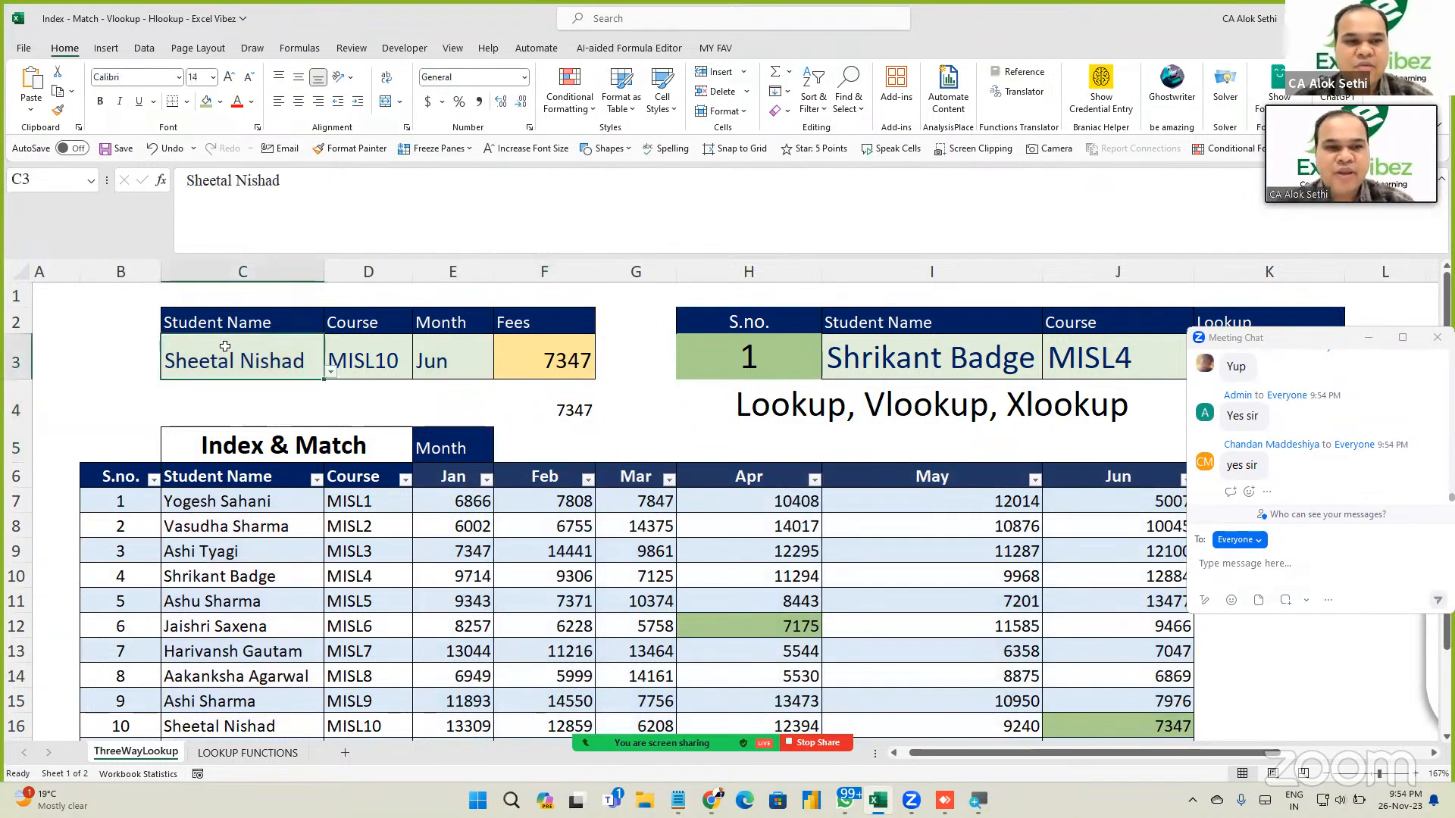
pyautogui.click(330, 372)
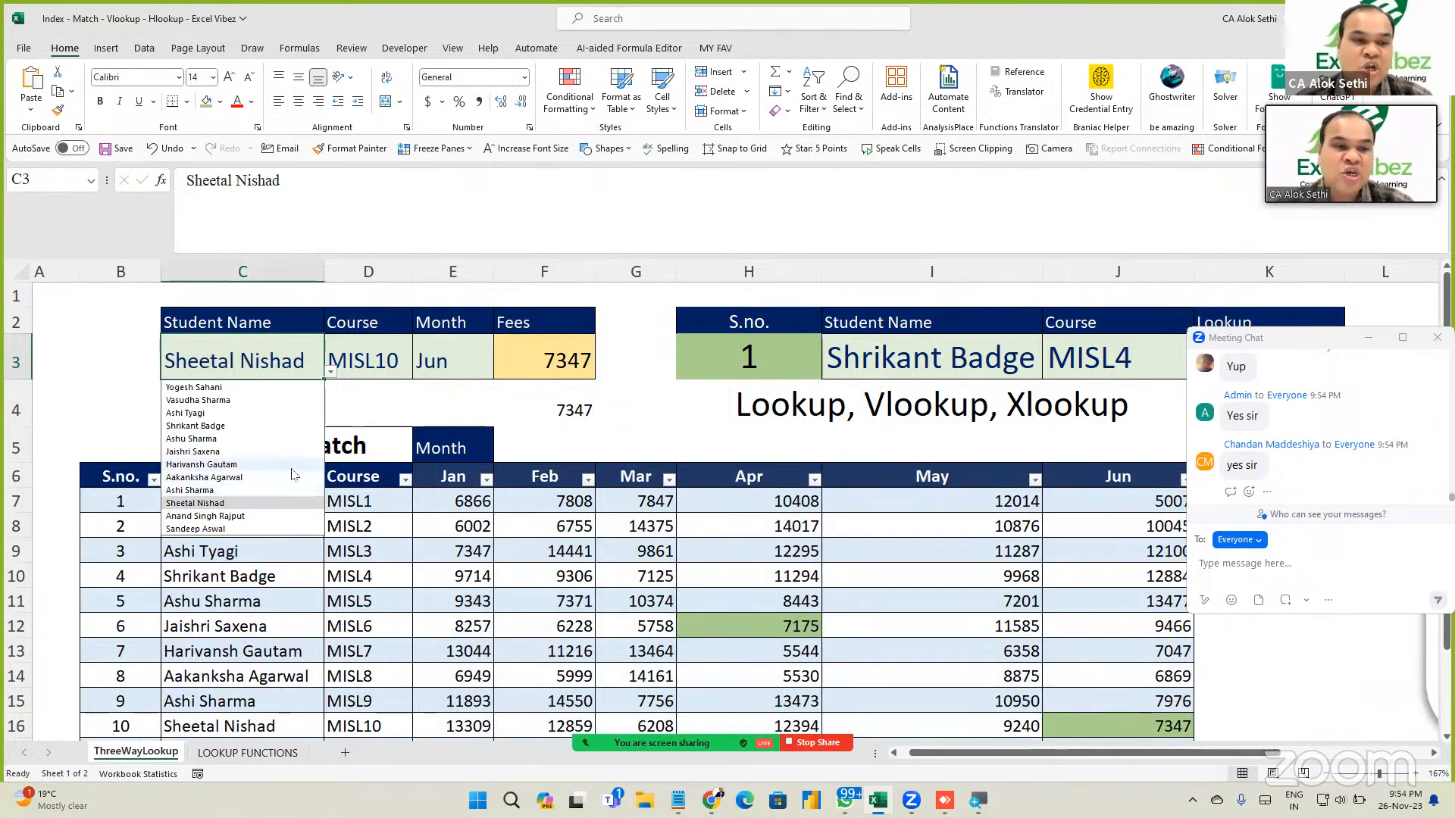
pyautogui.click(294, 464)
pyautogui.click(430, 361)
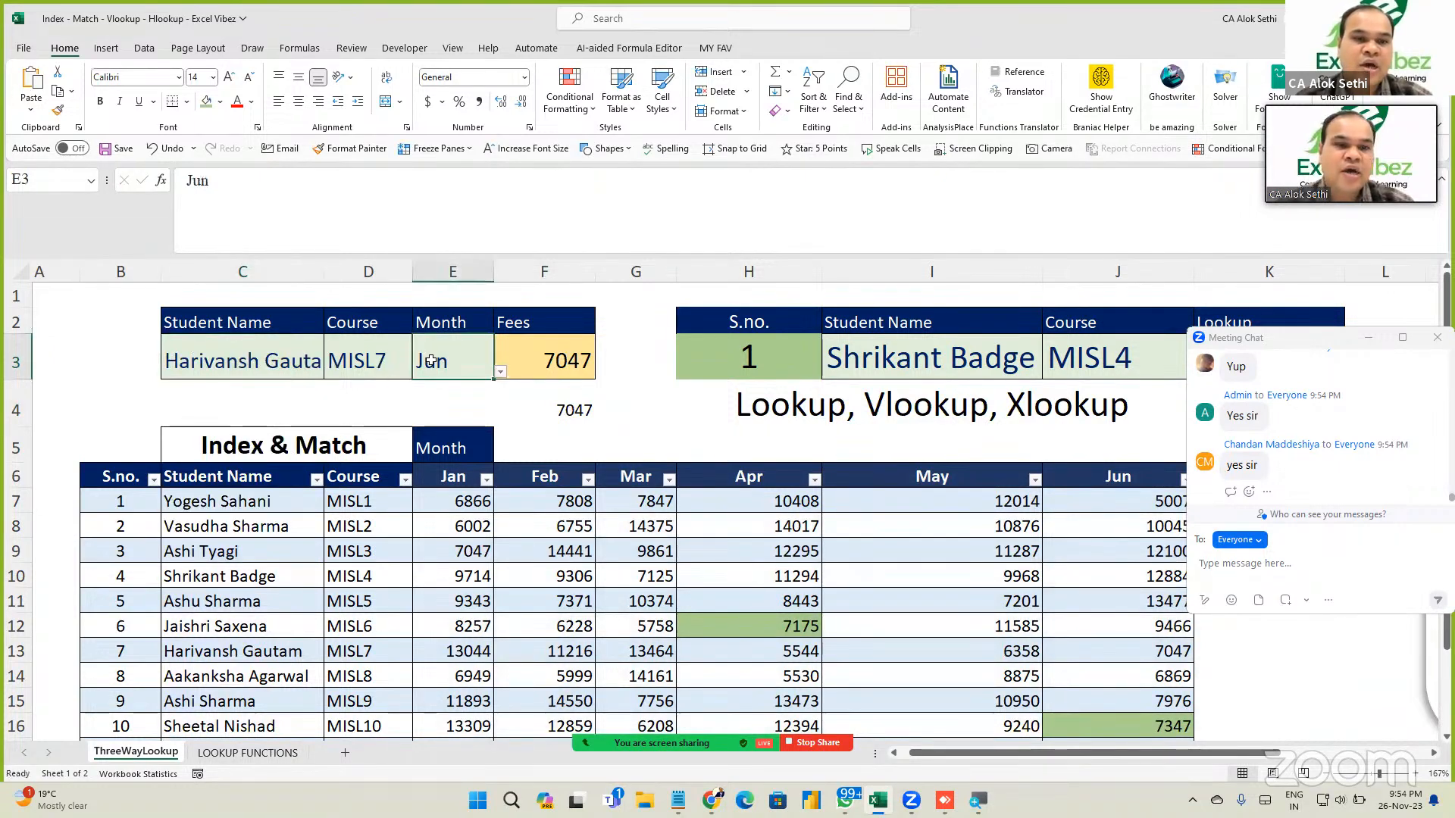
pyautogui.click(500, 372)
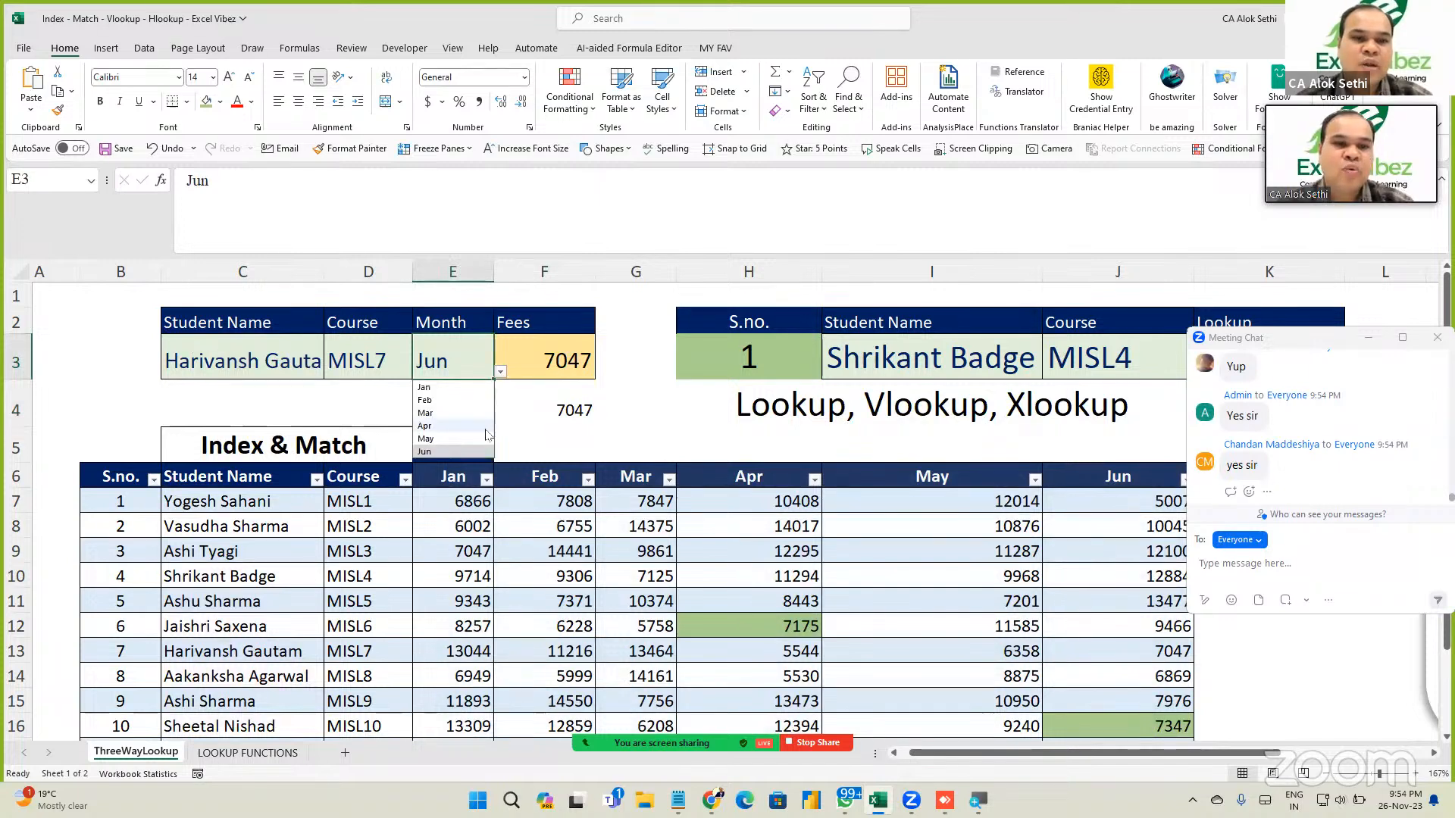
pyautogui.click(478, 419)
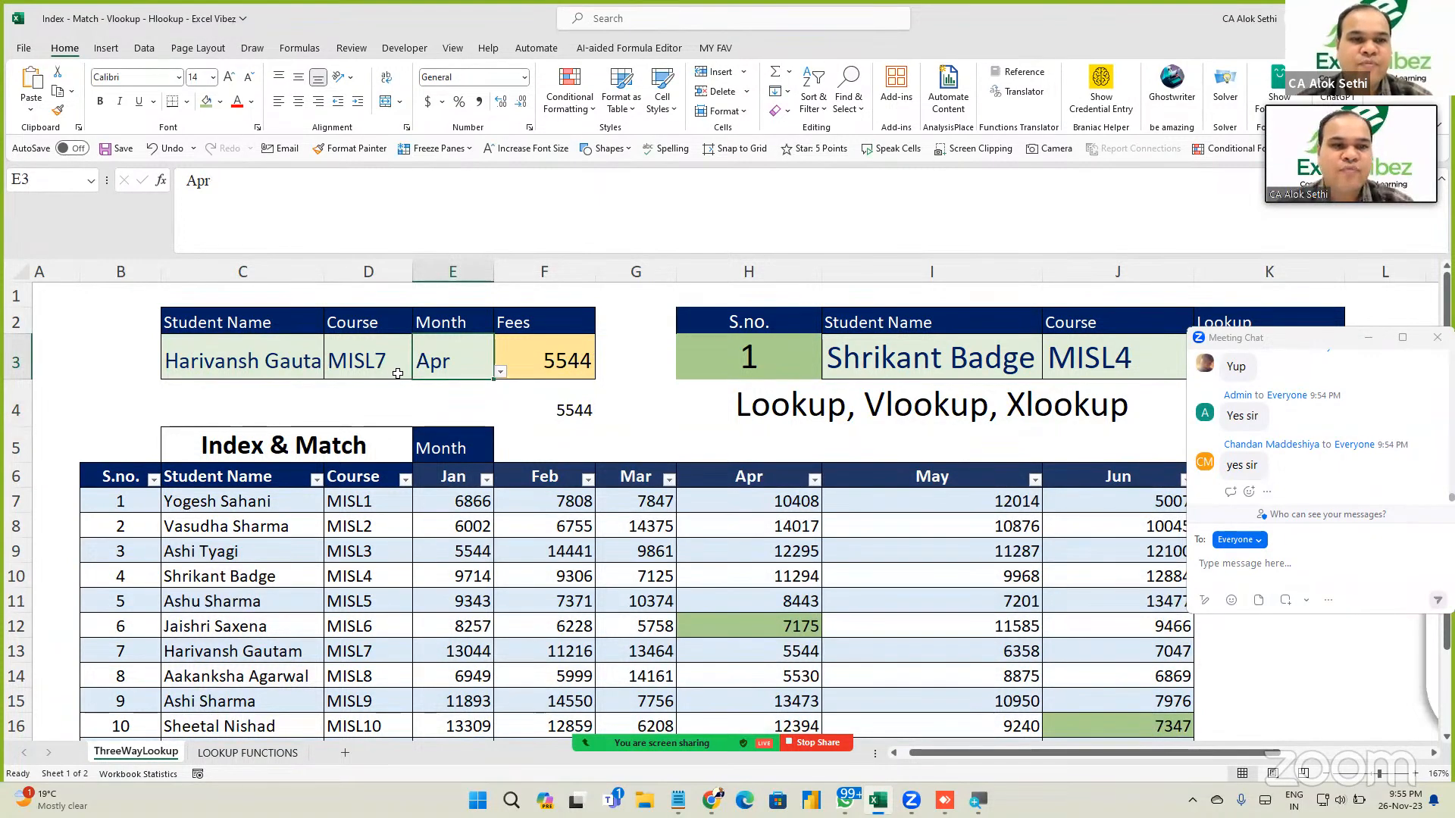
# Check F3's lookup formula, confirming the fee now shows 5544.
pyautogui.click(538, 348)
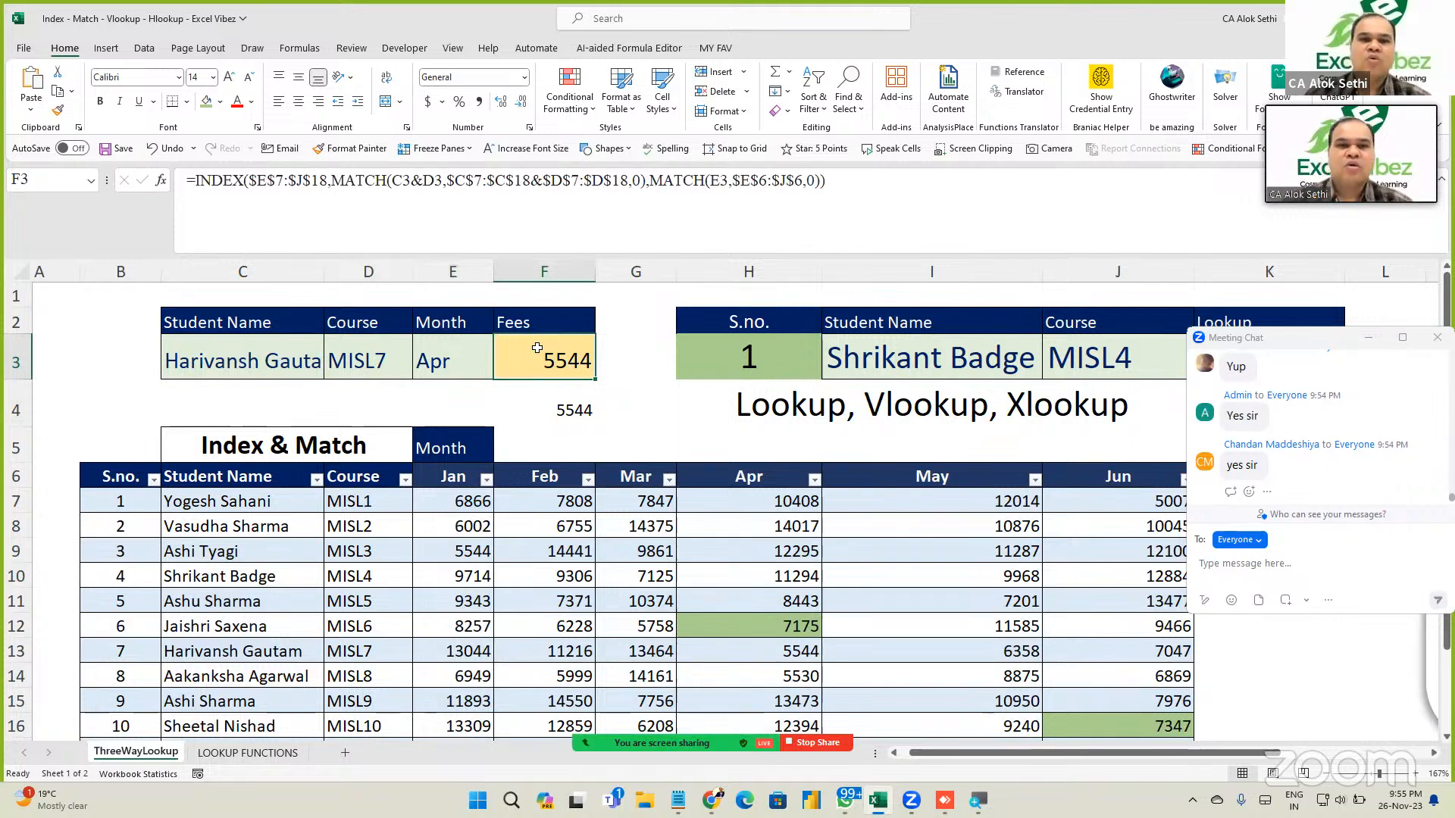
pyautogui.doubleClick(537, 348)
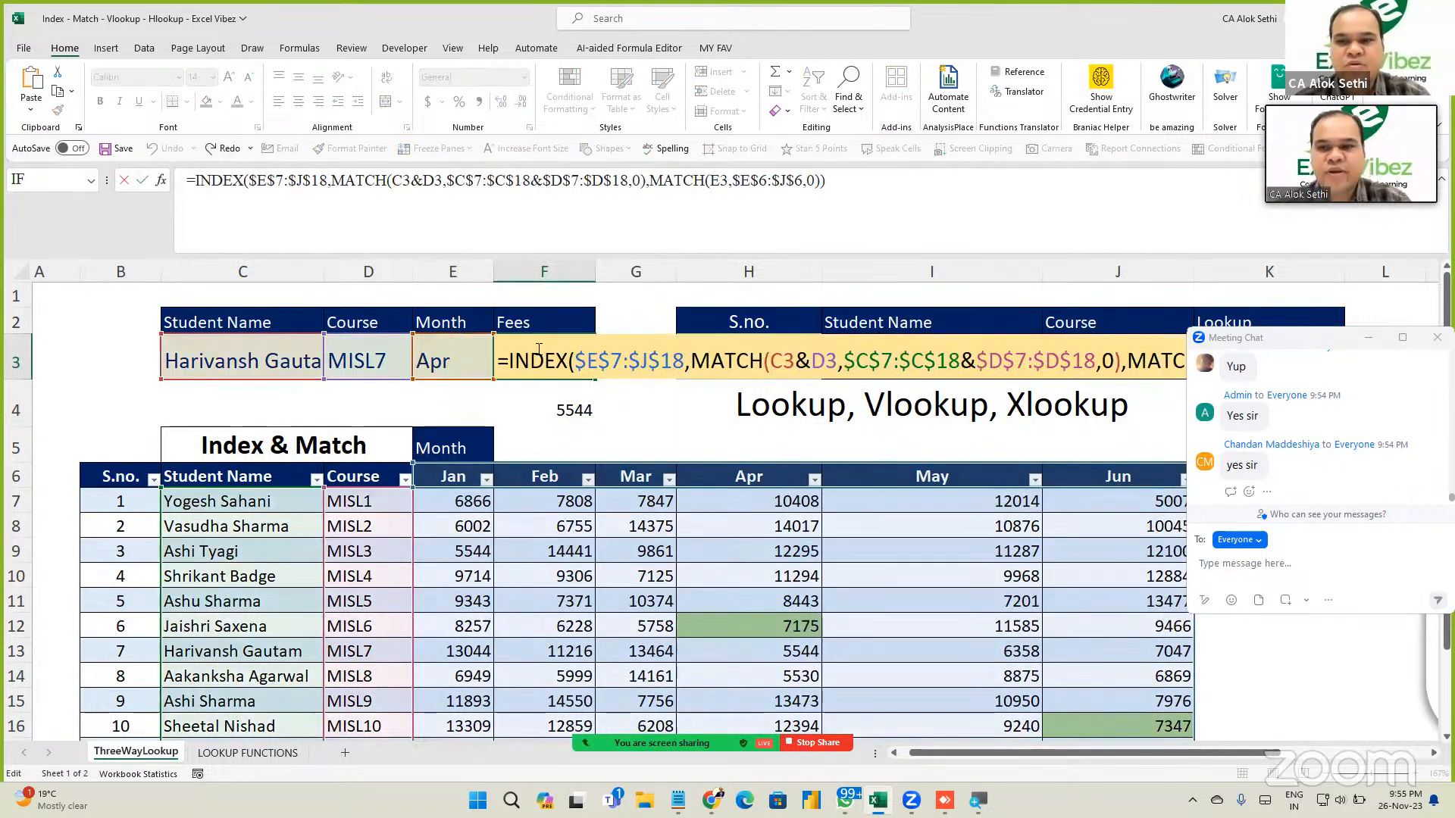
pyautogui.press('Escape')
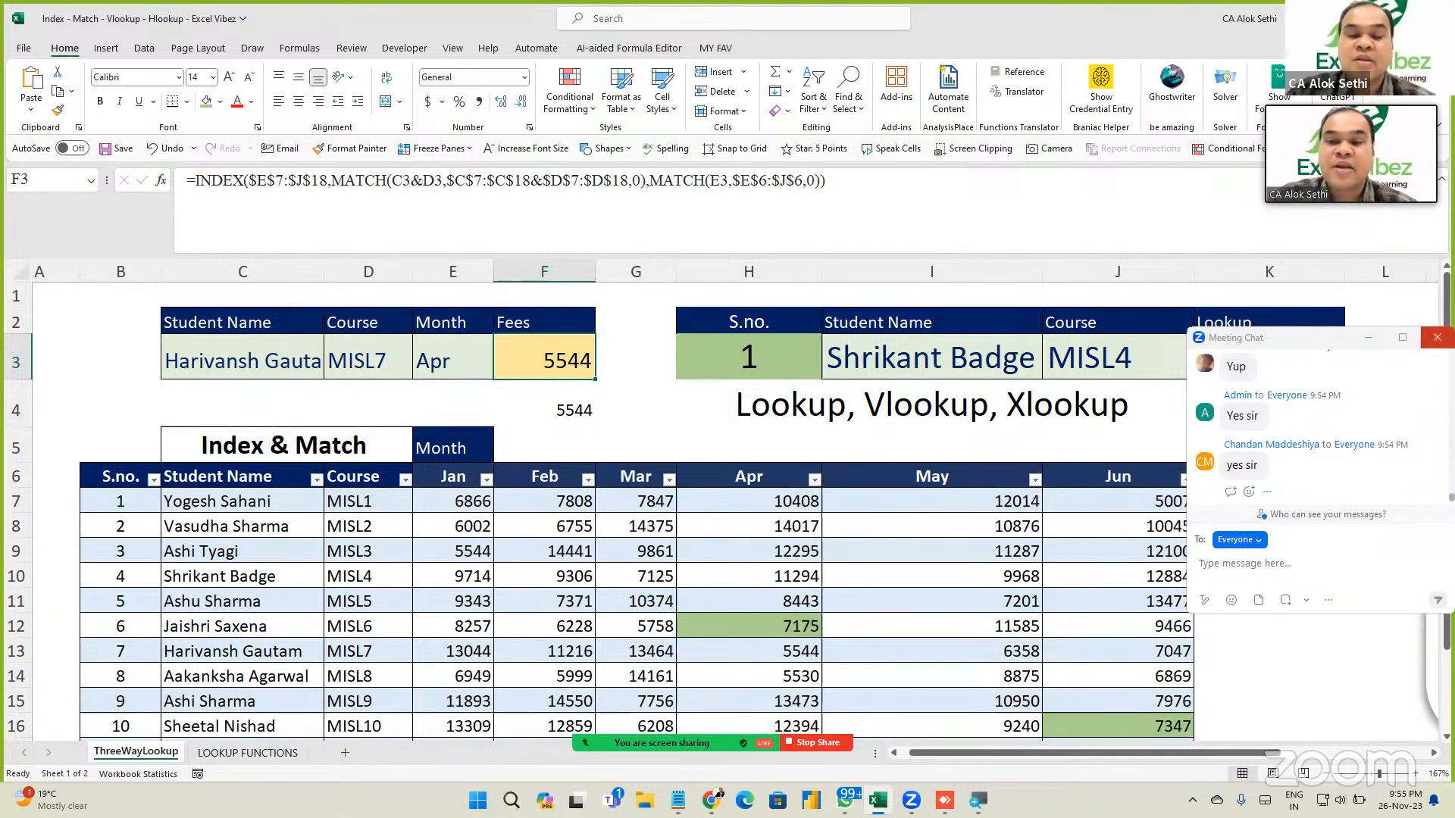
pyautogui.click(1438, 337)
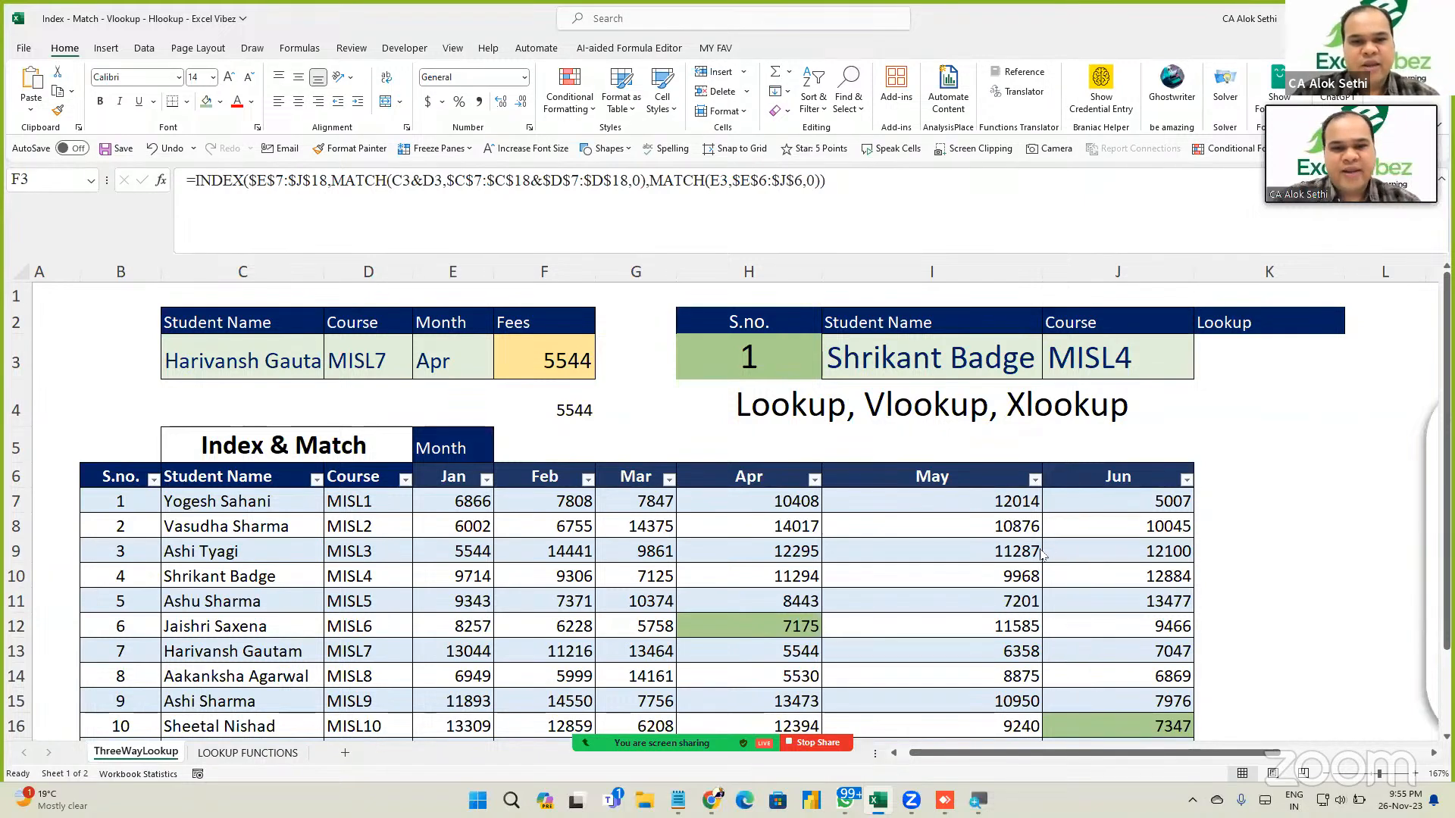
pyautogui.scroll(-2, 1042, 556)
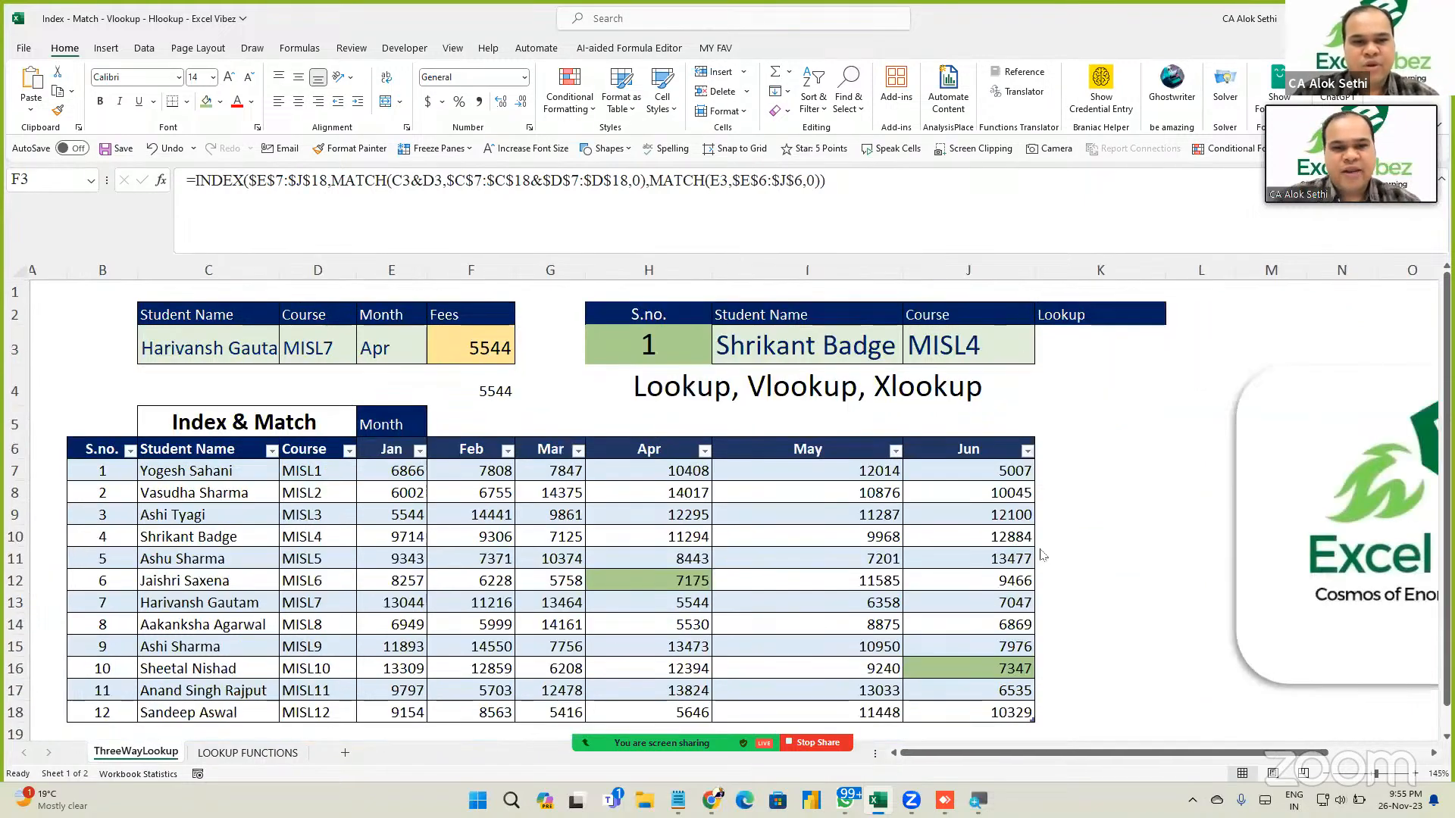
pyautogui.click(450, 350)
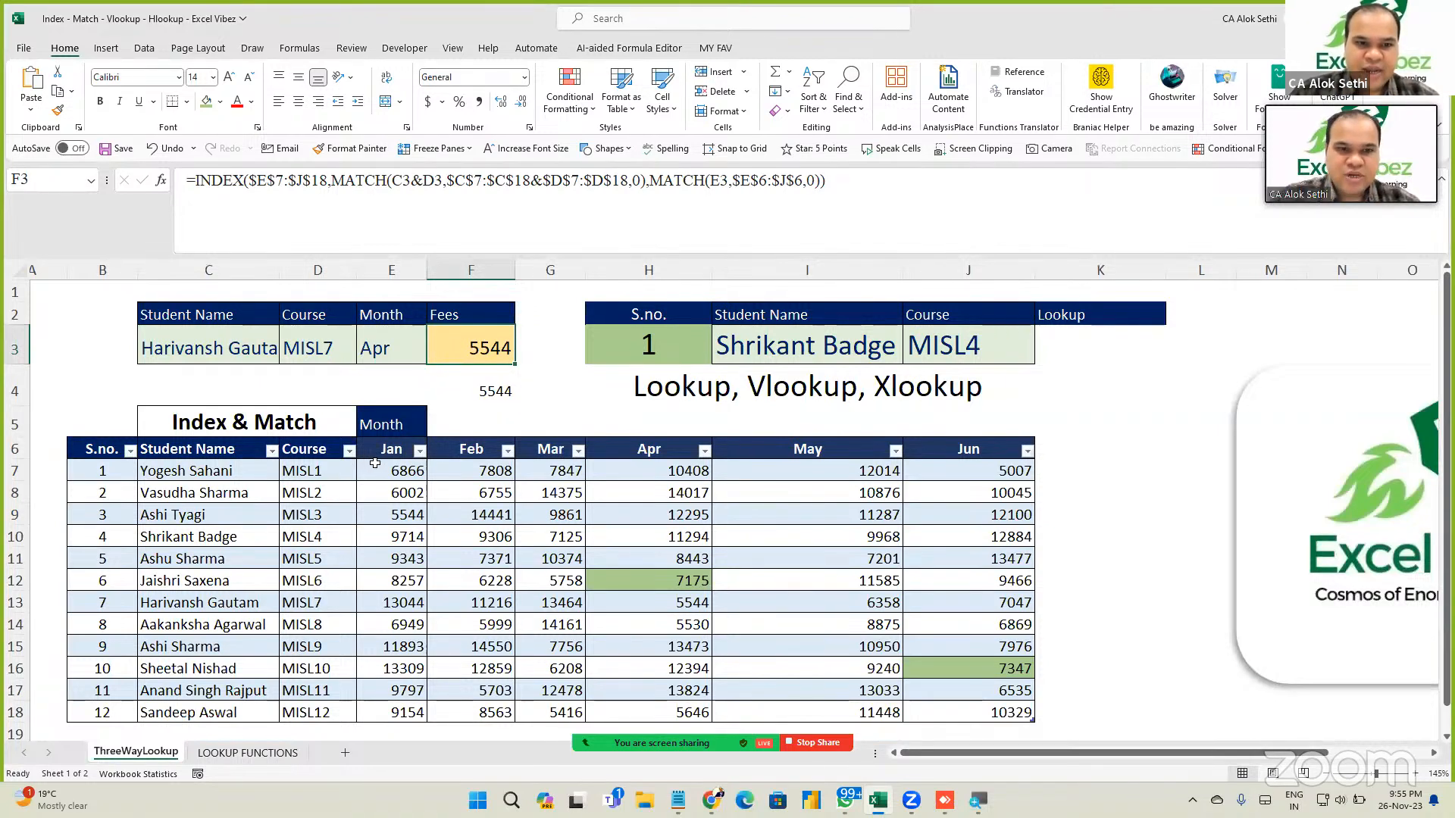
# Select the fee table and set its table style to None.
pyautogui.moveTo(375, 464); pyautogui.dragTo(924, 686)
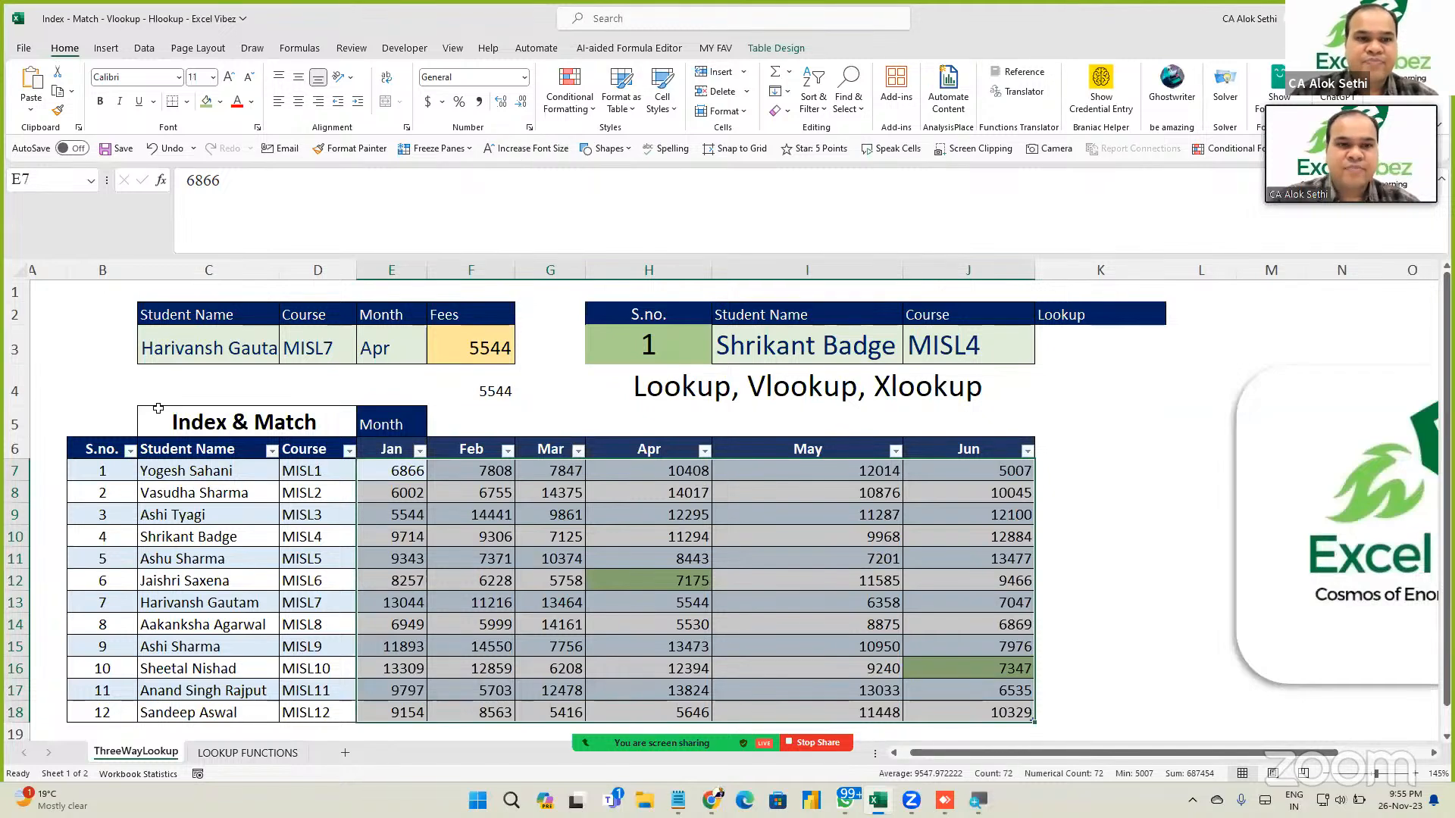
pyautogui.moveTo(90, 471); pyautogui.dragTo(1032, 720)
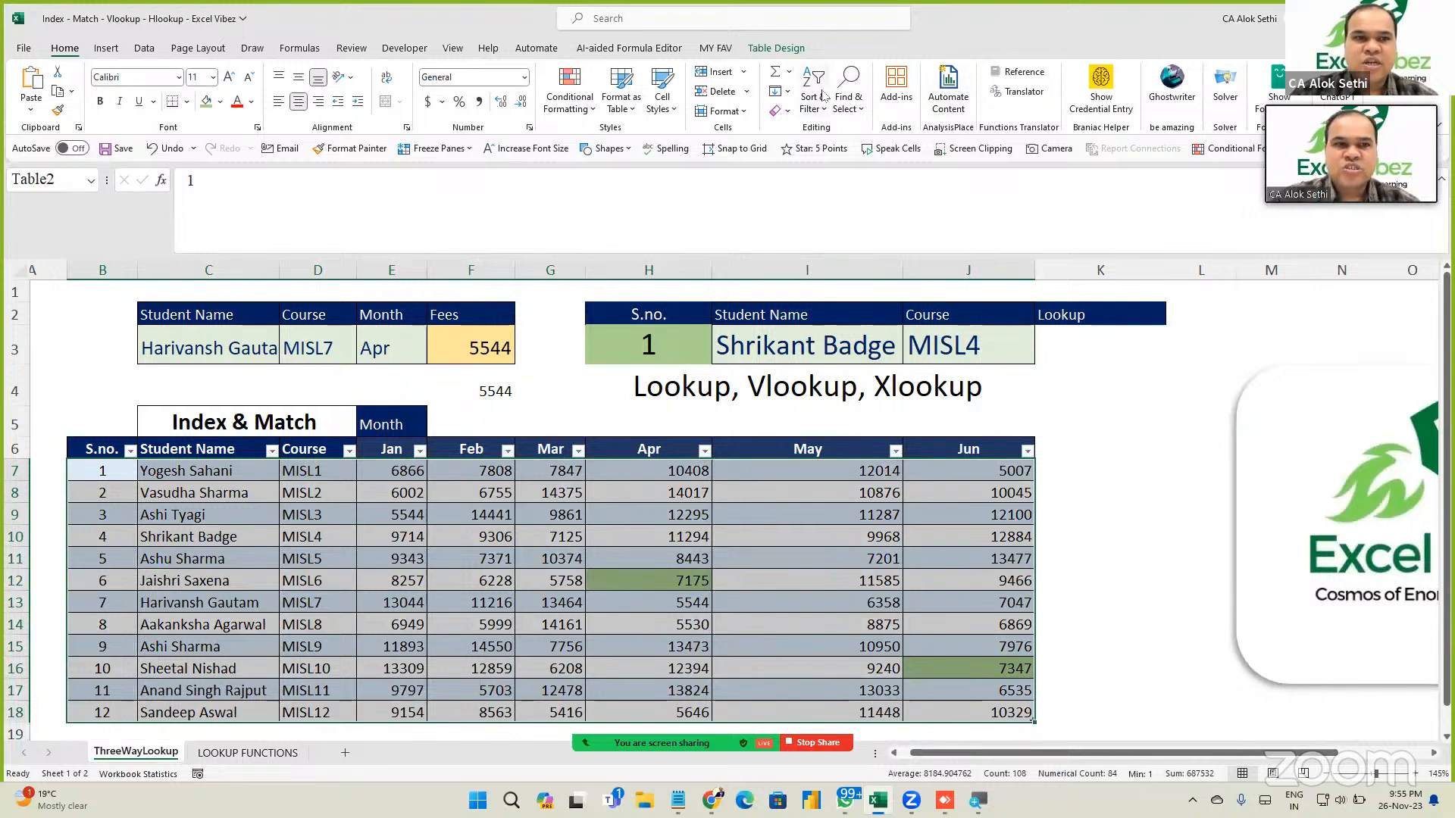
pyautogui.click(774, 48)
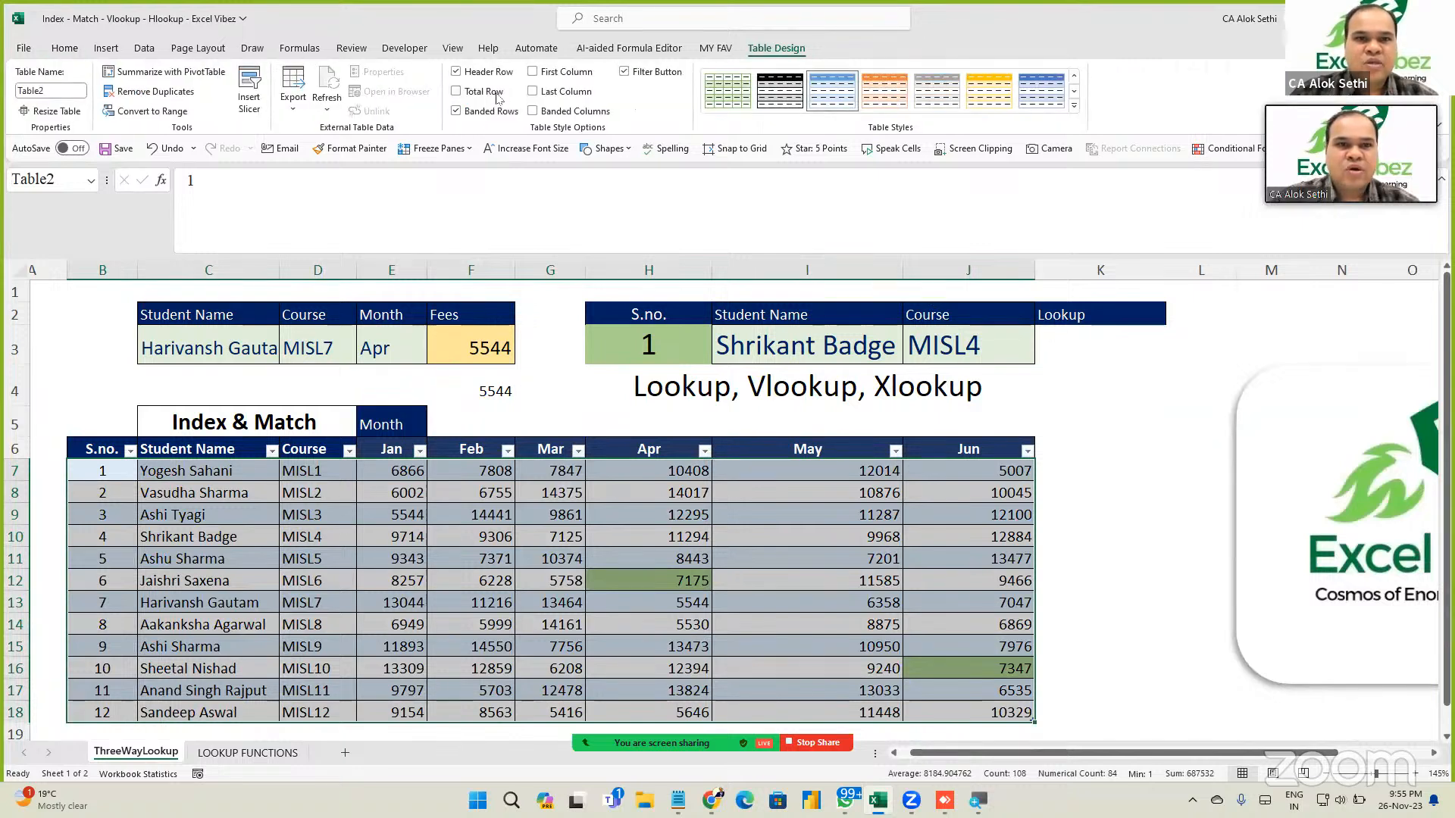
pyautogui.click(1075, 107)
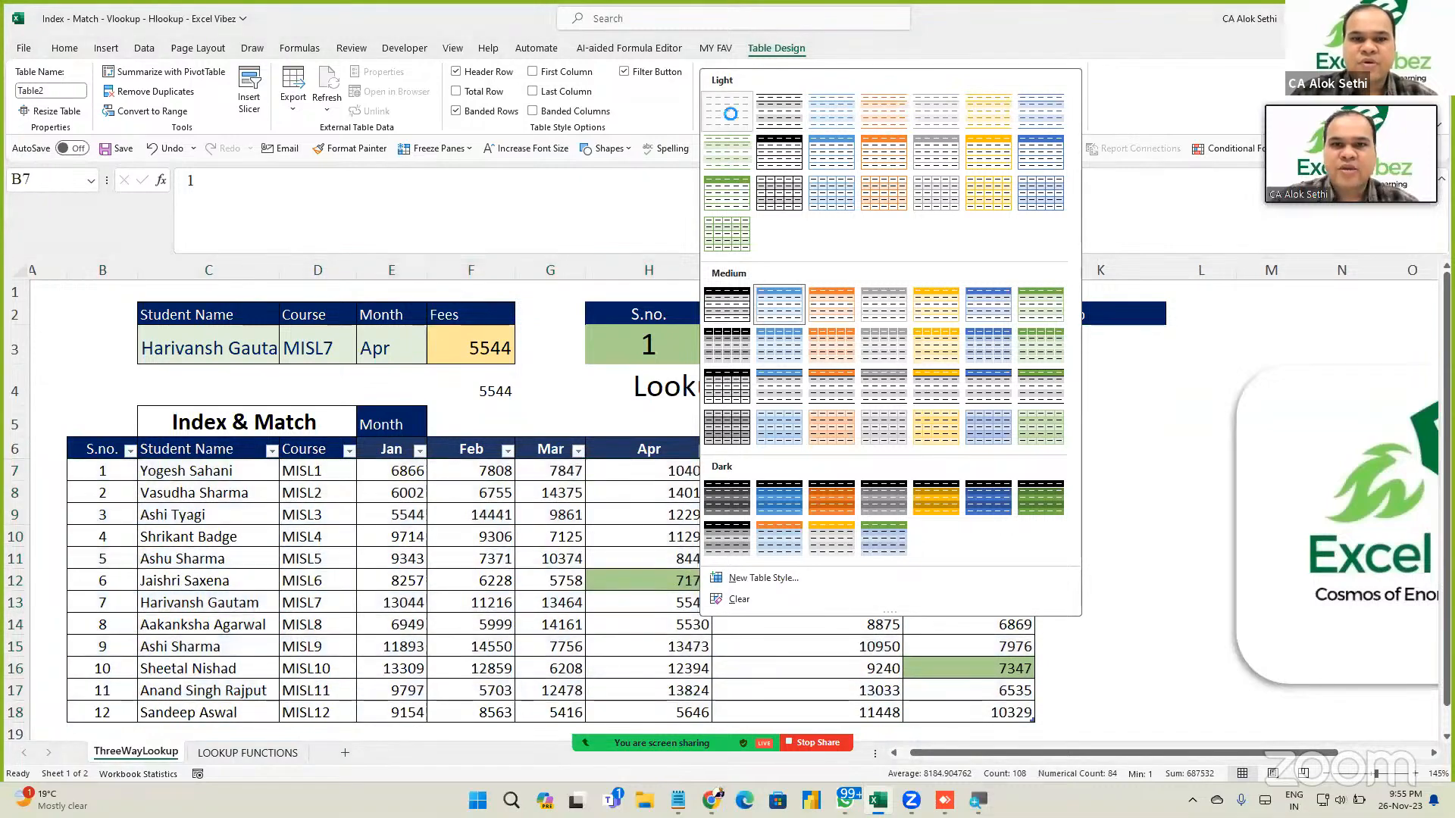
pyautogui.click(730, 113)
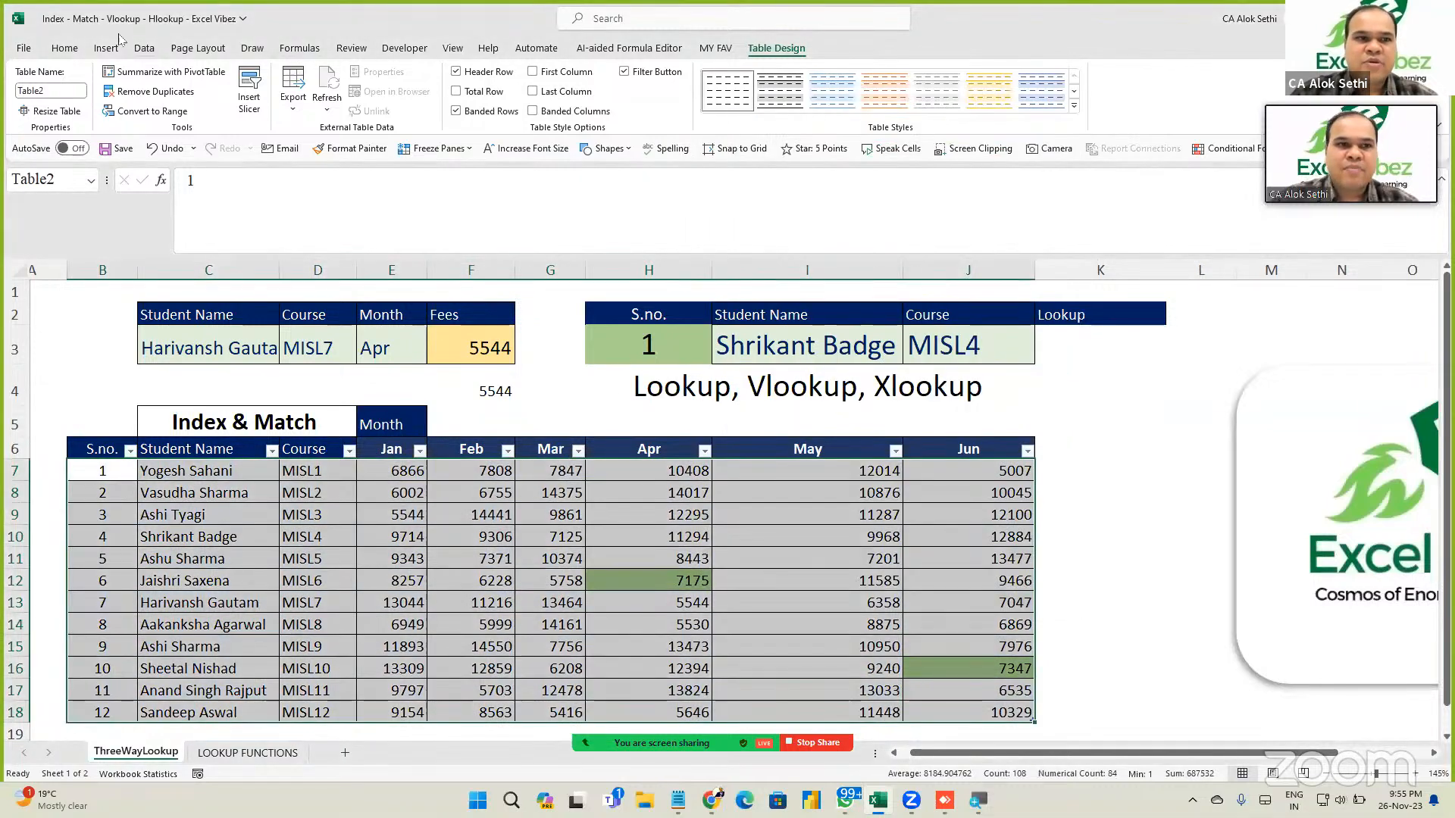
# Fill the table white to clear the green highlights, then verify the 5544 result.
pyautogui.click(67, 49)
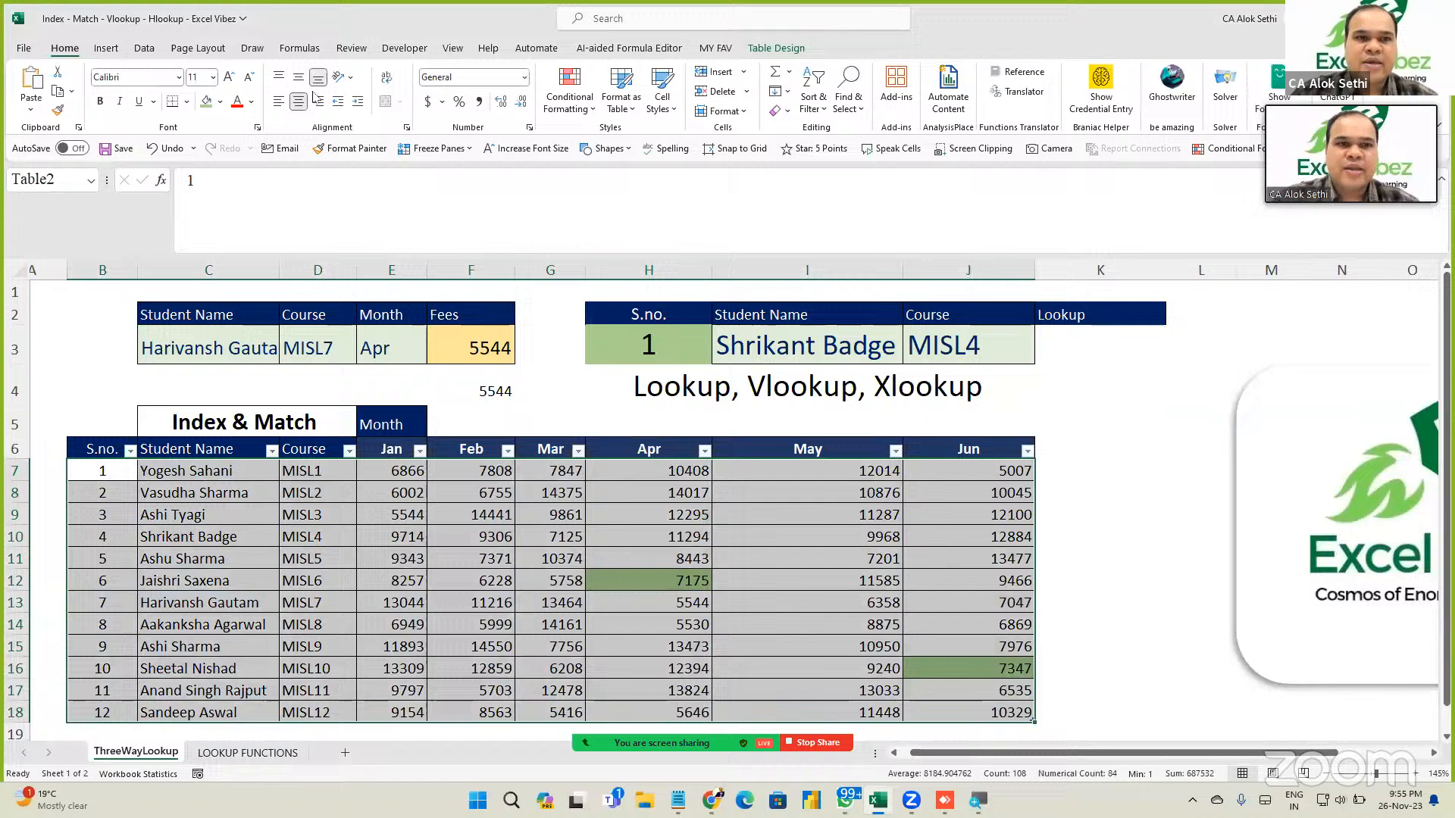
pyautogui.click(220, 101)
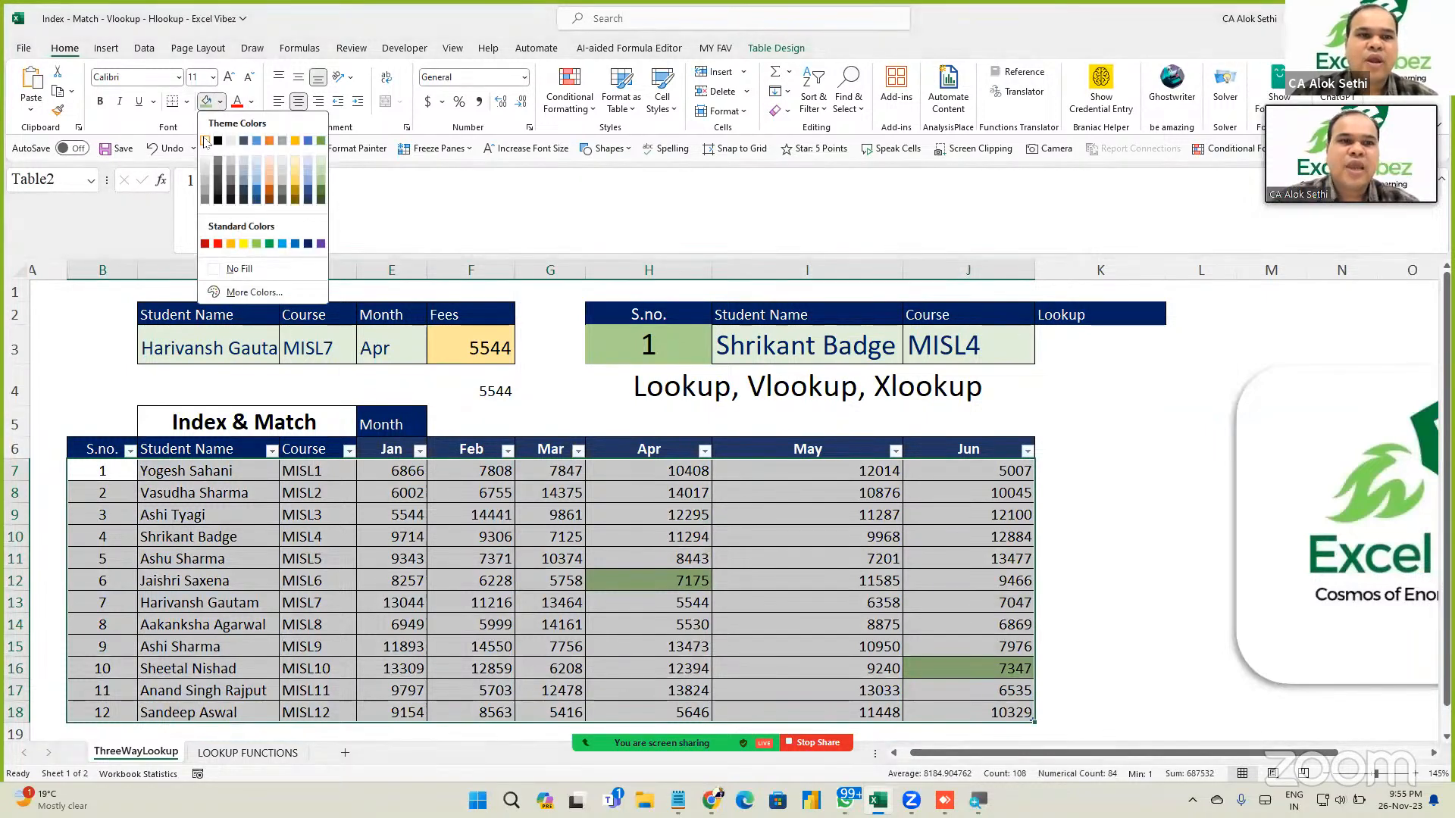
pyautogui.click(206, 141)
pyautogui.click(246, 500)
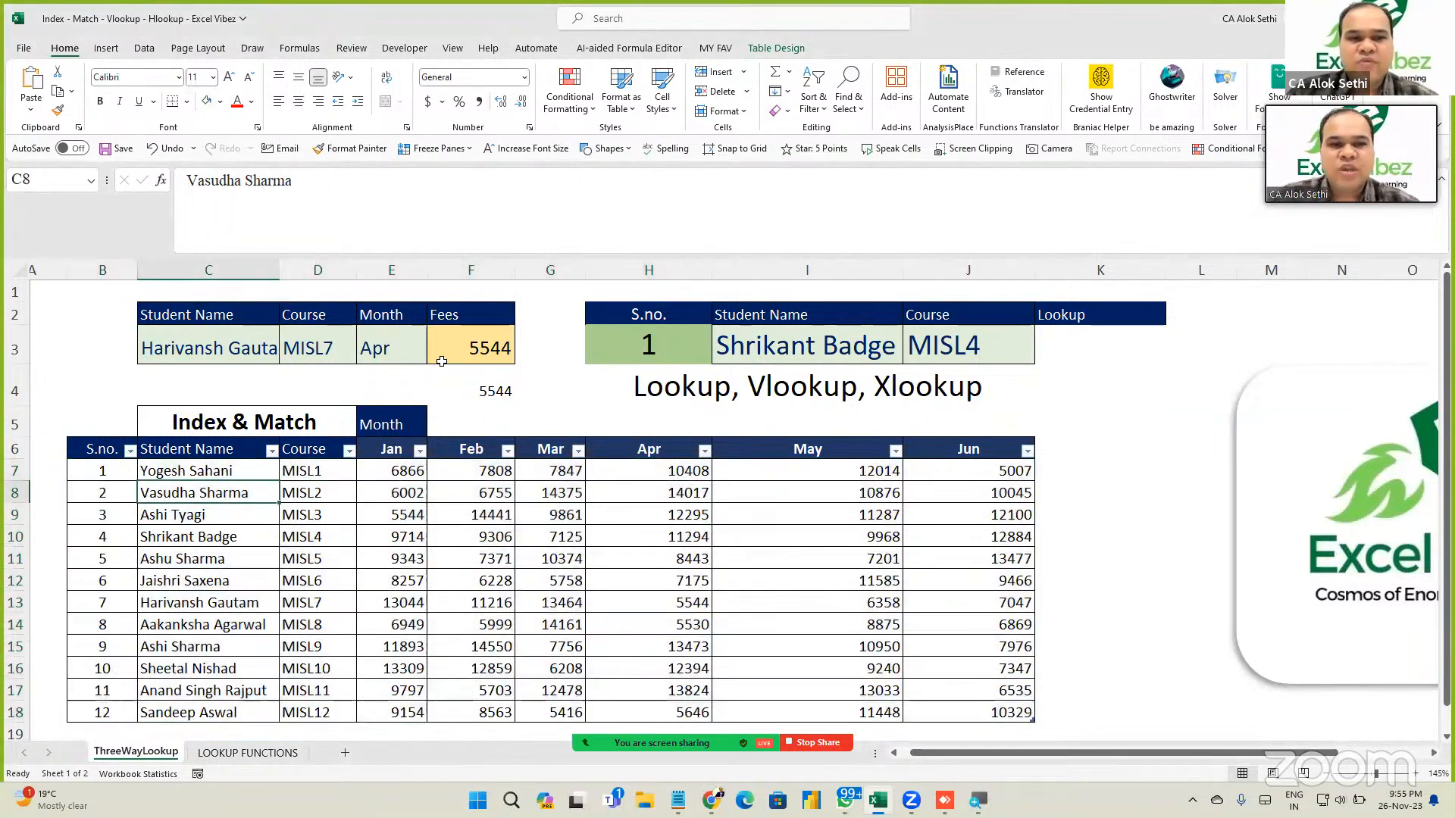
pyautogui.click(442, 362)
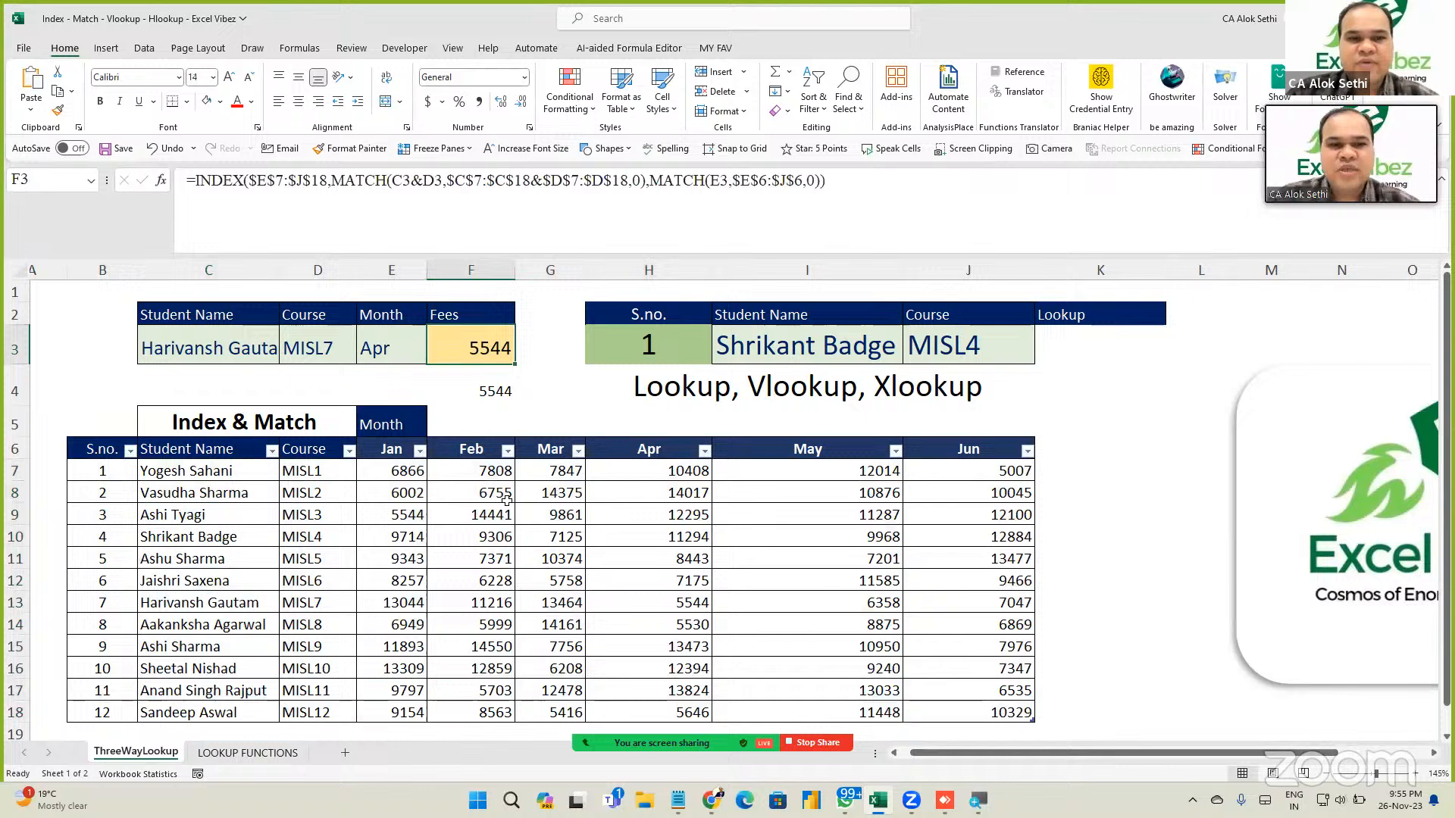
pyautogui.click(617, 603)
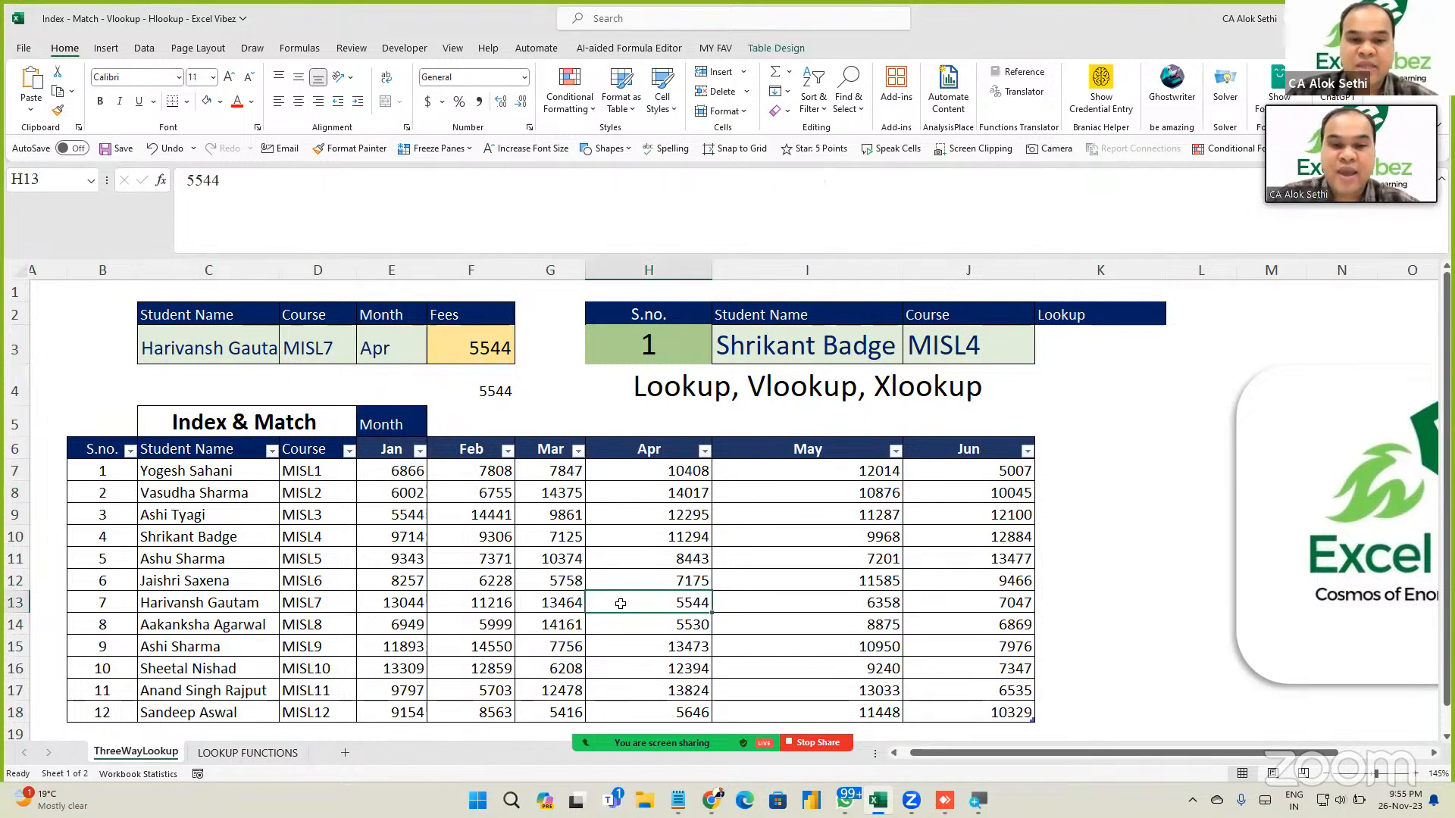
pyautogui.click(475, 353)
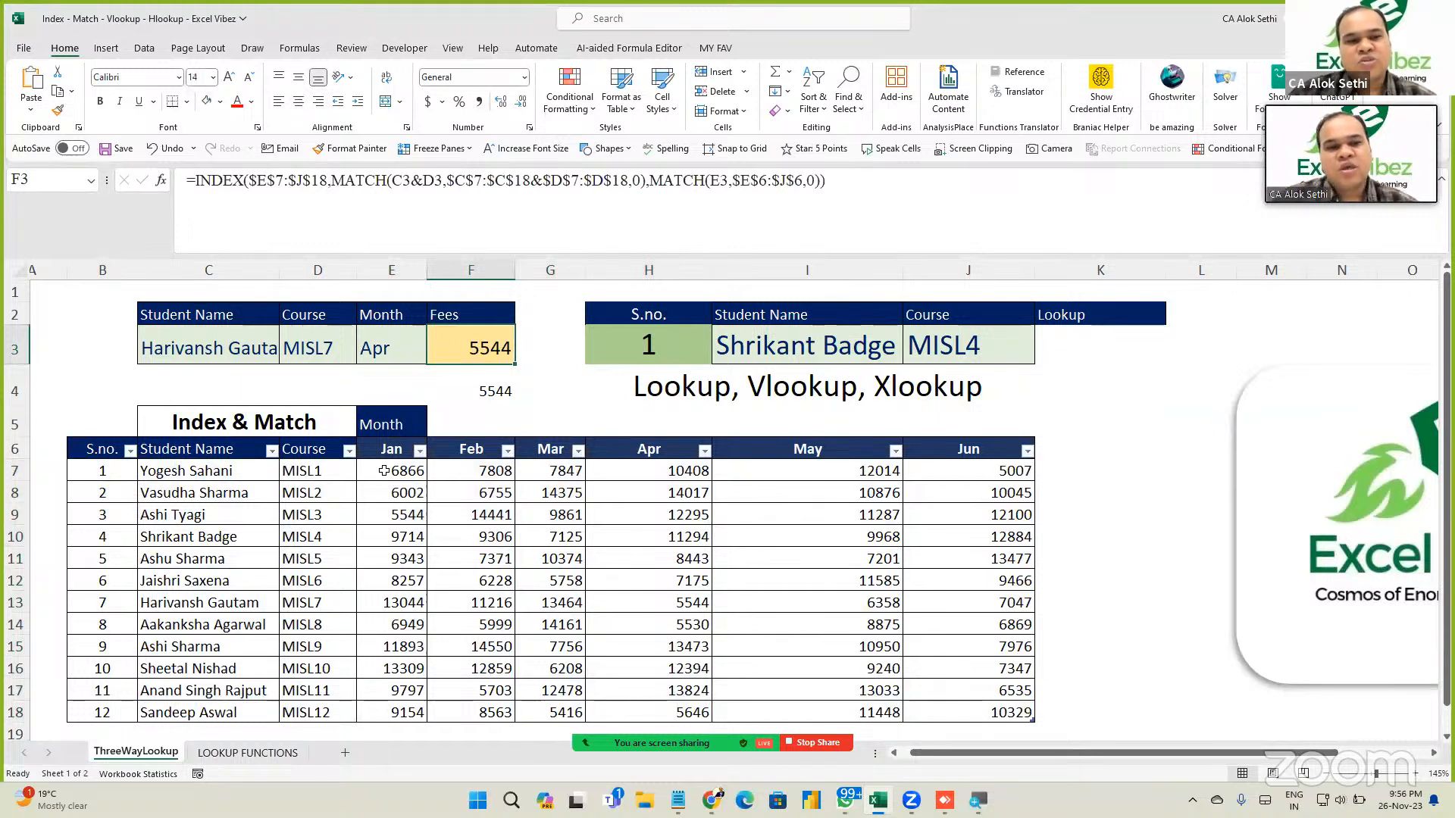
pyautogui.moveTo(384, 471)
pyautogui.mouseDown()
pyautogui.moveTo(594, 631)
pyautogui.moveTo(807, 690)
pyautogui.moveTo(969, 712)
pyautogui.mouseUp()
pyautogui.moveTo(608, 643); pyautogui.dragTo(608, 644)
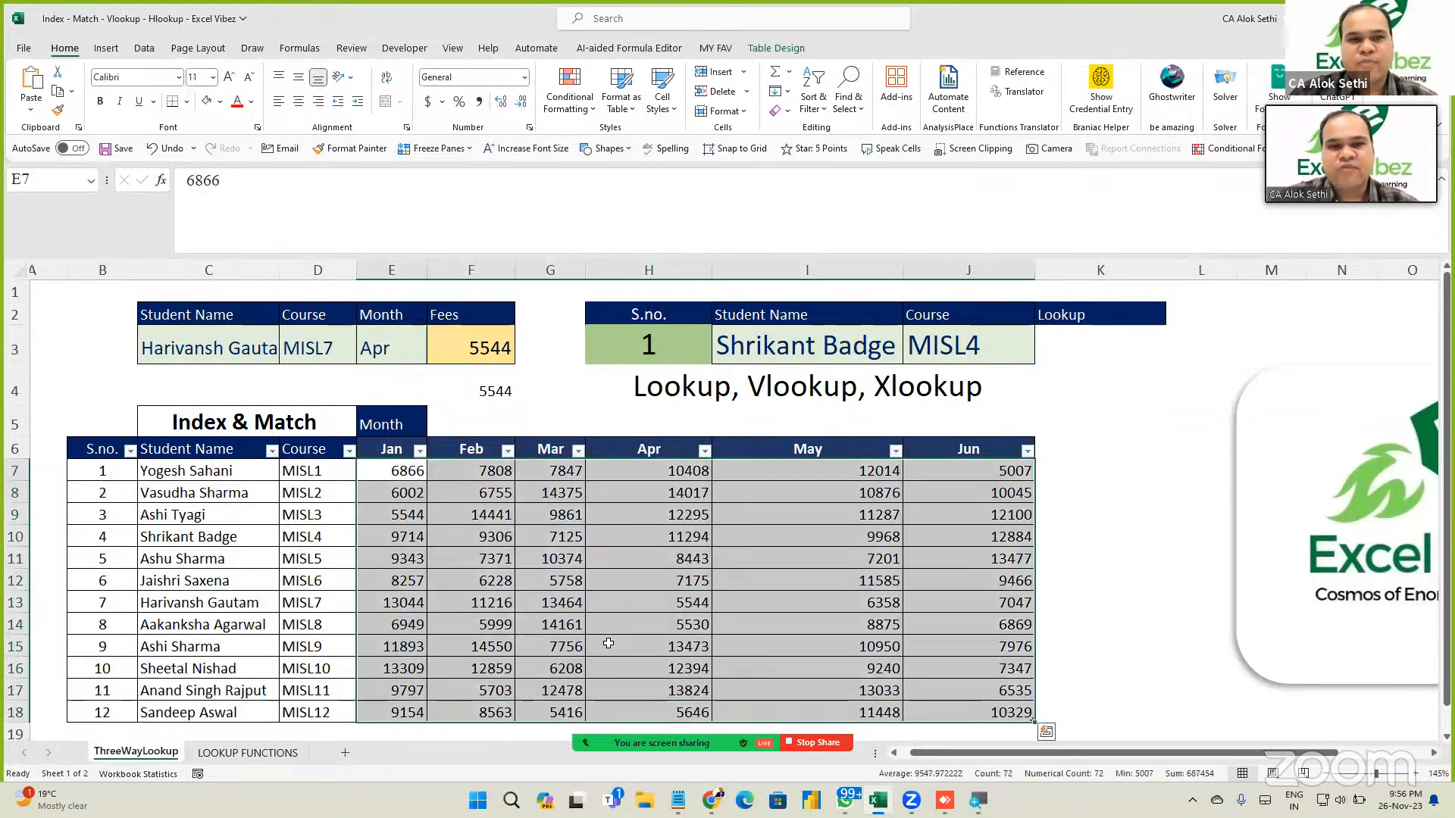
# Start a new formula rule comparing the fees =$E$7:$J$18 with $F$3.
pyautogui.click(557, 106)
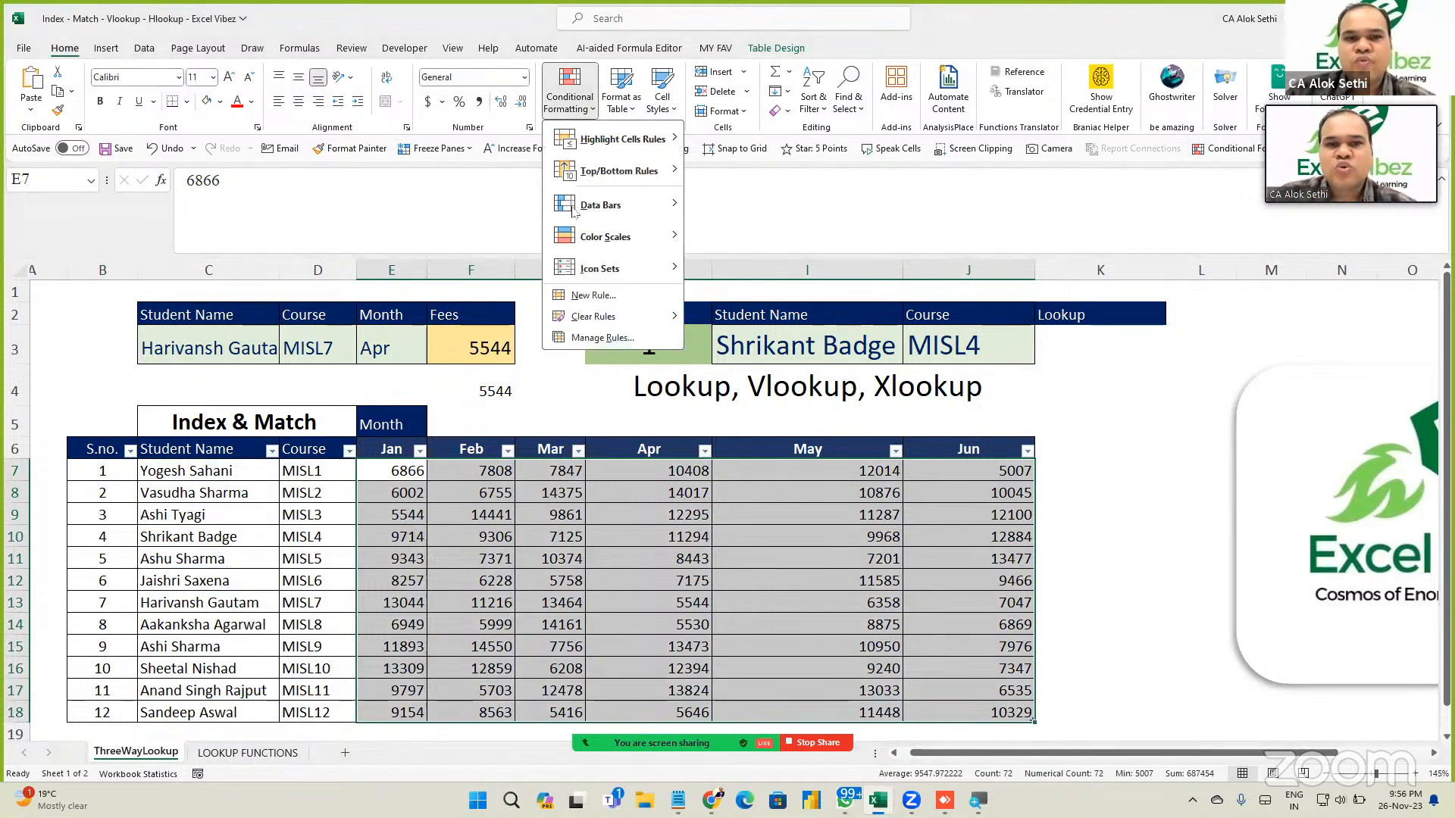
pyautogui.click(593, 295)
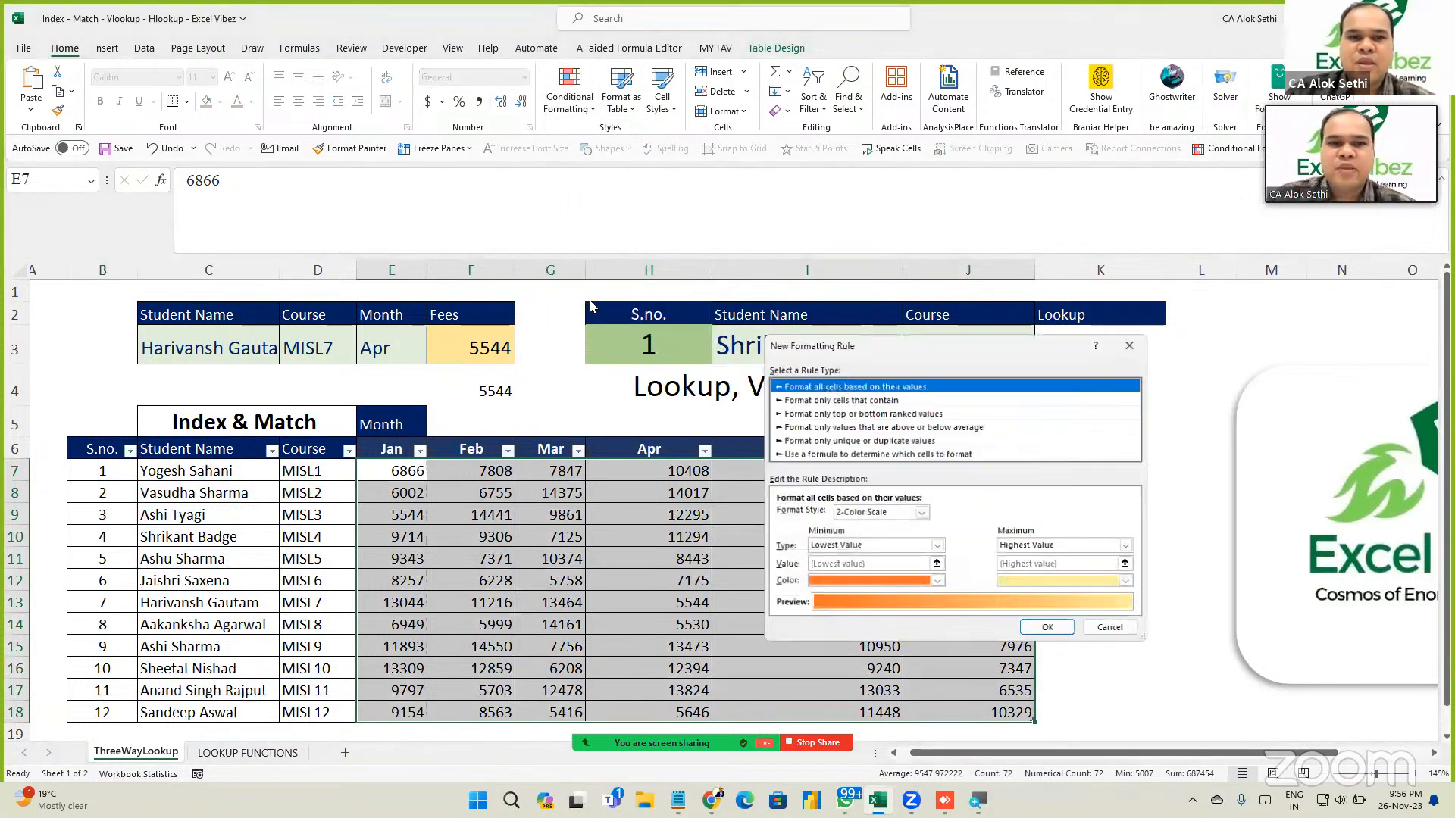
pyautogui.click(795, 454)
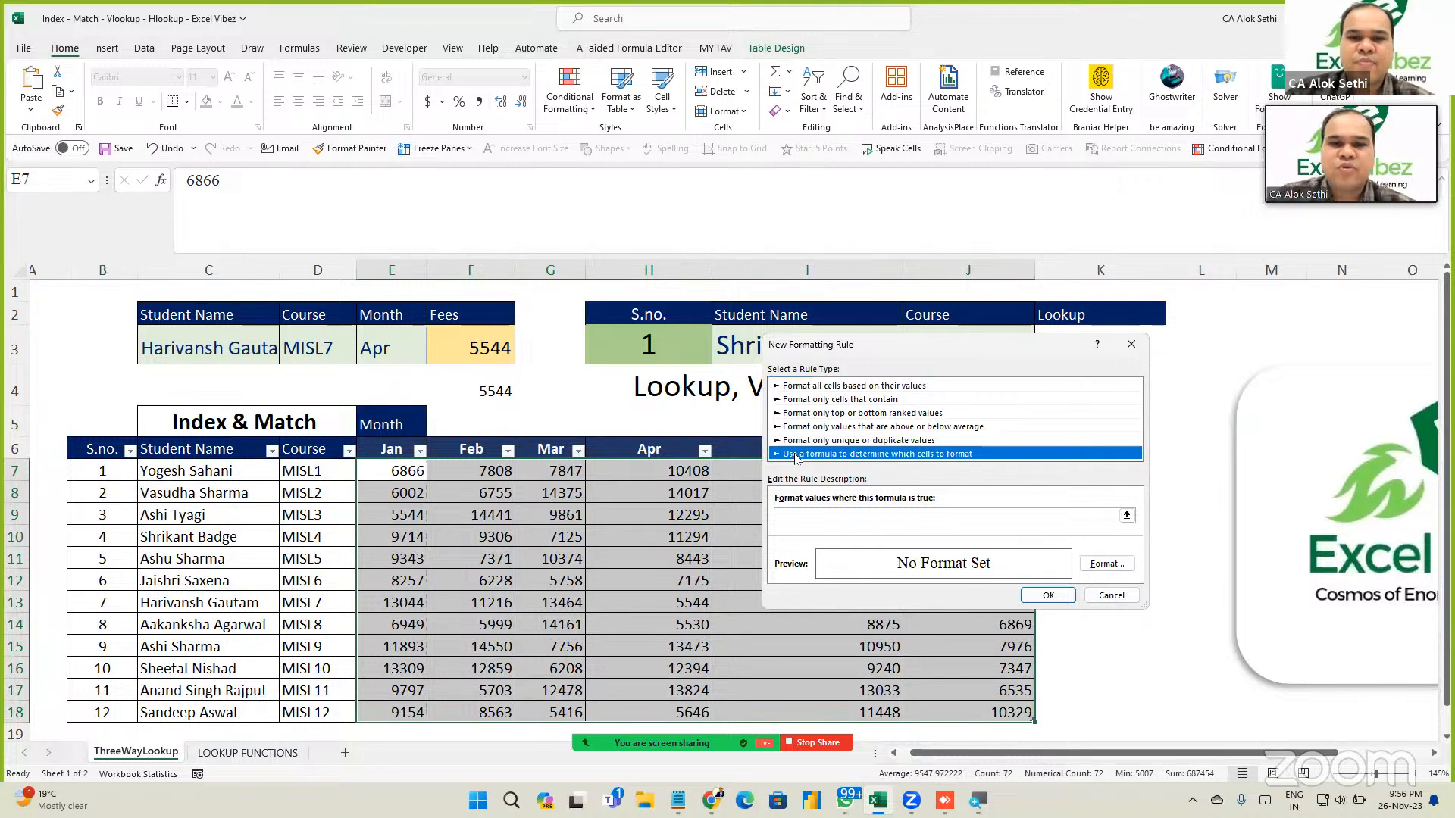
pyautogui.click(796, 516)
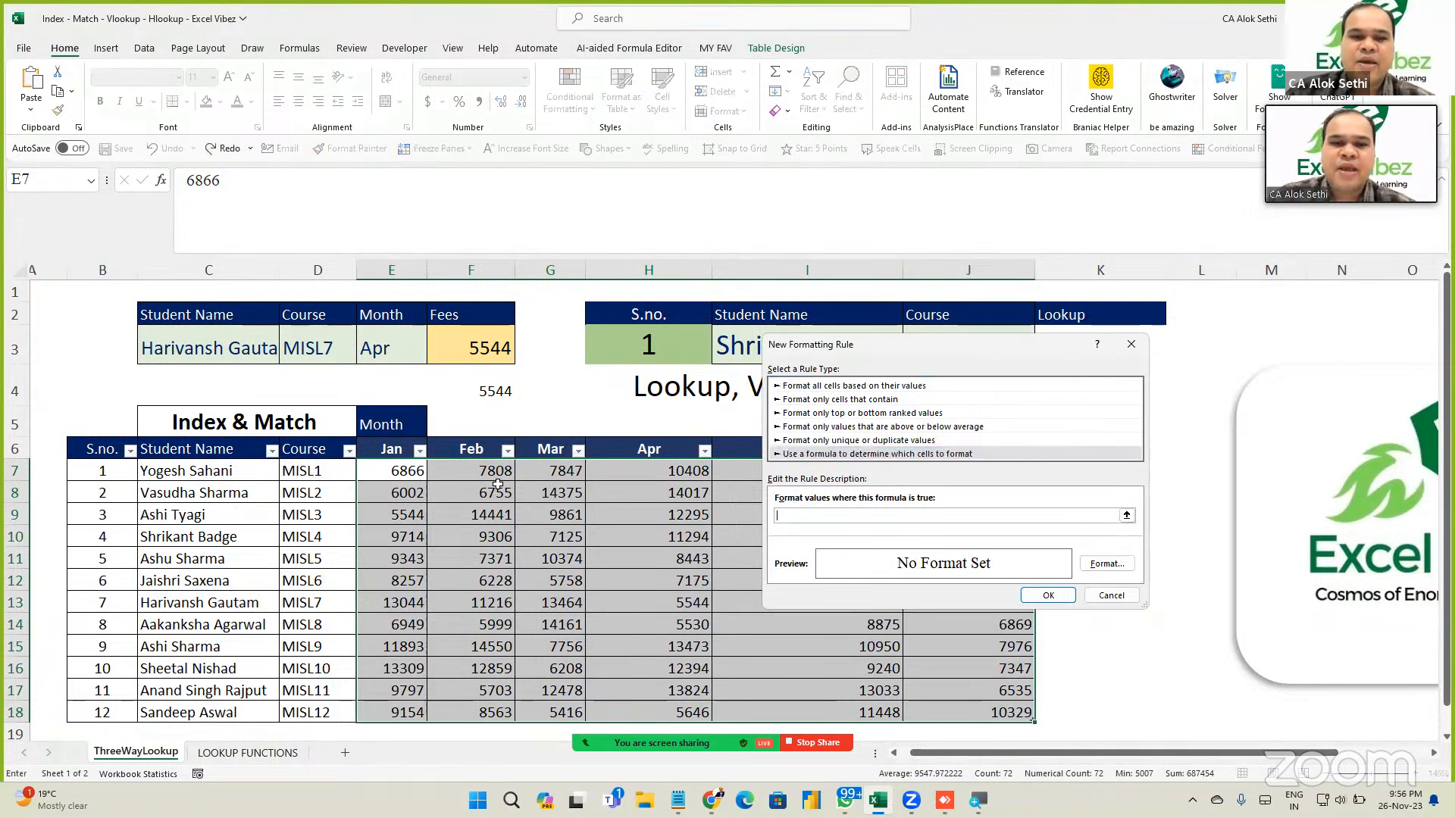
pyautogui.moveTo(393, 462); pyautogui.dragTo(939, 709)
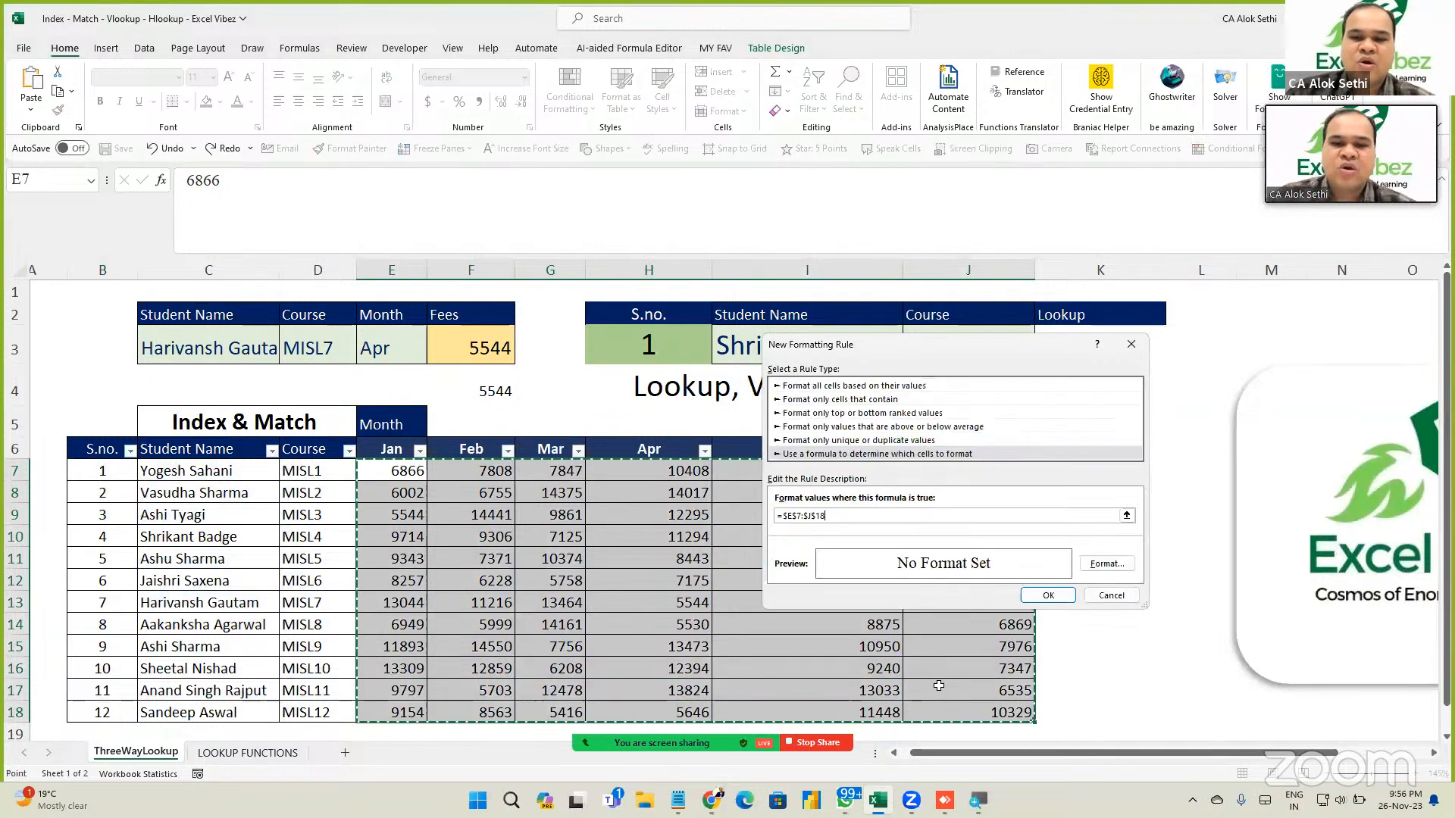
pyautogui.write('=')
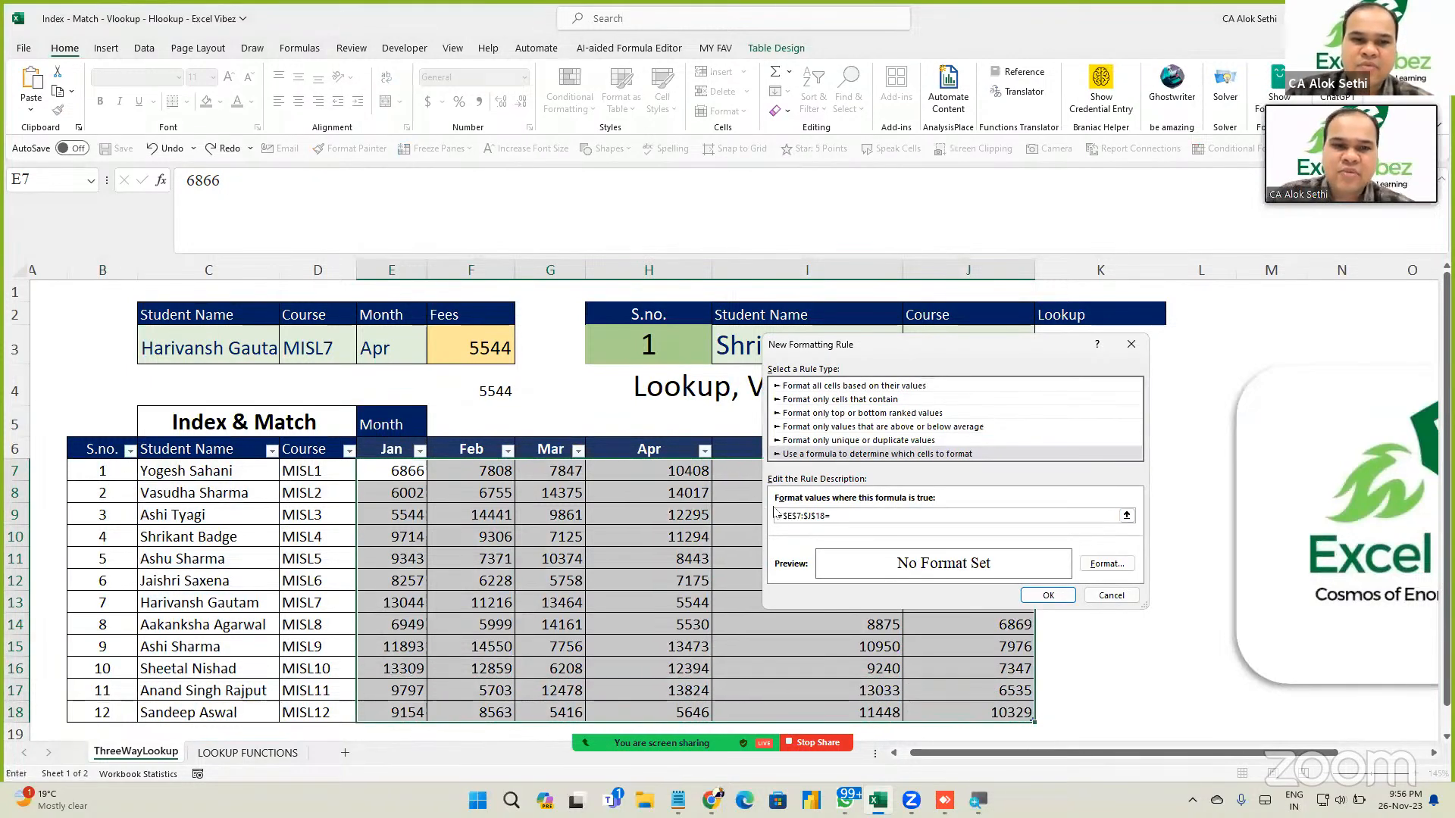
pyautogui.click(483, 348)
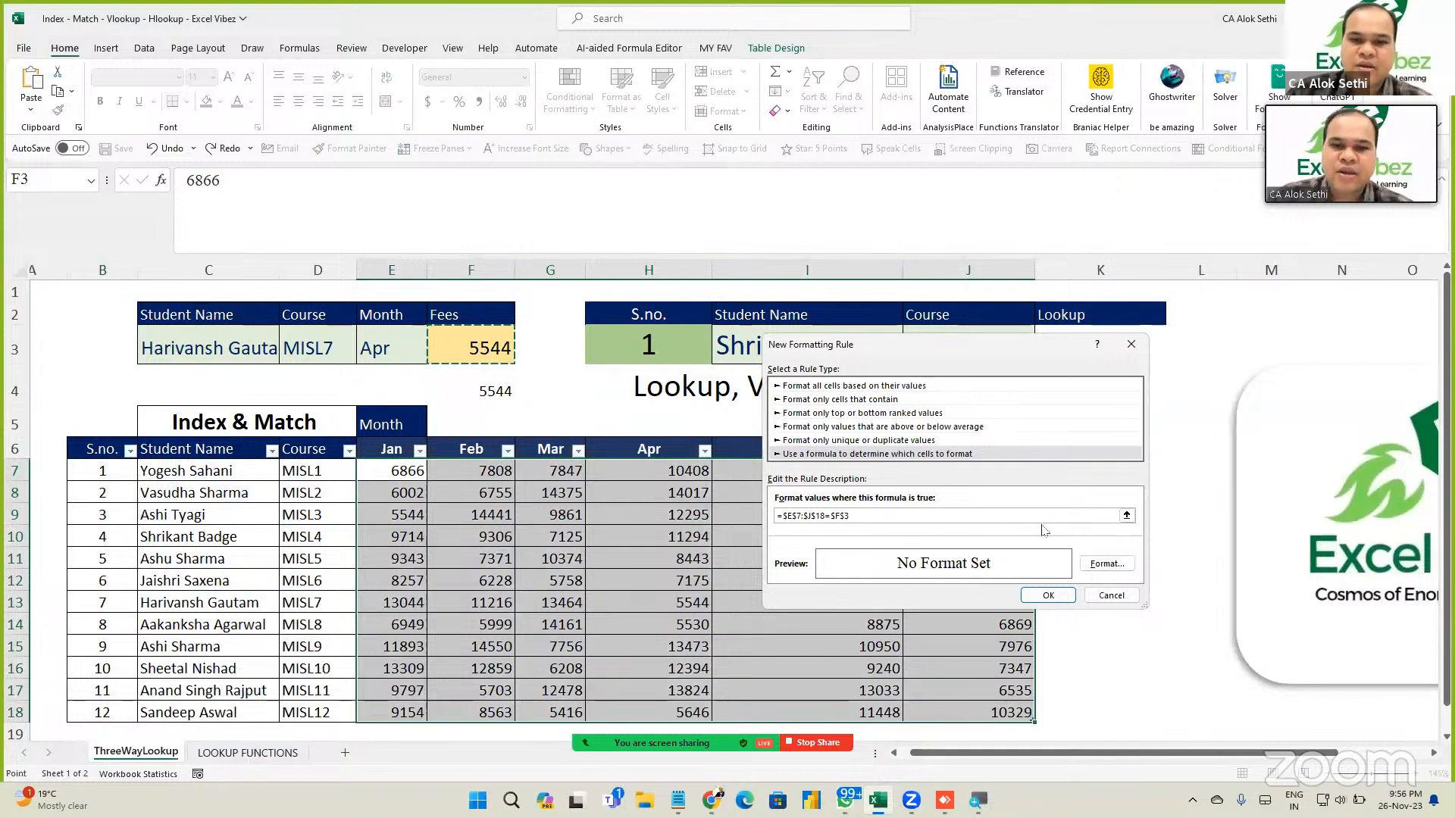
# Format the rule with a light gold fill, bold text and double underline.
pyautogui.click(1107, 565)
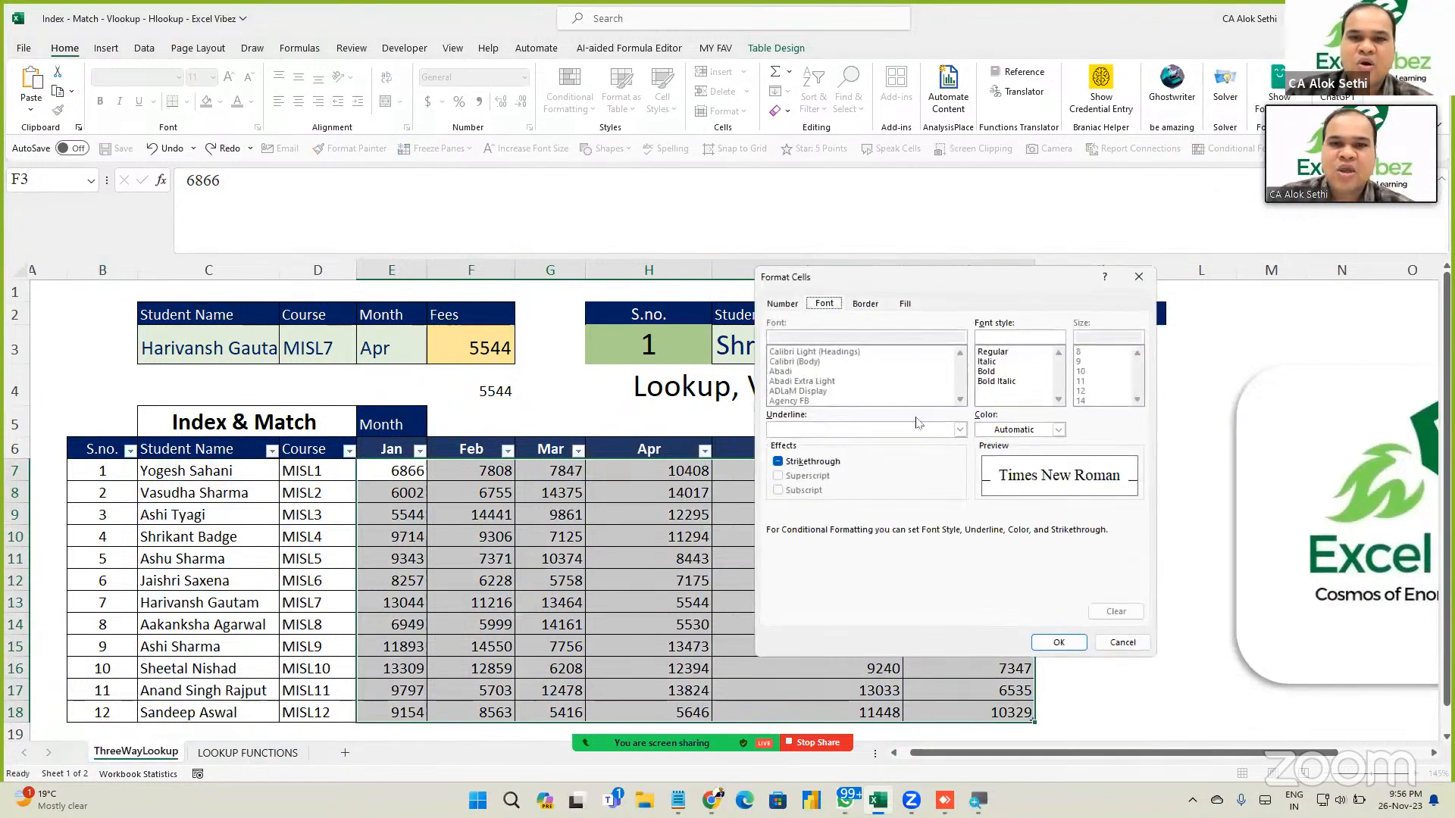
pyautogui.click(906, 304)
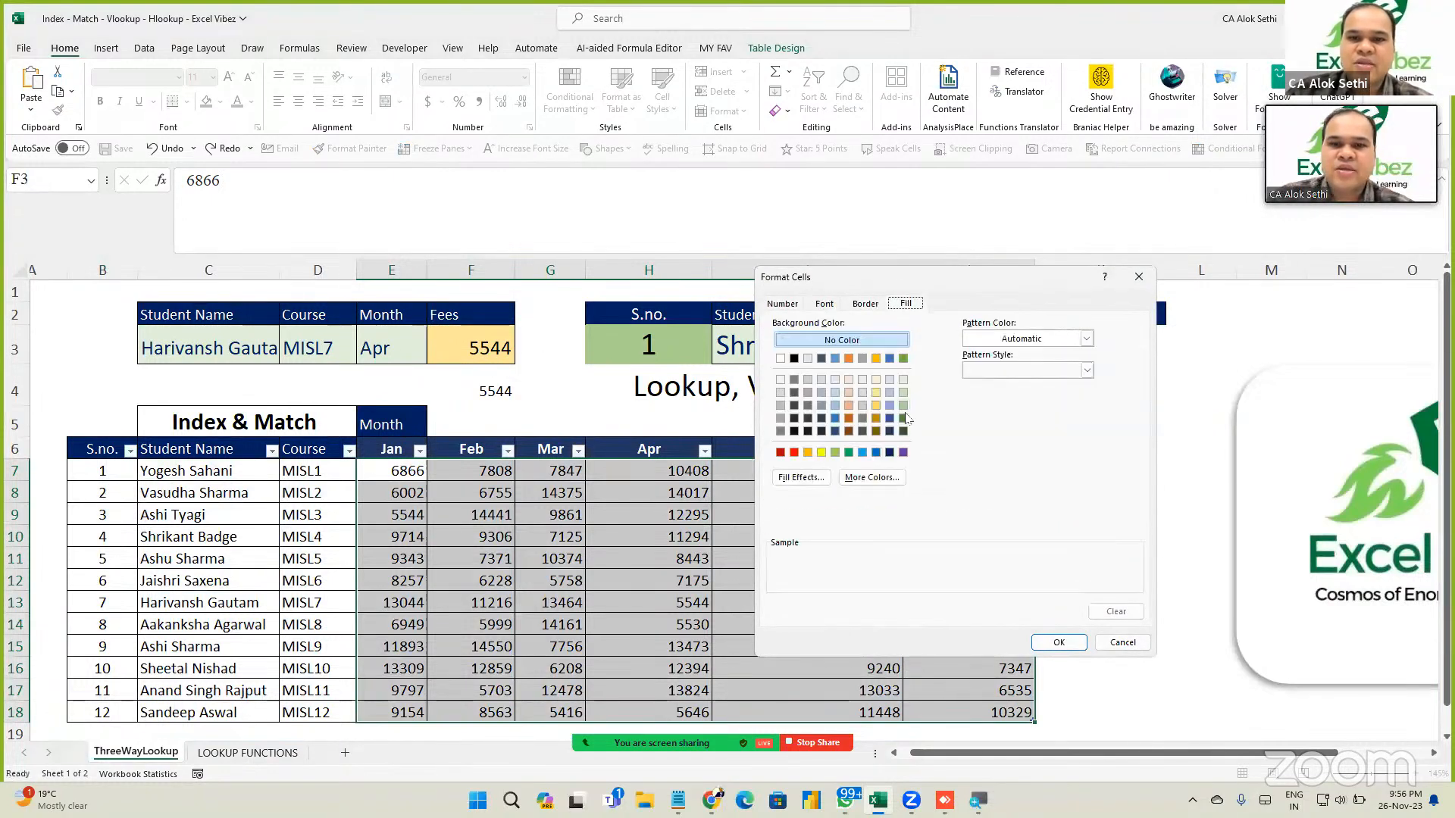
pyautogui.click(876, 406)
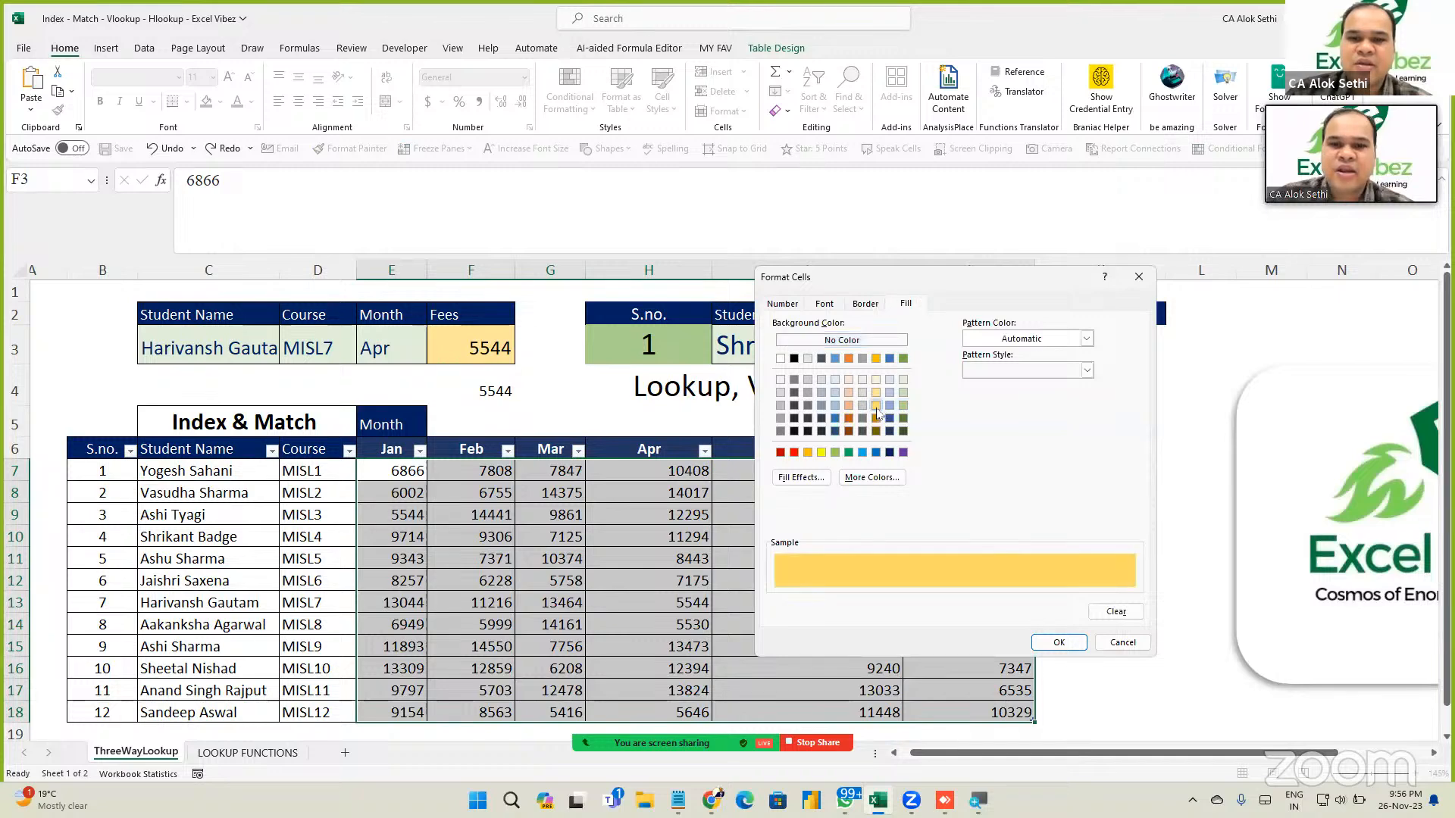
pyautogui.click(1058, 643)
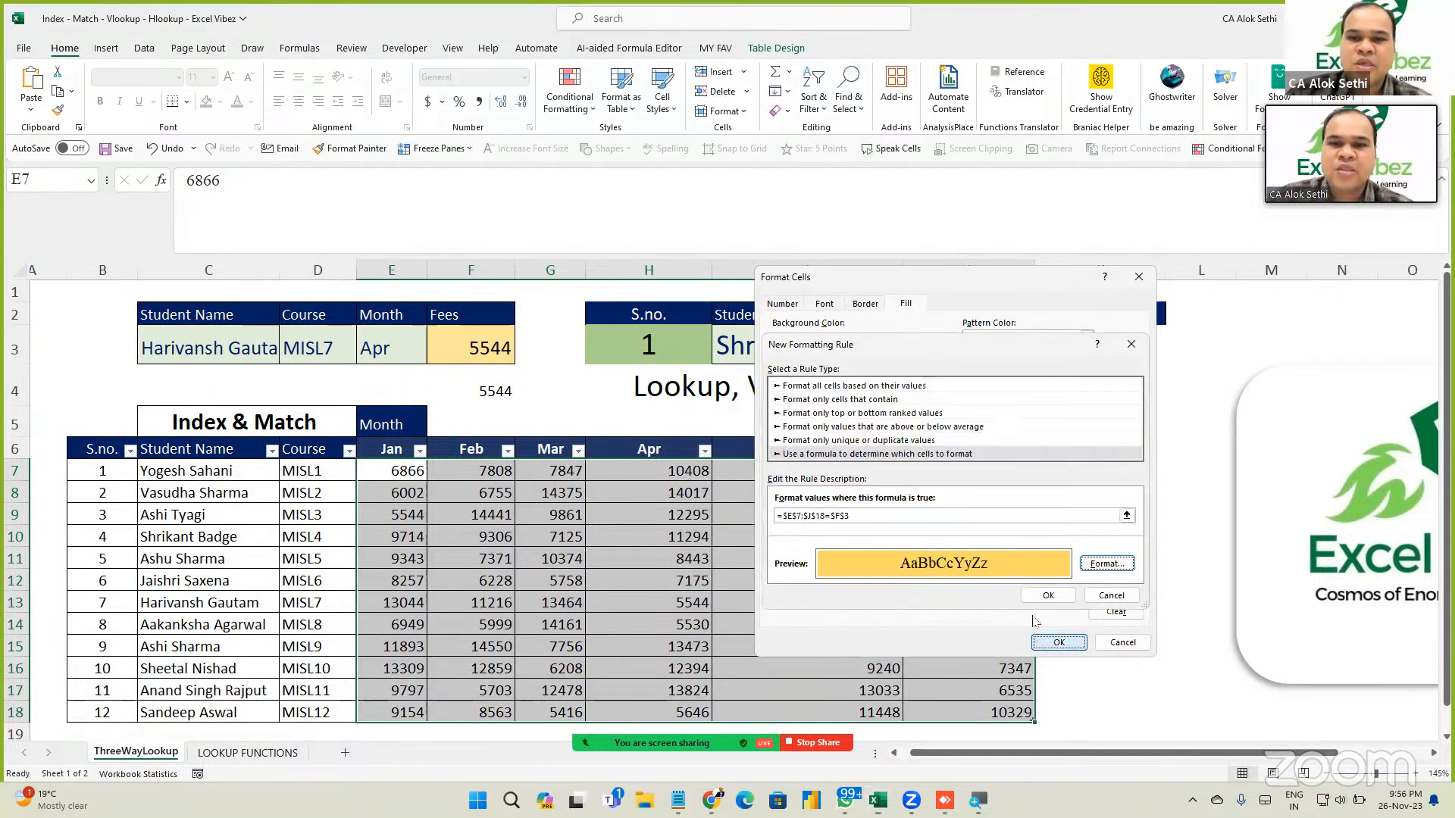
pyautogui.click(1106, 564)
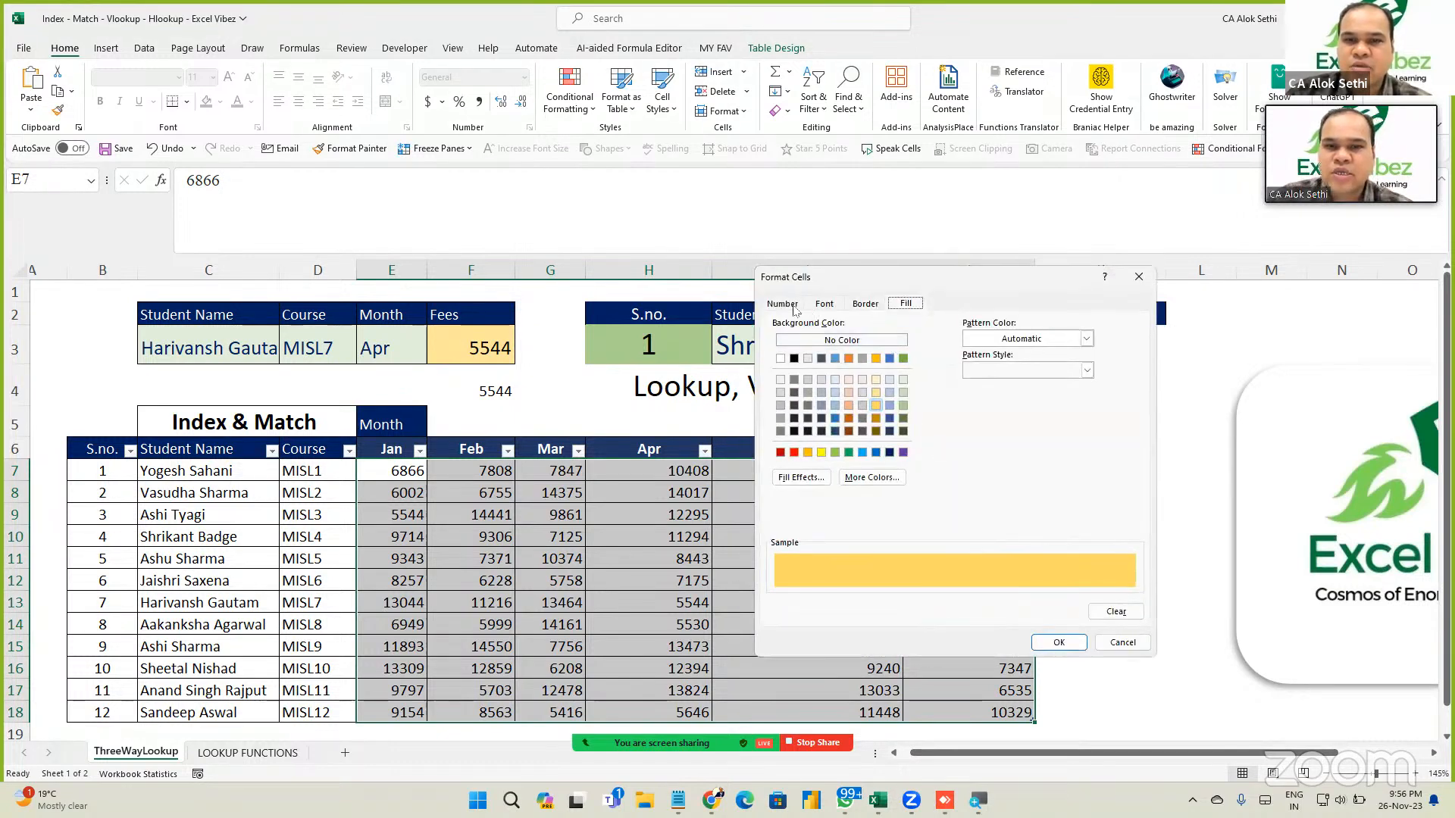
pyautogui.click(795, 307)
pyautogui.click(823, 304)
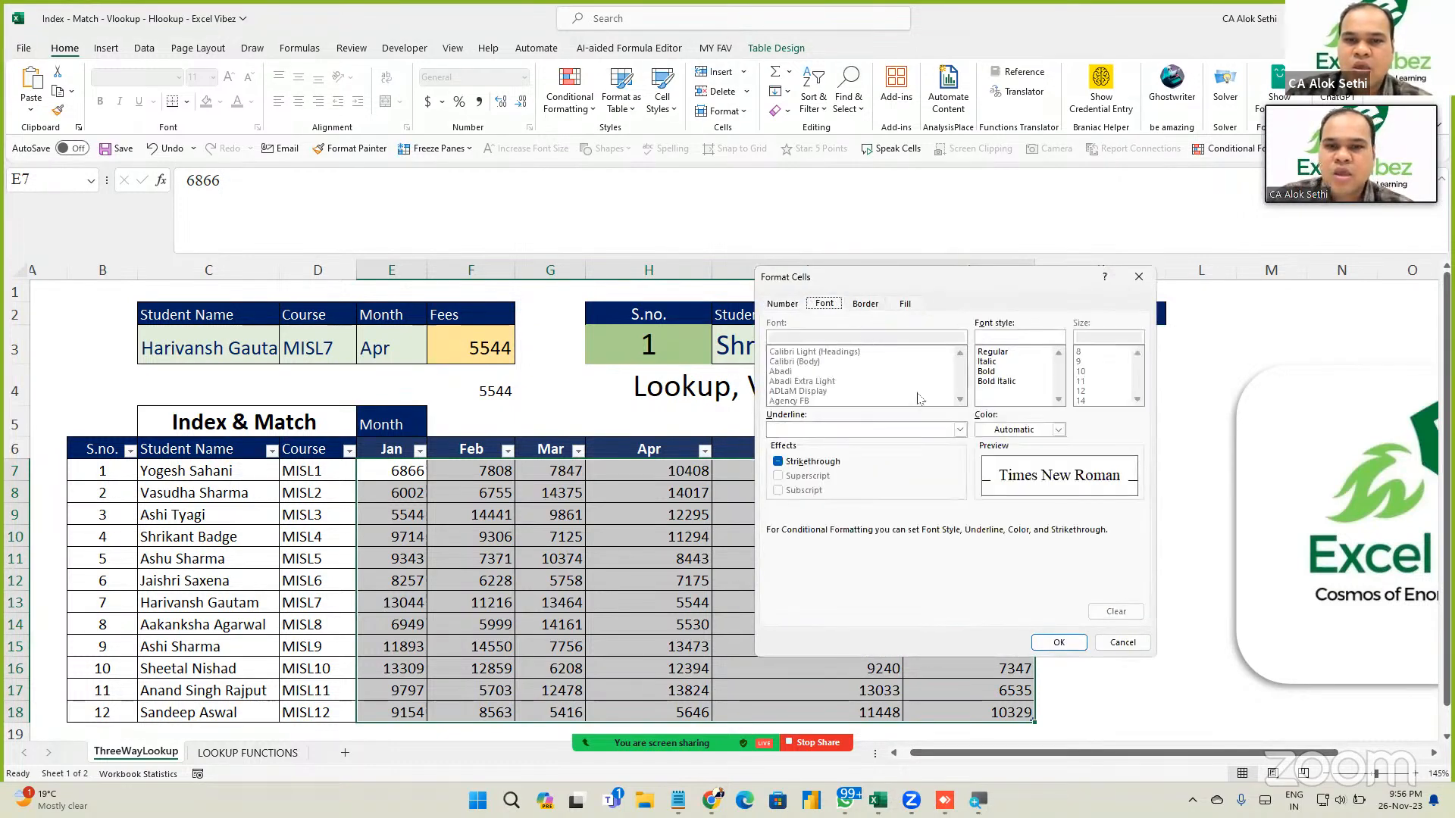
pyautogui.click(987, 371)
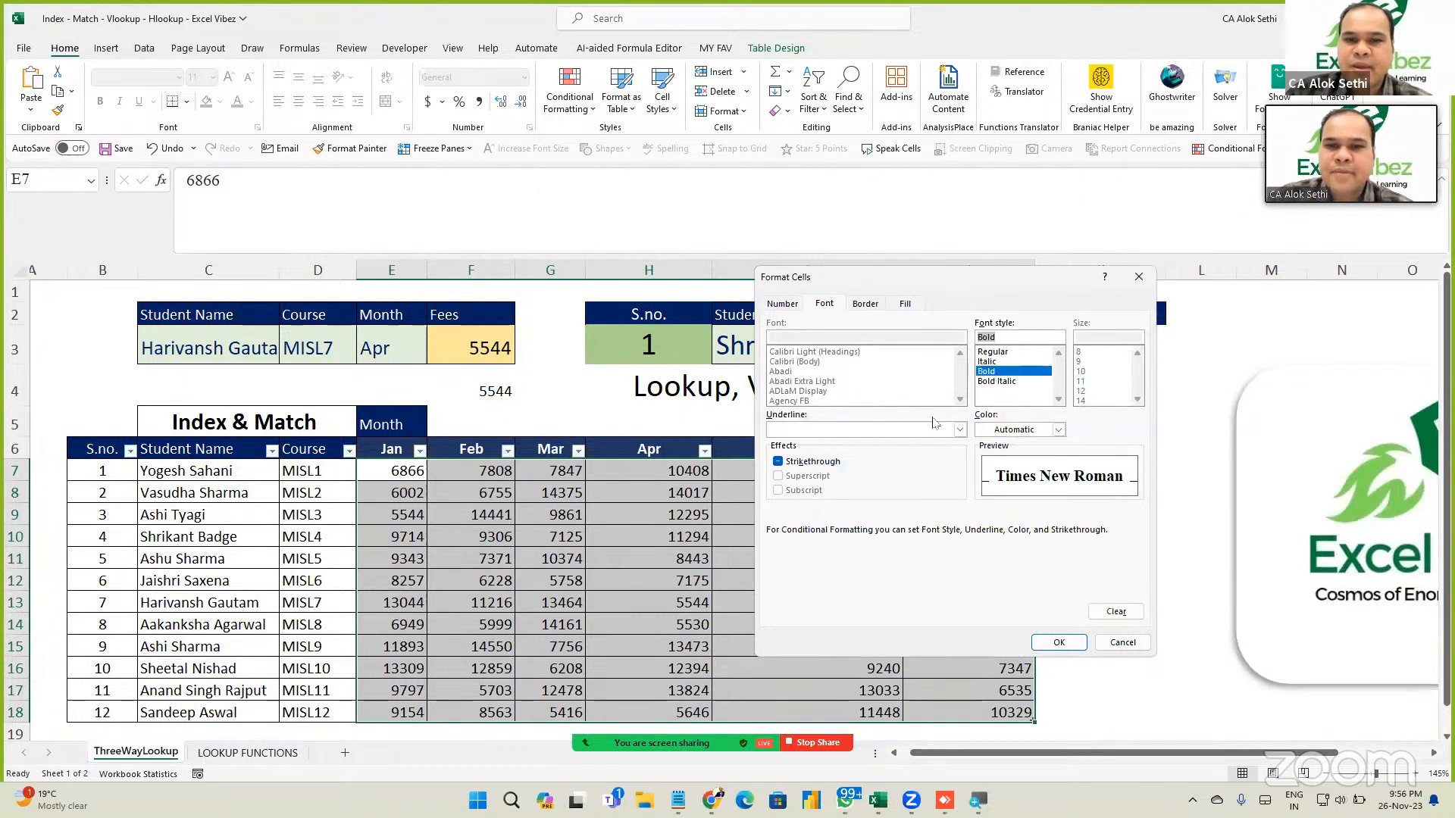
pyautogui.click(959, 429)
pyautogui.click(855, 463)
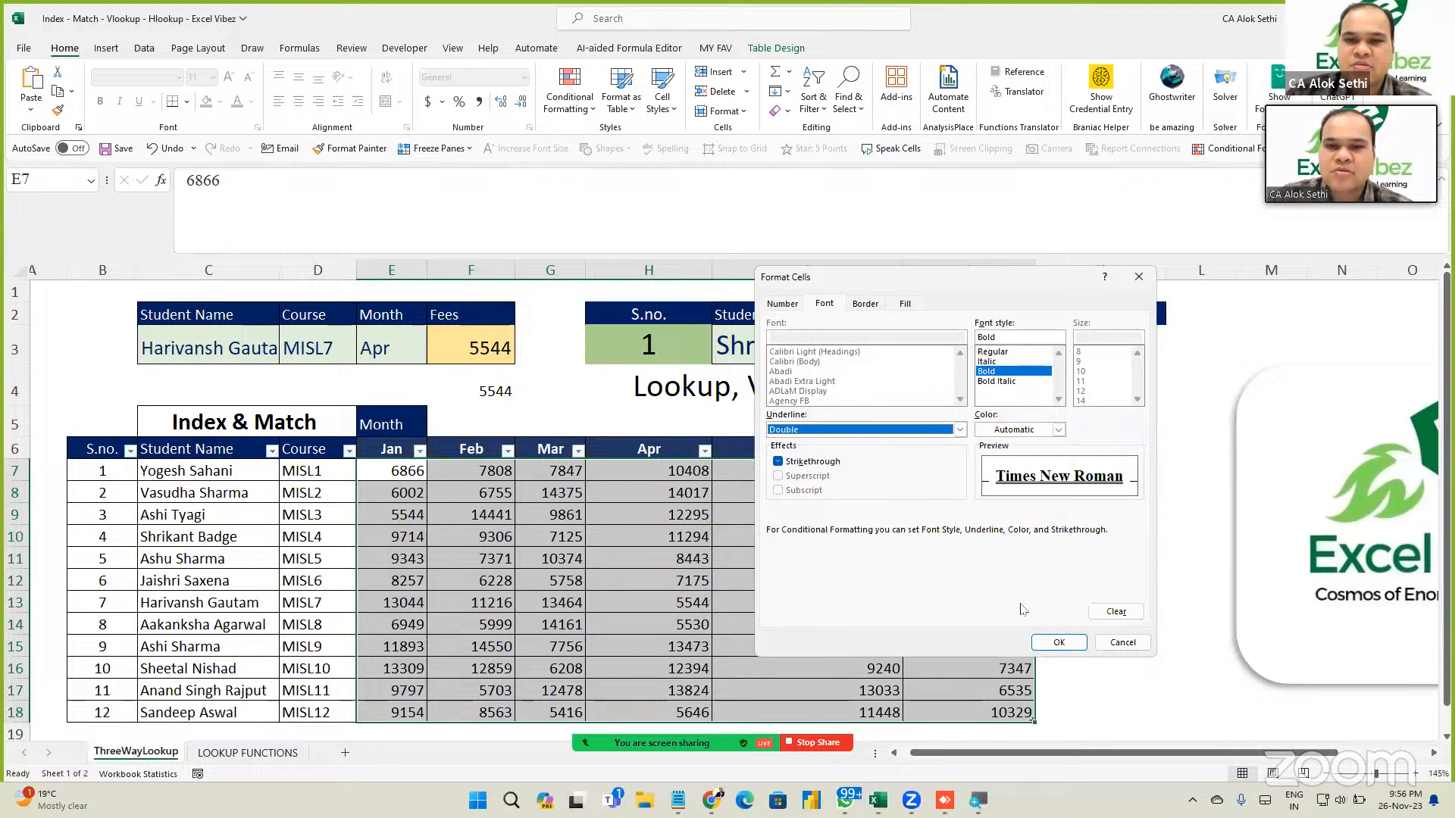
pyautogui.click(1048, 641)
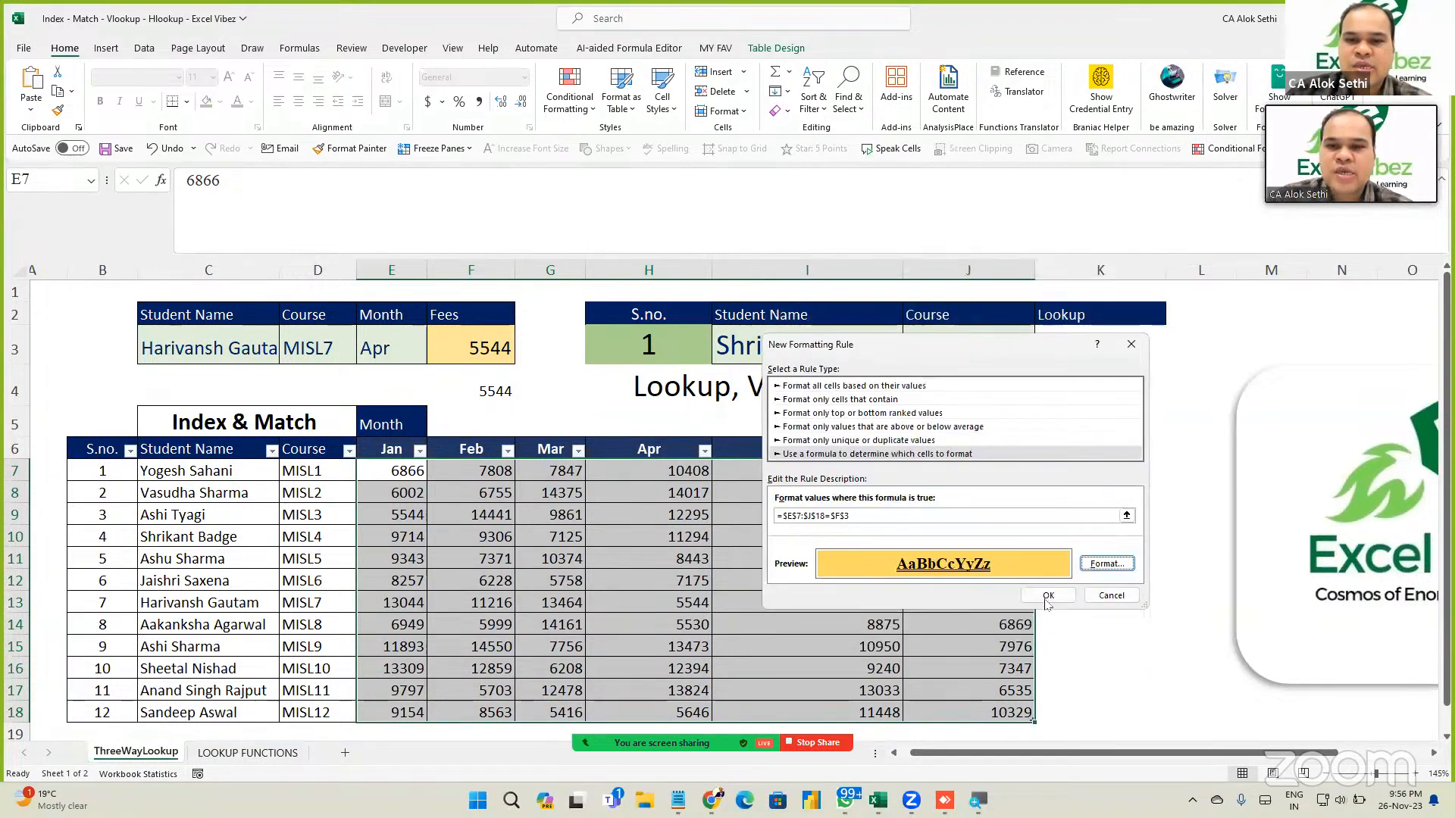
# Adjust how the F3 reference is anchored in the rule formula, then apply the rule.
pyautogui.click(799, 516)
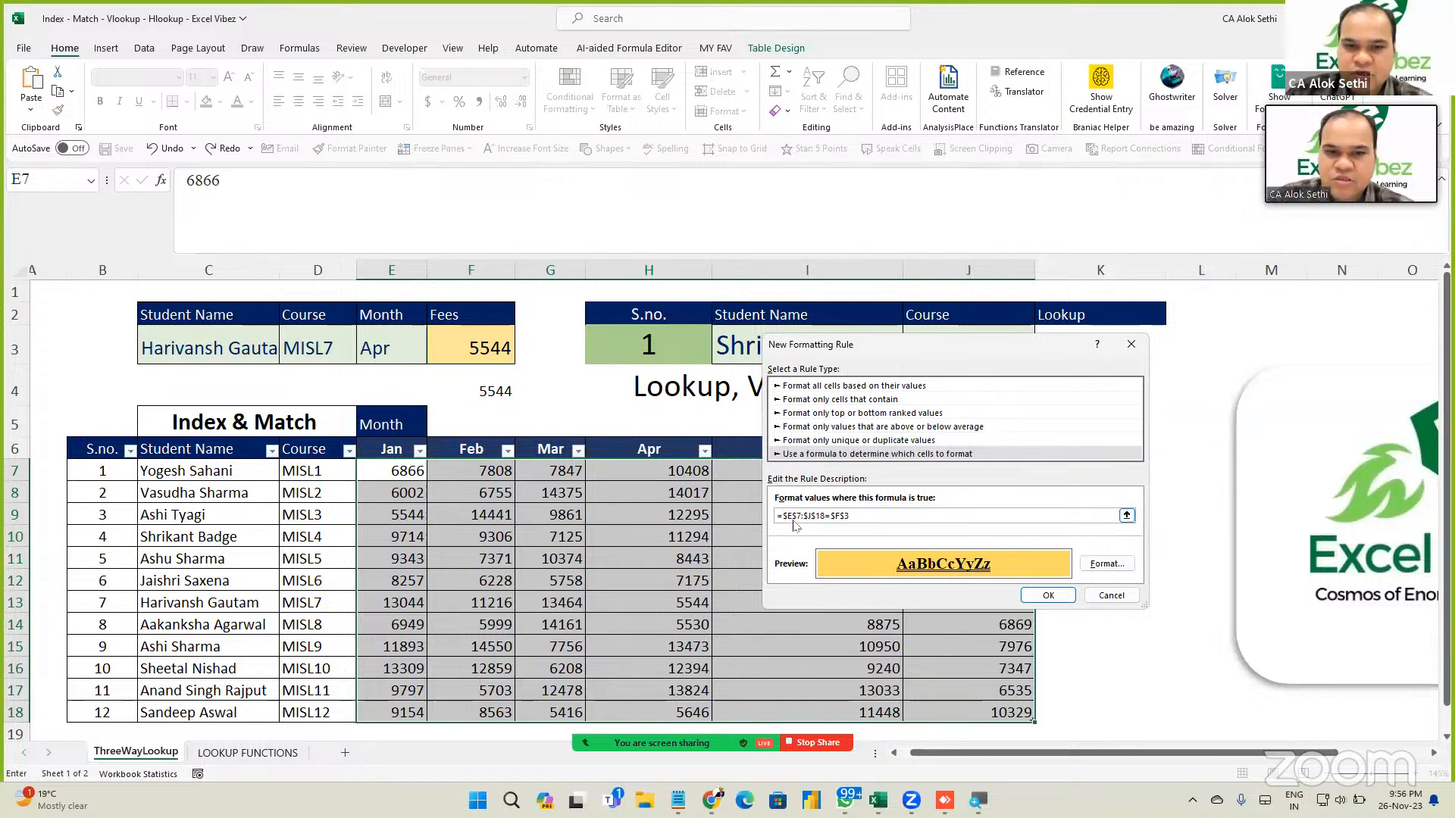
pyautogui.moveTo(803, 516); pyautogui.dragTo(826, 518)
pyautogui.hotkey('ctrl', 'Right')
pyautogui.hotkey('ctrl', 'shift', 'Right')
pyautogui.press('Left')
pyautogui.hotkey('ctrl', 'shift', 'Right')
pyautogui.press('Right')
pyautogui.hotkey('shift', 'Left')
pyautogui.hotkey('shift', 'Left')
pyautogui.hotkey('shift', 'Left')
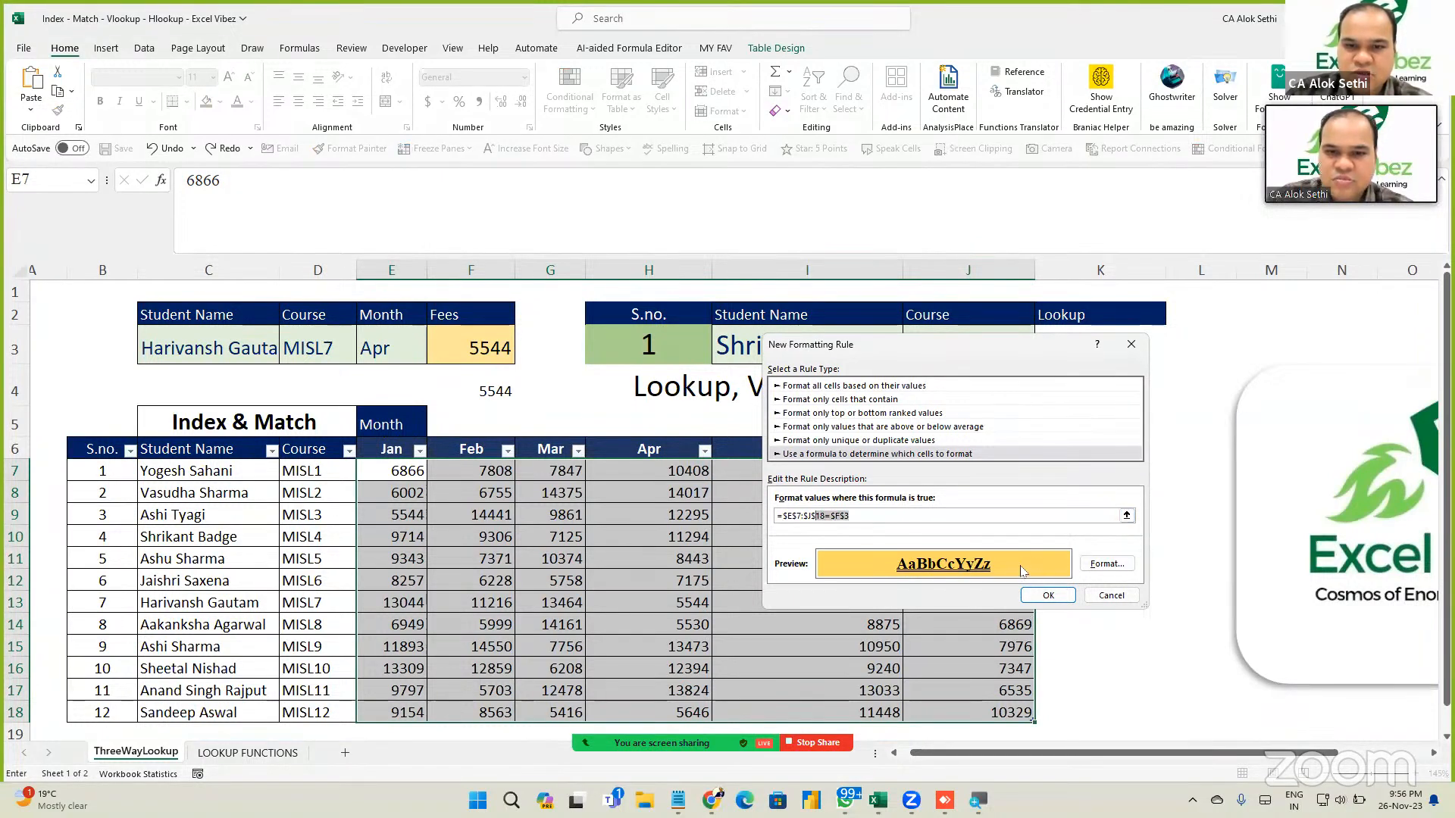
pyautogui.click(1046, 596)
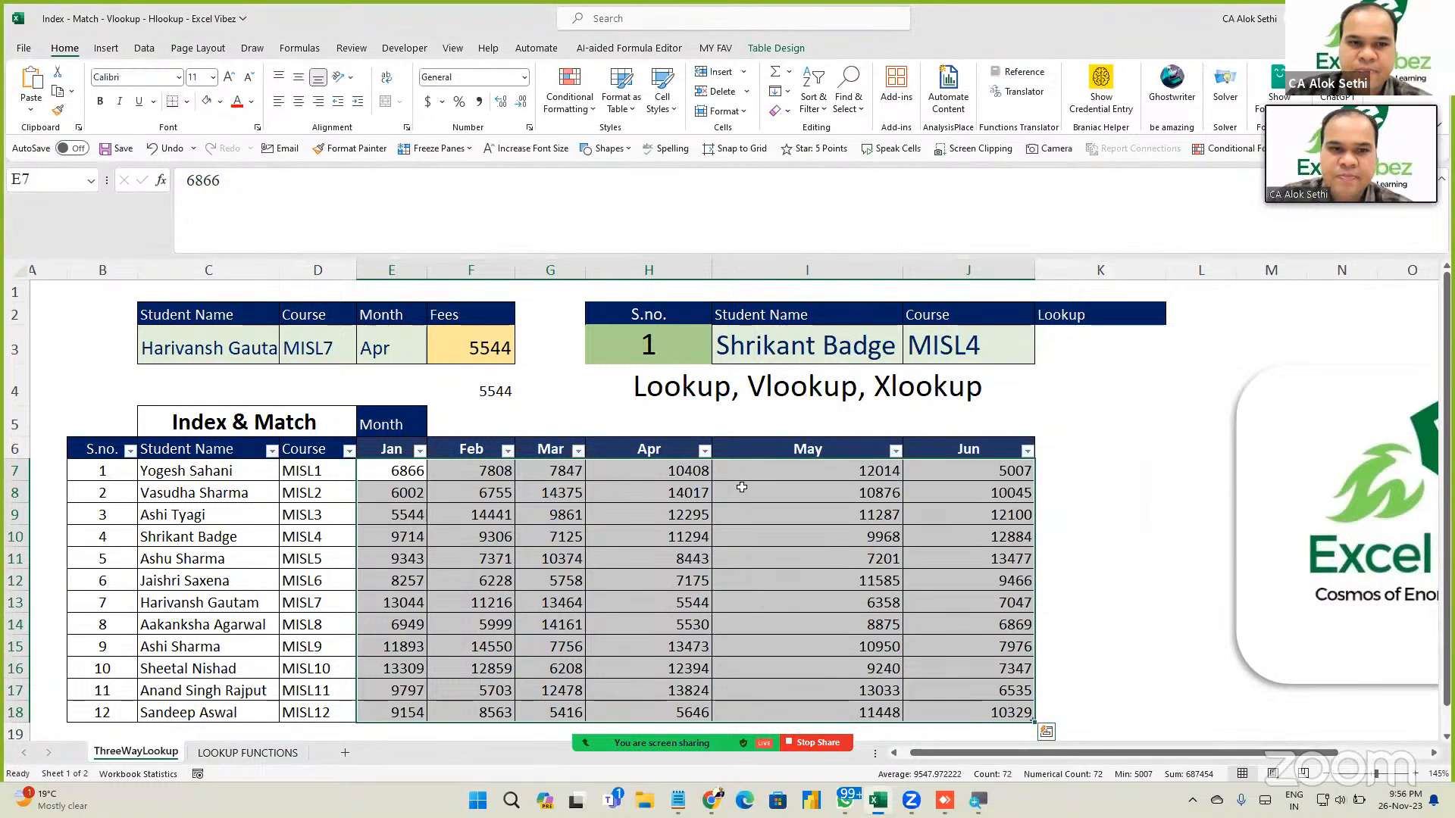
# Check the F3 fee lookup and set the month in E3 to Jun.
pyautogui.click(641, 485)
pyautogui.click(478, 351)
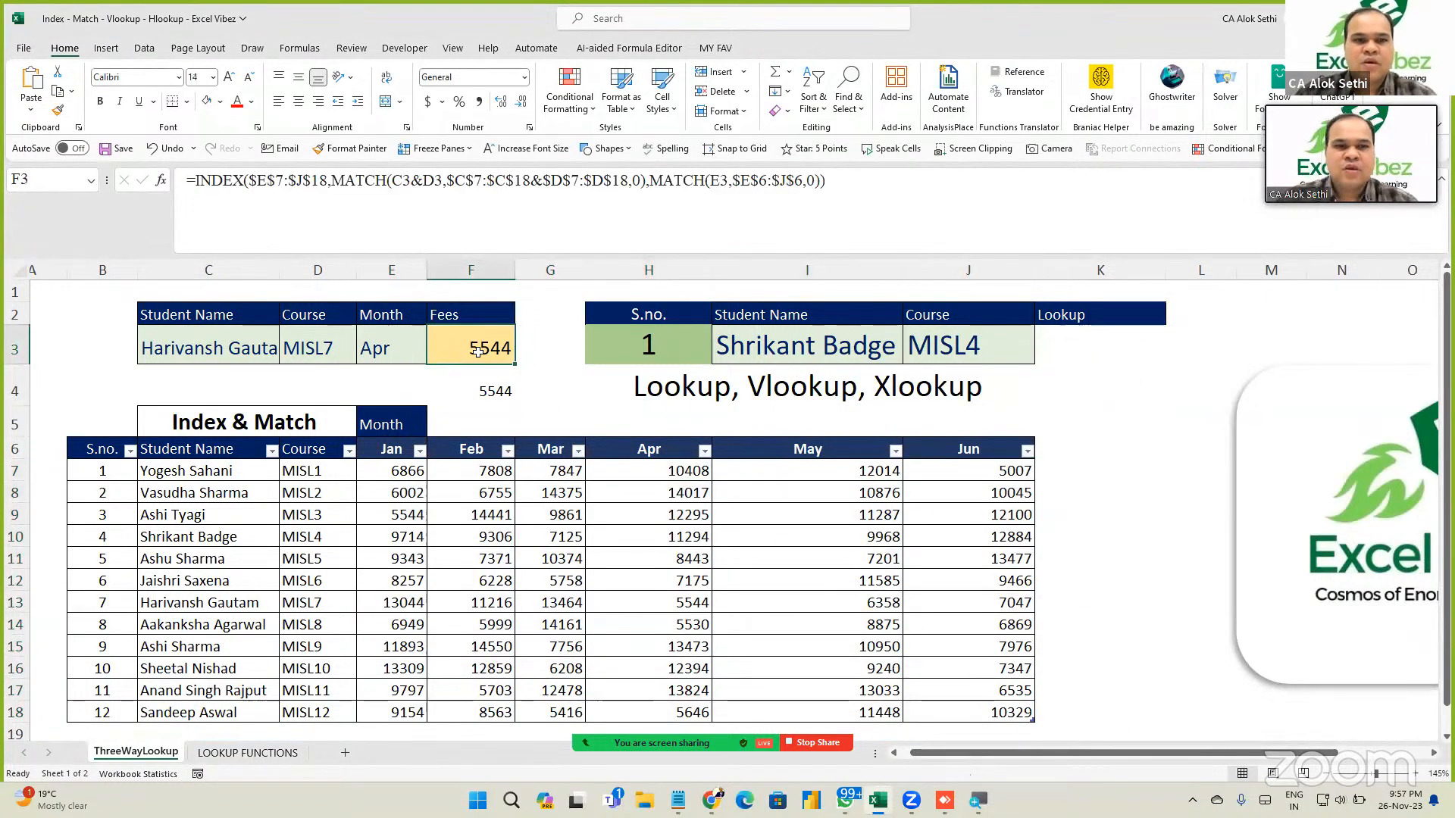
pyautogui.press('Left')
pyautogui.hotkey('alt', 'Down')
pyautogui.press('Down')
pyautogui.press('Down')
pyautogui.press('Return')
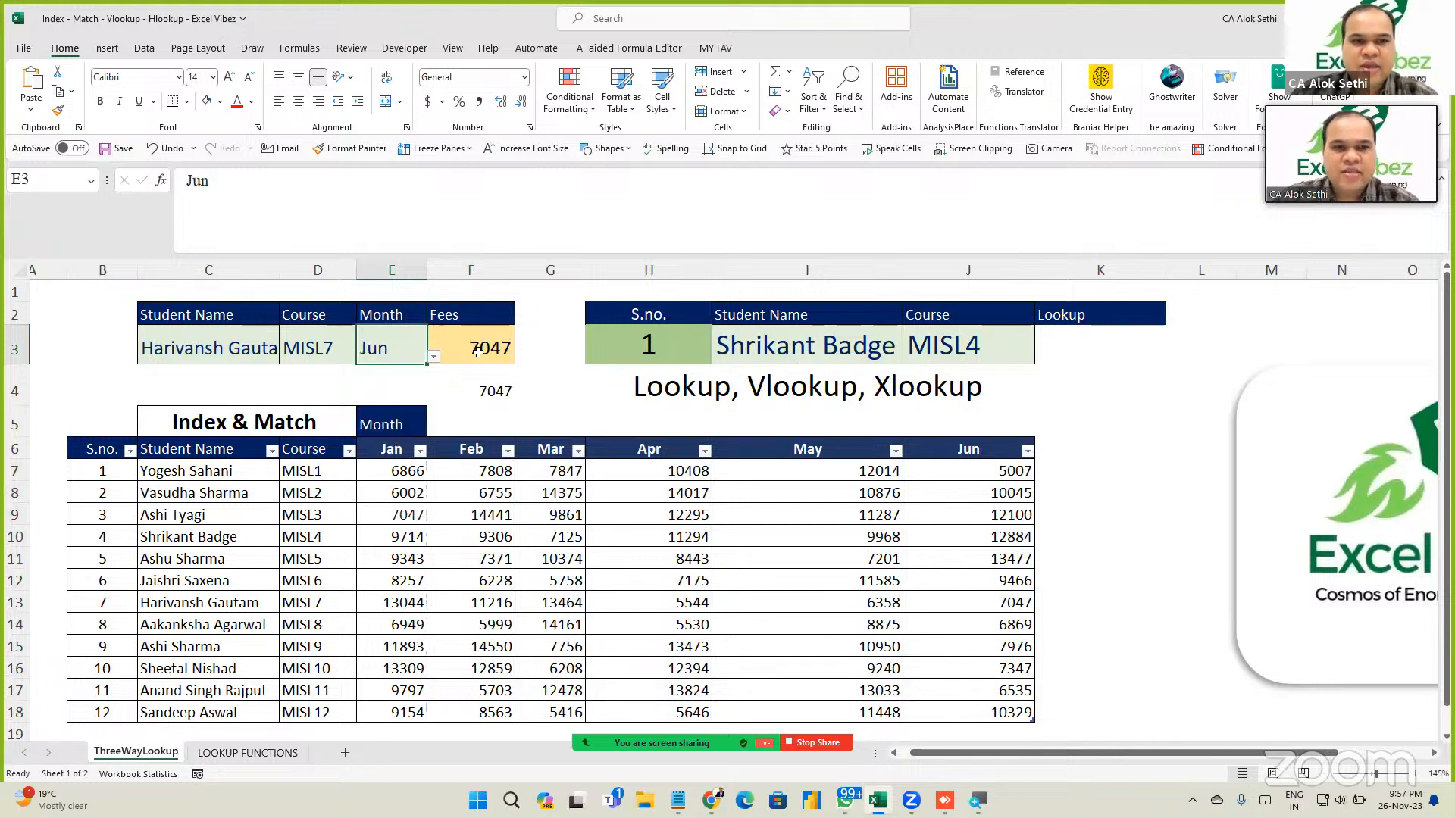
# Select the fee figures E7:J18 and open the gold highlight rule for editing.
pyautogui.moveTo(404, 470); pyautogui.dragTo(1019, 713)
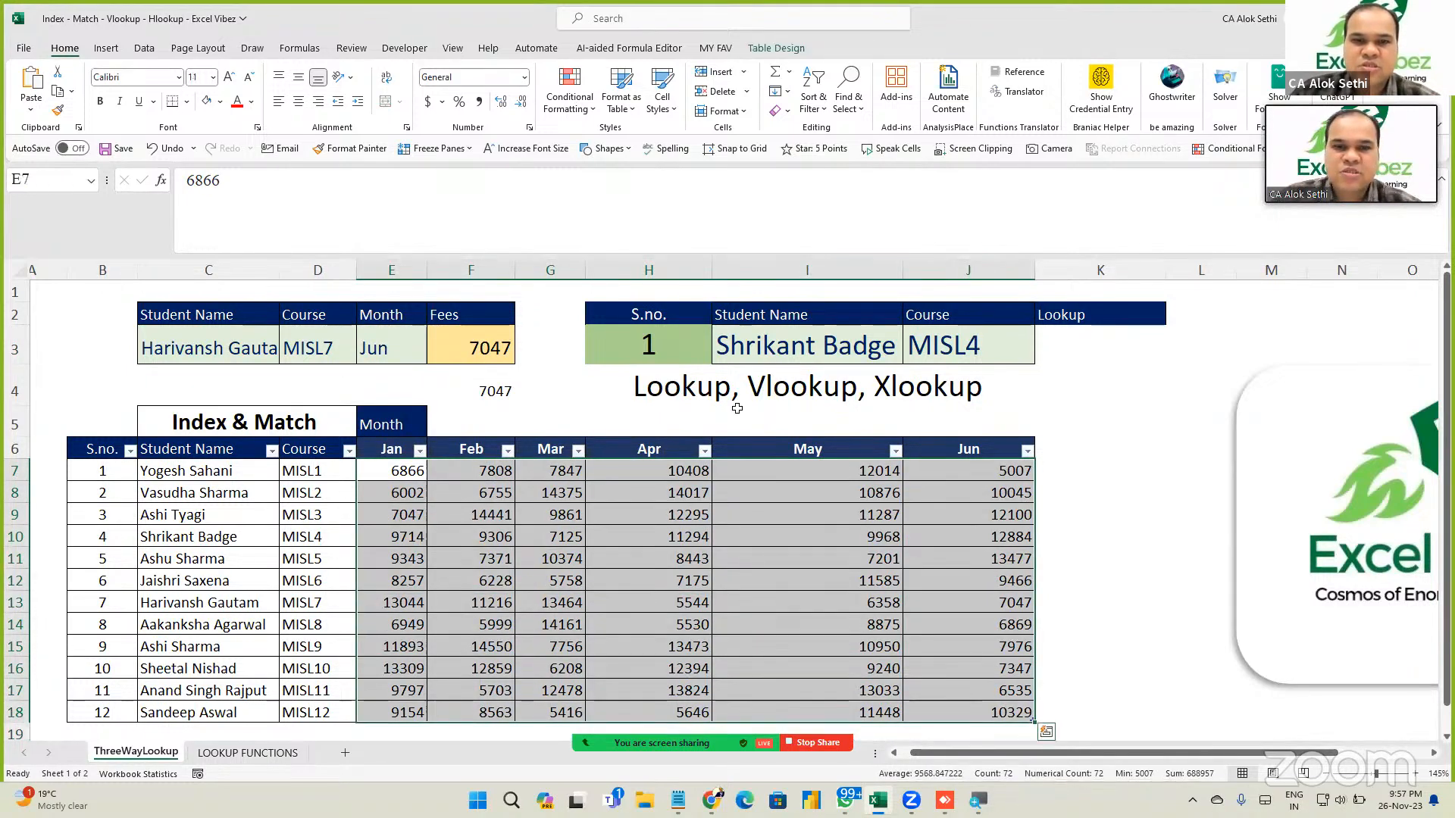
pyautogui.click(580, 111)
pyautogui.click(607, 338)
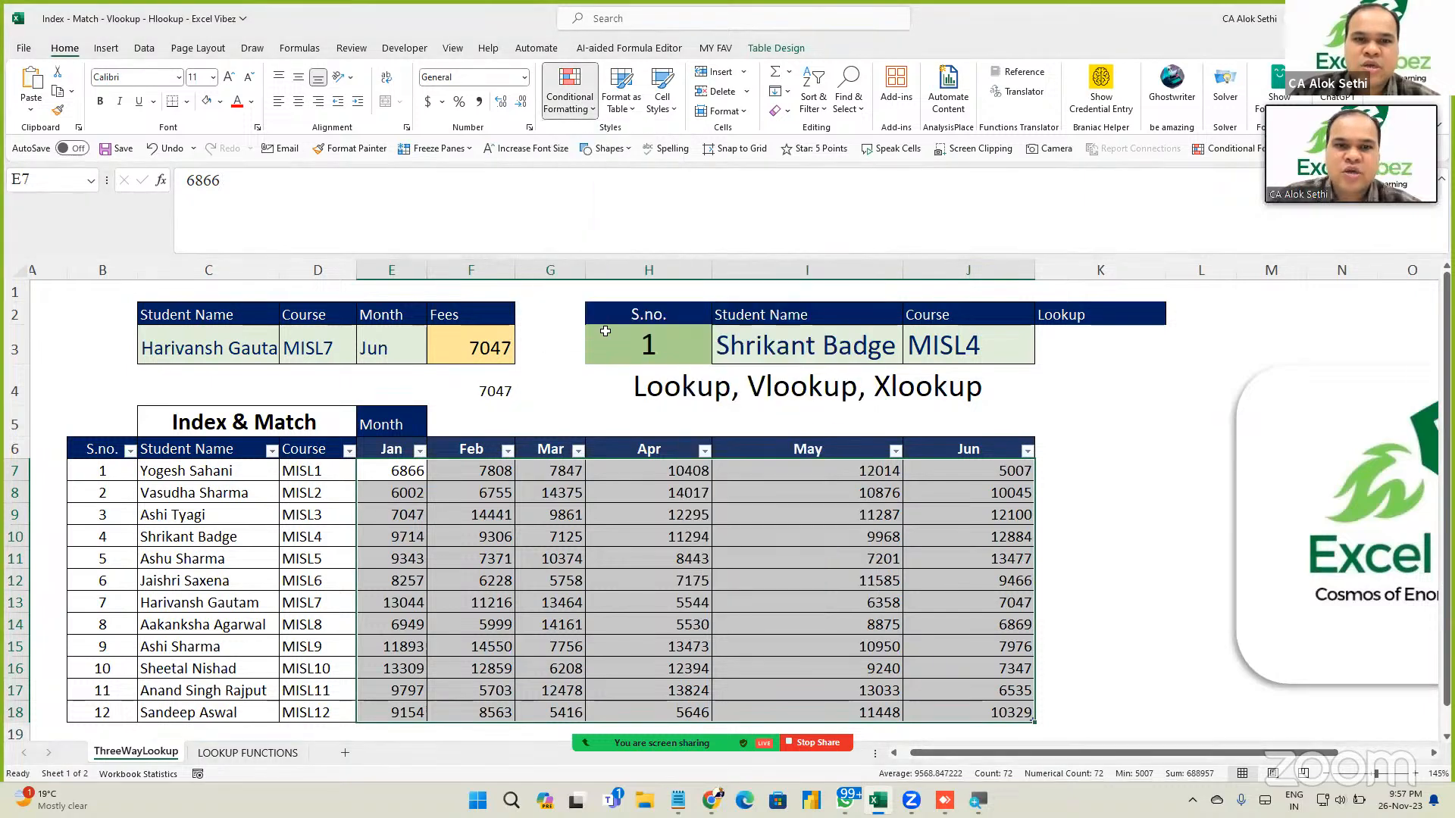
pyautogui.doubleClick(746, 458)
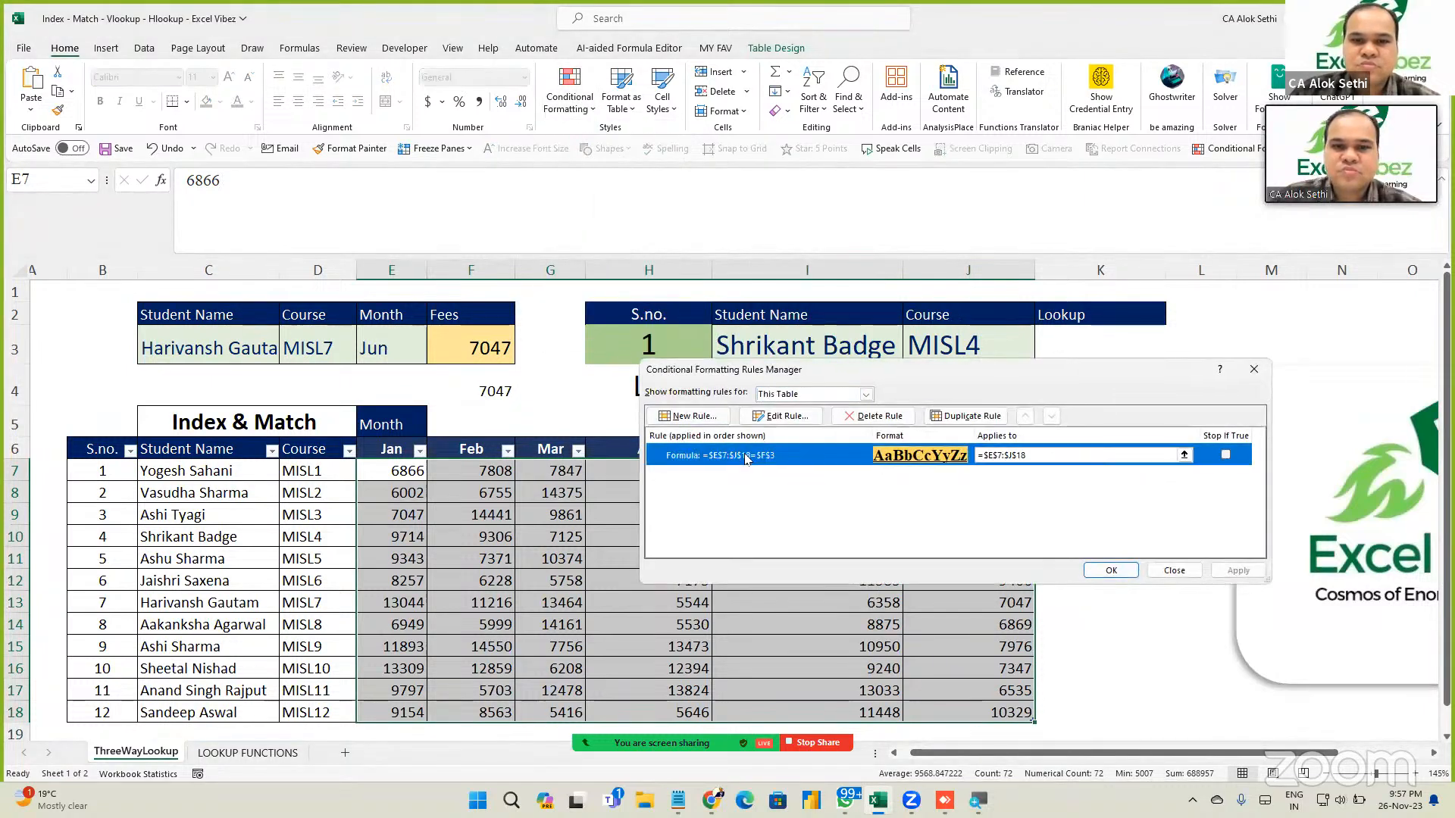
# Change the rule formula to relative row references ending at J18, apply it and close the manager.
pyautogui.click(799, 515)
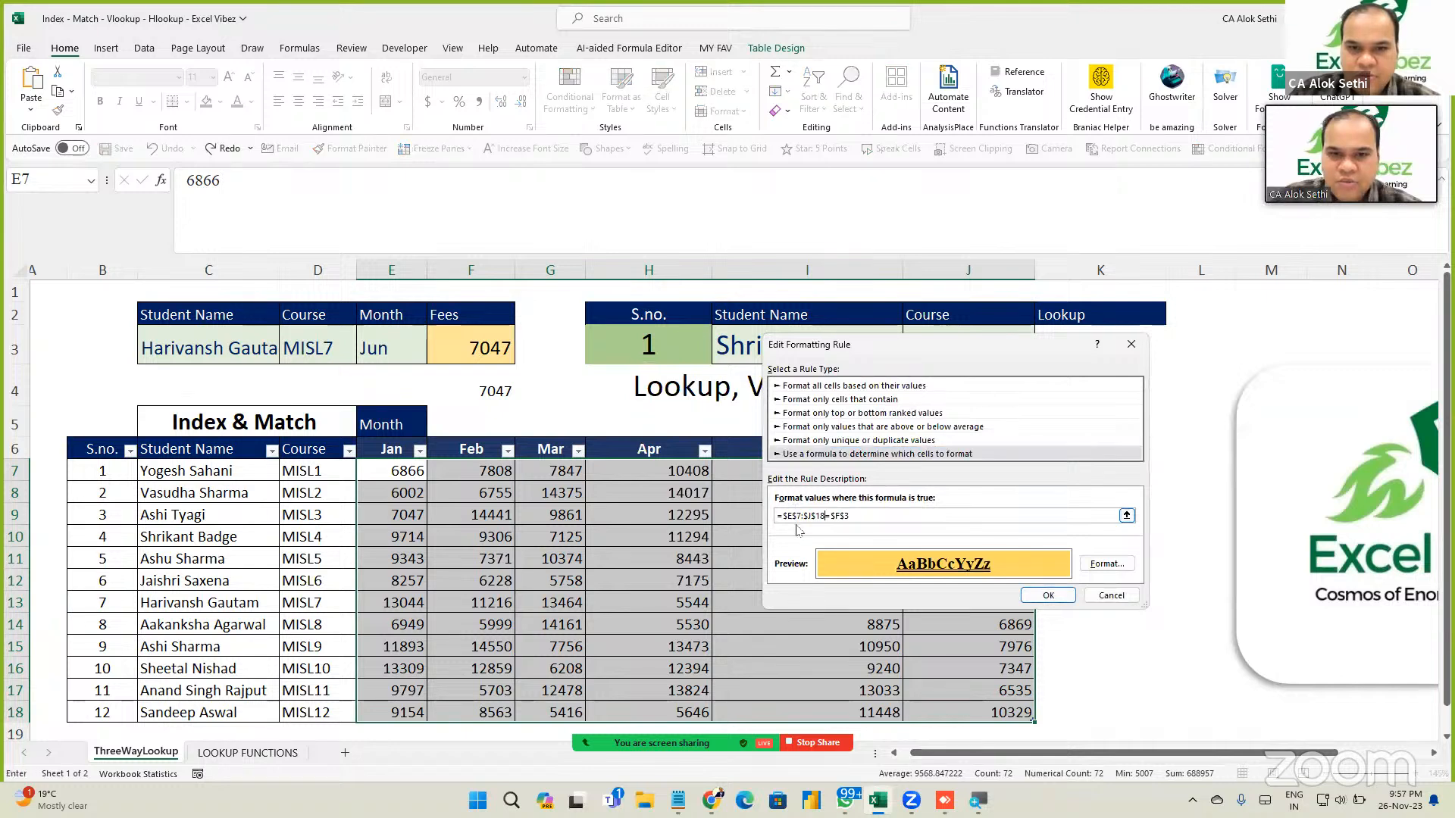
pyautogui.press('BackSpace')
pyautogui.press('BackSpace')
pyautogui.press('BackSpace')
pyautogui.press('BackSpace')
pyautogui.press('BackSpace')
pyautogui.press('BackSpace')
pyautogui.press('BackSpace')
pyautogui.press('BackSpace')
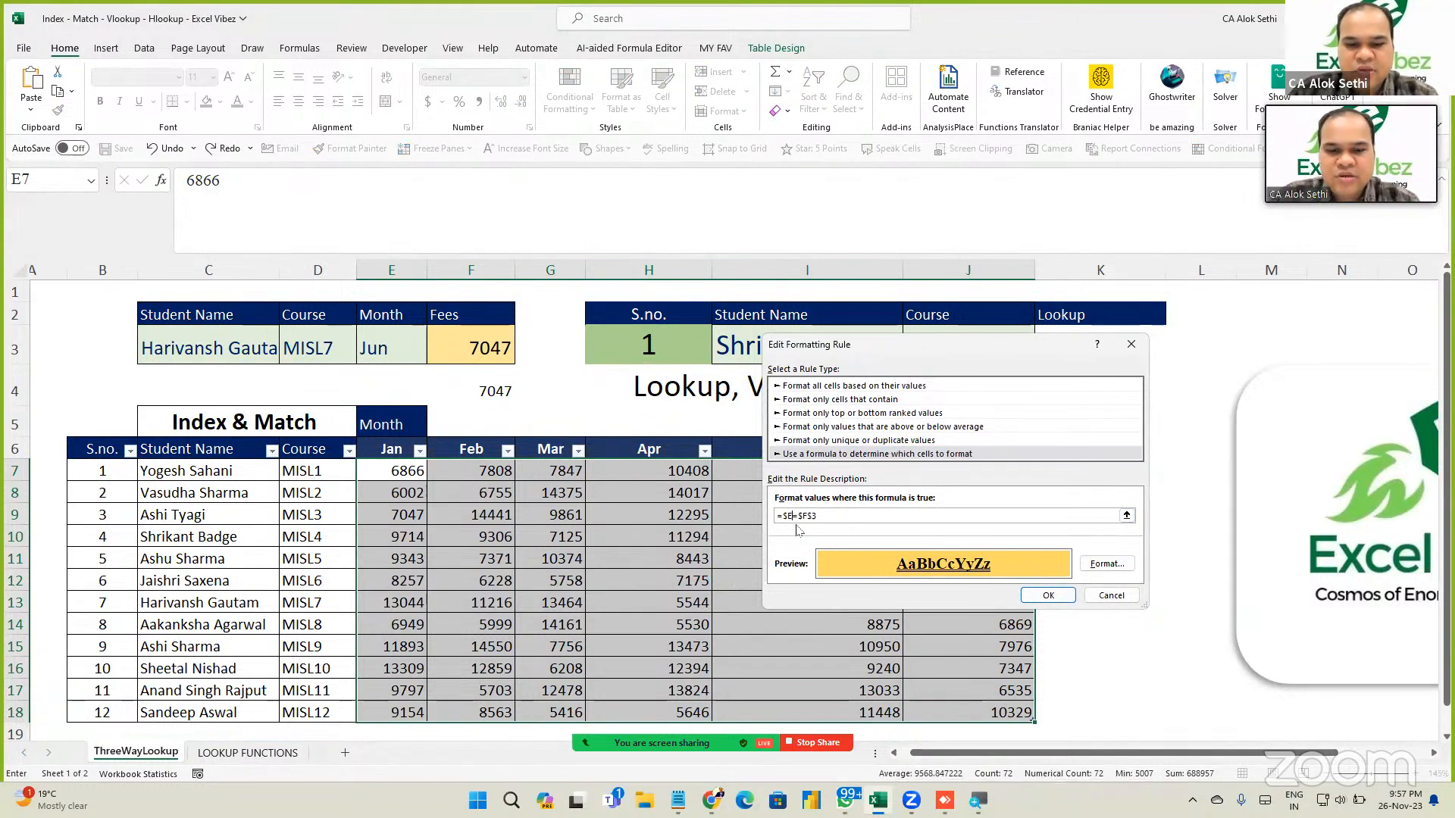
pyautogui.write('7')
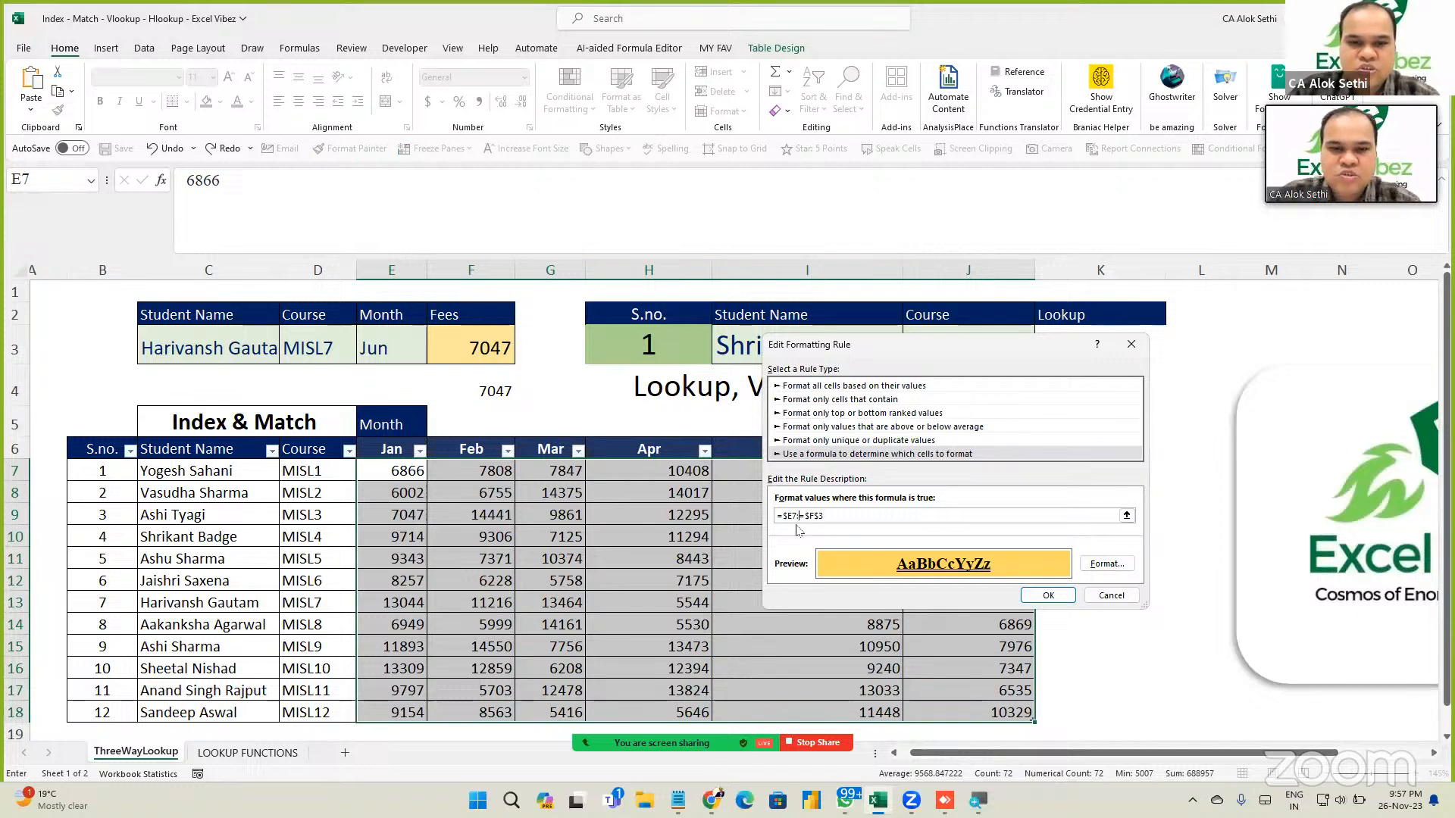
pyautogui.write(':')
pyautogui.press('capslock')
pyautogui.write('I')
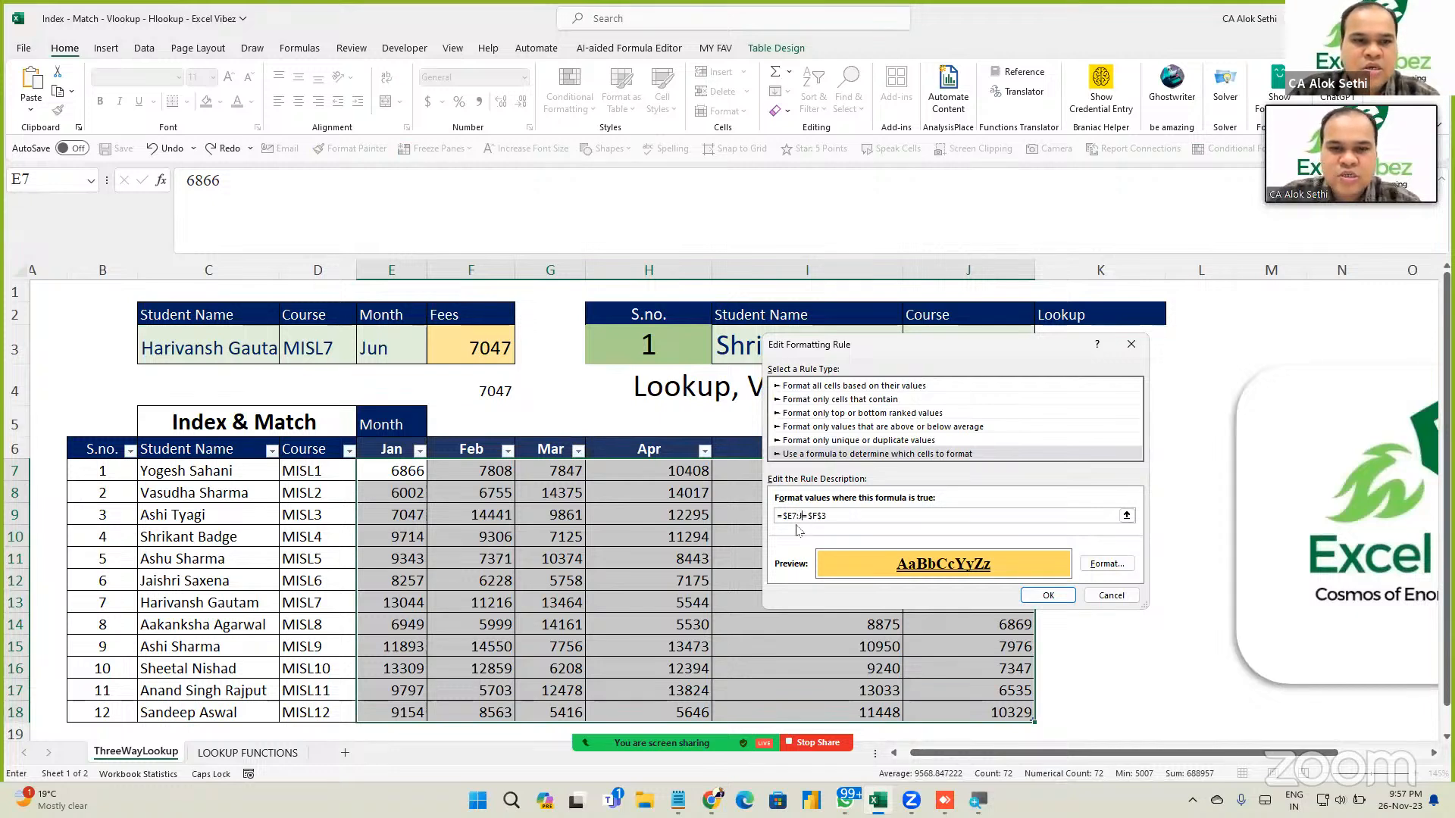
pyautogui.write('J')
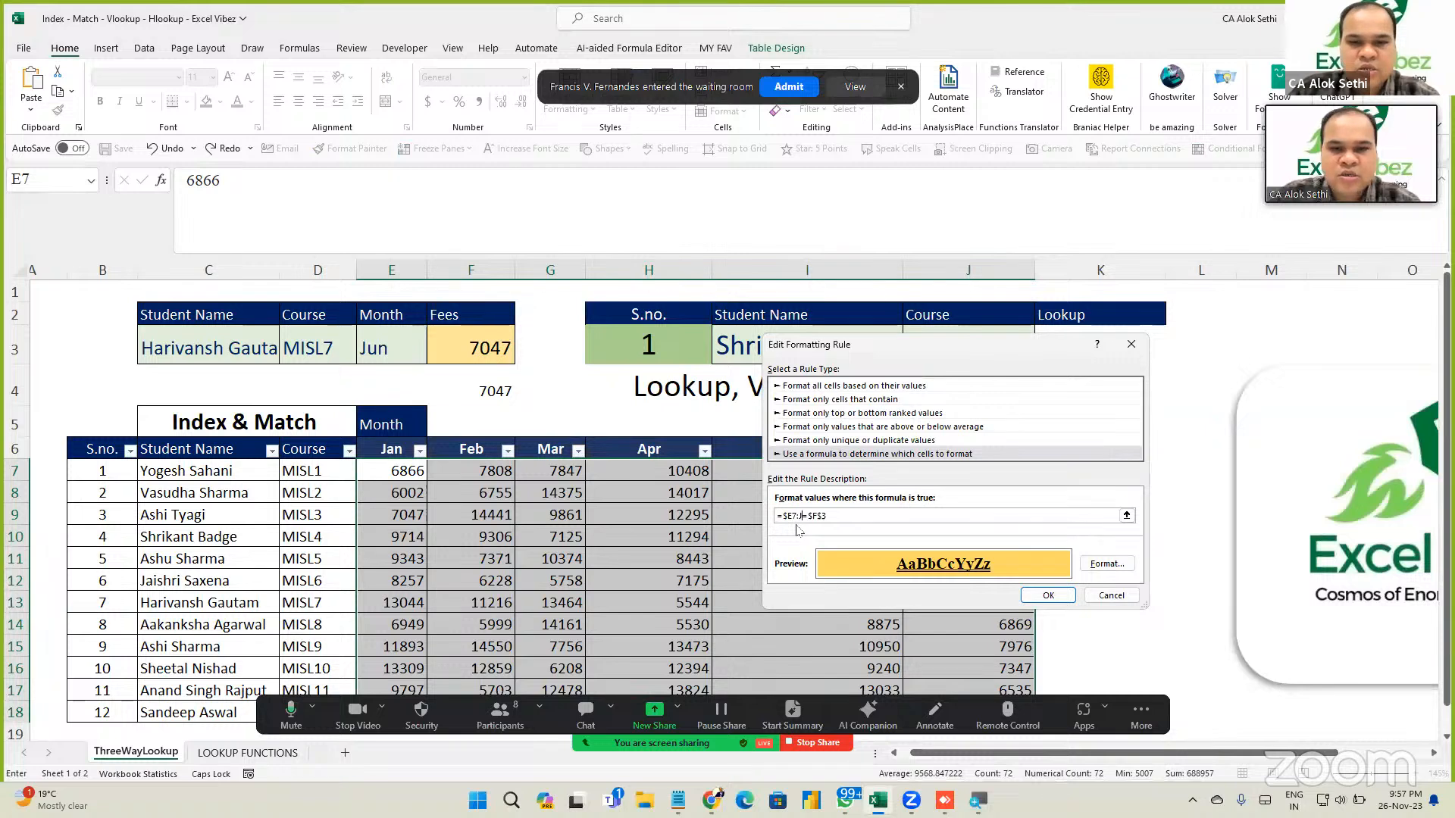
pyautogui.write('18')
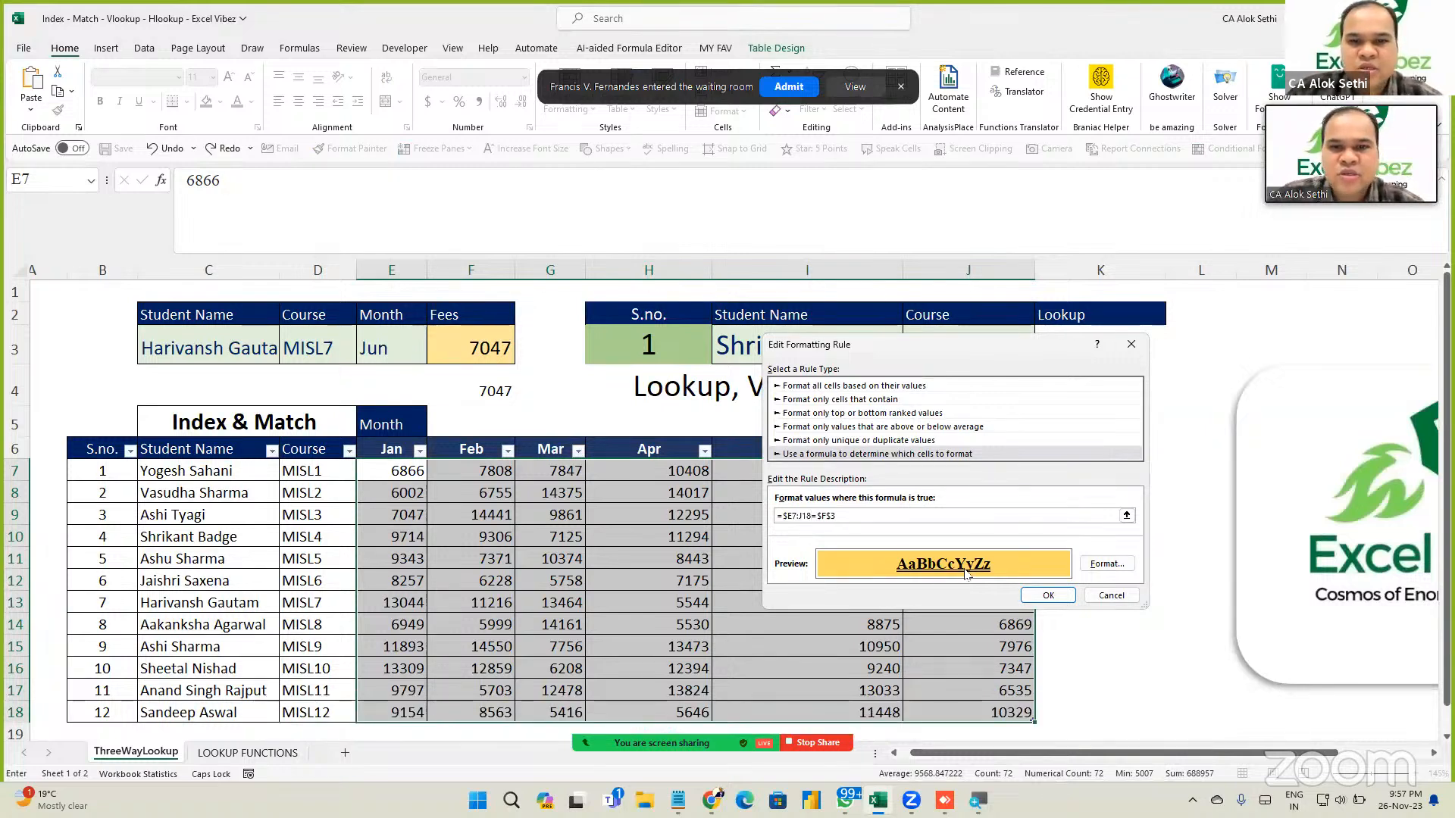
pyautogui.click(1049, 596)
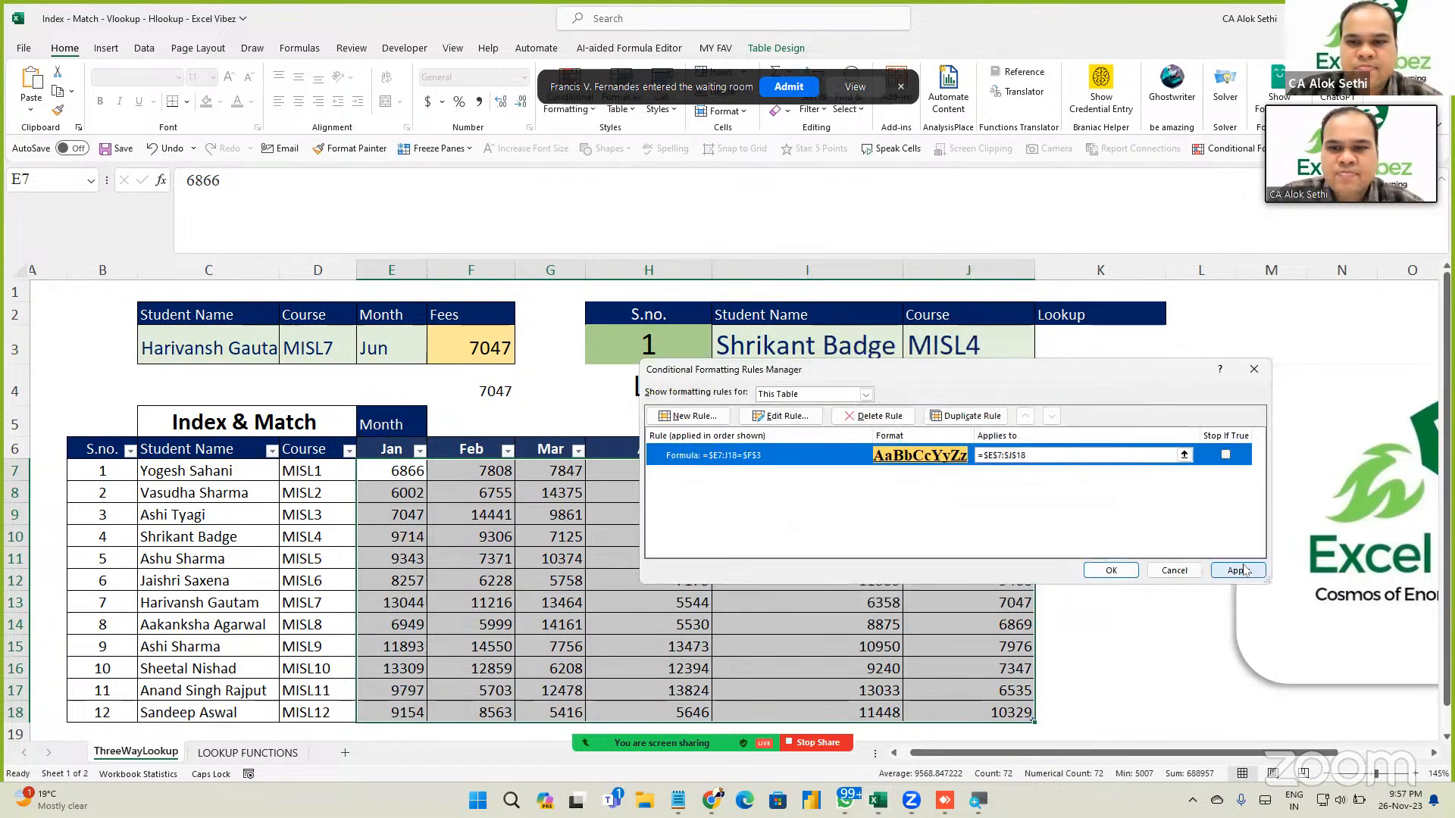
pyautogui.click(1239, 571)
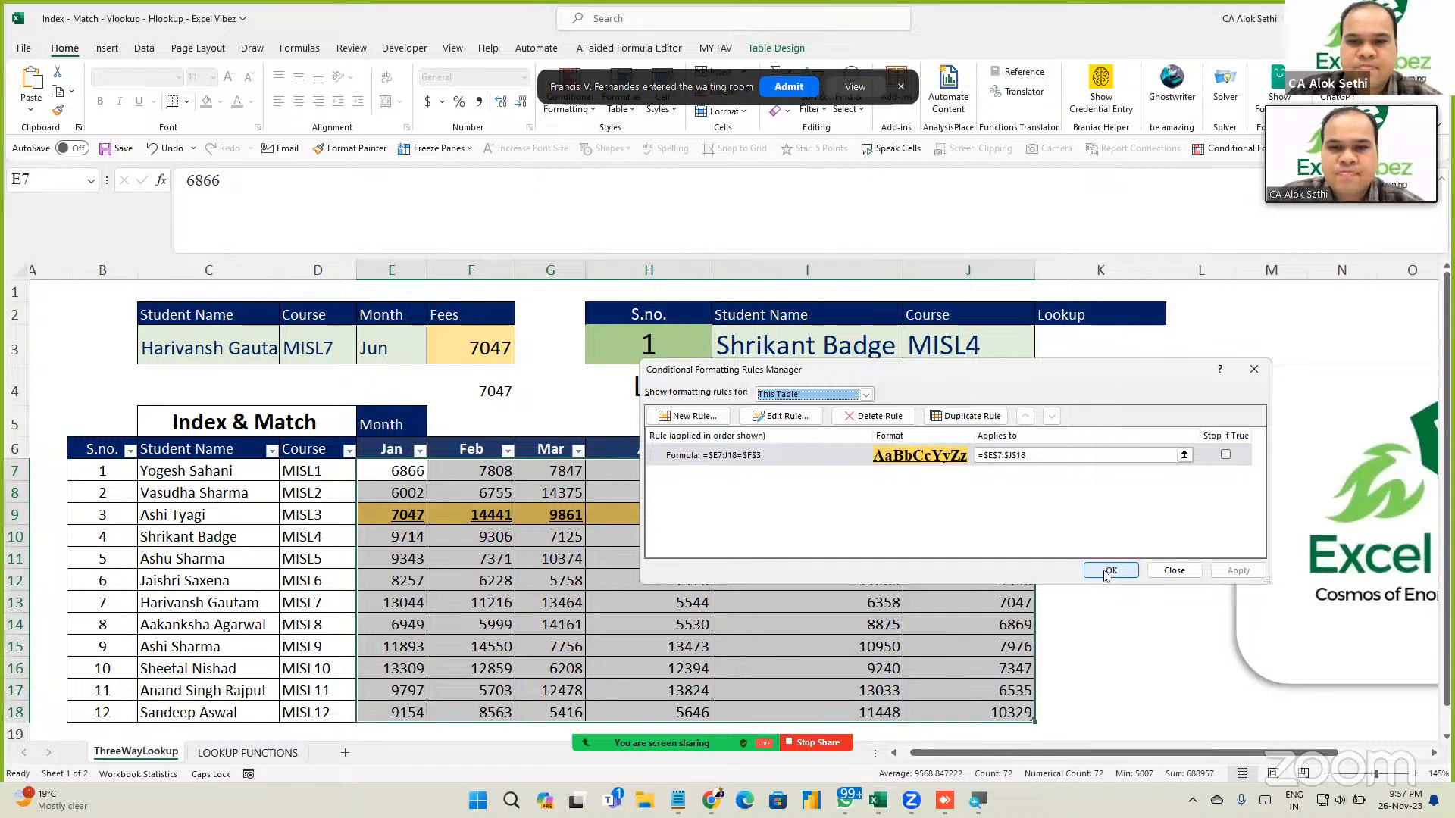
pyautogui.doubleClick(1043, 457)
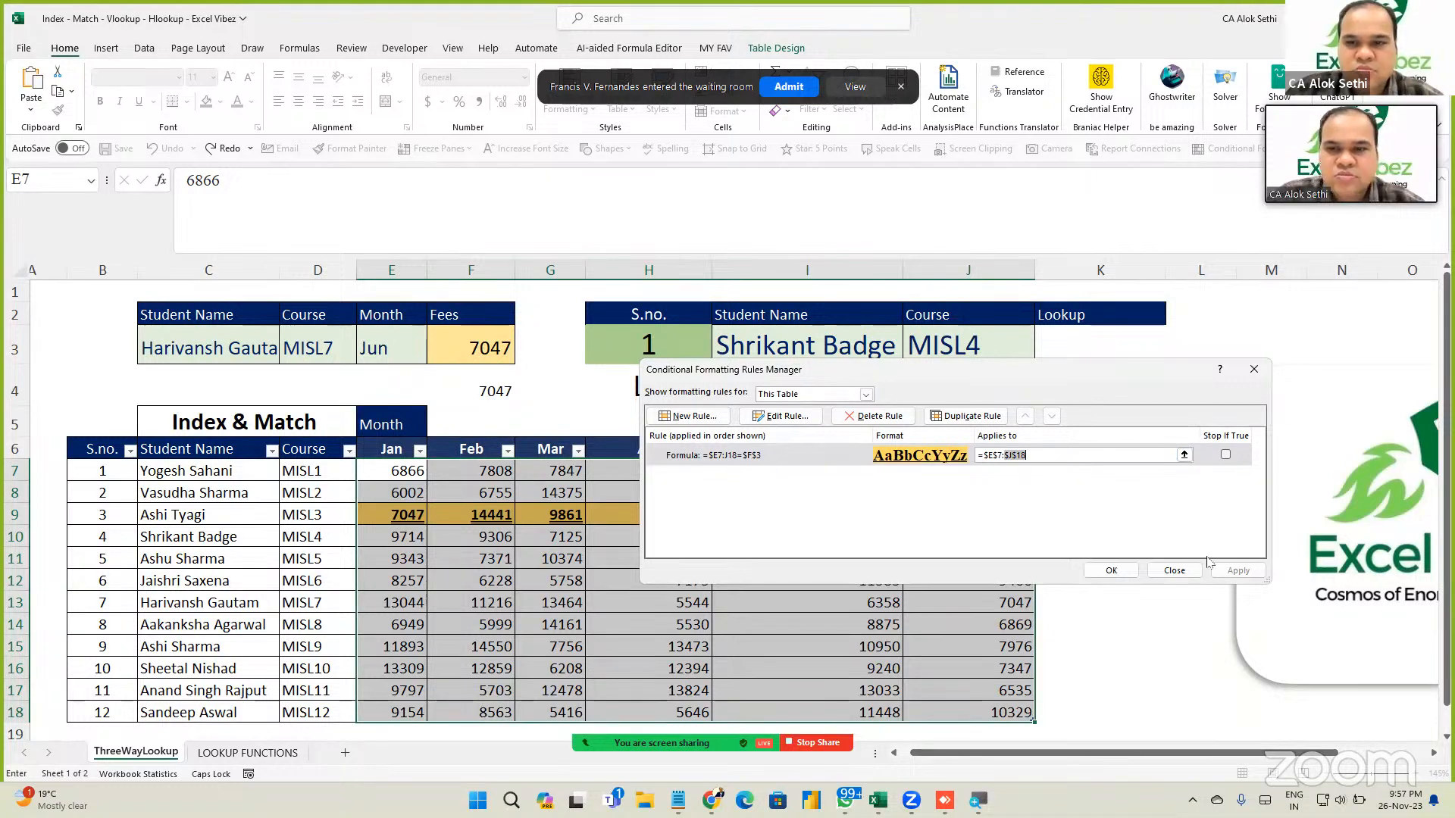
pyautogui.click(1111, 570)
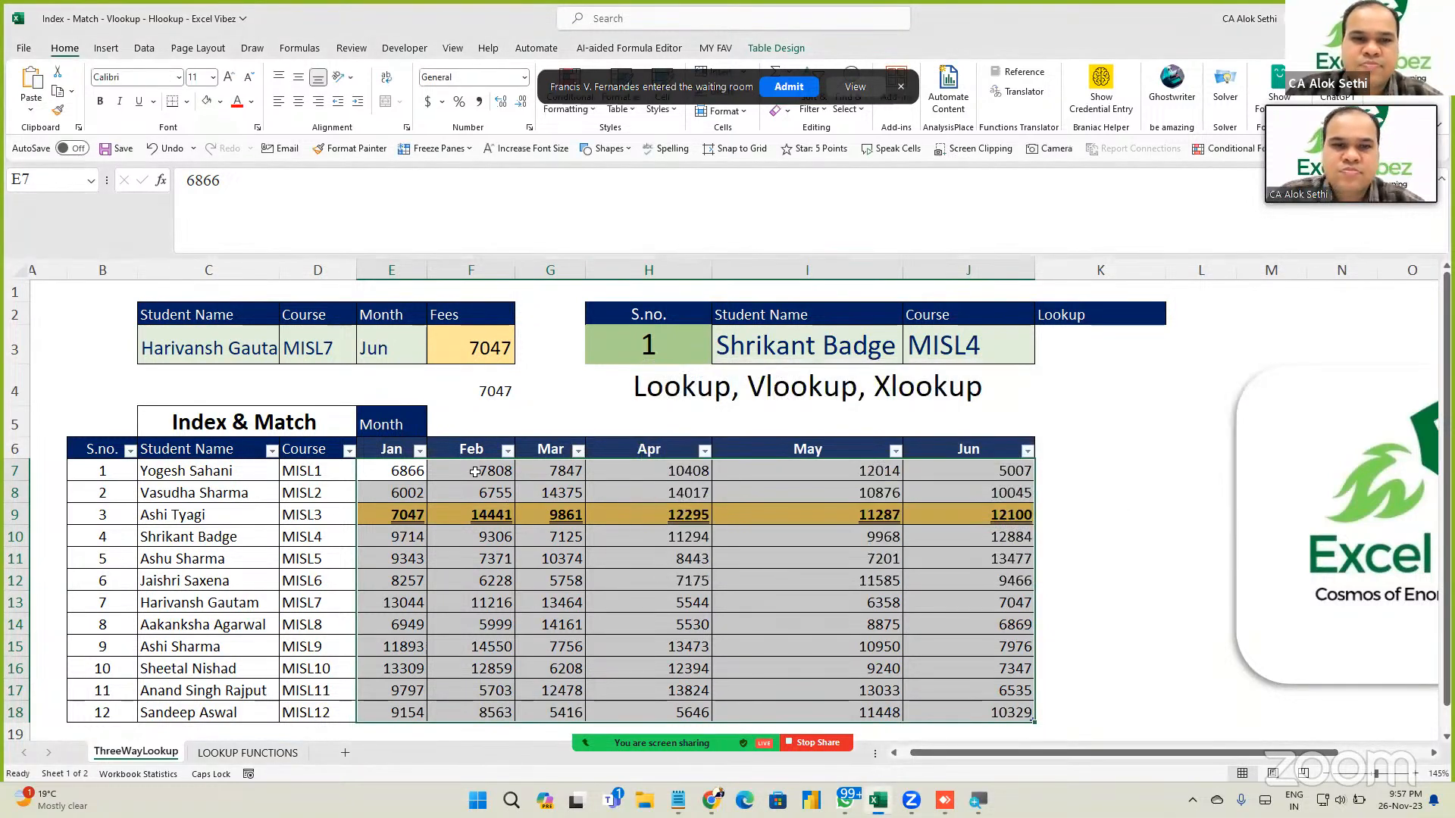
# Step the E3 month through May and Mar to Feb.
pyautogui.click(396, 349)
pyautogui.hotkey('alt', 'Down')
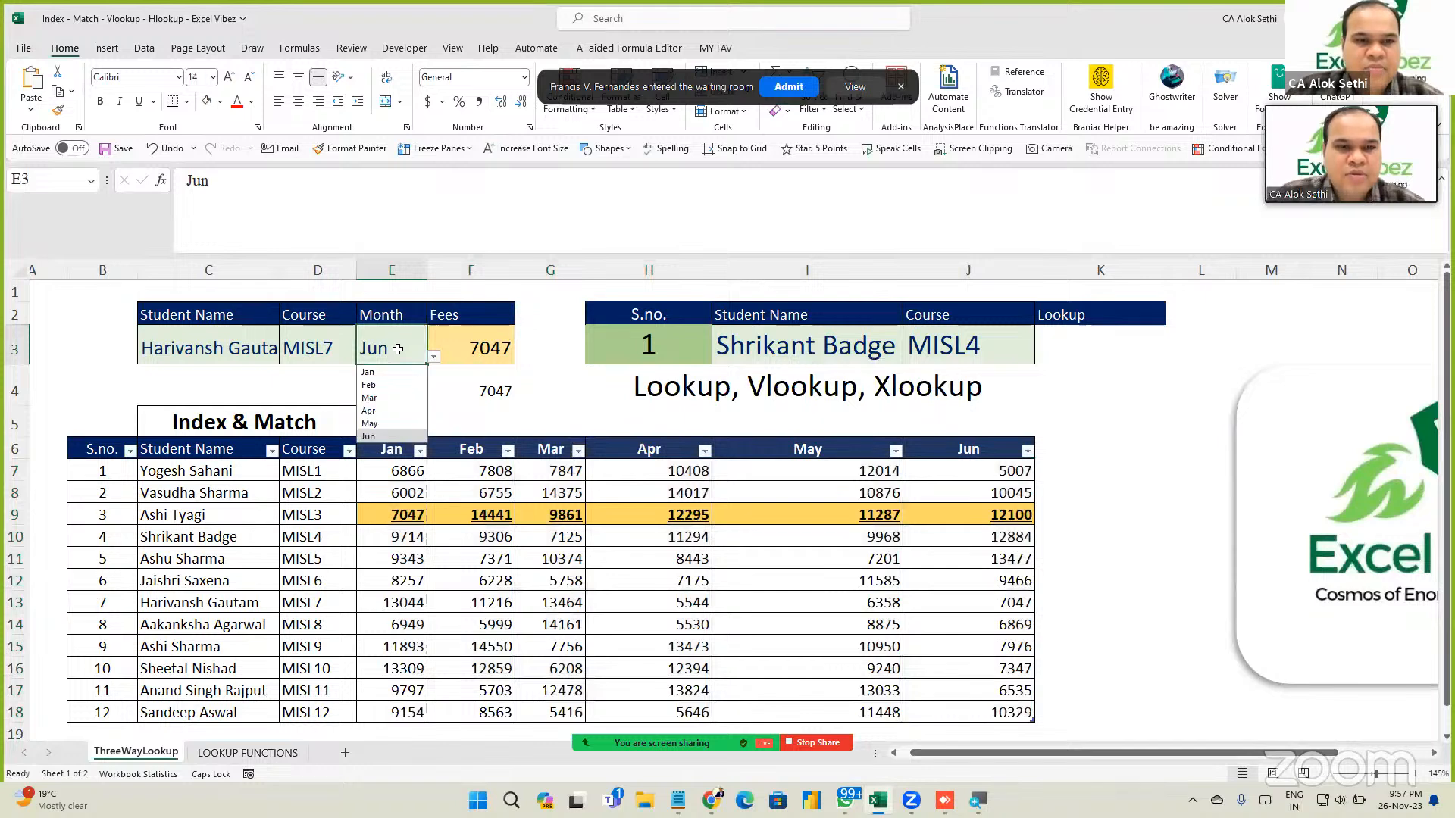
pyautogui.press('Up')
pyautogui.press('Return')
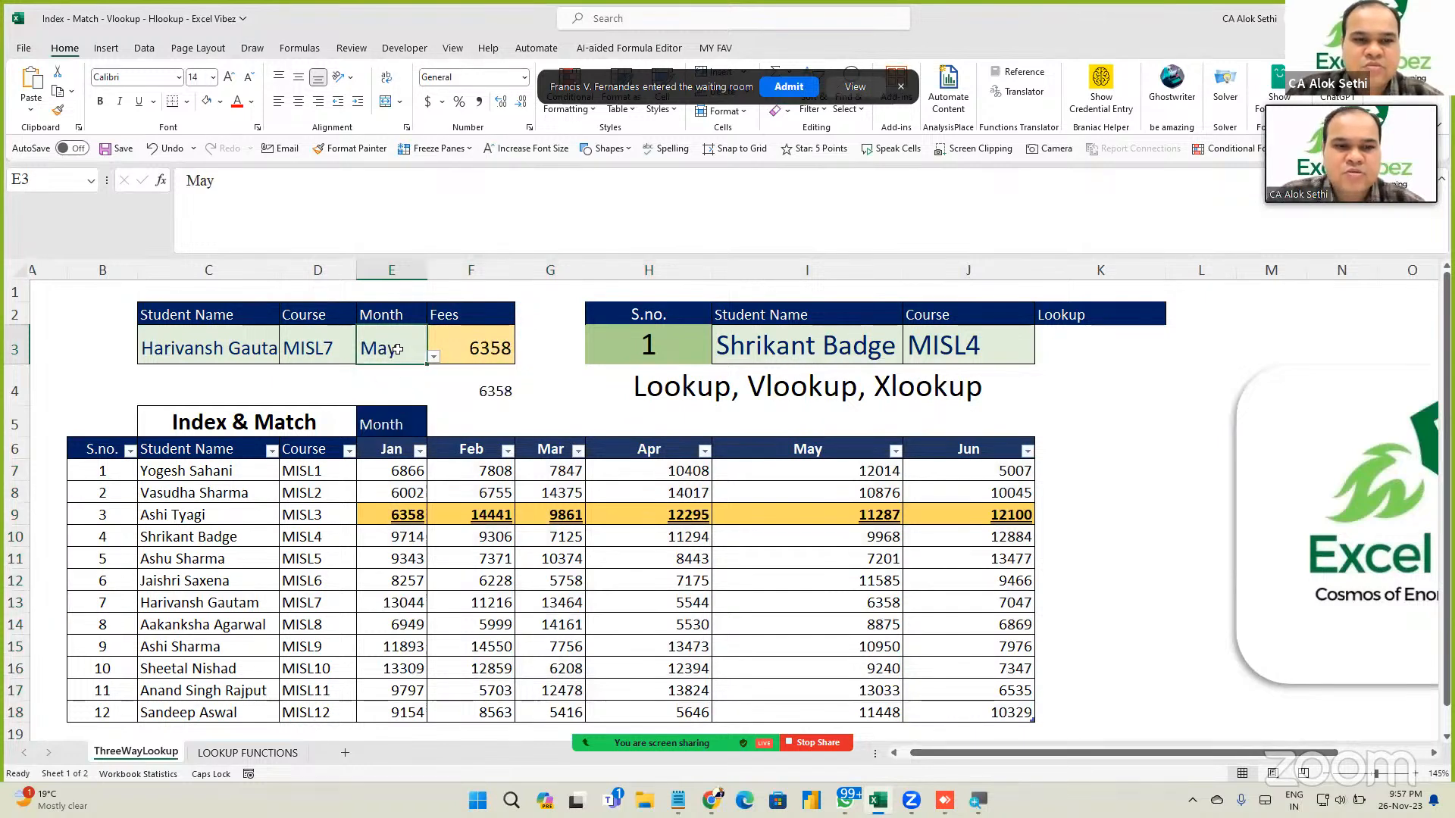
pyautogui.hotkey('alt', 'Down')
pyautogui.press('Return')
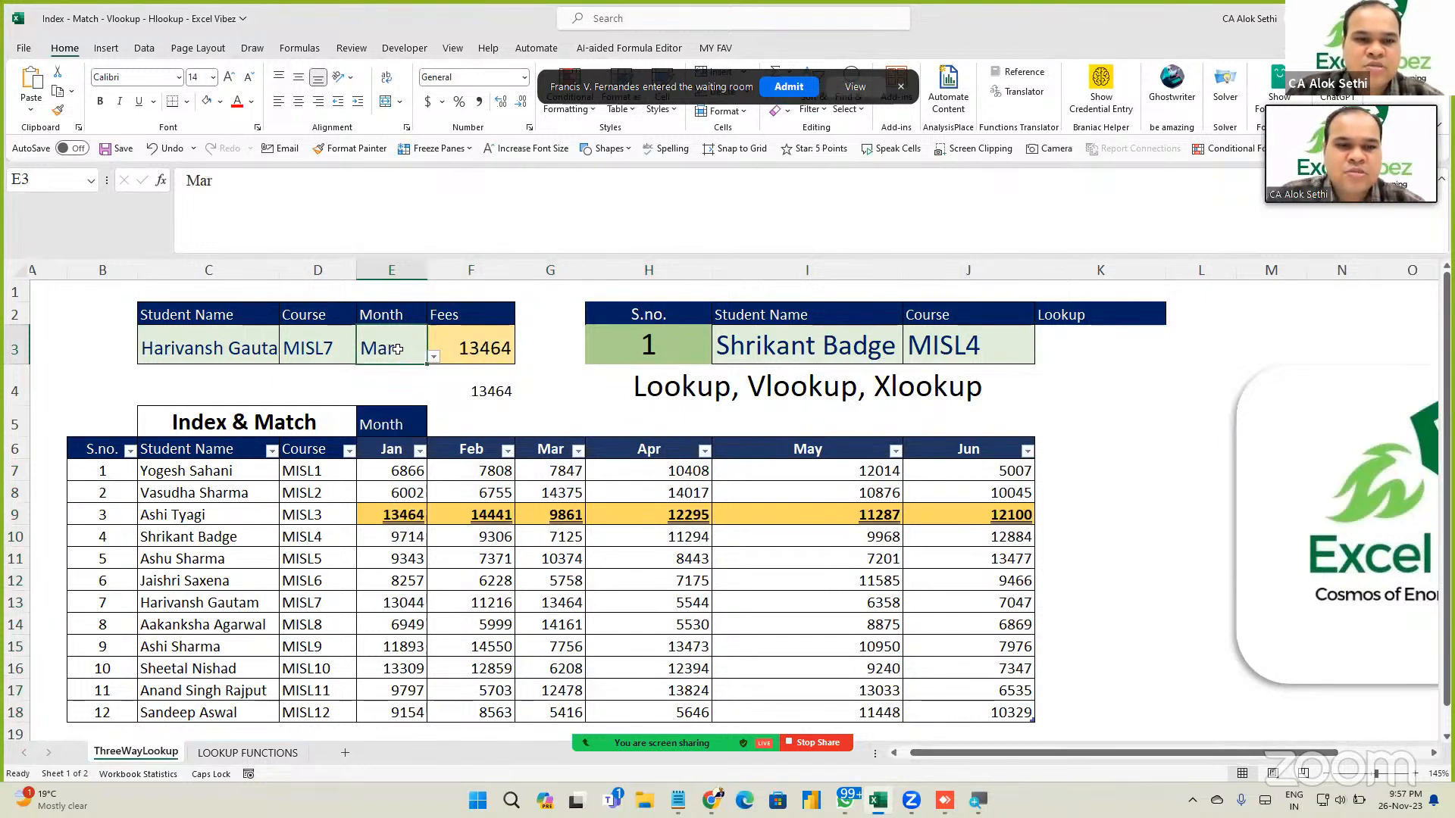
pyautogui.hotkey('alt', 'Down')
pyautogui.press('Up')
pyautogui.press('Return')
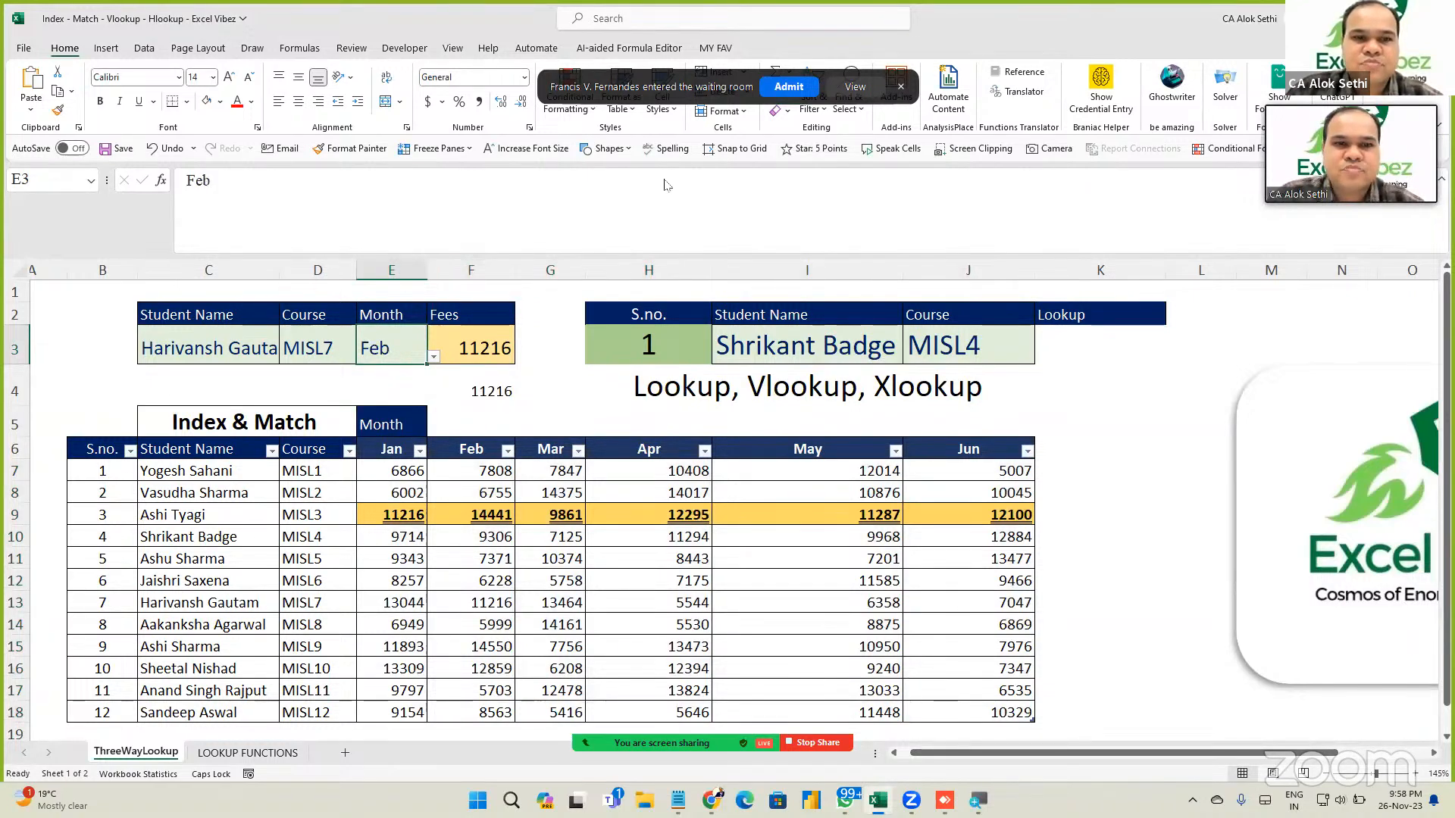
# Select the fee figures E7:J18 and clear their conditional formatting rules.
pyautogui.click(452, 541)
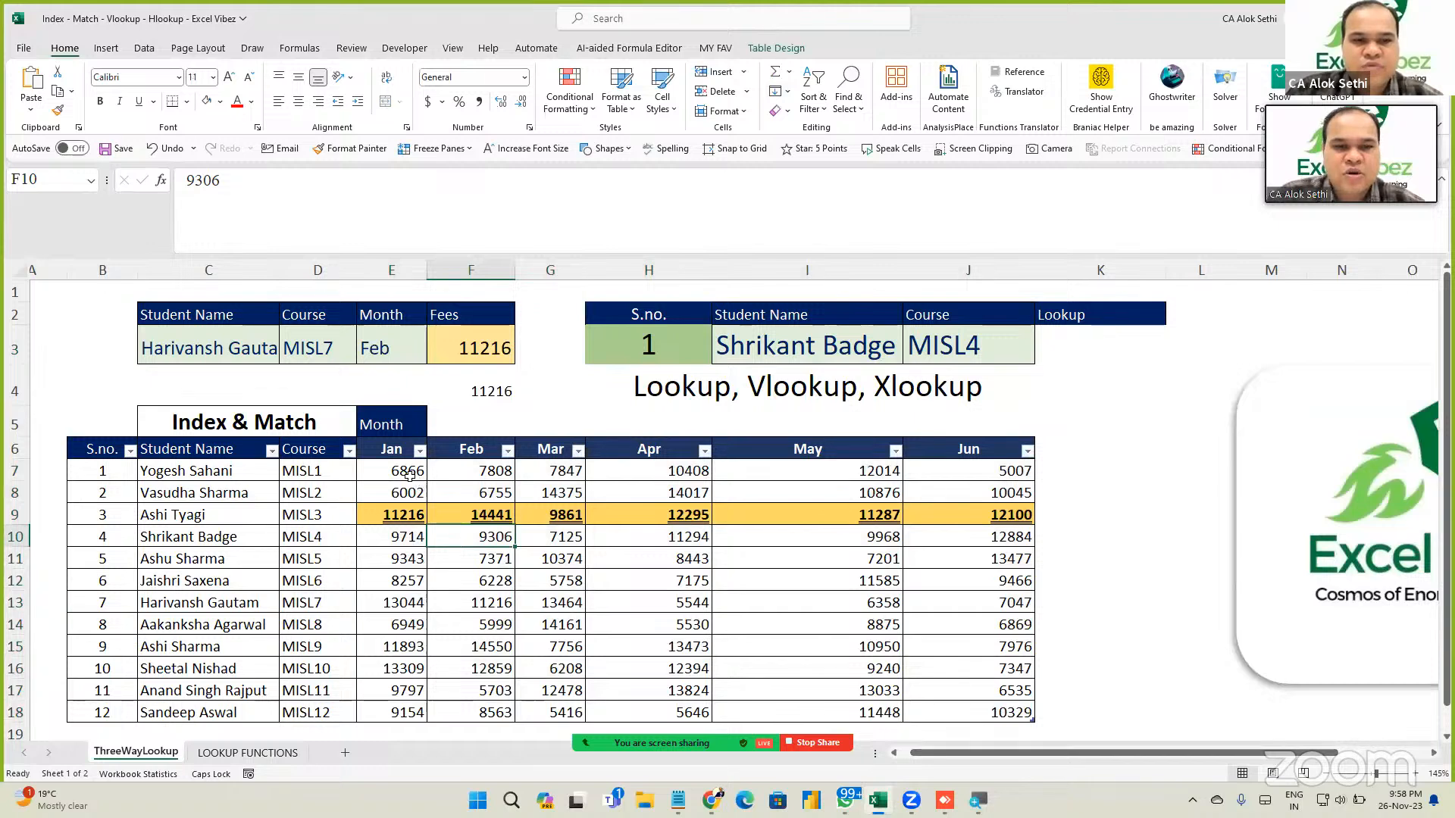
pyautogui.moveTo(409, 475); pyautogui.dragTo(1000, 713)
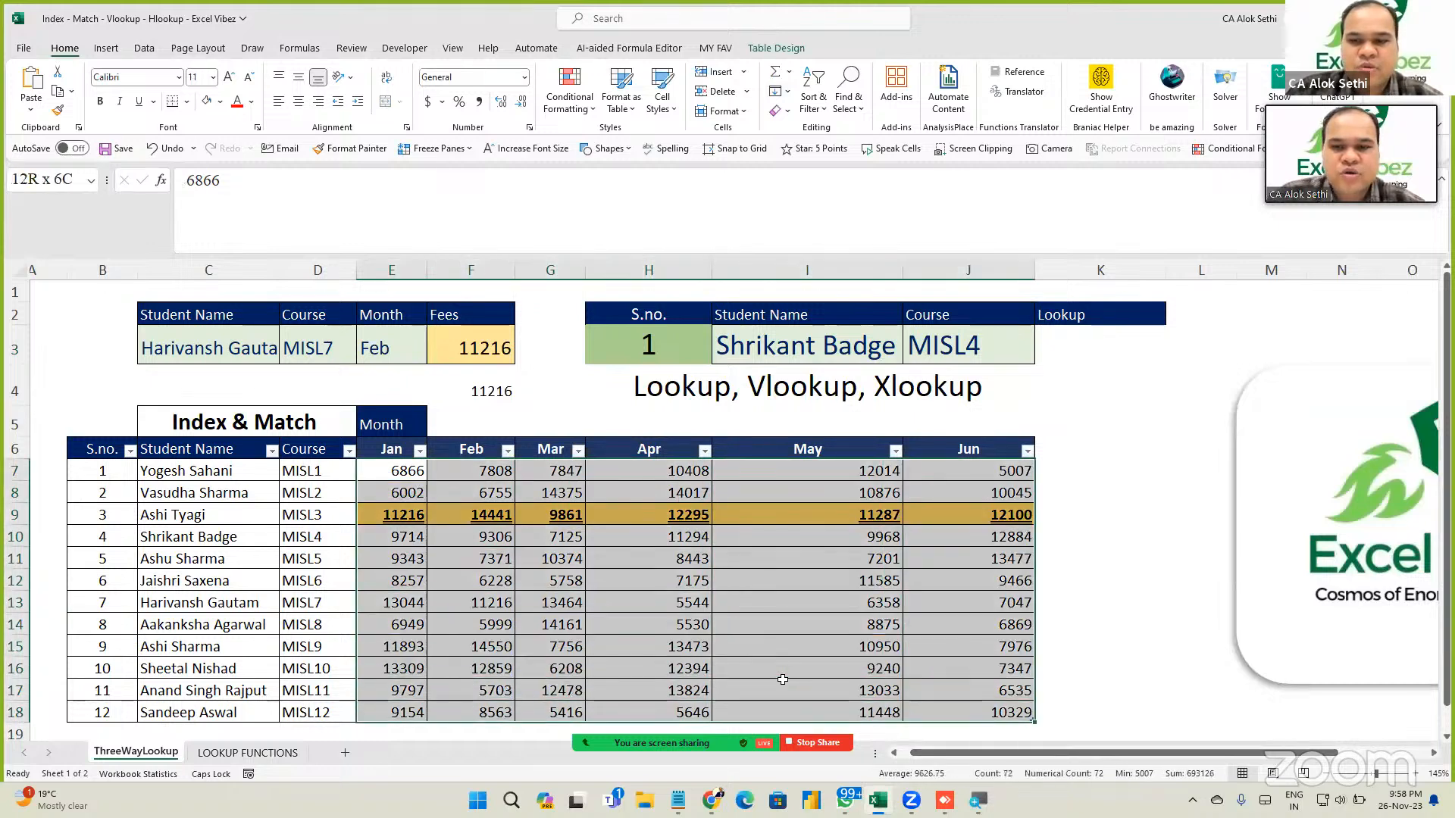
pyautogui.moveTo(783, 679); pyautogui.dragTo(783, 679)
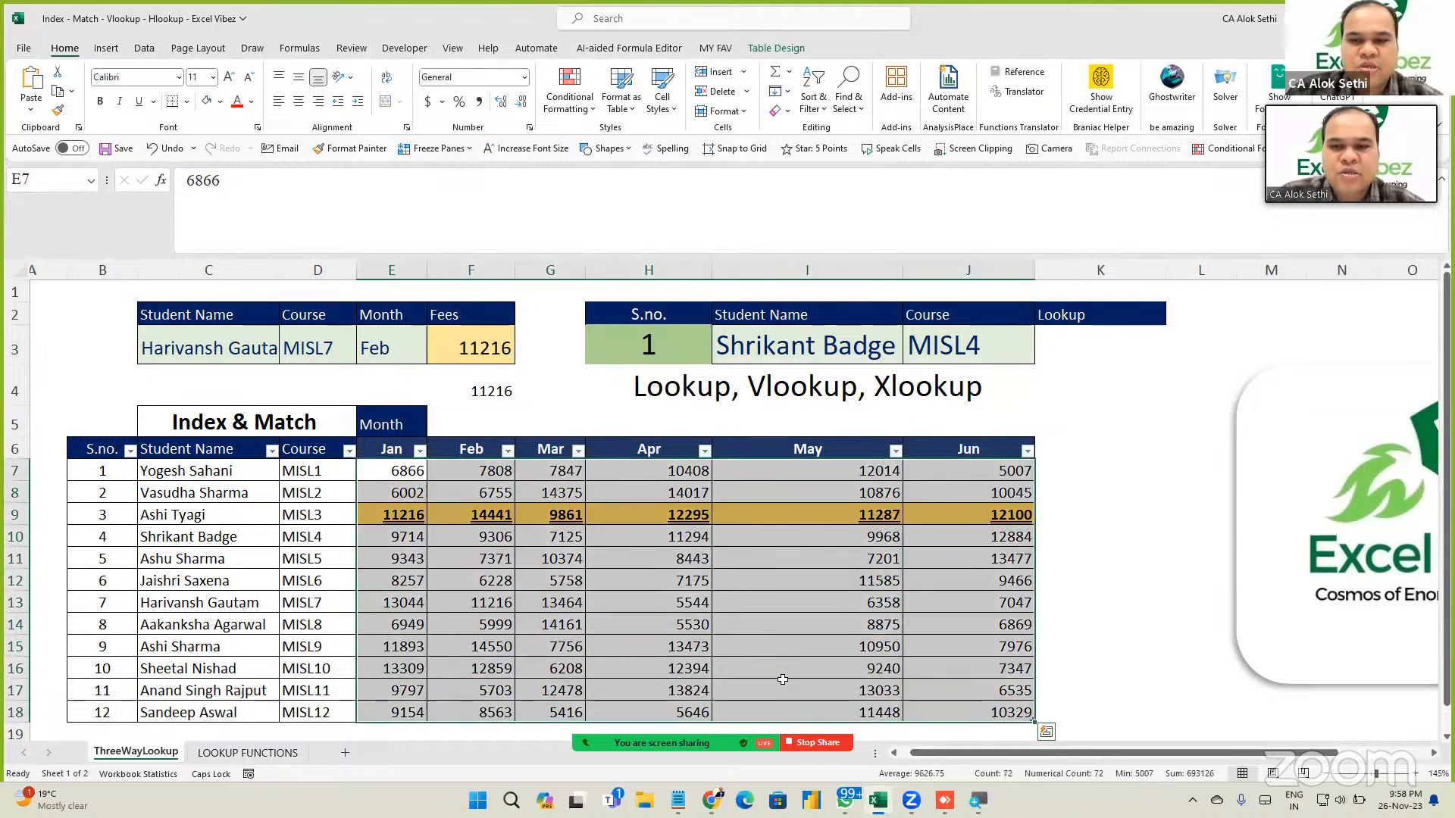
pyautogui.click(567, 114)
pyautogui.moveTo(595, 318)
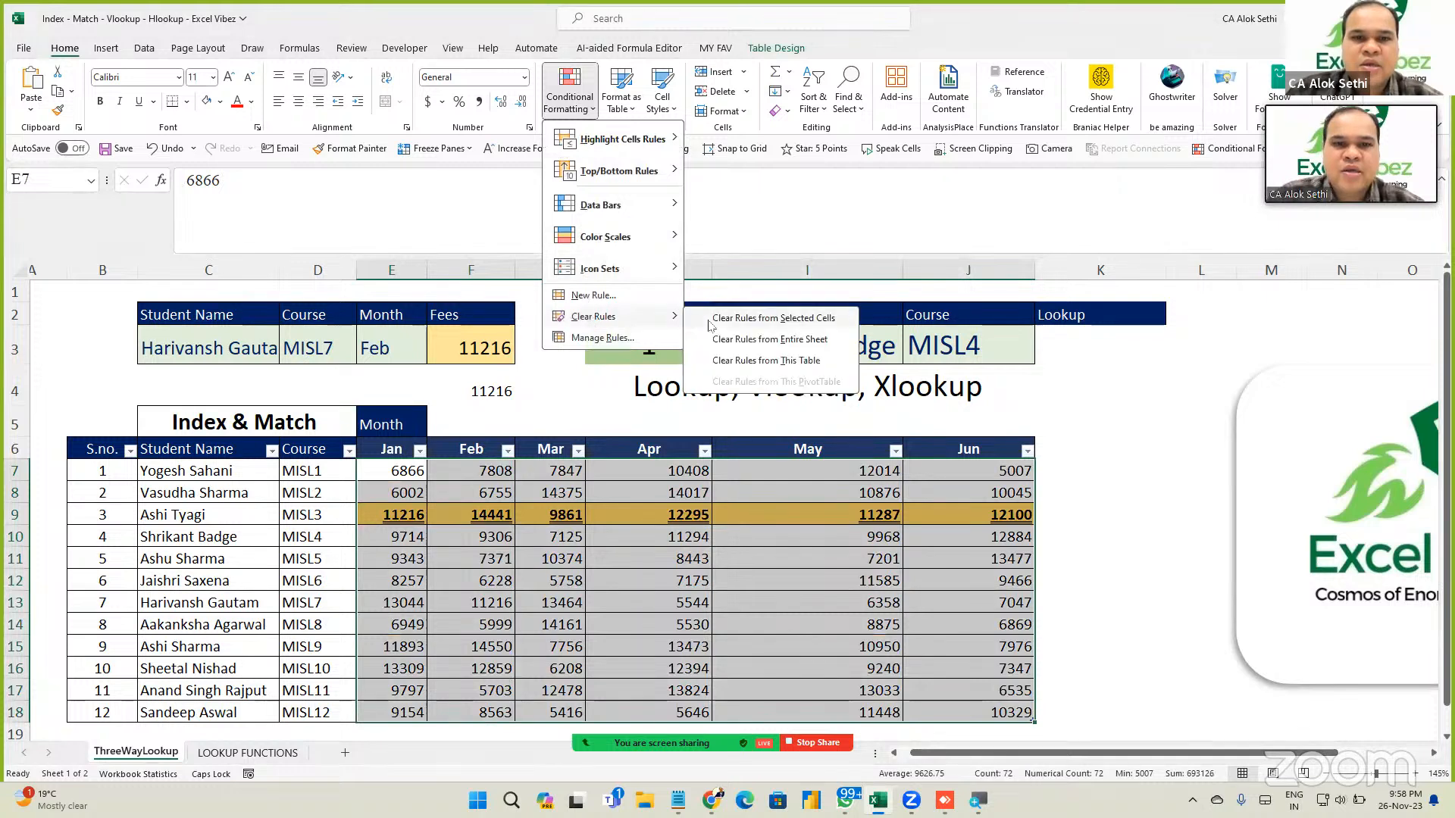
pyautogui.click(773, 318)
# Compare a row 9 fee with the F3 lookup result, then reselect E7:J18.
pyautogui.click(441, 518)
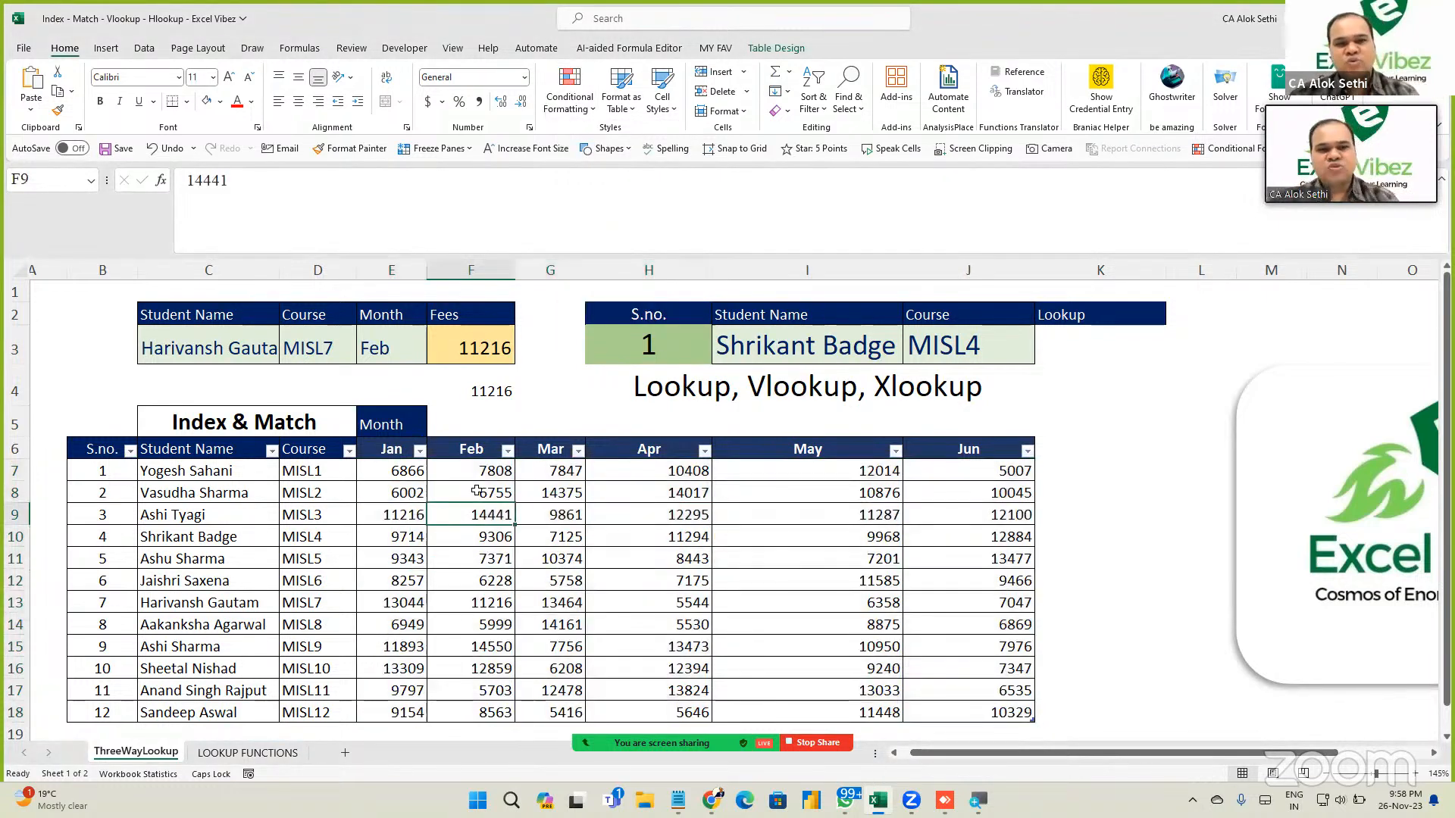
pyautogui.click(474, 345)
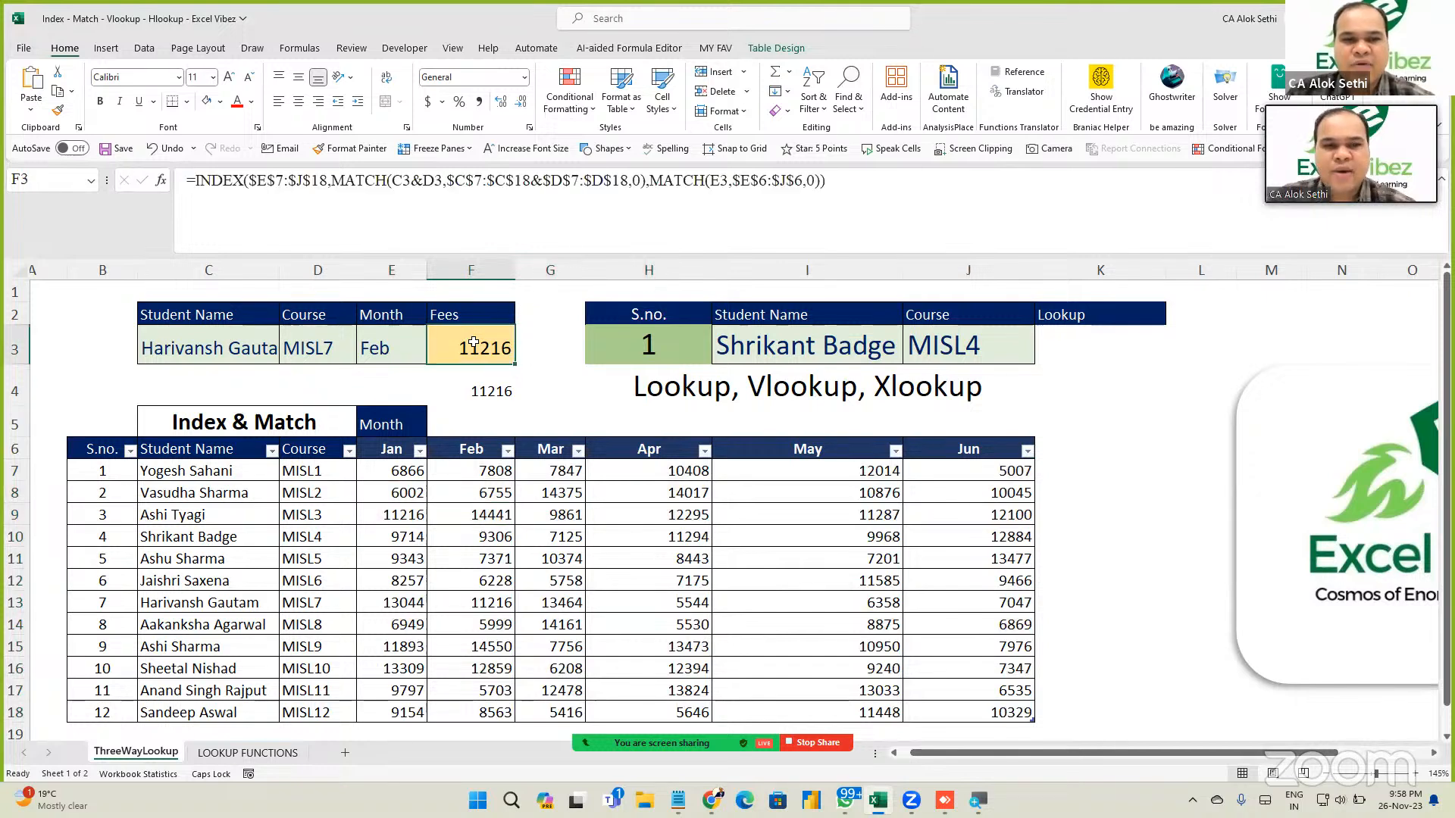
pyautogui.click(464, 513)
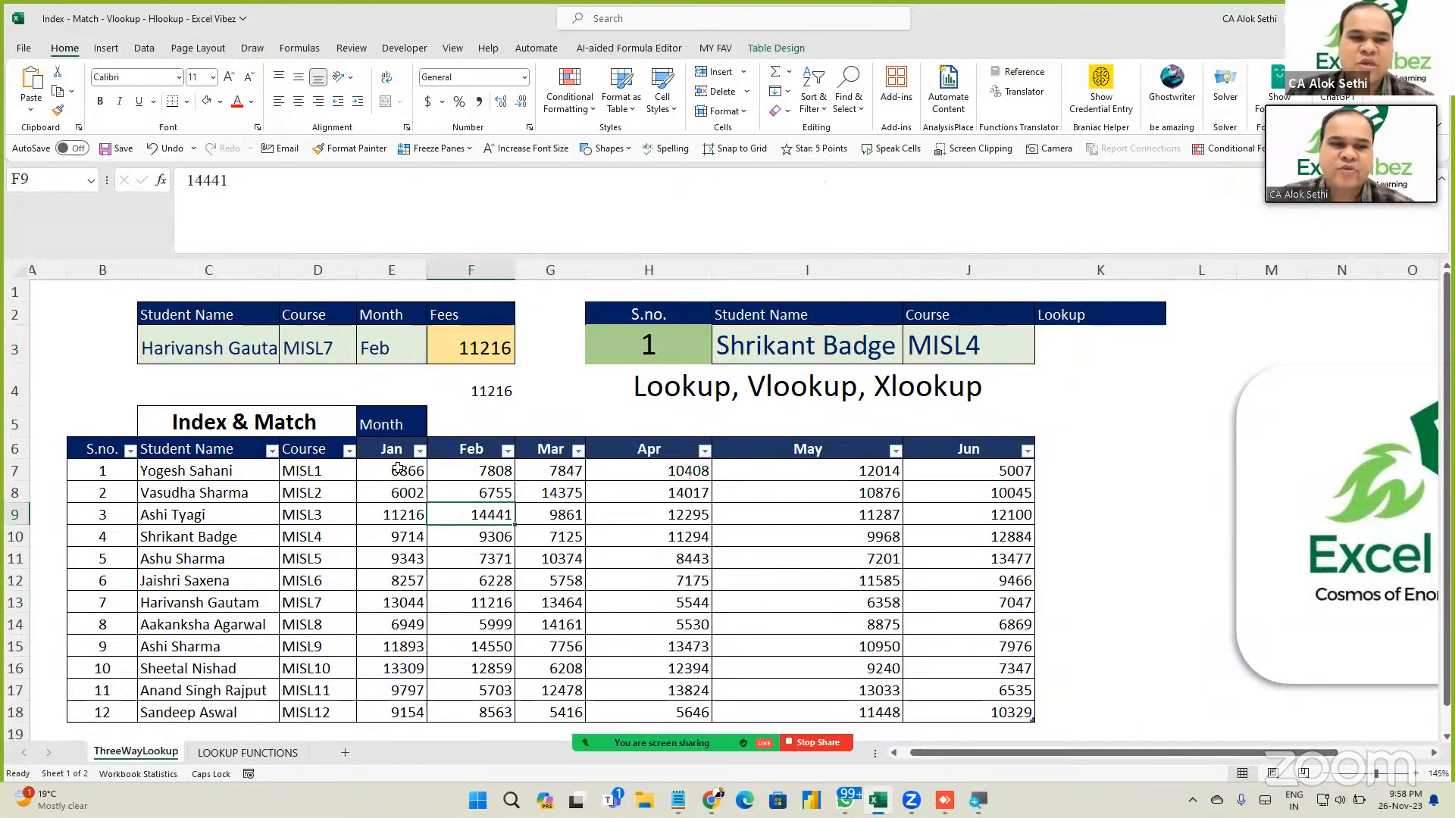
pyautogui.moveTo(398, 468)
pyautogui.mouseDown()
pyautogui.moveTo(833, 686)
pyautogui.moveTo(1012, 714)
pyautogui.mouseUp()
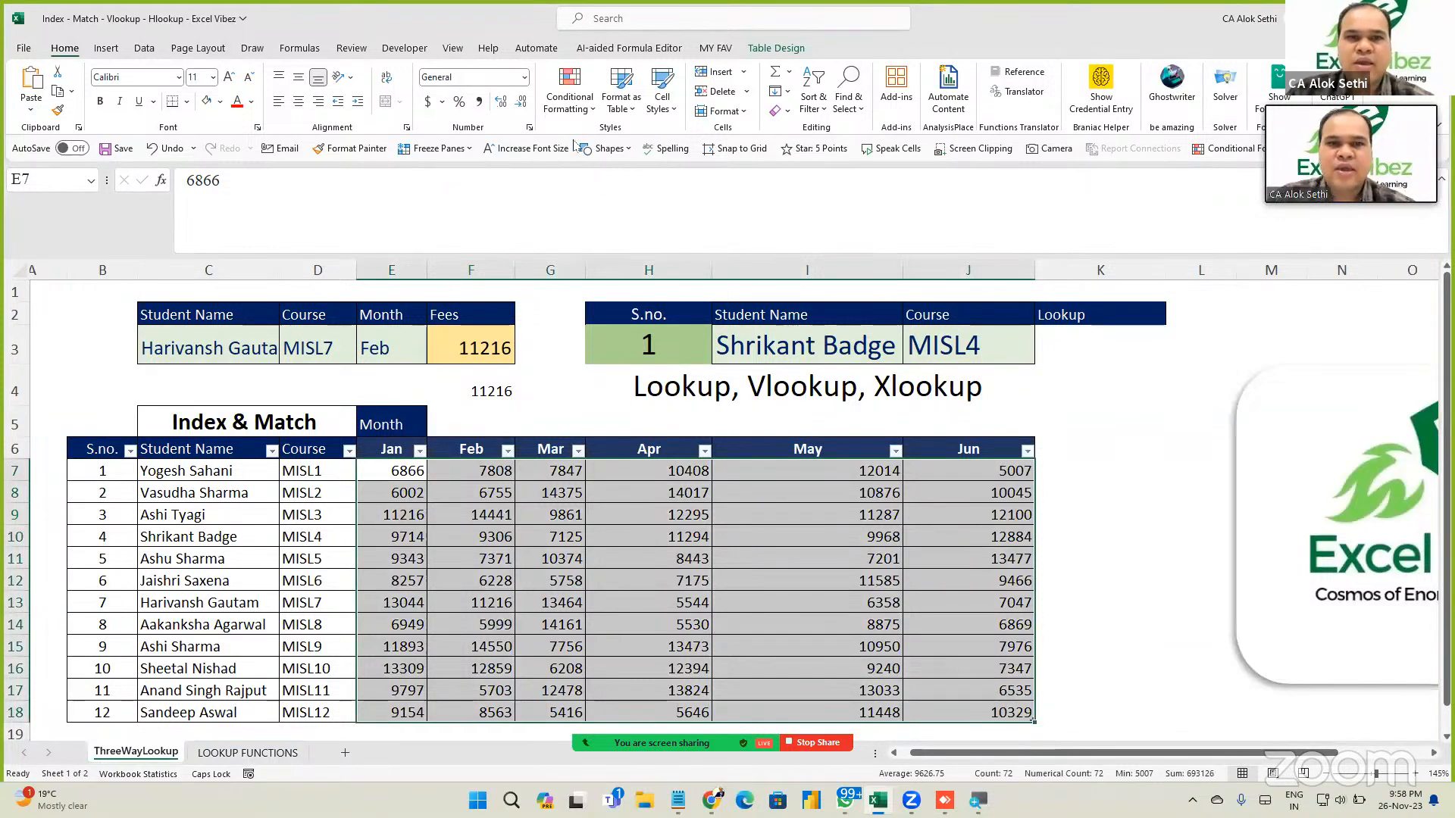
# Add an Equal To rule for =$F$3 using Green Fill with Dark Green Text.
pyautogui.click(569, 106)
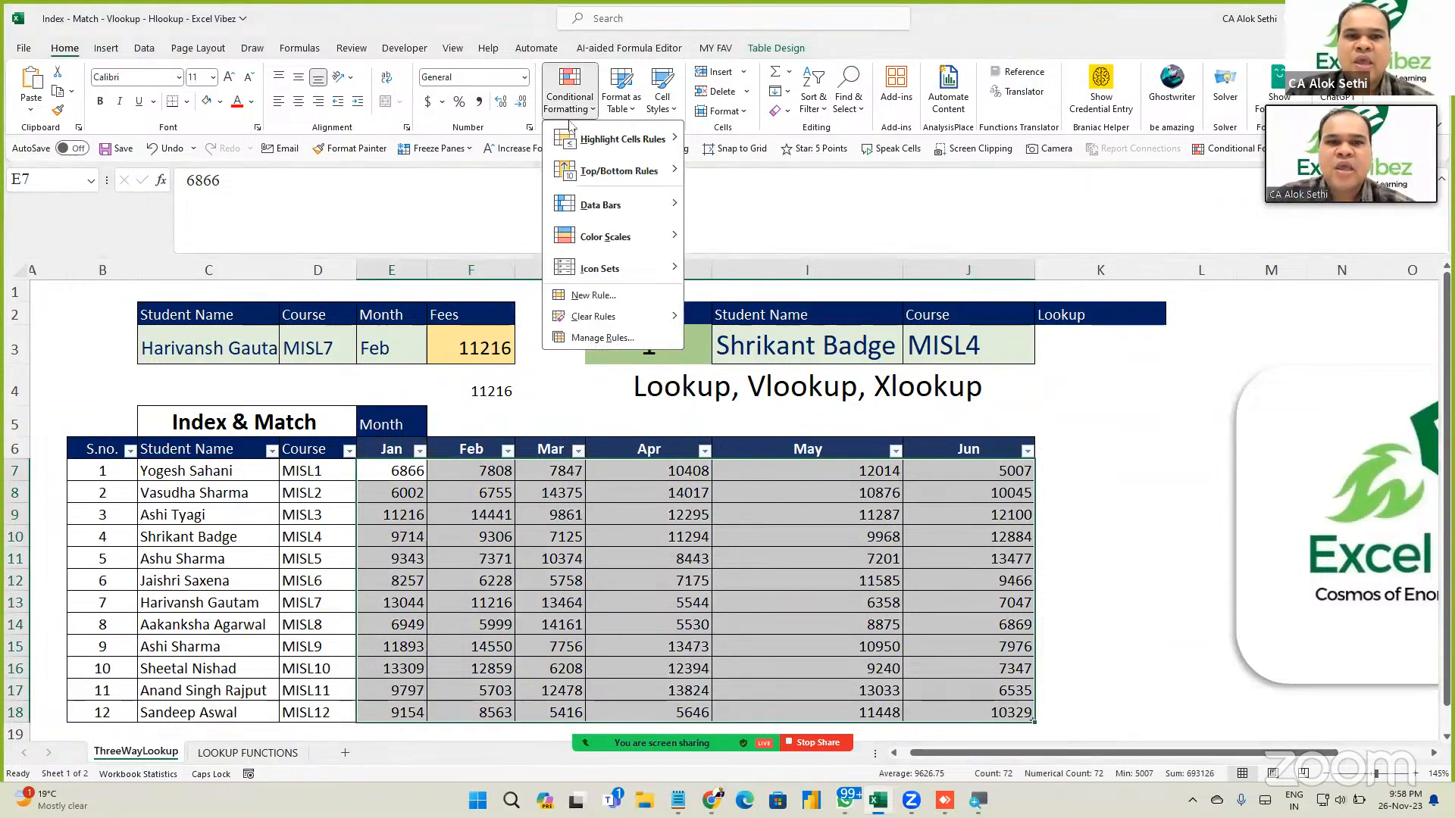
pyautogui.moveTo(576, 144)
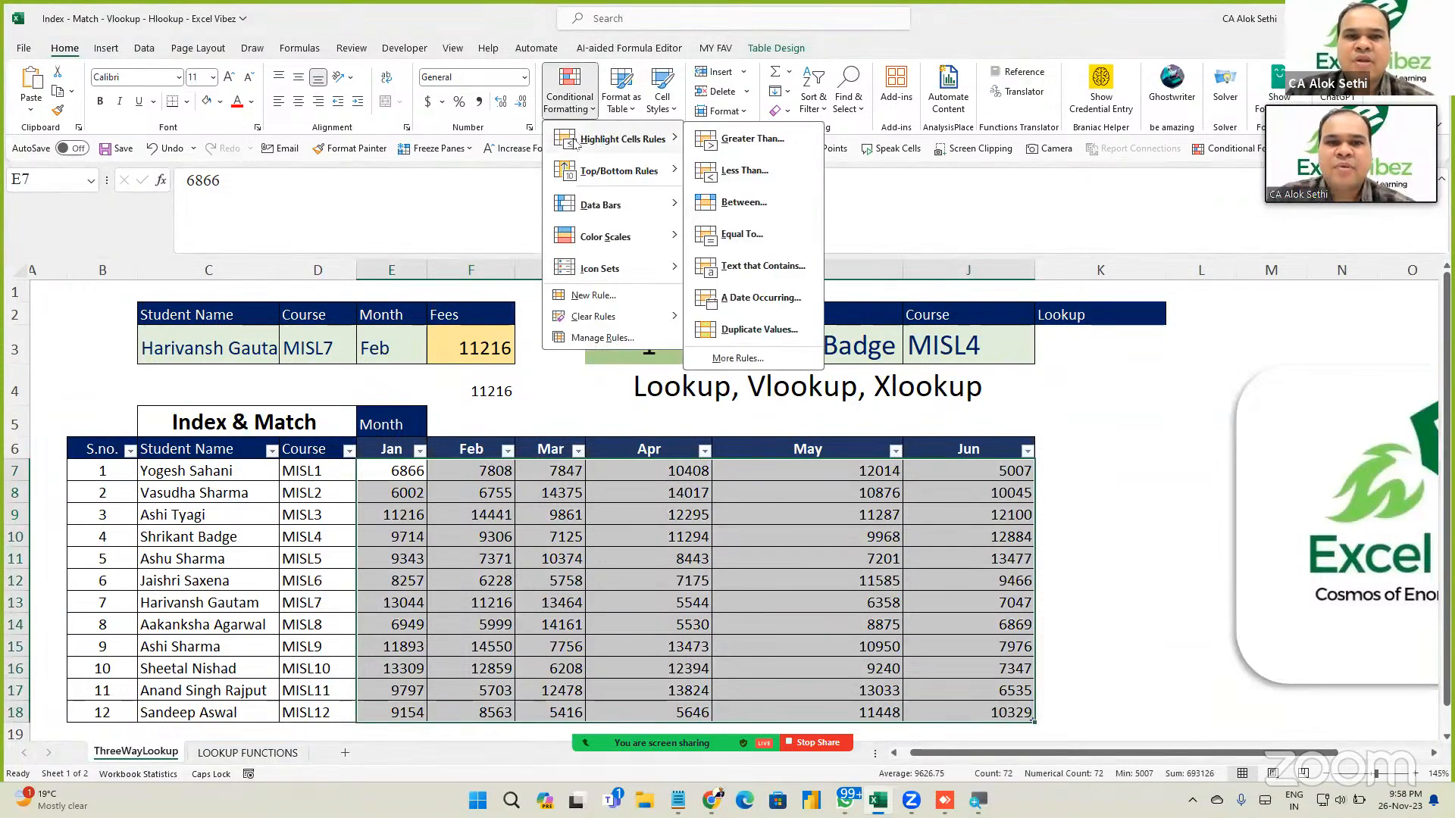
pyautogui.click(741, 234)
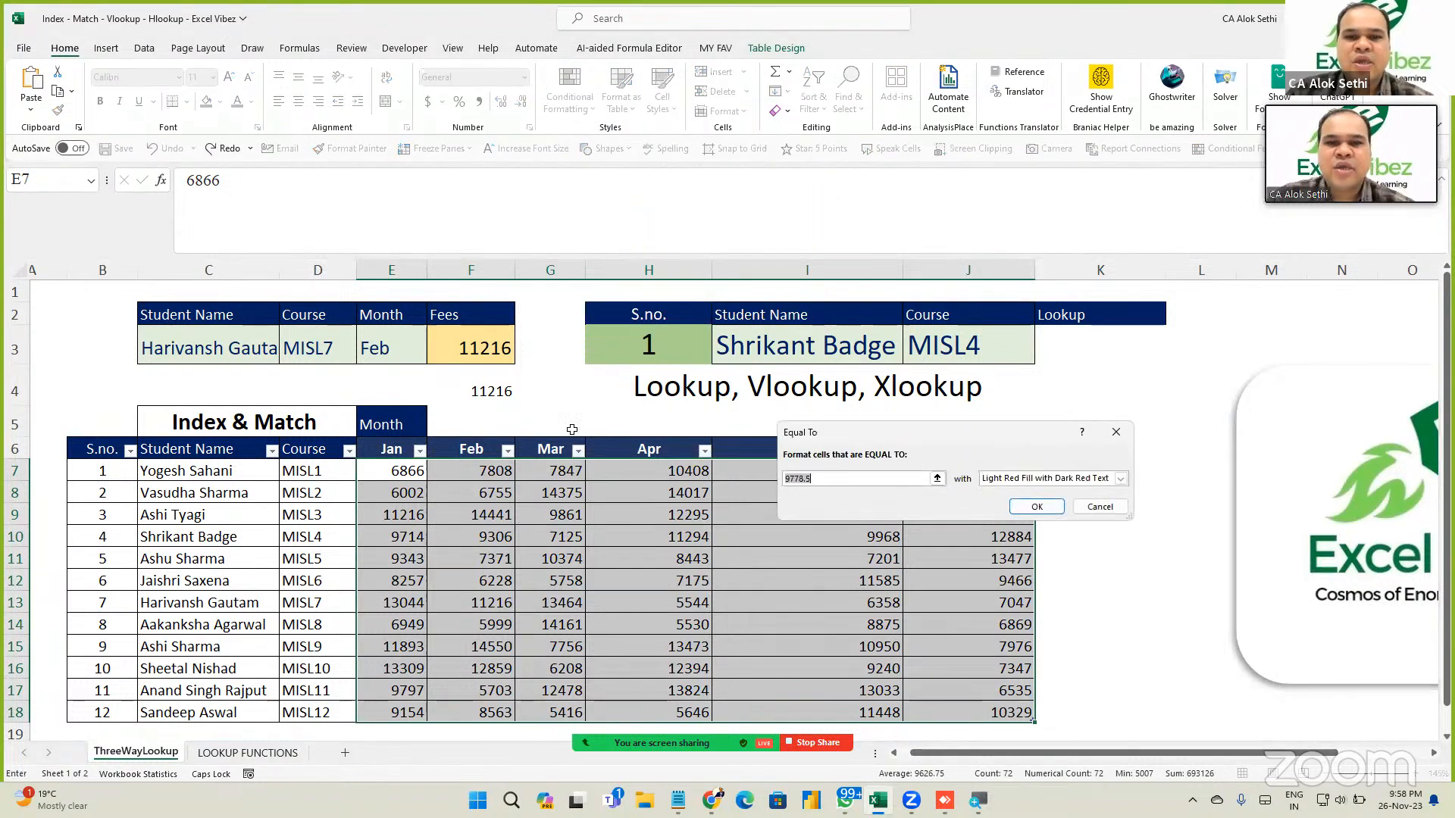
pyautogui.click(479, 347)
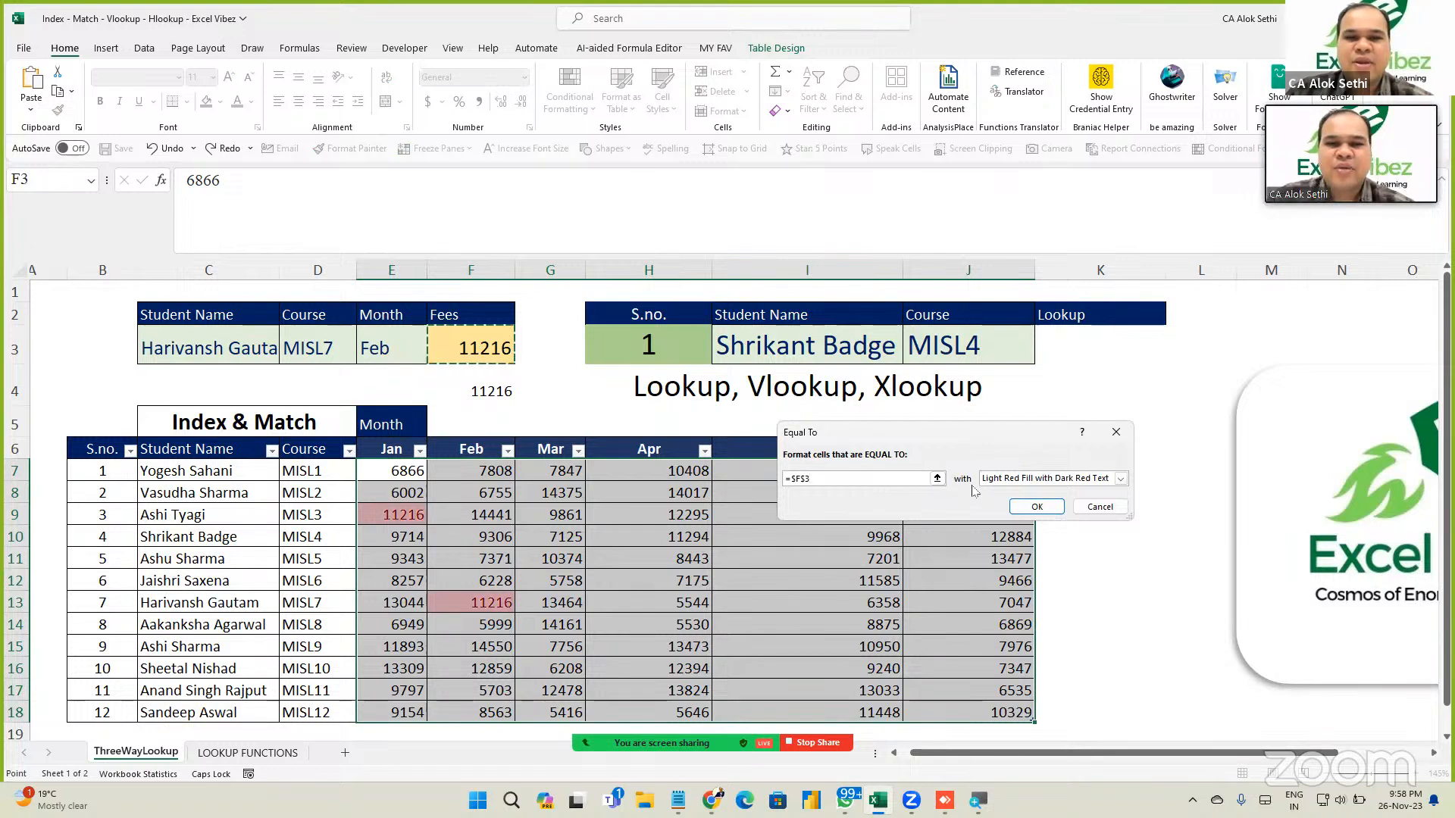
pyautogui.click(1011, 479)
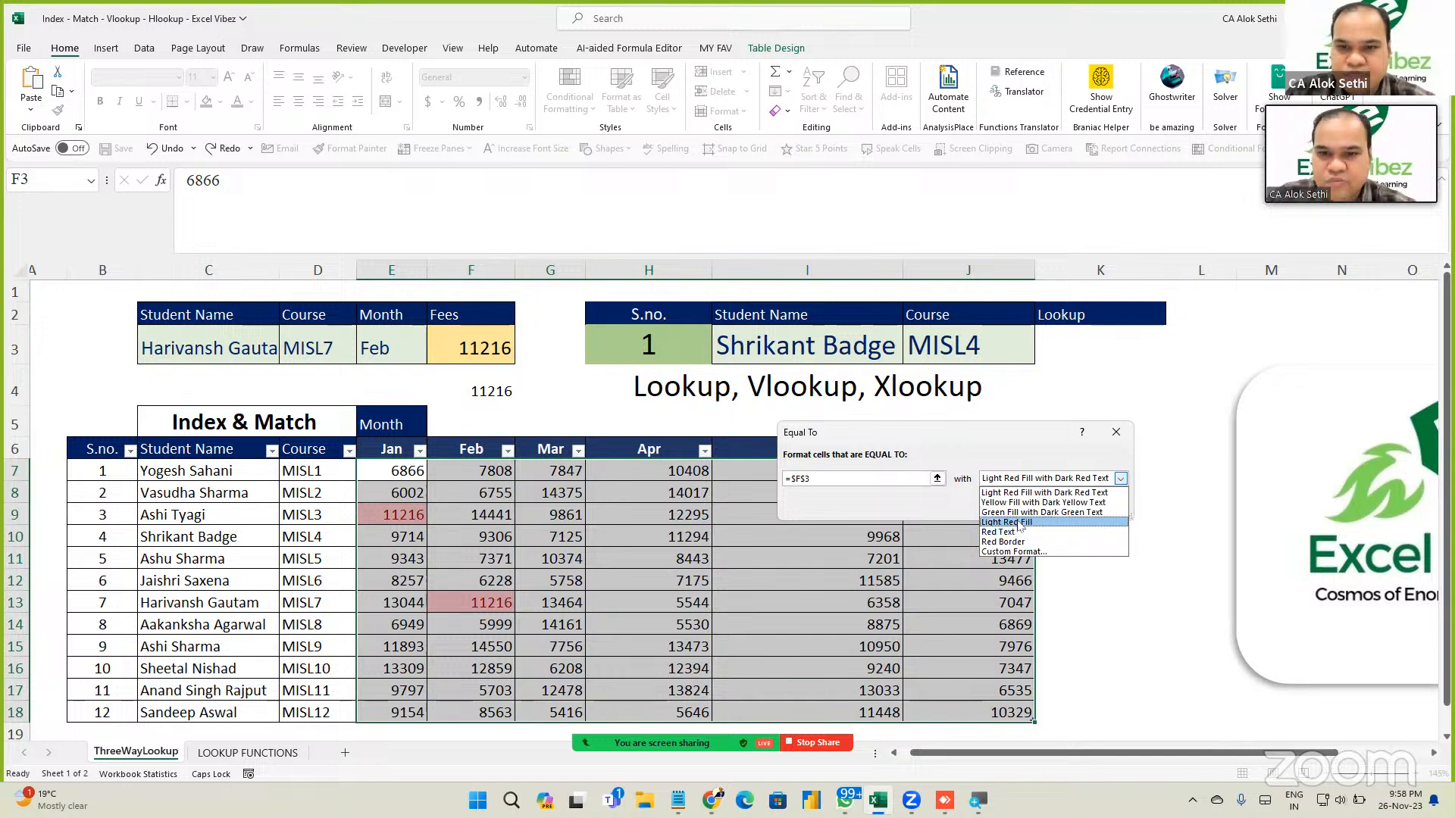
pyautogui.click(1021, 514)
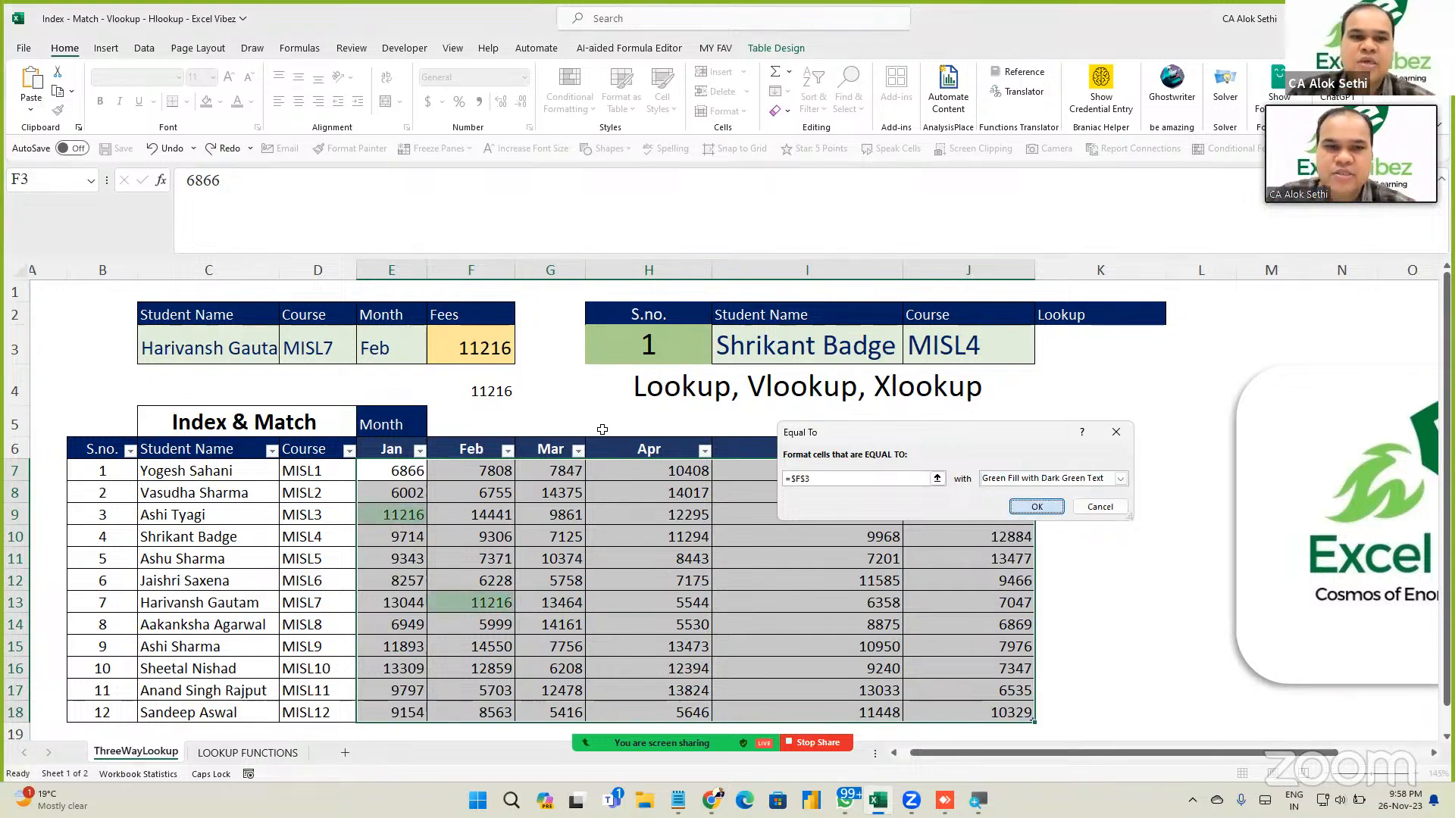
pyautogui.click(1059, 505)
pyautogui.click(268, 342)
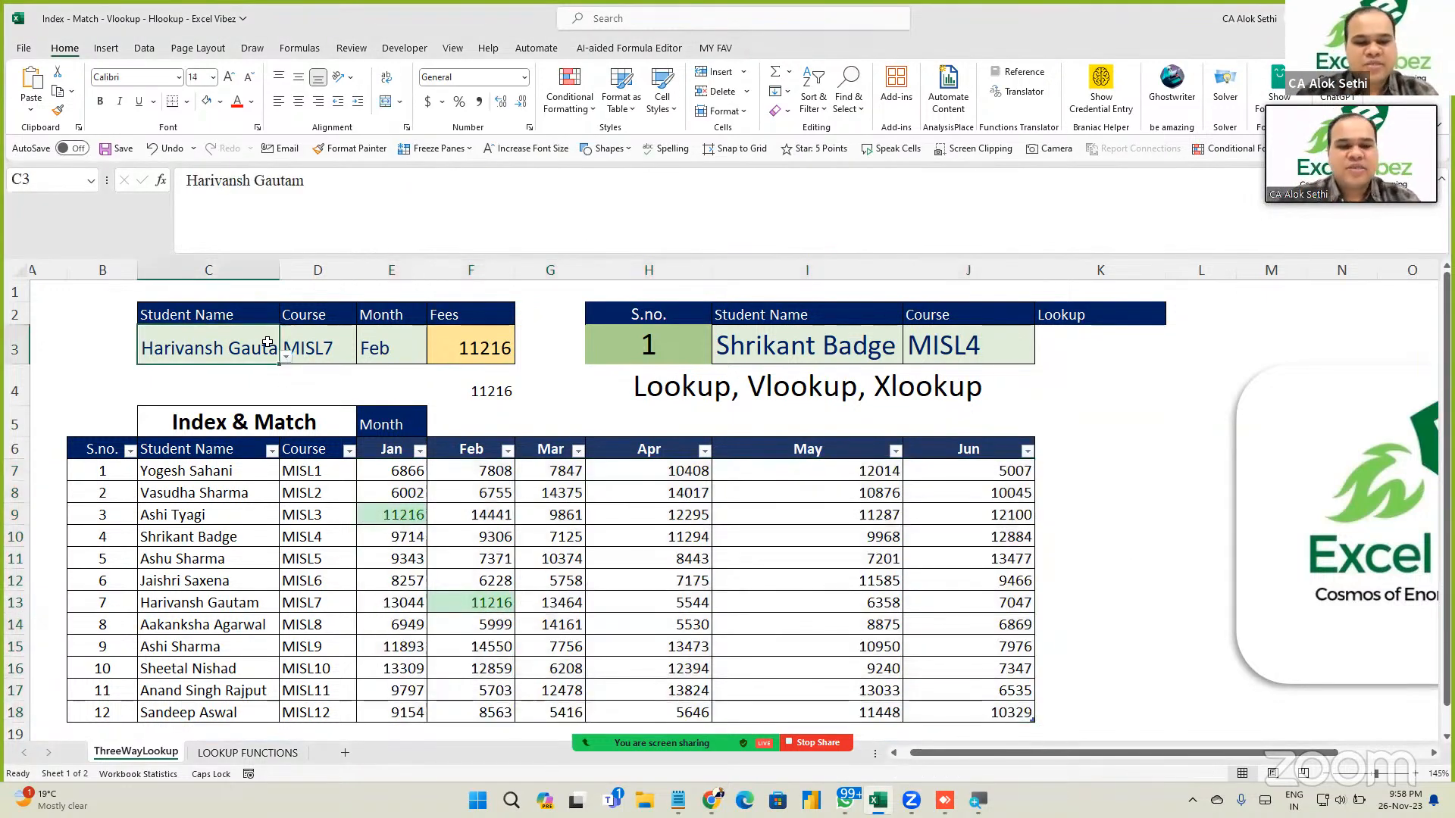
# Switch the C3 student to the previous MISL2 name and check the F3 fee.
pyautogui.hotkey('alt', 'Down')
pyautogui.press('Up')
pyautogui.press('Up')
pyautogui.press('Up')
pyautogui.press('Up')
pyautogui.press('Up')
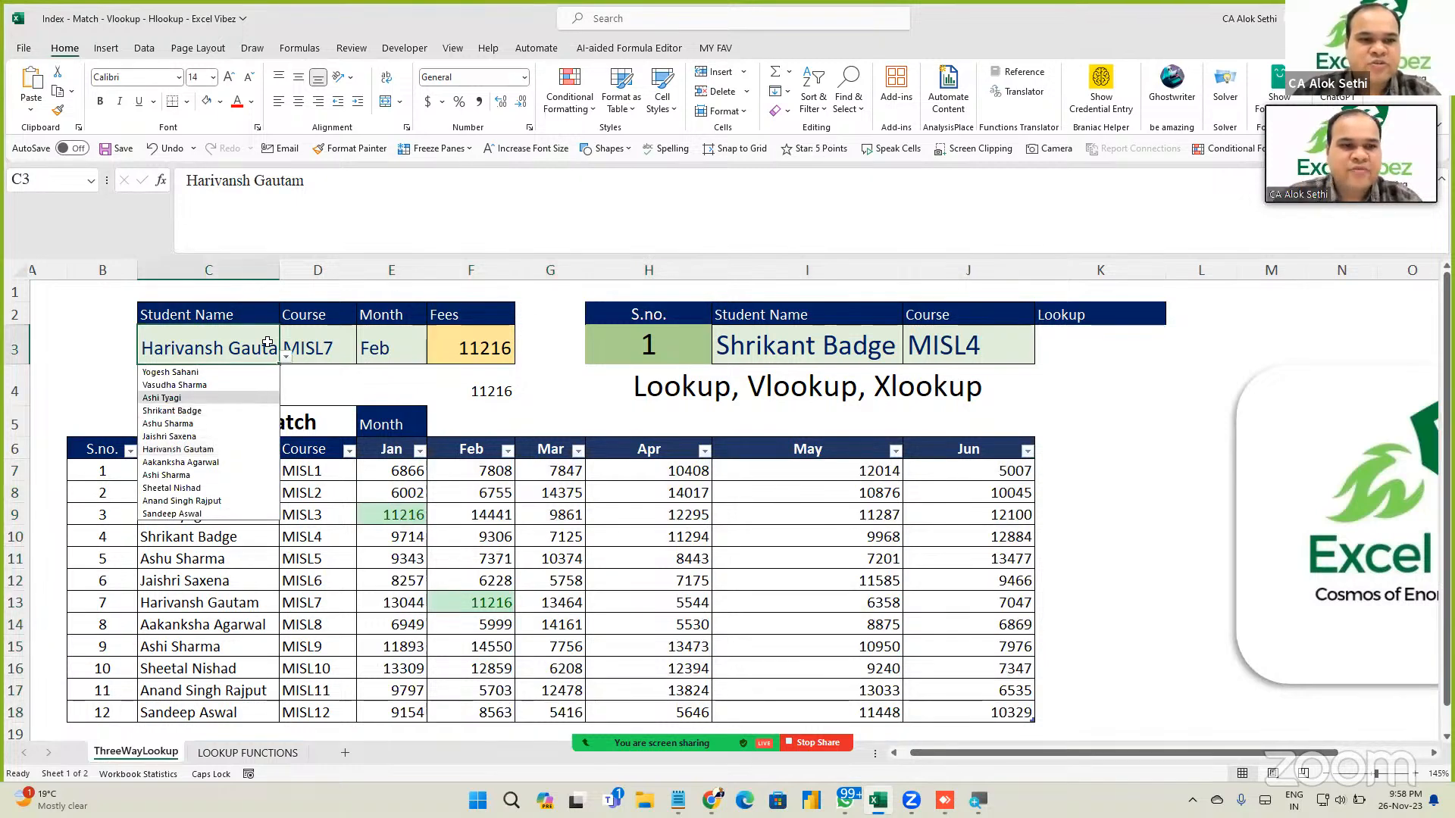
pyautogui.press('Return')
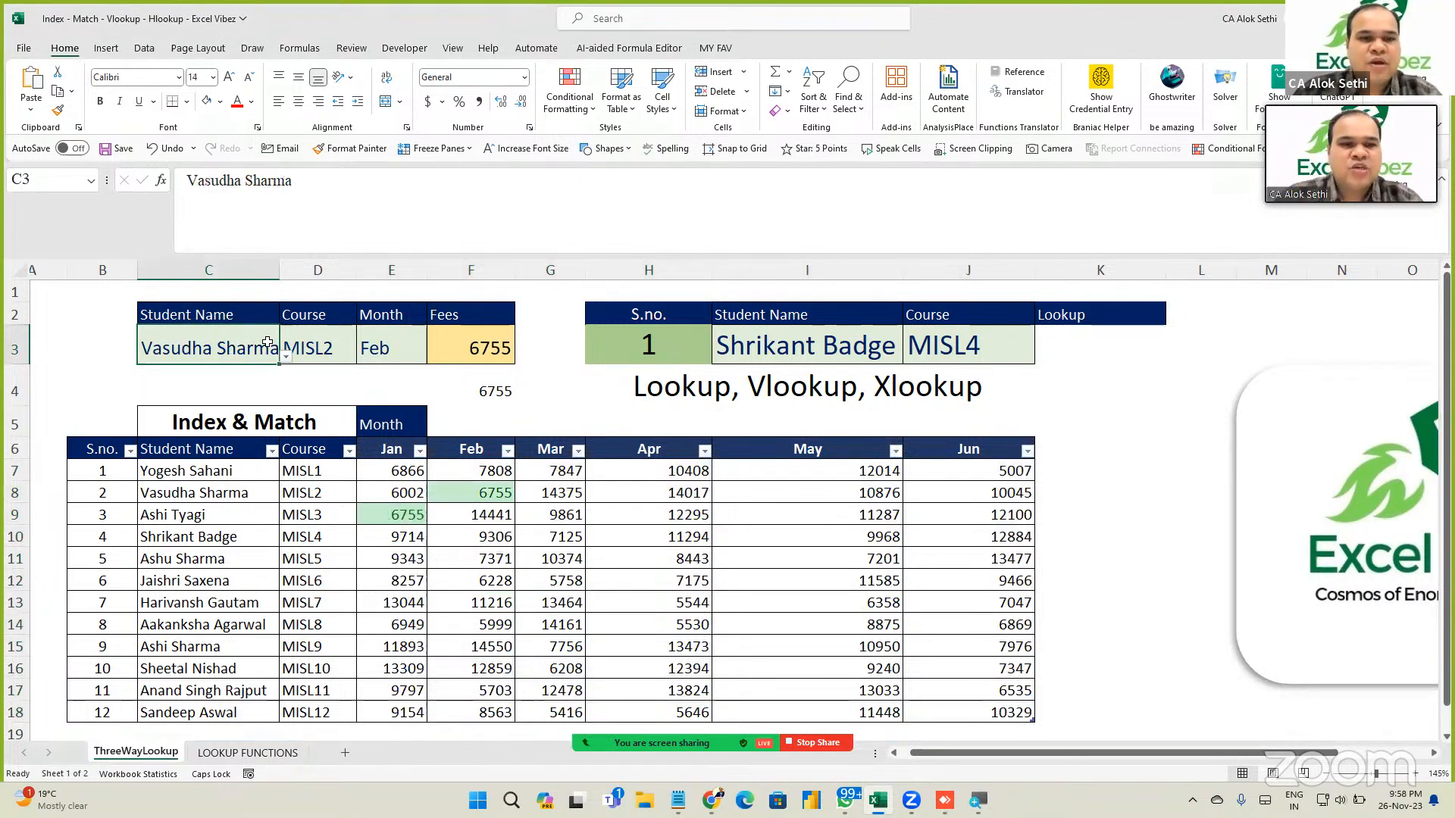
pyautogui.press('Right')
pyautogui.press('Right')
pyautogui.press('Right')
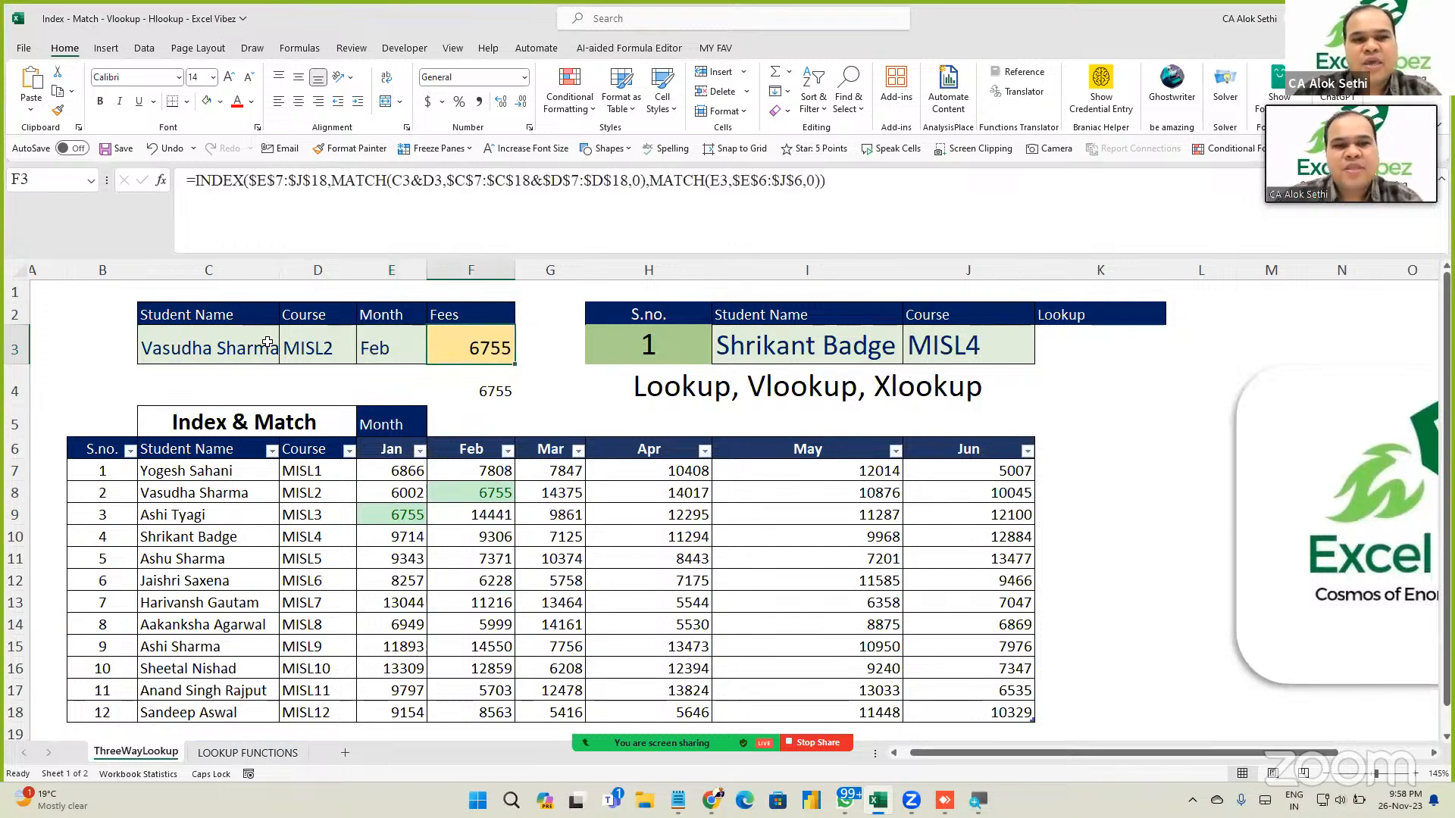
pyautogui.press('Down')
pyautogui.press('Down')
pyautogui.press('Down')
pyautogui.press('Down')
pyautogui.press('Down')
pyautogui.press('Up')
pyautogui.press('Up')
pyautogui.press('Up')
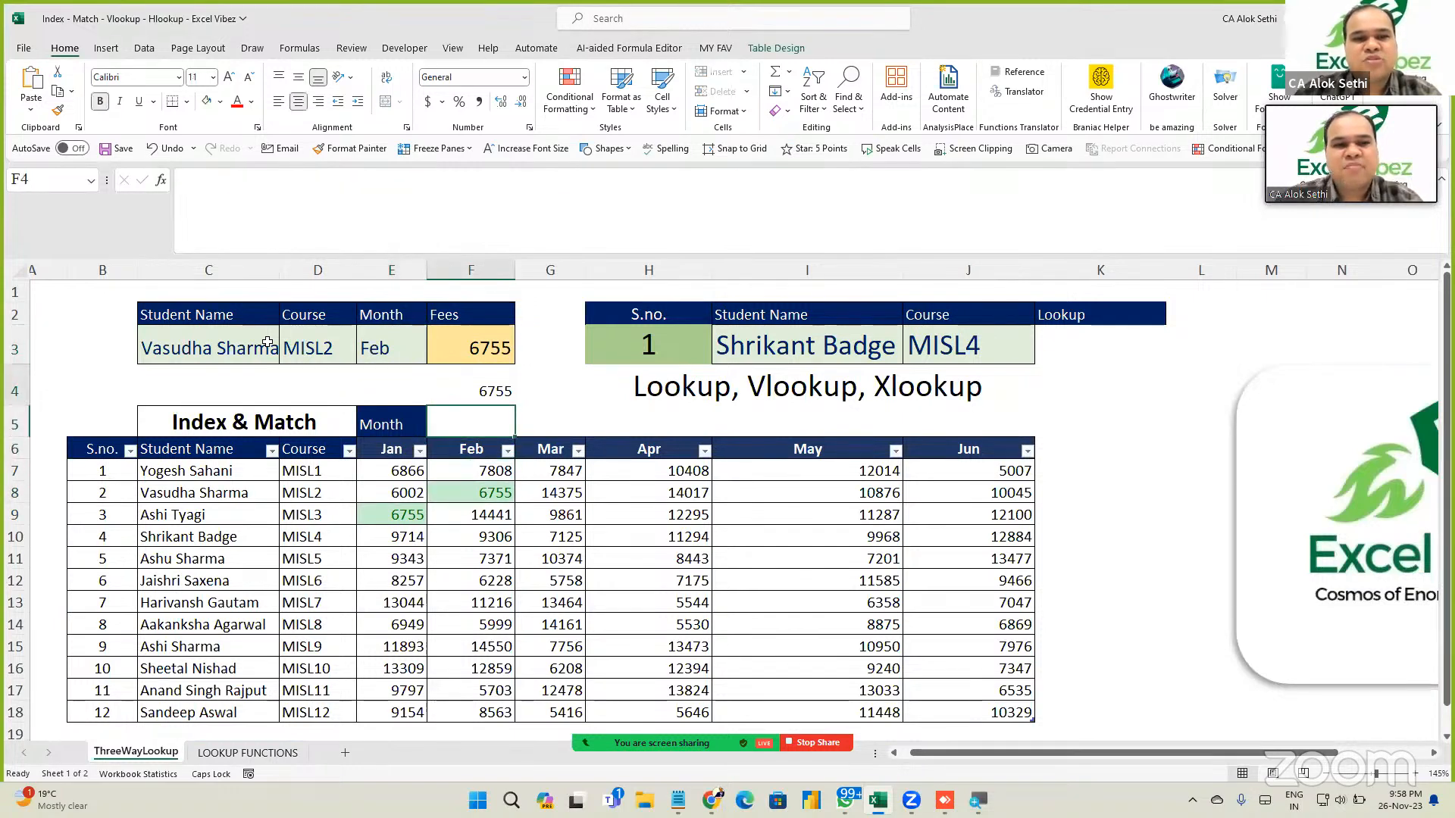
pyautogui.press('Up')
pyautogui.press('Up')
pyautogui.press('Up')
# Step through the fee values in rows 8 and 9 to compare them with the lookup.
pyautogui.press('Down')
pyautogui.press('Down')
pyautogui.press('Down')
pyautogui.press('Down')
pyautogui.press('Down')
pyautogui.press('Down')
pyautogui.press('Left')
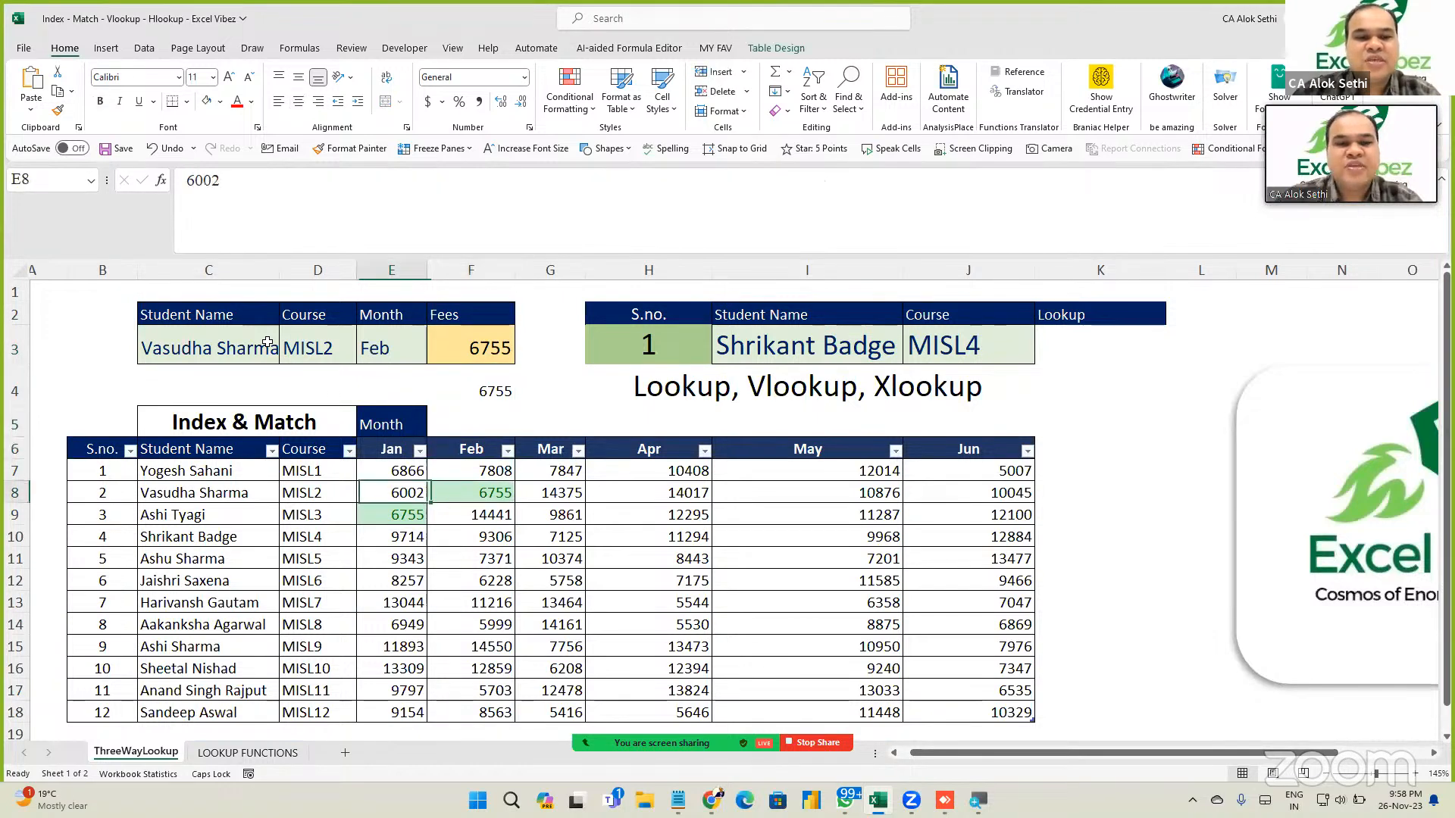
pyautogui.press('Down')
pyautogui.press('Right')
pyautogui.press('Up')
pyautogui.press('Left')
pyautogui.press('Down')
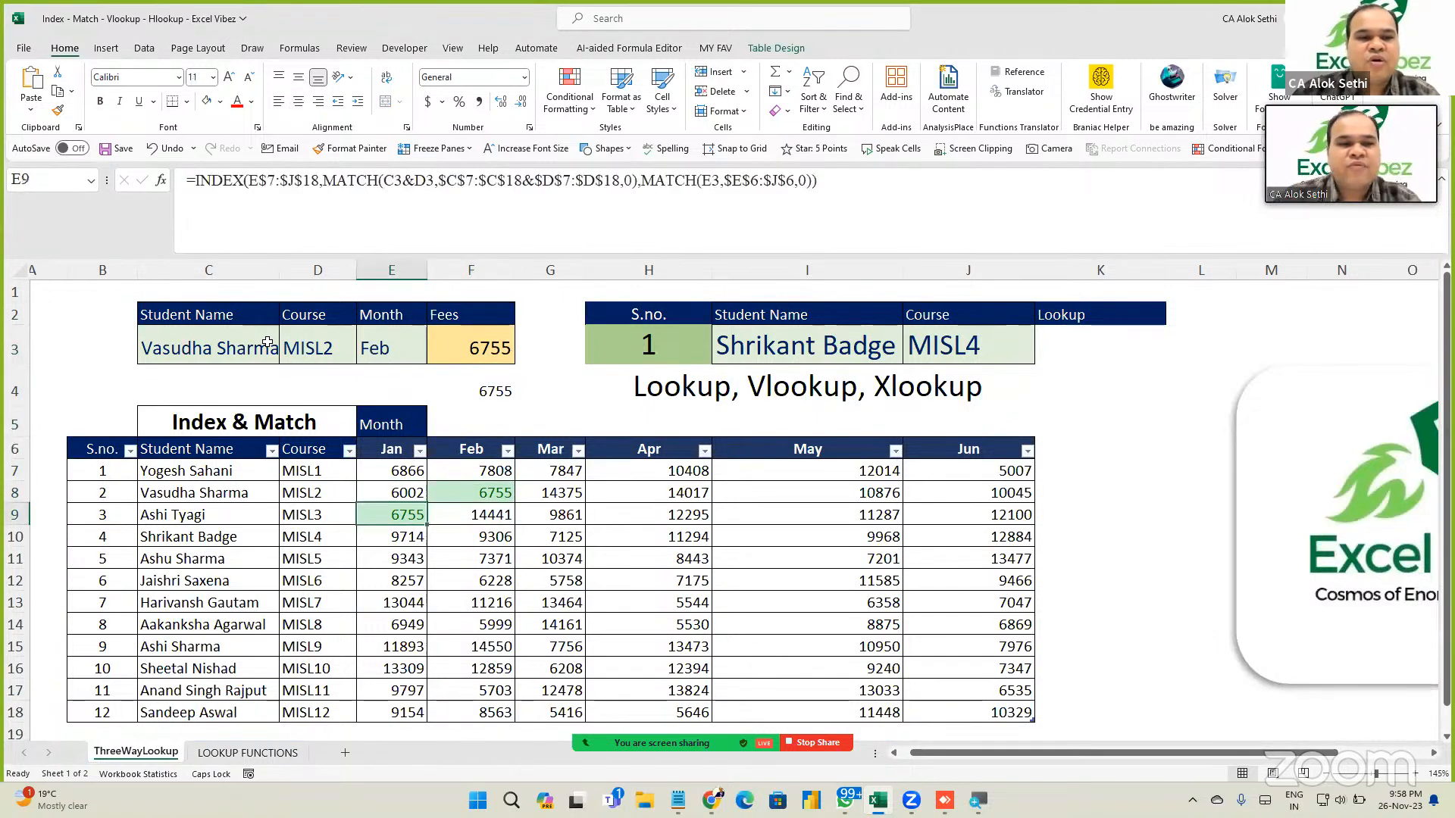
pyautogui.press('Right')
pyautogui.press('Up')
pyautogui.press('Left')
pyautogui.press('Right')
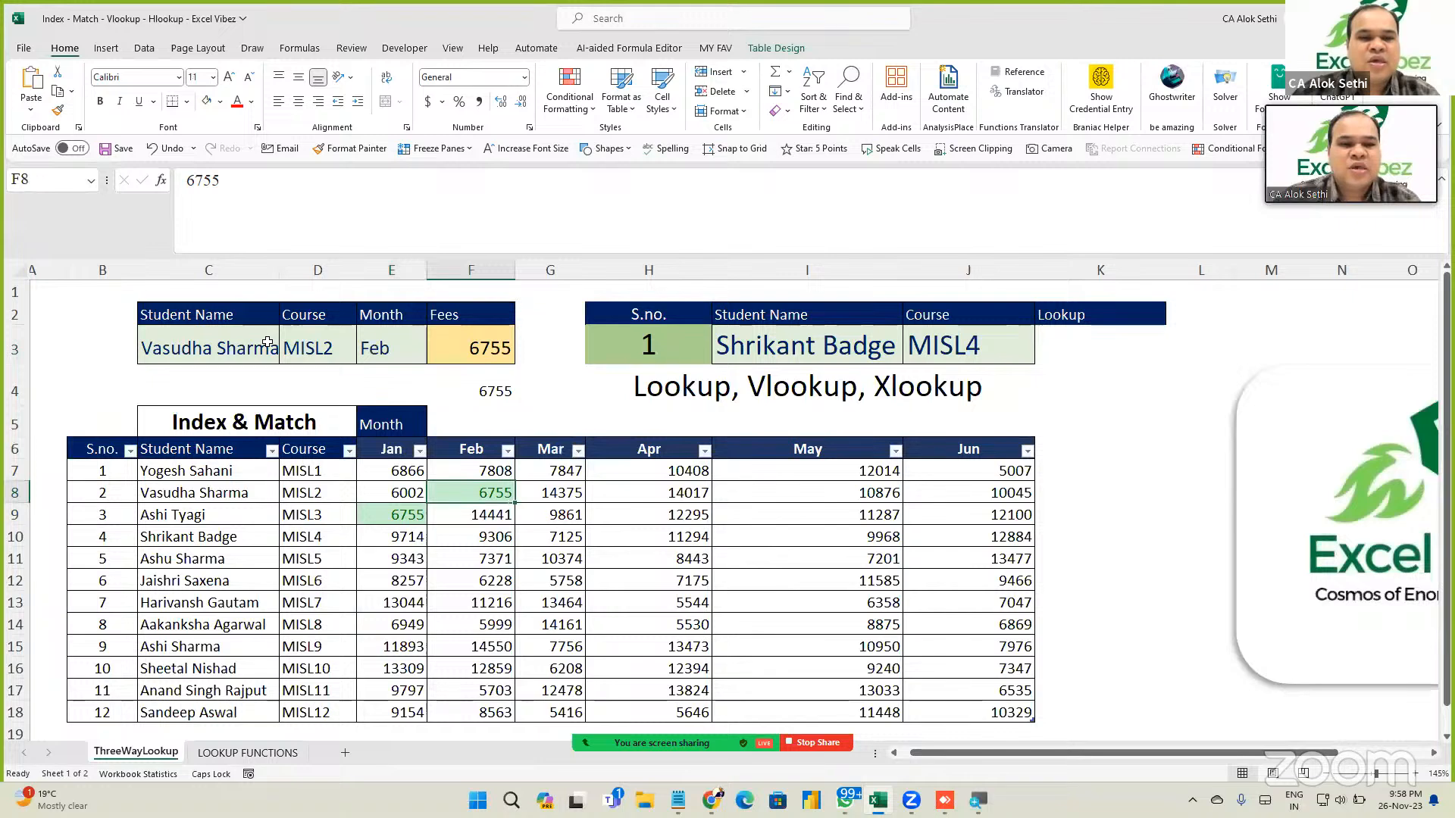
pyautogui.press('Left')
pyautogui.press('Down')
pyautogui.press('Right')
pyautogui.press('Up')
pyautogui.press('Right')
pyautogui.press('Right')
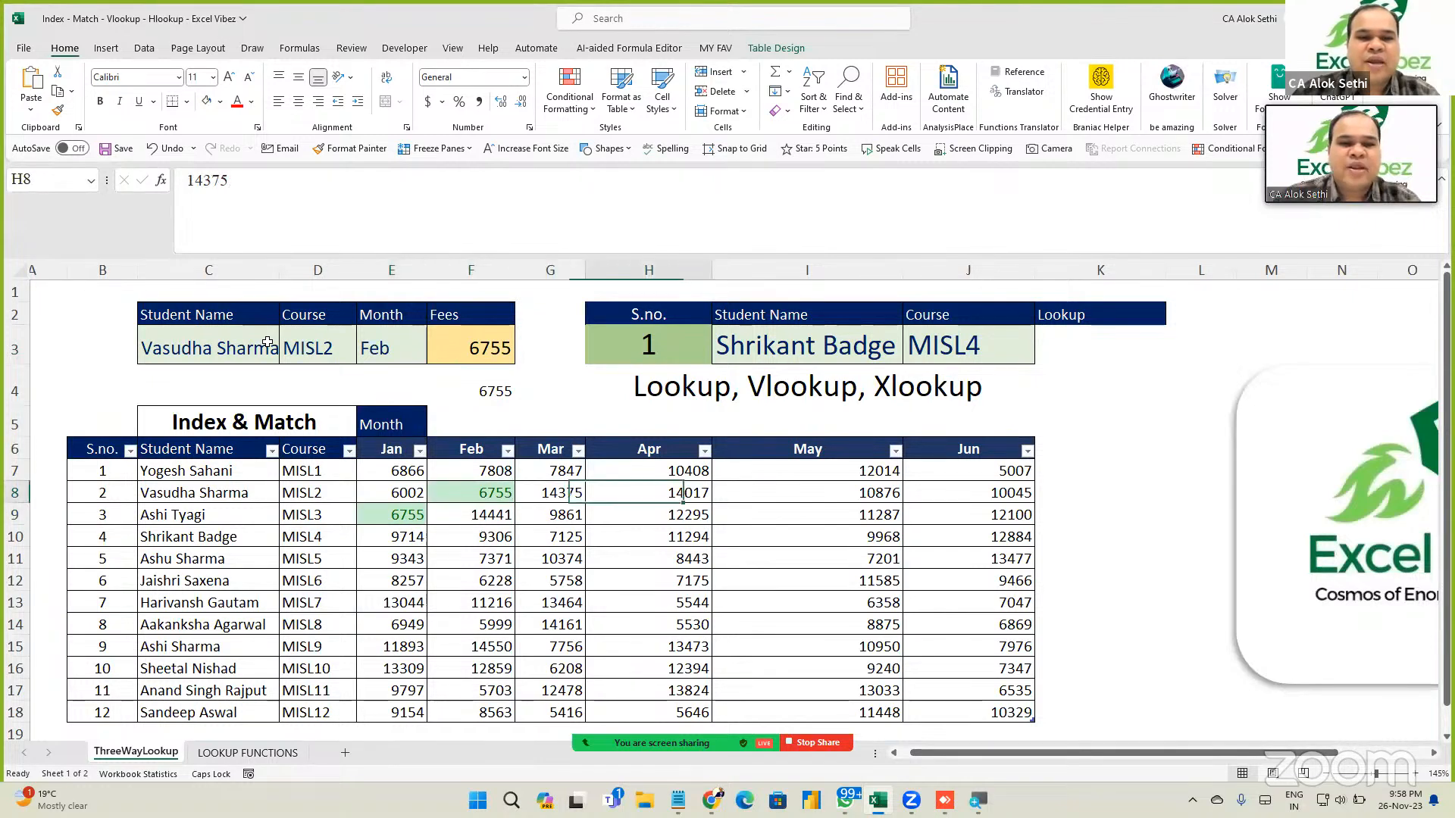
pyautogui.press('Left')
pyautogui.press('Up')
pyautogui.press('Up')
pyautogui.press('Up')
pyautogui.press('Up')
pyautogui.press('Up')
pyautogui.press('Left')
pyautogui.press('Left')
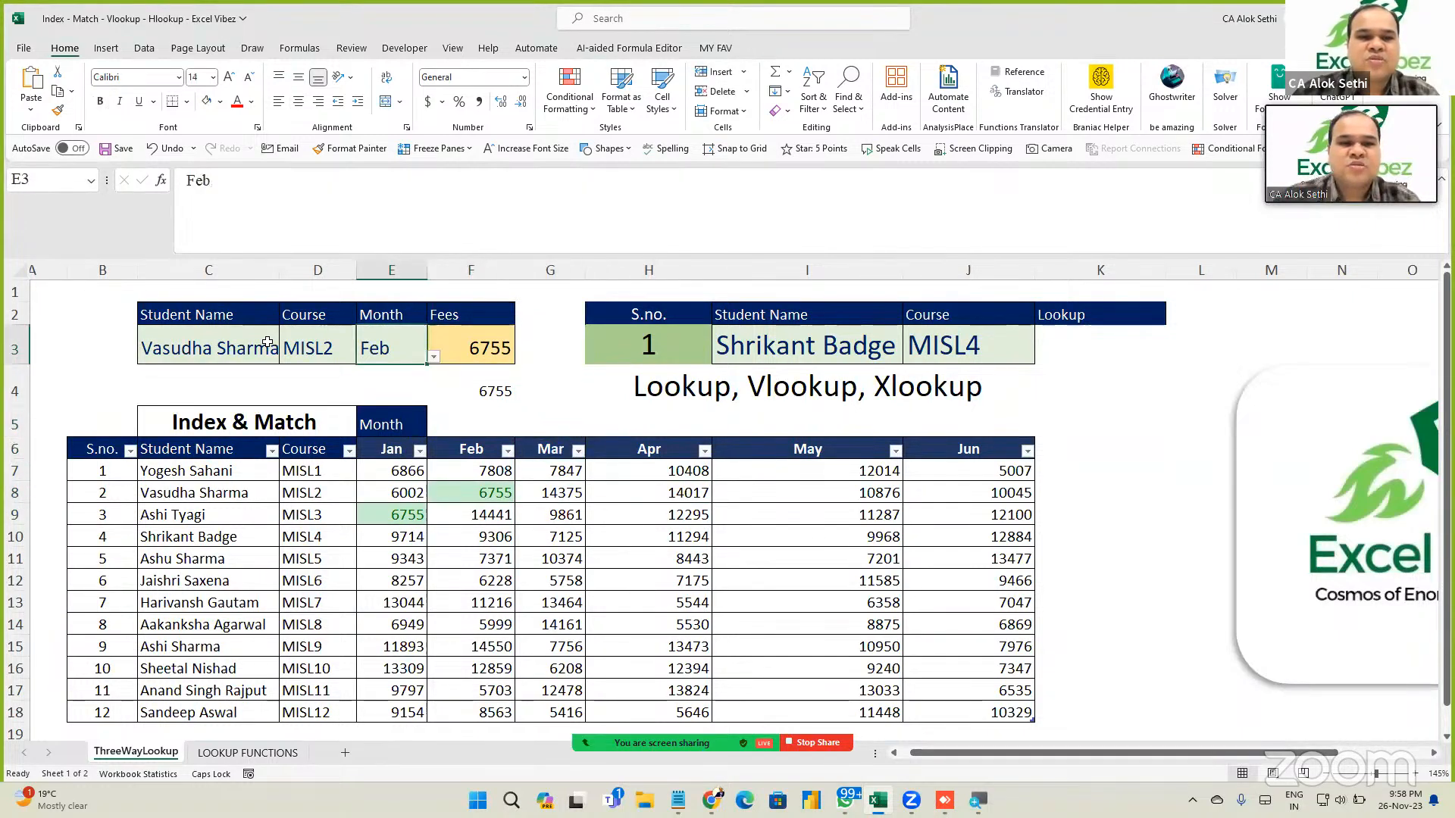
# Step the E3 month through Mar, Apr and May to Jun, then select E7:J18.
pyautogui.hotkey('alt', 'Down')
pyautogui.press('Down')
pyautogui.press('Return')
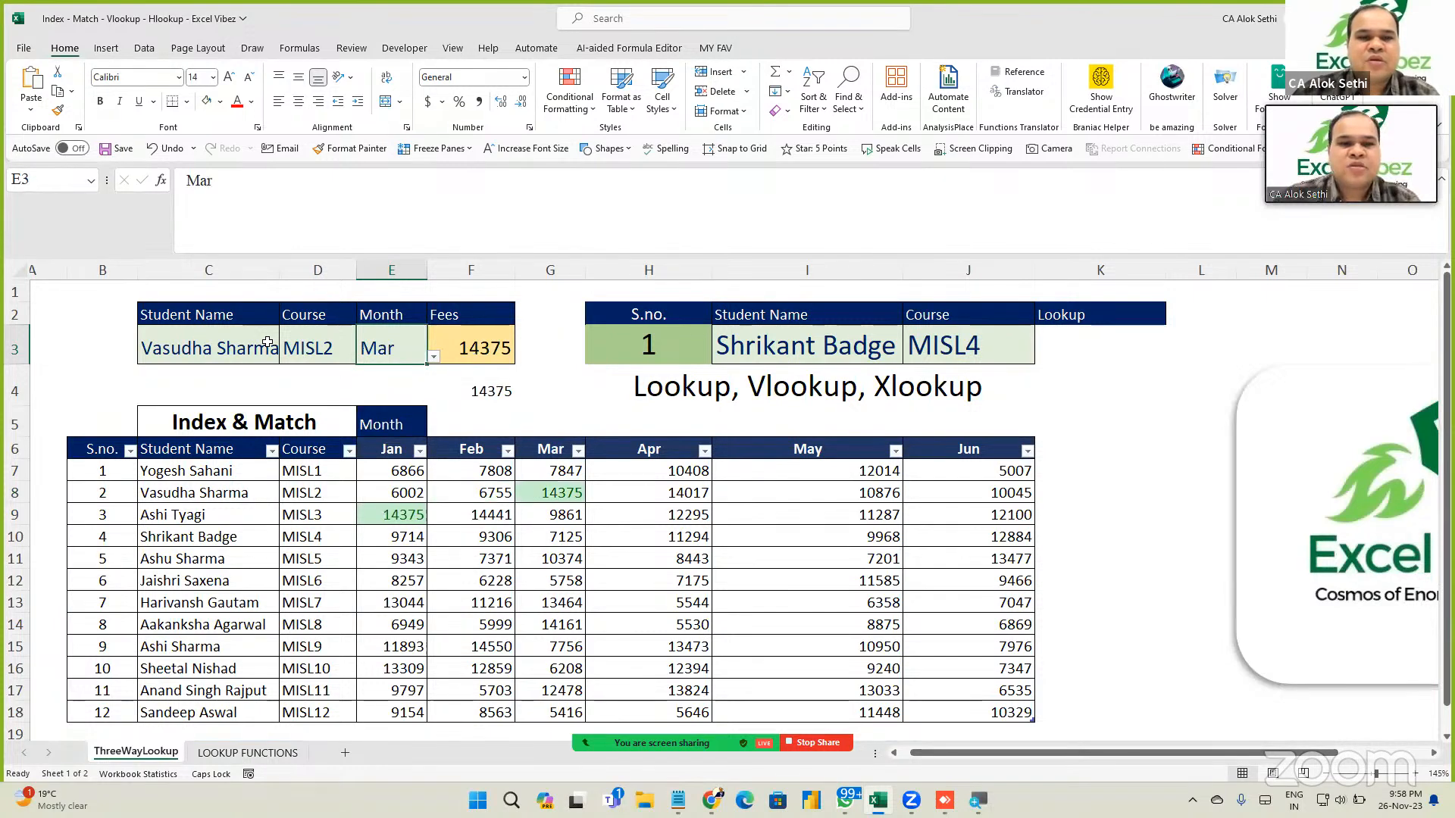
pyautogui.hotkey('alt', 'Down')
pyautogui.press('Down')
pyautogui.press('Return')
pyautogui.hotkey('alt', 'Down')
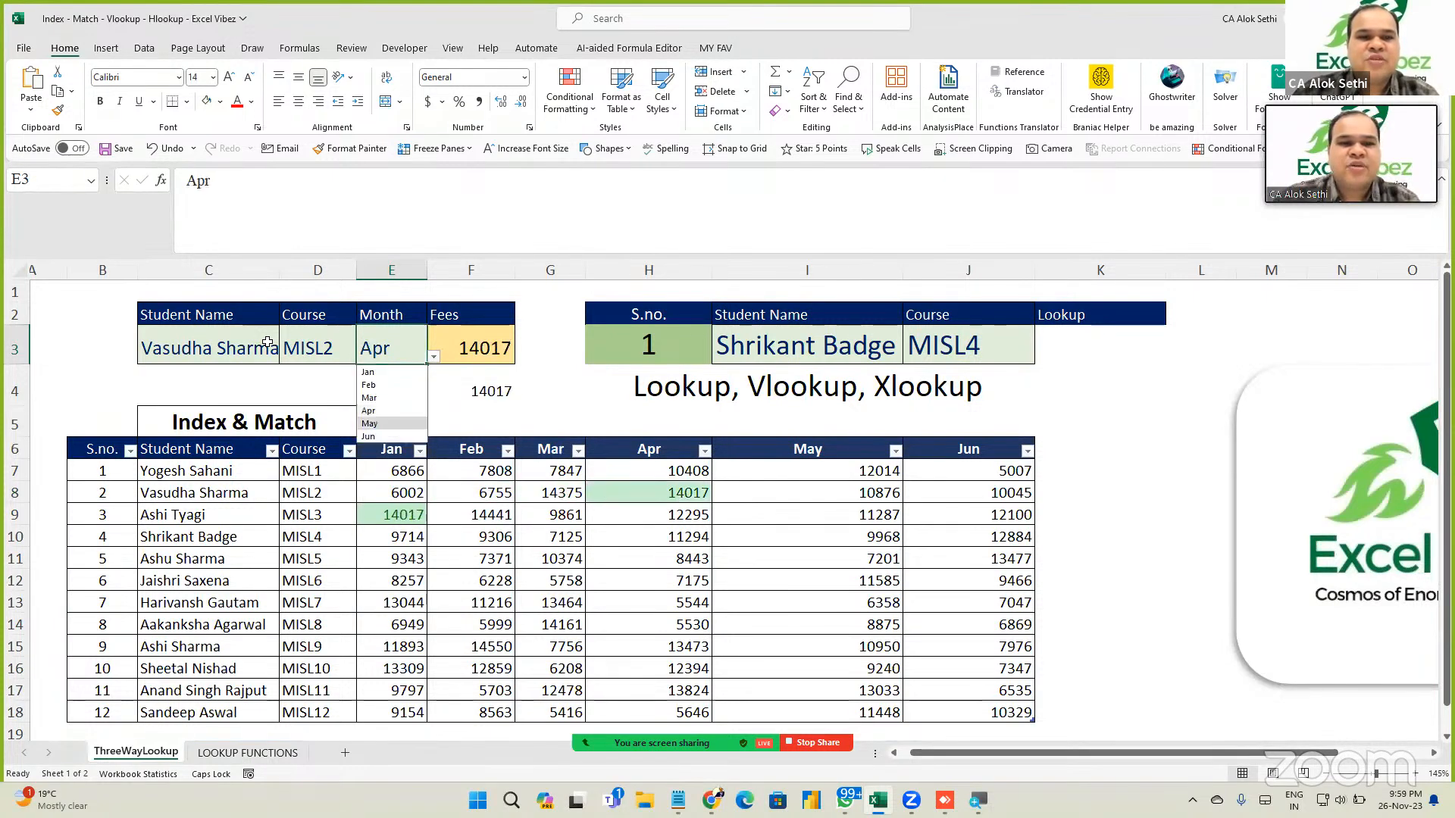
pyautogui.press('Down')
pyautogui.press('Return')
pyautogui.hotkey('alt', 'Down')
pyautogui.press('Down')
pyautogui.press('Return')
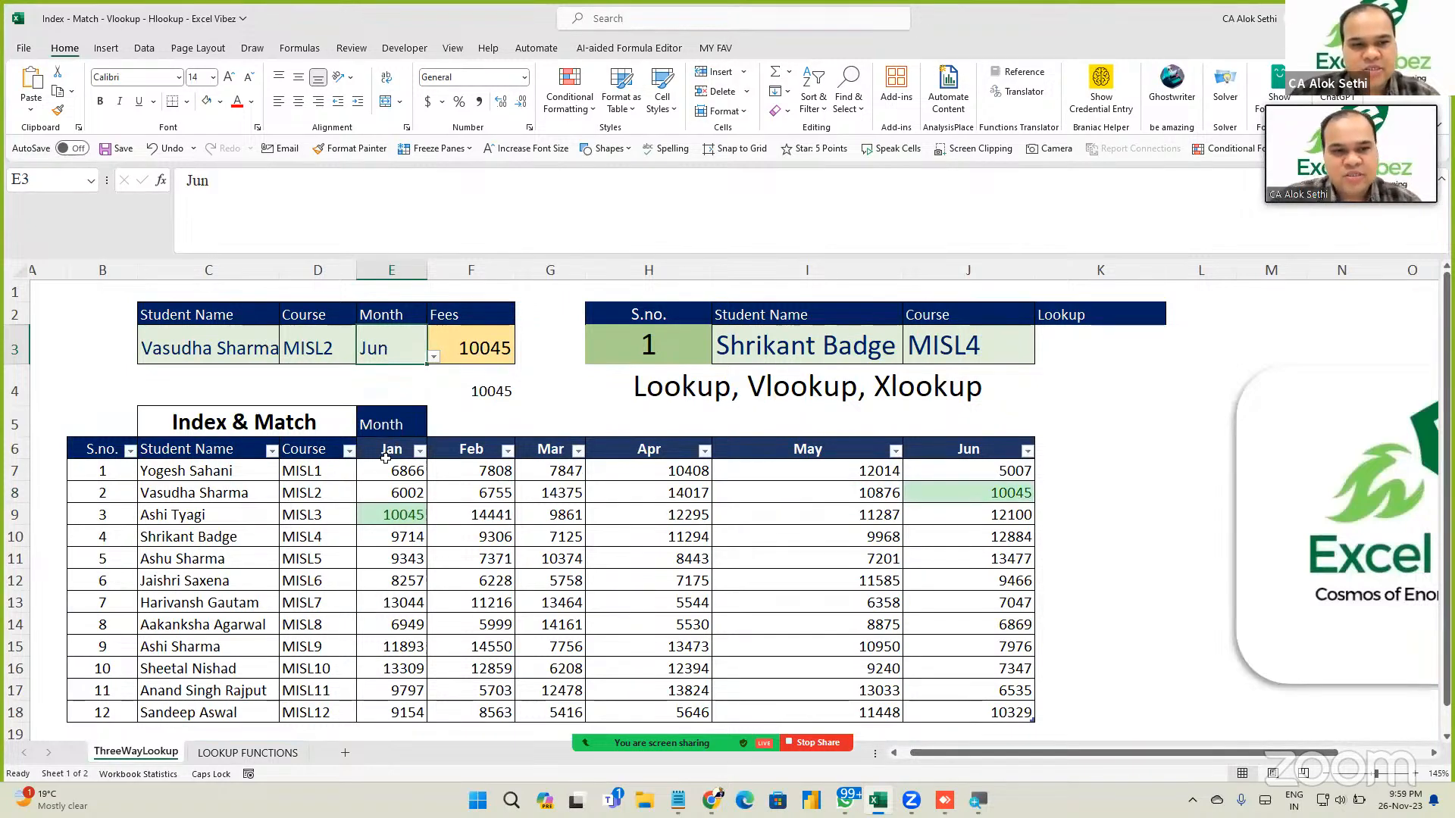
pyautogui.moveTo(387, 464); pyautogui.dragTo(1016, 716)
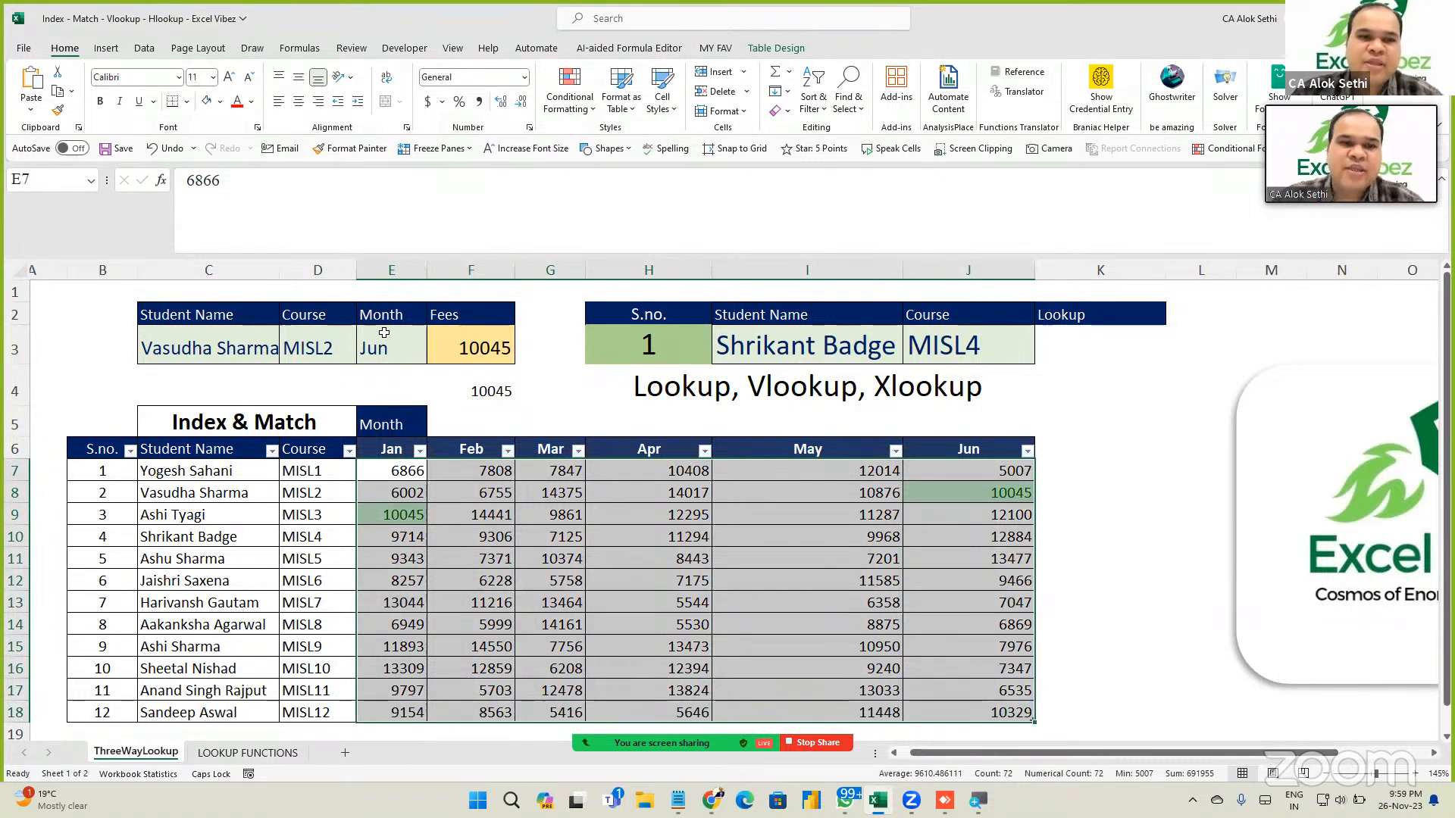
# Clear the conditional formatting rules from the selected fee cells.
pyautogui.click(574, 106)
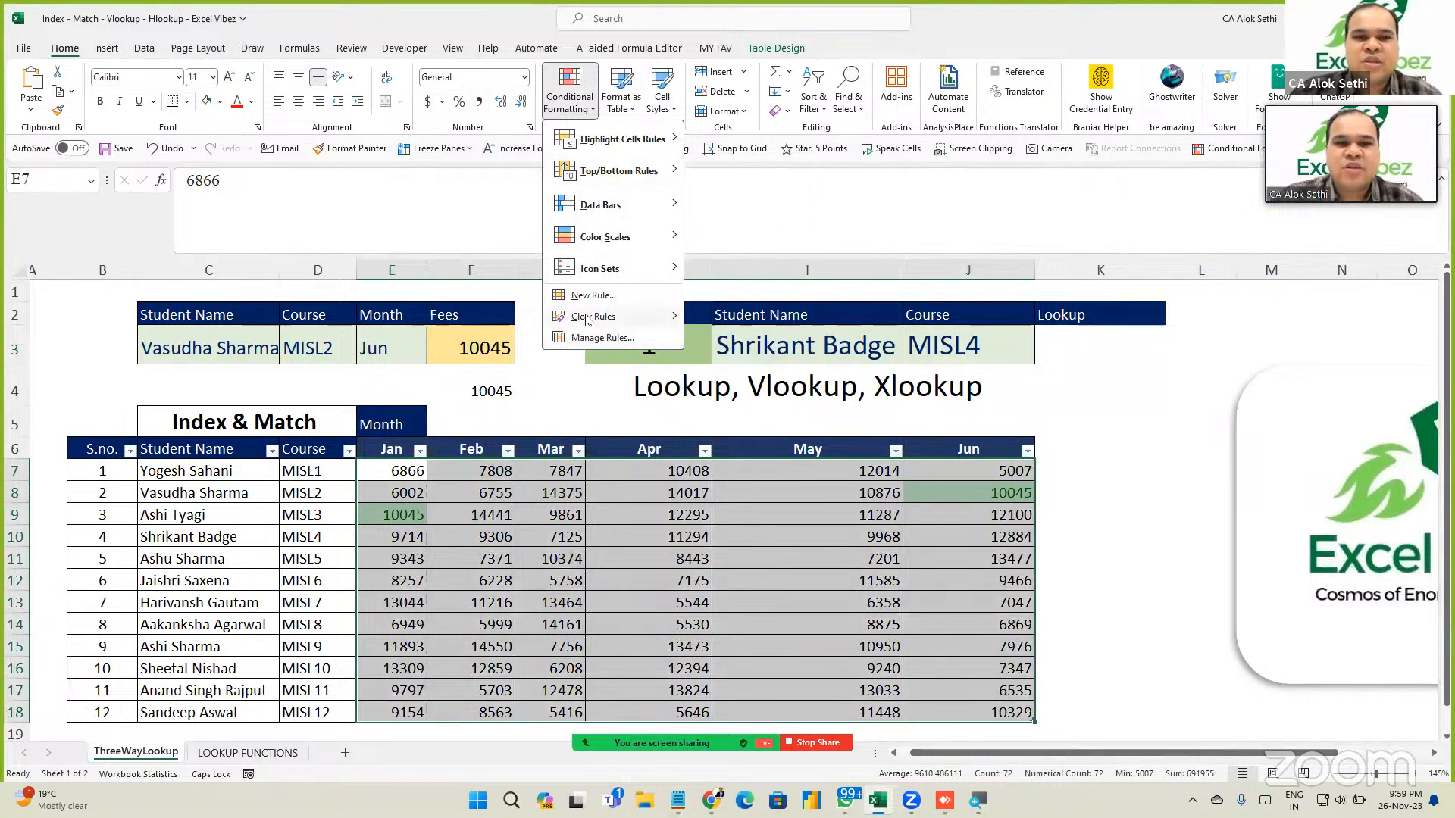
pyautogui.moveTo(644, 316)
pyautogui.click(698, 325)
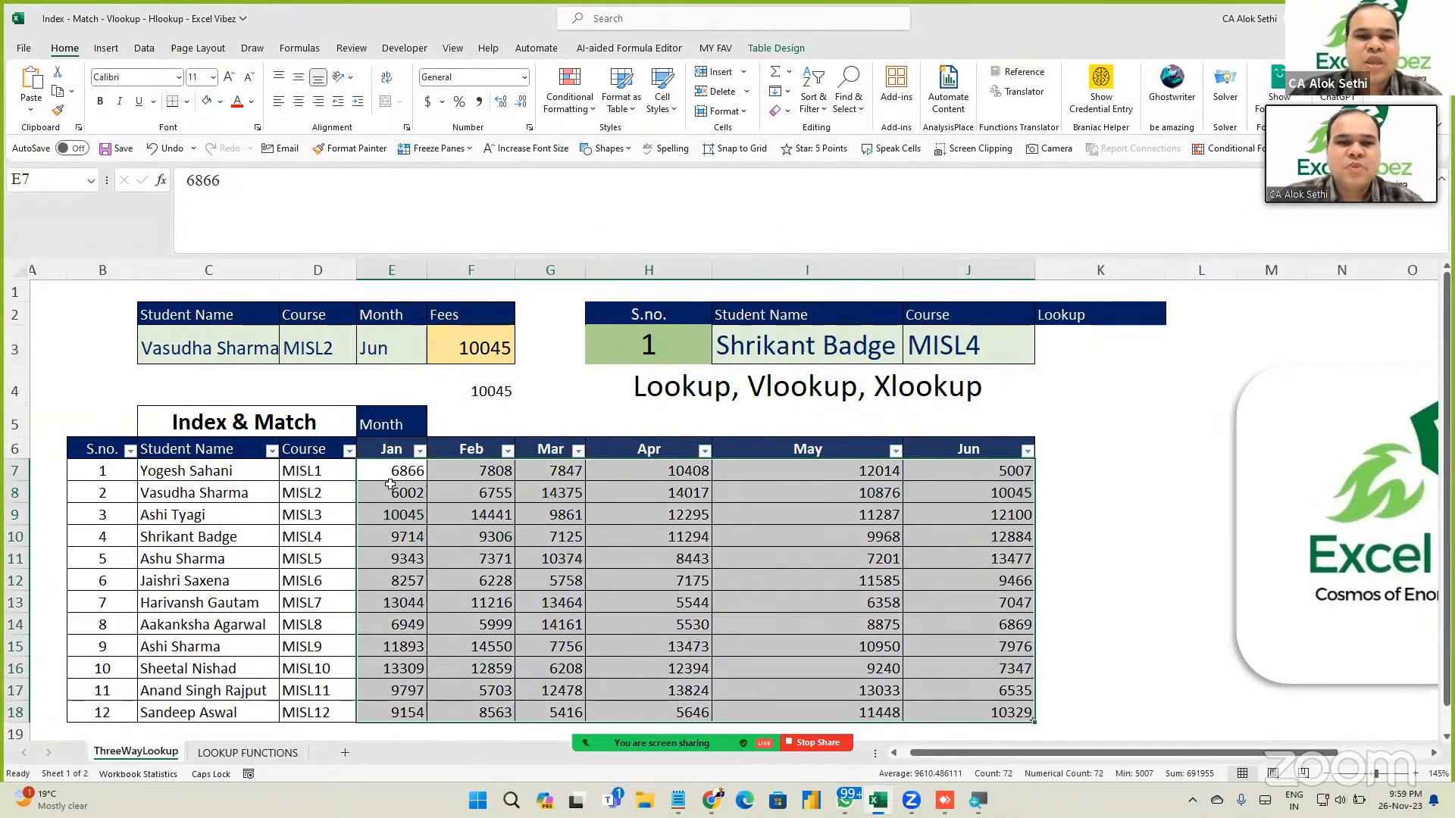
# Open the Text That Contains highlight rule dialog and cancel it.
pyautogui.click(572, 113)
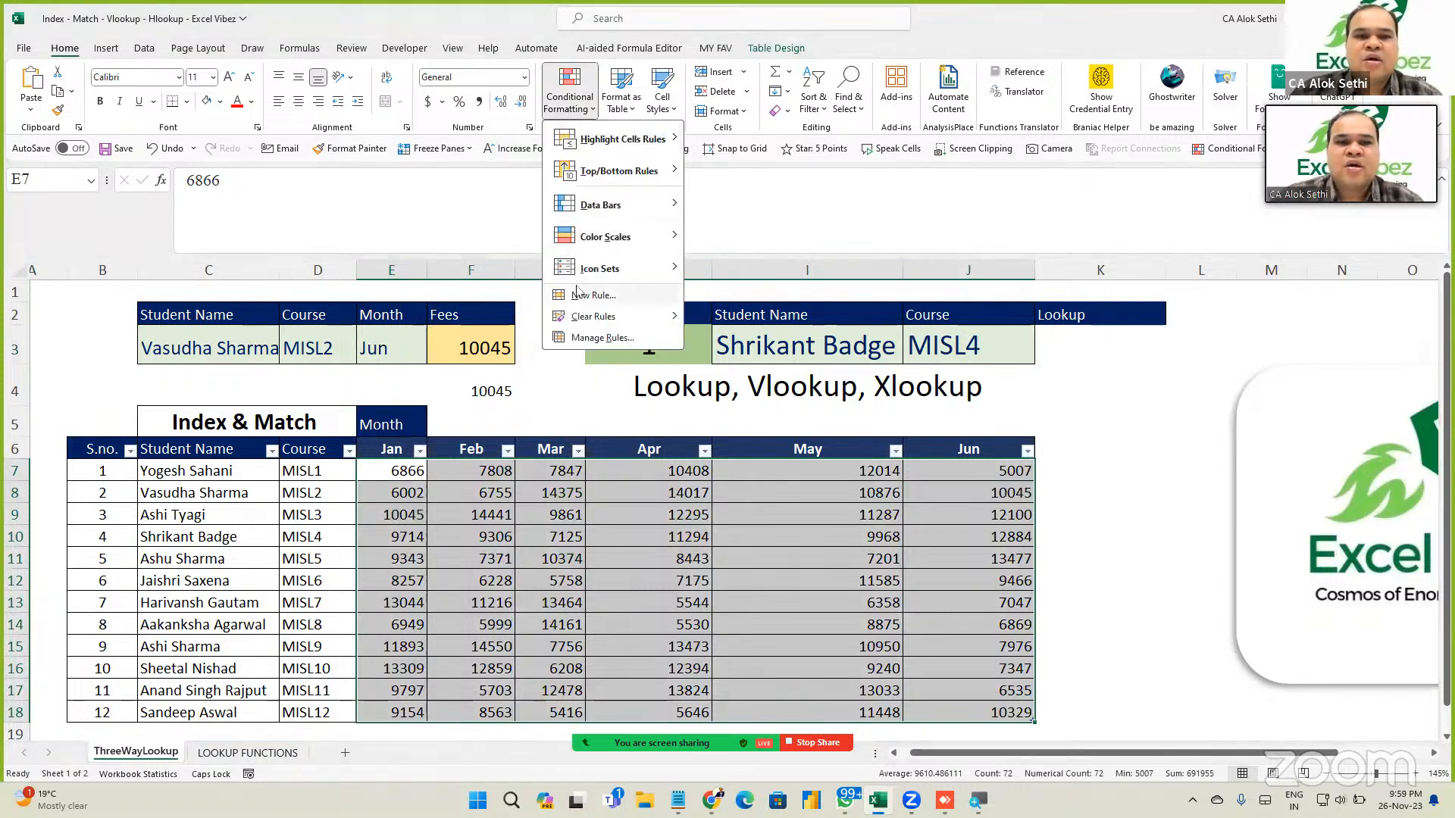
pyautogui.moveTo(591, 144)
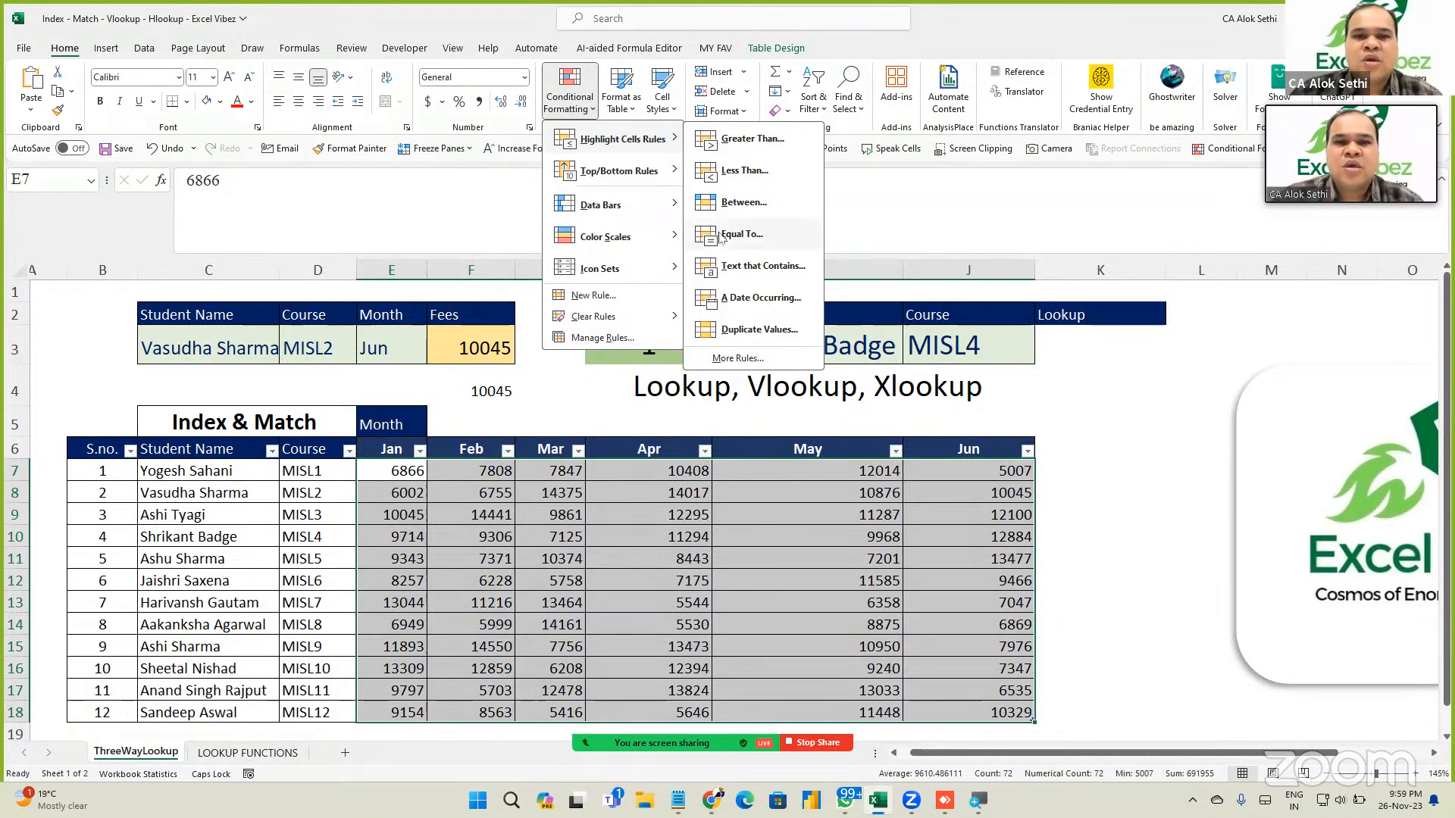
pyautogui.click(732, 271)
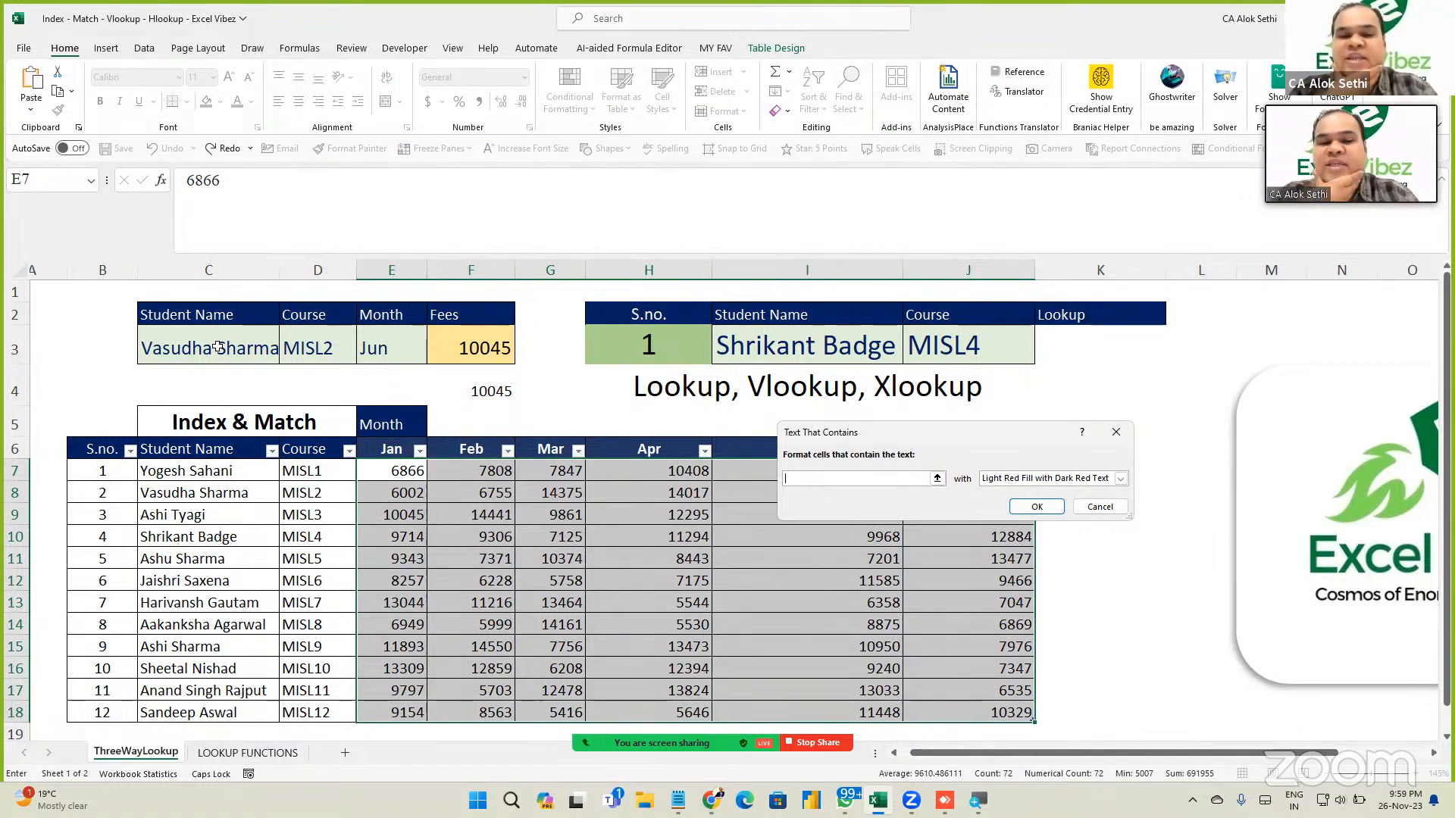
pyautogui.press('Escape')
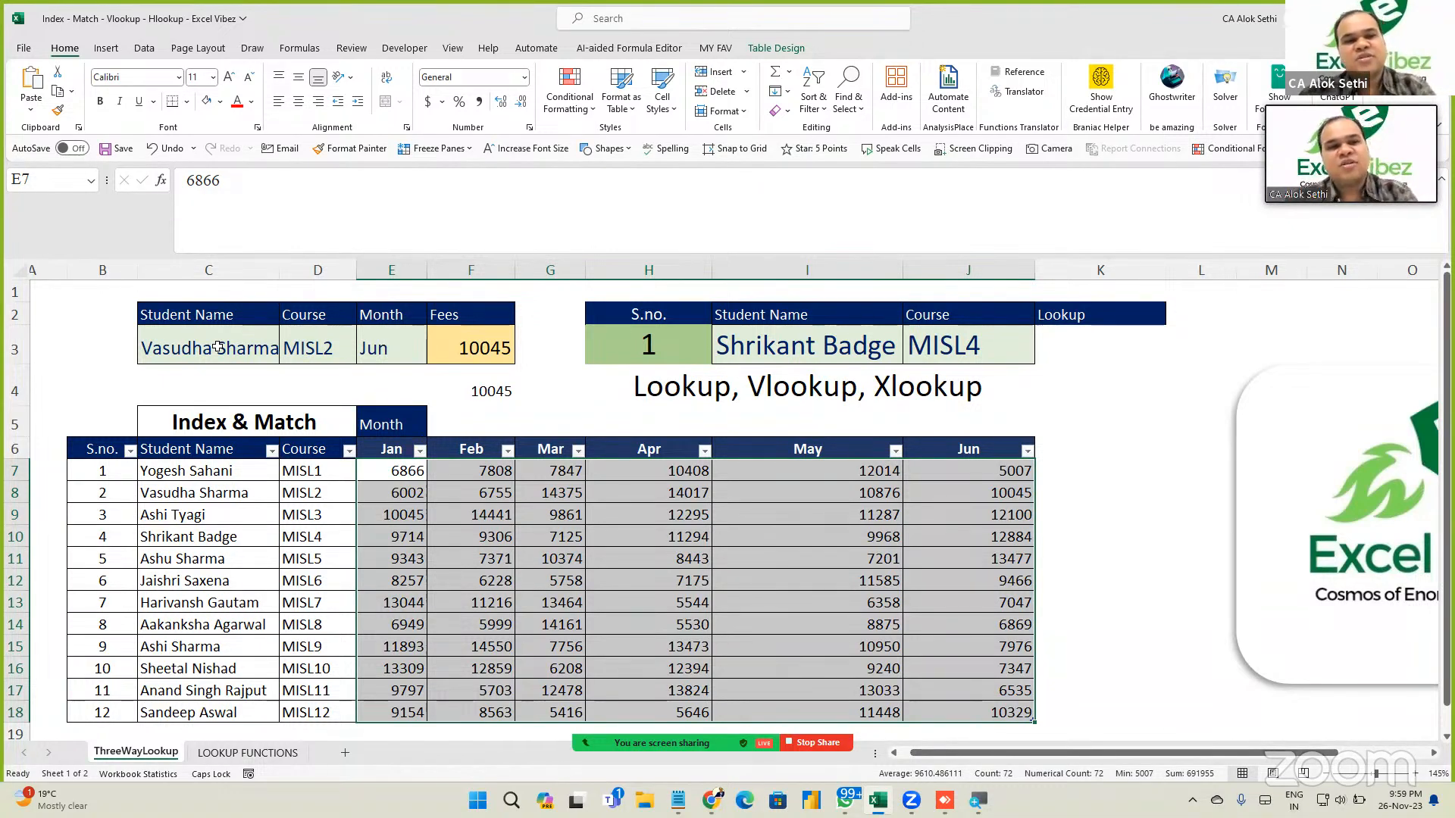
# Choose the MISL5 student in C3 and May in E3, then select the Apr value in H13.
pyautogui.click(218, 348)
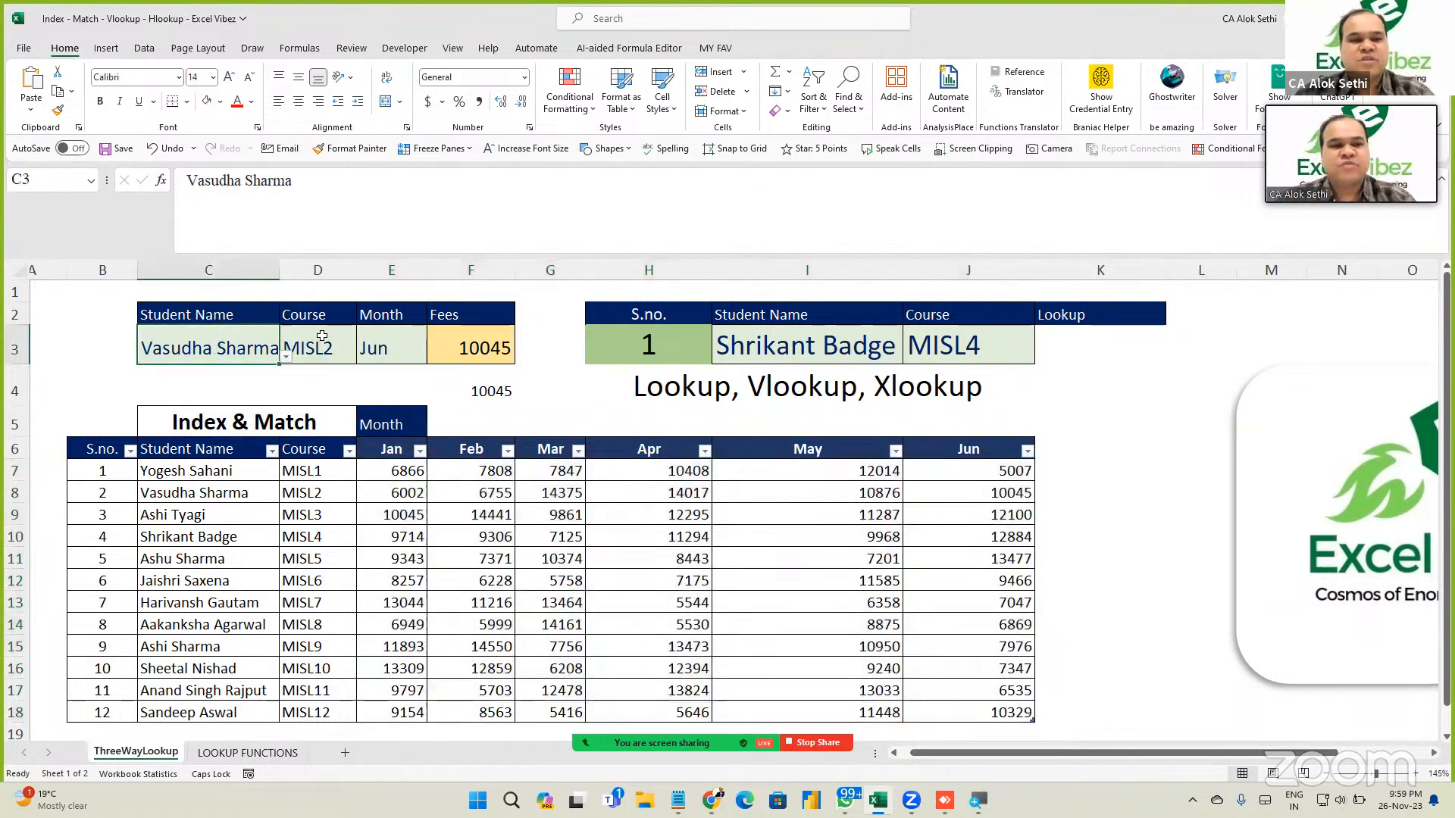
pyautogui.click(286, 356)
pyautogui.click(237, 427)
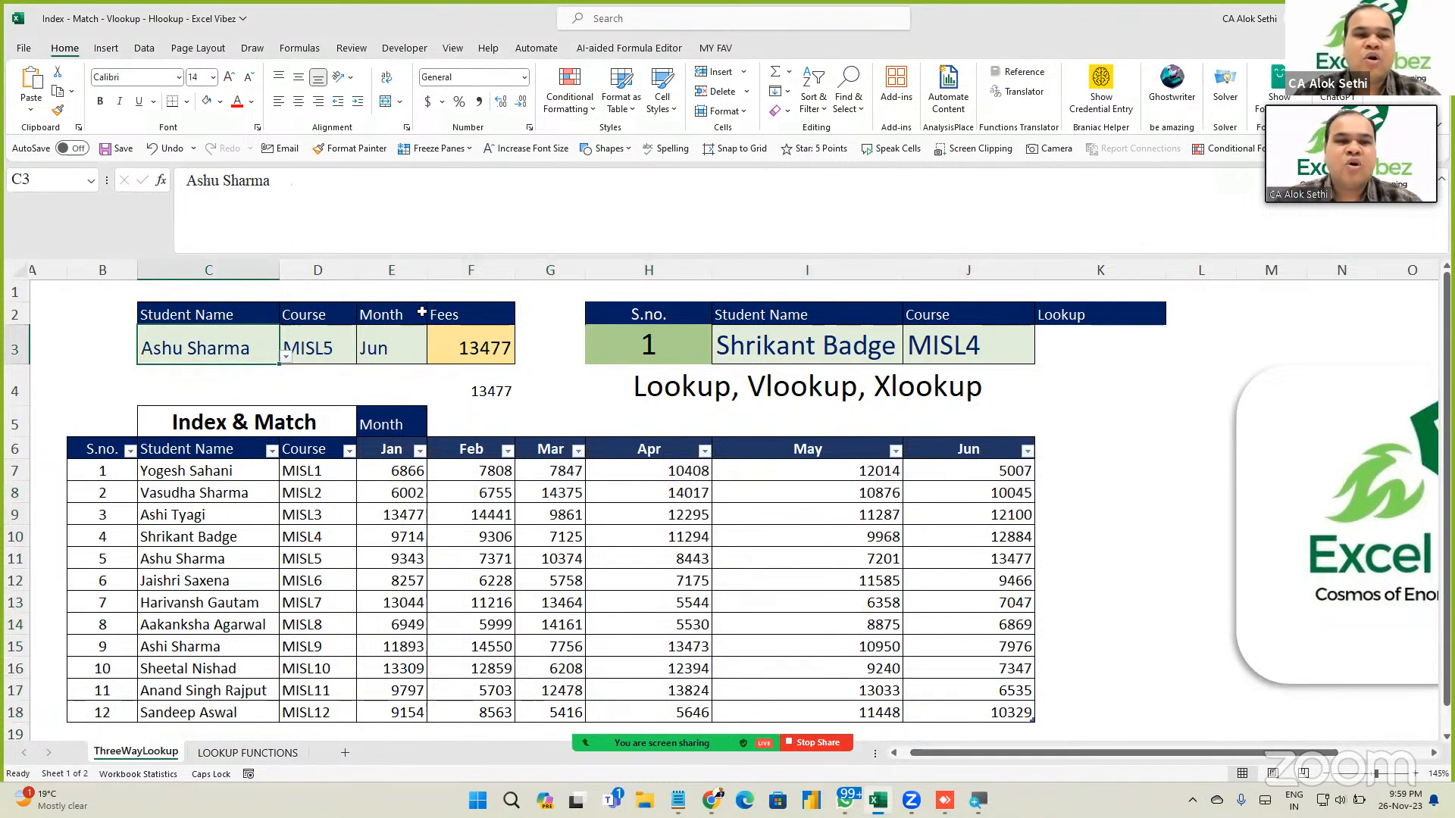
pyautogui.click(390, 348)
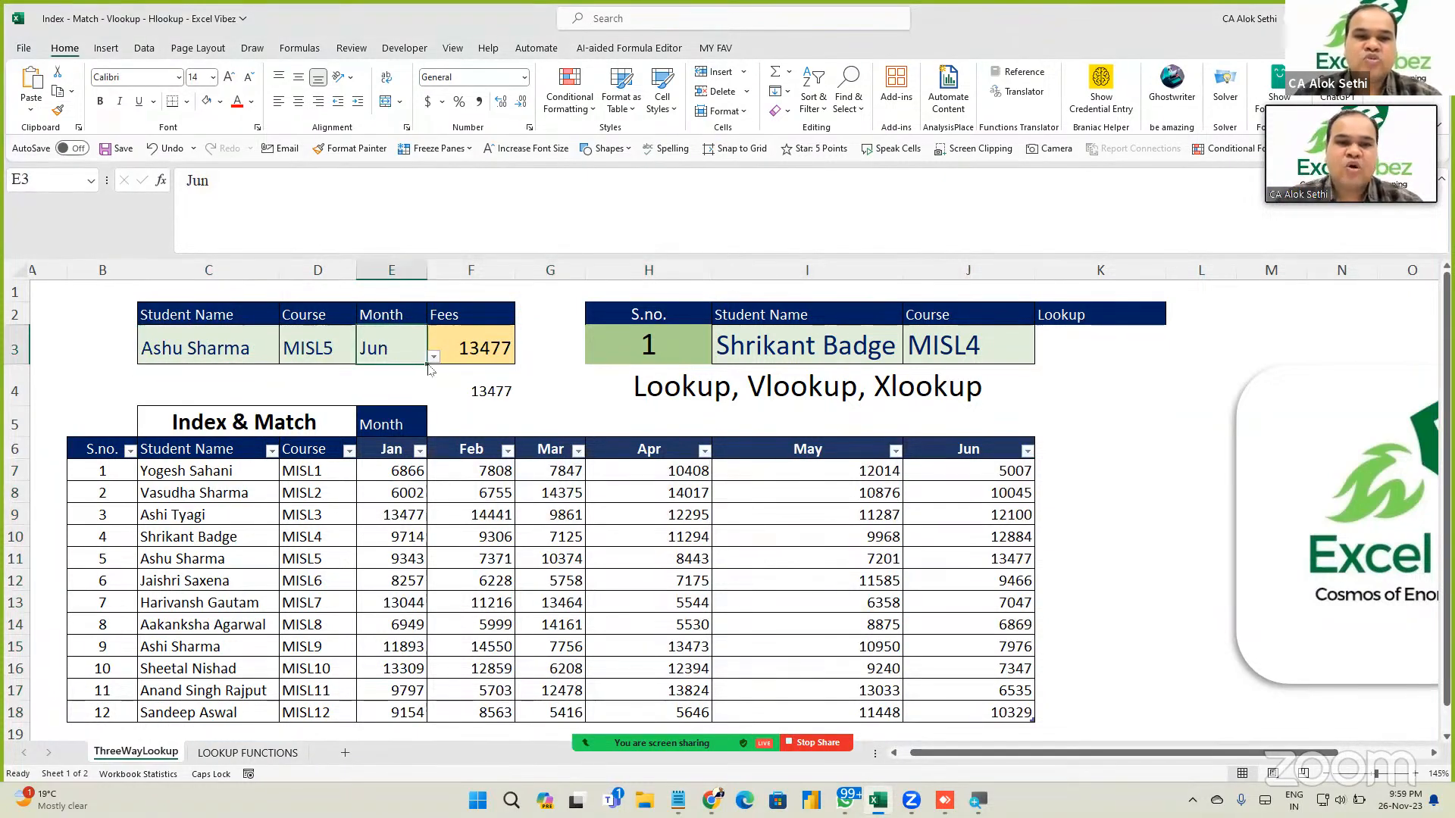
pyautogui.click(433, 356)
pyautogui.click(388, 418)
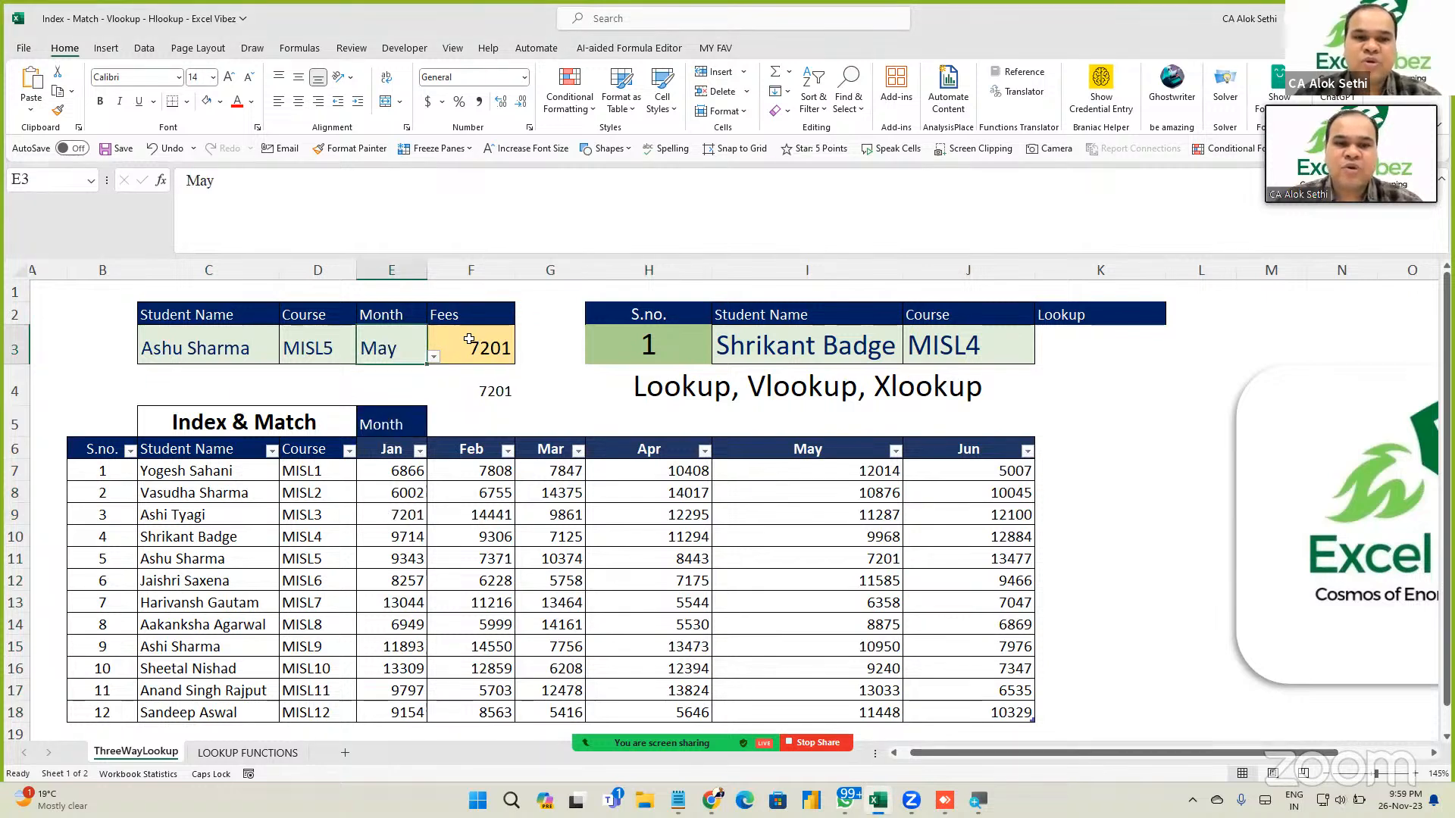
pyautogui.click(621, 606)
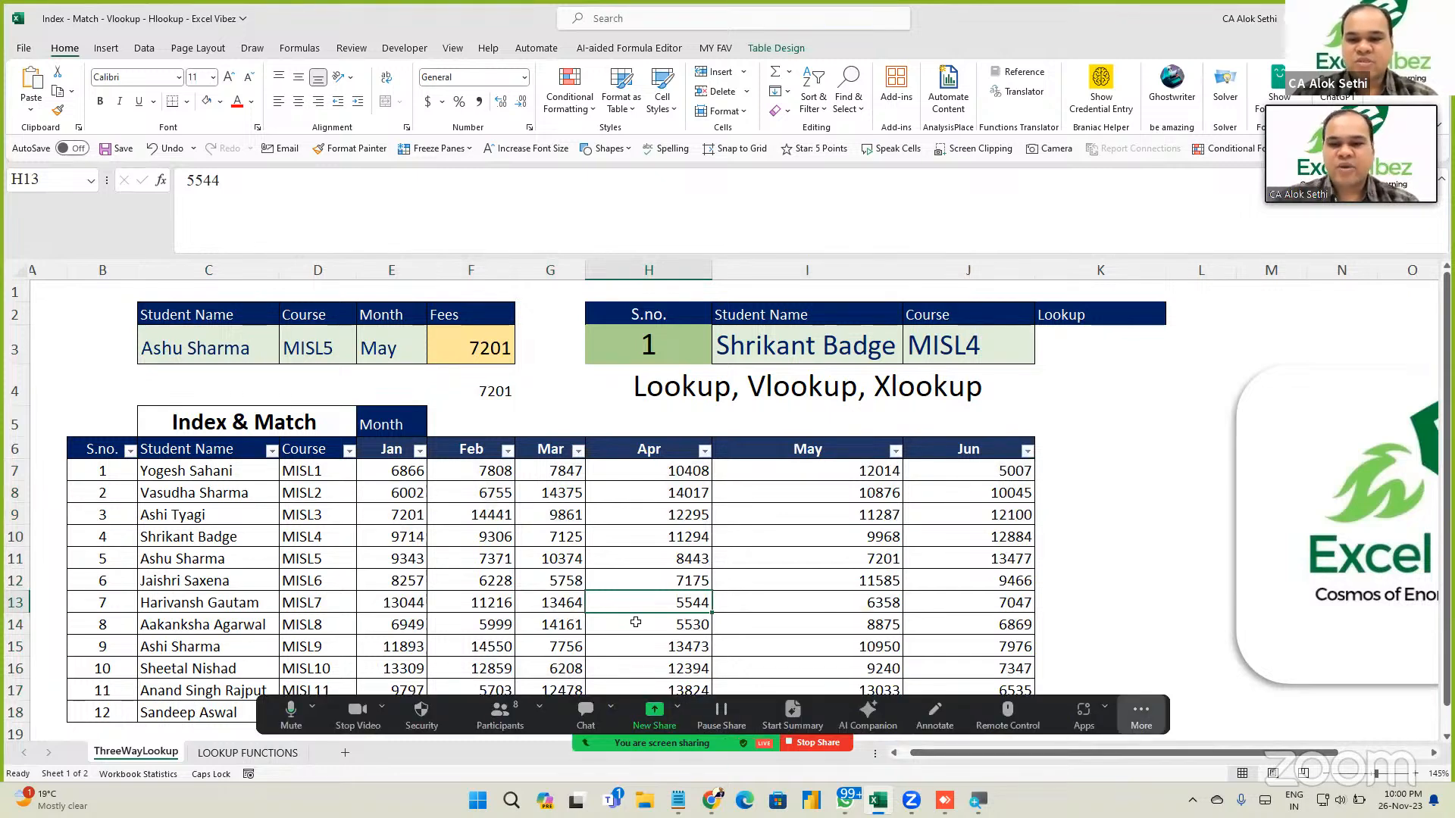
pyautogui.click(1141, 716)
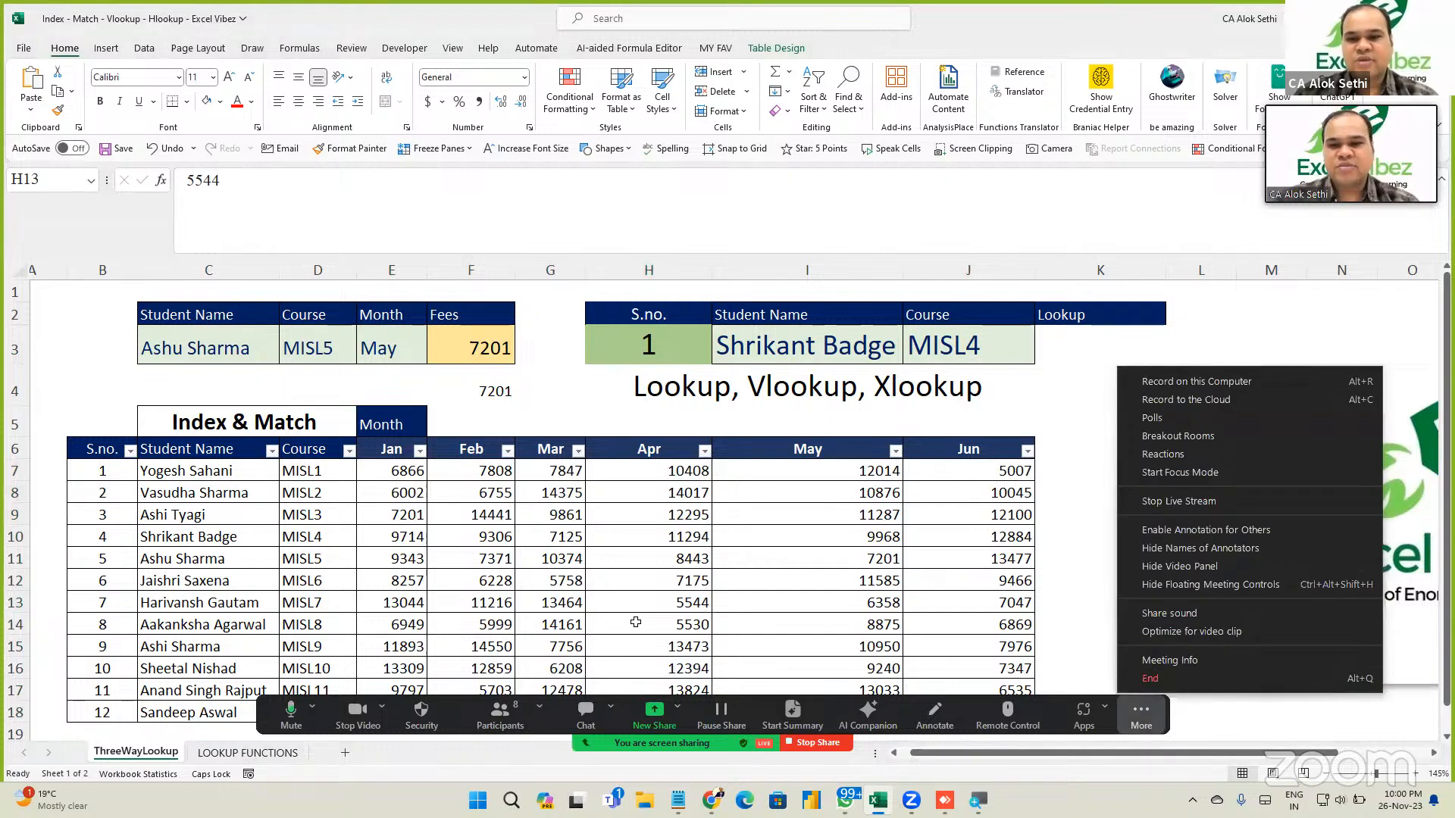